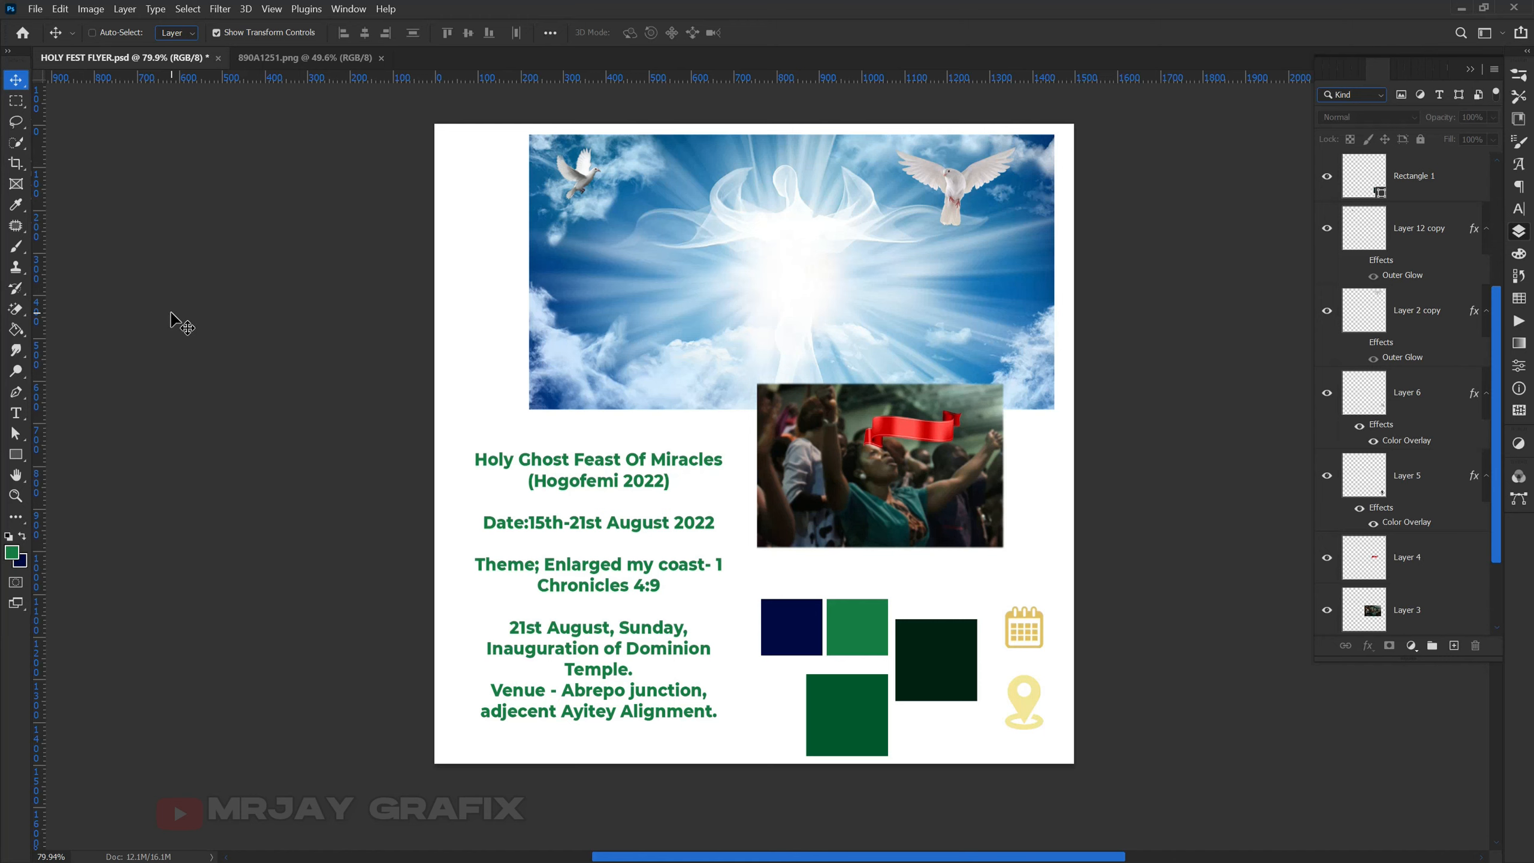
Create a blank print document 12 inches wide and 16 inches high at 300 pixels/inch.
key(ctrl+n)
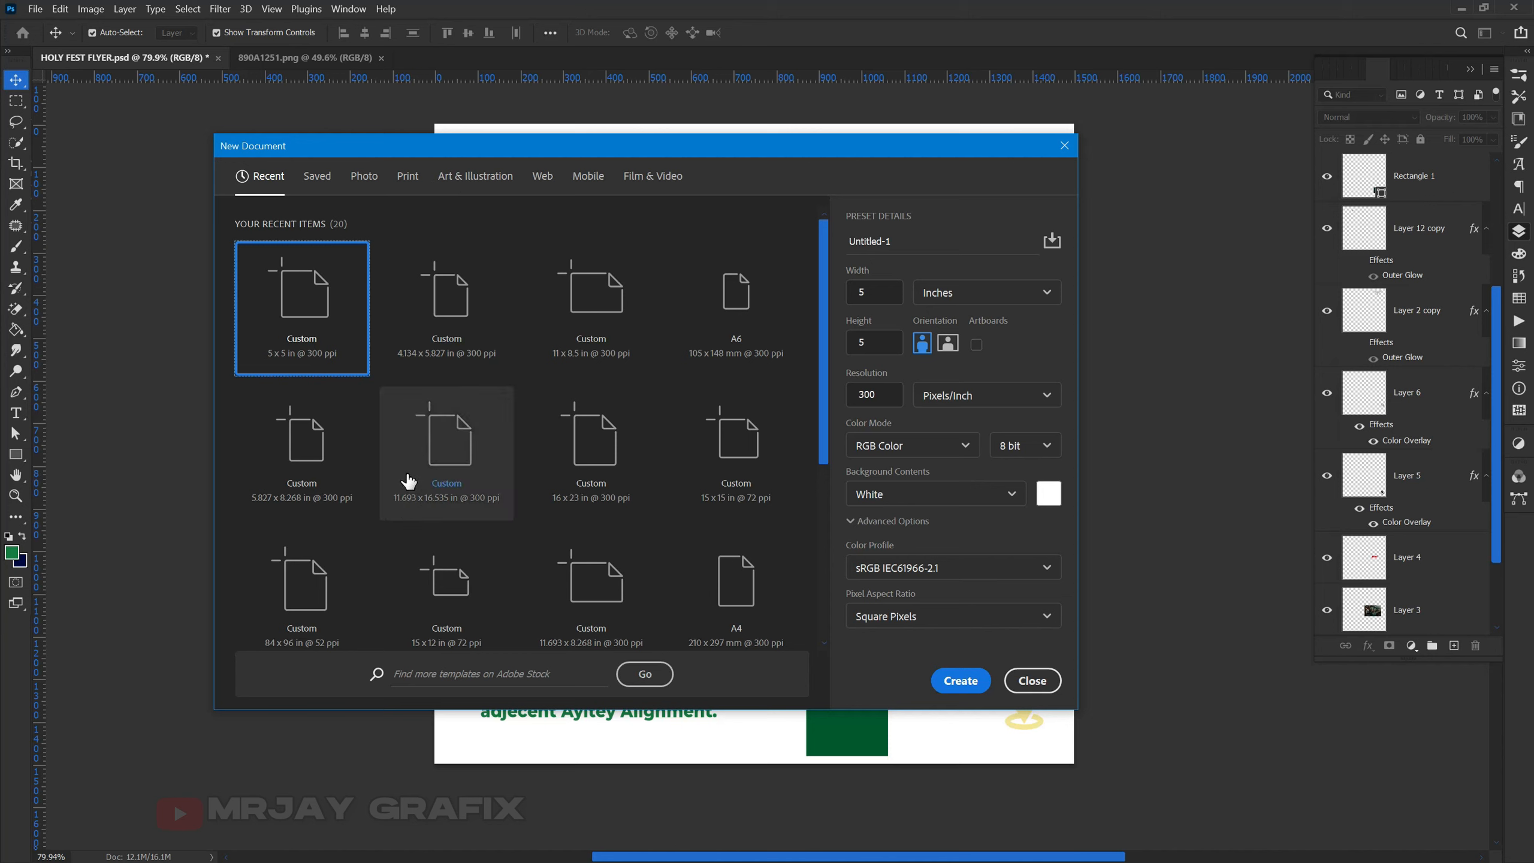
click(402, 181)
click(890, 292)
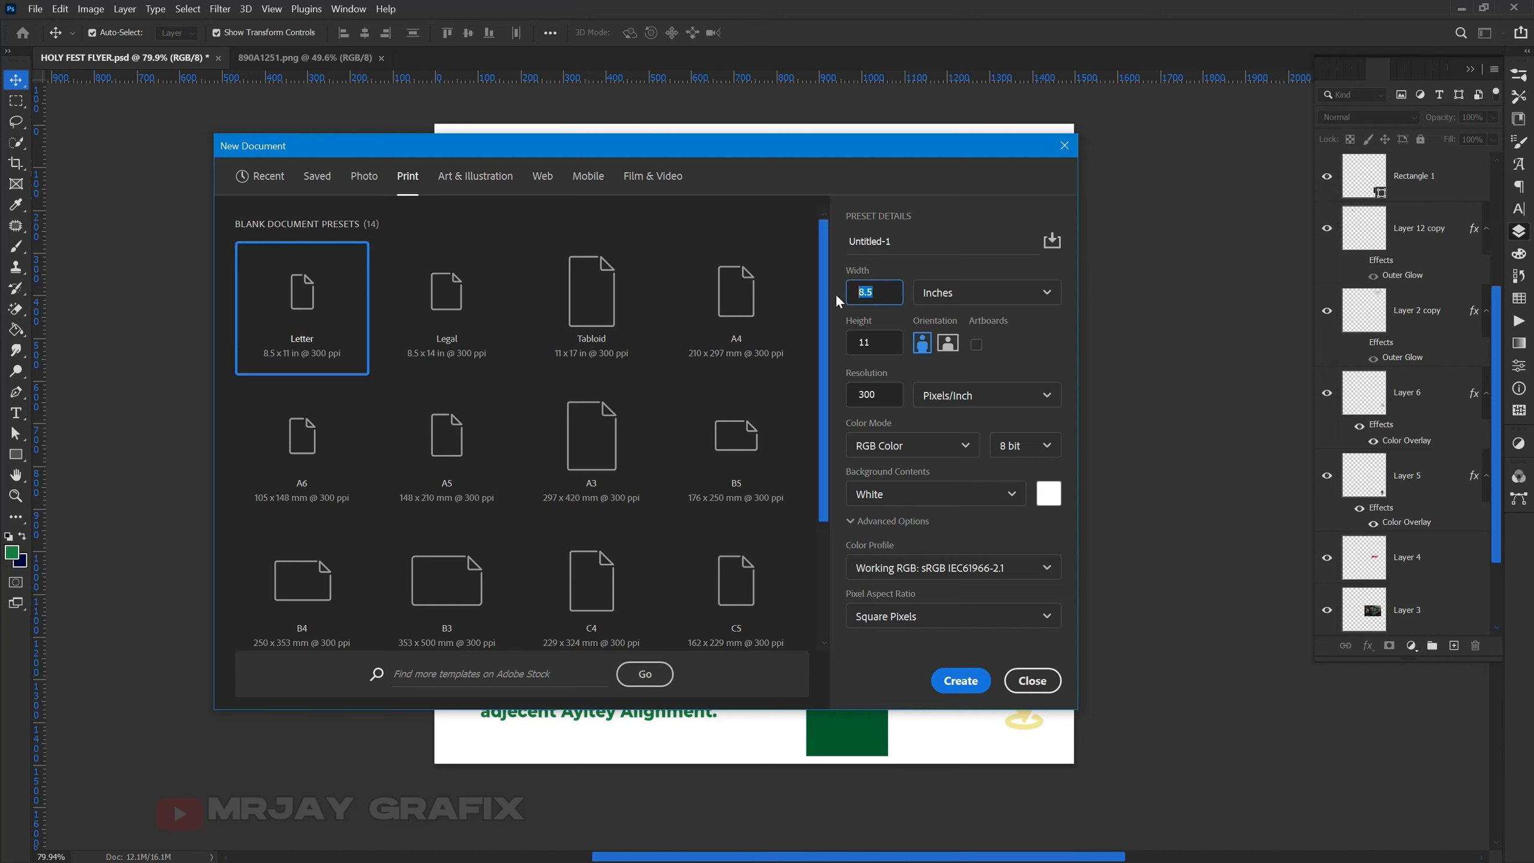
text(12)
click(874, 345)
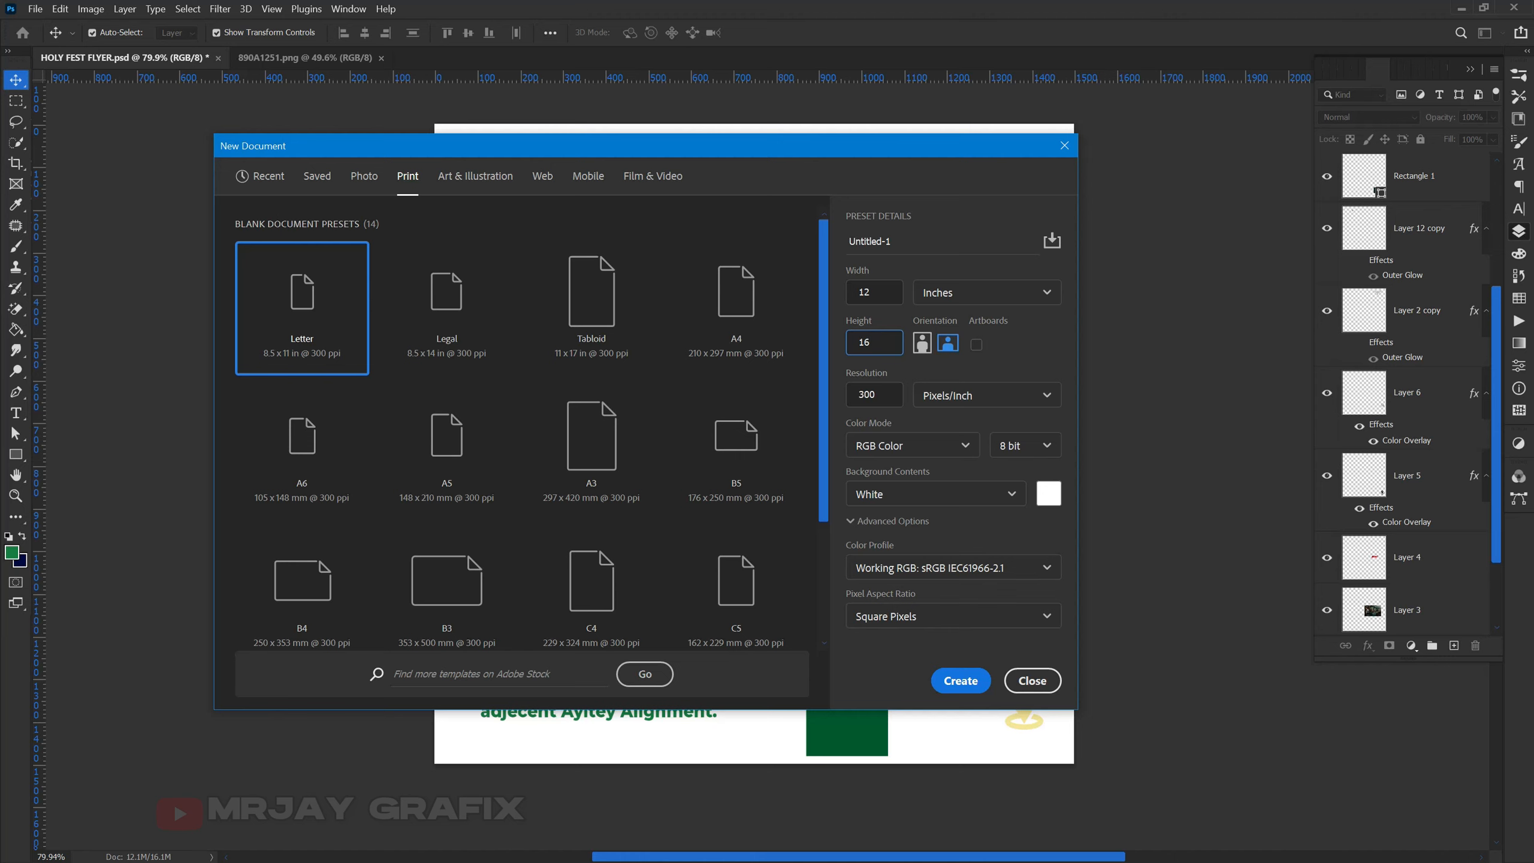
text(16)
key(Return)
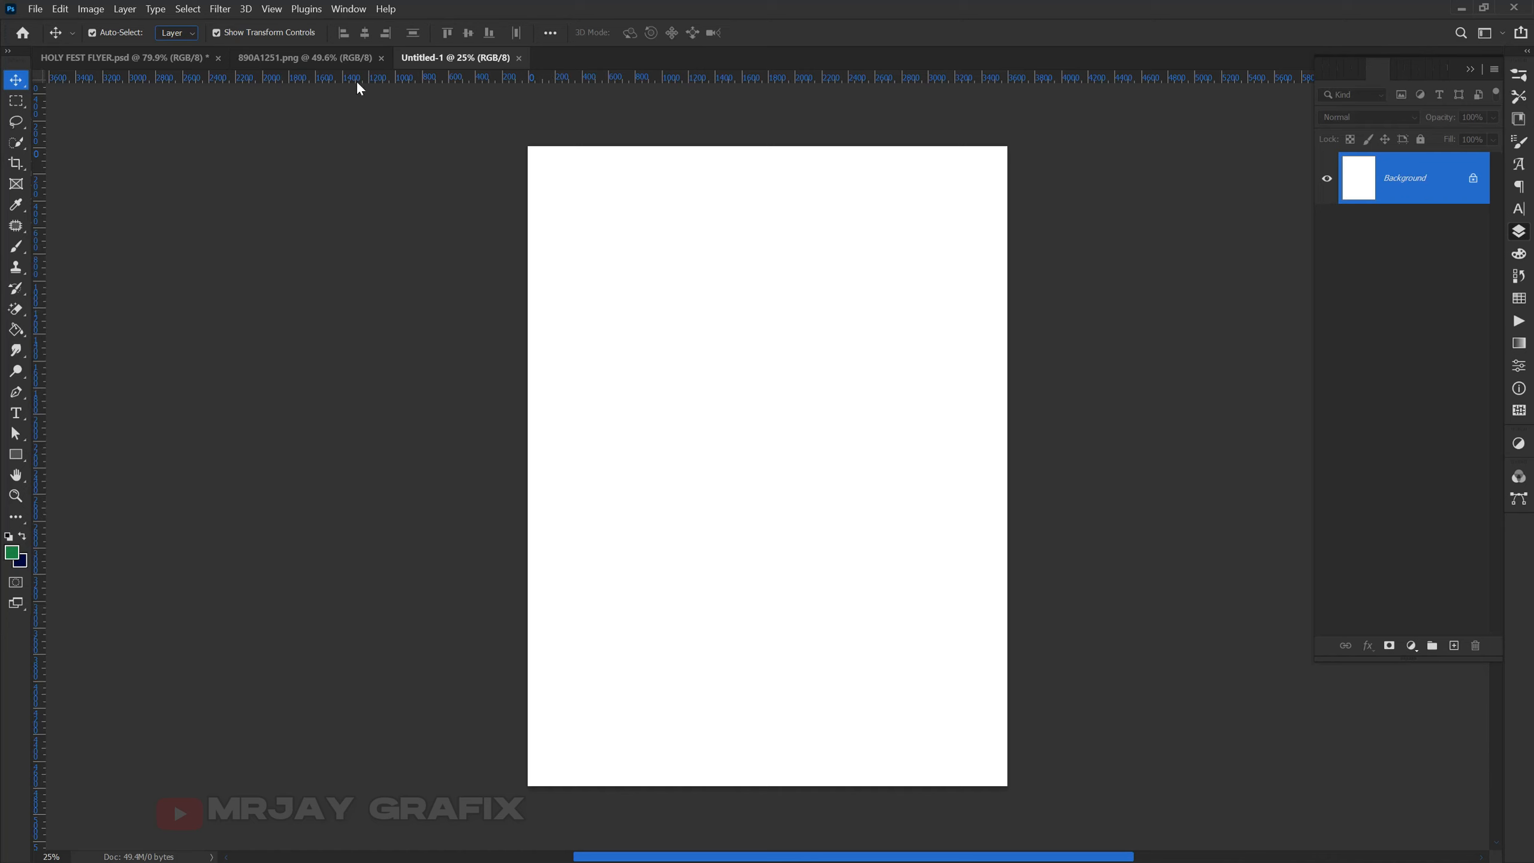
click(271, 8)
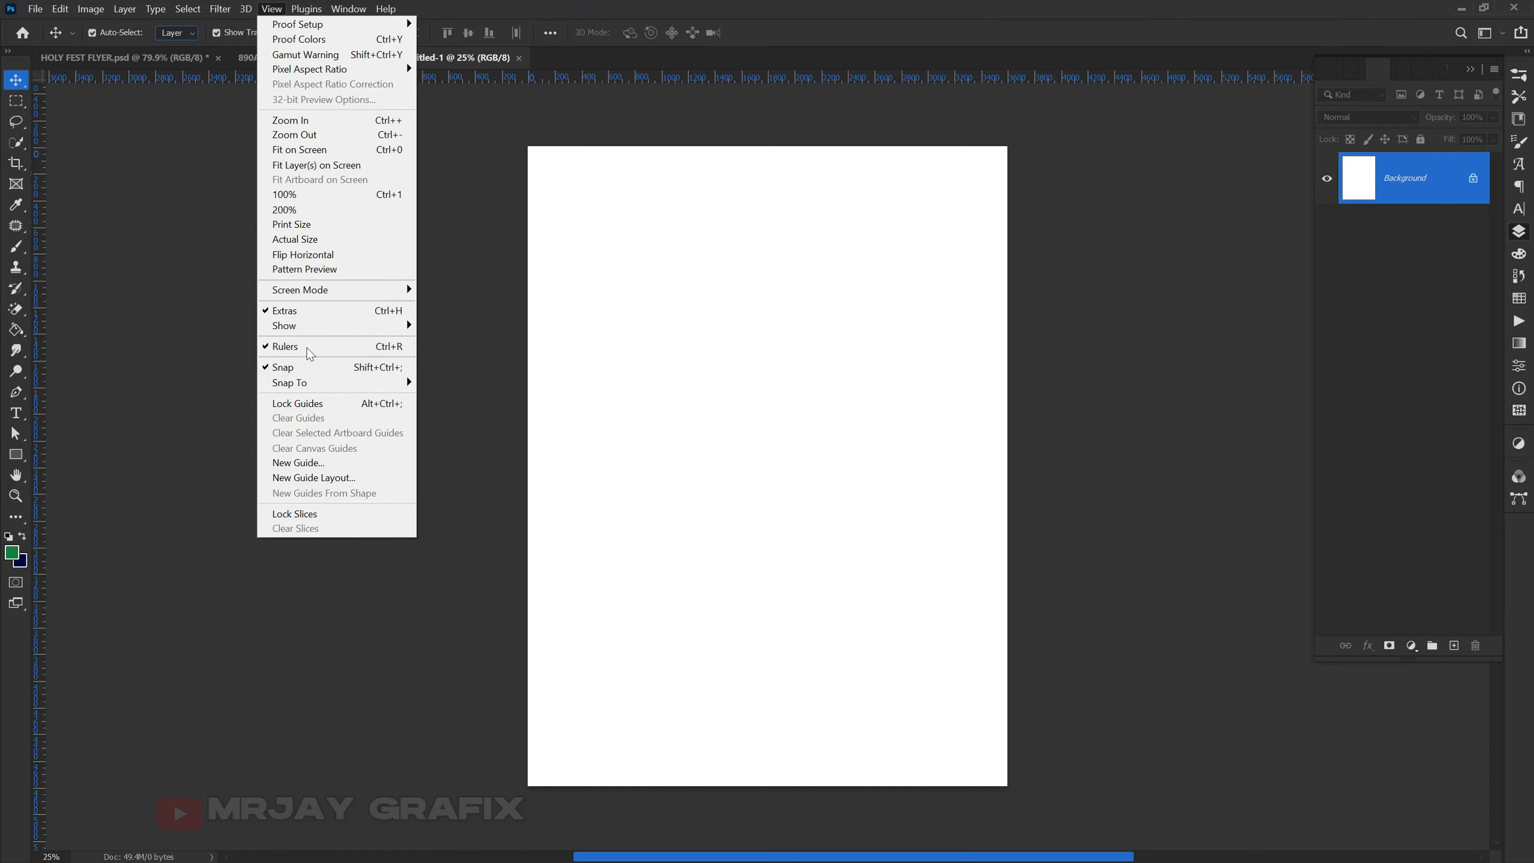
click(295, 464)
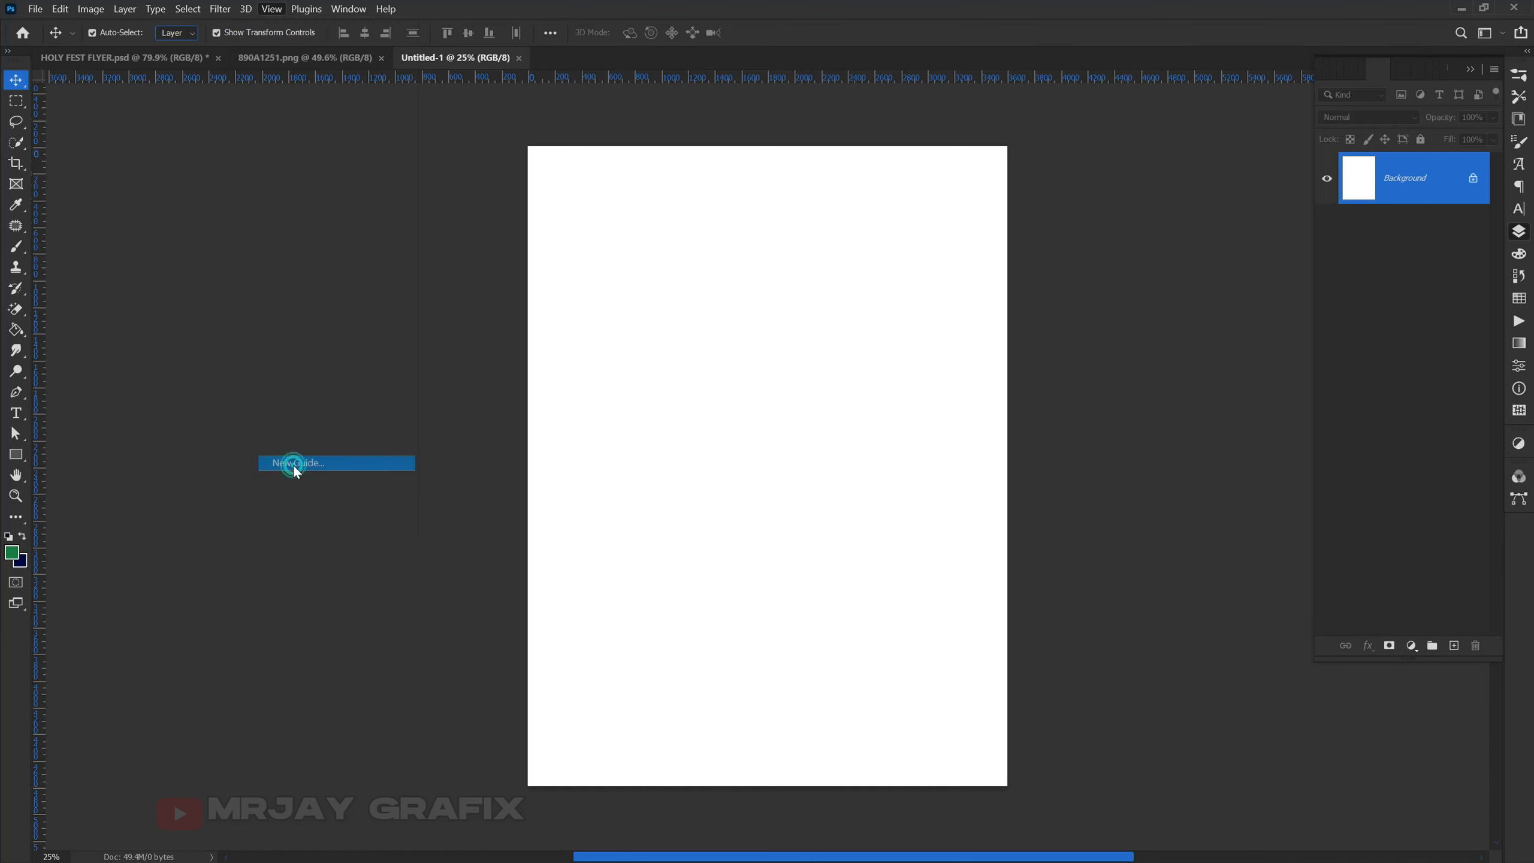
click(812, 297)
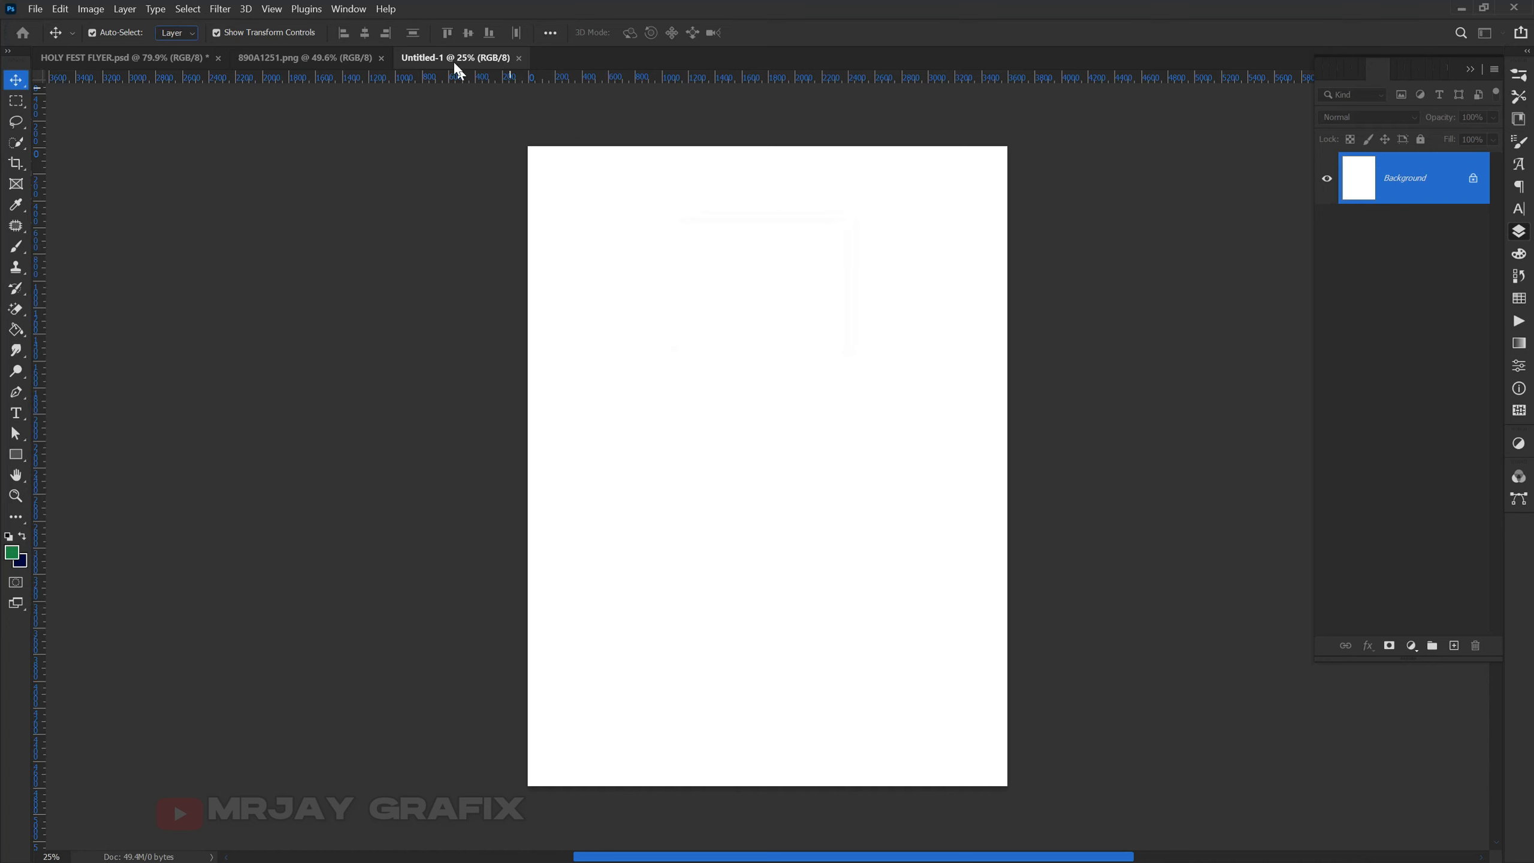
Add a vertical guide at the 50% position of the canvas.
click(270, 8)
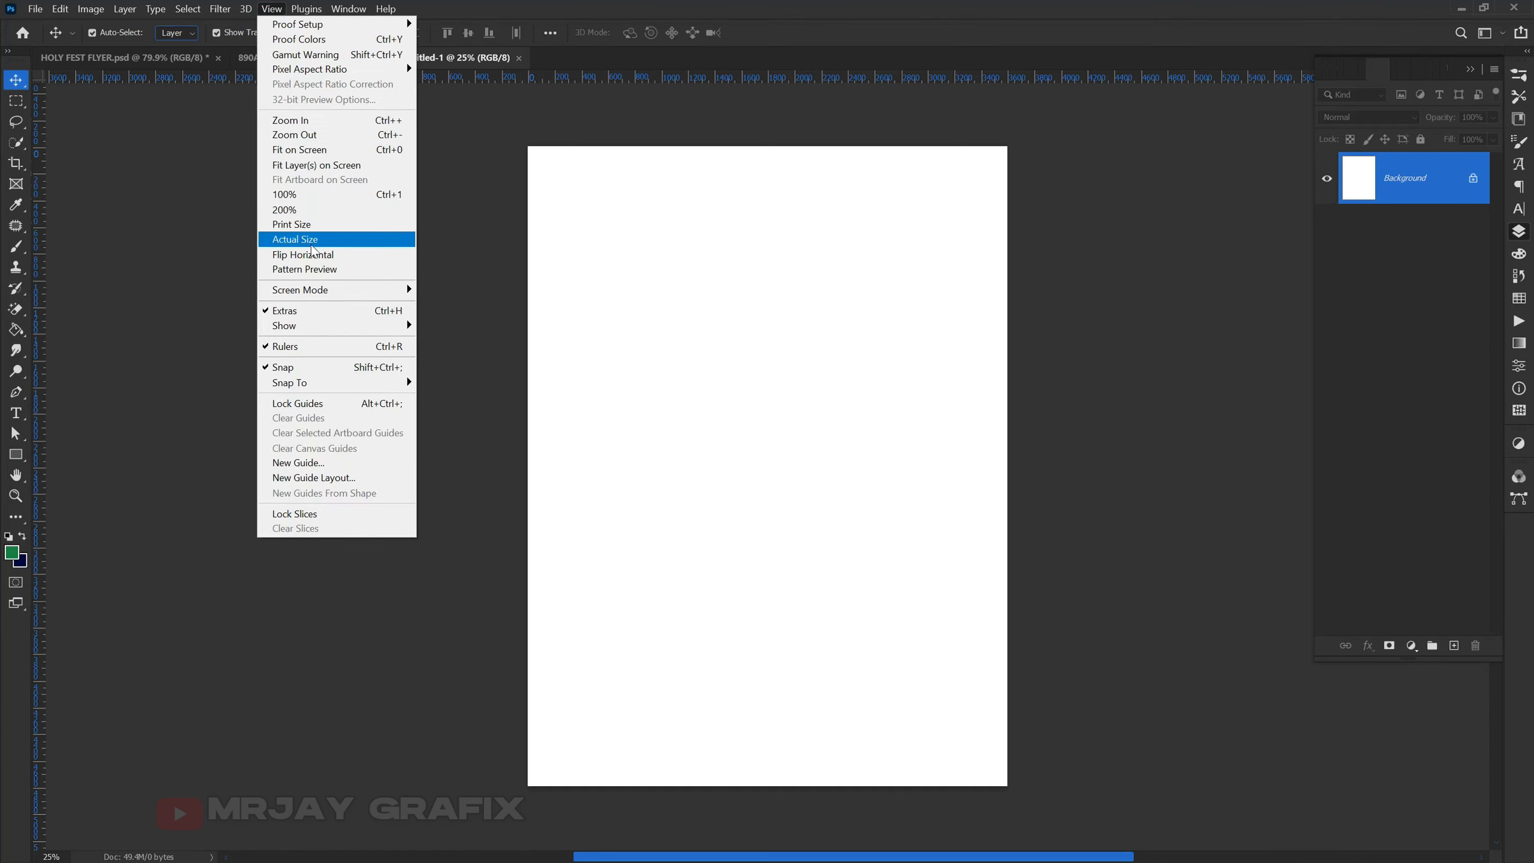
click(316, 465)
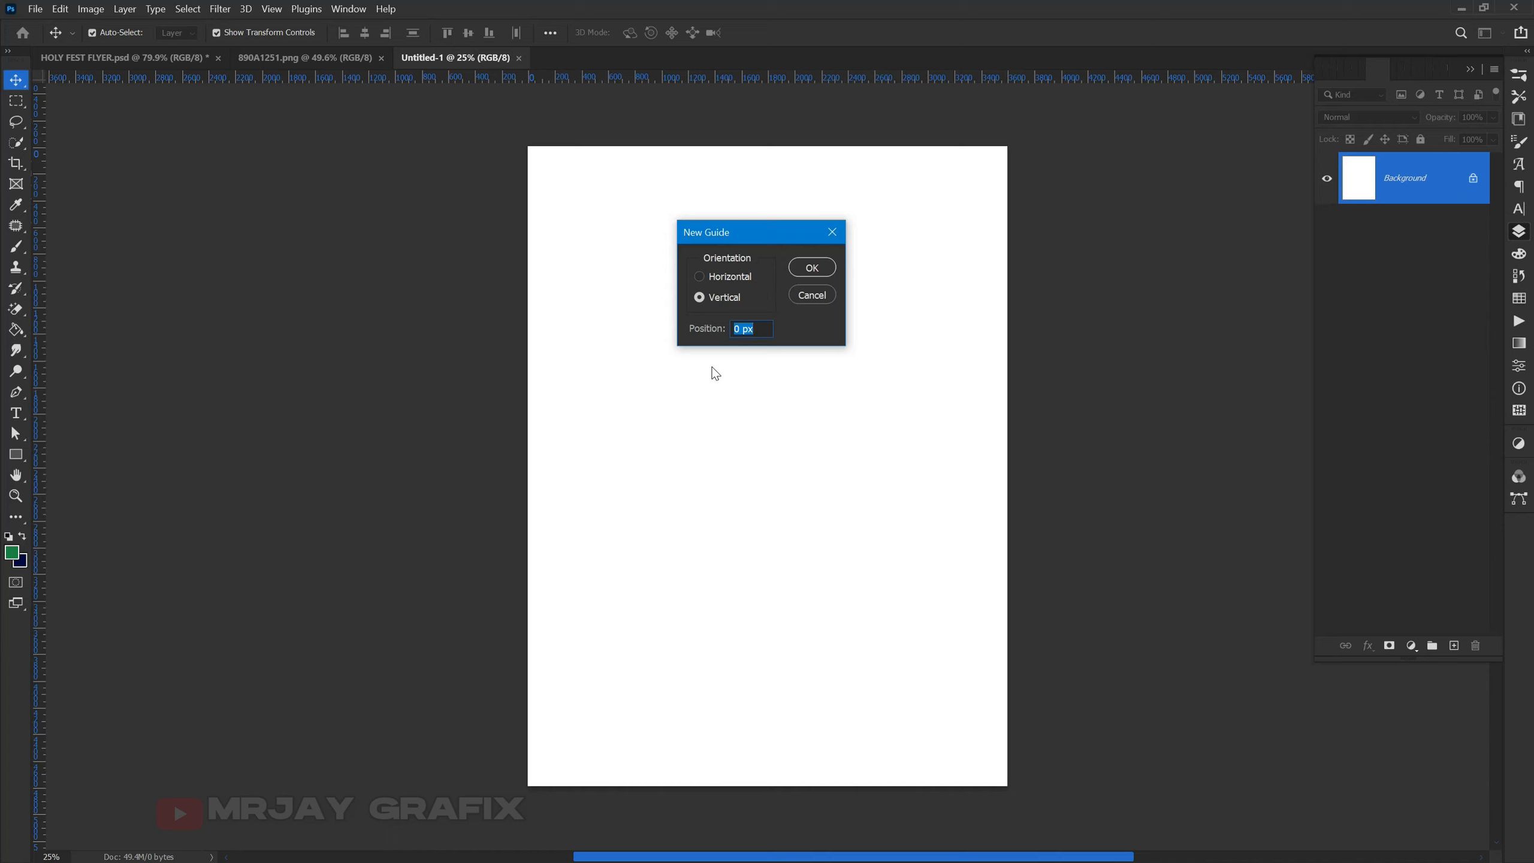
text(50%)
key(Return)
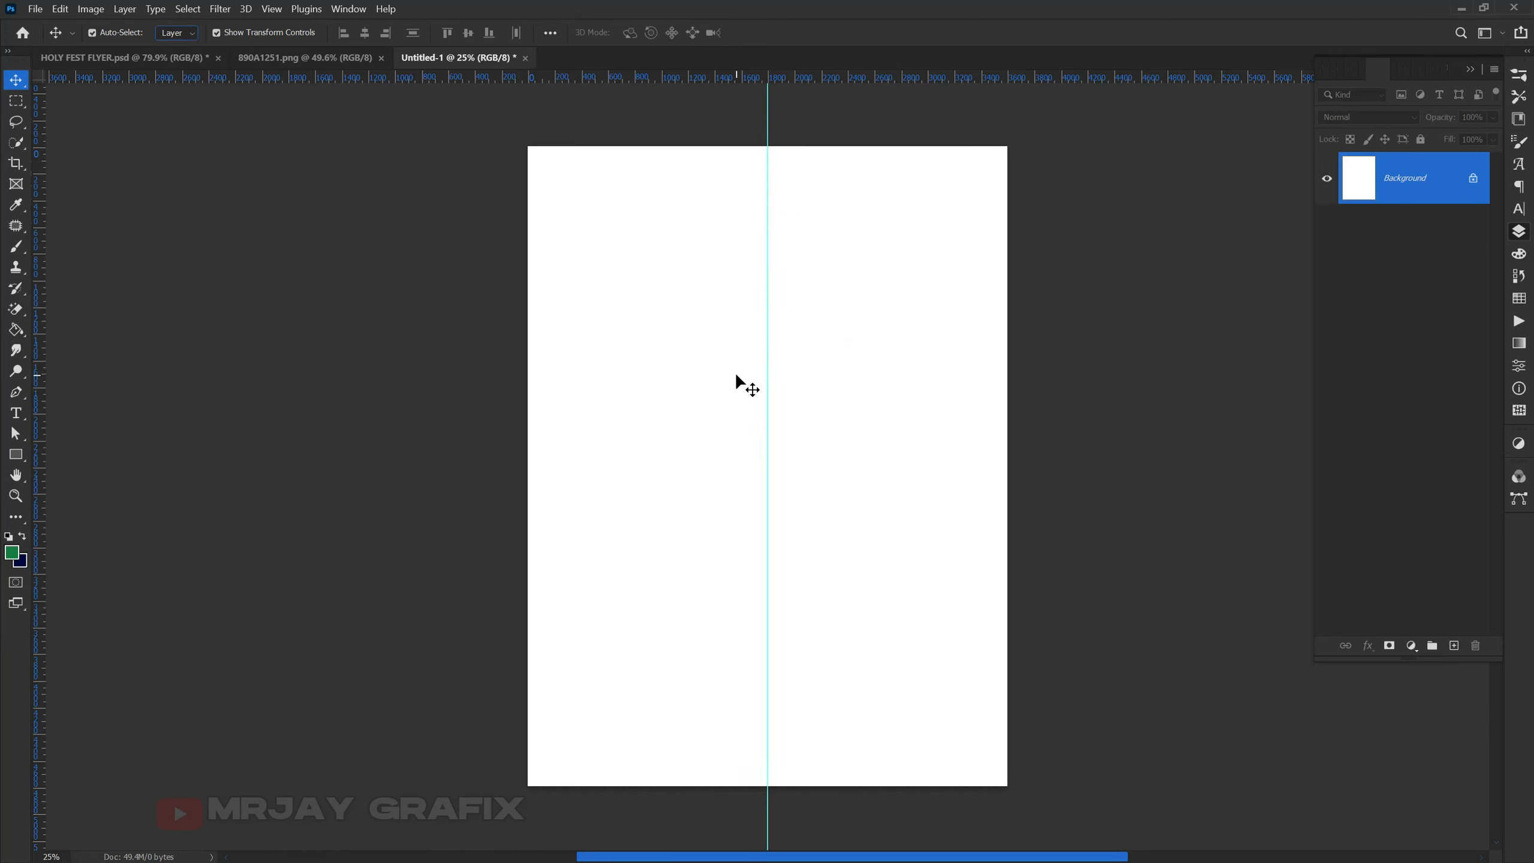
Draw a green rectangle about 1835 by 4858 px covering the canvas from its left edge to the centre guide.
drag(16, 455, 61, 453)
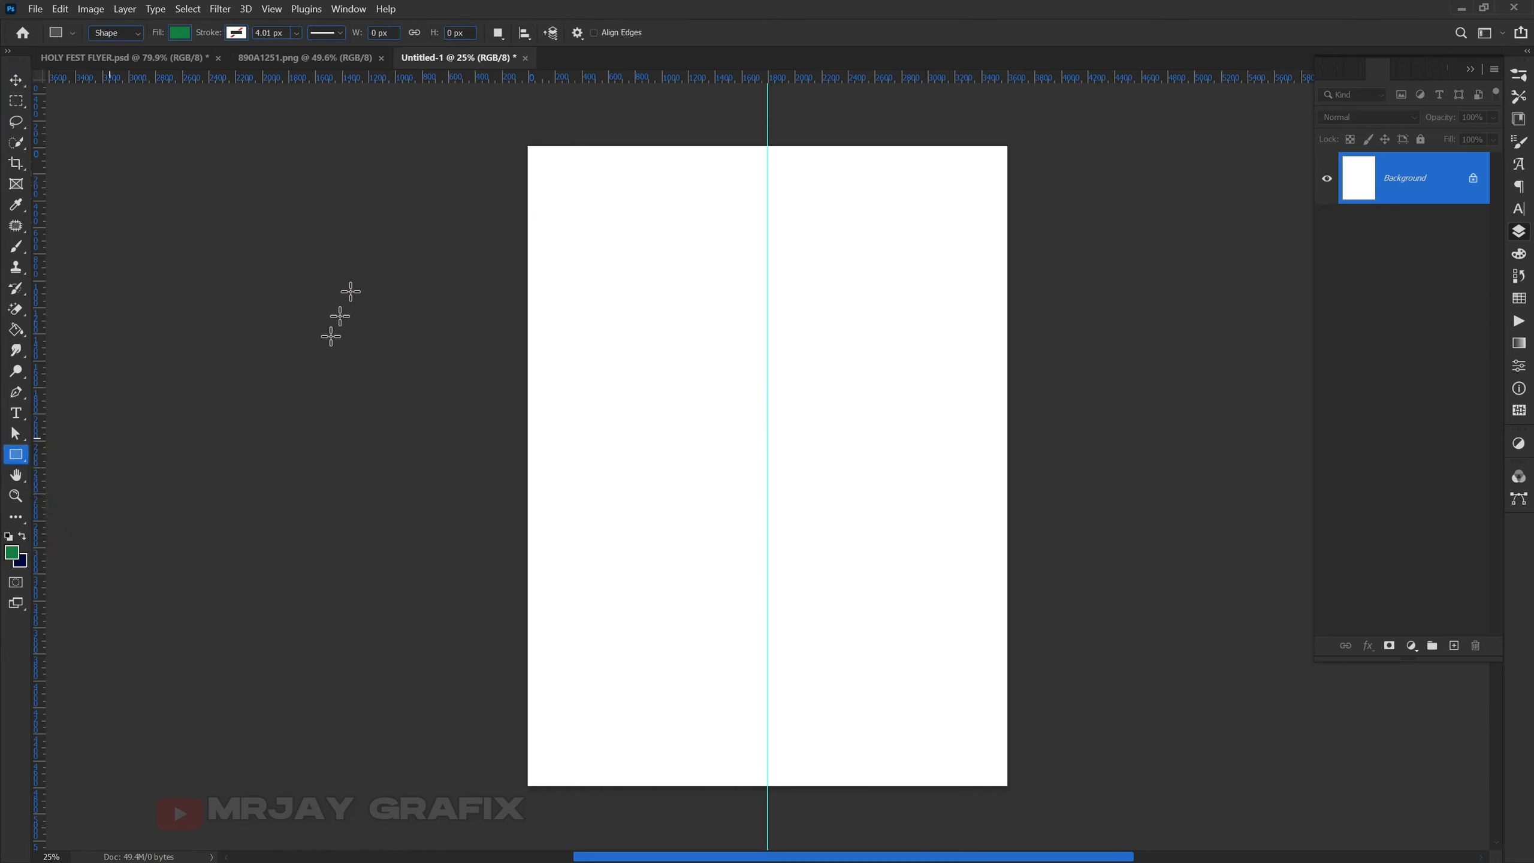
drag(523, 142, 764, 786)
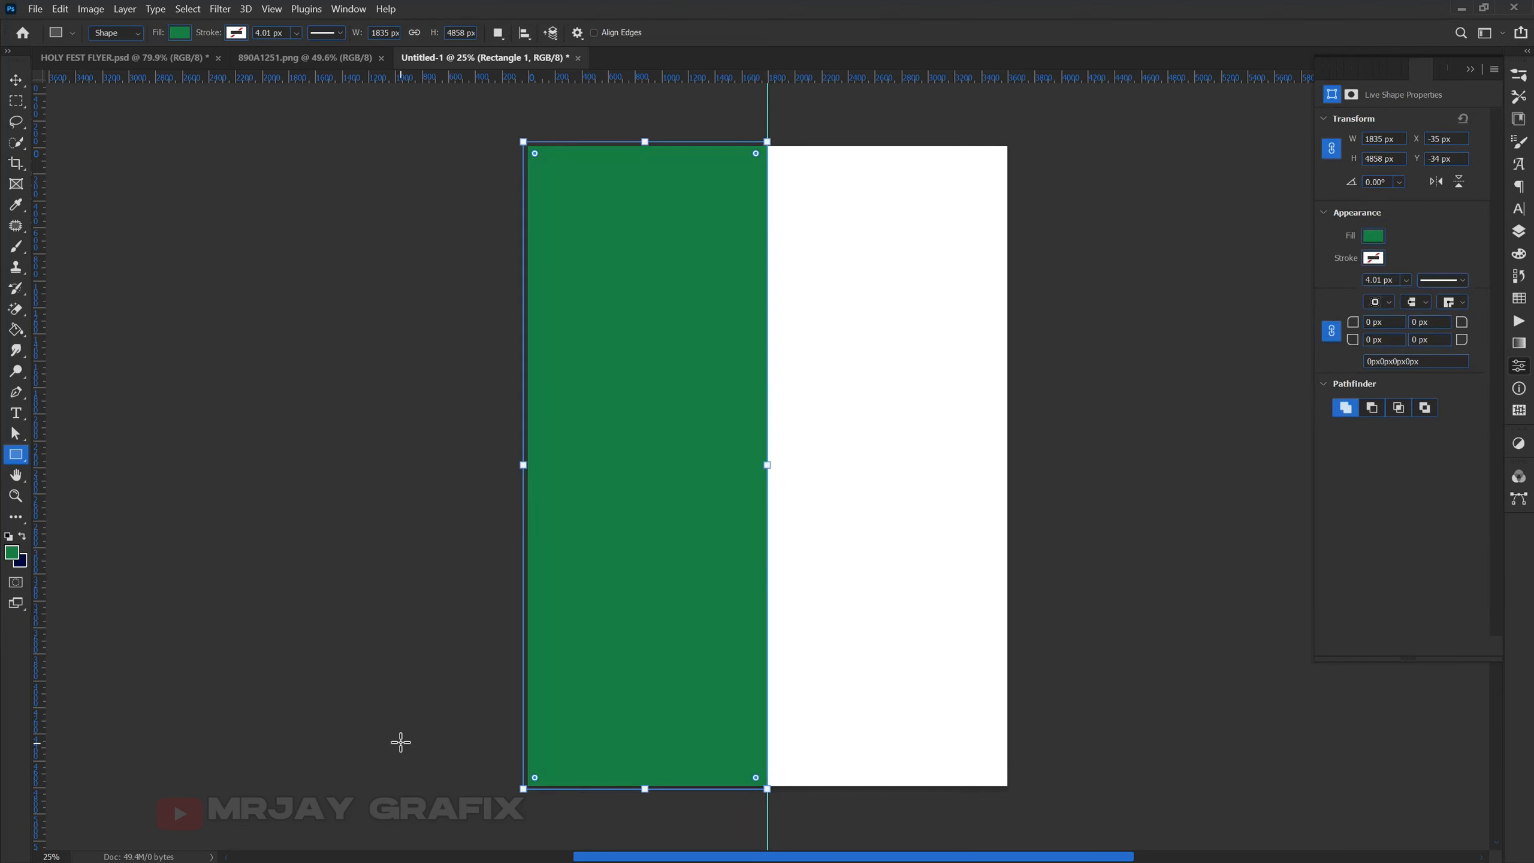
click(14, 87)
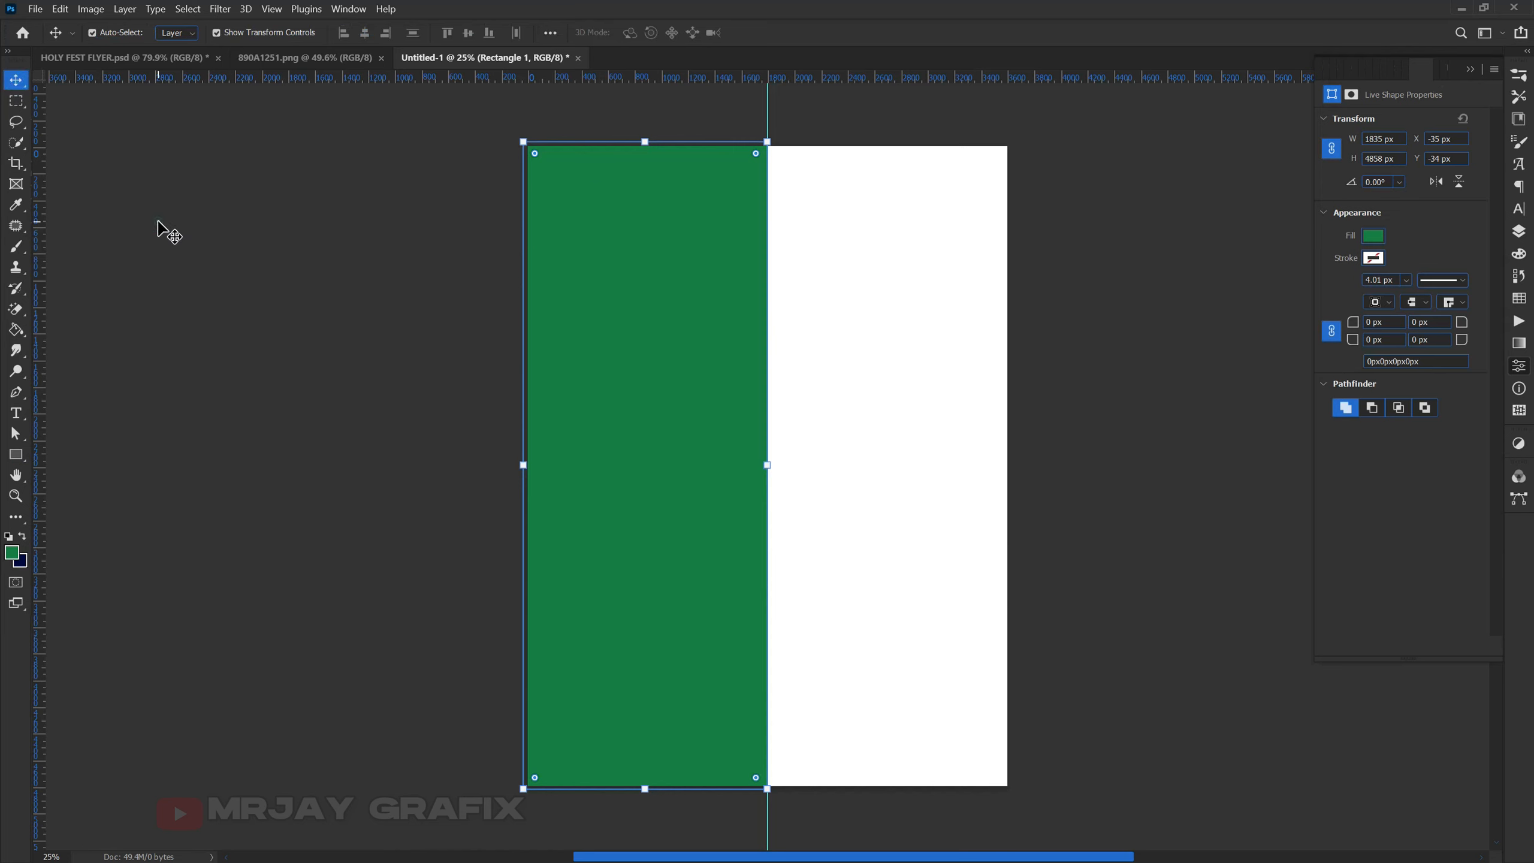
click(164, 232)
Copy the glowing sky image from HOLY FEST FLYER.psd into Untitled-1 and scale it to about 1660 px wide on the white half.
click(273, 63)
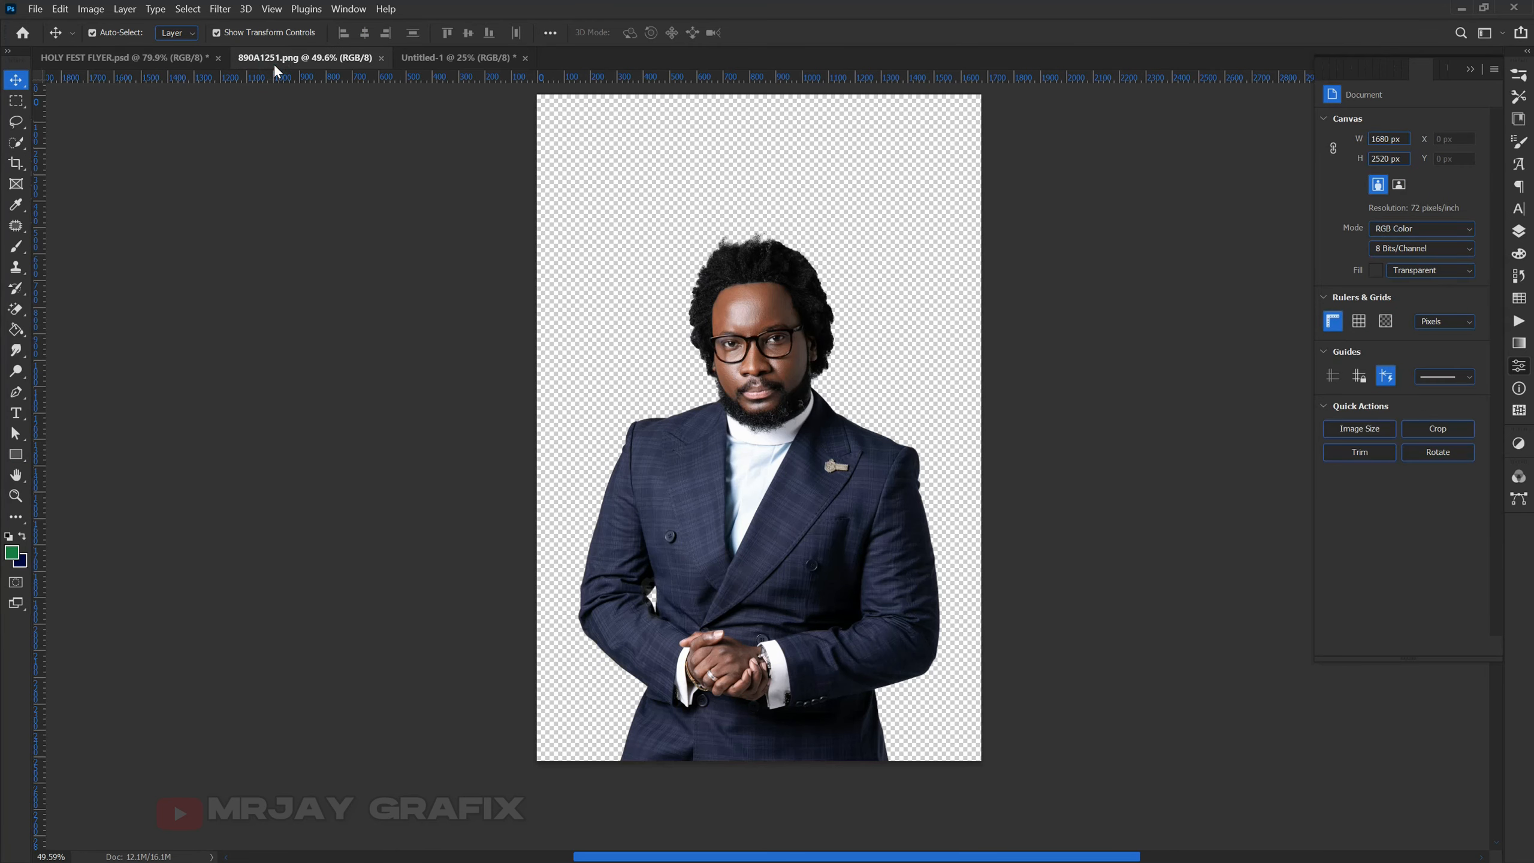
click(113, 51)
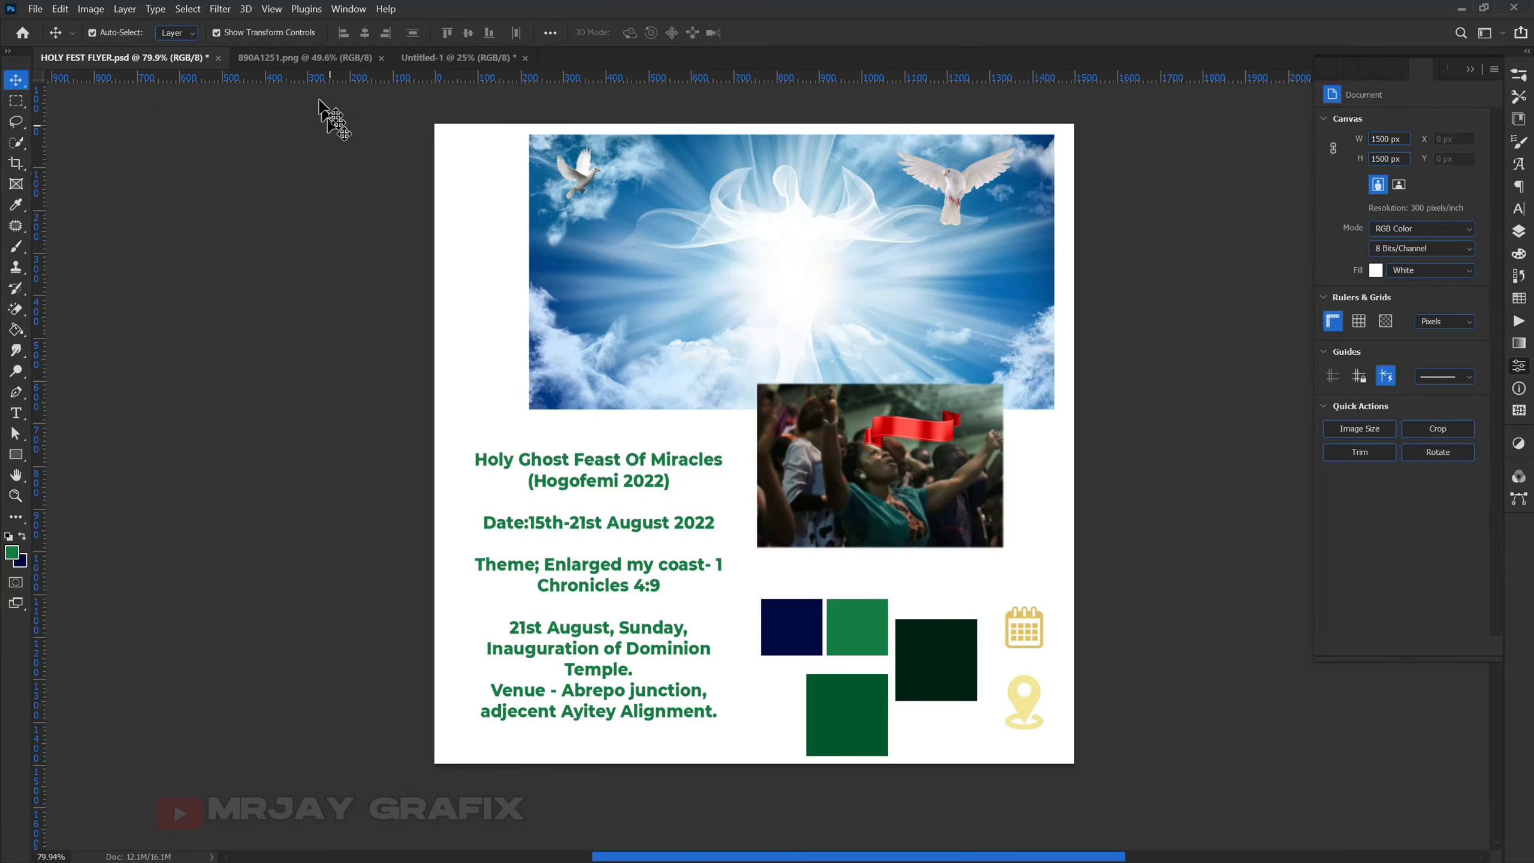
click(424, 62)
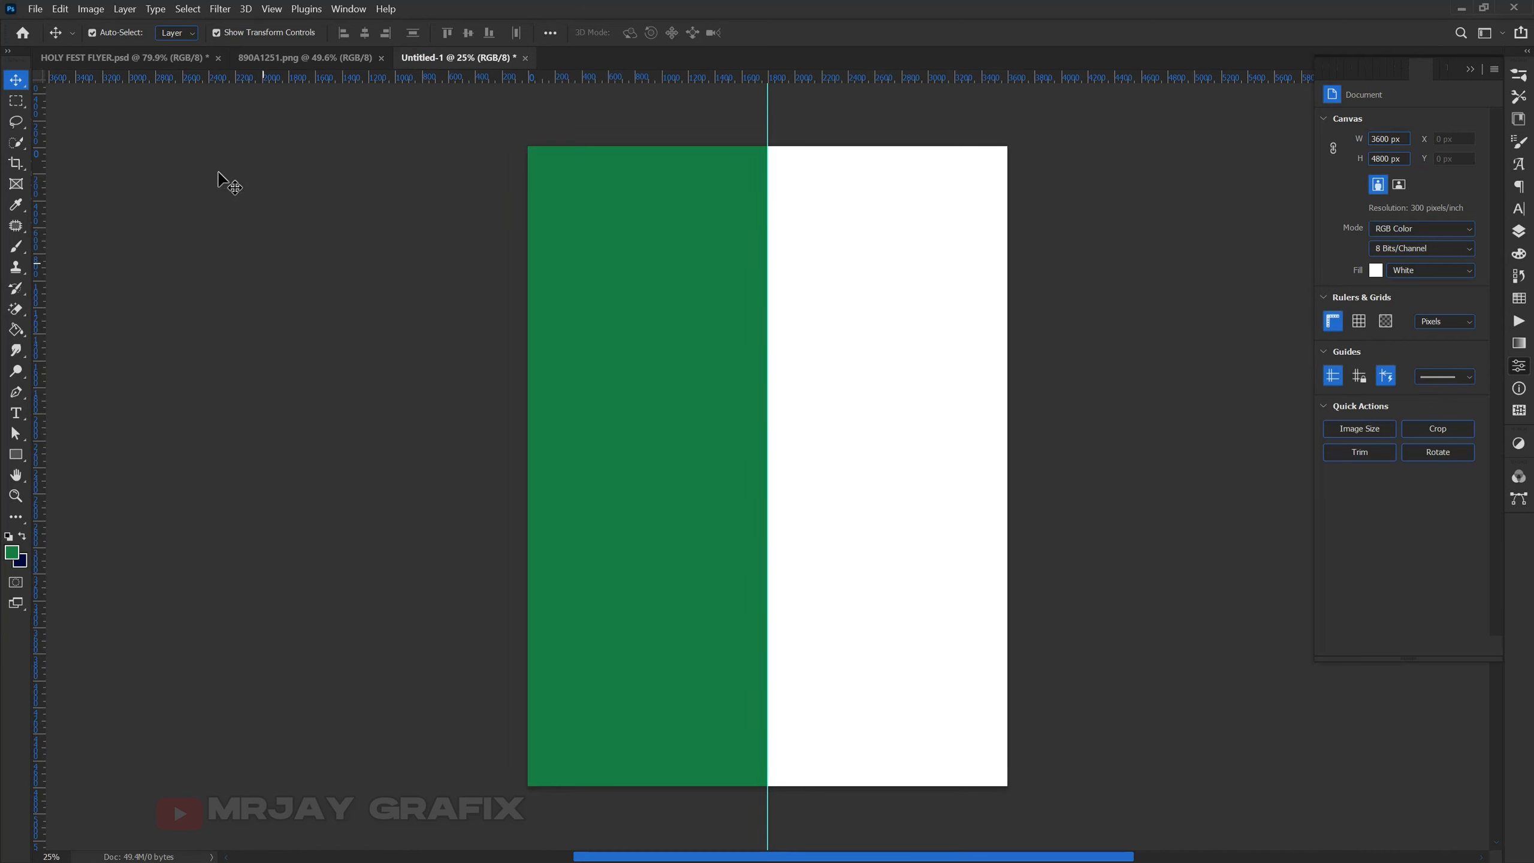
click(198, 60)
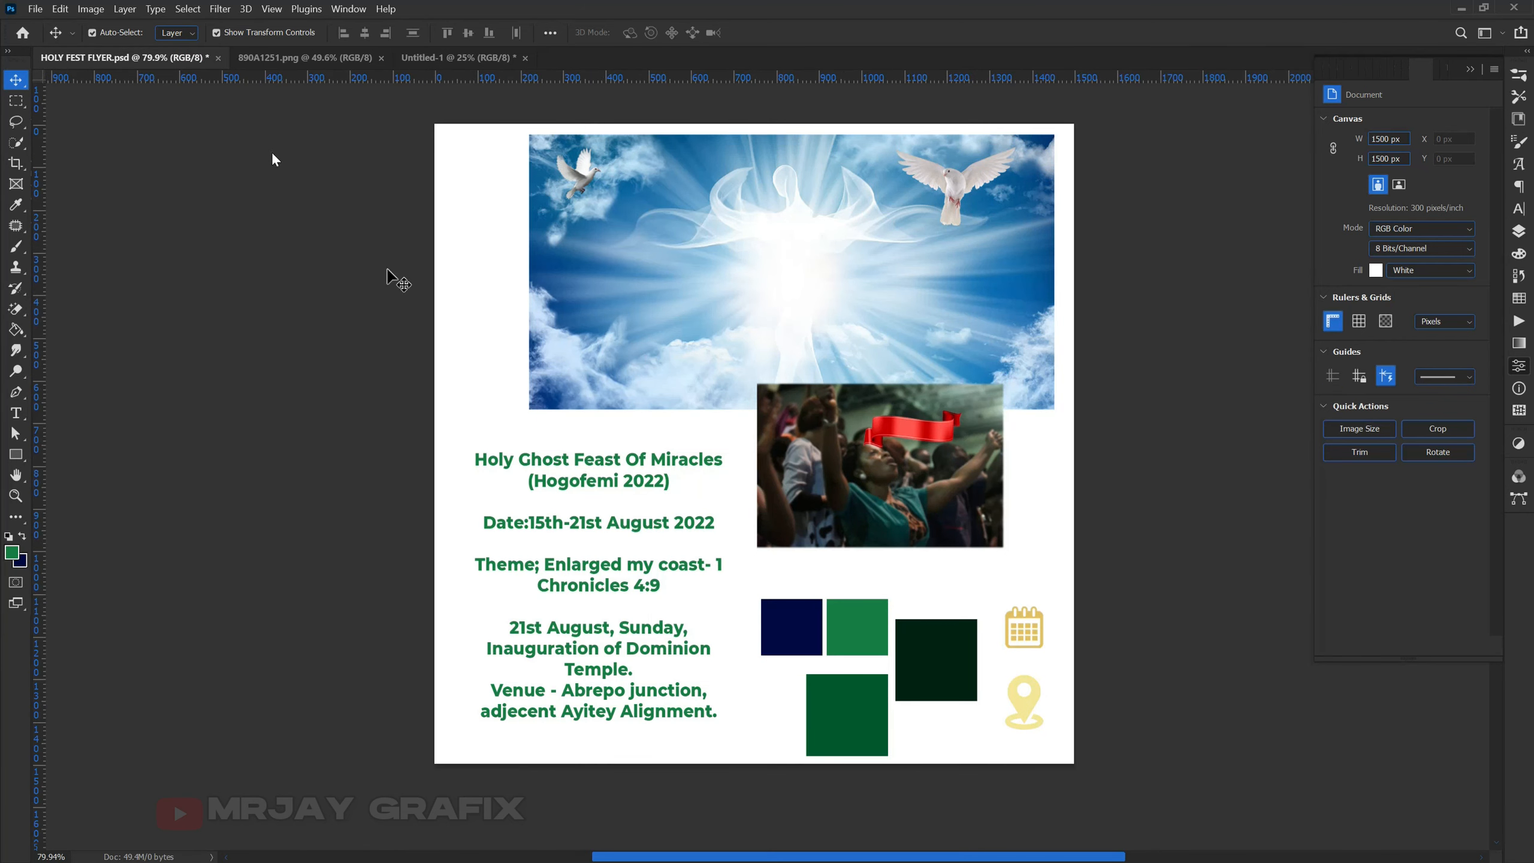
click(679, 364)
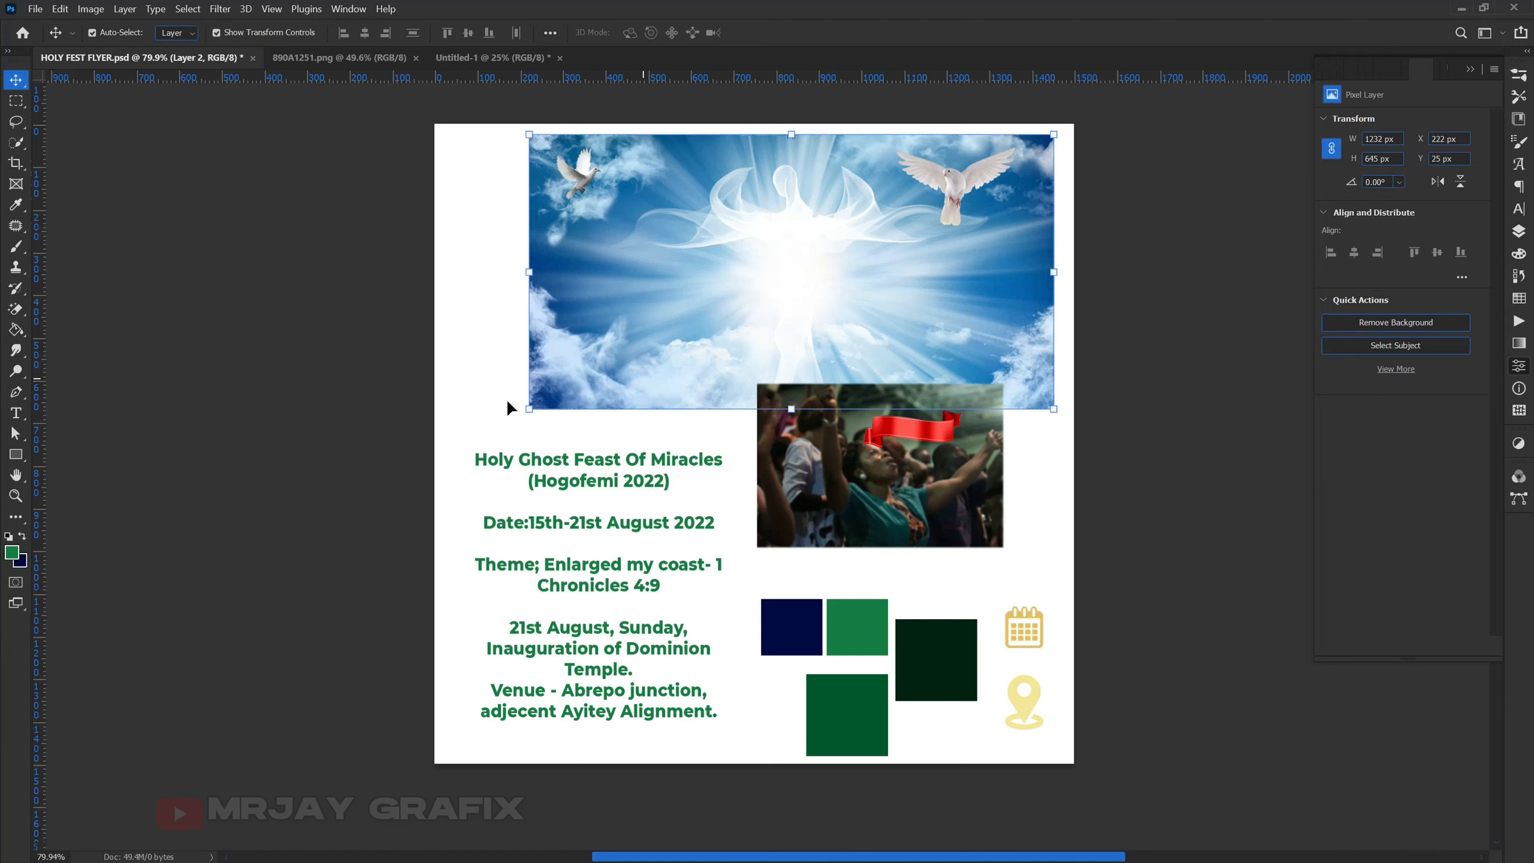
drag(671, 363, 474, 69)
drag(662, 272, 873, 289)
key(ctrl+t)
key(Return)
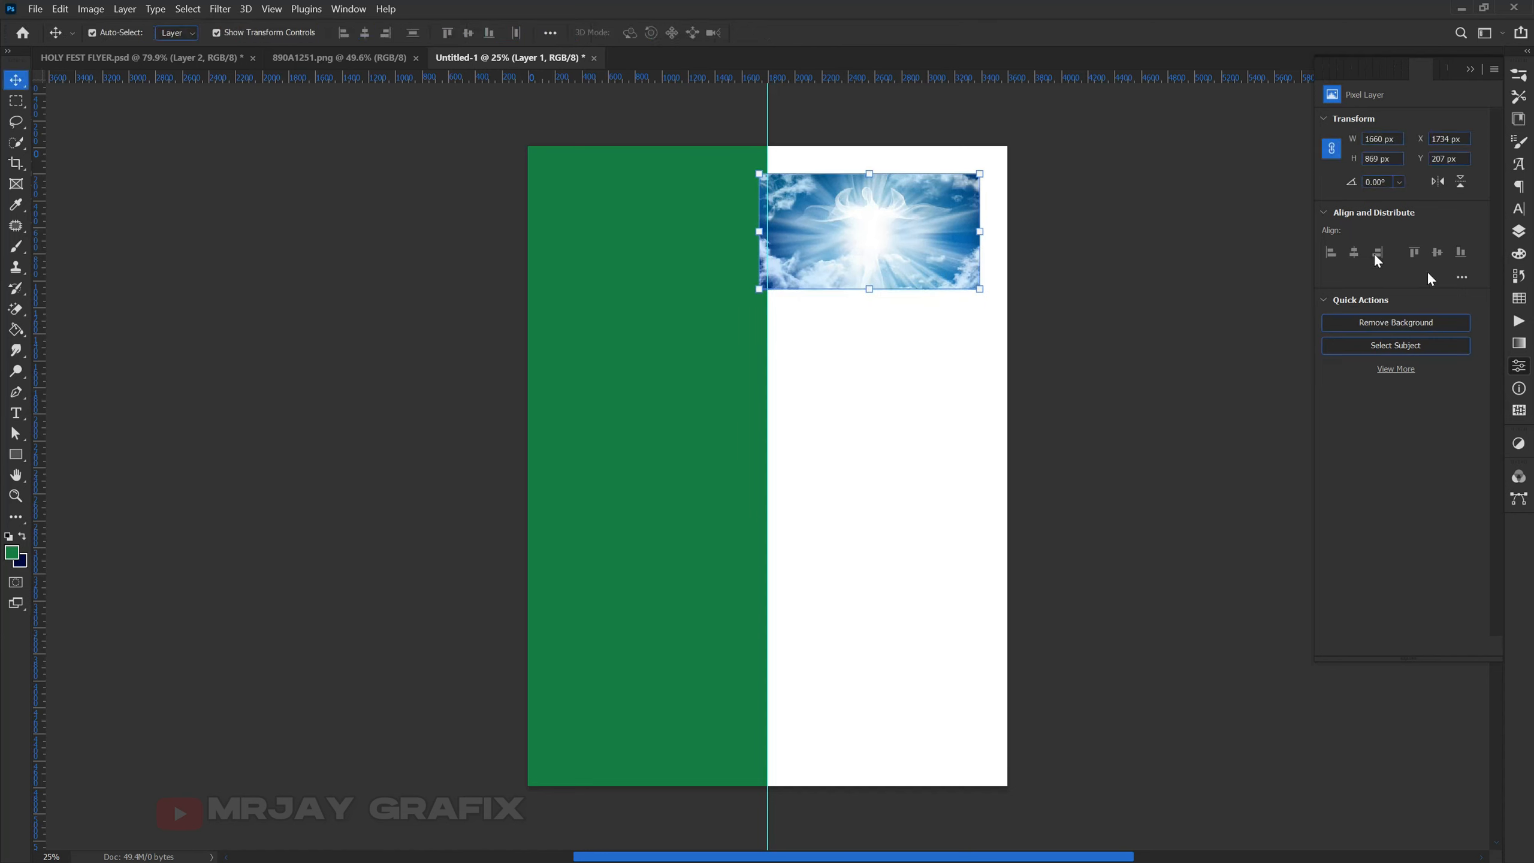
Stack the sky image layer beneath Rectangle 1 and place the image against the centre guide at the canvas's upper edge.
click(1518, 230)
drag(1426, 204, 1413, 268)
drag(912, 243, 852, 264)
click(738, 302)
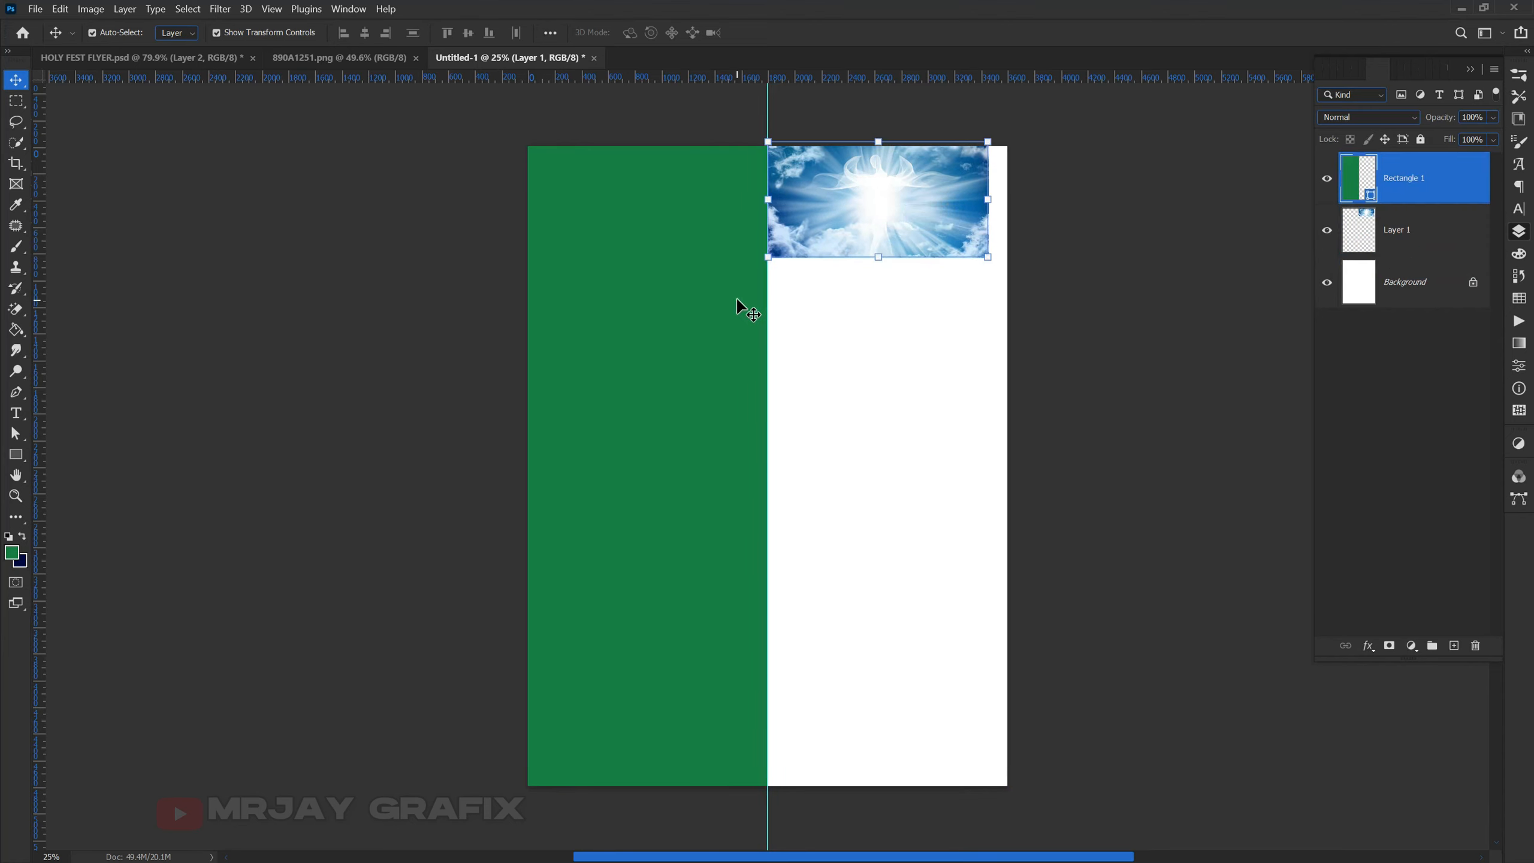
Examine the navy and green colour squares in HOLY FEST FLYER.psd, and return to Untitled-1.
click(204, 67)
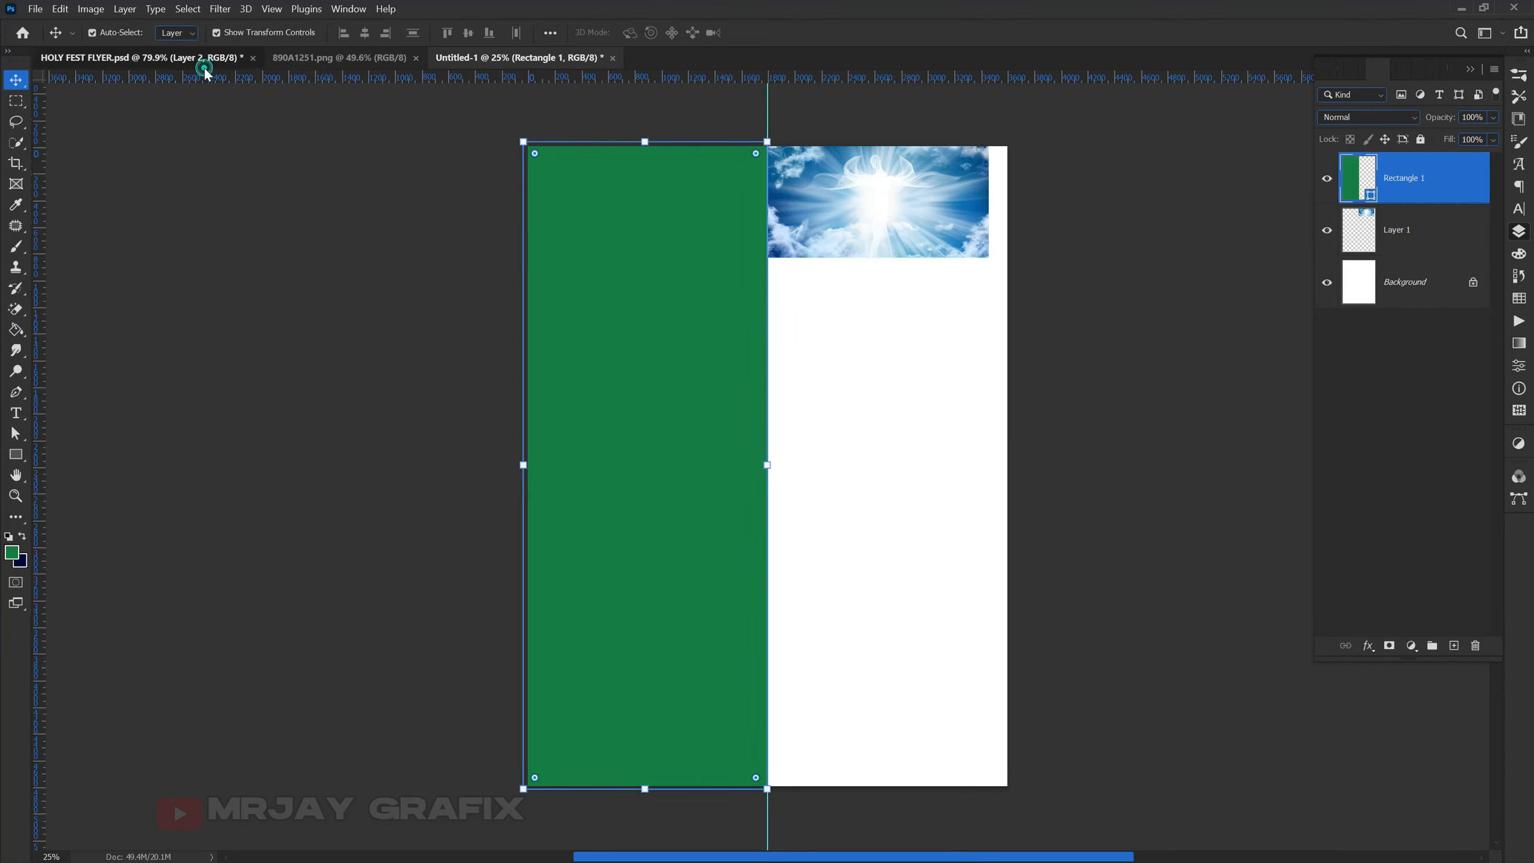
drag(198, 62, 379, 59)
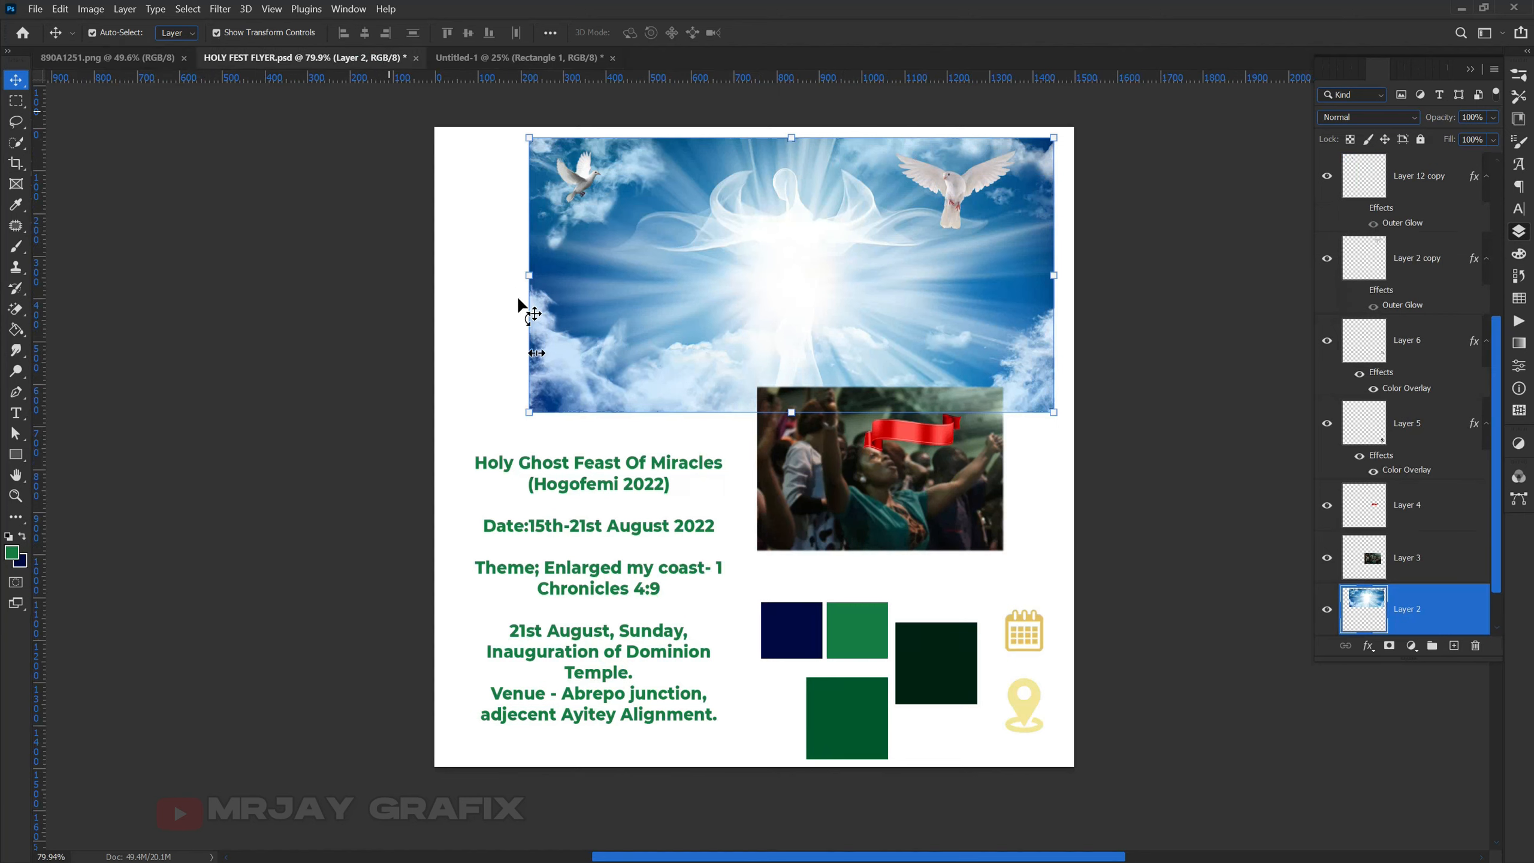
click(801, 644)
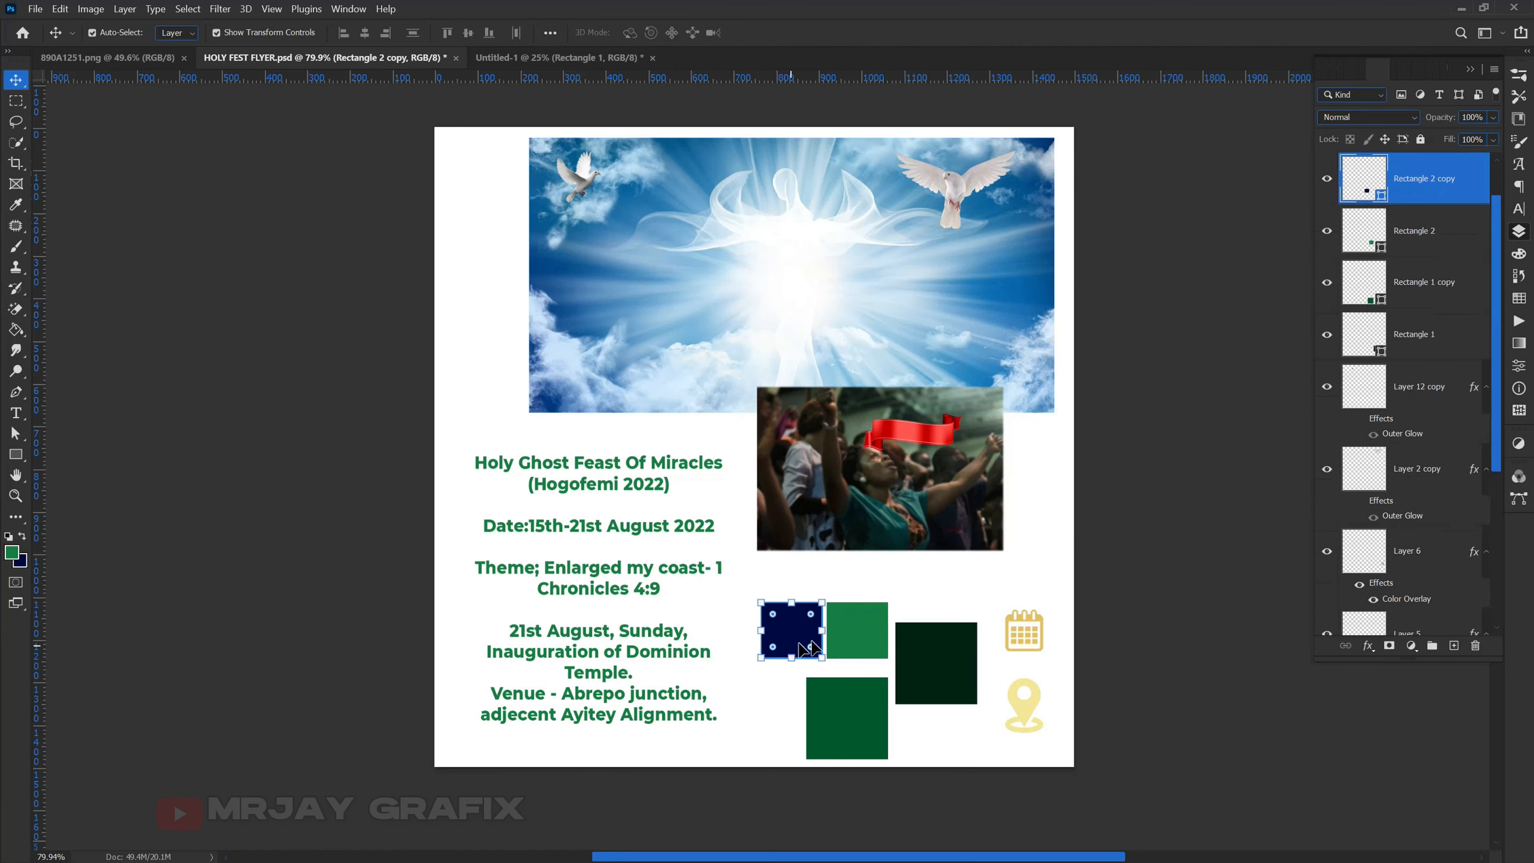
click(843, 633)
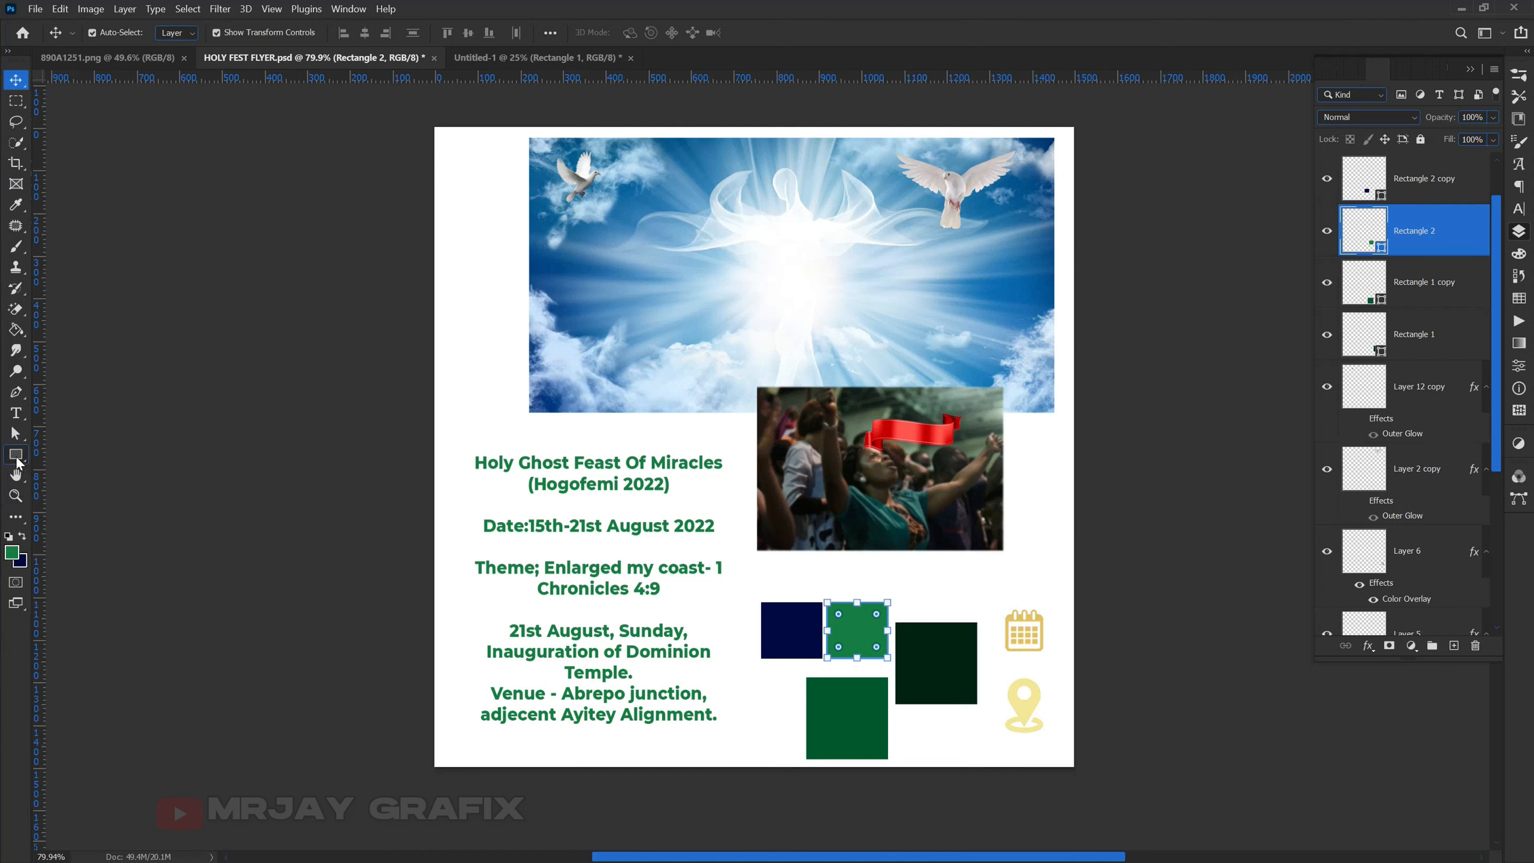
click(489, 58)
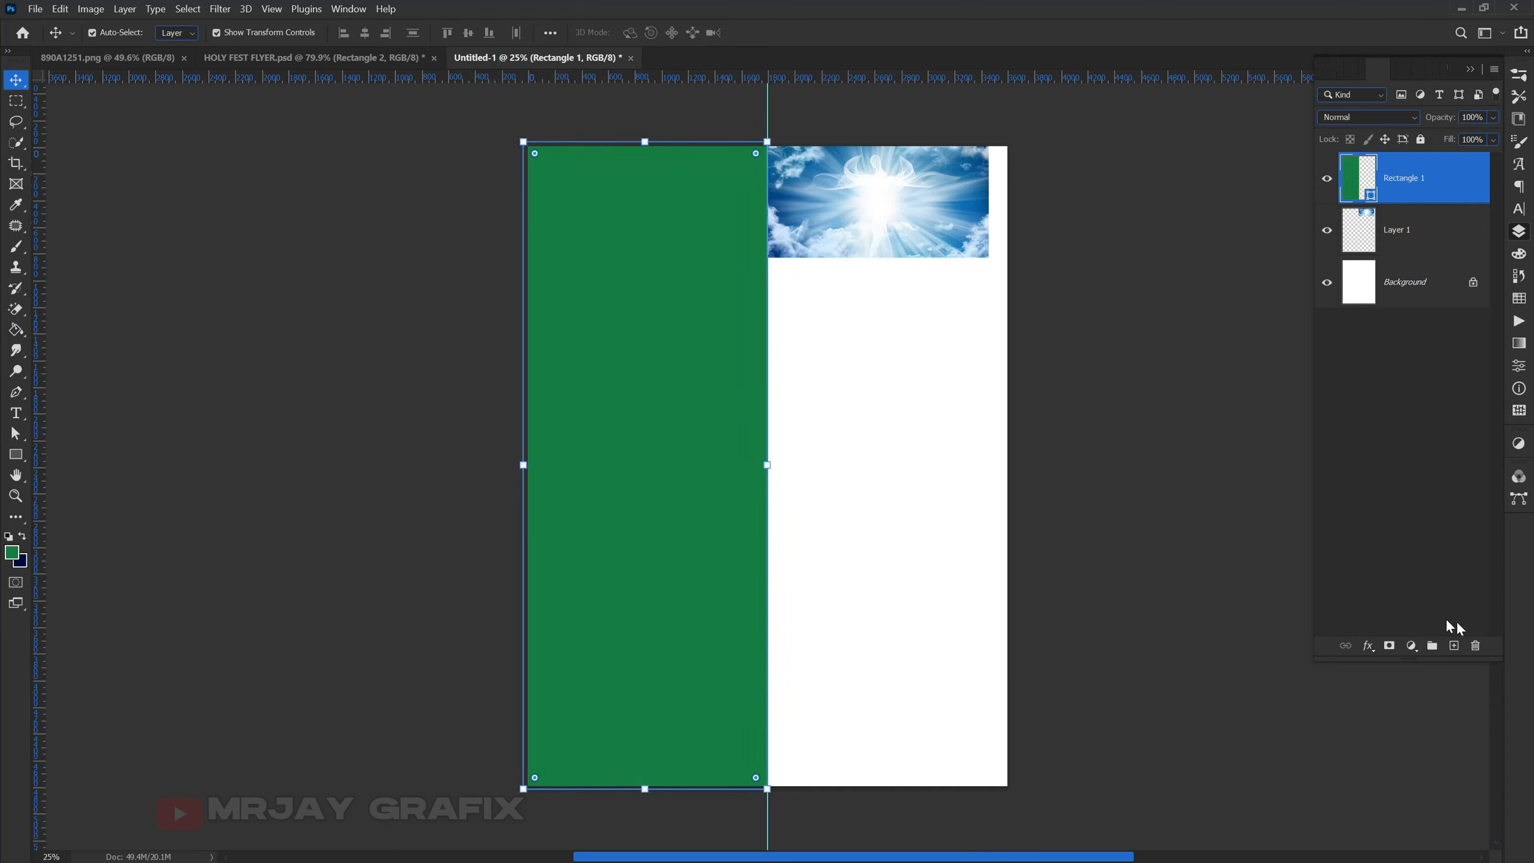
Apply a linear green-to-navy Gradient Overlay to Rectangle 1 with an angle of -95°.
click(1367, 647)
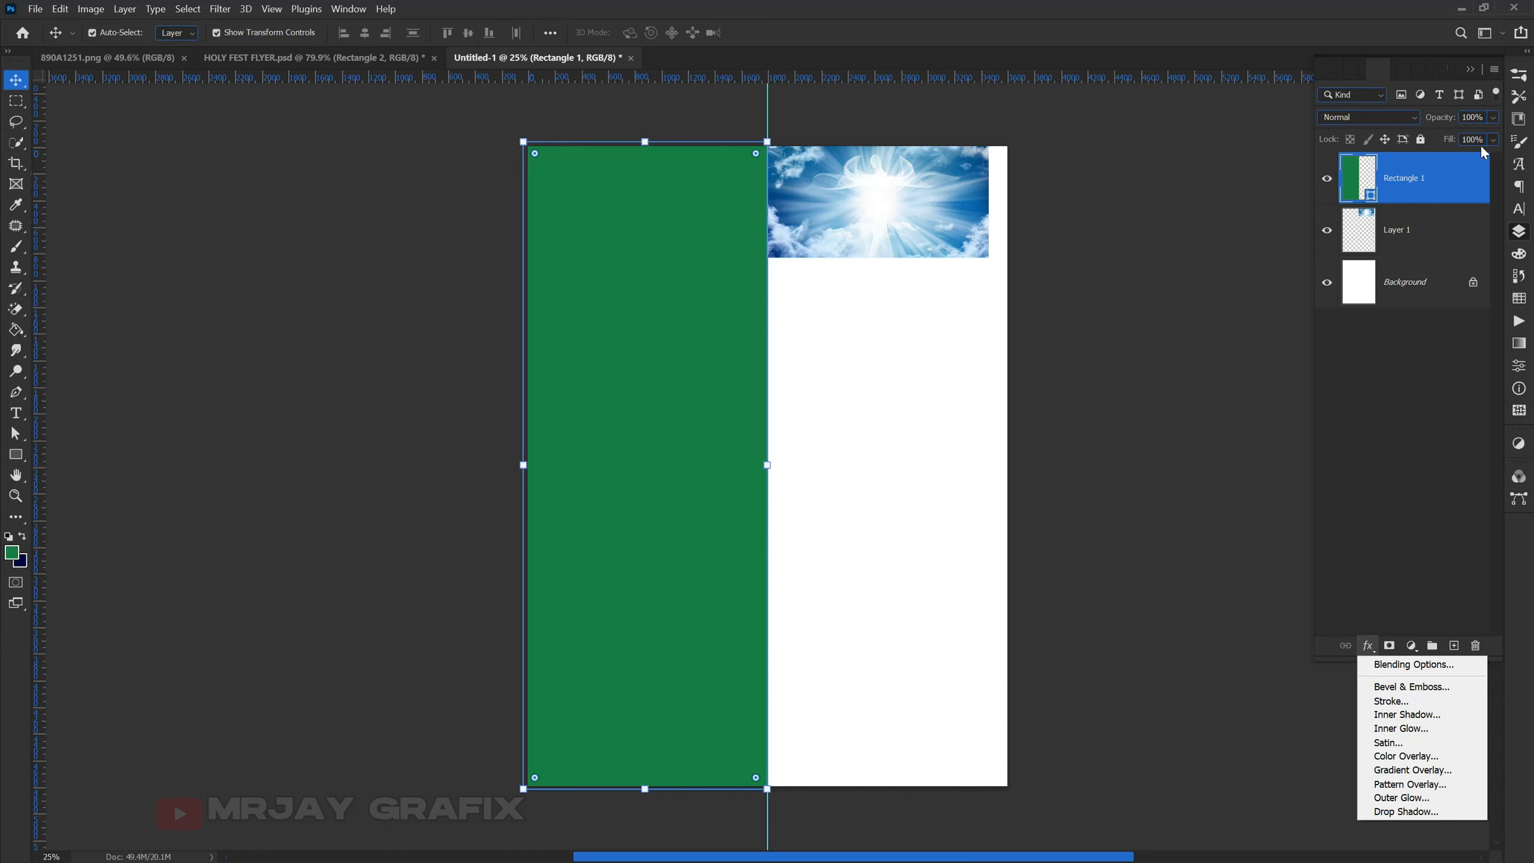
click(1447, 180)
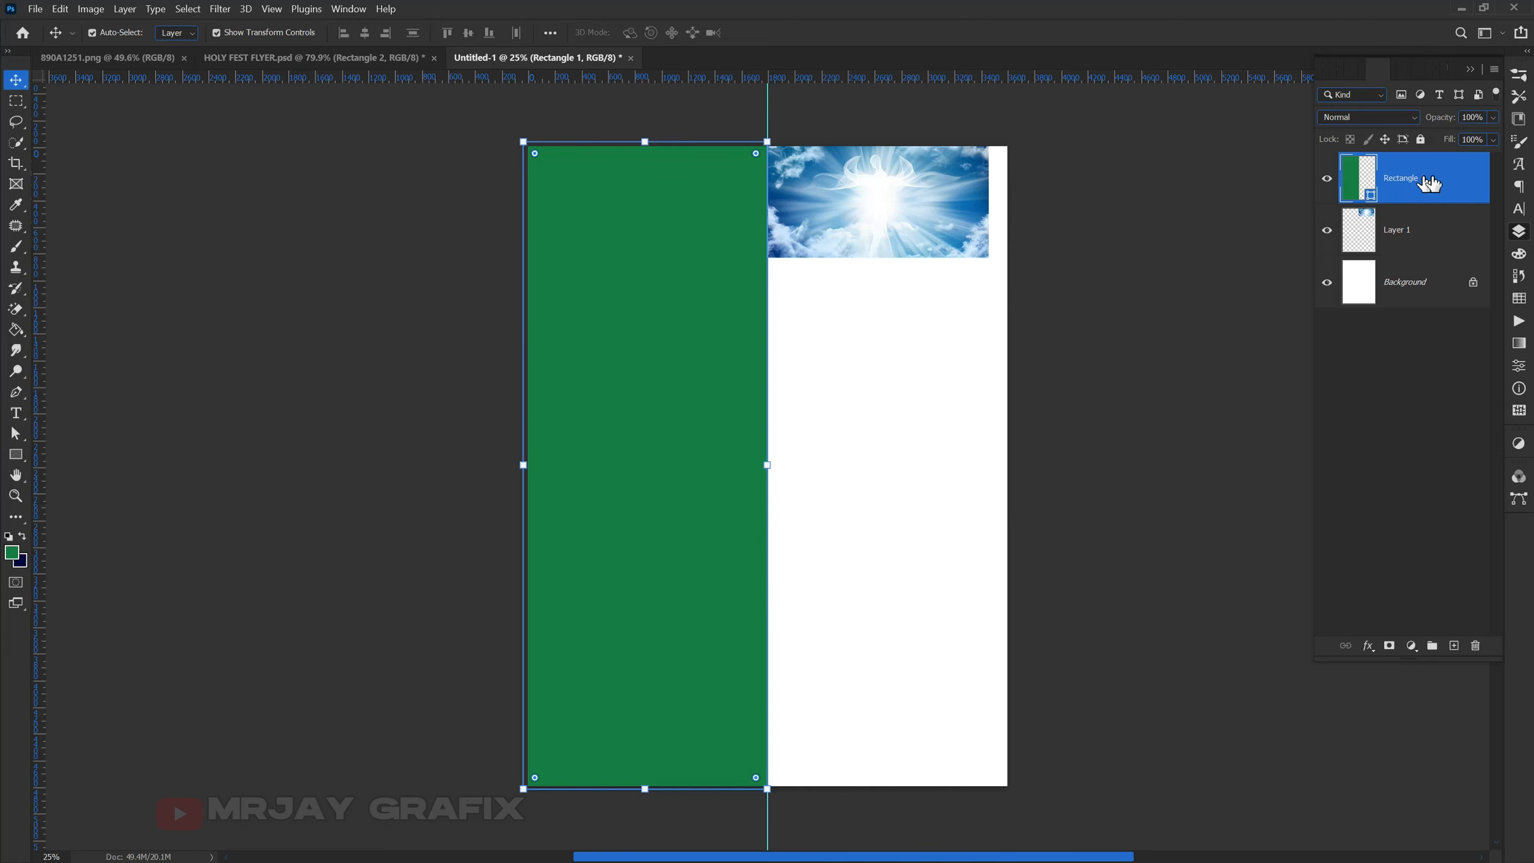
double_click(1451, 175)
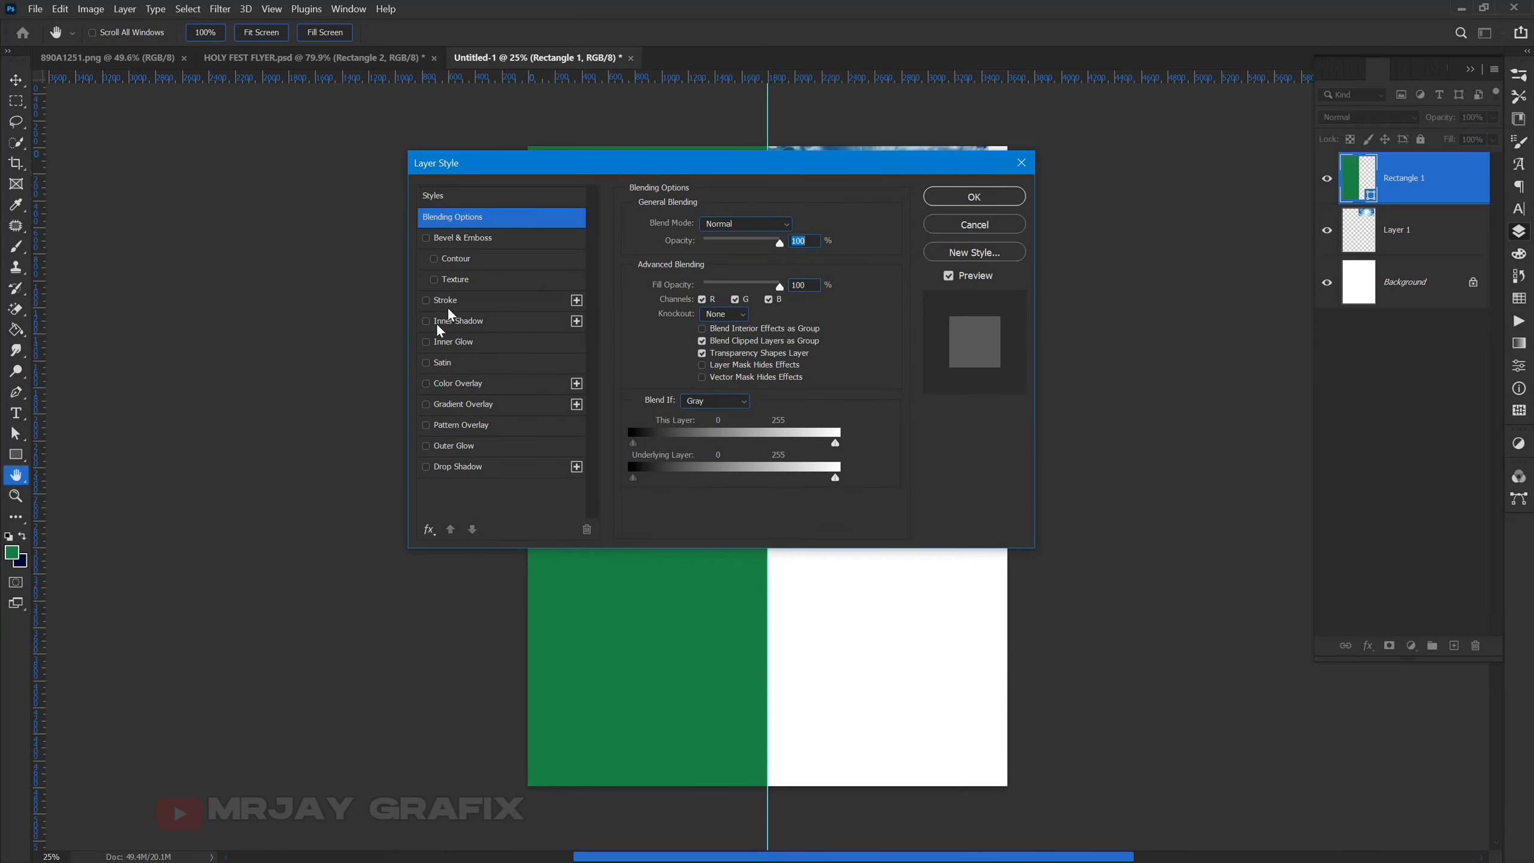
click(456, 405)
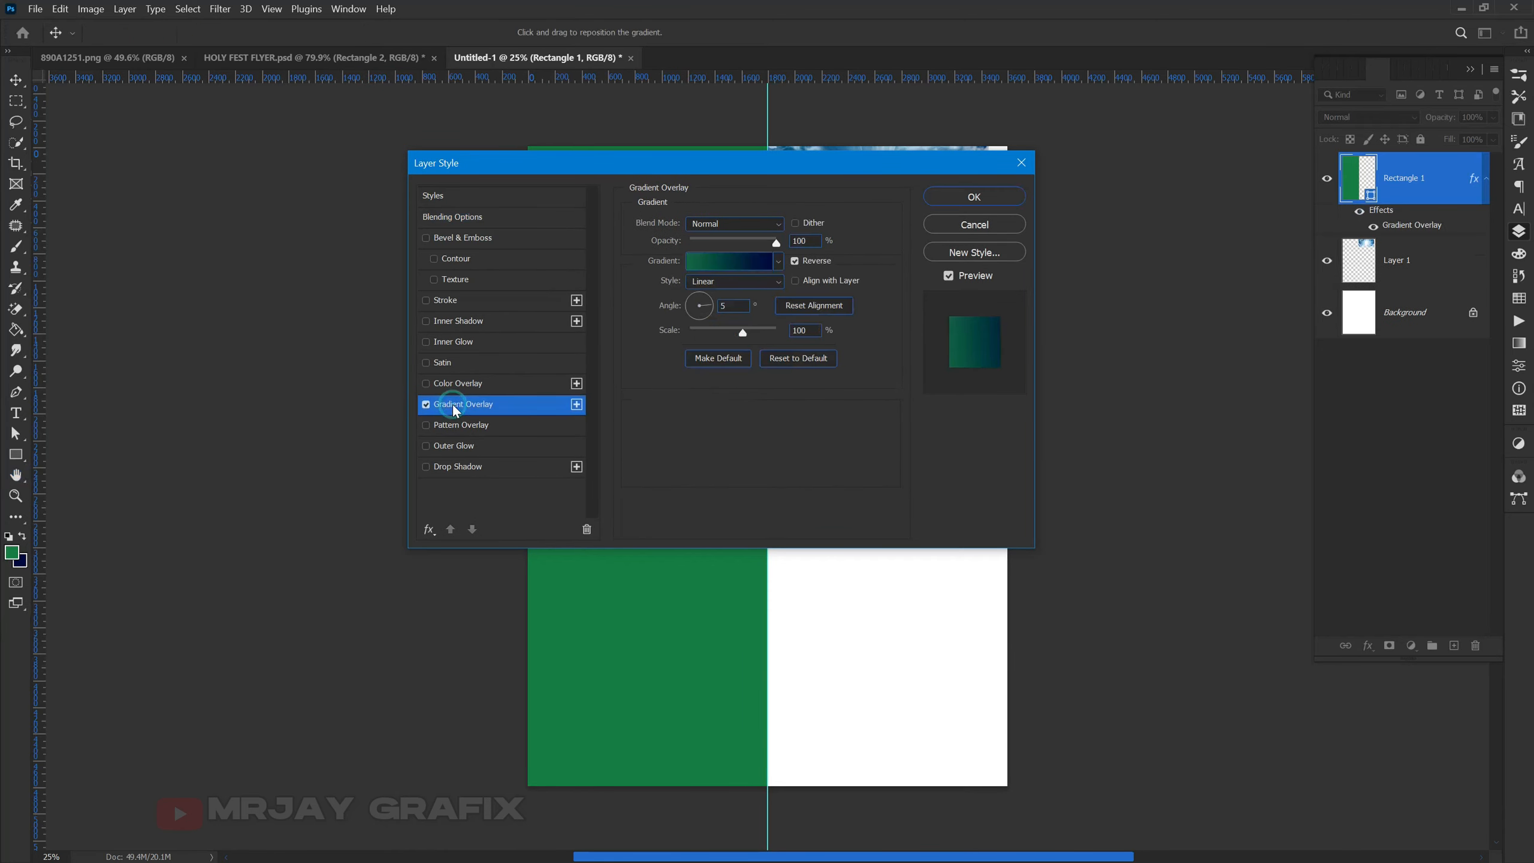
drag(551, 172, 935, 166)
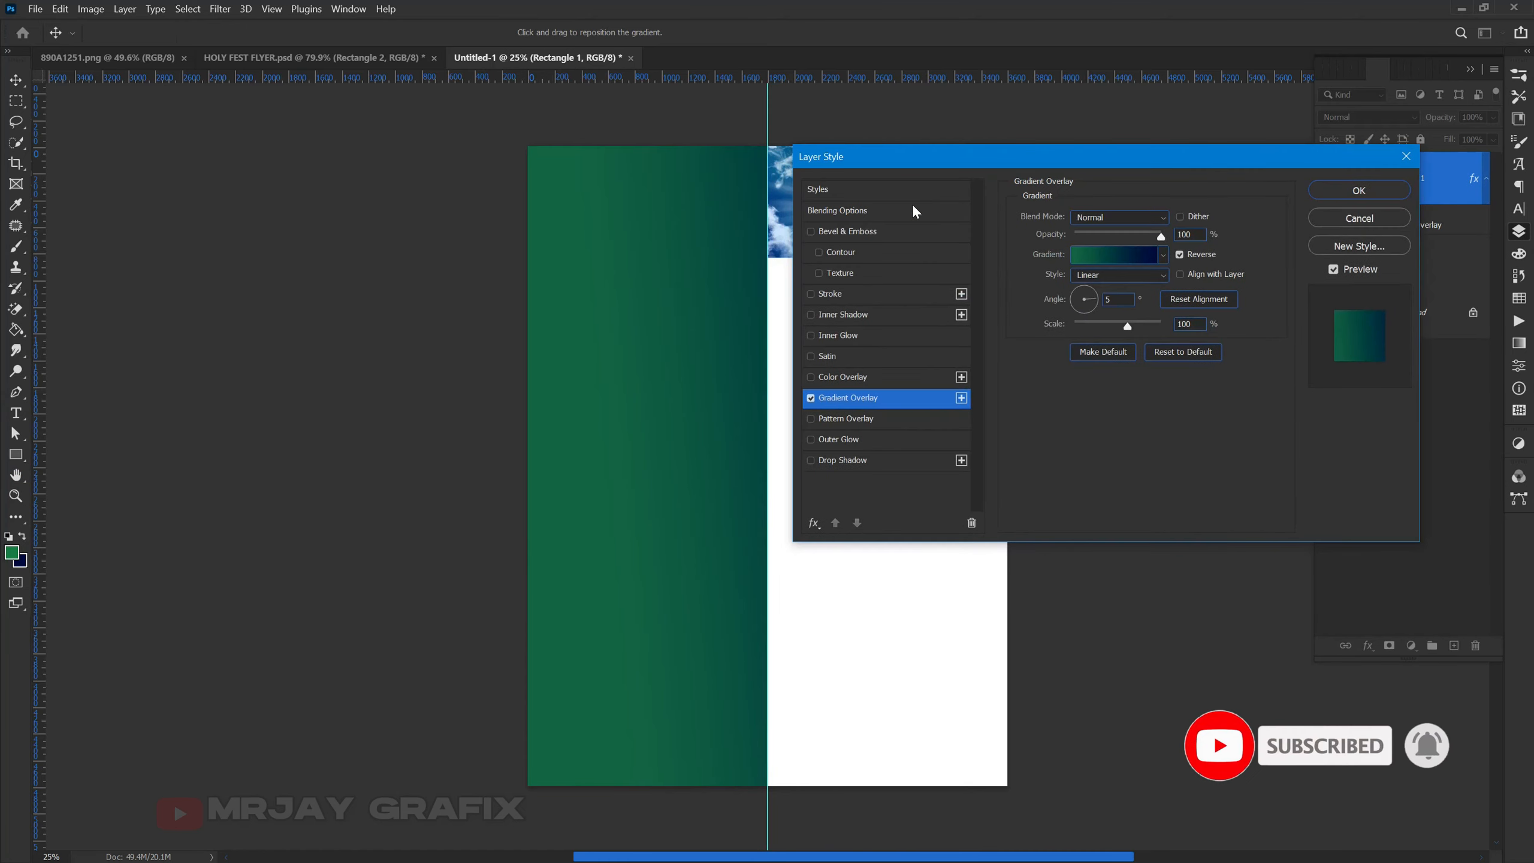
click(1083, 307)
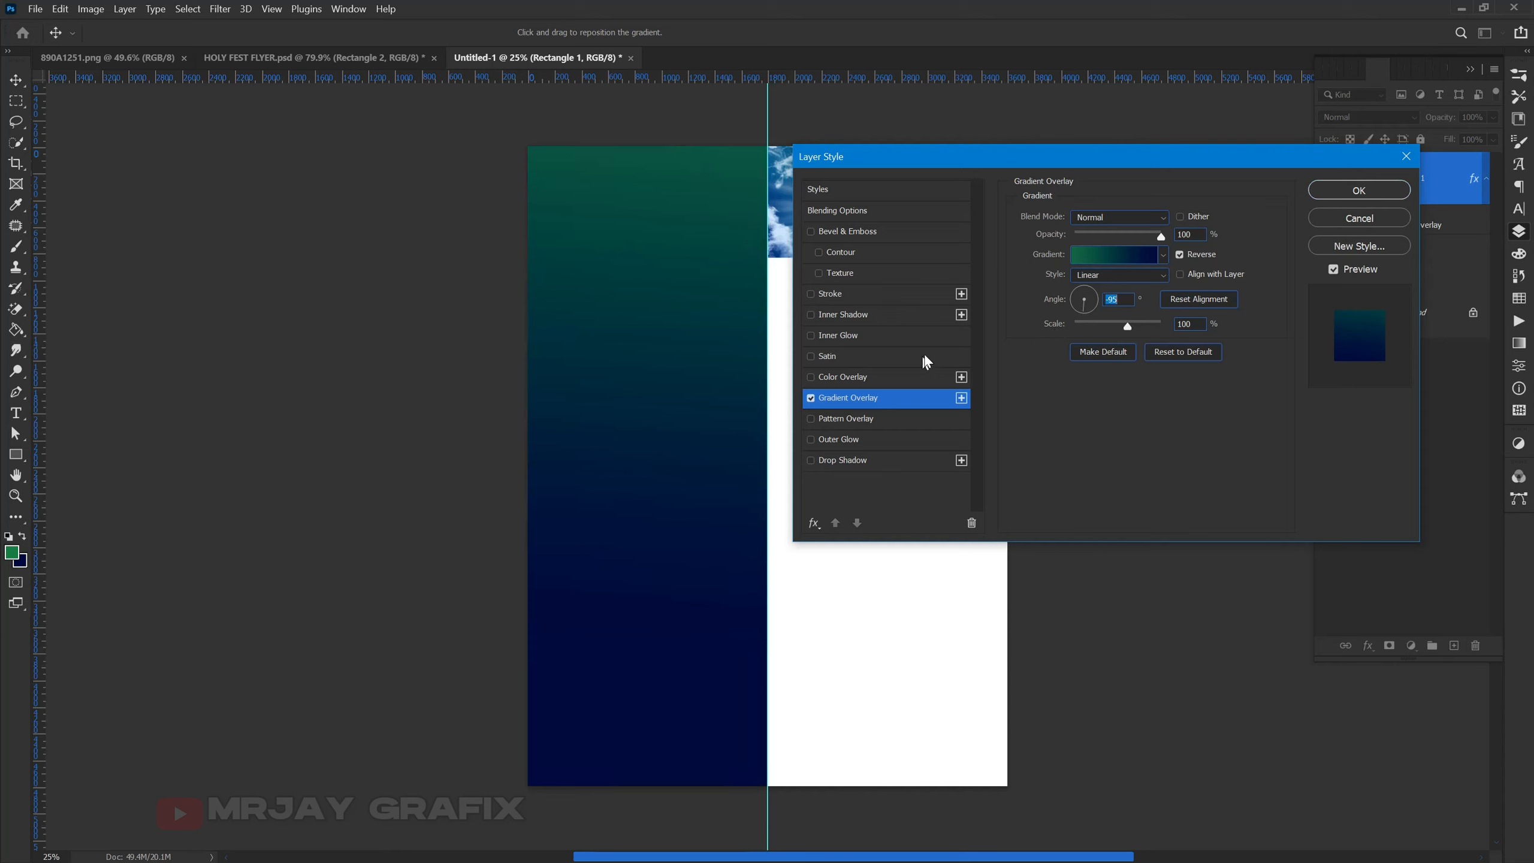
Set the green end stop of the rectangle's gradient to the foreground green, #177d42.
click(1101, 262)
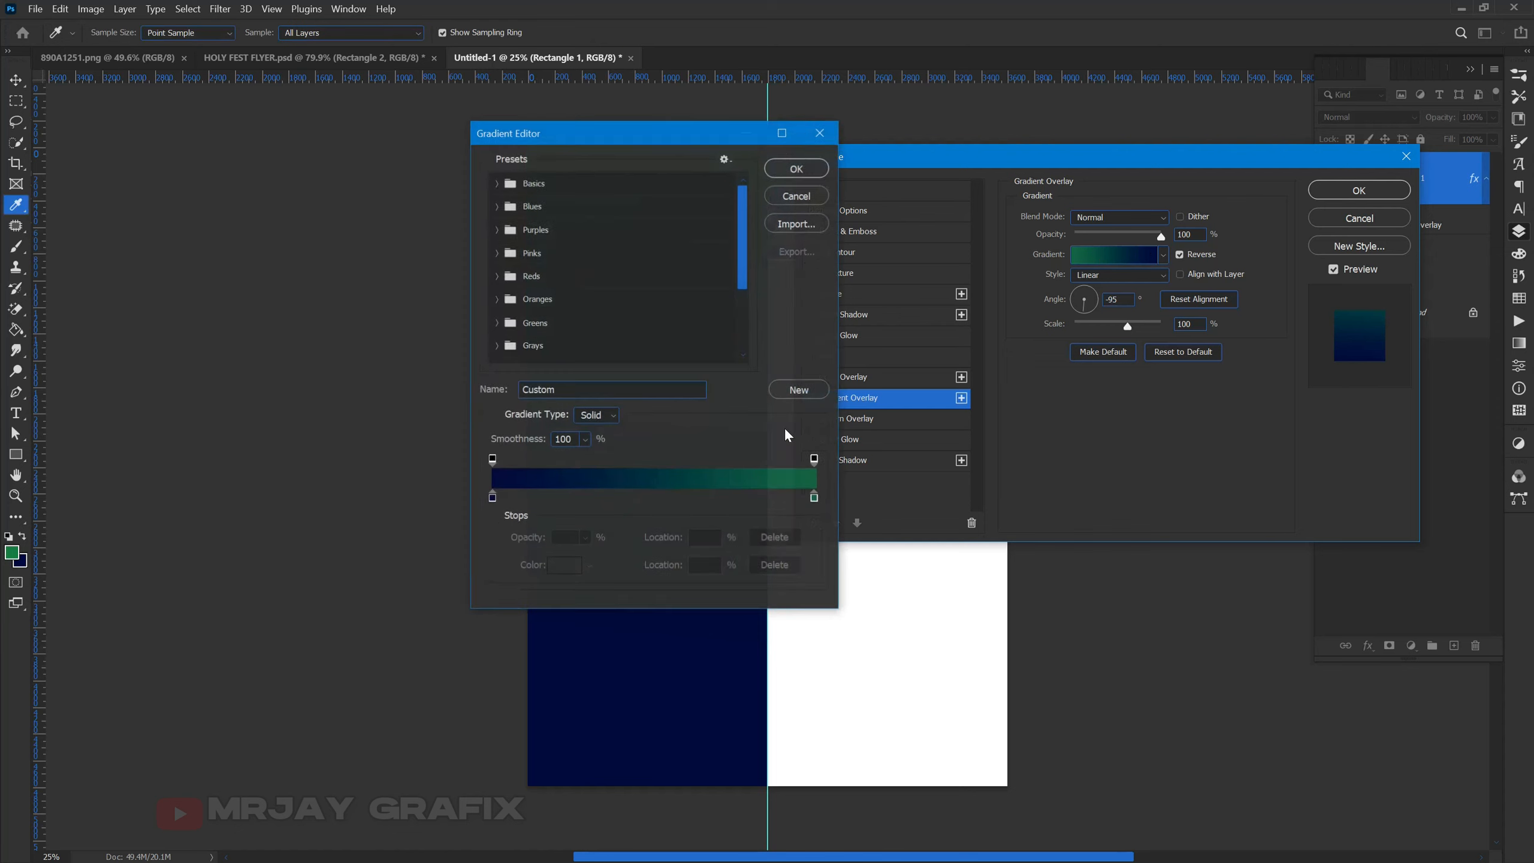
click(814, 498)
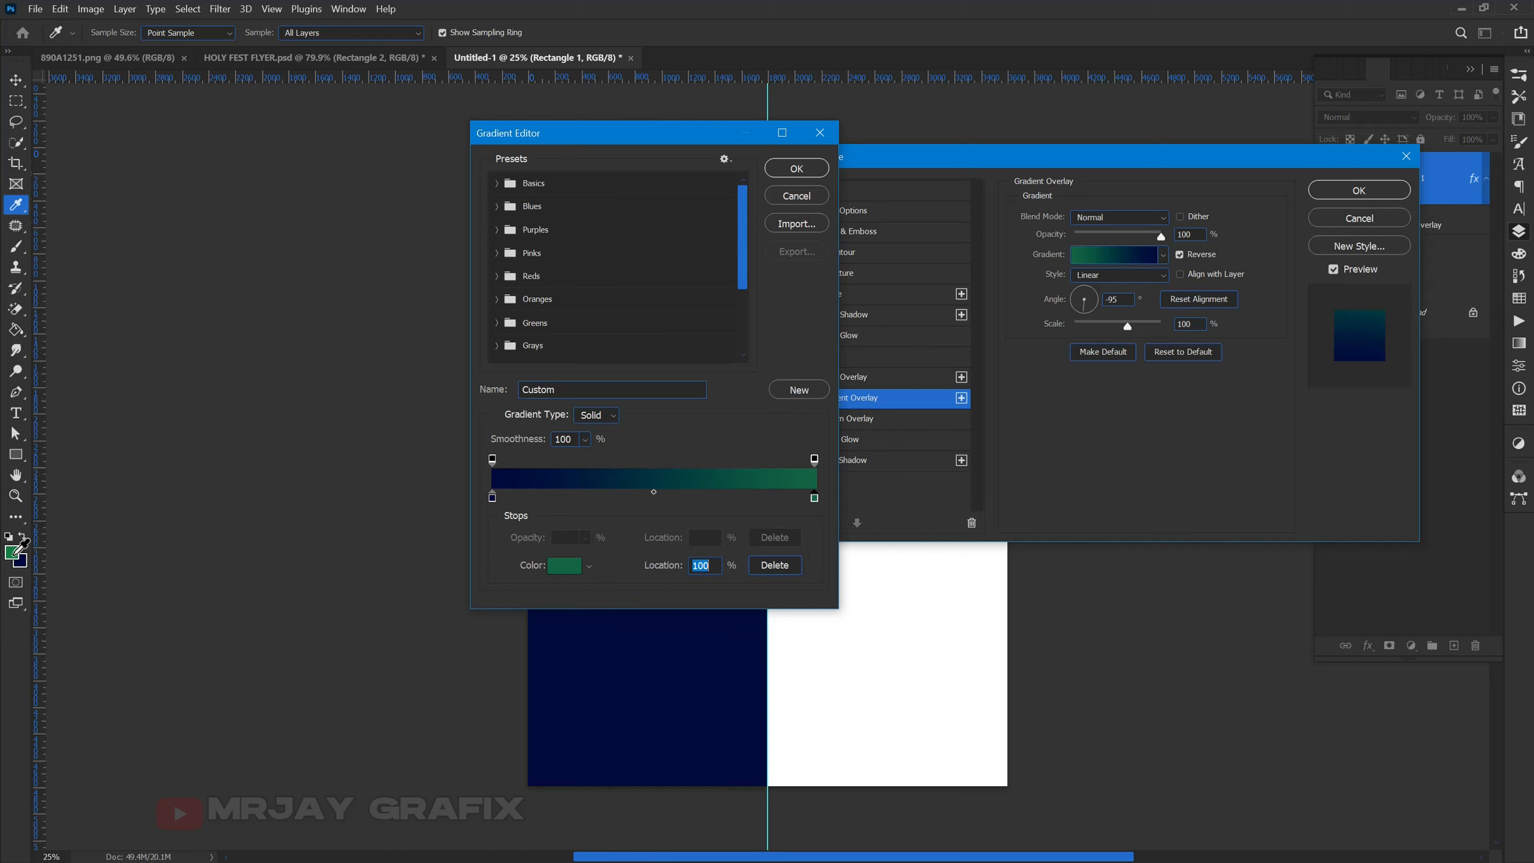
click(19, 545)
click(797, 169)
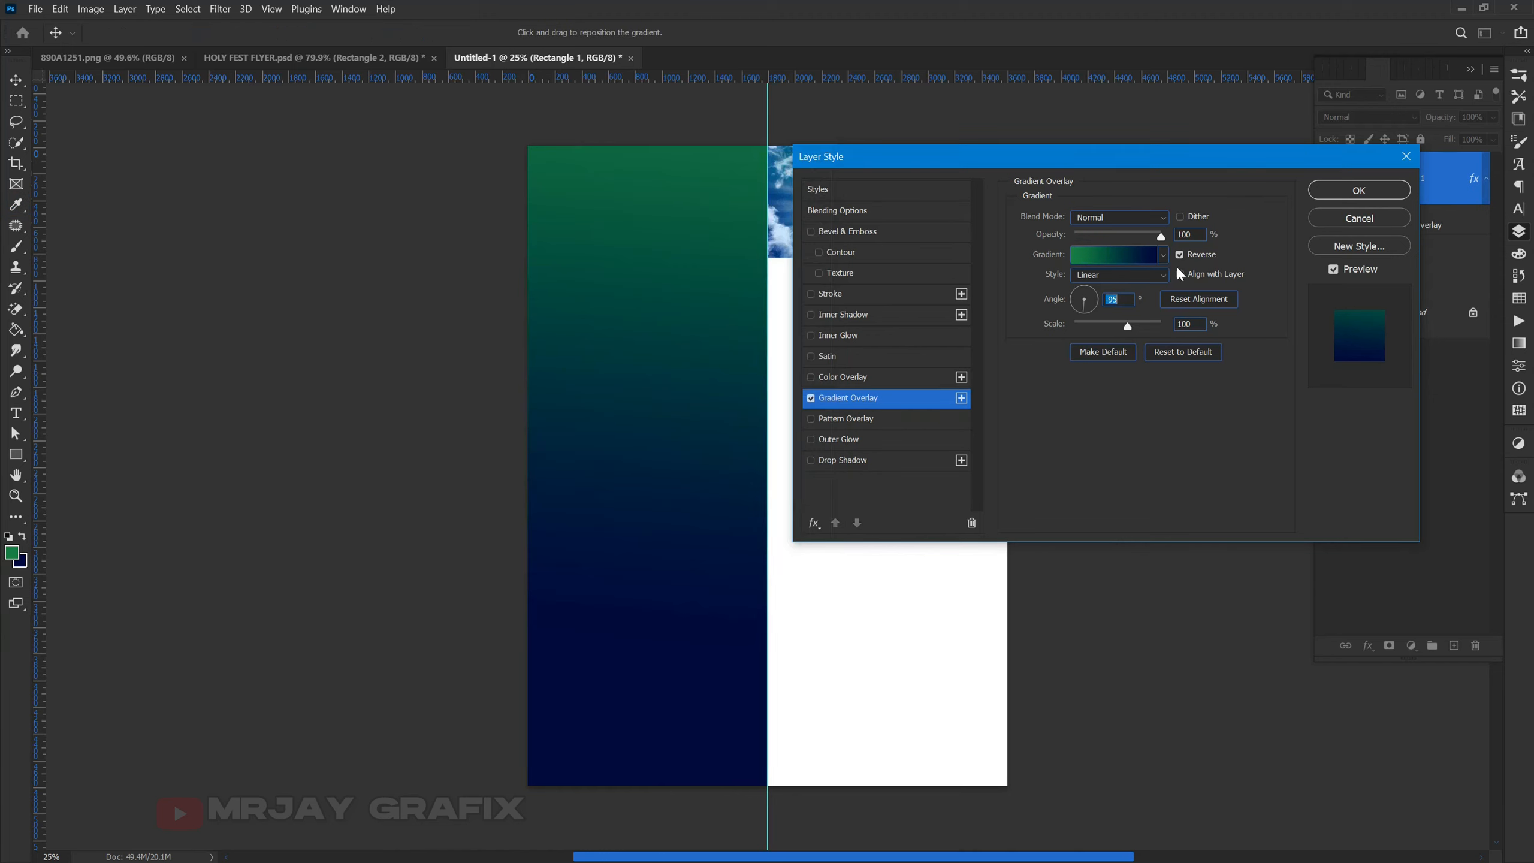
Brighten the green end stop of Rectangle 1's gradient to #028f3d.
click(1079, 261)
click(814, 498)
click(561, 567)
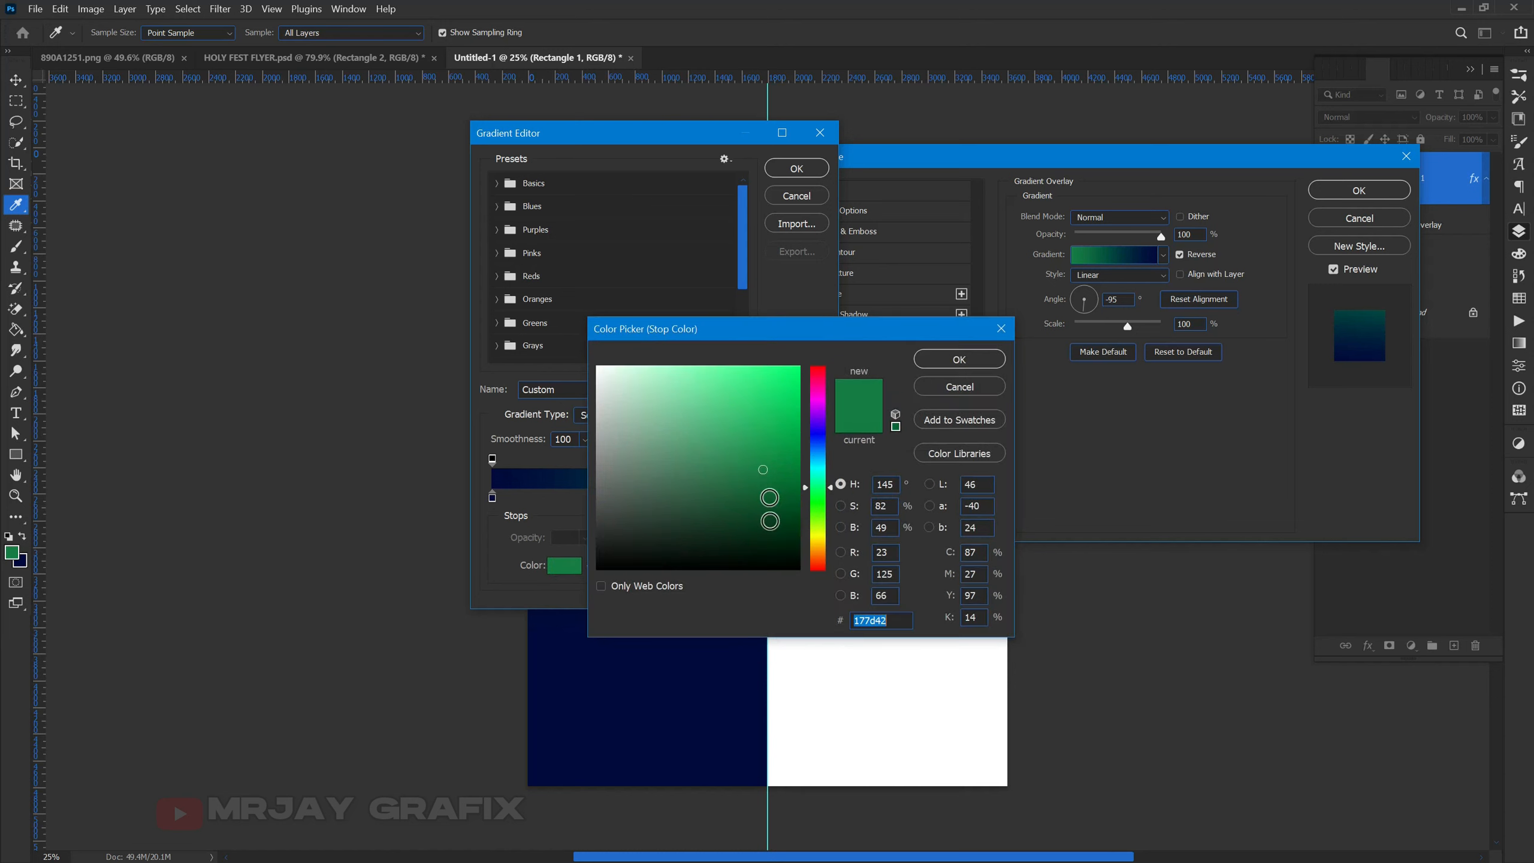
drag(784, 455, 798, 456)
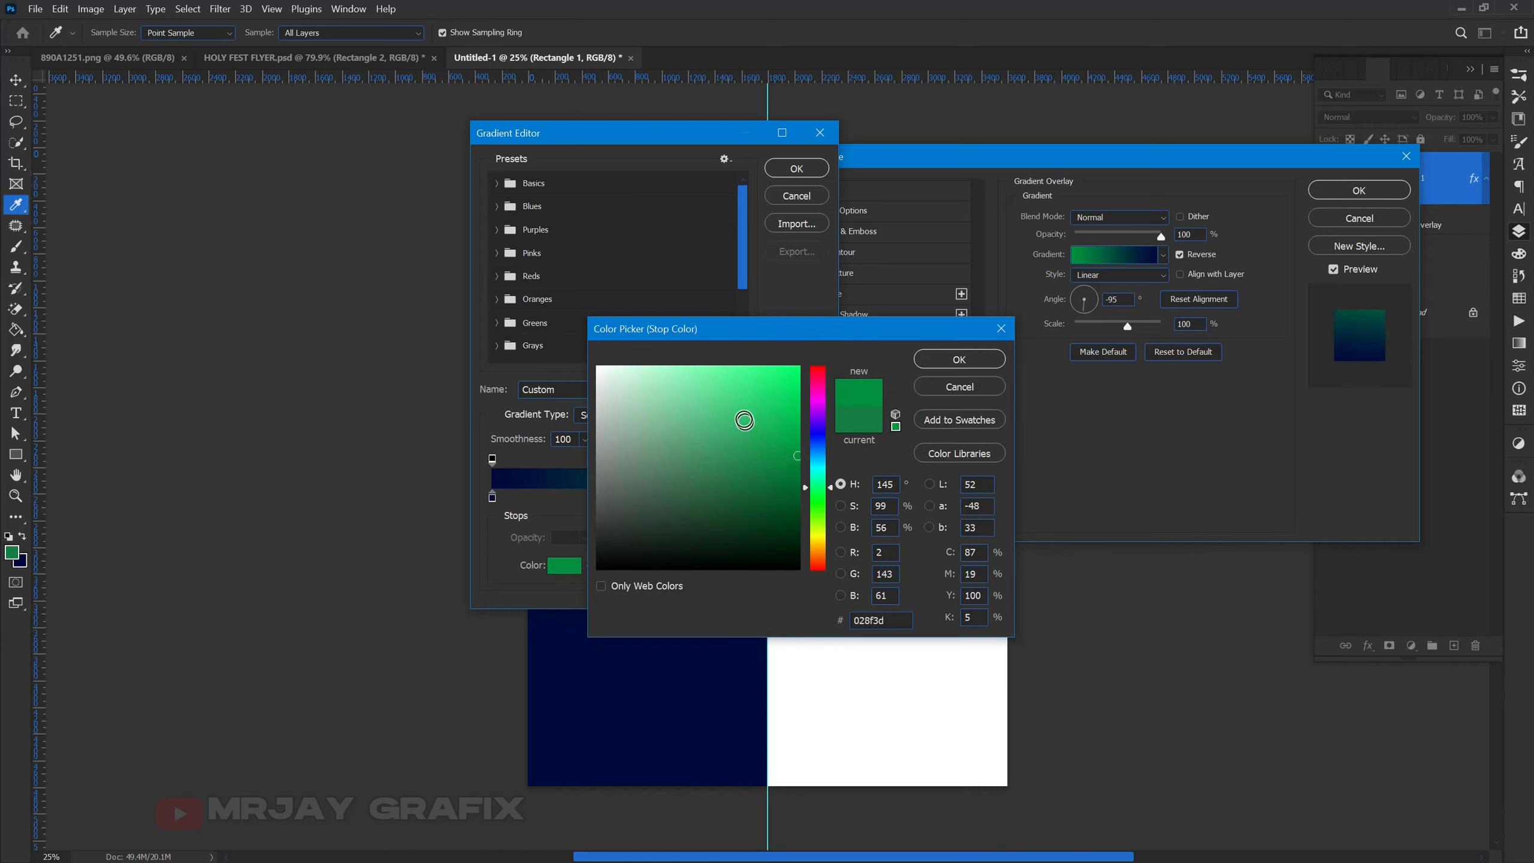
key(Return)
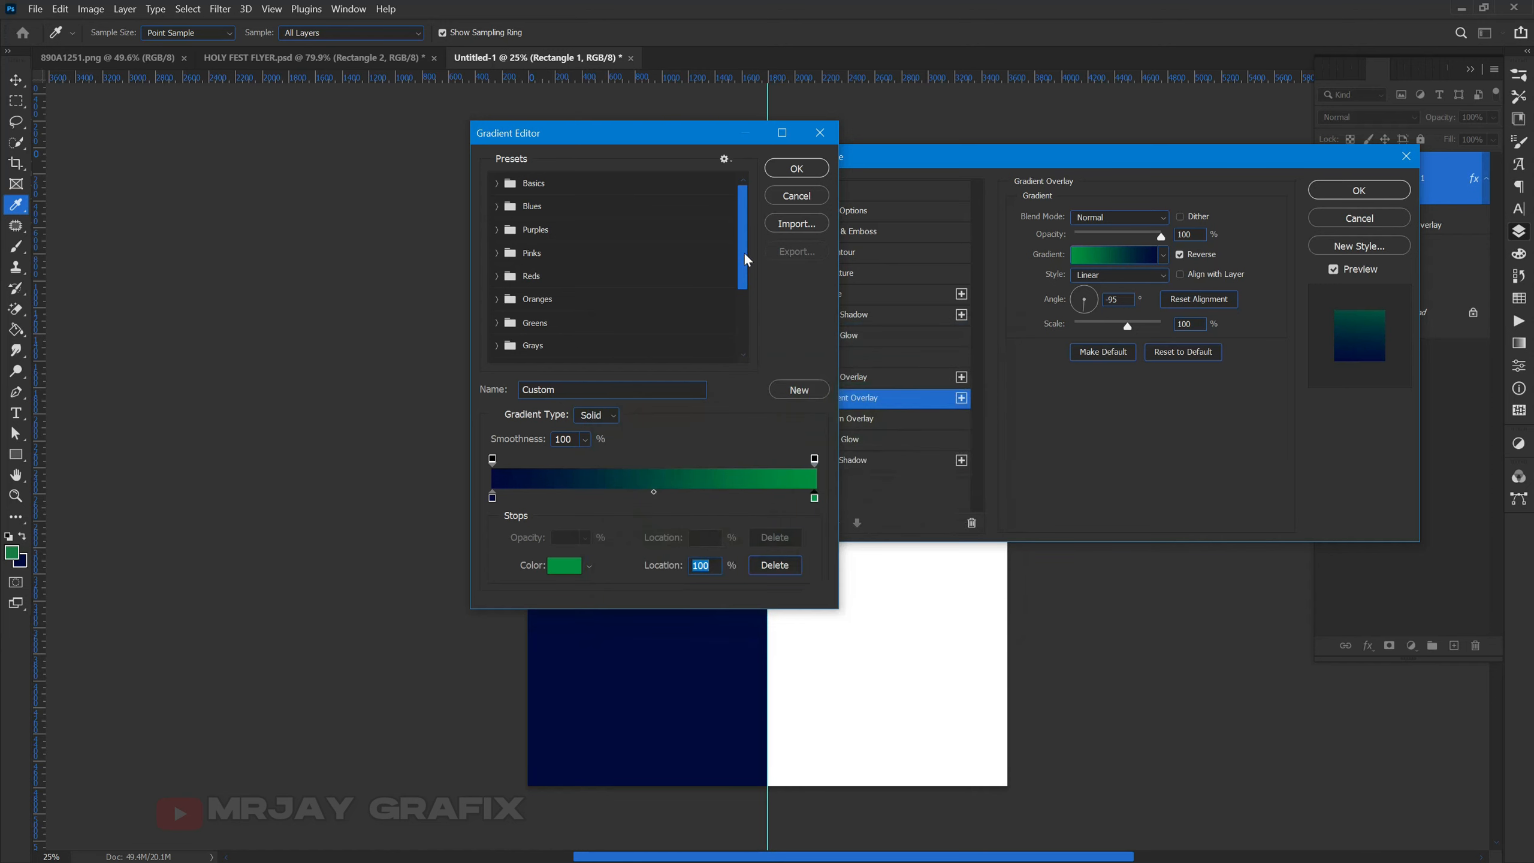
key(Return)
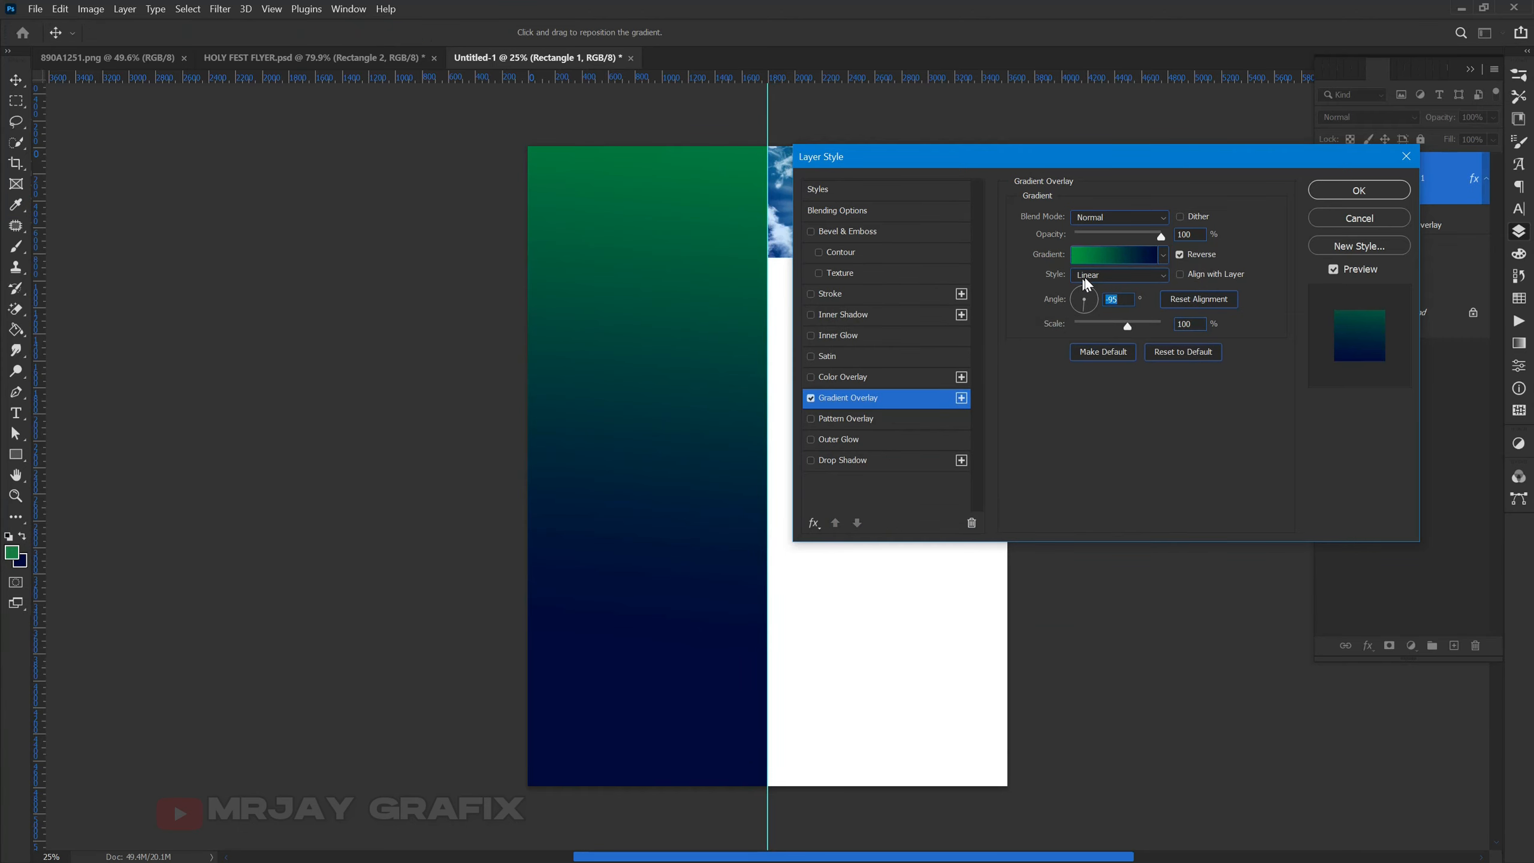
Set the green end stop of Rectangle 1's gradient to #00d03b and apply the layer style.
click(1113, 257)
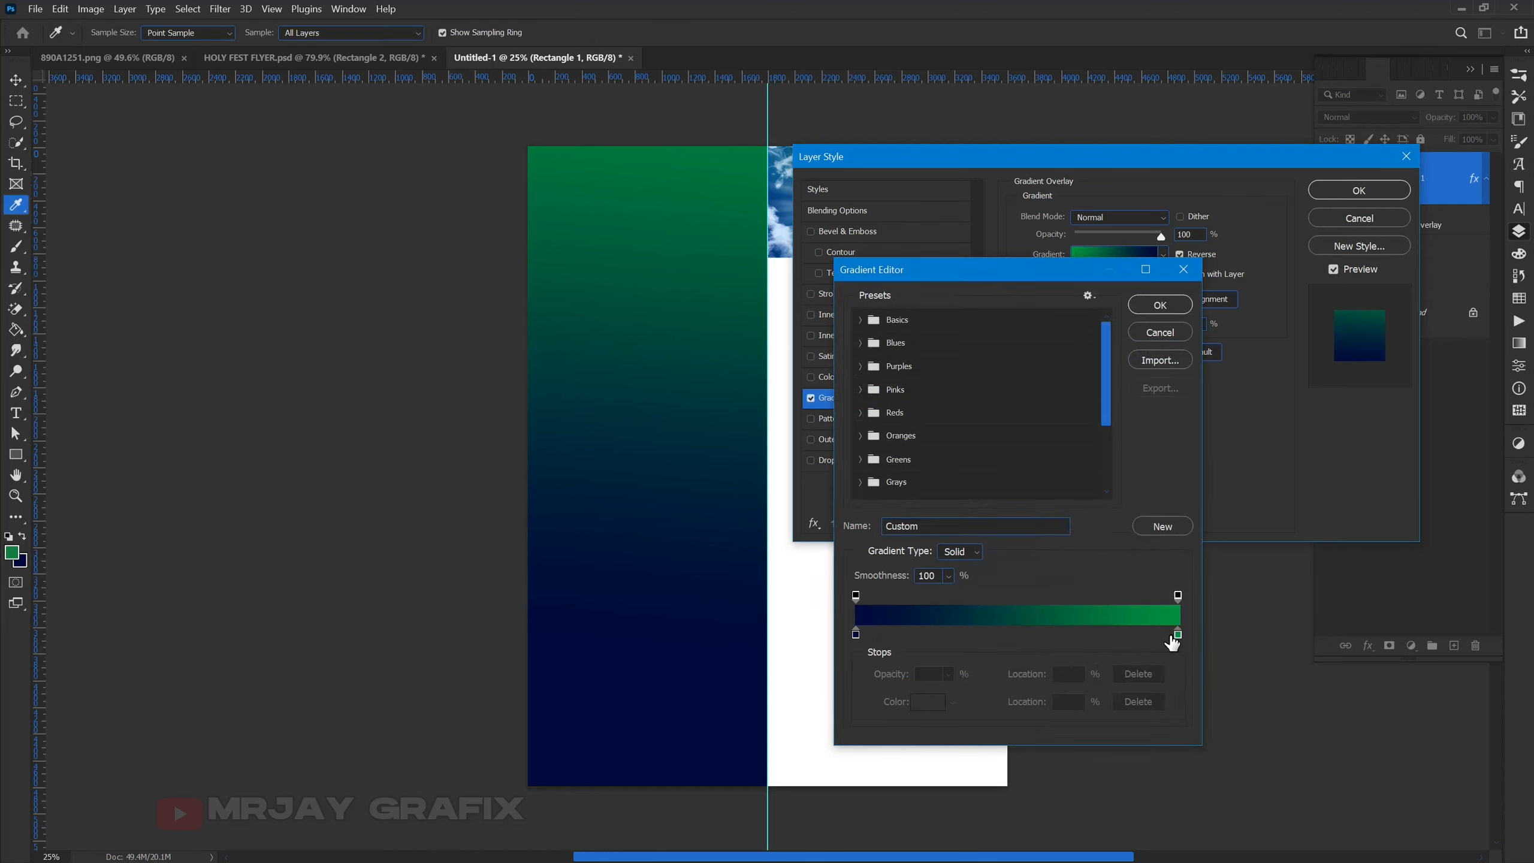
click(1176, 634)
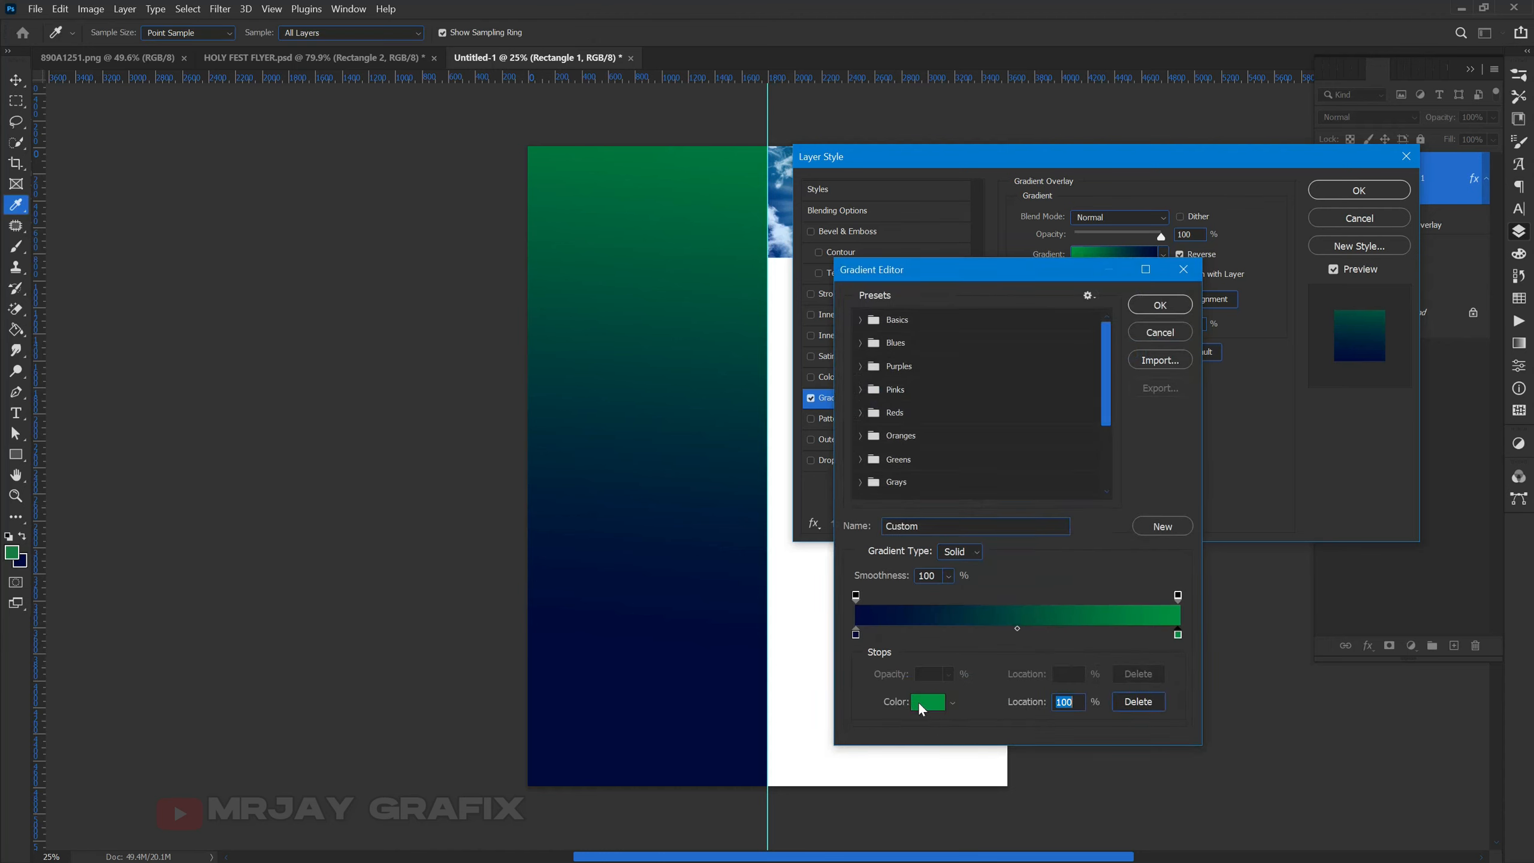
click(921, 704)
click(767, 435)
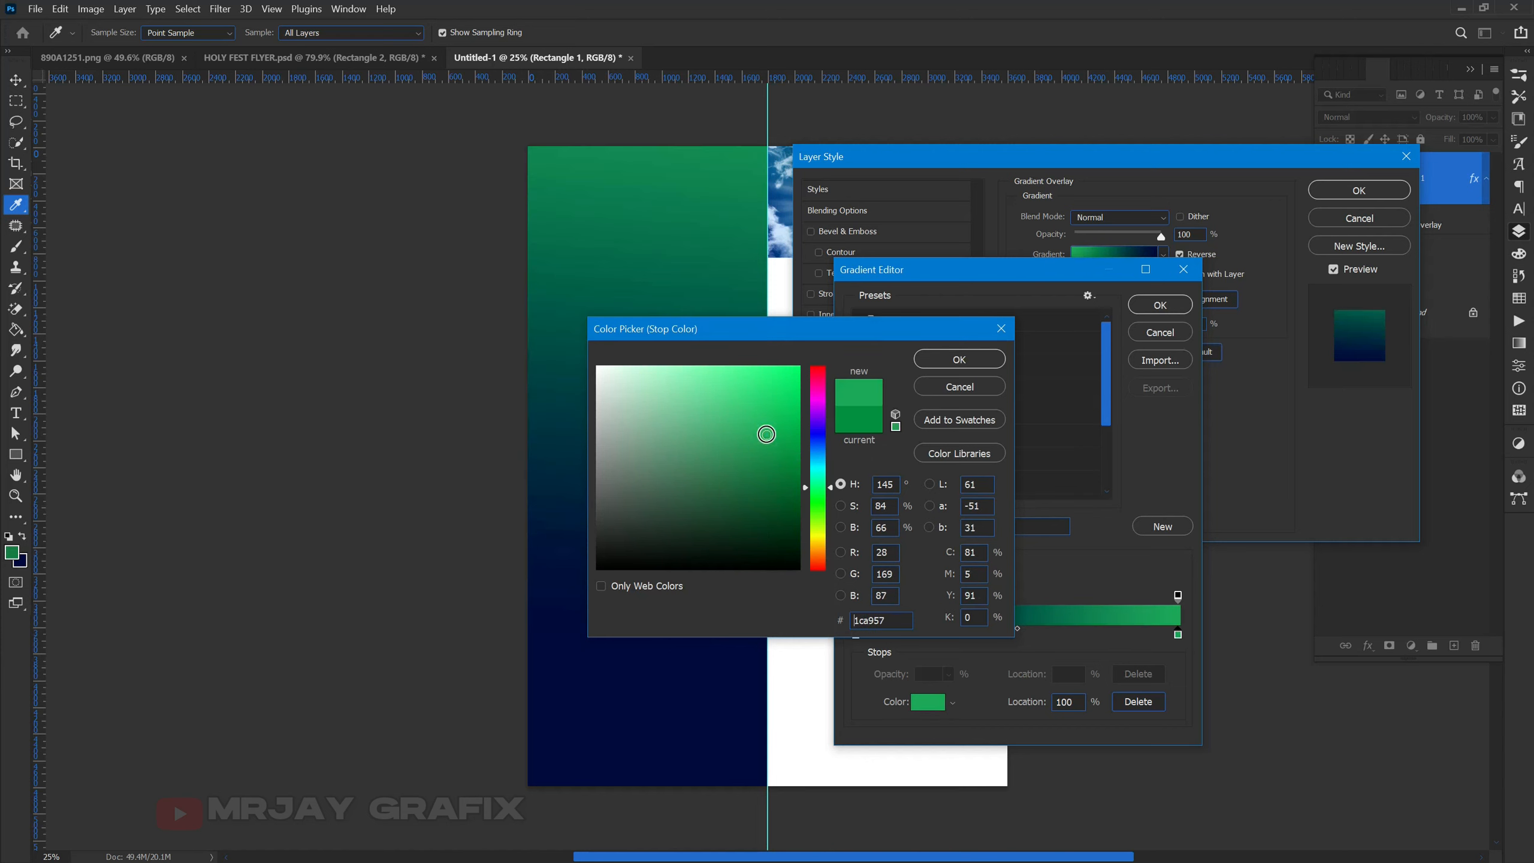
drag(770, 429, 802, 404)
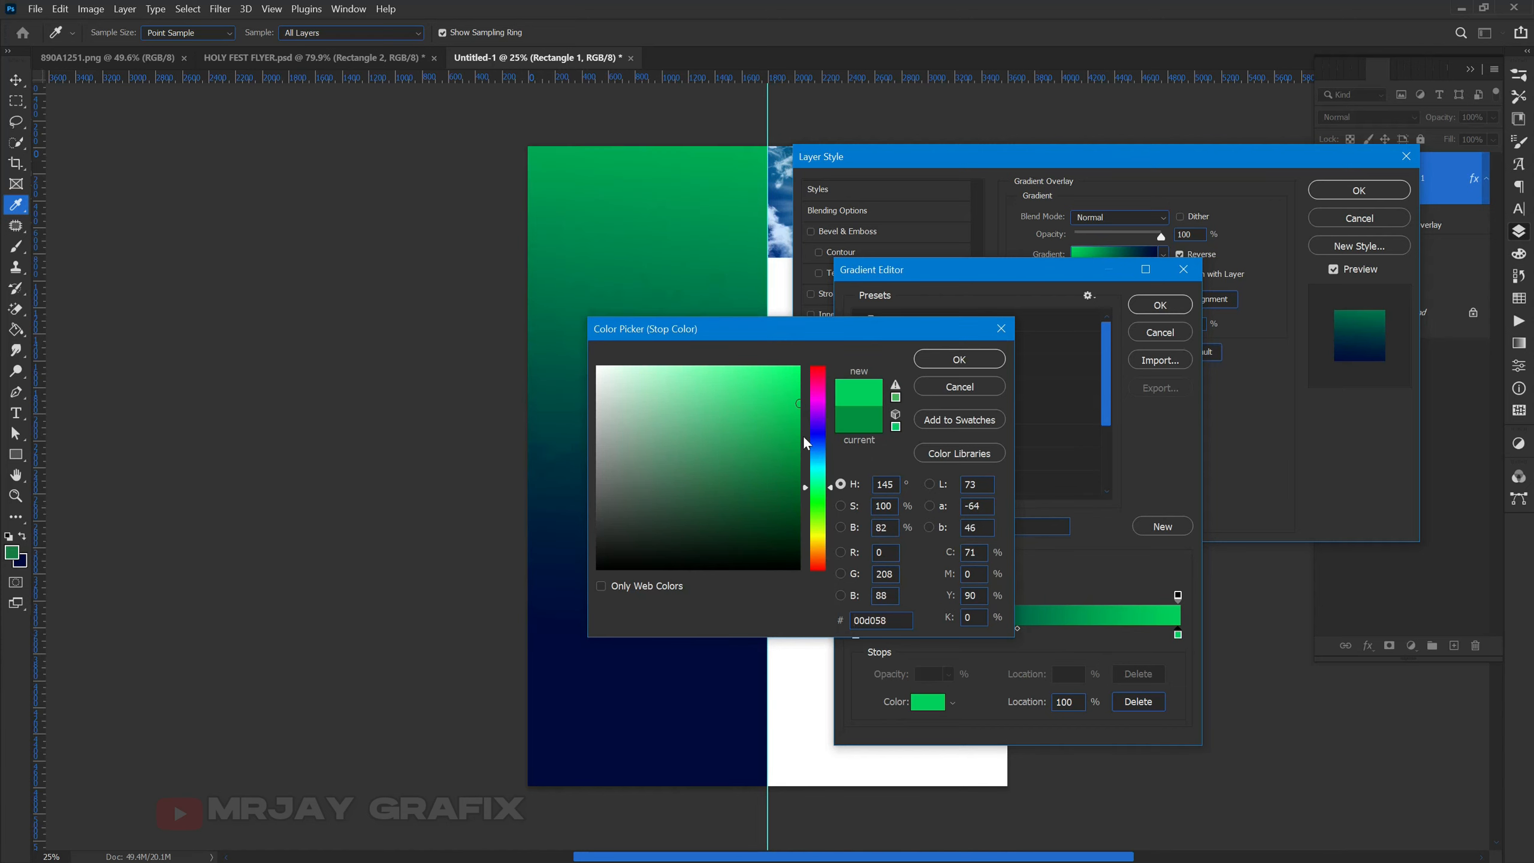
drag(817, 487, 814, 493)
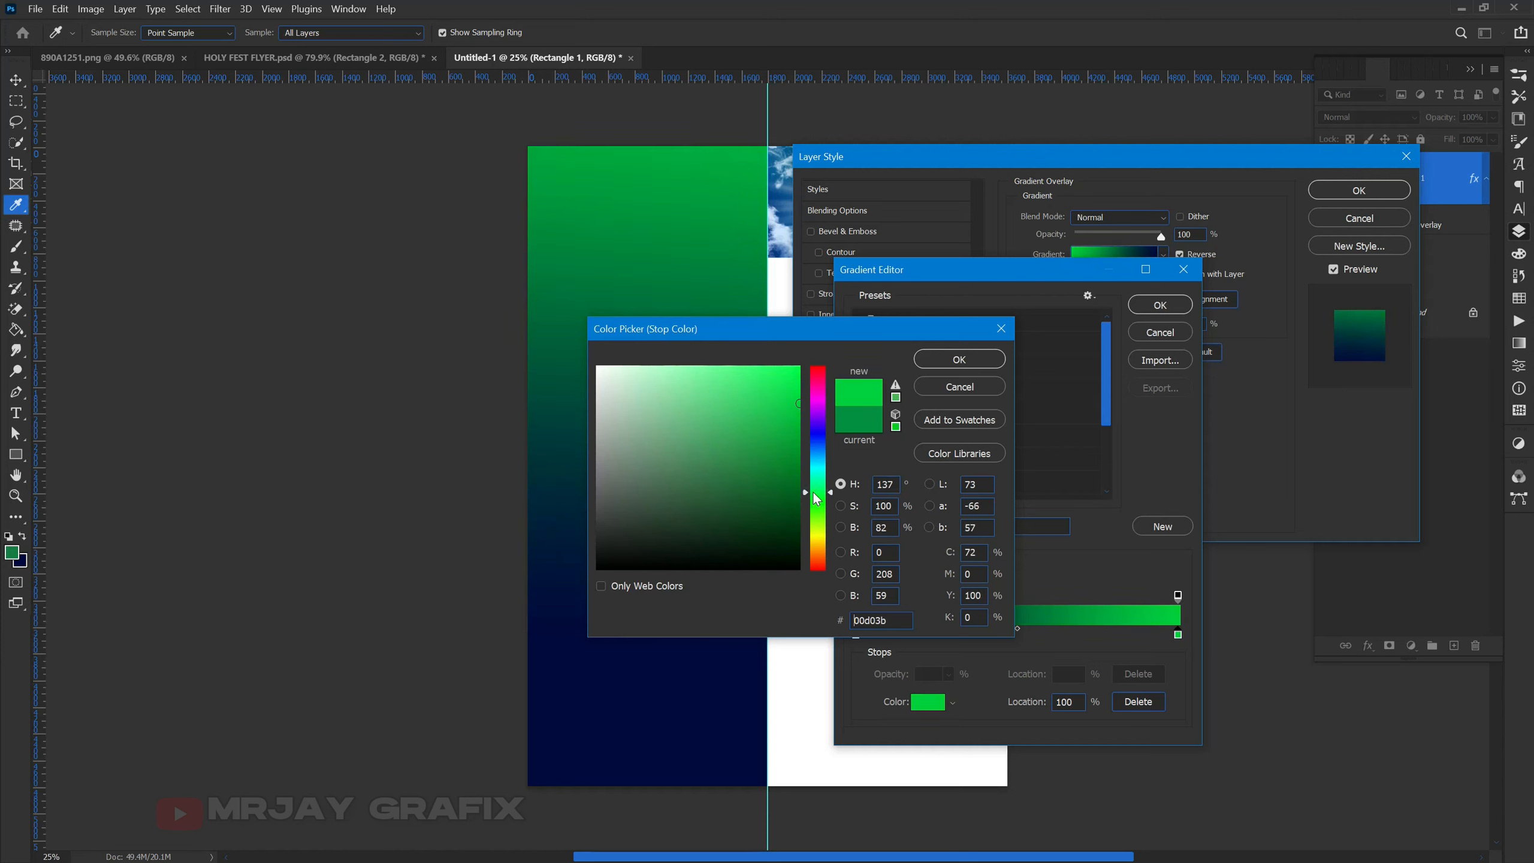
click(940, 360)
key(Return)
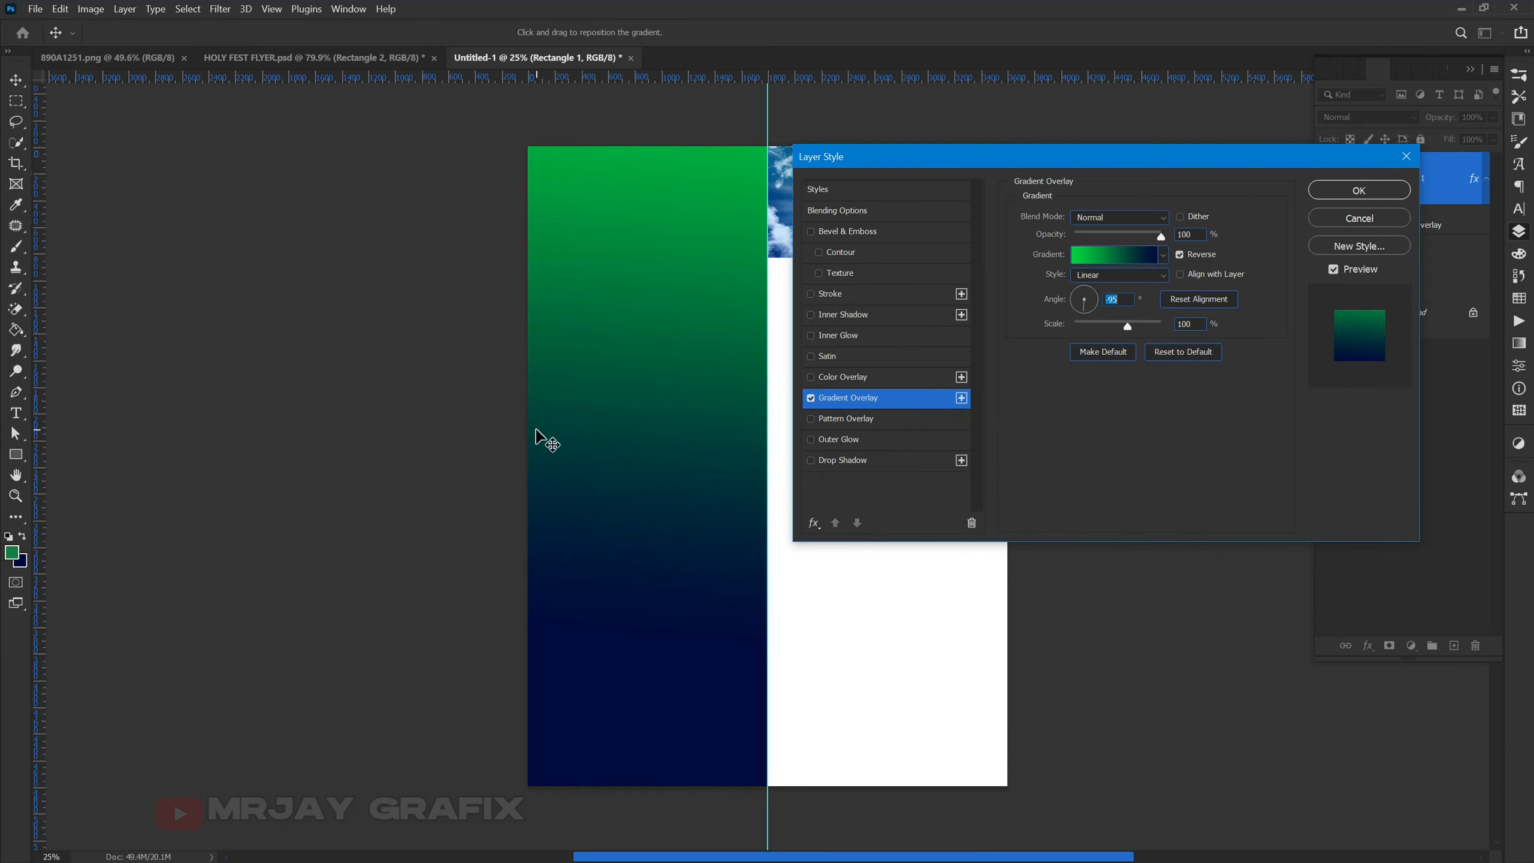
key(Return)
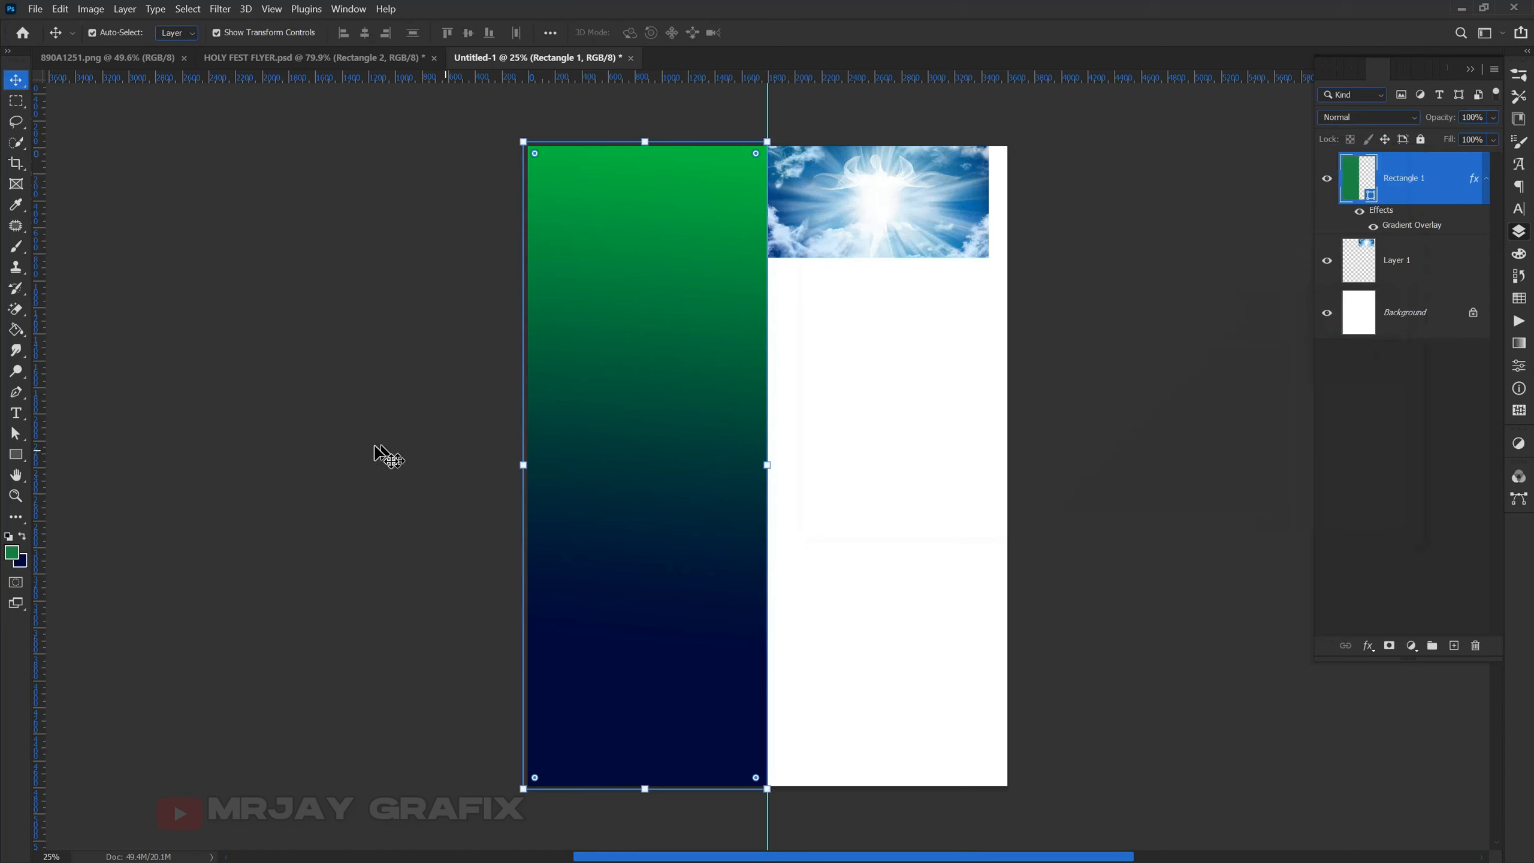
Hide Rectangle 1's layer effects and change its fill to the background navy, #000a45.
click(374, 446)
click(561, 523)
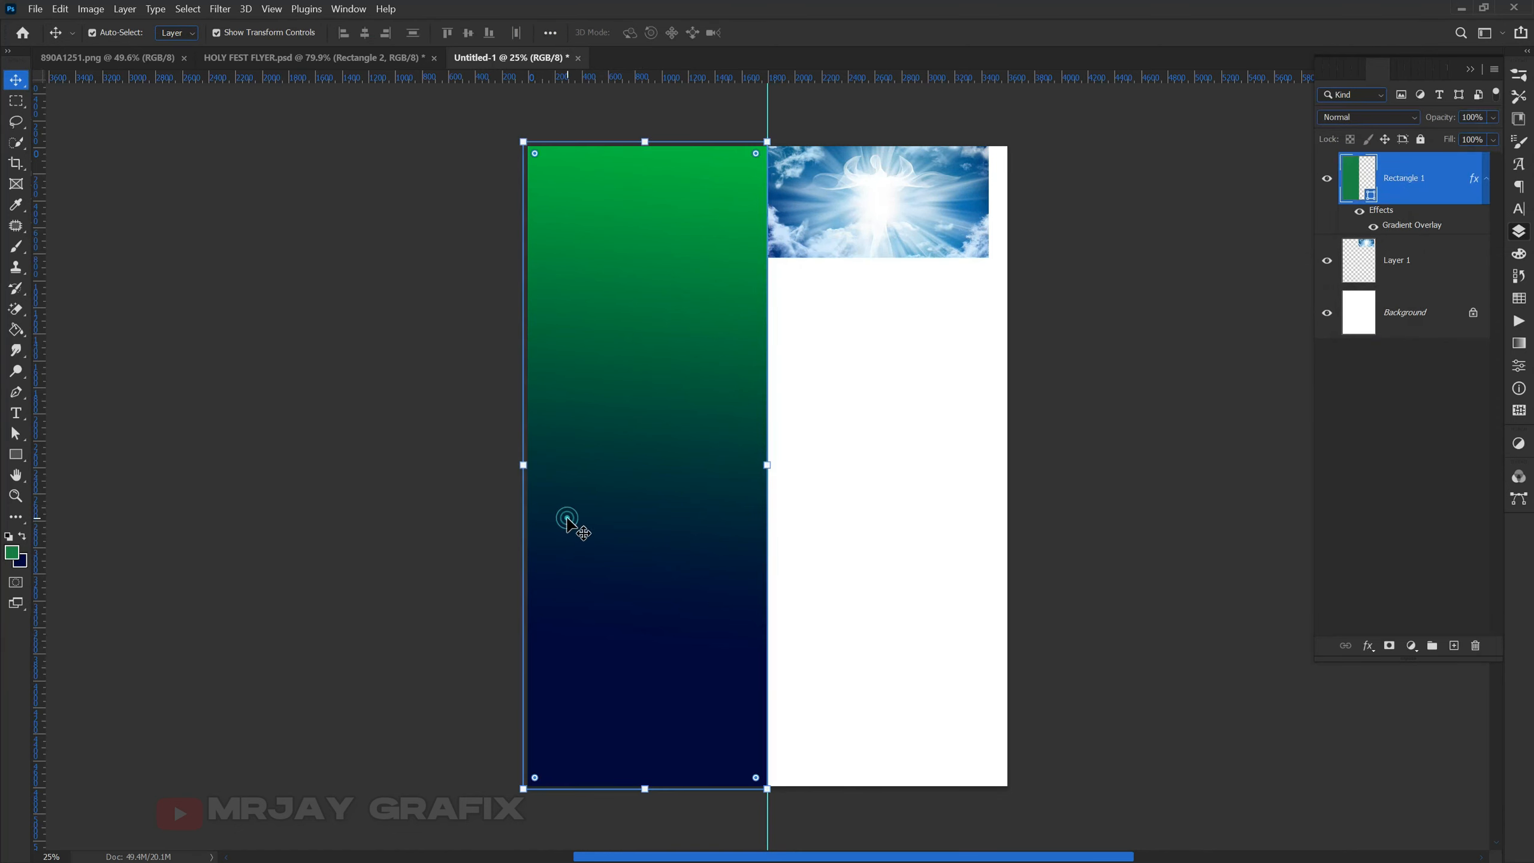
click(1360, 213)
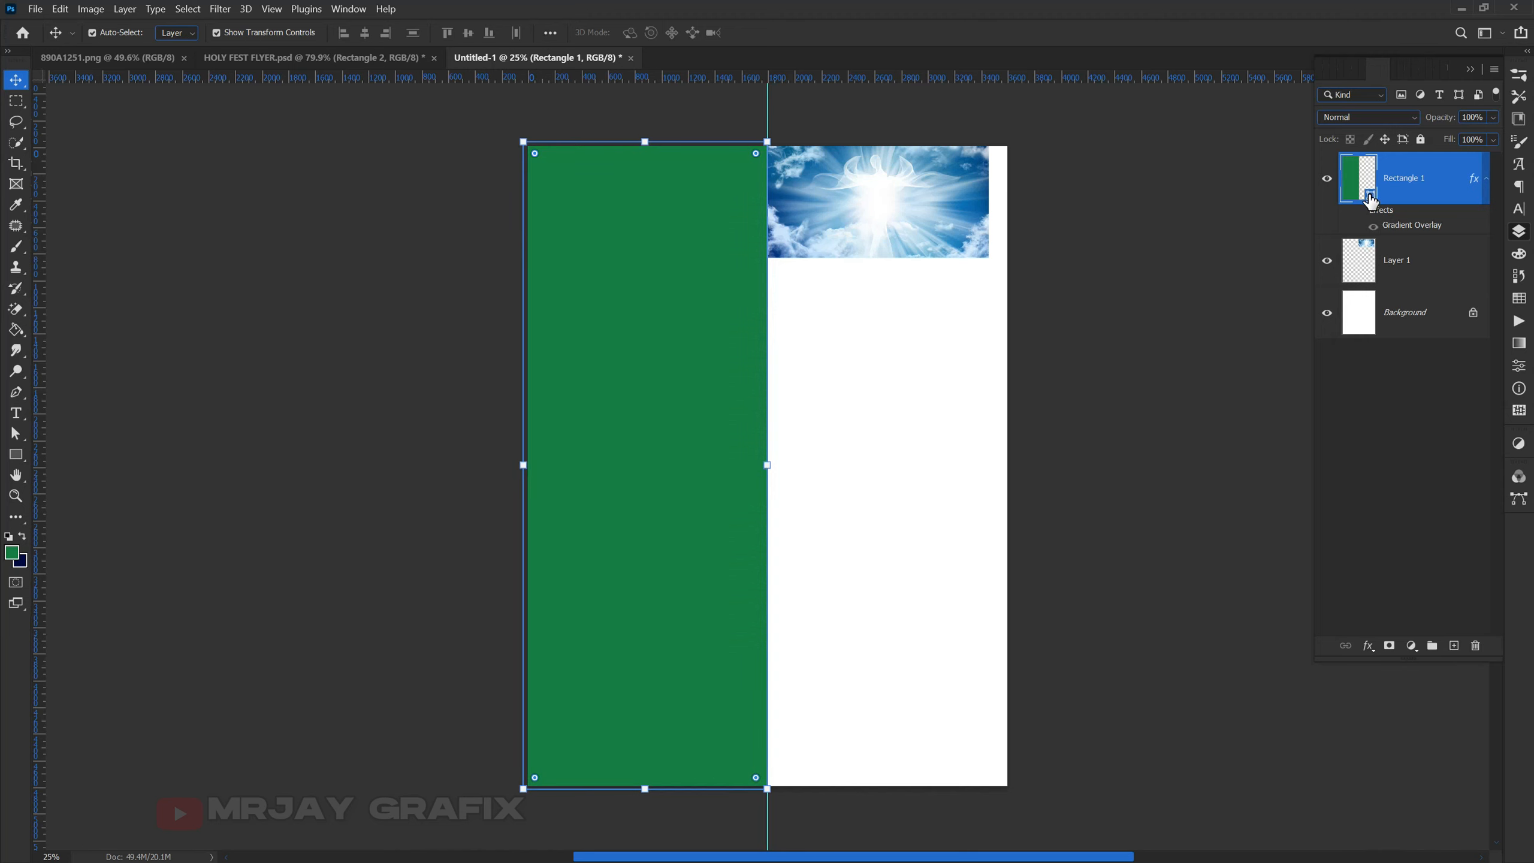
double_click(1371, 200)
click(23, 562)
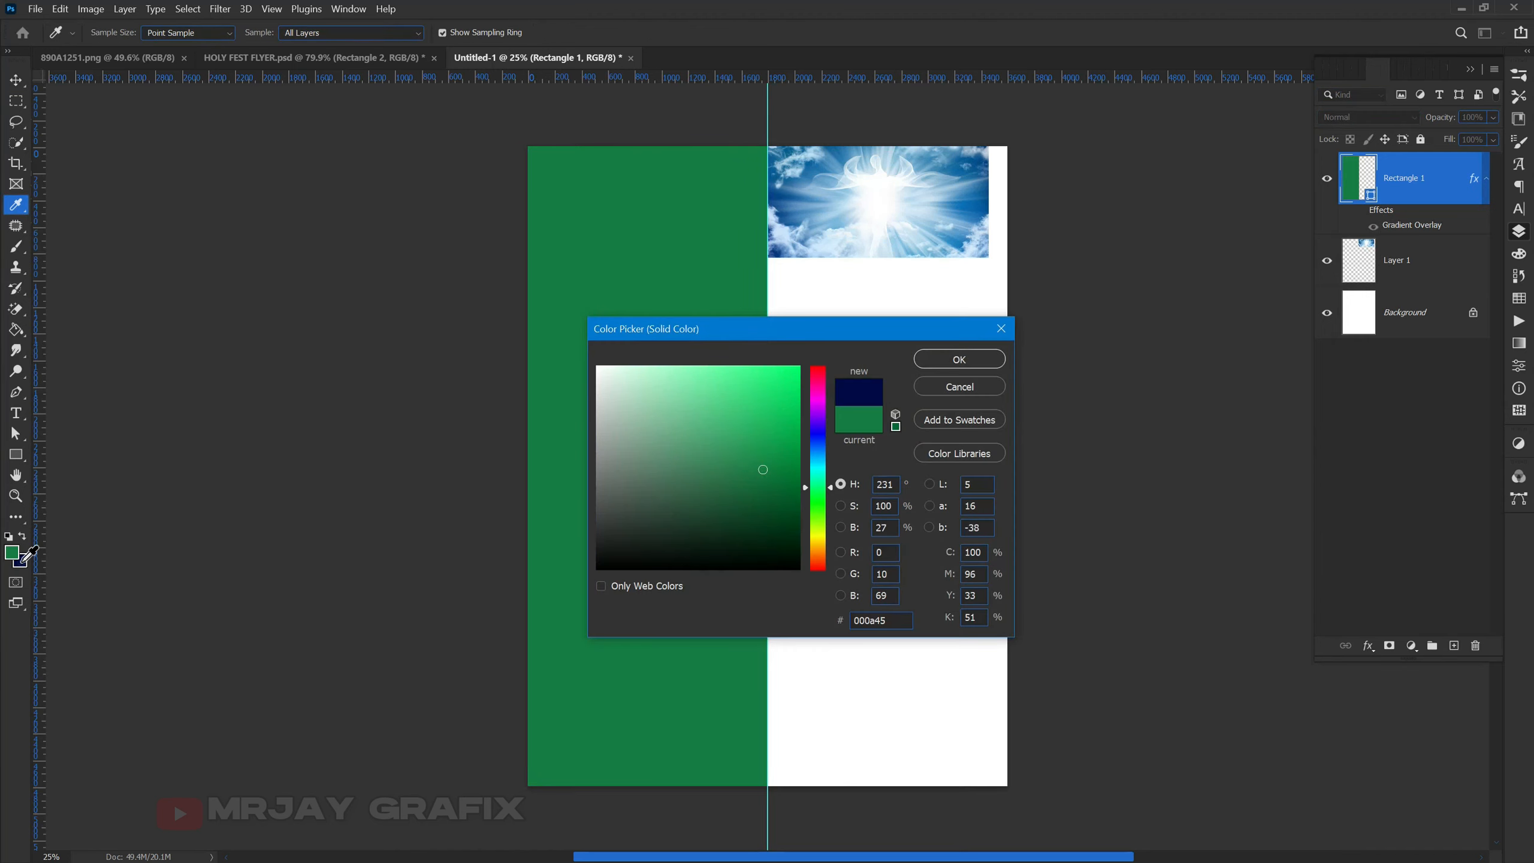
click(959, 358)
key(v)
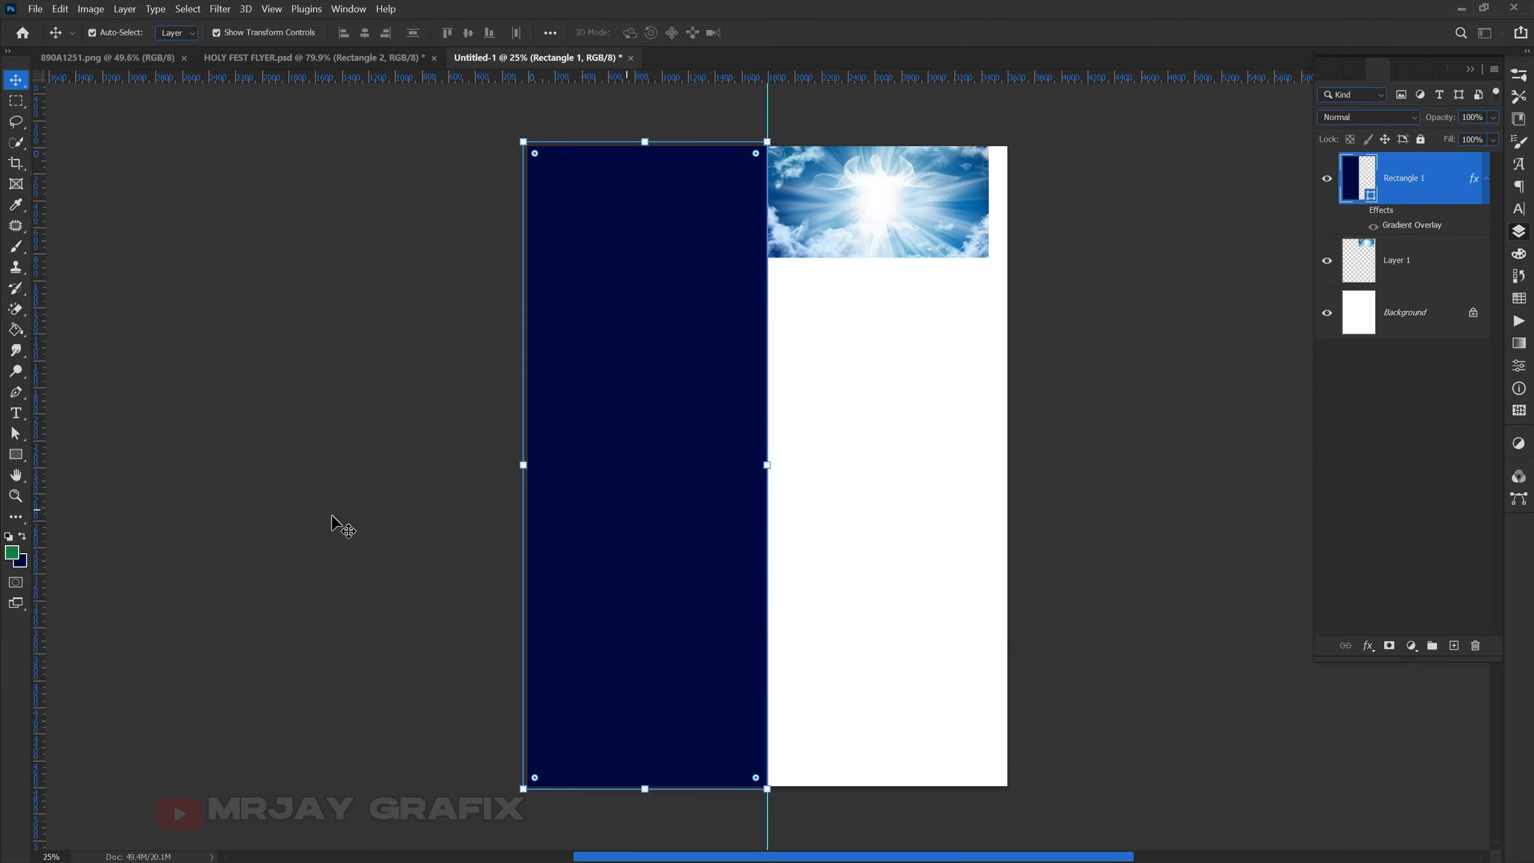
click(339, 523)
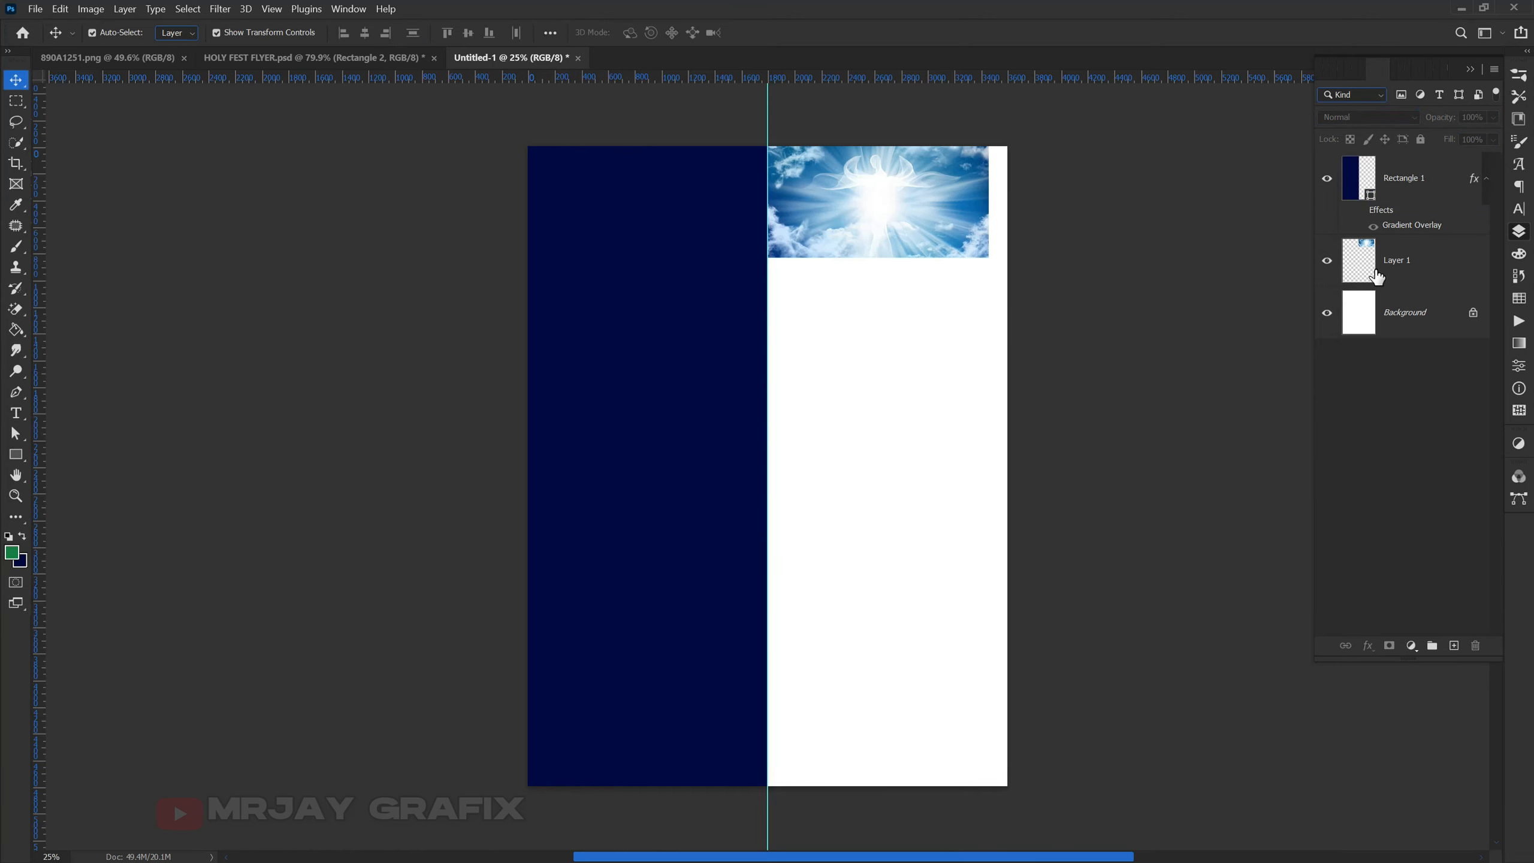
Add an empty layer above Rectangle 1 and enlarge the soft round Brush to 2600 px.
click(1409, 194)
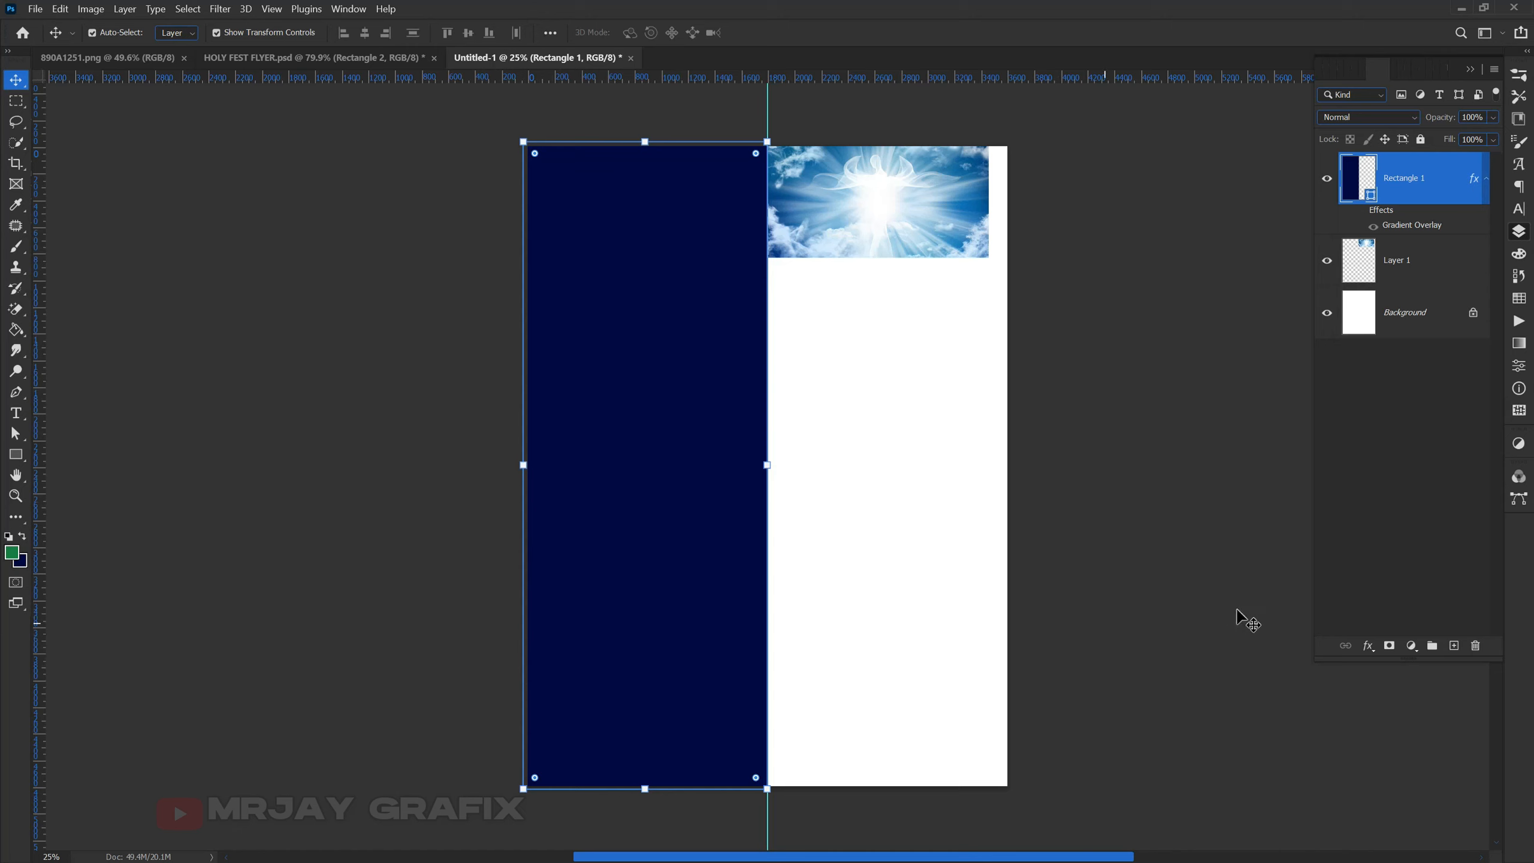
click(1453, 647)
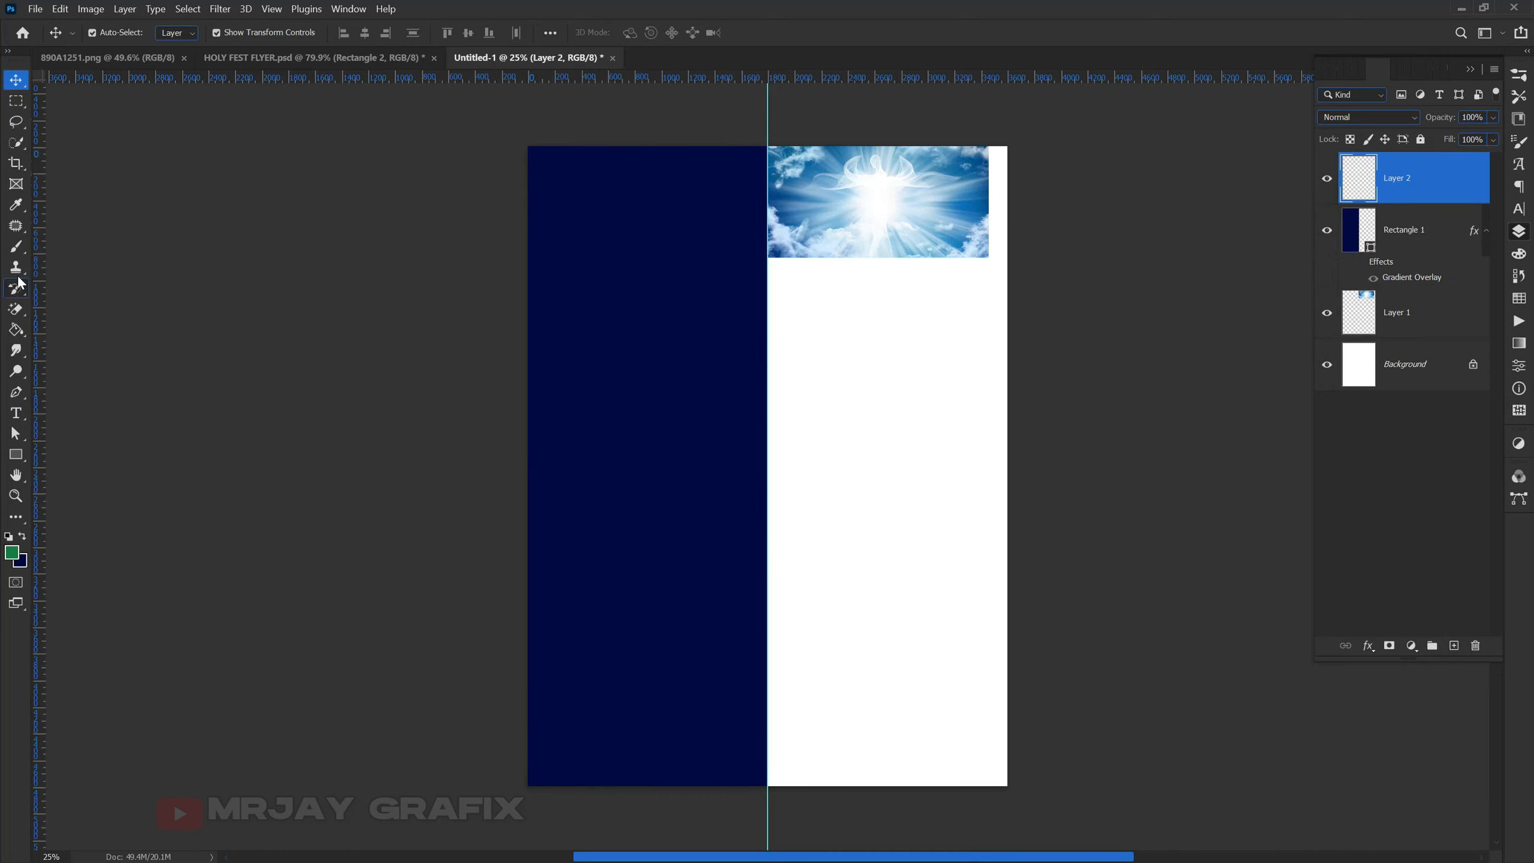
click(16, 248)
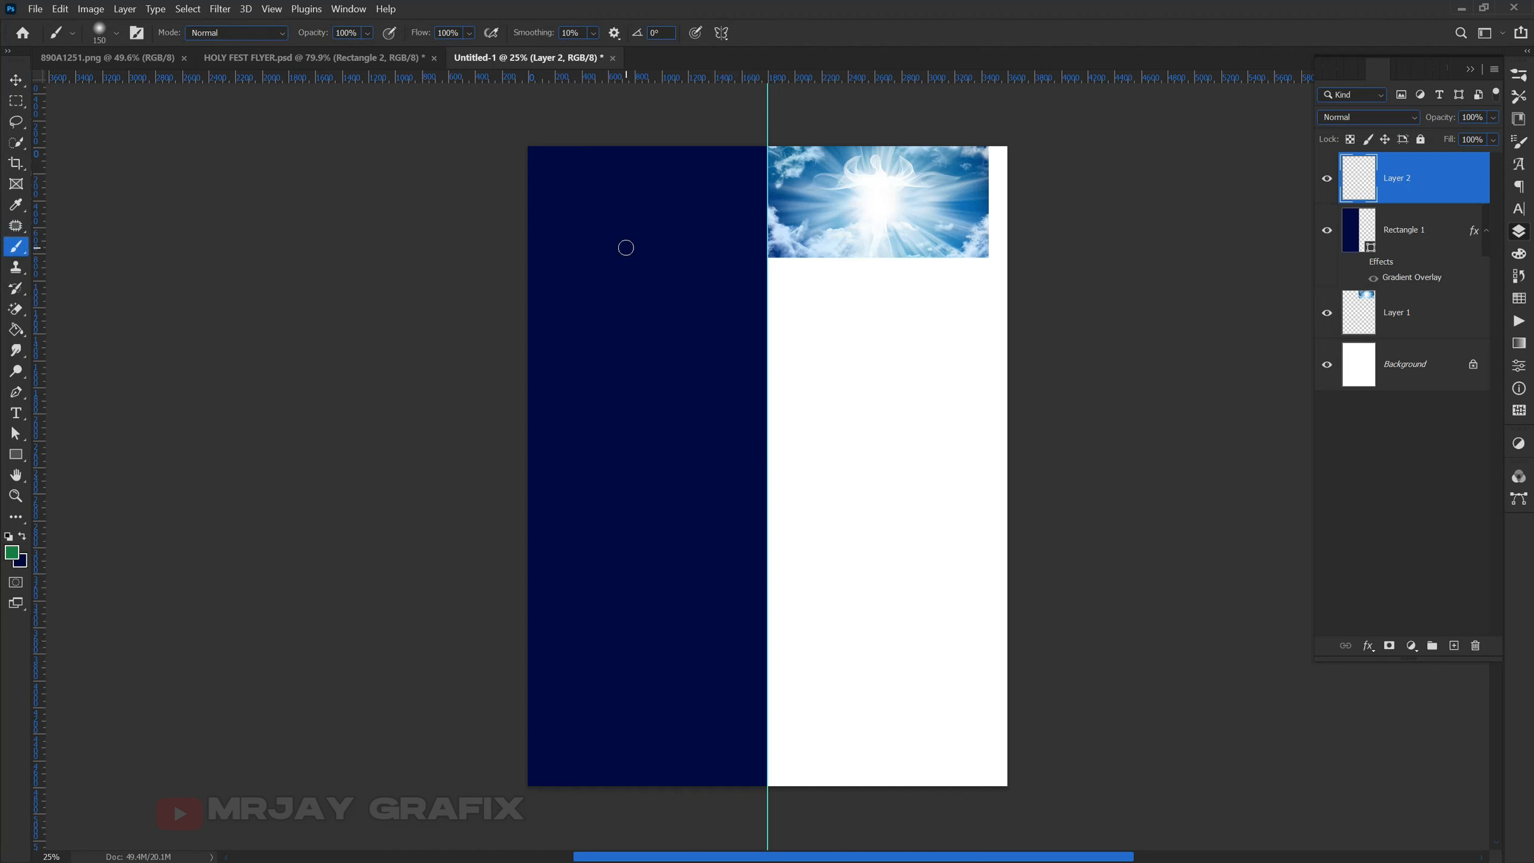
key(bracketright)
key(bracketright)
key(bracketright)
key(bracketright)
key(bracketright)
key(bracketright)
key(bracketright)
key(bracketright)
key(bracketright)
key(bracketright)
key(bracketright)
key(bracketright)
key(bracketright)
key(bracketright)
key(bracketright)
key(bracketright)
key(bracketright)
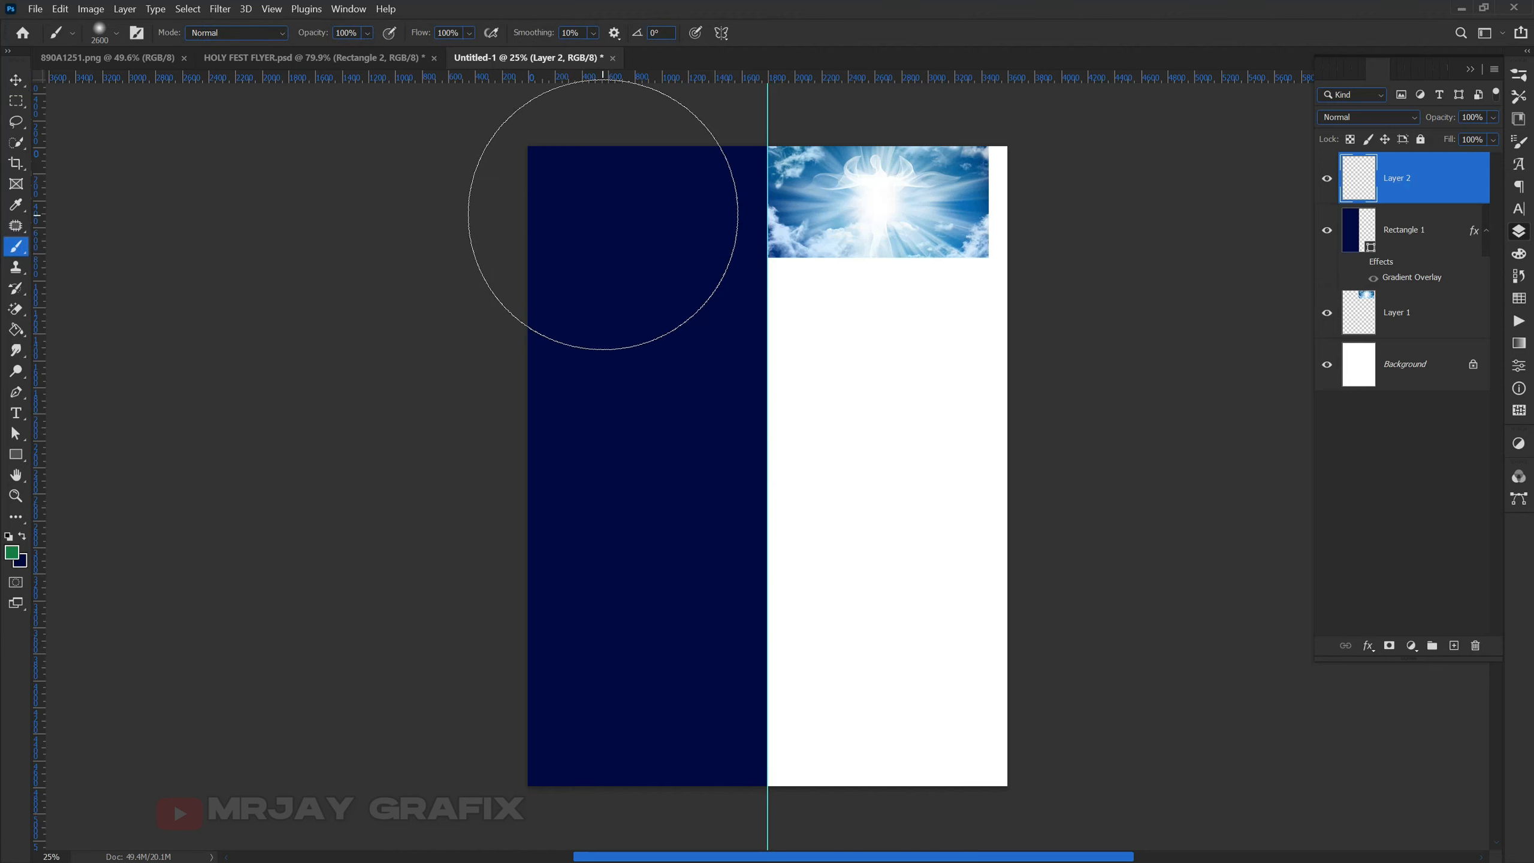
Try single green brush dabs near the navy rectangle's upper end on Layer 2, undoing each one.
click(603, 214)
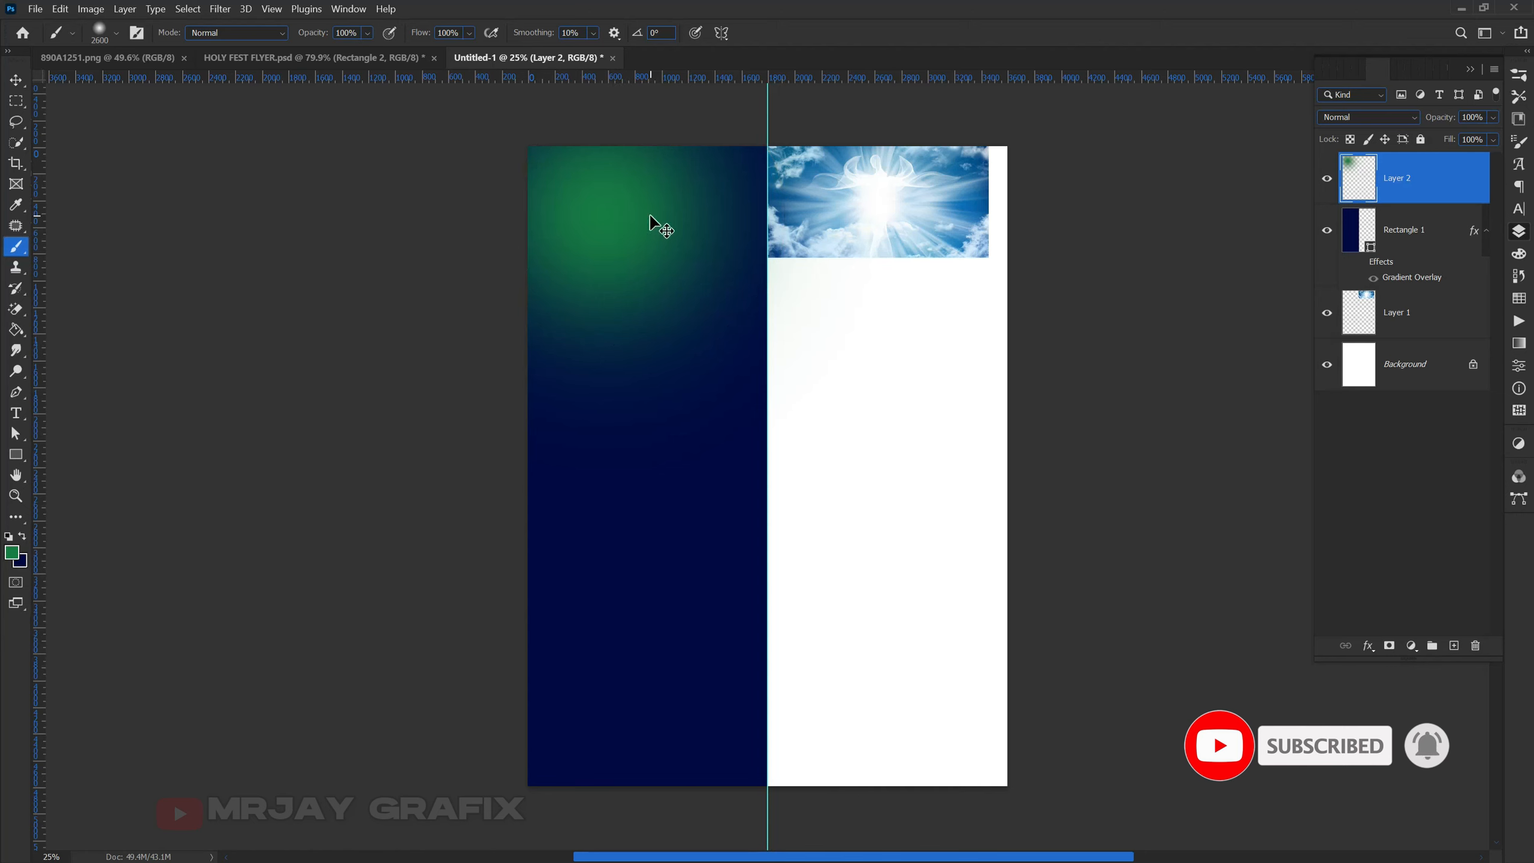
key(ctrl+z)
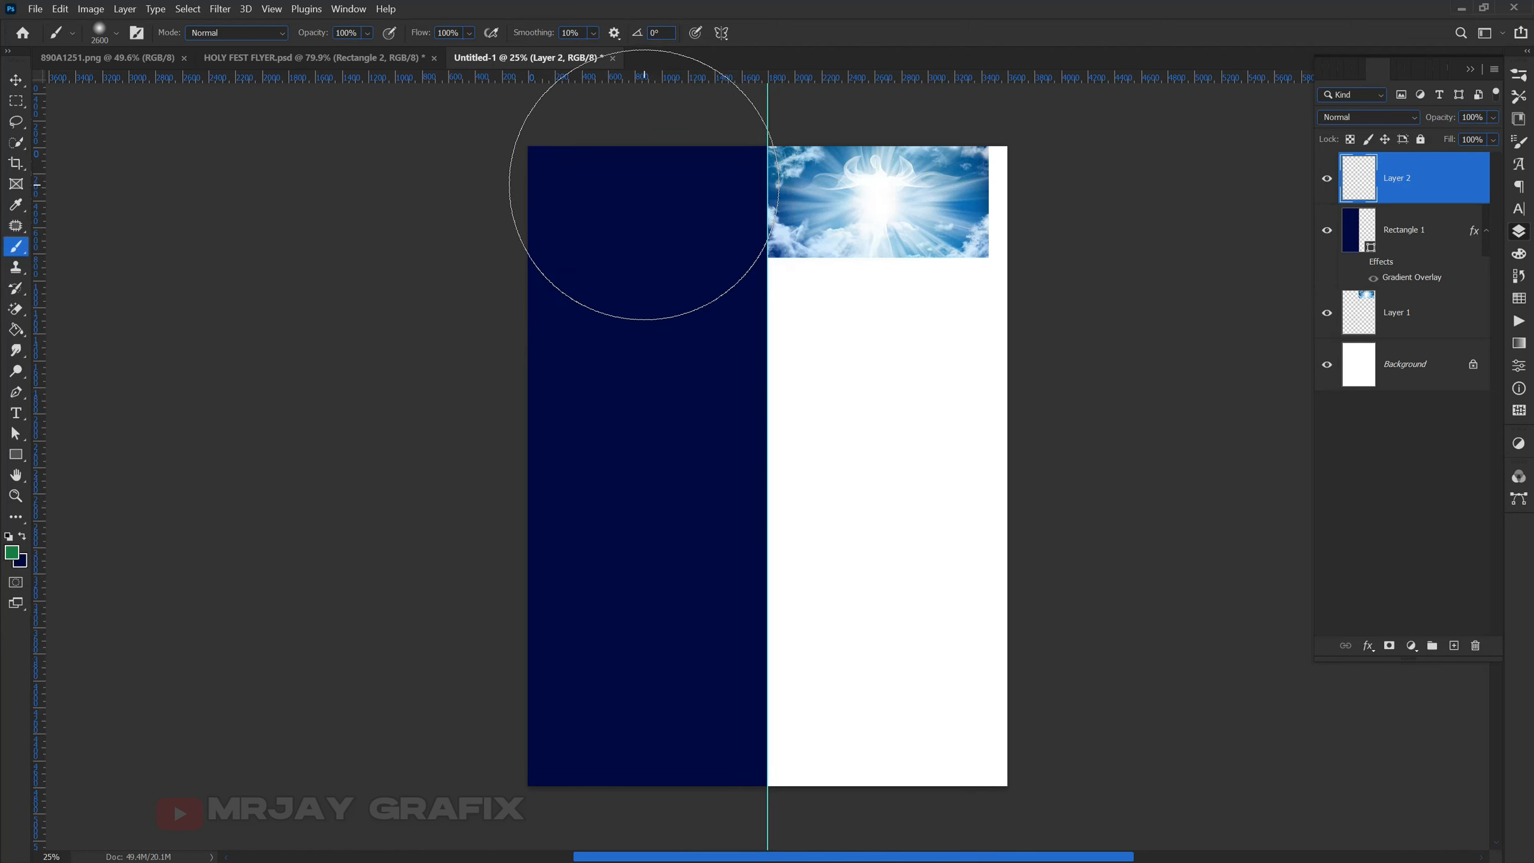
click(643, 184)
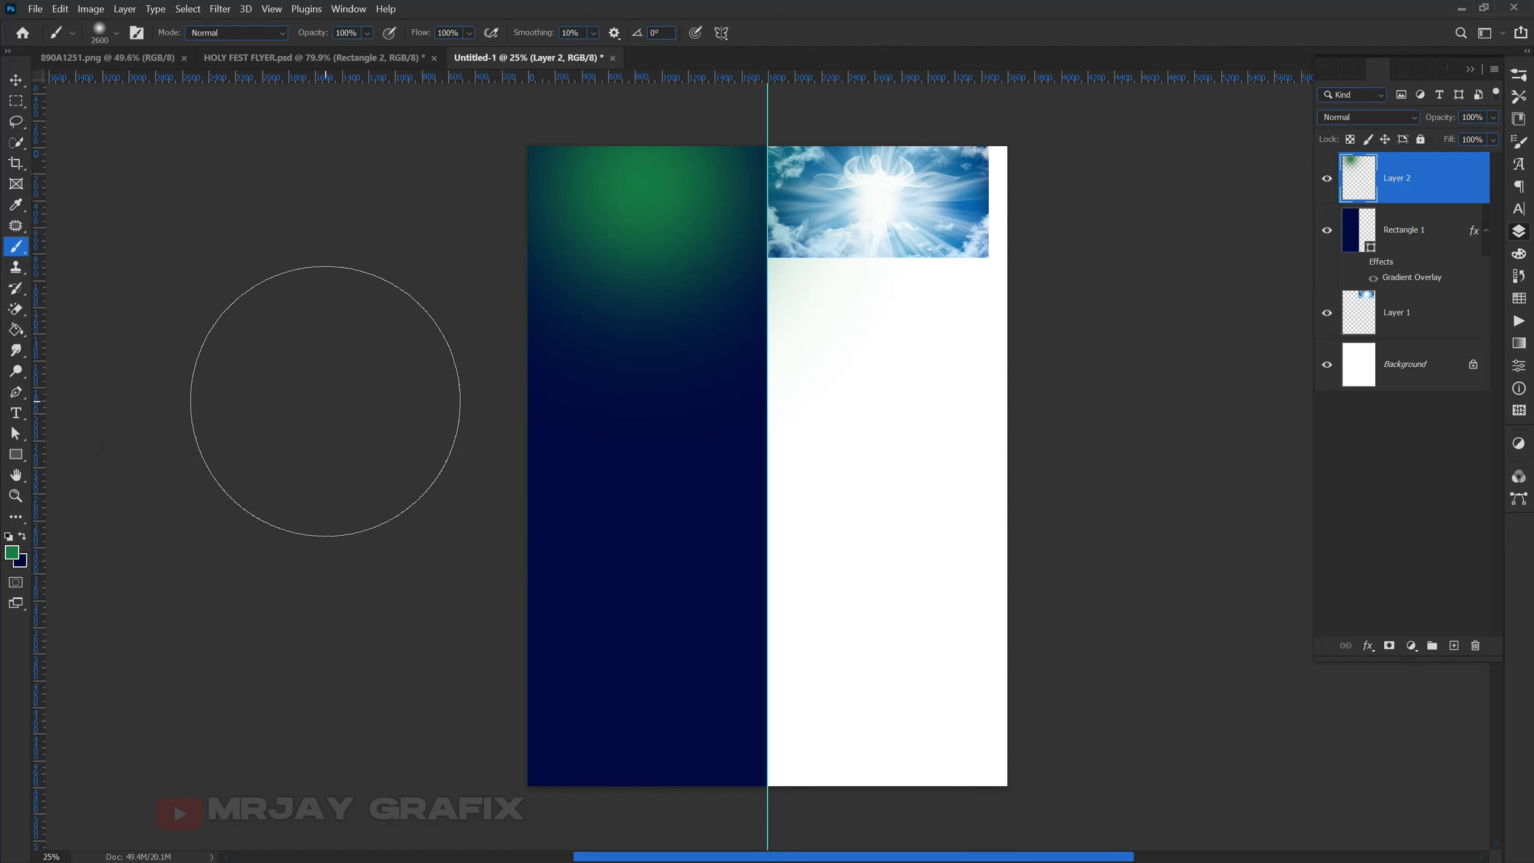
key(ctrl+z)
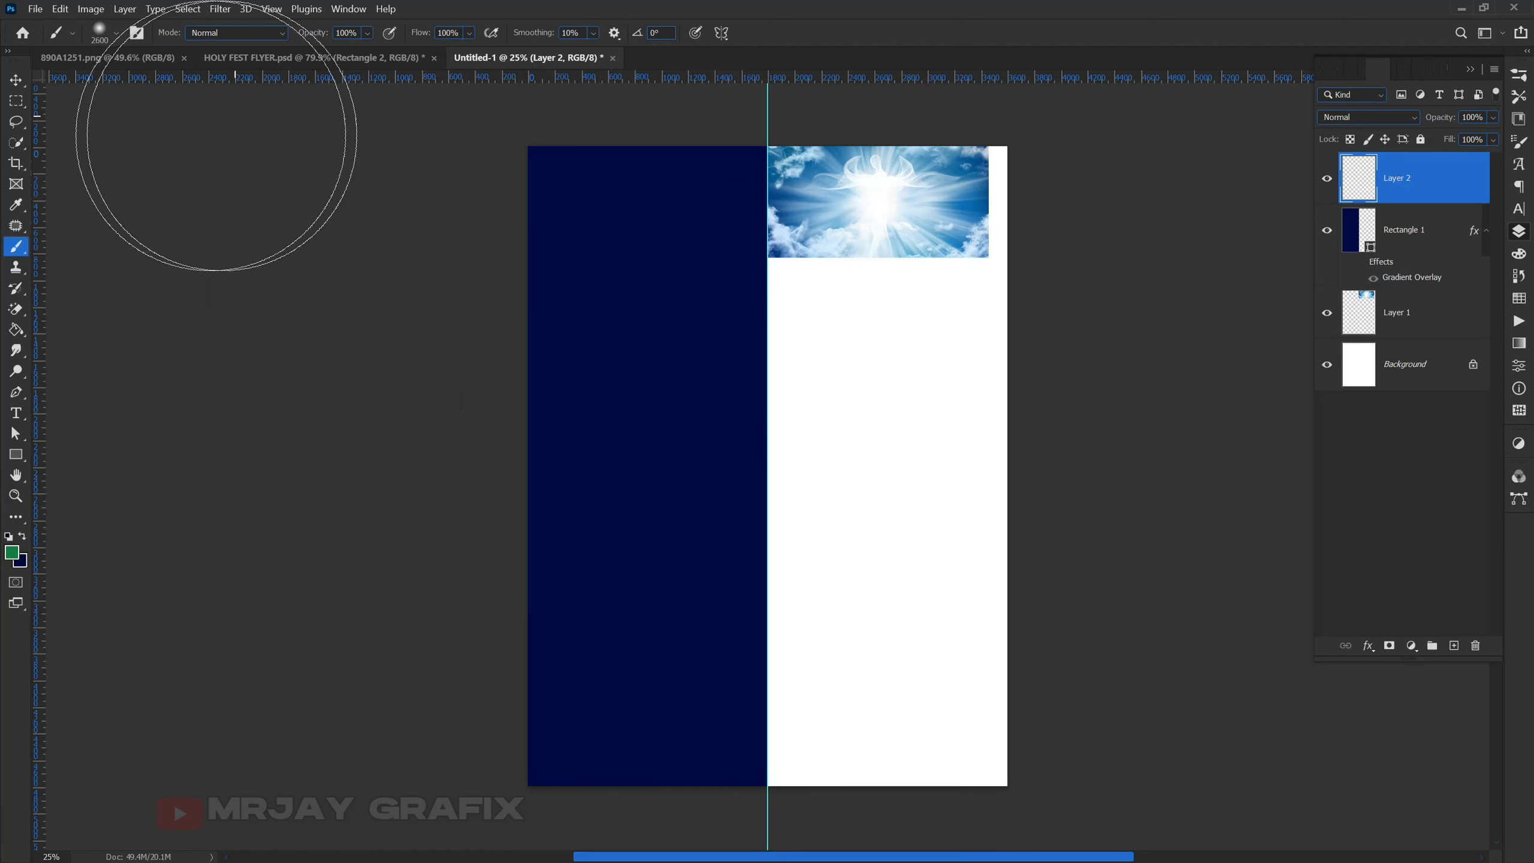
Copy the medium dark green square below the colour swatches in HOLY FEST FLYER.psd into Untitled-1 and stretch it over the whole navy rectangle.
click(15, 79)
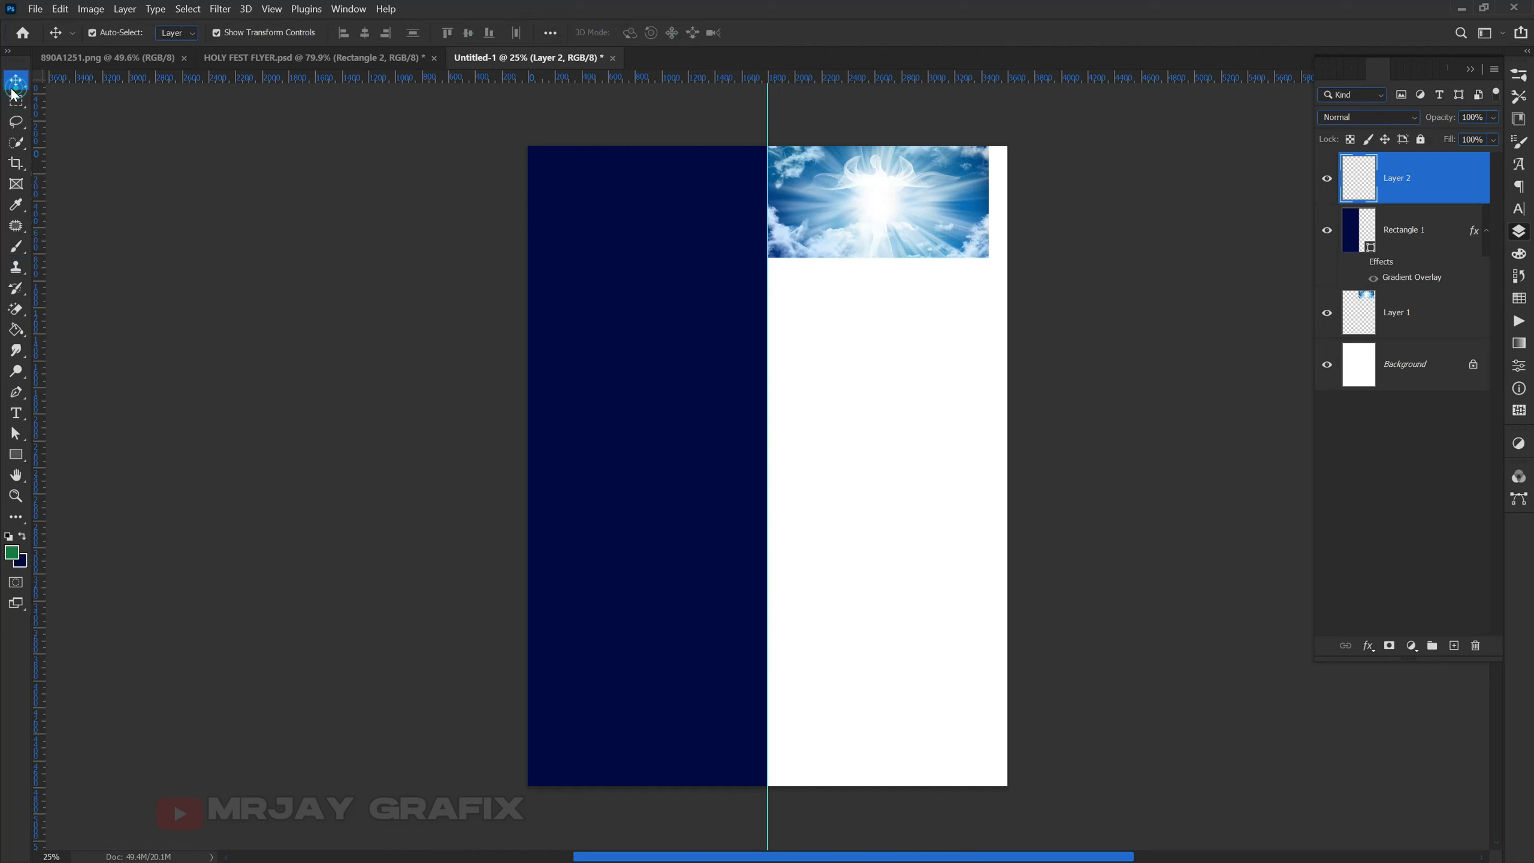
click(283, 56)
click(839, 734)
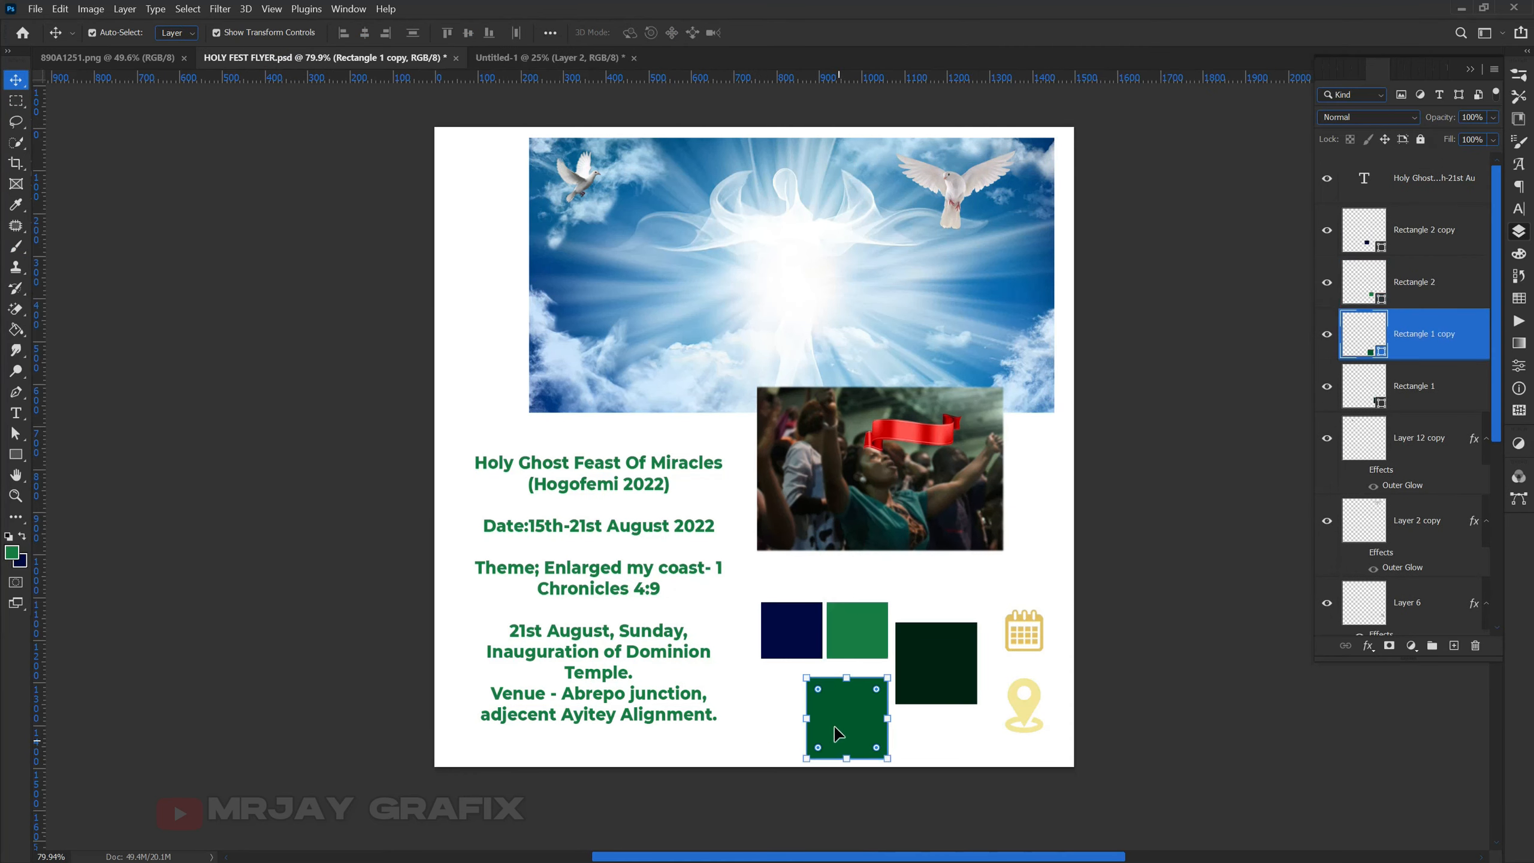
drag(881, 686, 822, 537)
key(Return)
click(645, 510)
click(847, 470)
drag(843, 462, 767, 446)
click(615, 237)
drag(646, 446, 710, 788)
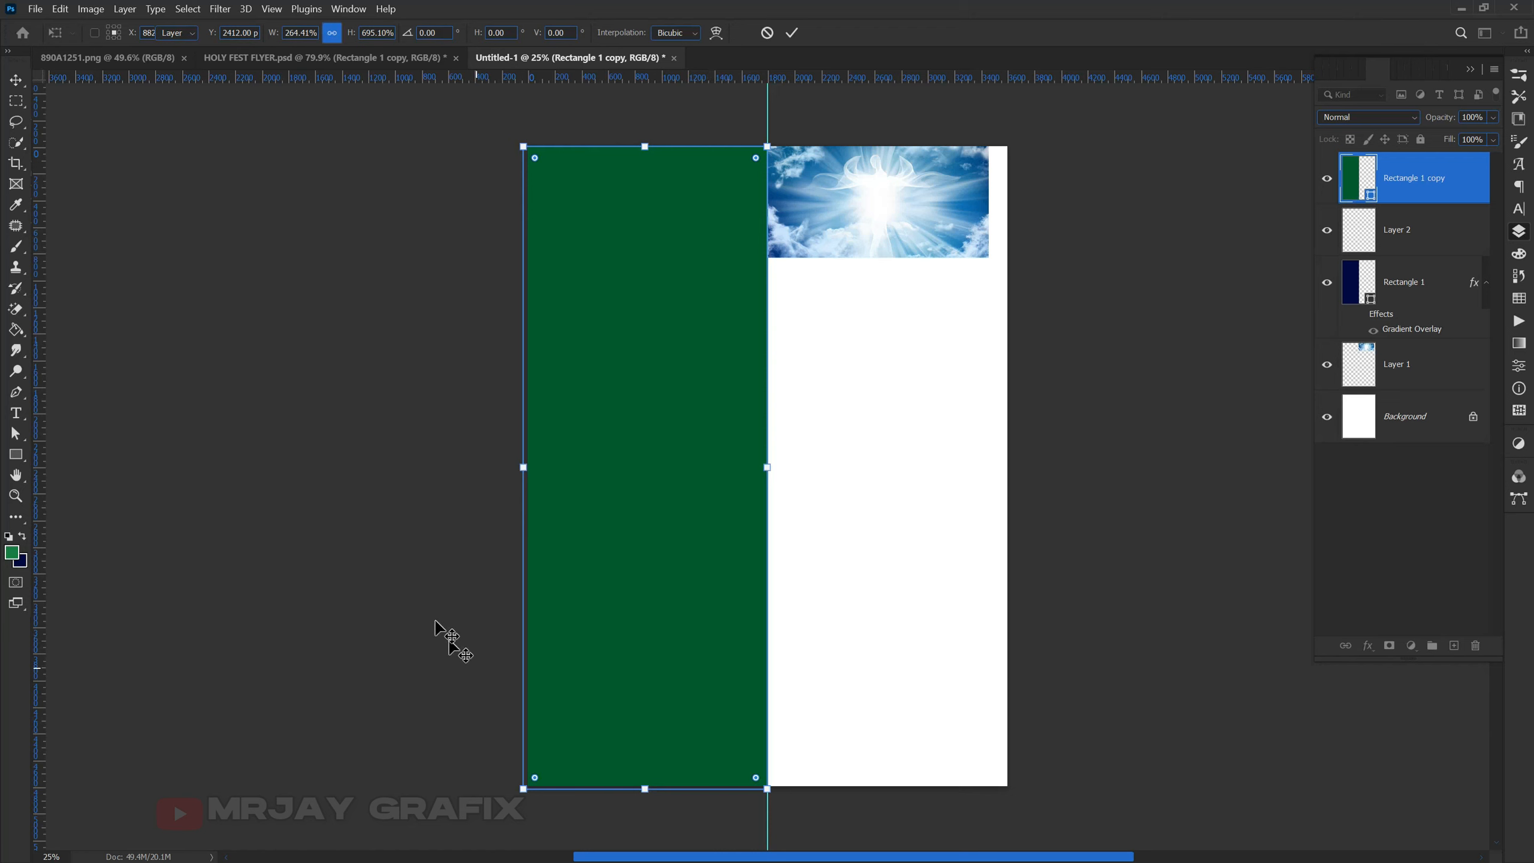
click(423, 580)
click(628, 404)
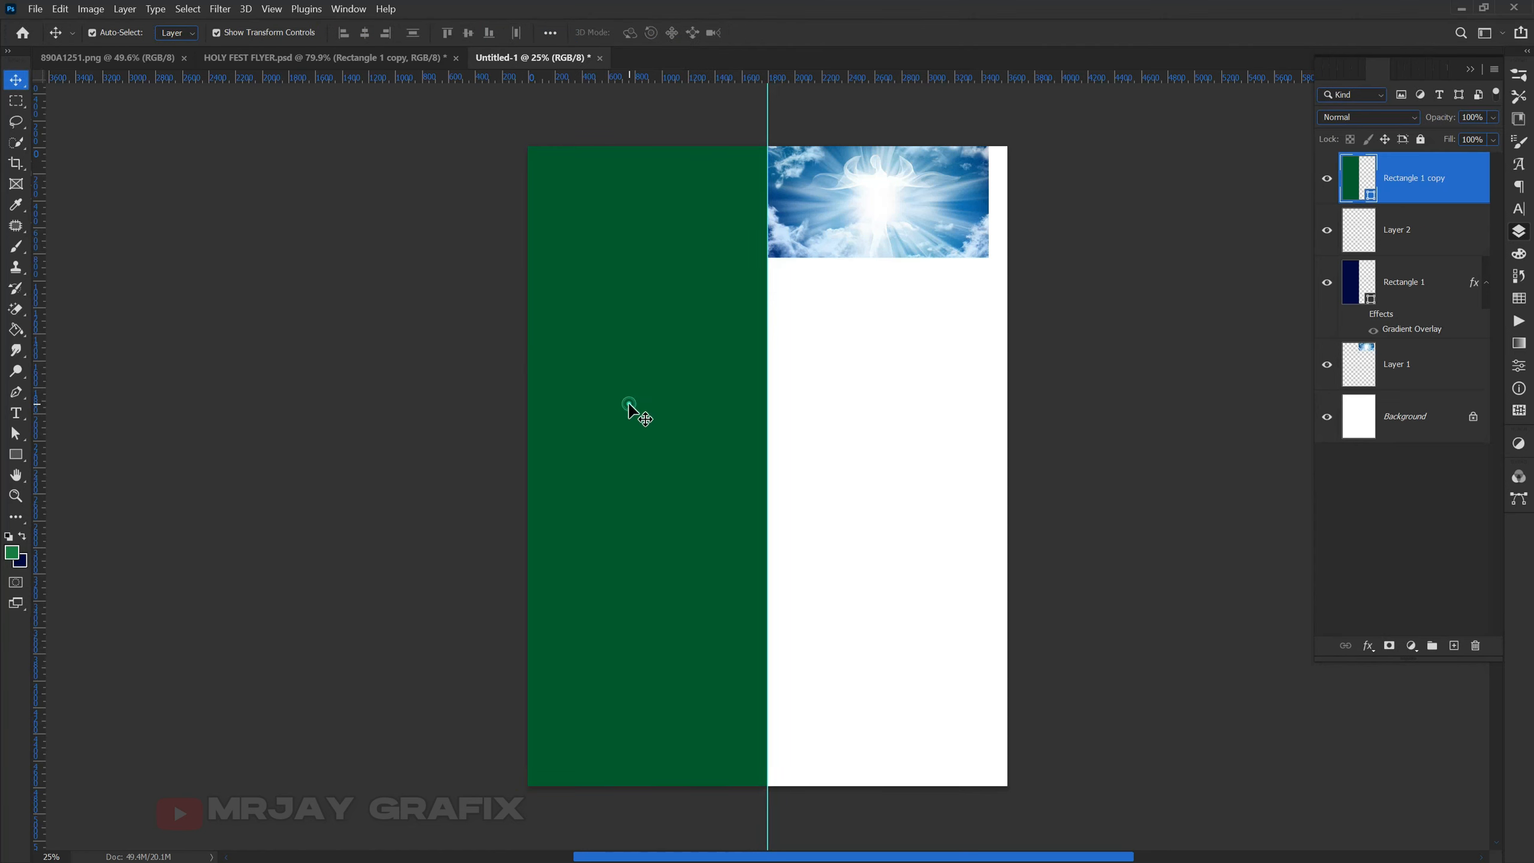
double_click(1369, 192)
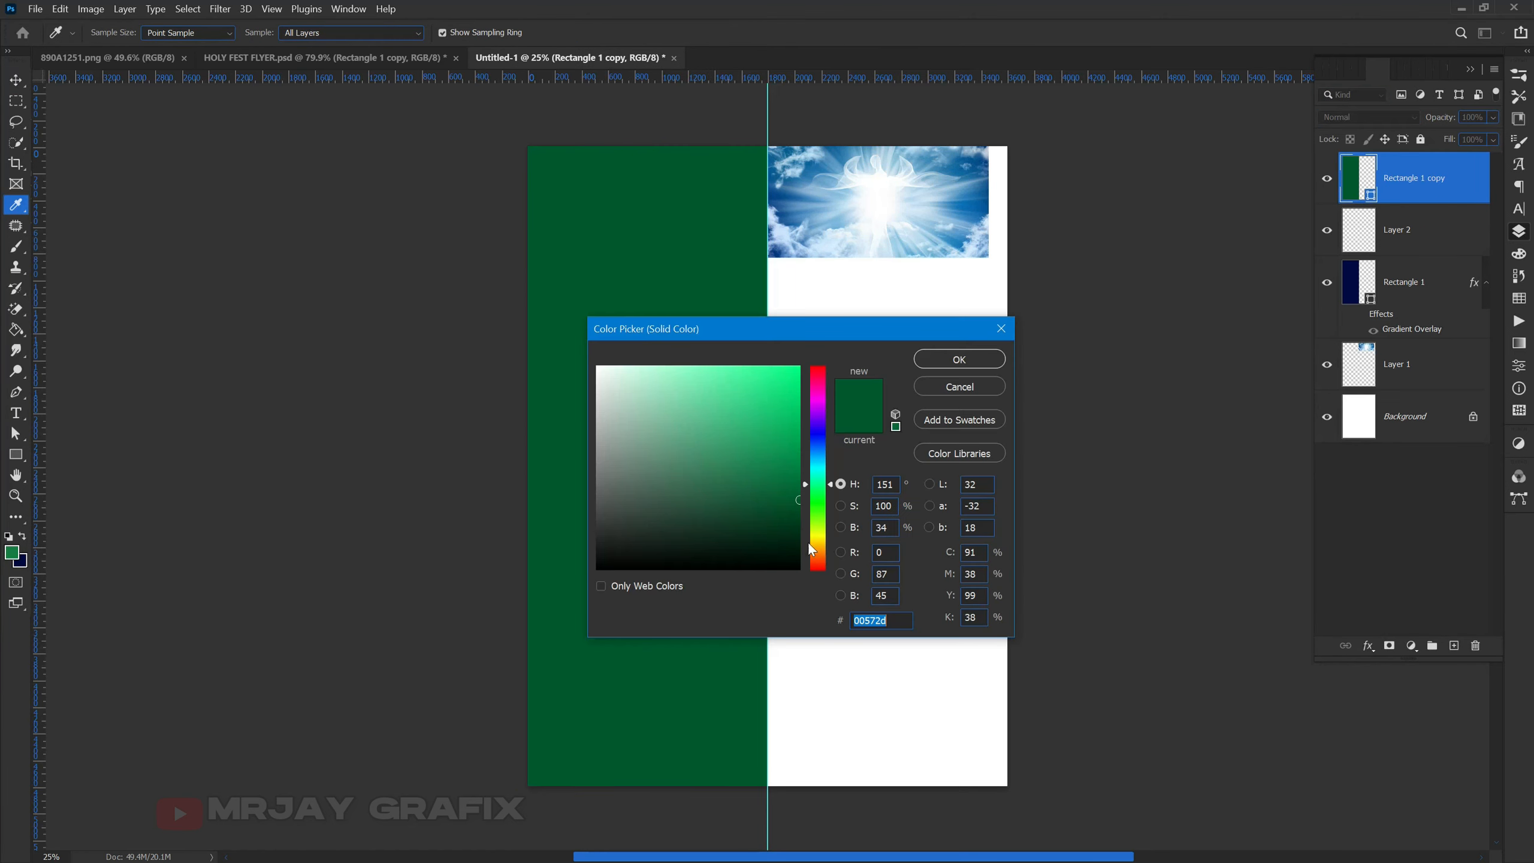
mouse_move(817, 497)
mouse_down()
mouse_move(807, 481)
mouse_move(760, 514)
mouse_move(820, 511)
mouse_move(762, 504)
mouse_move(758, 517)
mouse_move(809, 512)
mouse_up()
click(782, 499)
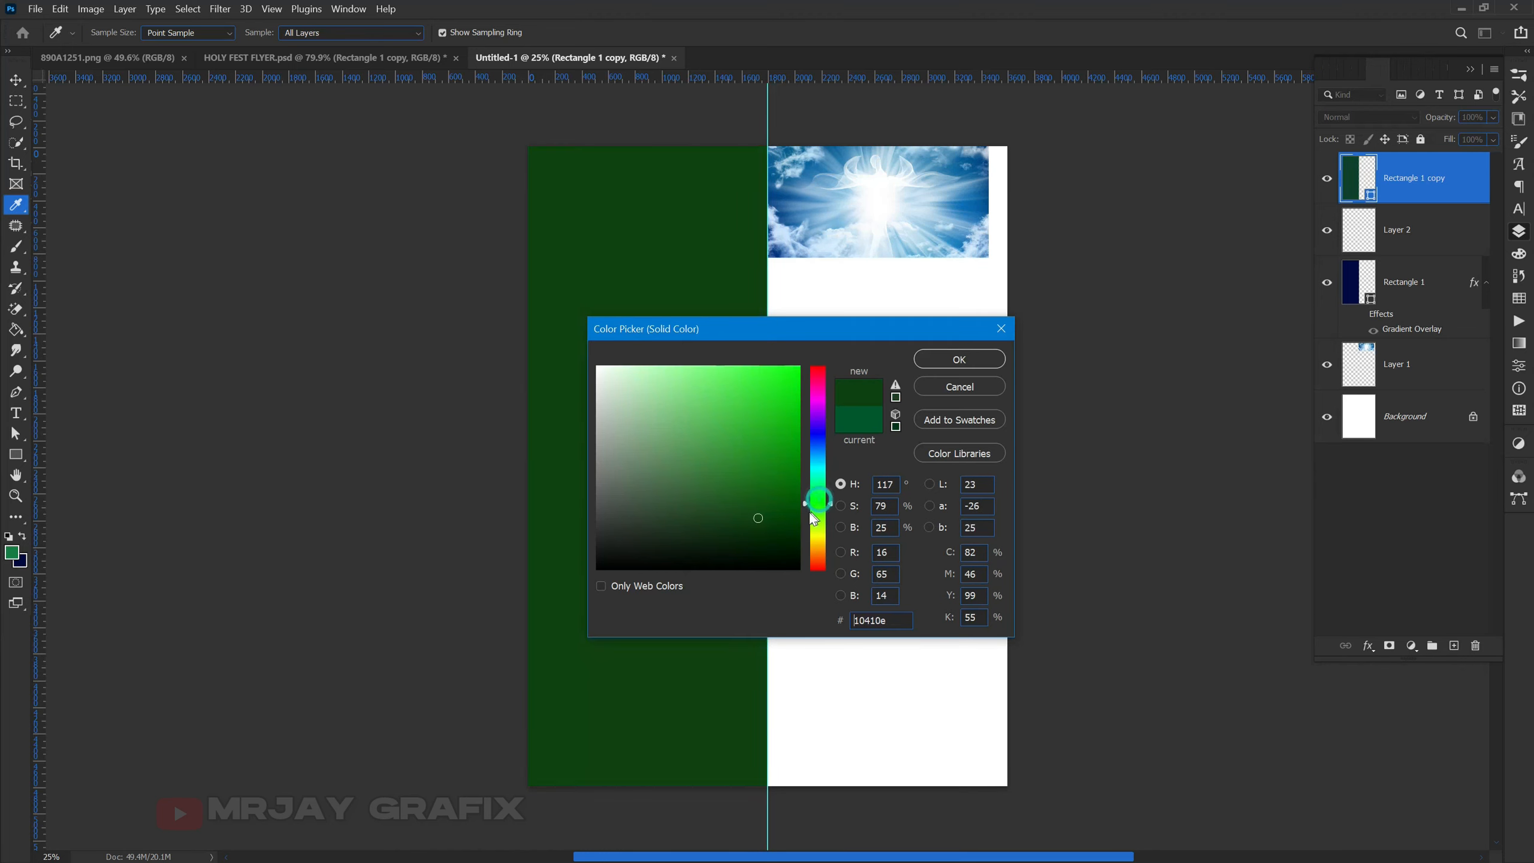
click(956, 386)
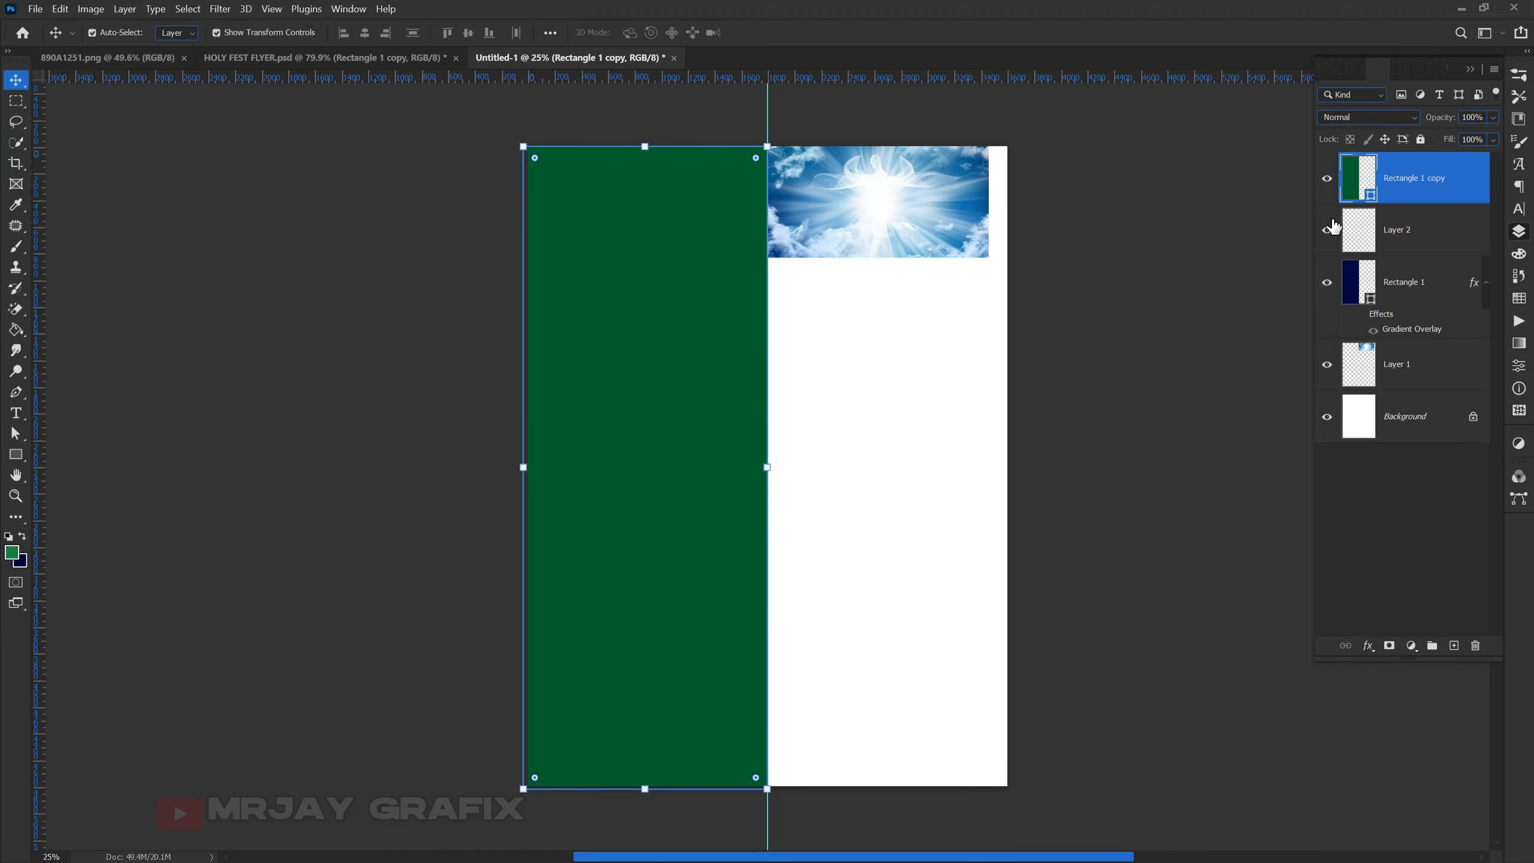
Hide the Rectangle 1 copy layer and clear the layer selection.
click(1327, 178)
click(599, 480)
click(346, 641)
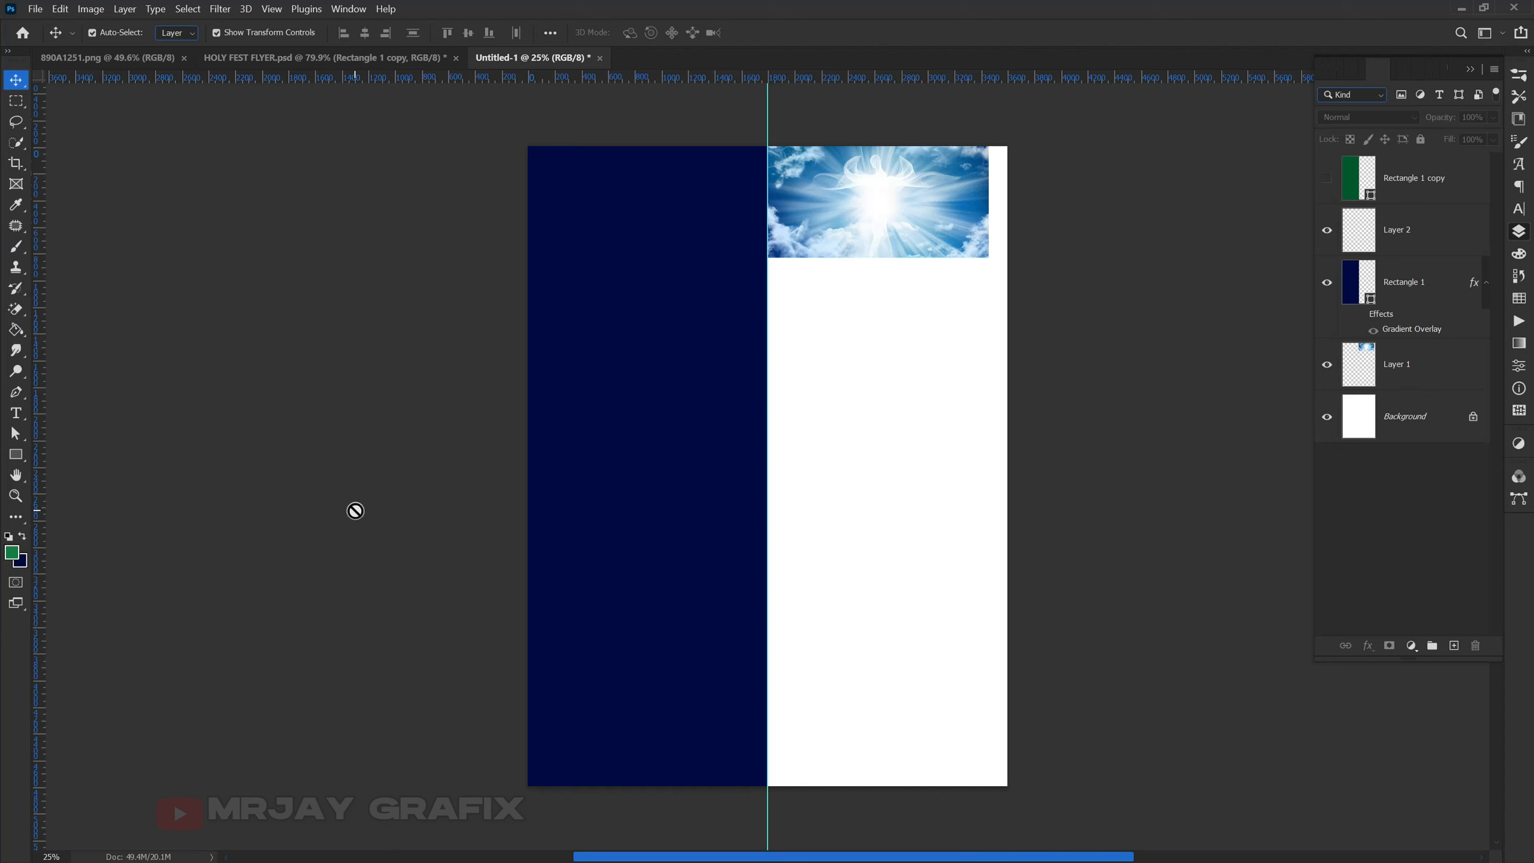
Enlarge the soft Brush to 3300 px and paint one green dab on Layer 2 near the navy rectangle's upper end.
key(b)
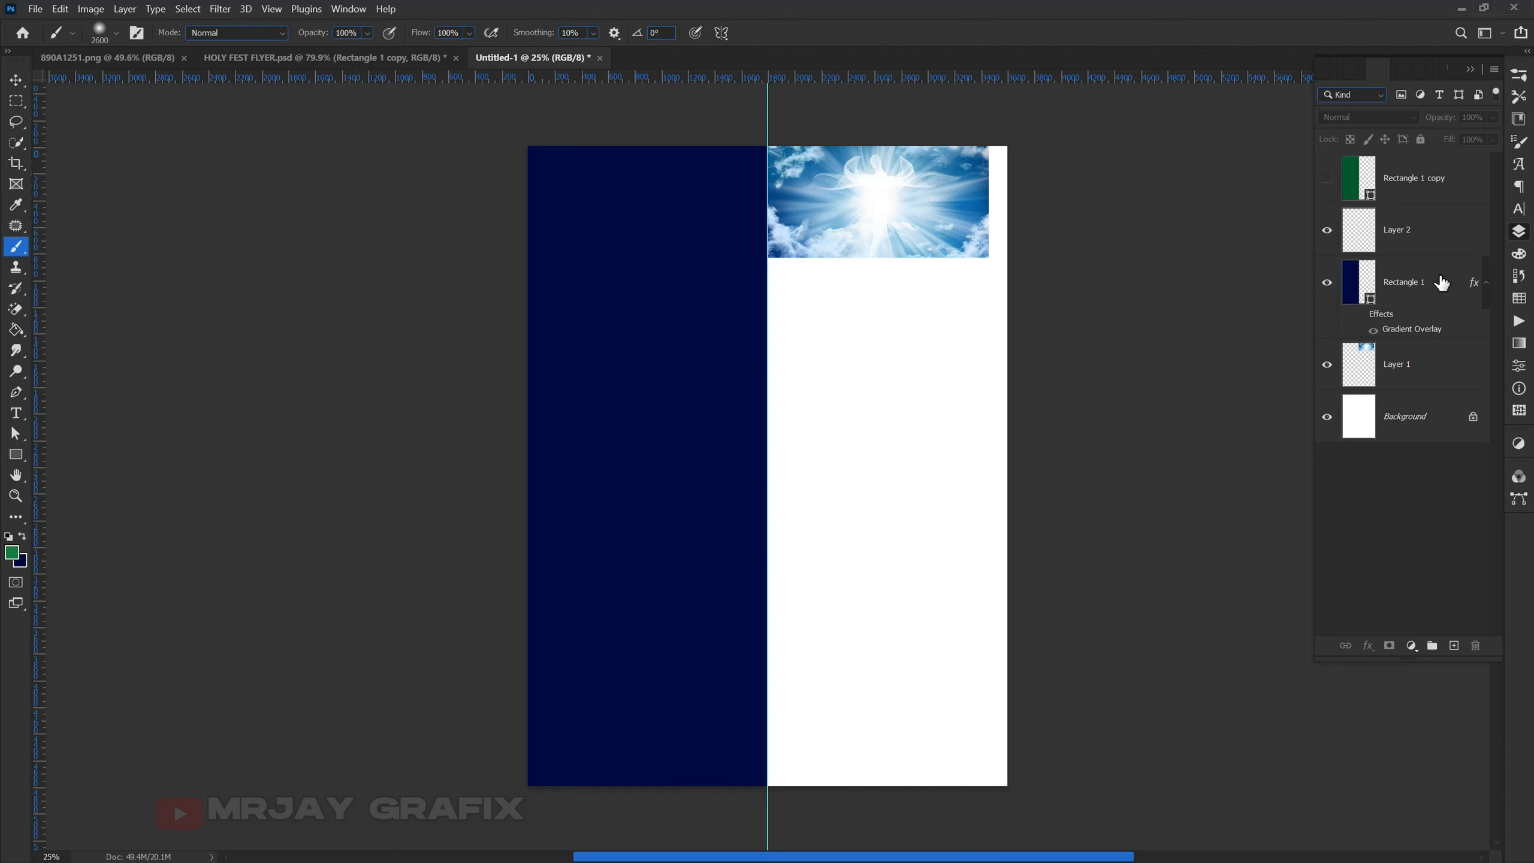
click(1412, 246)
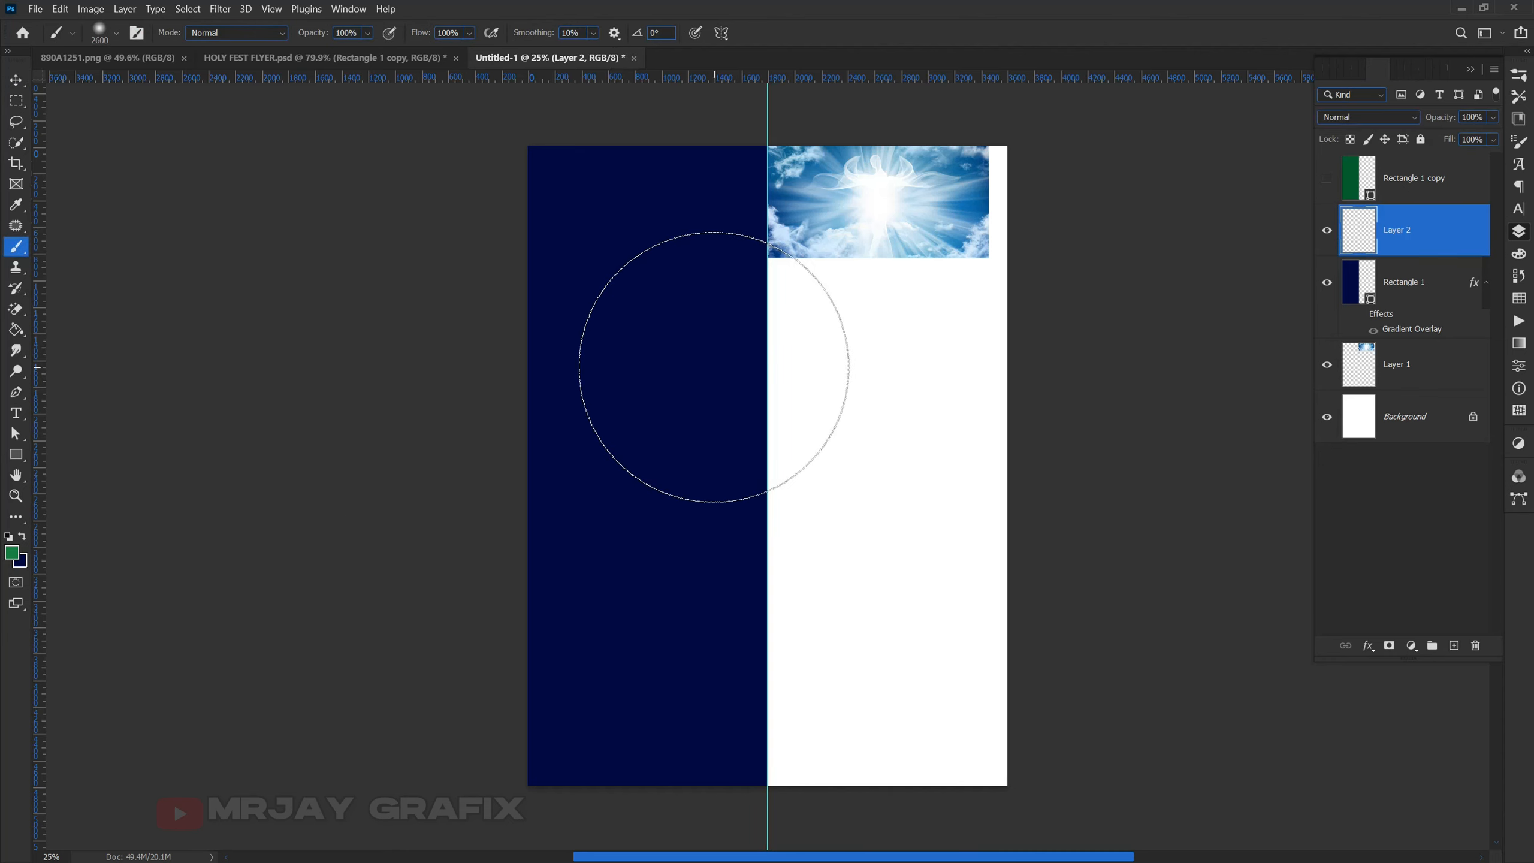
key(bracketright)
key(bracketright)
key(bracketright)
key(bracketright)
key(bracketright)
key(bracketright)
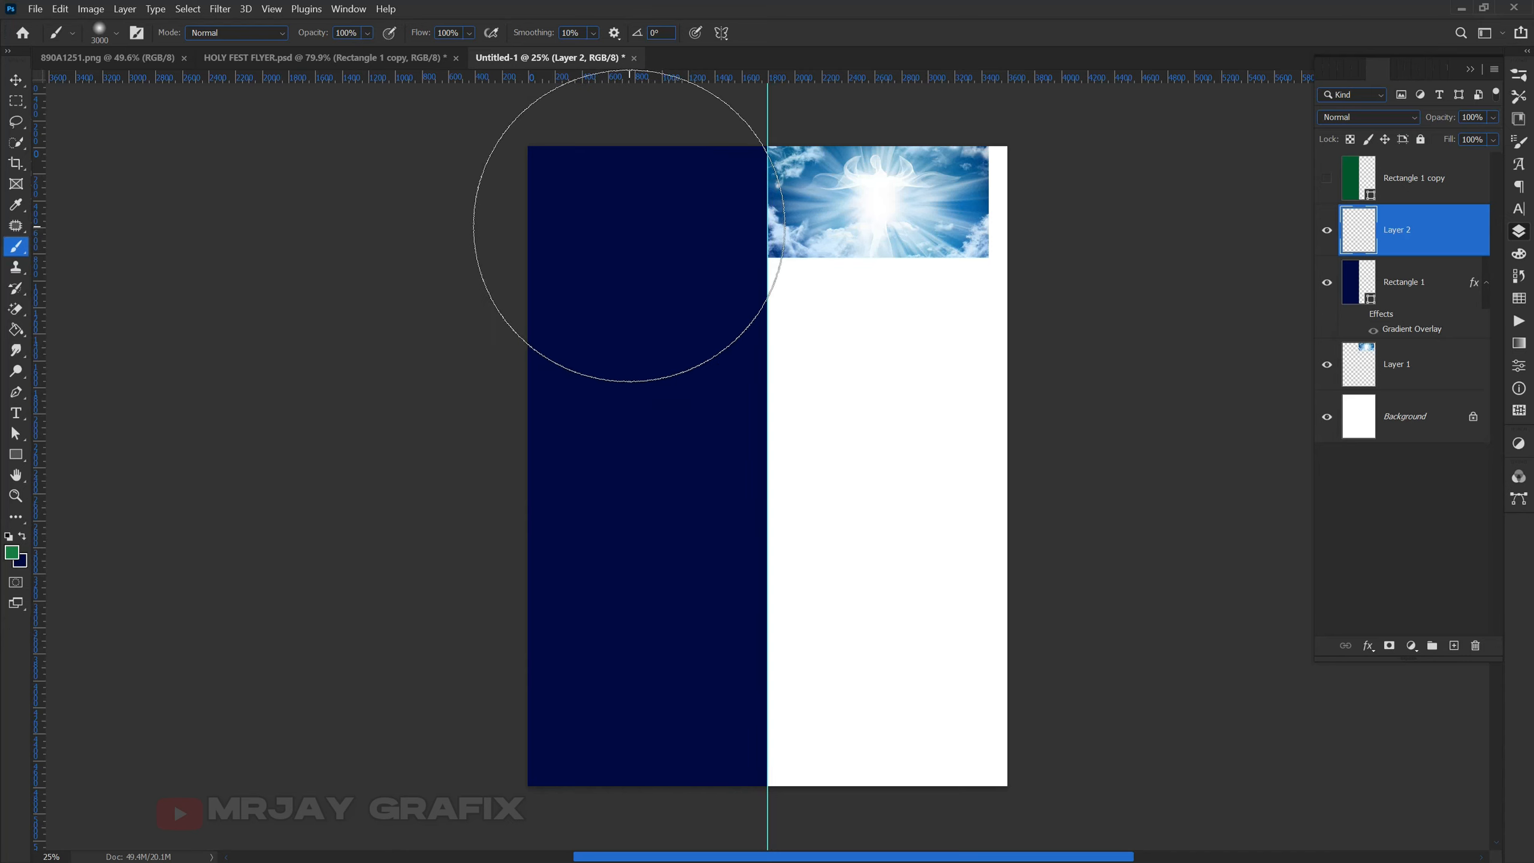
click(636, 222)
key(bracketright)
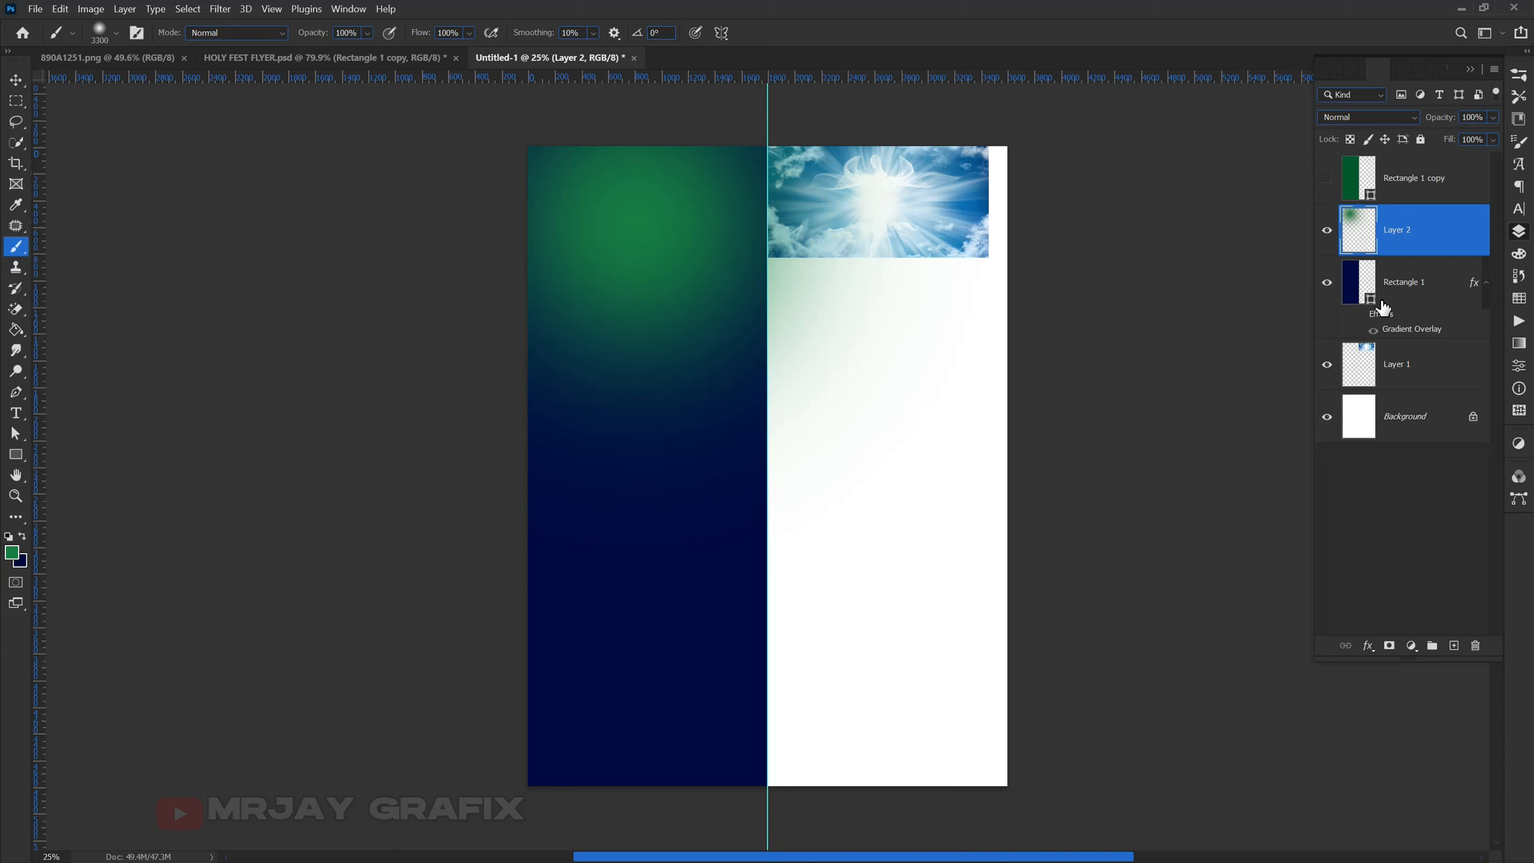
Clip Layer 2 to Rectangle 1 and move the green glow upward, partly beyond the canvas edge.
alt+click(1402, 258)
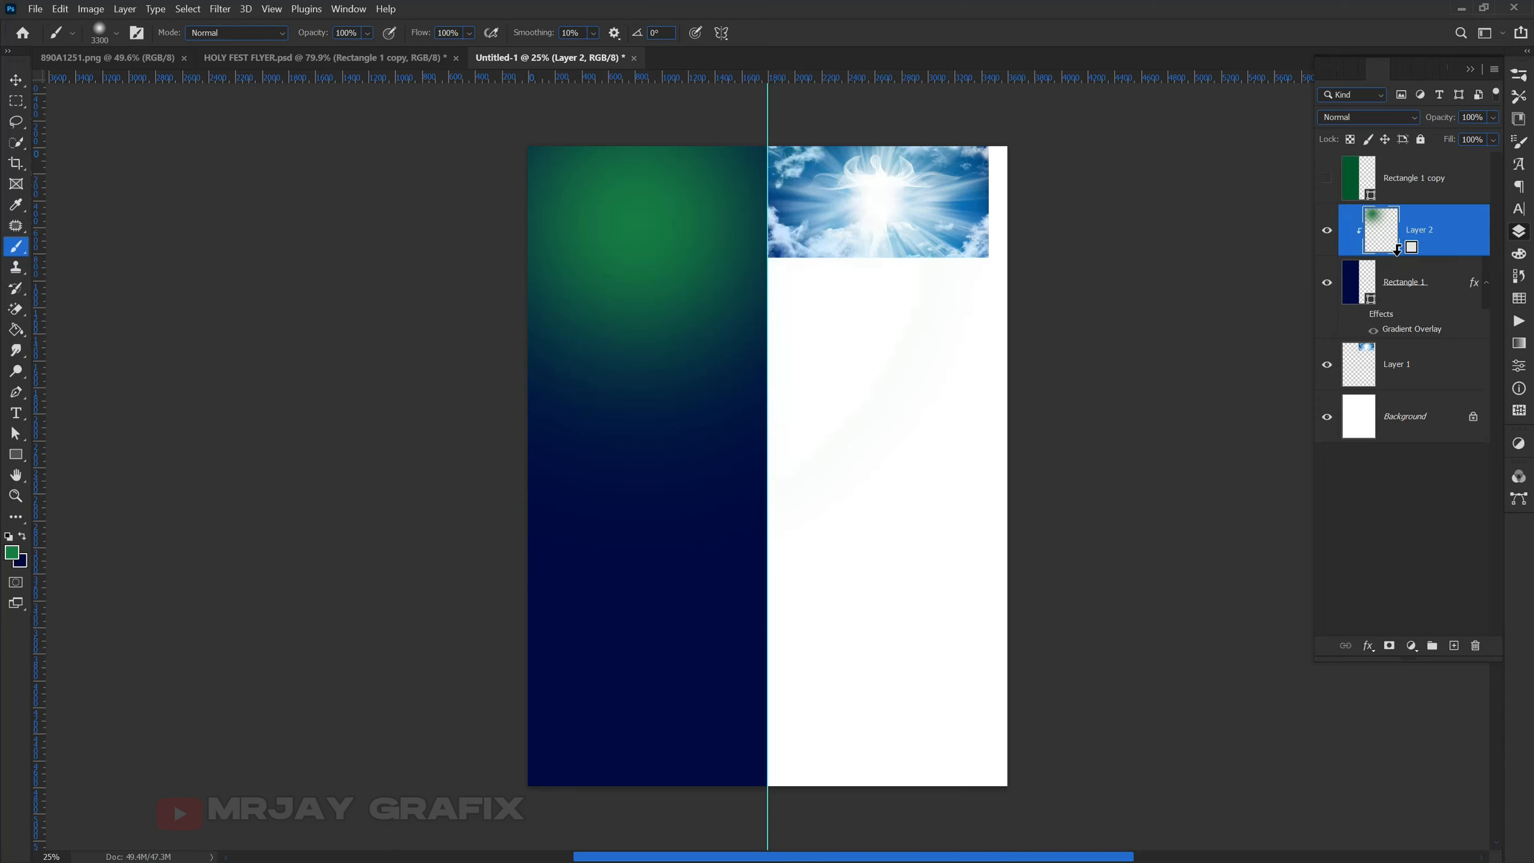
click(15, 79)
click(401, 303)
click(693, 286)
drag(640, 295, 635, 265)
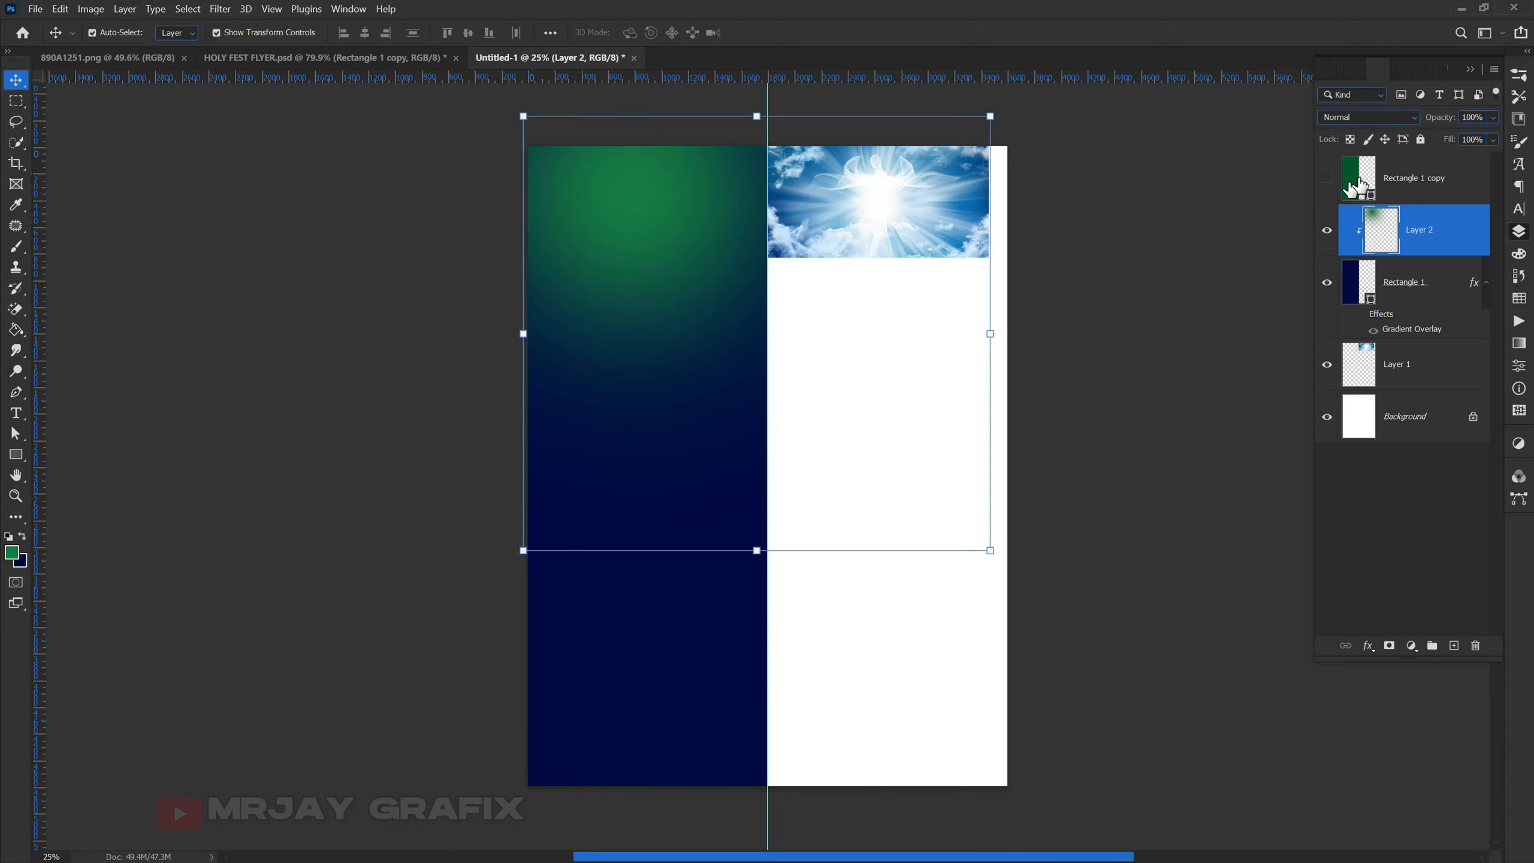
Preview blending modes such as Darker Color on the green glow layer without applying any.
click(1373, 124)
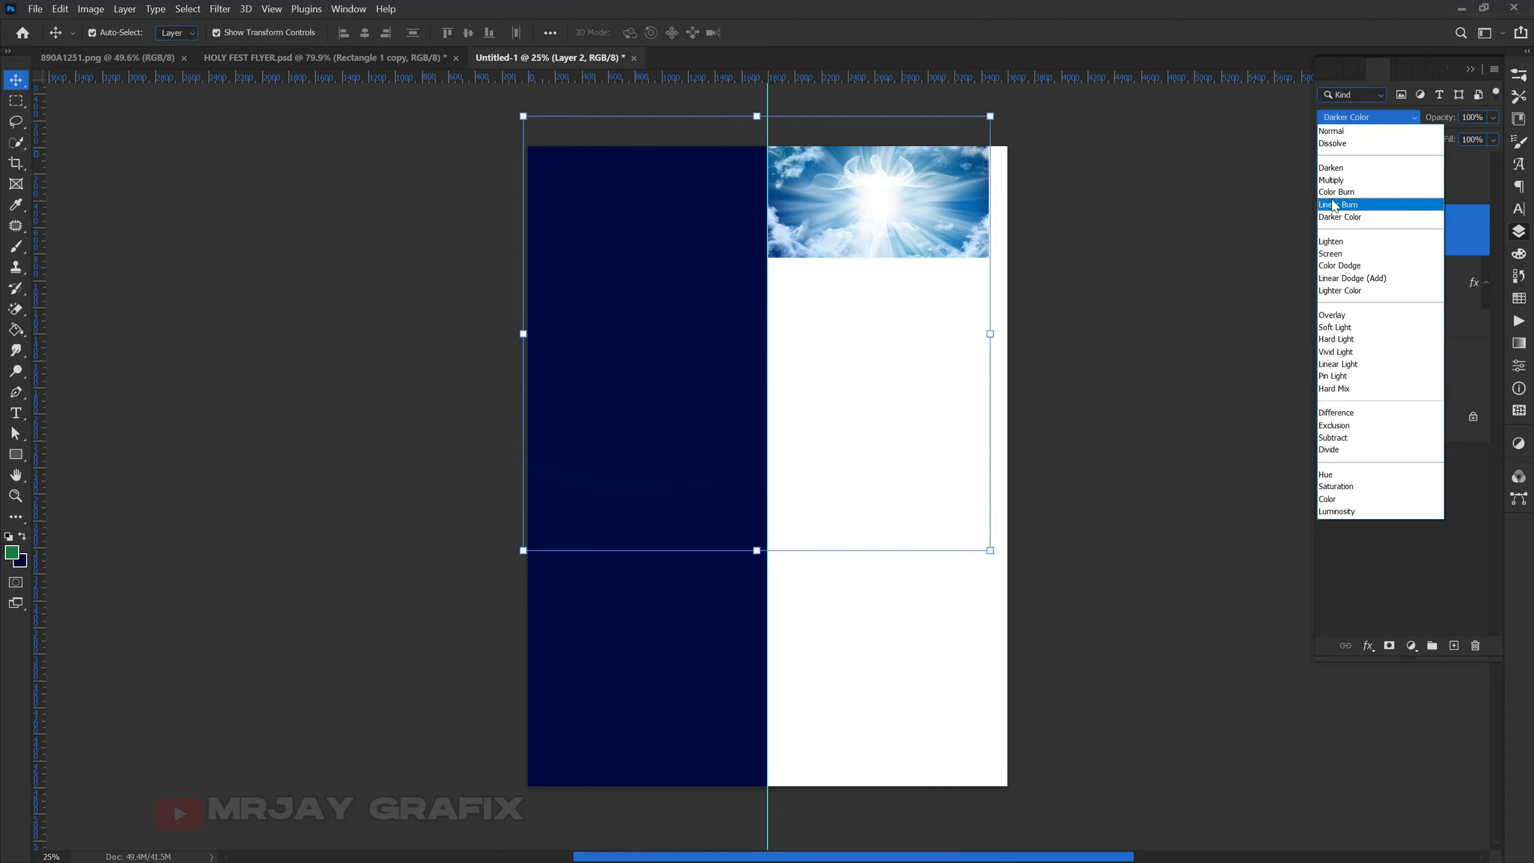
click(1195, 218)
click(171, 480)
click(564, 279)
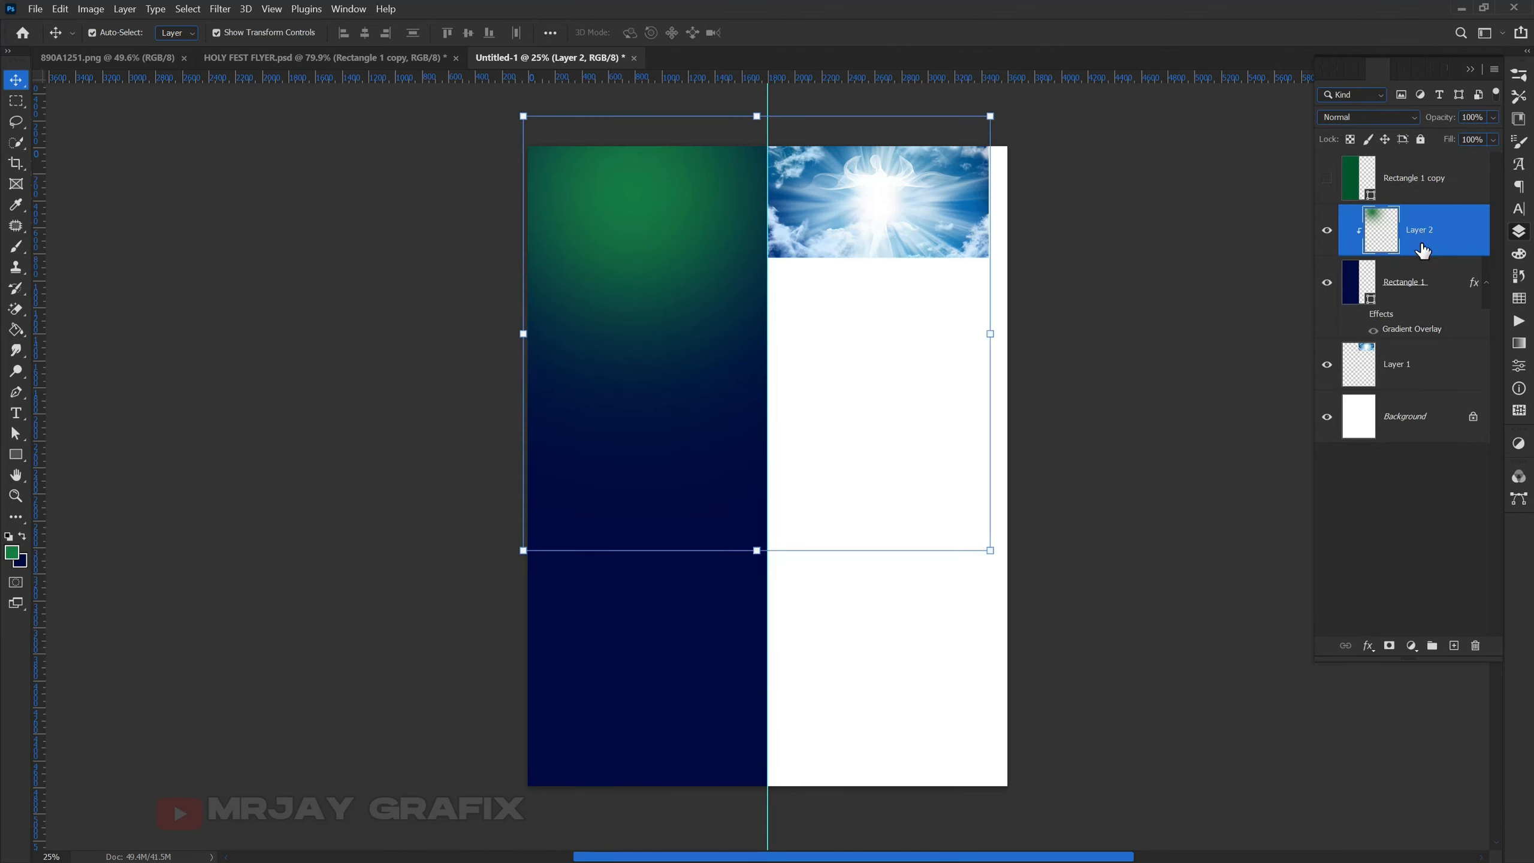
Undo the glow's upward move, then release Layer 2's clipping and clip it to Rectangle 1 again.
key(ctrl+z)
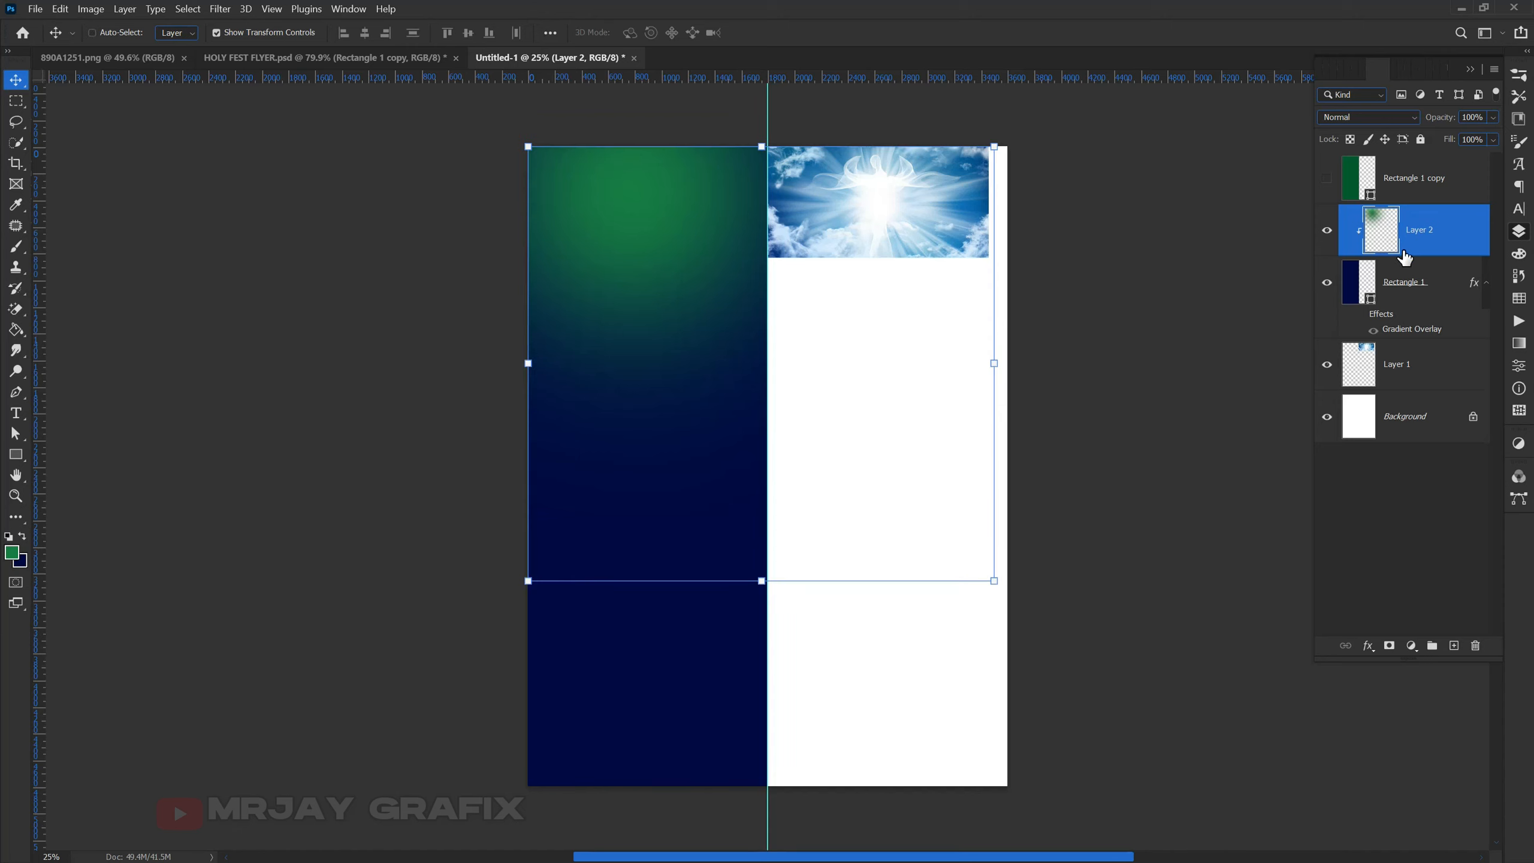
mouse_move(1413, 251)
mouse_down()
mouse_move(1407, 184)
mouse_move(1418, 268)
mouse_up()
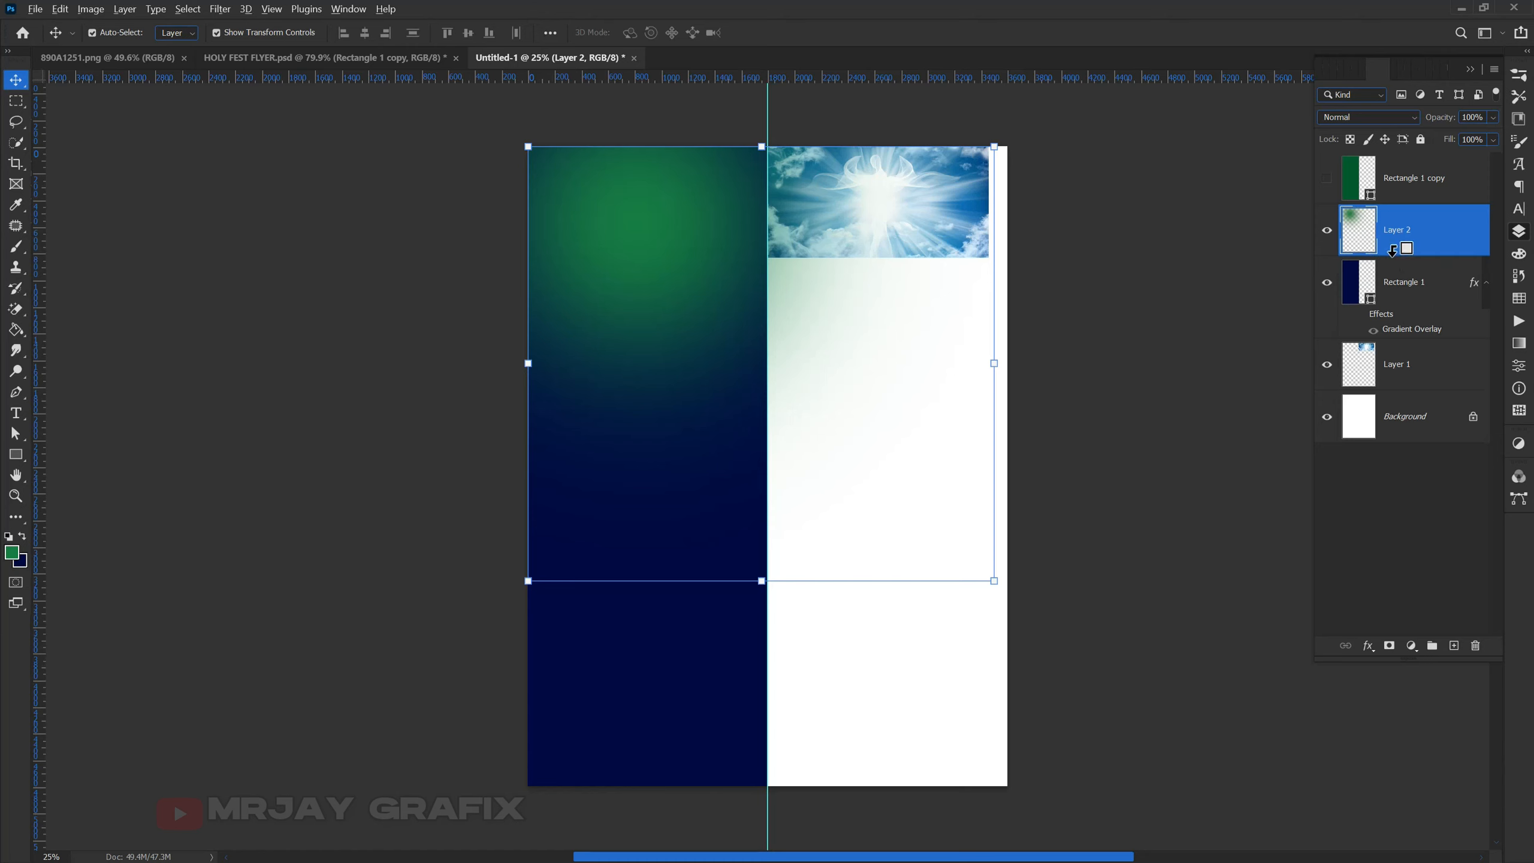
alt+click(1391, 250)
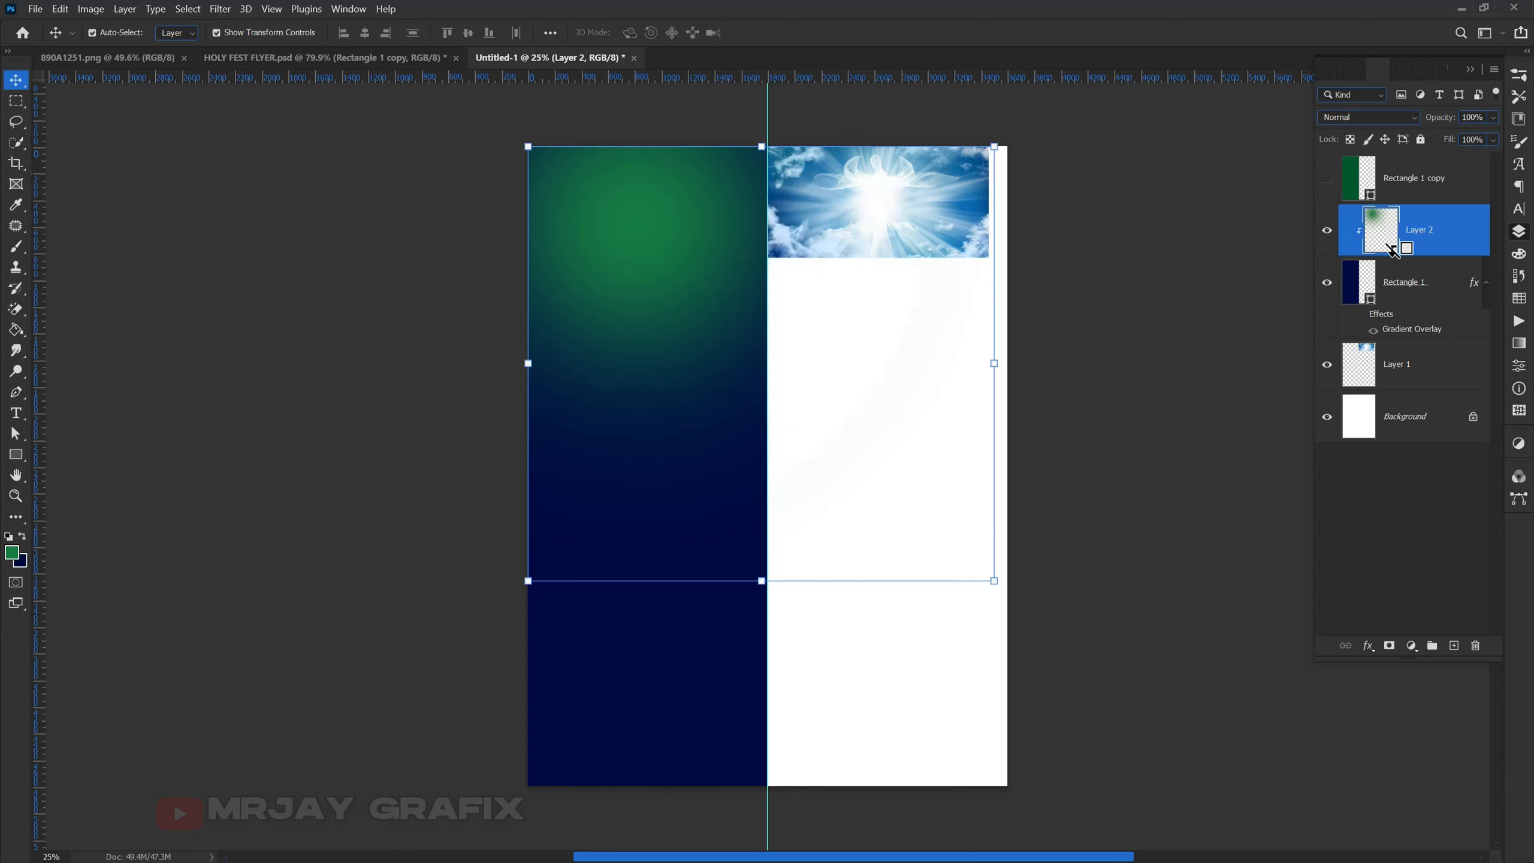
Move the clipped green glow slightly upward within the navy rectangle and clear the layer selection.
click(367, 316)
click(575, 314)
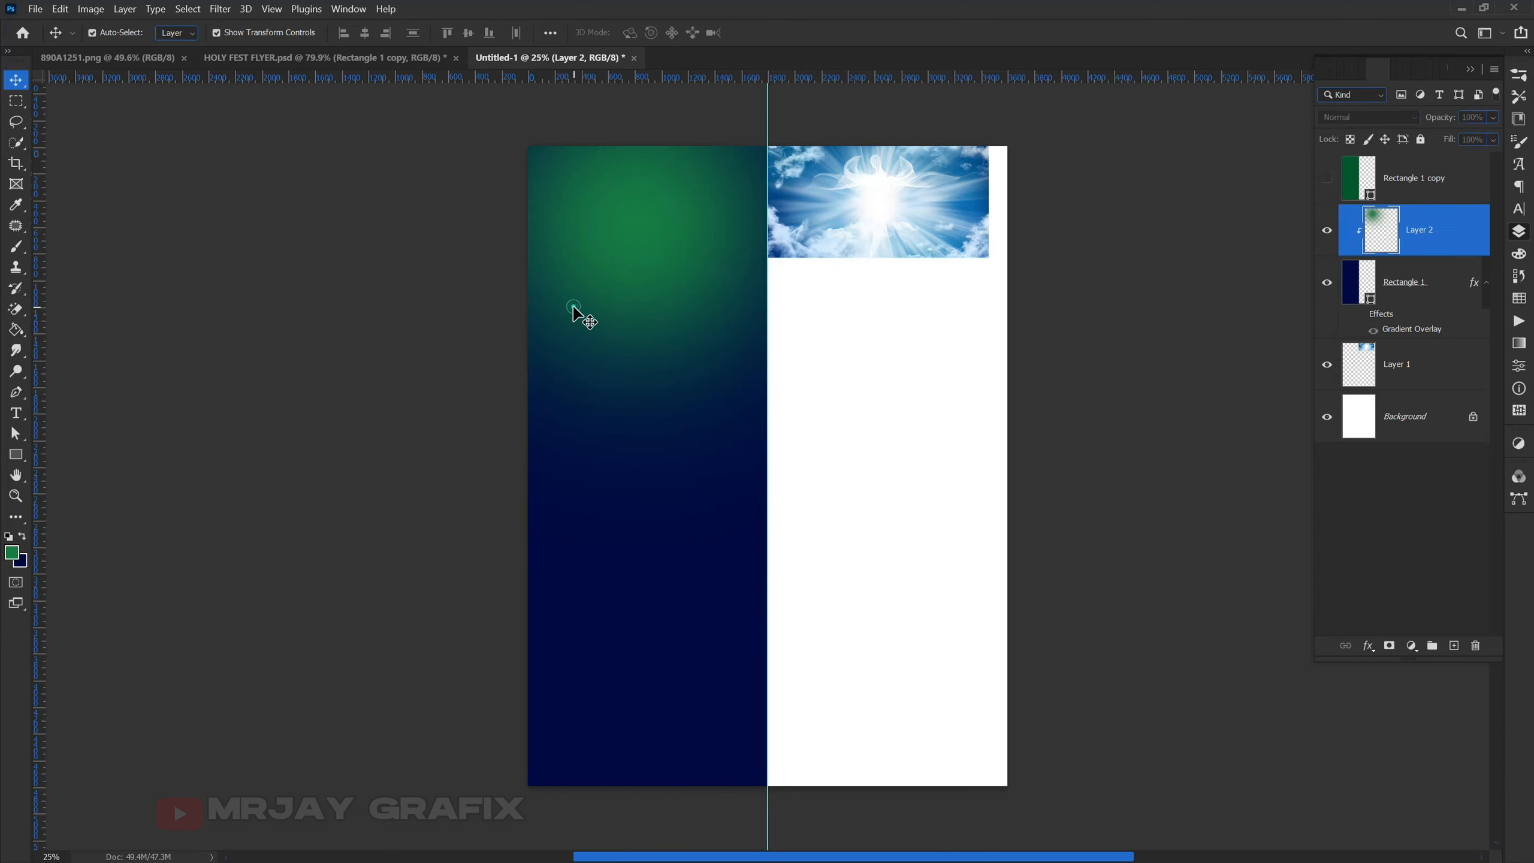
drag(576, 314, 576, 298)
click(351, 402)
click(1438, 200)
click(1431, 230)
right_click(1454, 230)
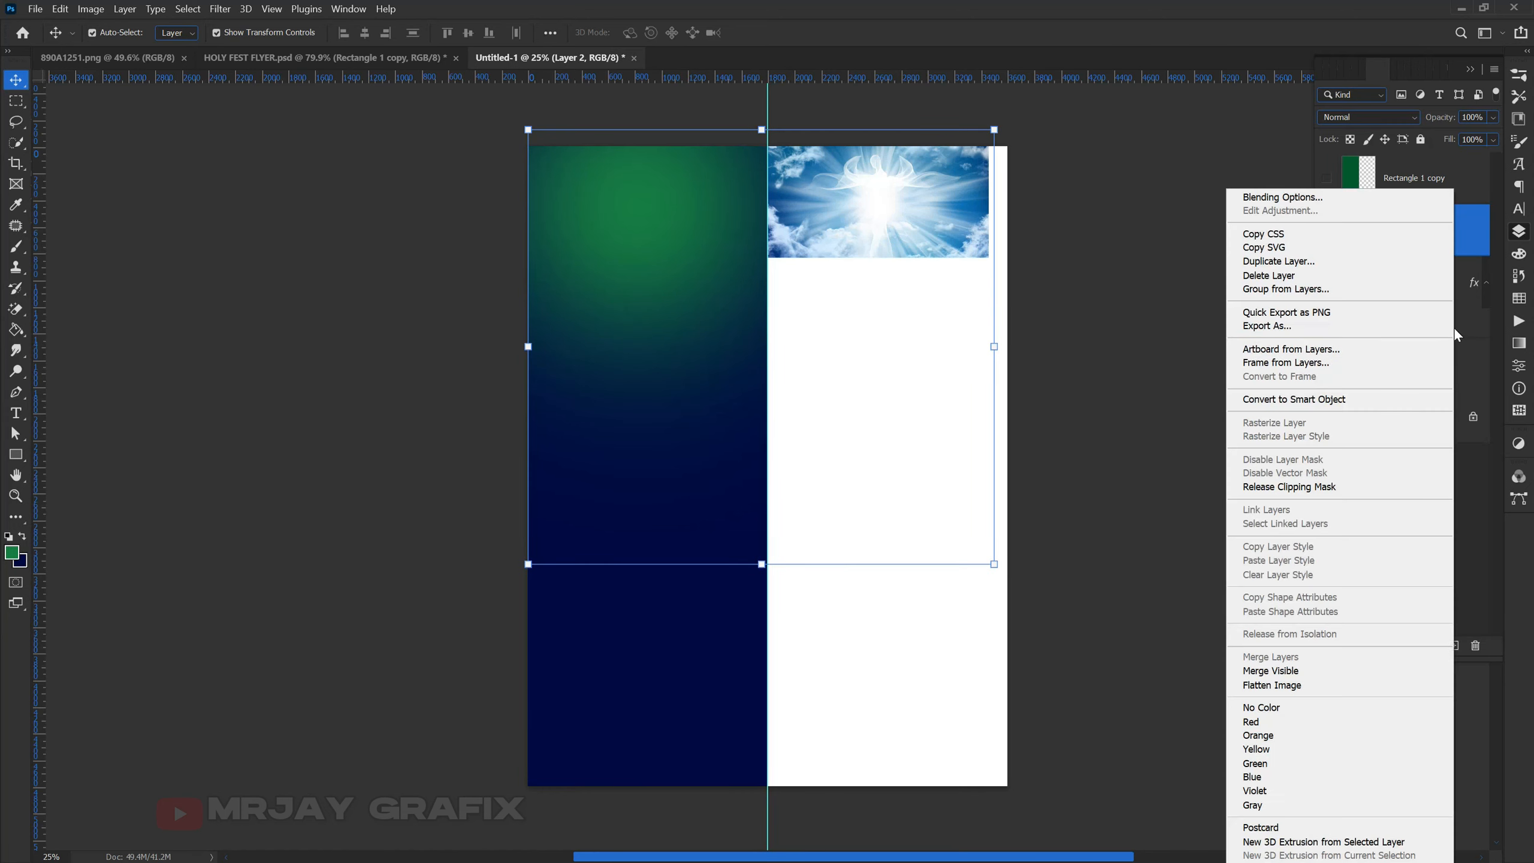
click(1174, 418)
click(496, 439)
click(887, 244)
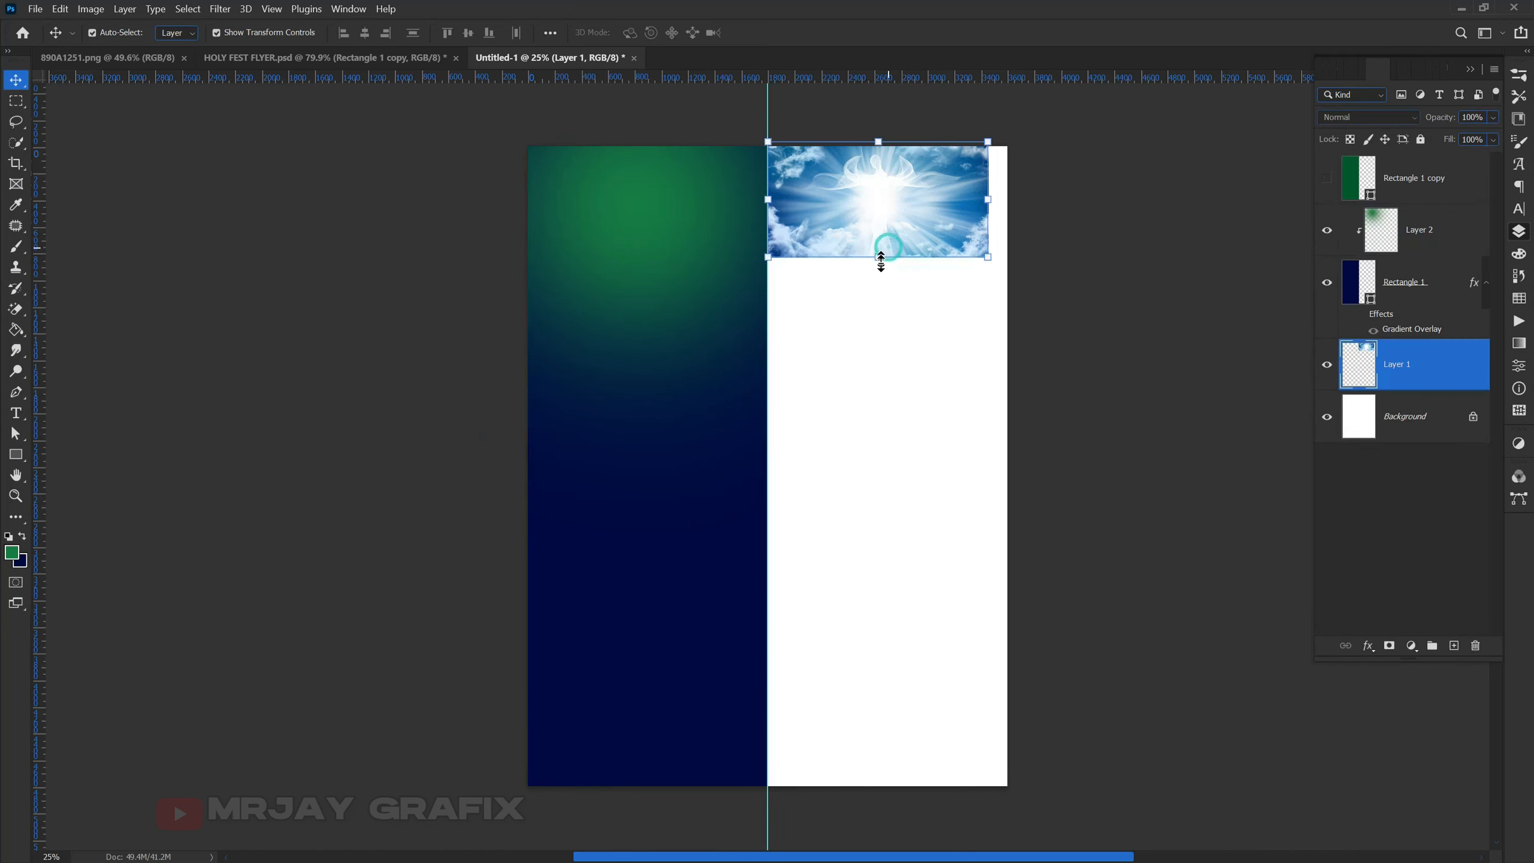
key(ctrl+t)
drag(880, 264, 877, 370)
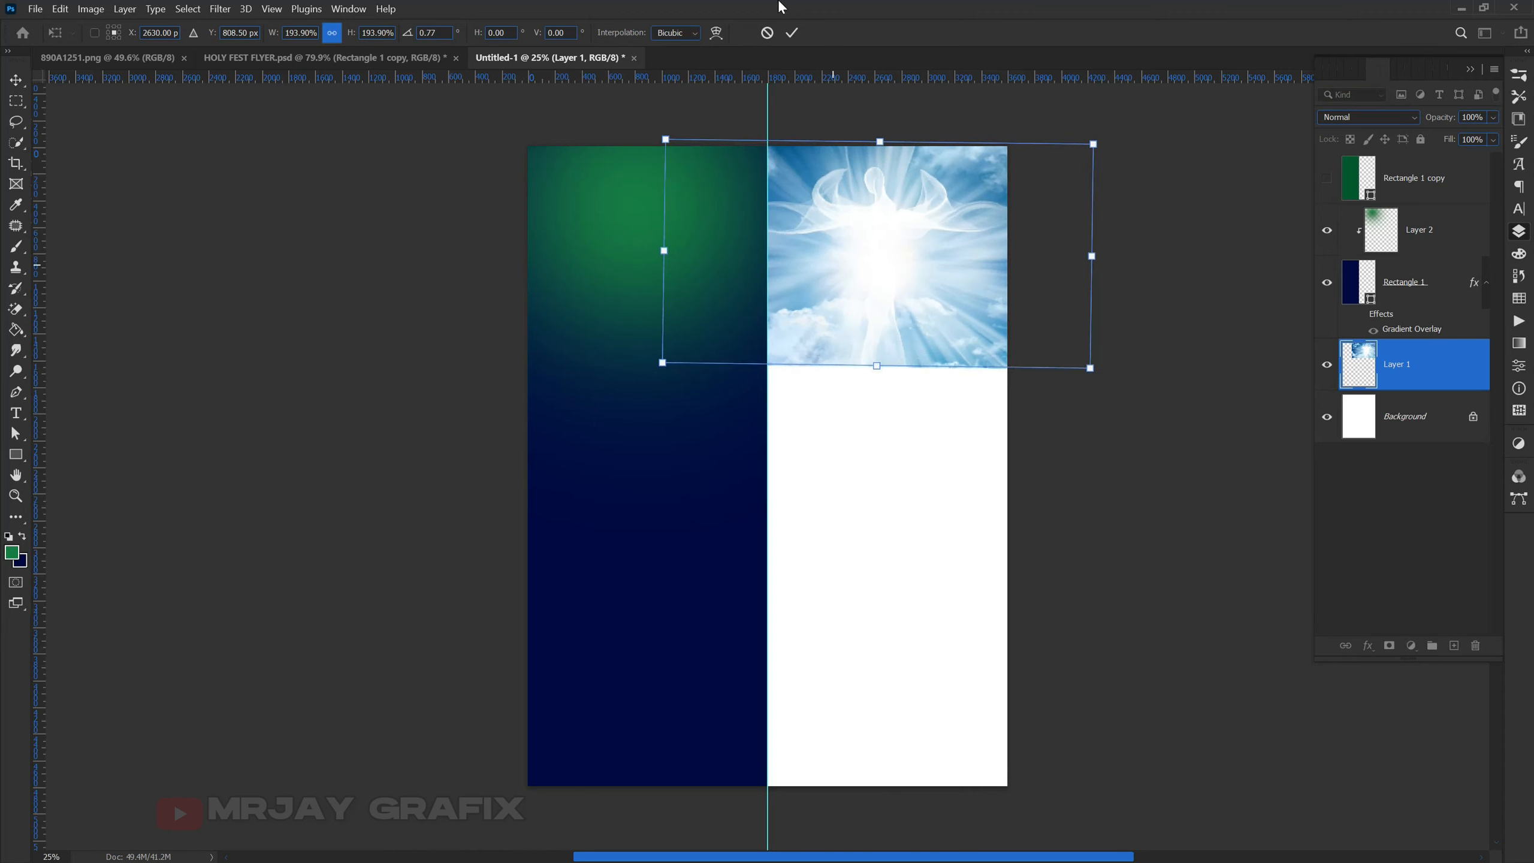
click(766, 32)
Scale up the sky image on Layer 1 past the white half's full width and hide it with a black layer mask.
drag(879, 258, 891, 360)
key(Return)
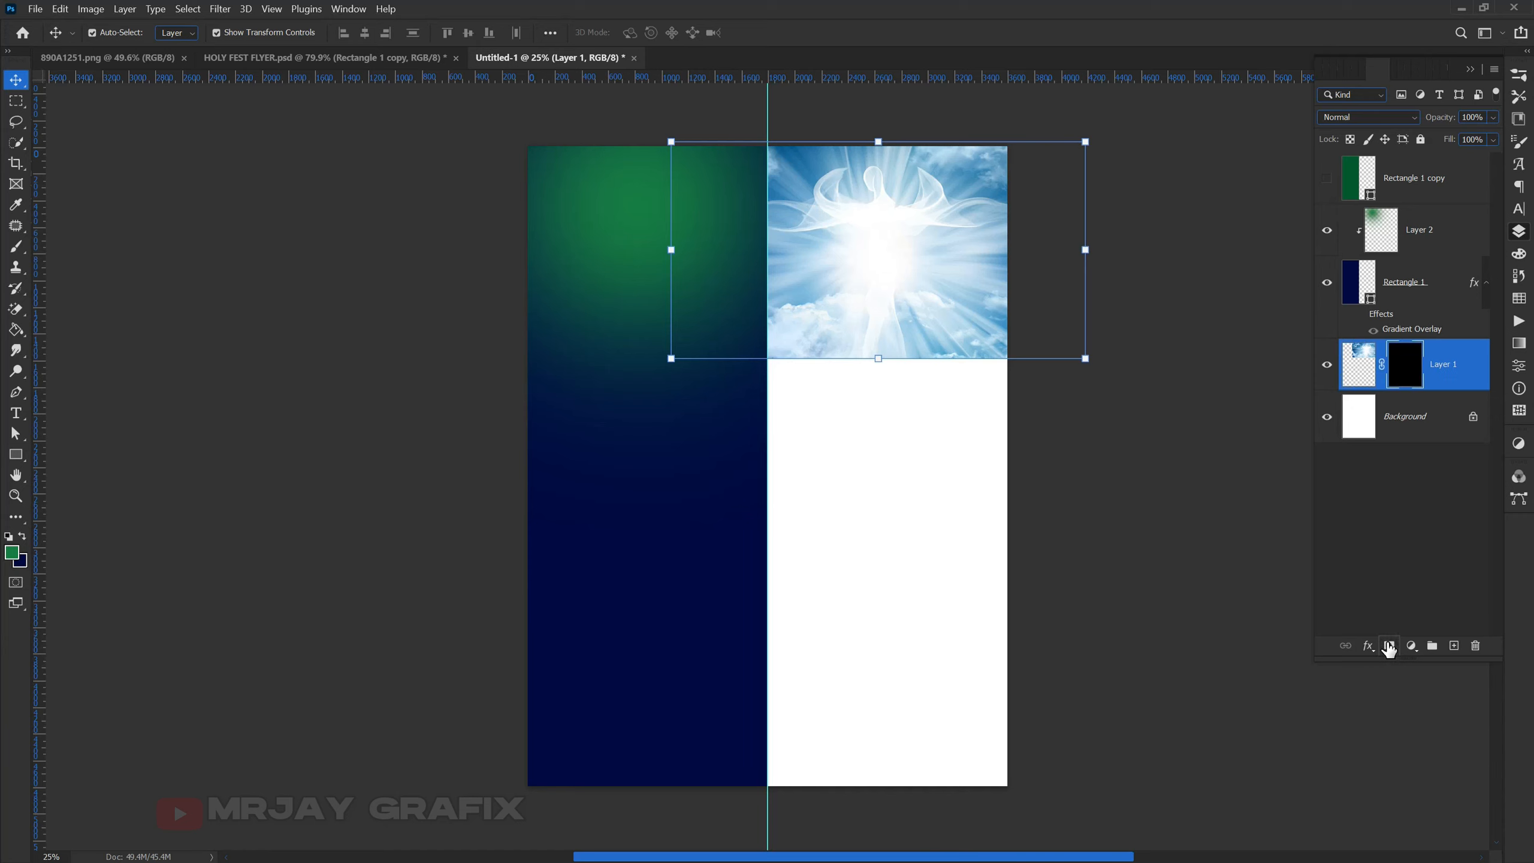
alt+click(1389, 646)
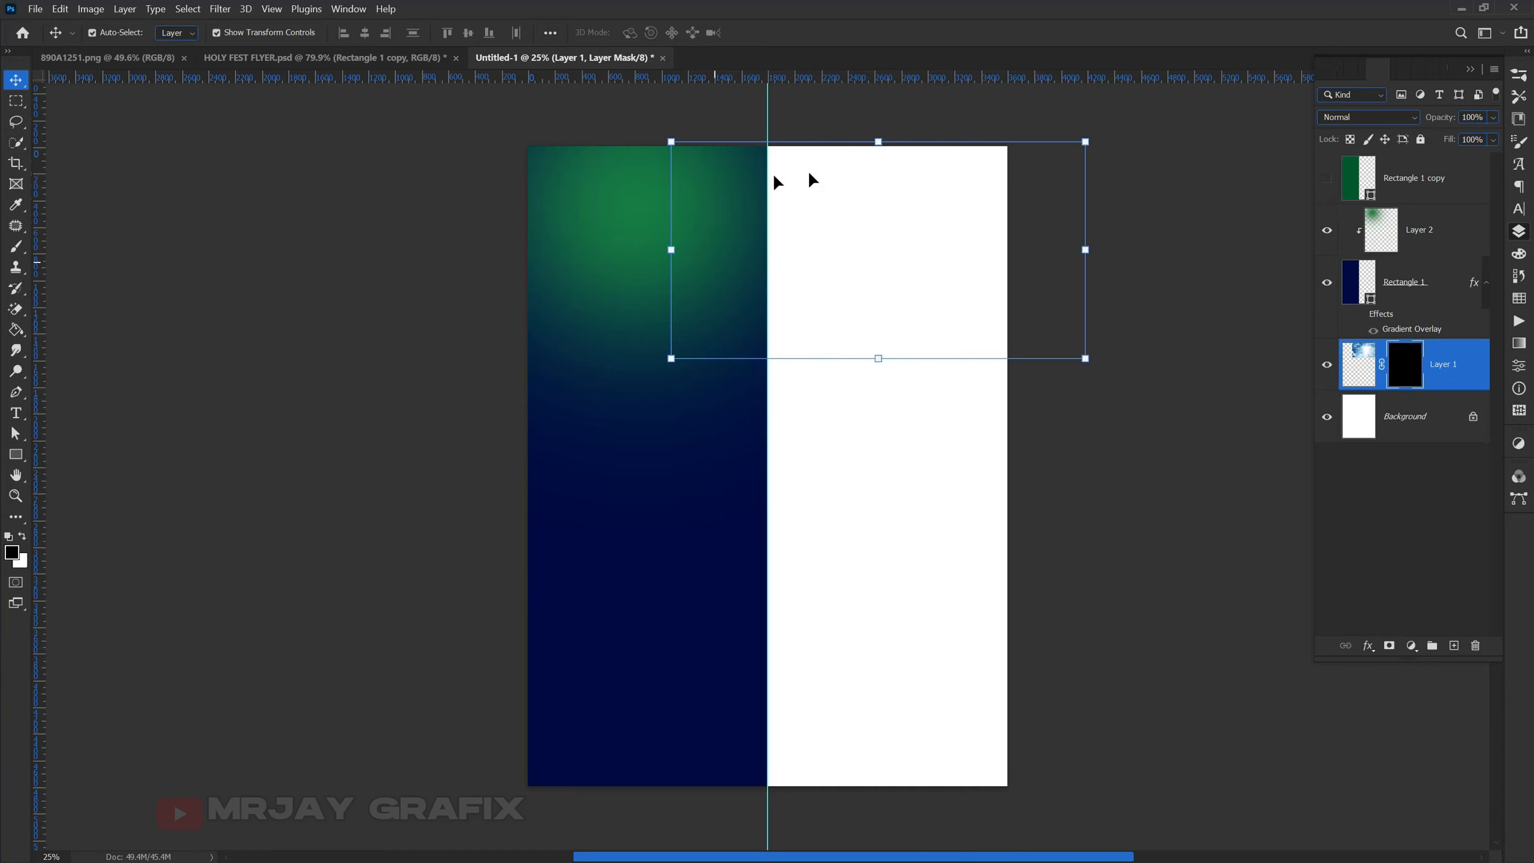
Set the soft Brush to 1000 px and 21% opacity, with white as the foreground colour, for painting Layer 1's mask.
scroll(884, 131, up, 4)
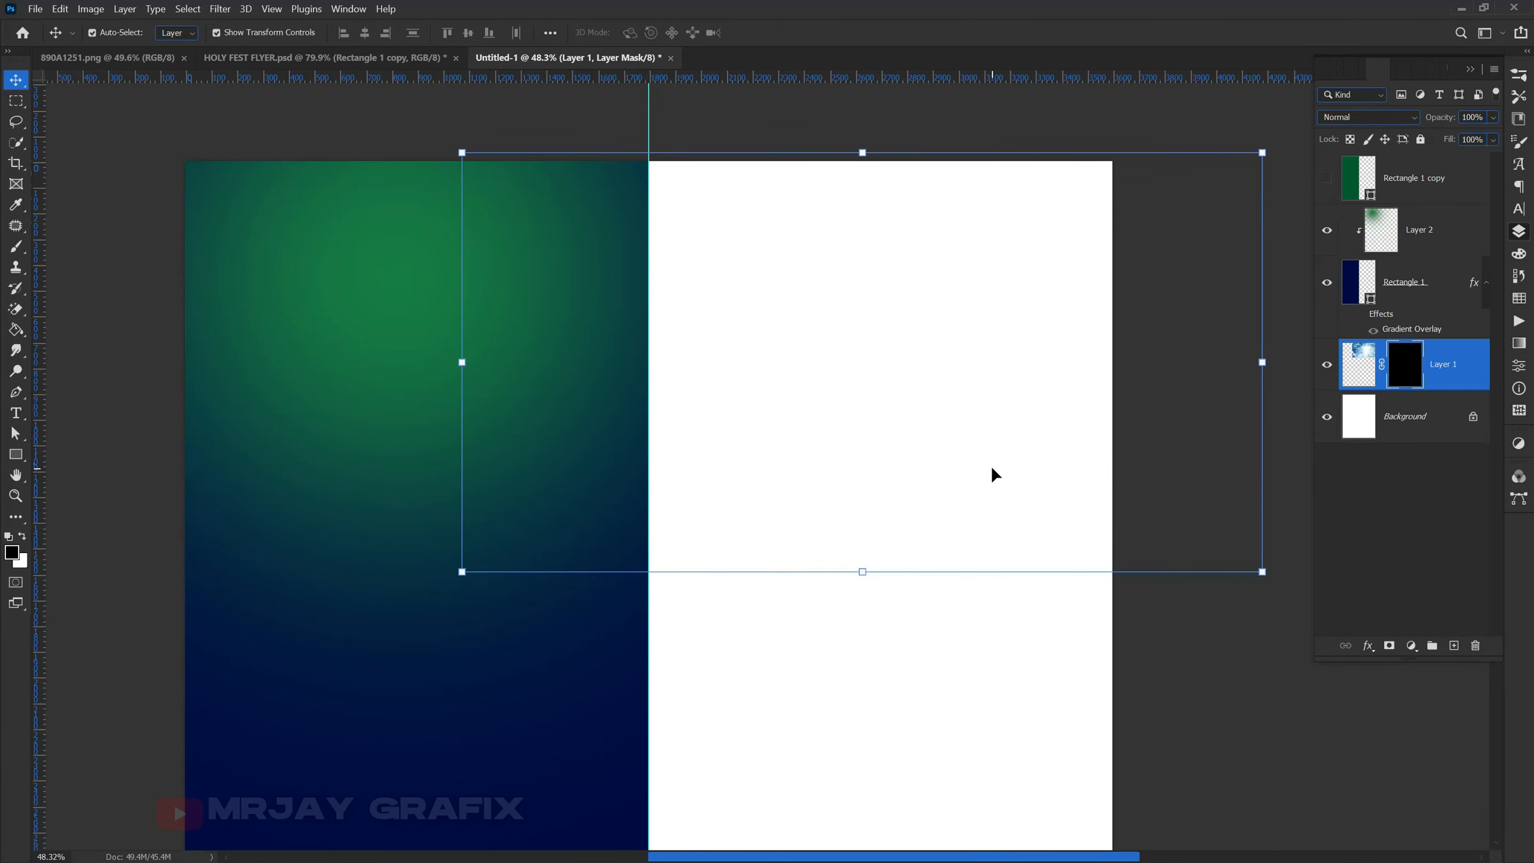
key(b)
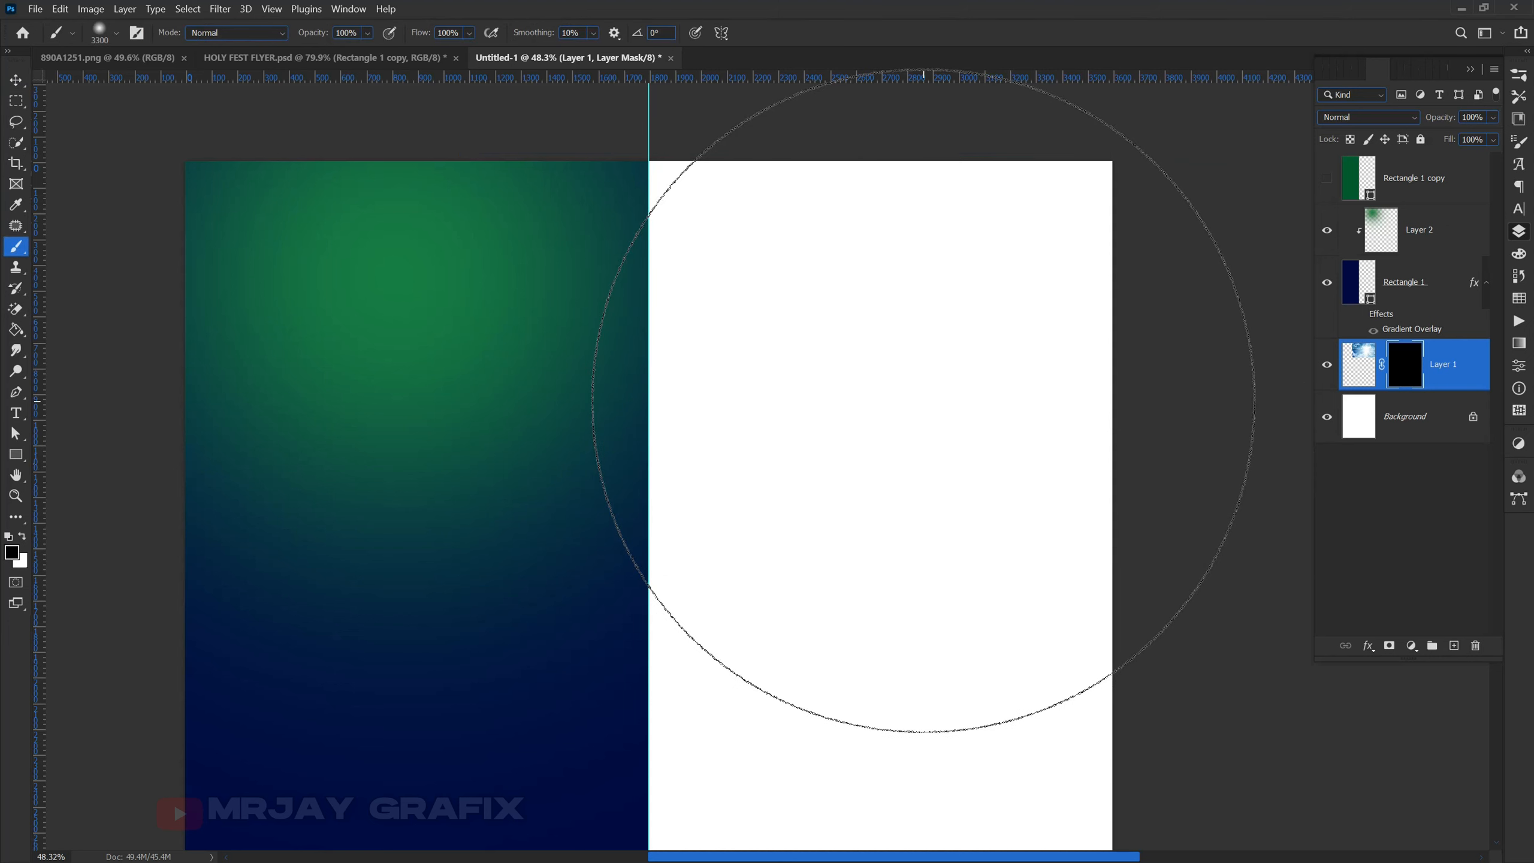
key(bracketleft)
key(bracketleft)
key(bracketleft)
key(bracketleft)
key(bracketleft)
key(bracketleft)
key(bracketleft)
key(bracketleft)
key(bracketleft)
key(bracketleft)
key(bracketleft)
key(bracketleft)
key(bracketleft)
key(bracketleft)
key(bracketleft)
key(bracketleft)
key(bracketleft)
key(bracketleft)
key(bracketleft)
key(bracketleft)
key(bracketleft)
key(bracketleft)
key(bracketleft)
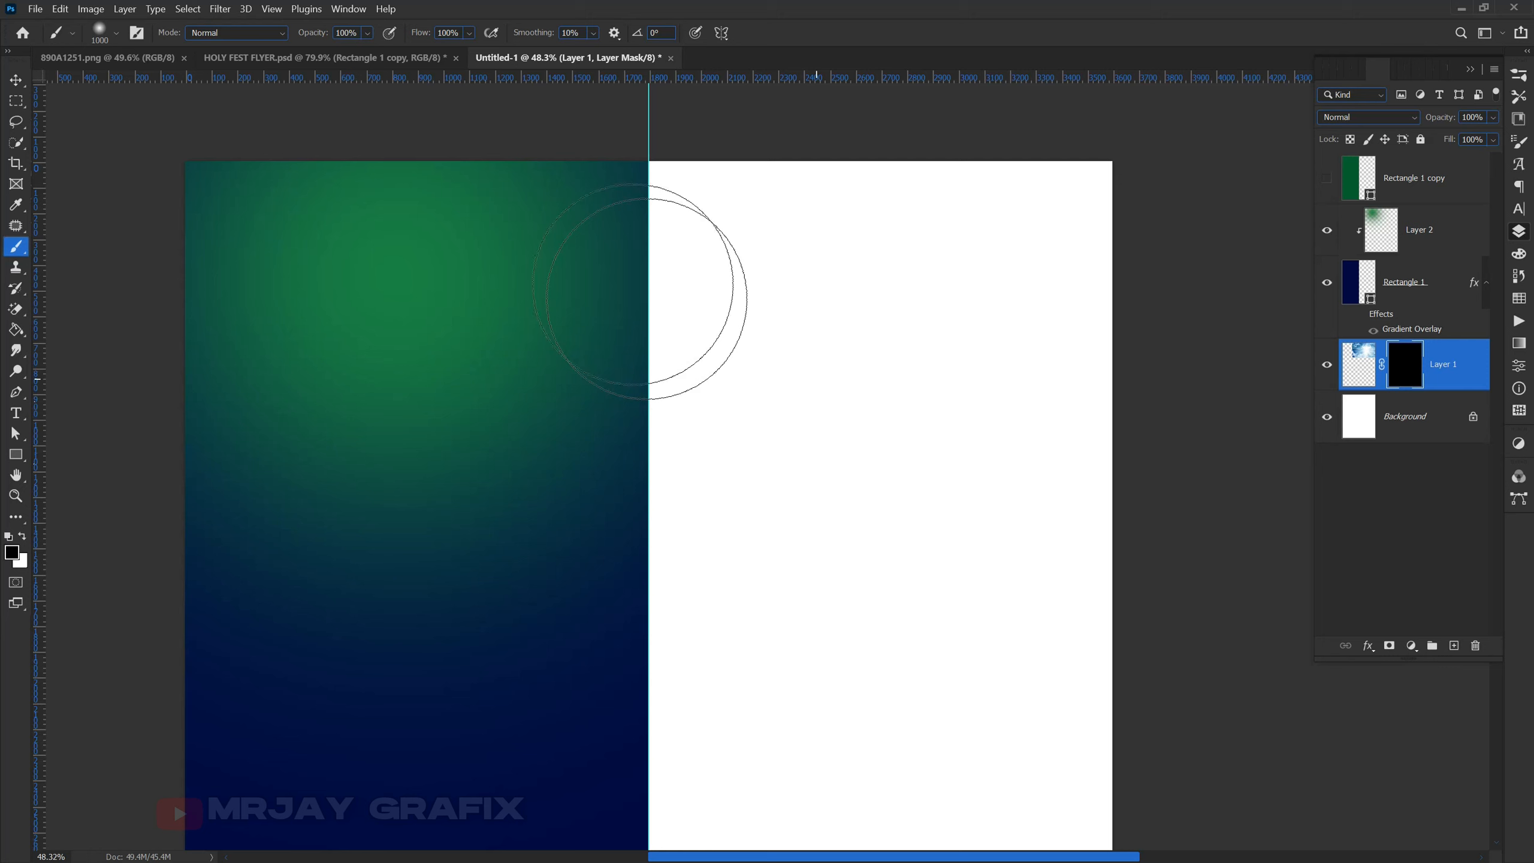
drag(320, 41, 277, 52)
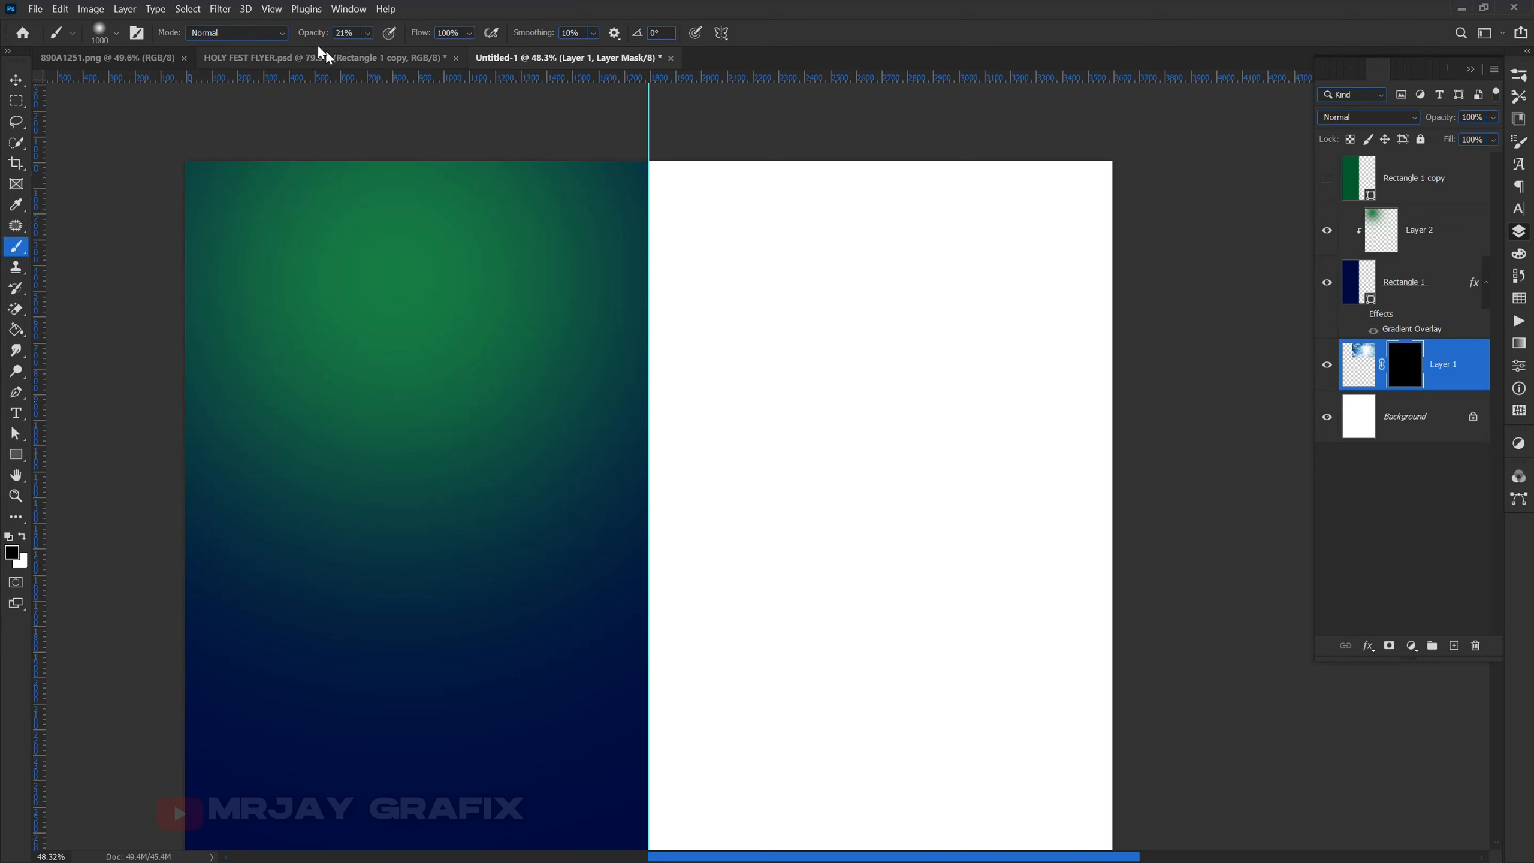
click(22, 534)
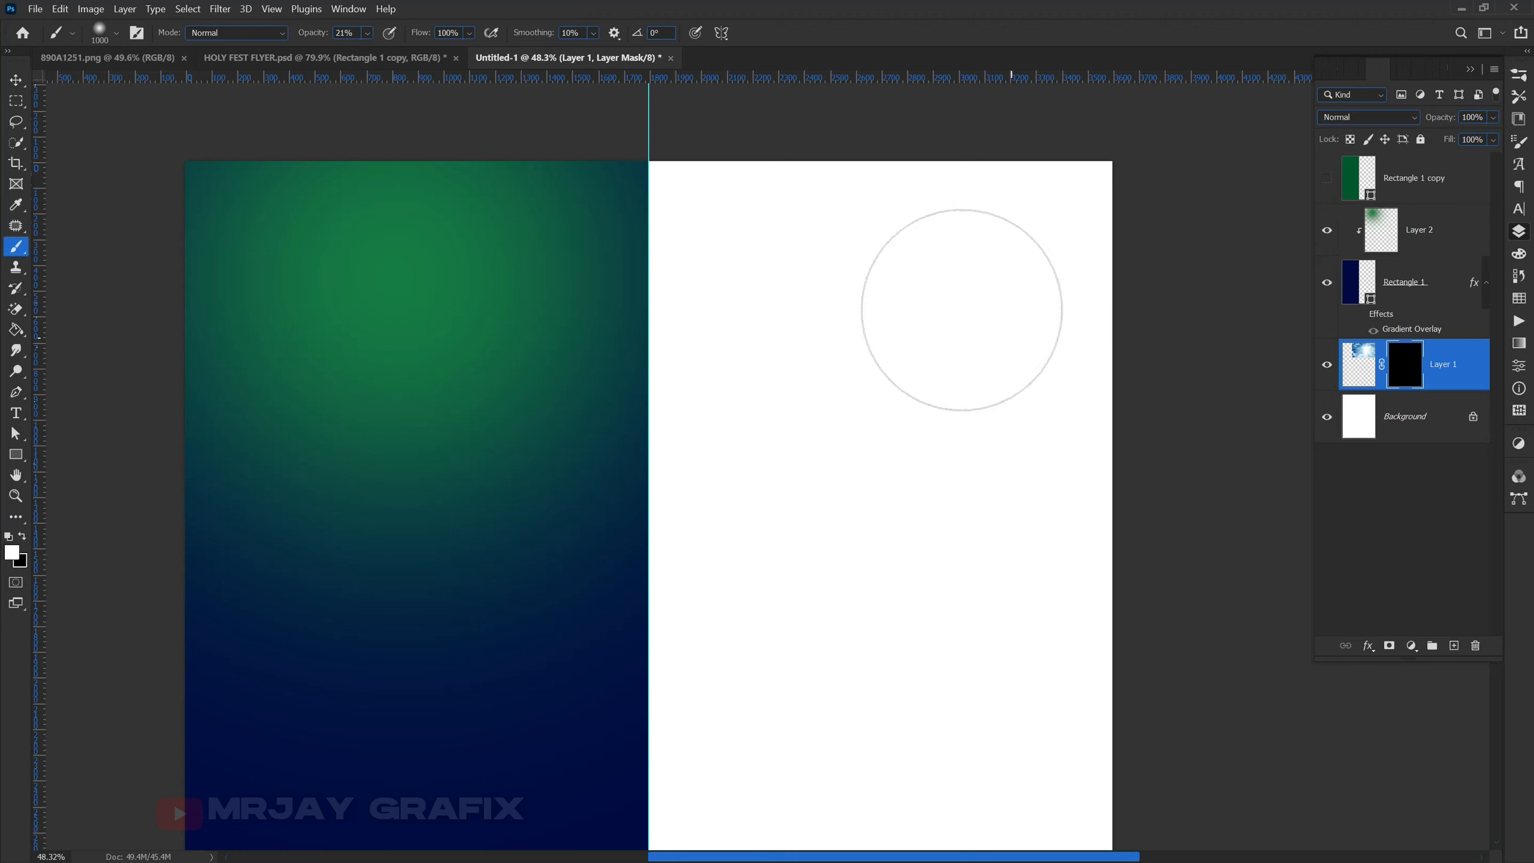
Paint soft white dabs on Layer 1's mask to reveal the glowing winged figure and the sky around it.
click(879, 314)
click(859, 282)
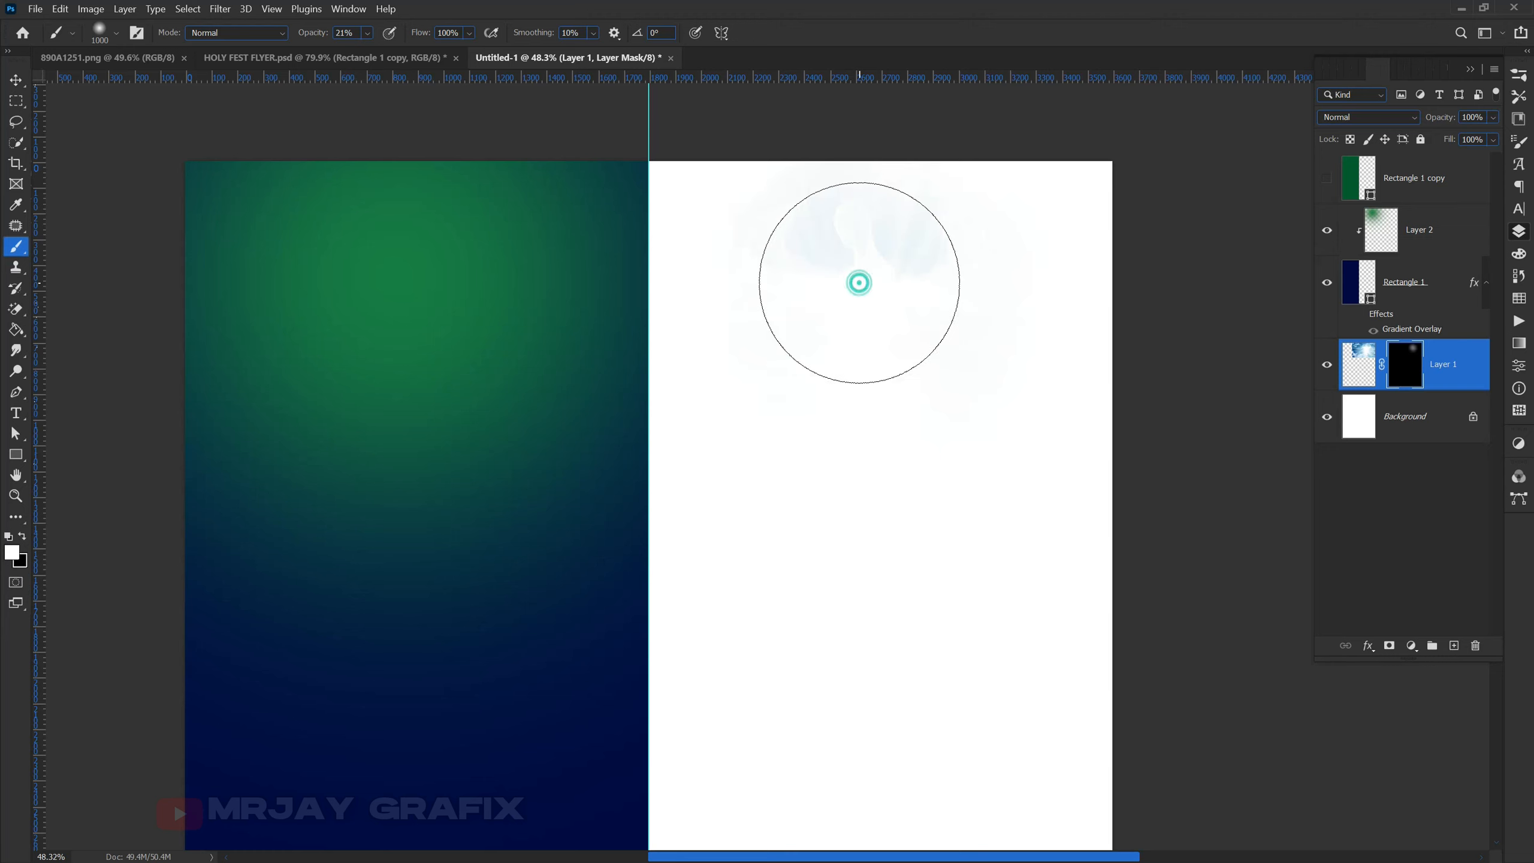
click(870, 301)
click(846, 343)
click(811, 315)
click(784, 339)
click(894, 336)
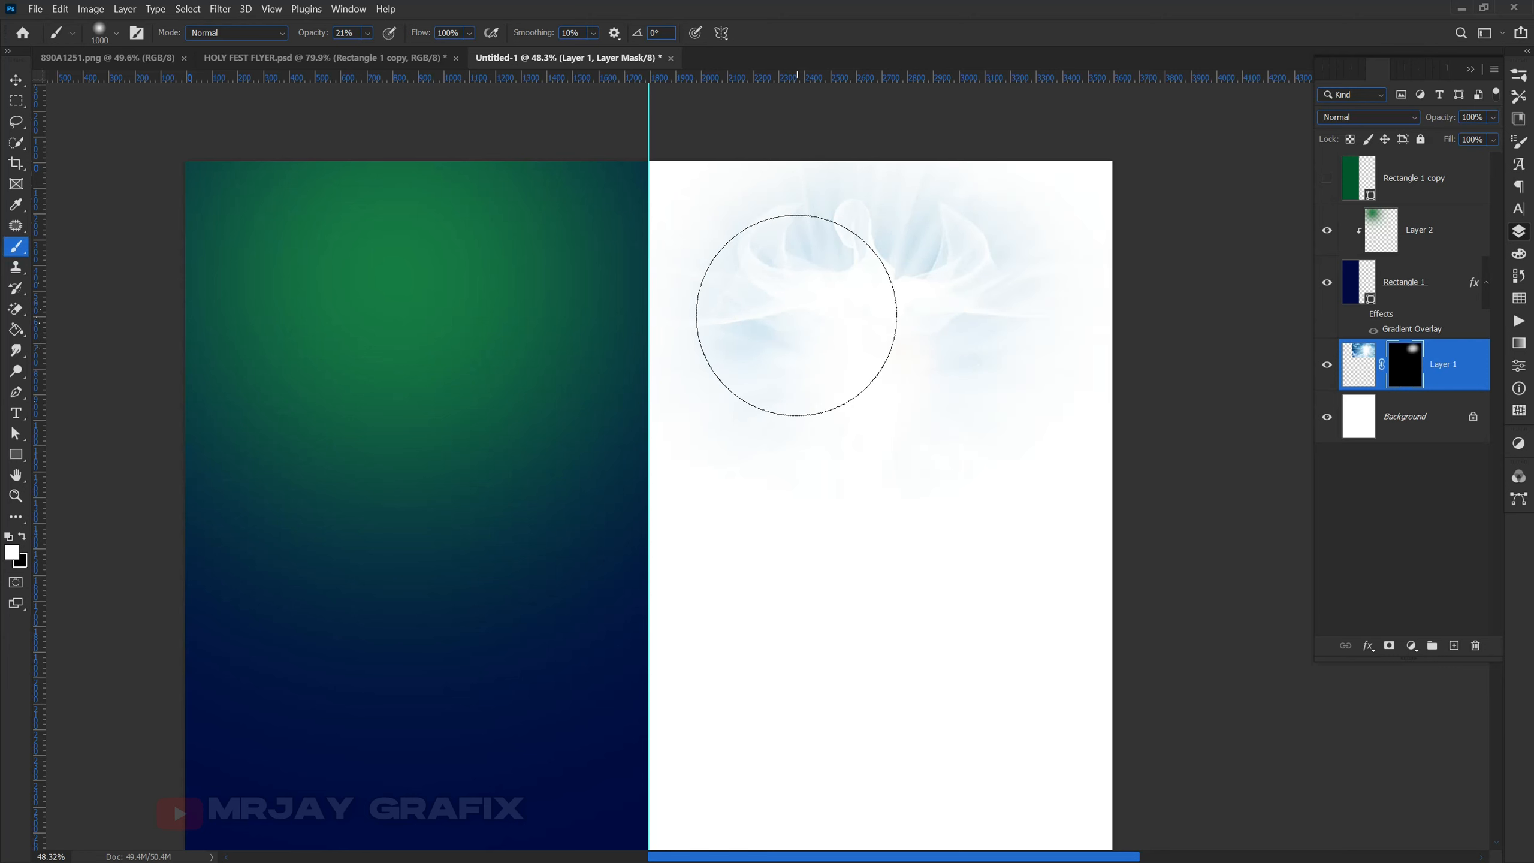
click(776, 287)
click(903, 315)
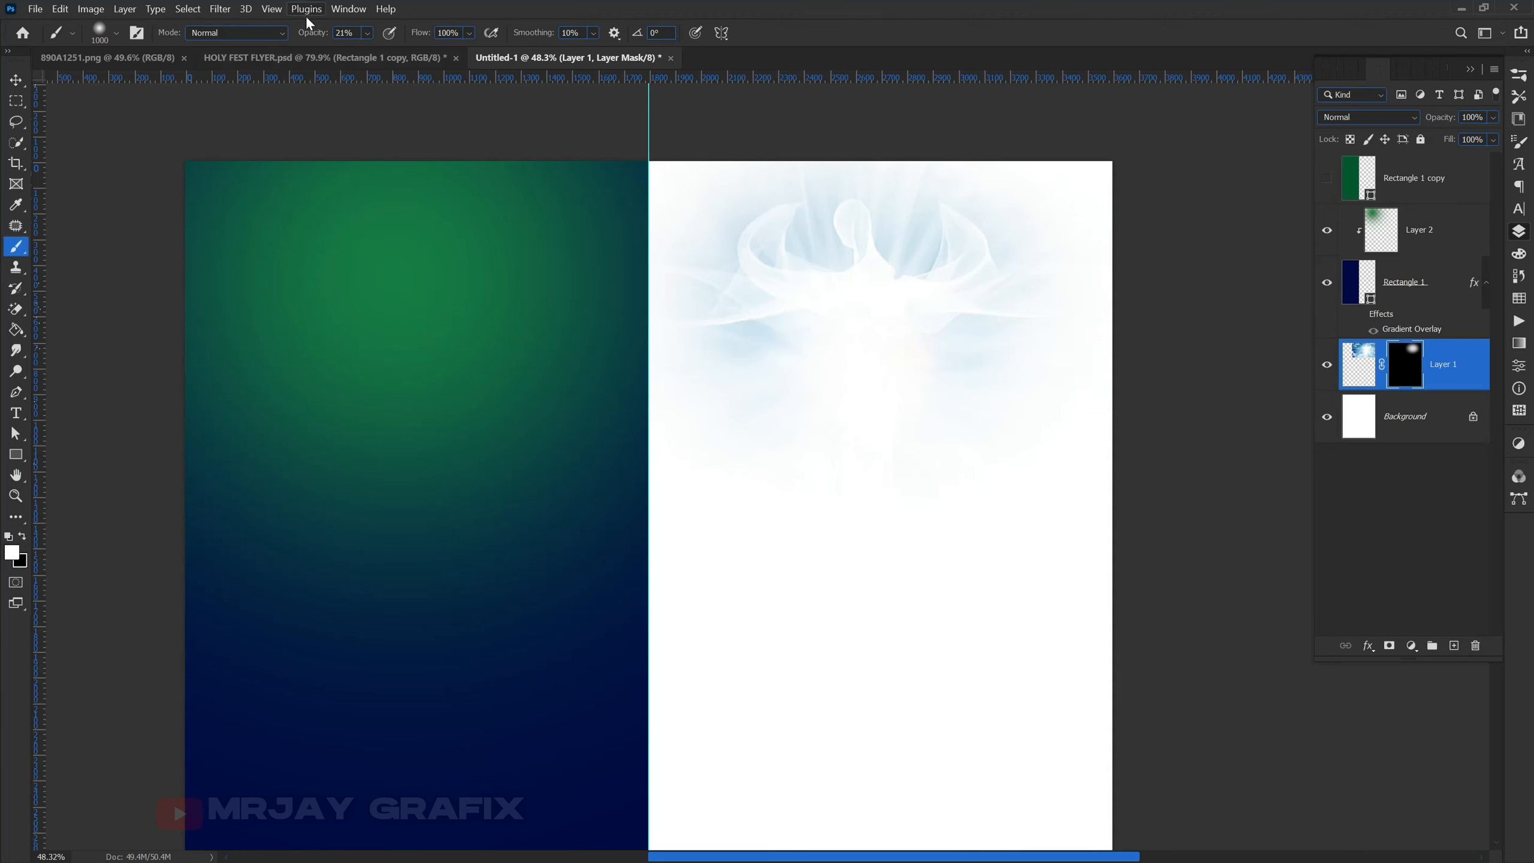
Raise the Brush opacity to 33% and paint more dabs on Layer 1's mask around the figure's wings and body.
drag(304, 35, 314, 34)
click(922, 305)
click(809, 296)
click(909, 354)
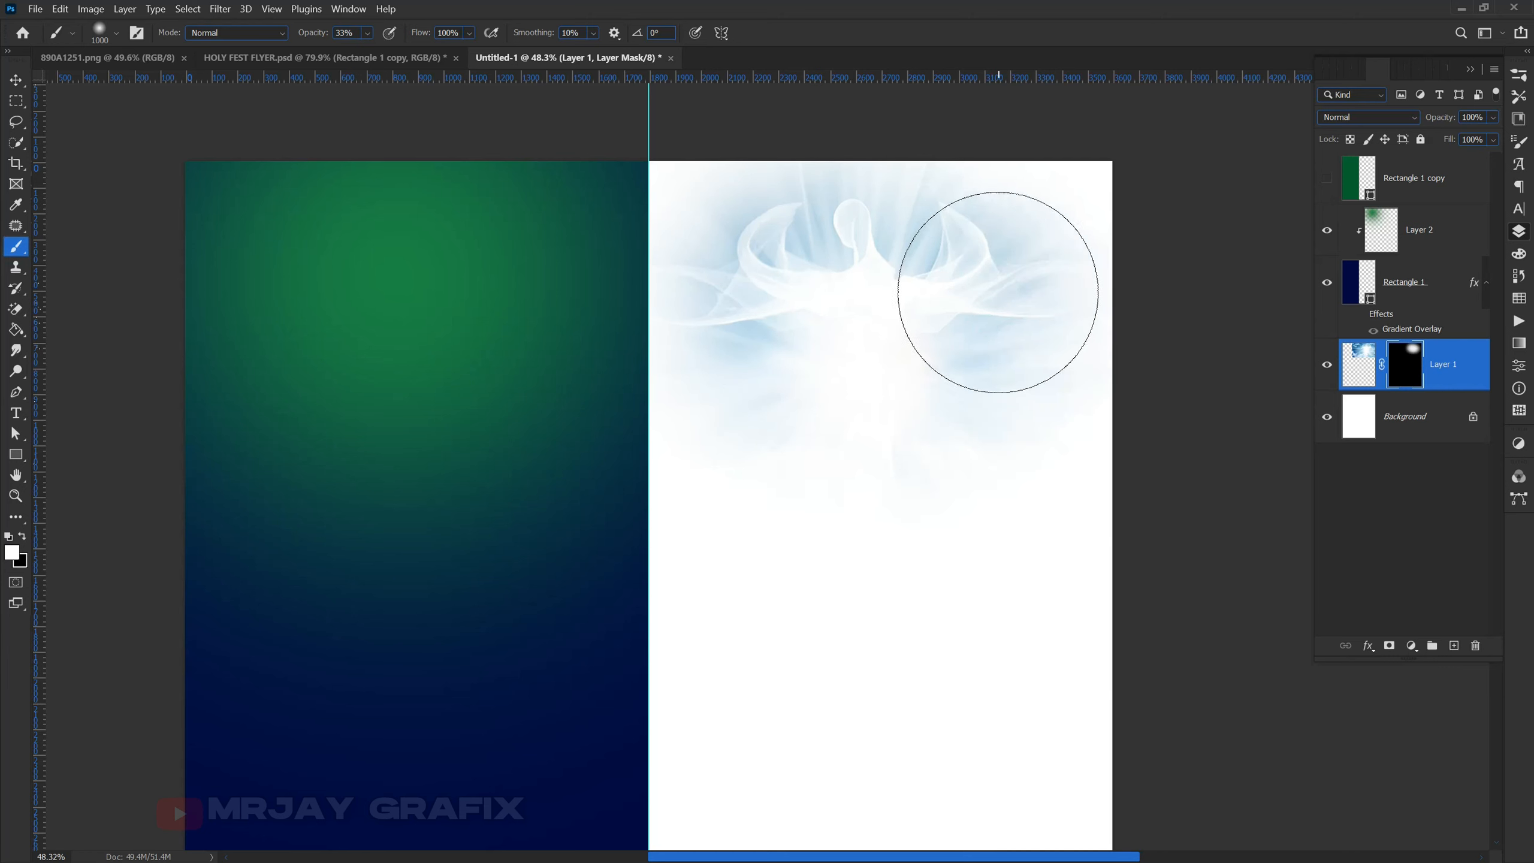
click(997, 293)
click(745, 302)
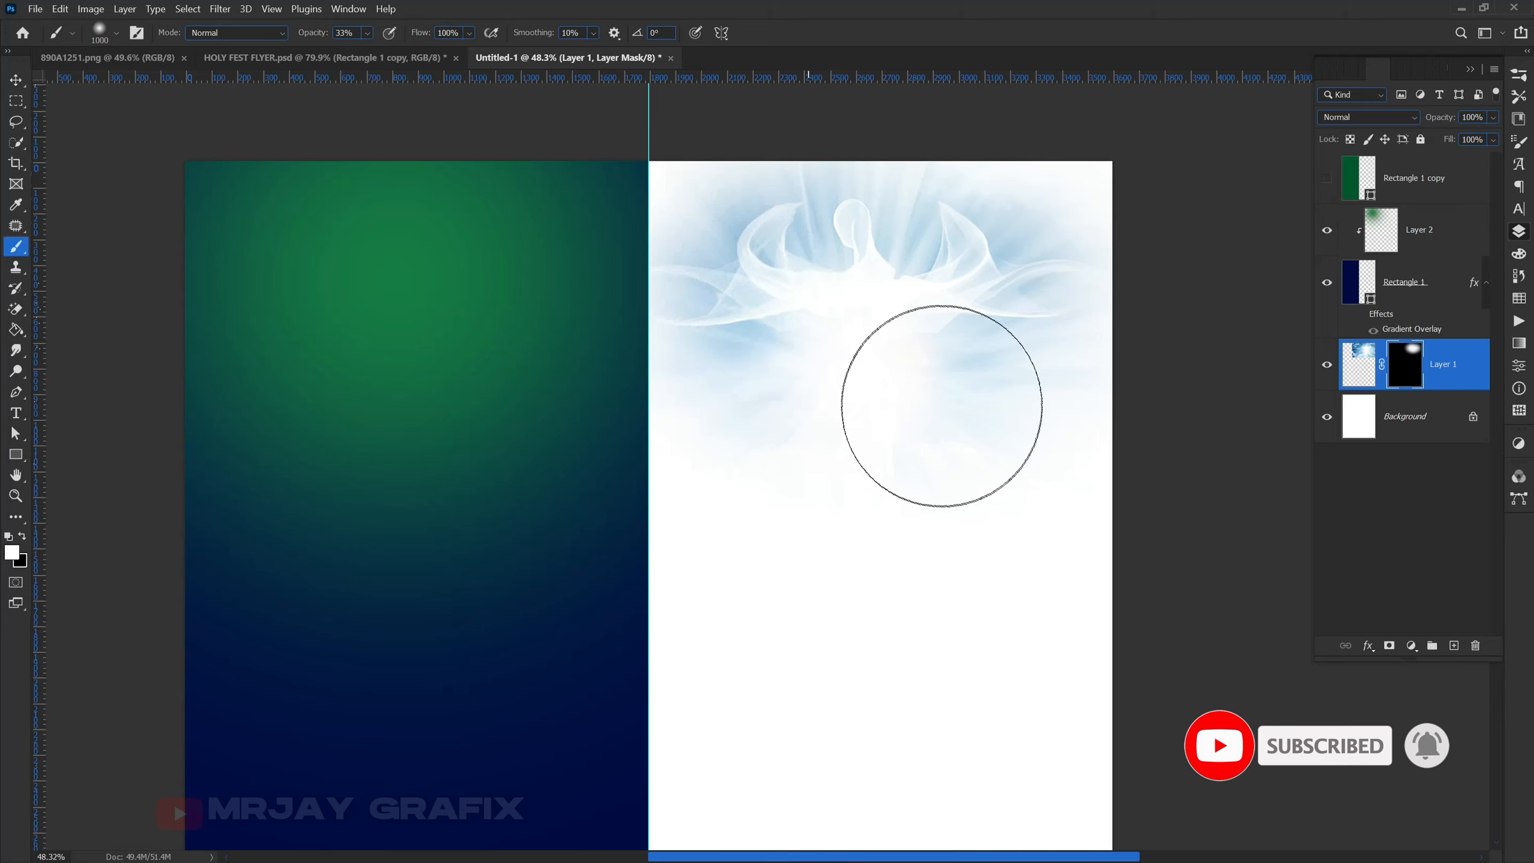
scroll(826, 377, down, 3)
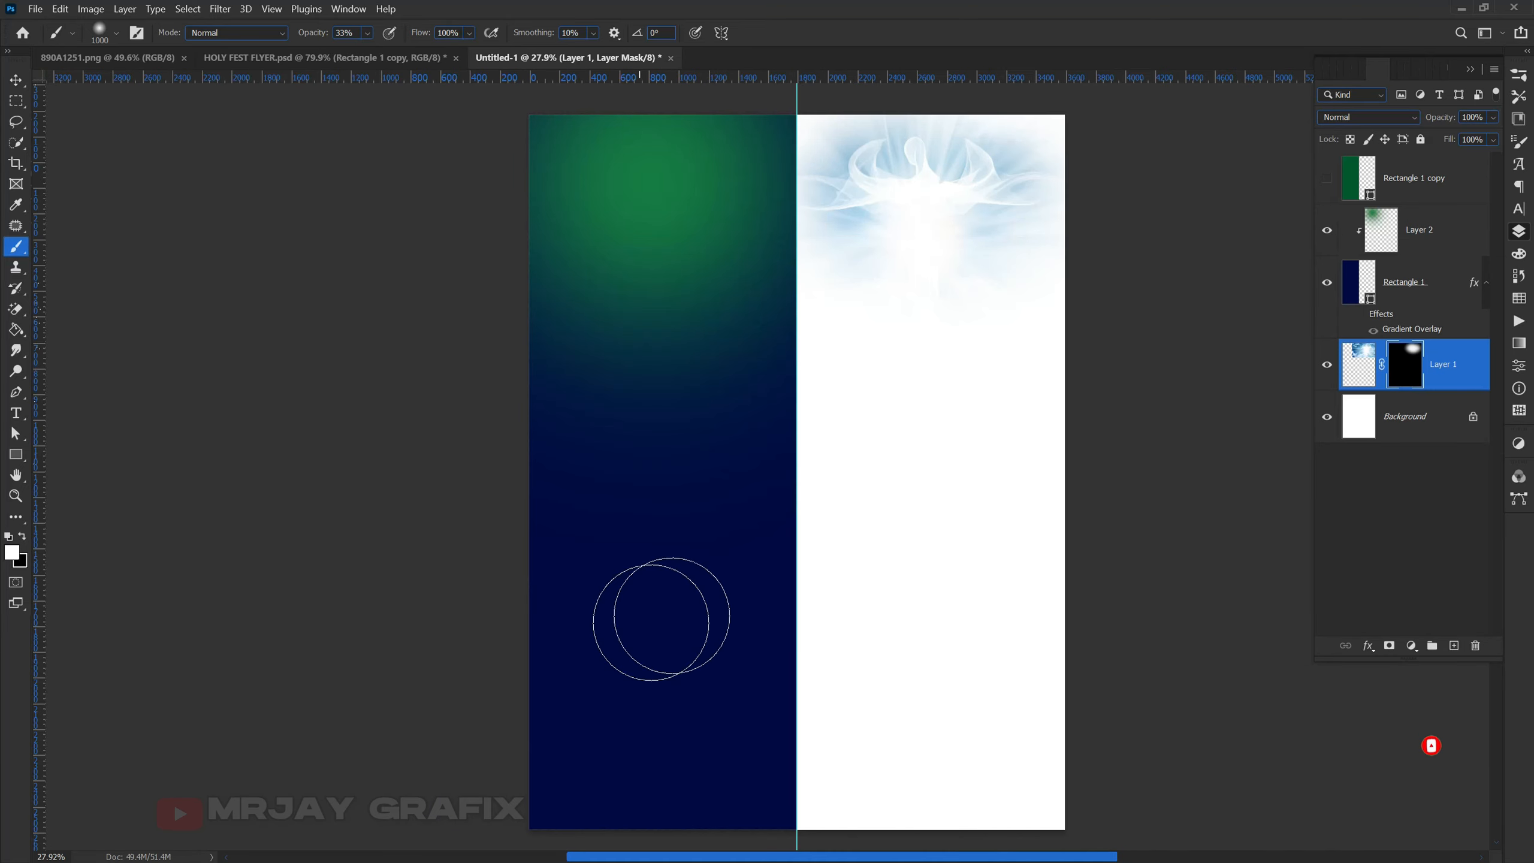
click(16, 79)
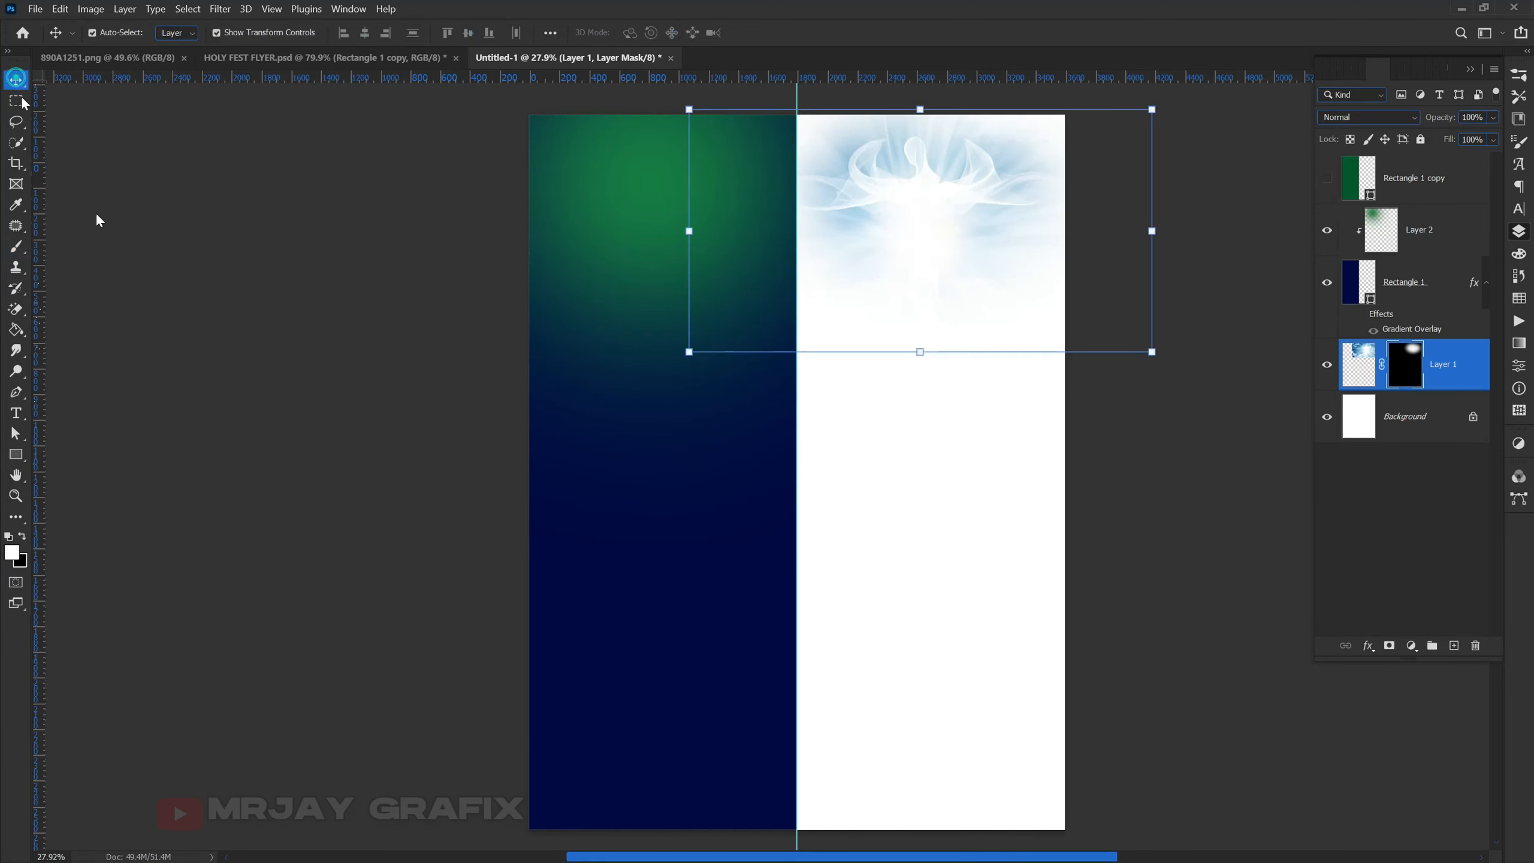
click(518, 426)
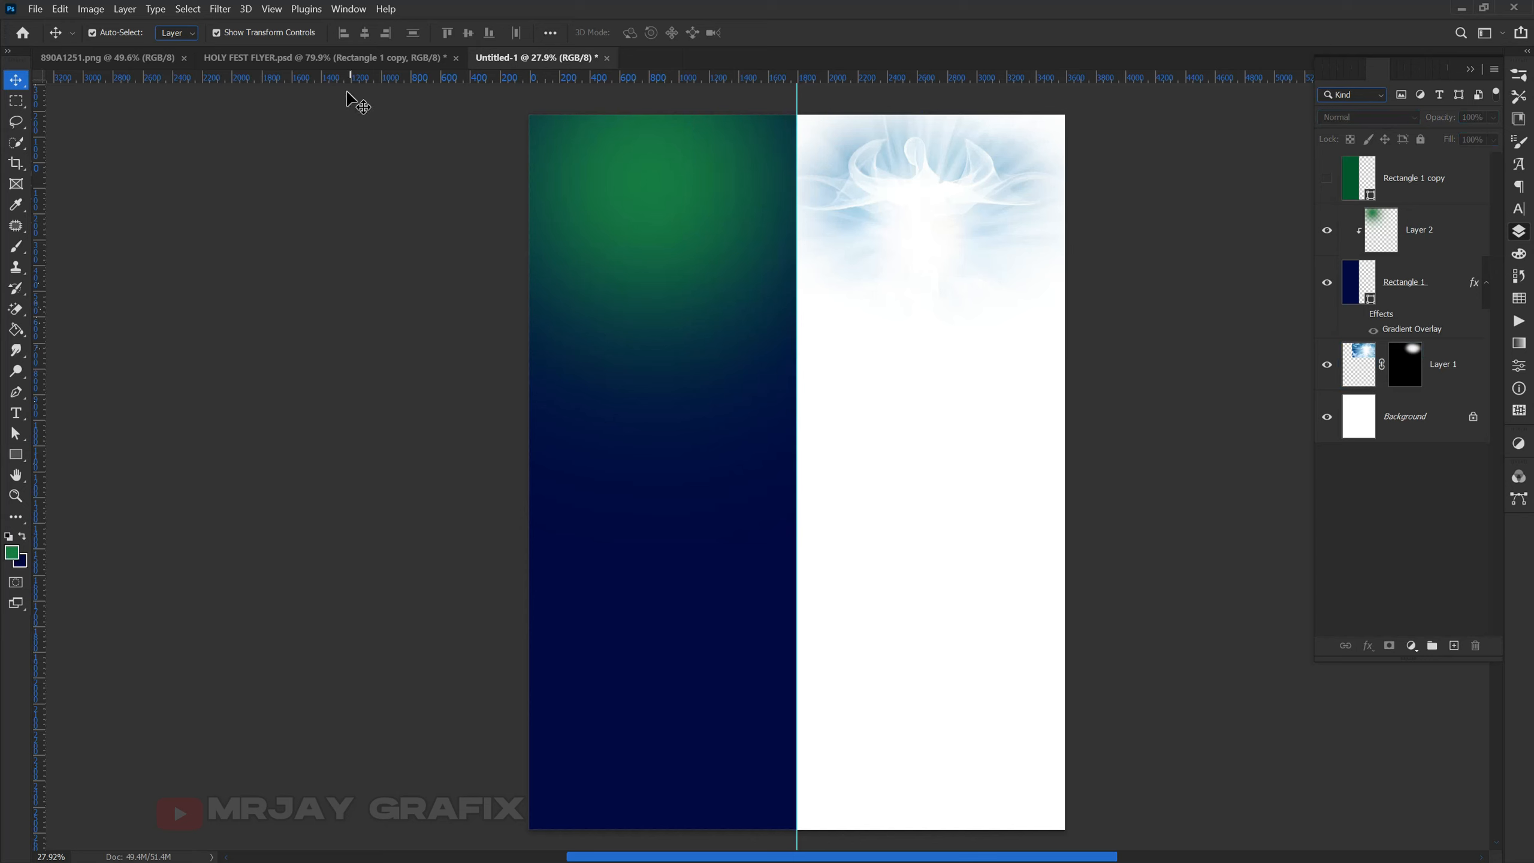
Copy the worshipping crowd photo from HOLY FEST FLYER.psd into Untitled-1 and place it over the navy rectangle's upper end.
click(318, 58)
drag(798, 531, 310, 184)
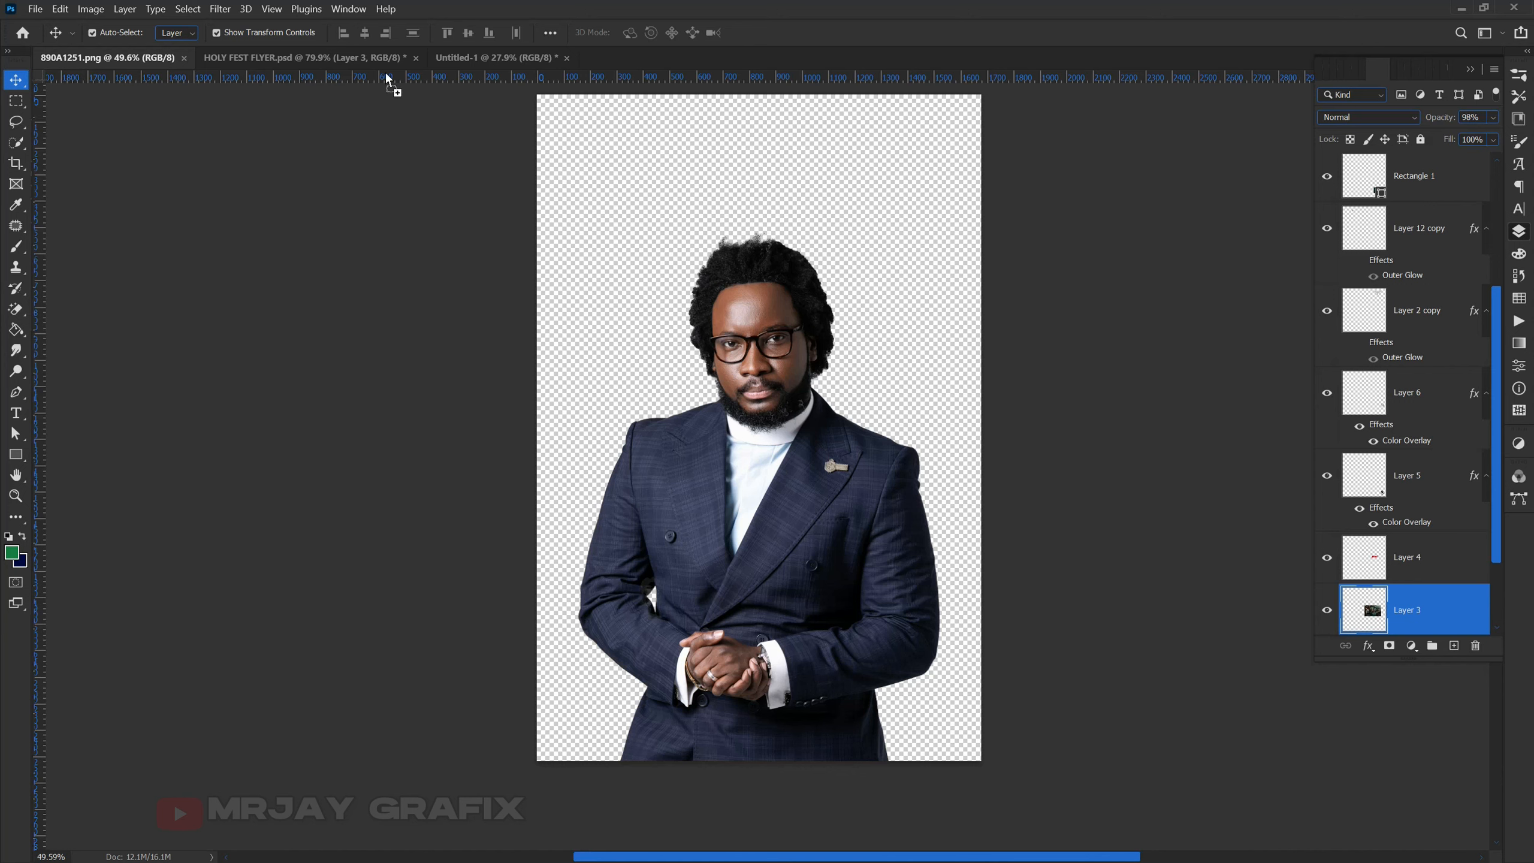
drag(476, 57, 807, 227)
drag(556, 226, 435, 240)
drag(588, 247, 632, 225)
key(Return)
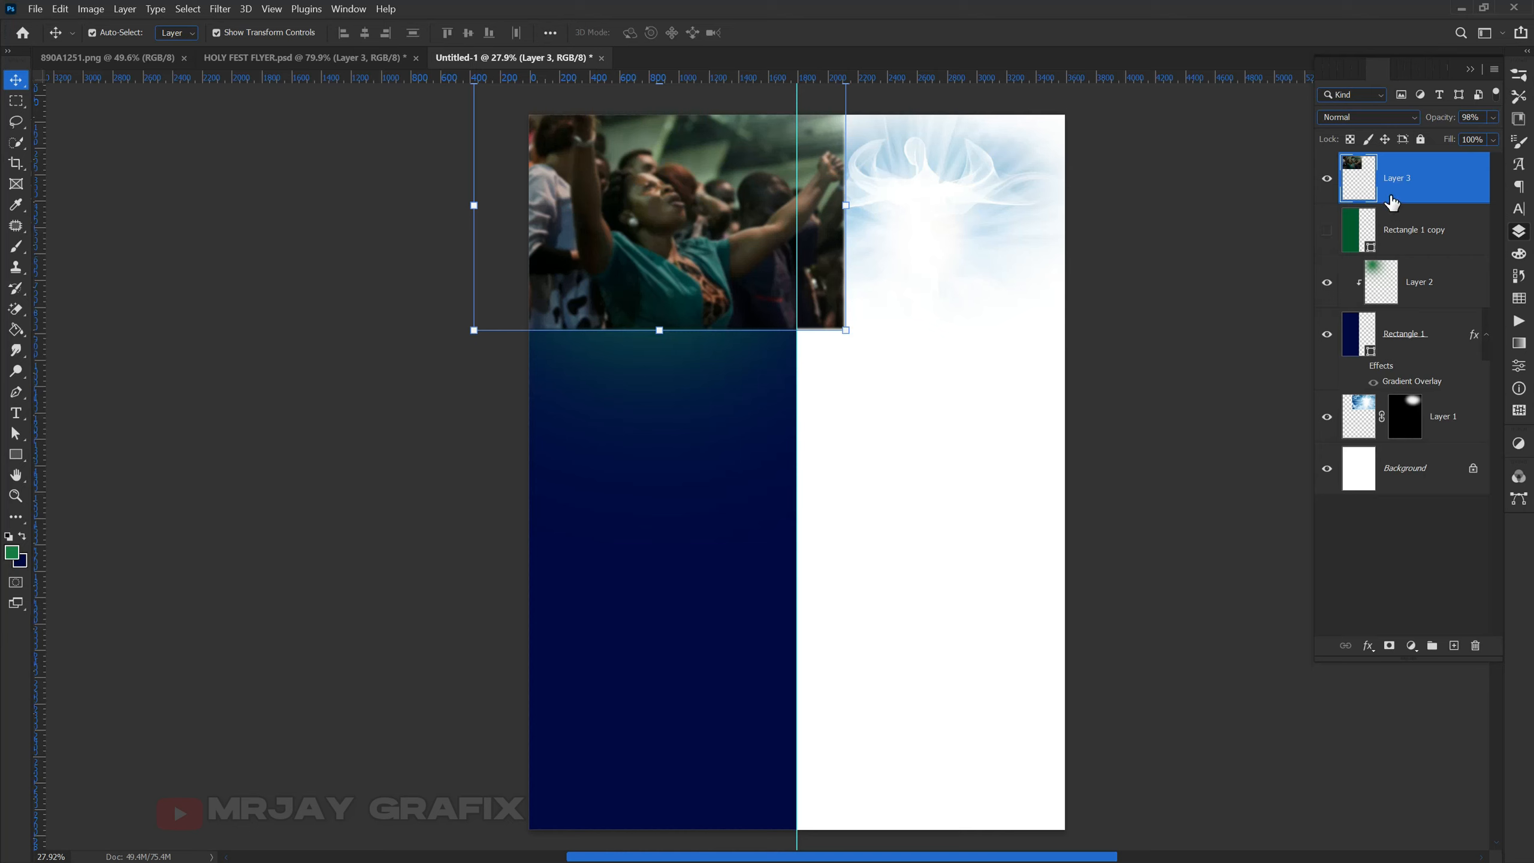
Clip the crowd photo to Rectangle 1 directly above Layer 2 and set its blending mode to Soft Light.
mouse_move(1394, 218)
mouse_down()
mouse_move(1393, 301)
mouse_move(1364, 217)
mouse_up()
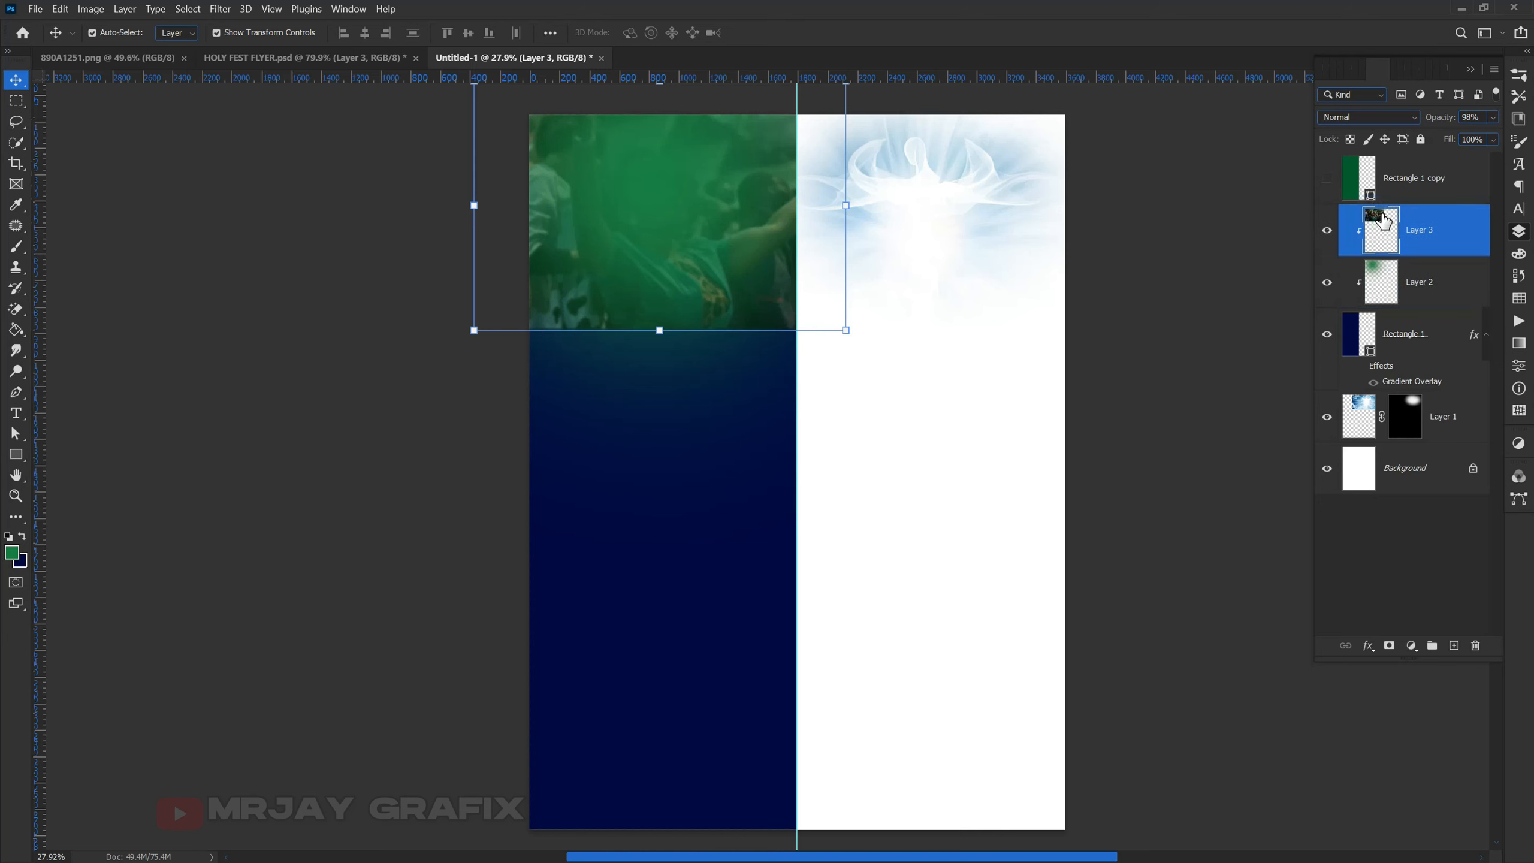
click(1378, 121)
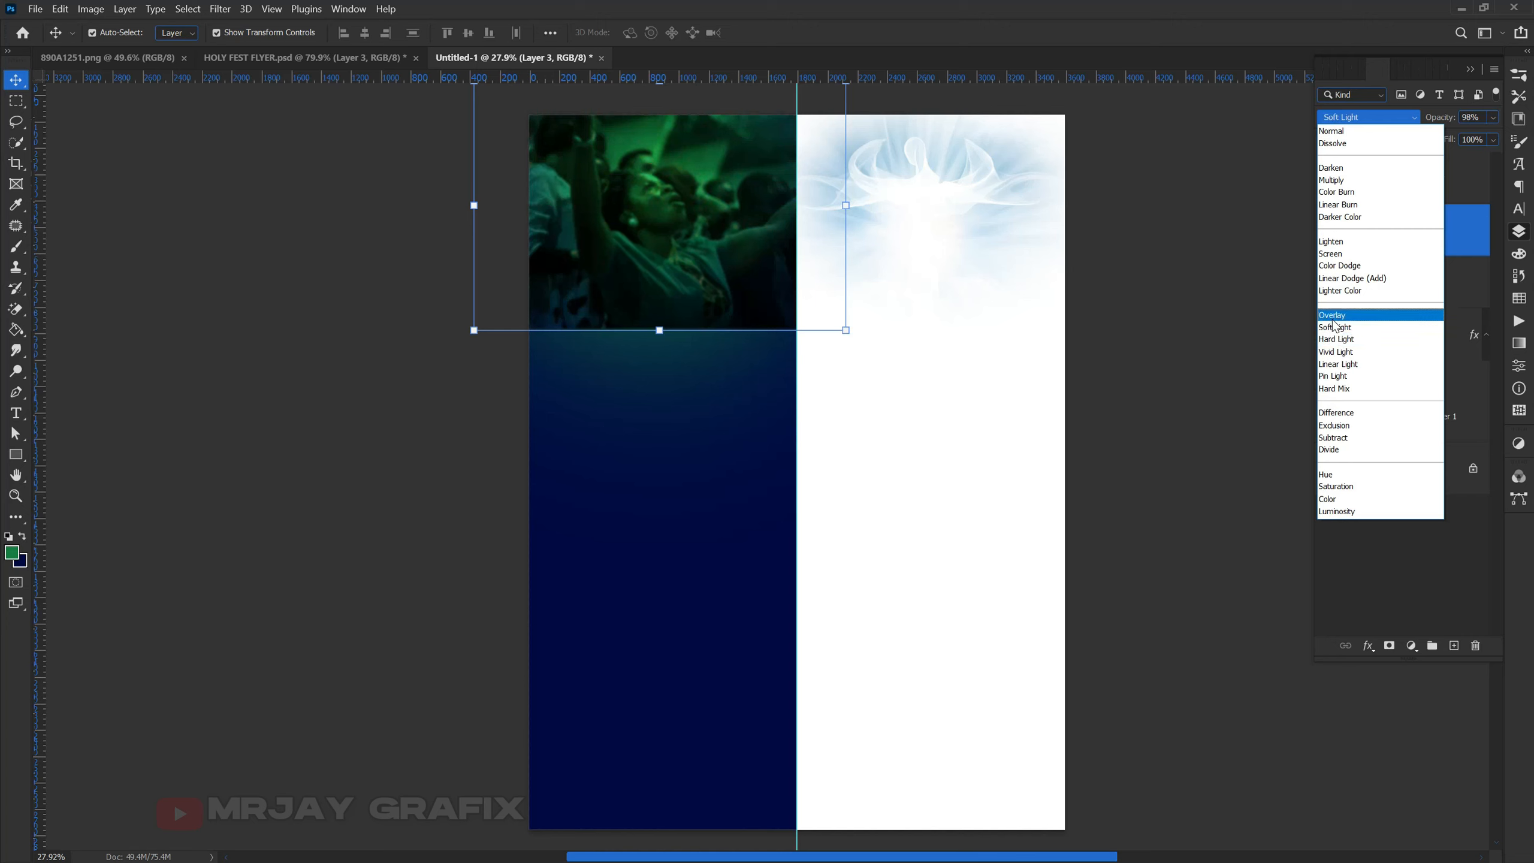
click(1334, 327)
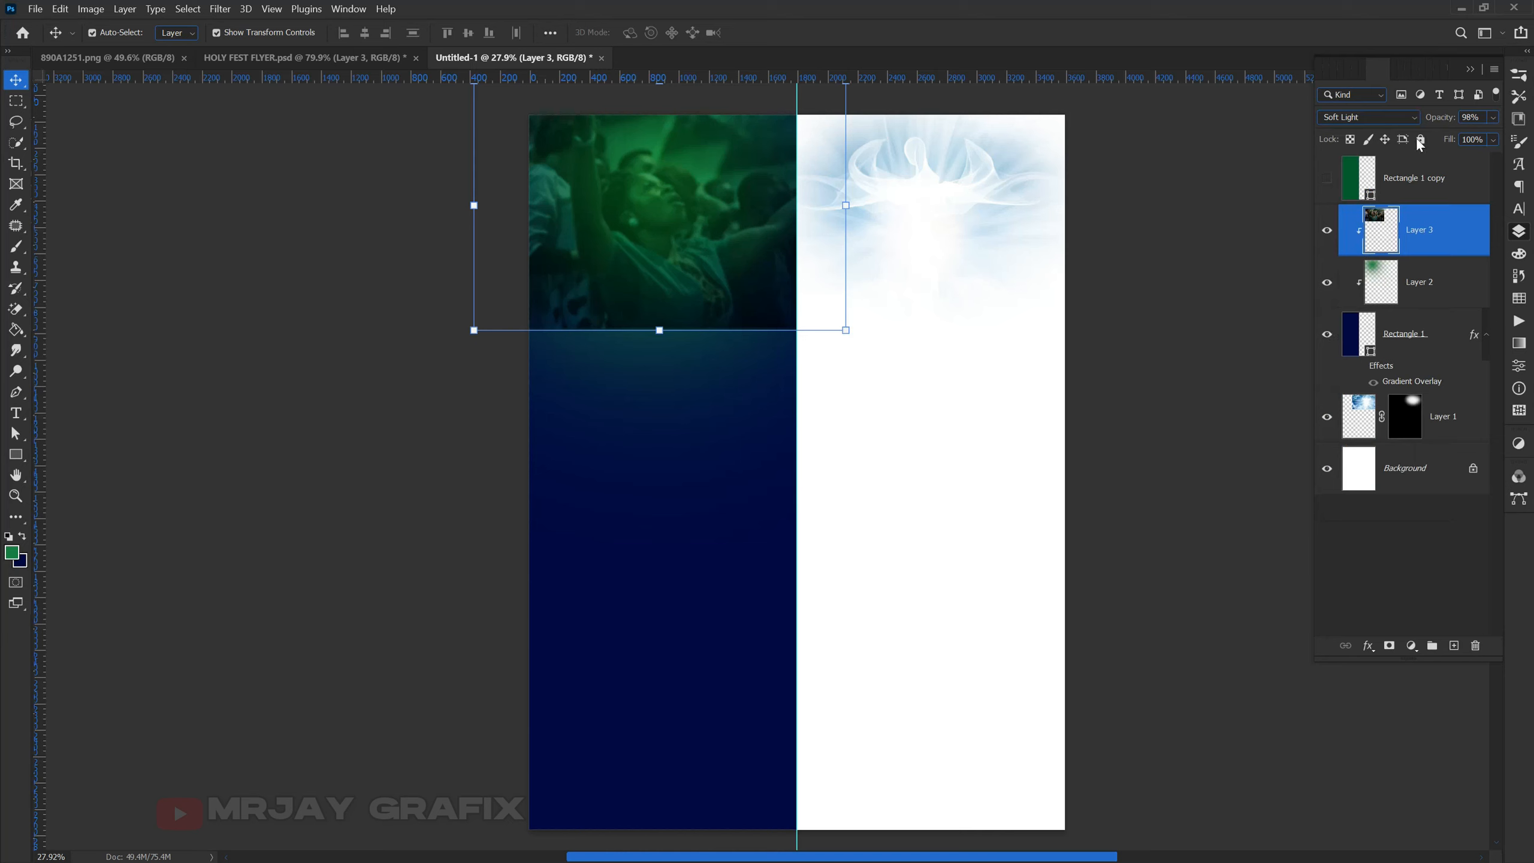
Lower the crowd photo layer's opacity to 31% and add a layer mask to it.
drag(1445, 123, 1399, 123)
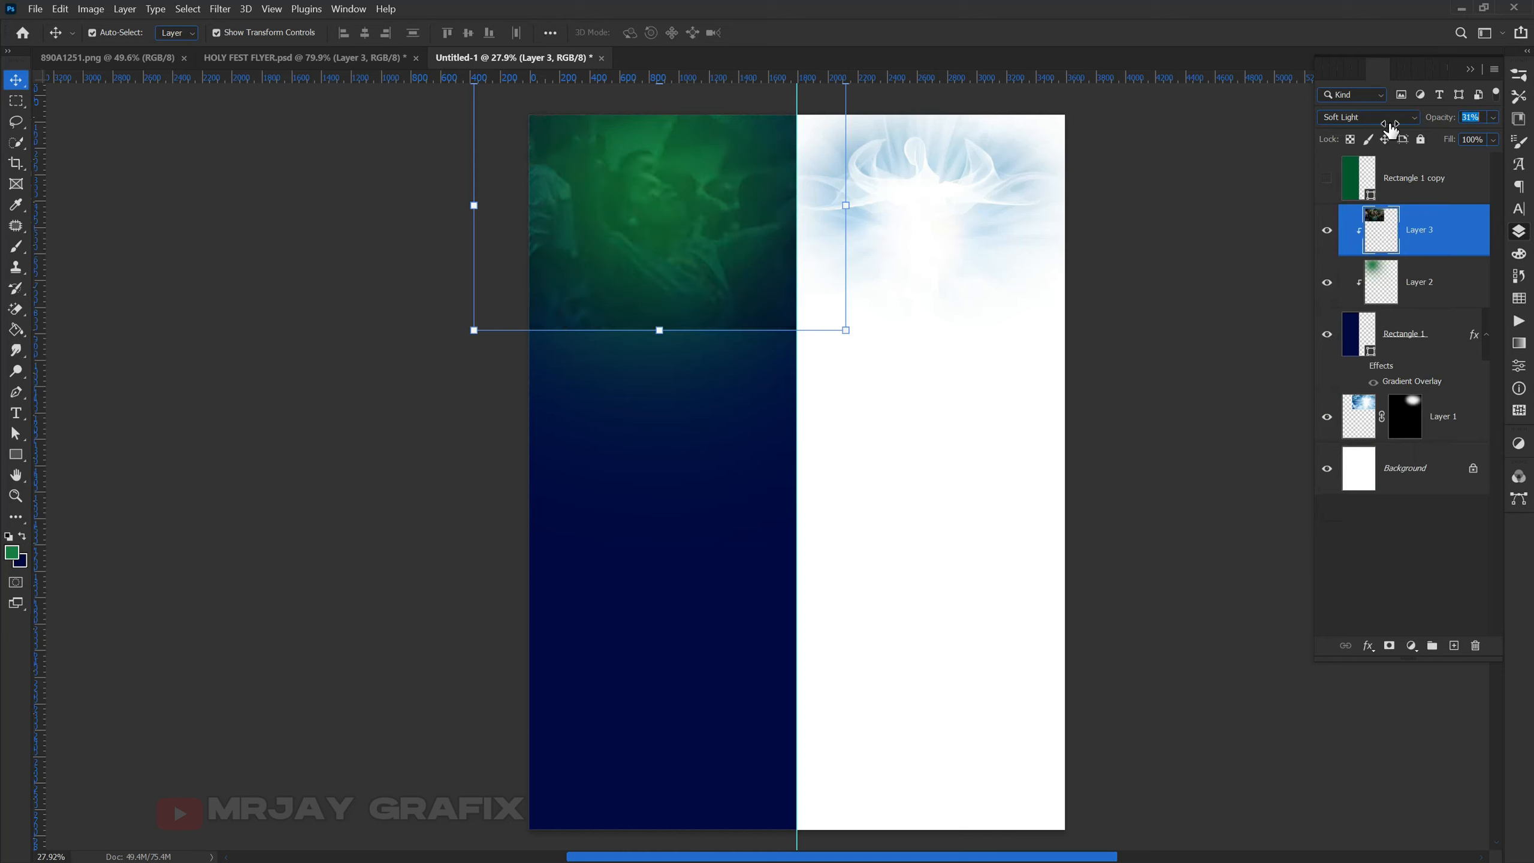
click(1388, 647)
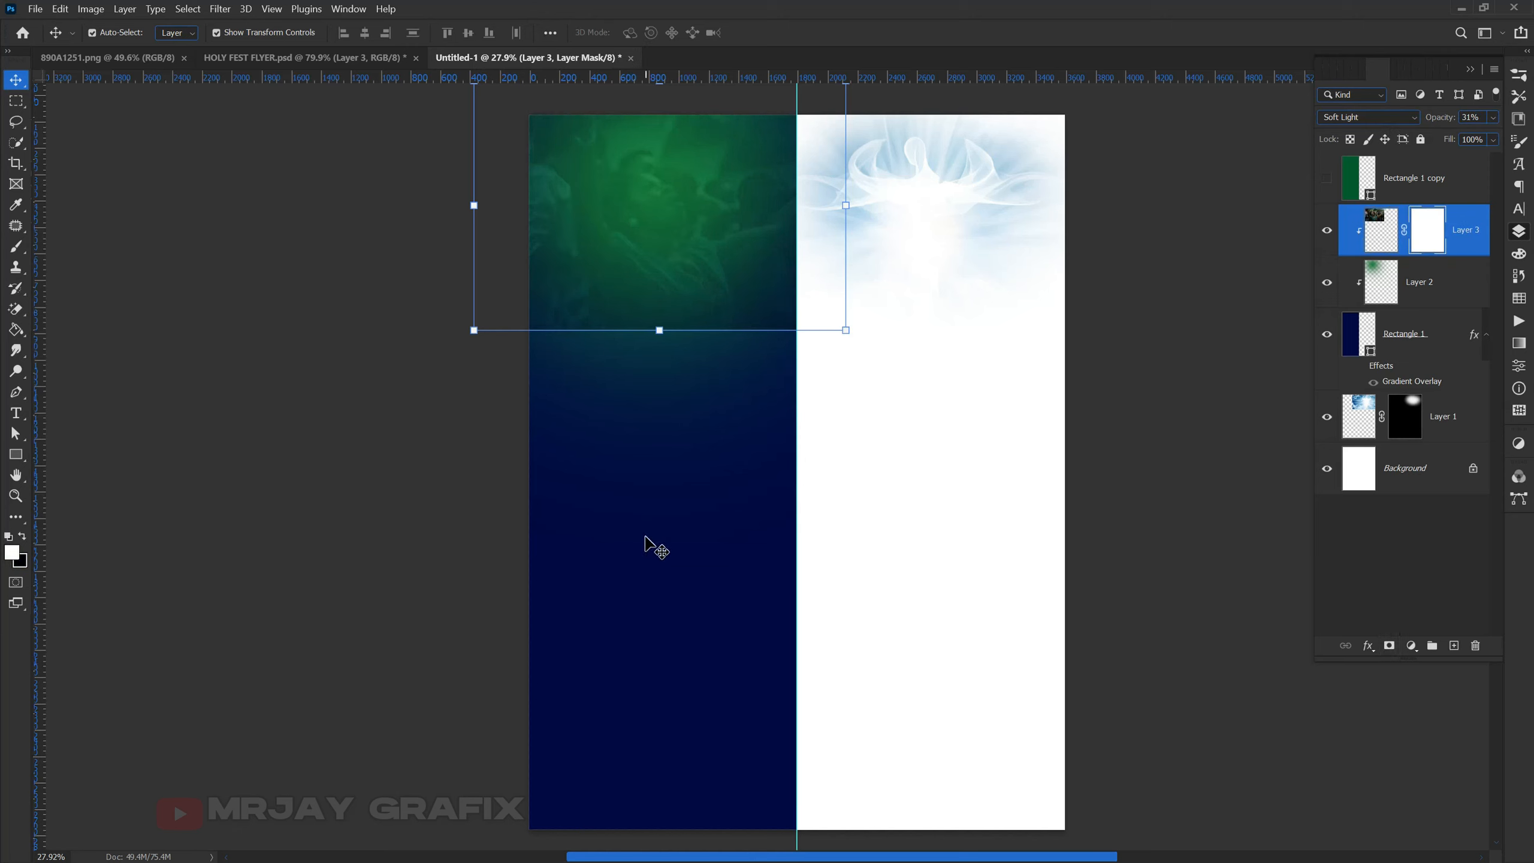
Paint black on Layer 3's mask with a 1500 px brush at 100% opacity to fade the crowd photo's lower edge.
key(b)
key(bracketright)
key(bracketright)
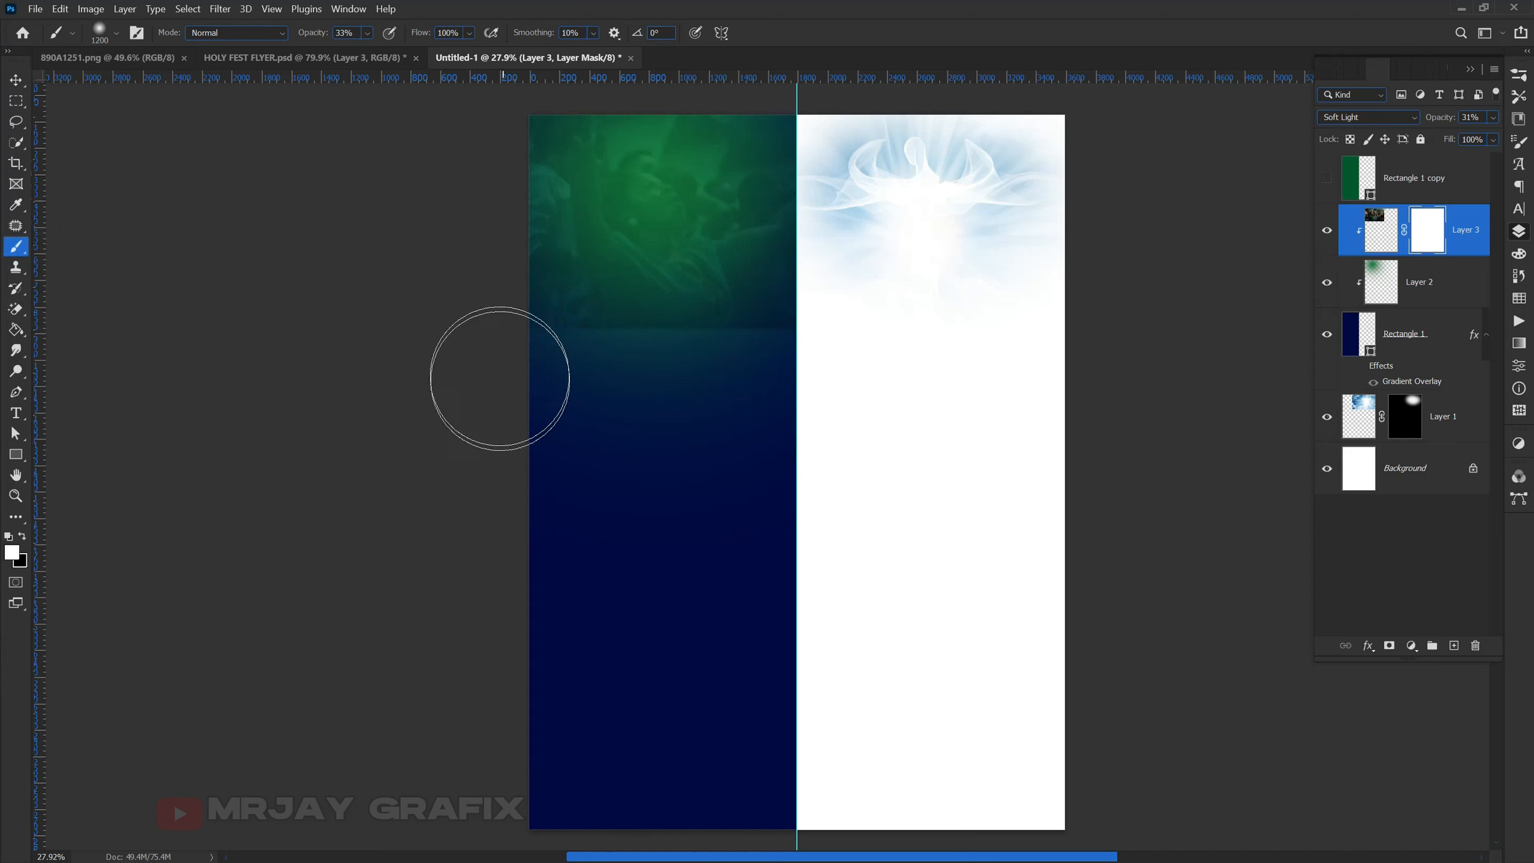
key(bracketright)
key(bracketright)
key(bracketright)
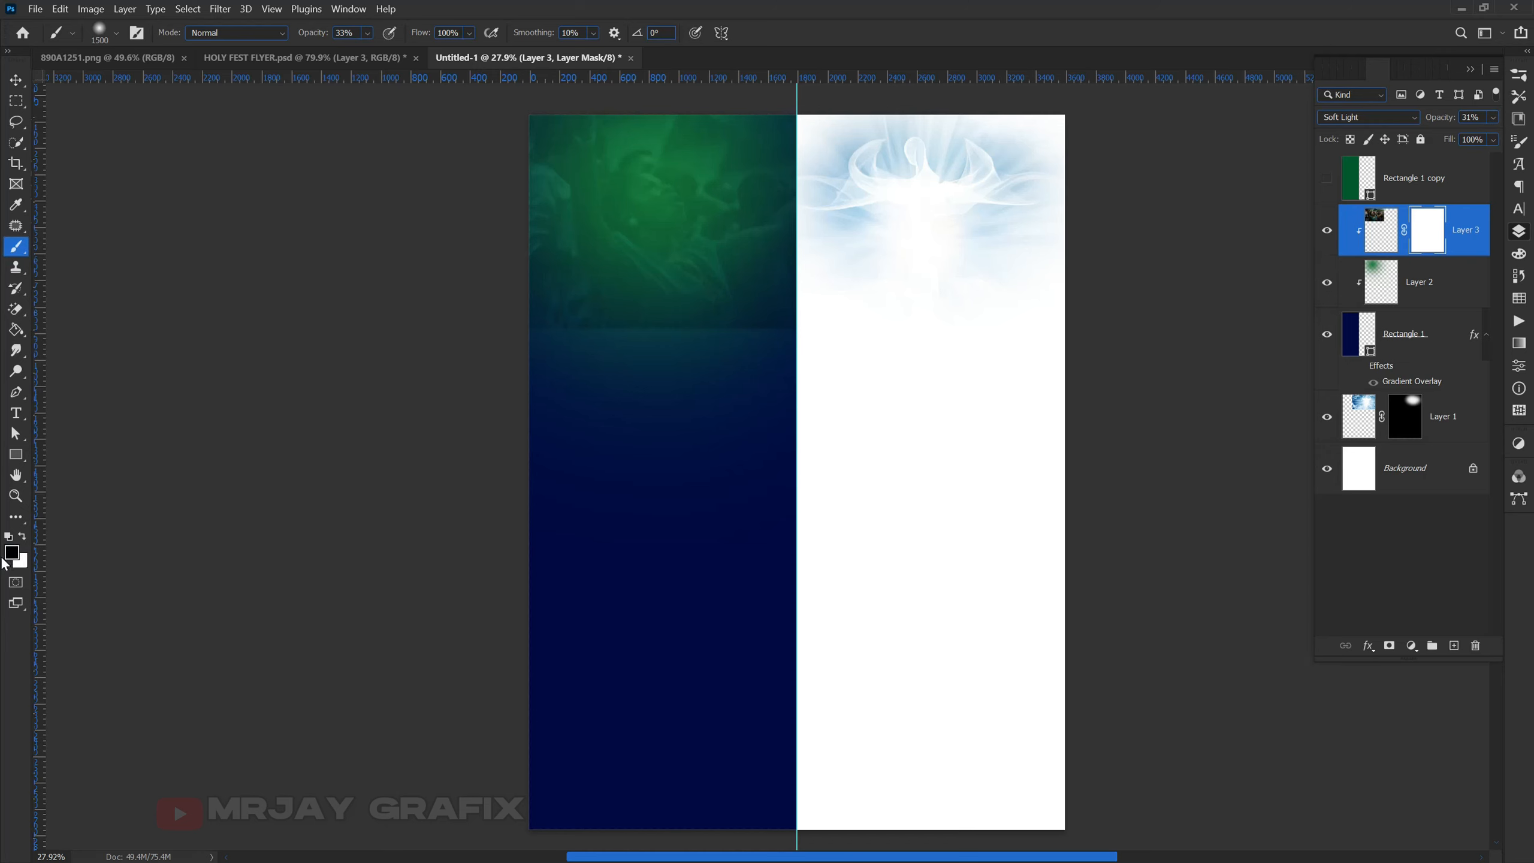
mouse_move(477, 393)
mouse_down()
mouse_move(801, 378)
mouse_move(495, 386)
mouse_up()
drag(318, 38, 695, 81)
mouse_move(536, 391)
mouse_down()
mouse_move(796, 380)
mouse_move(517, 385)
mouse_move(765, 411)
mouse_up()
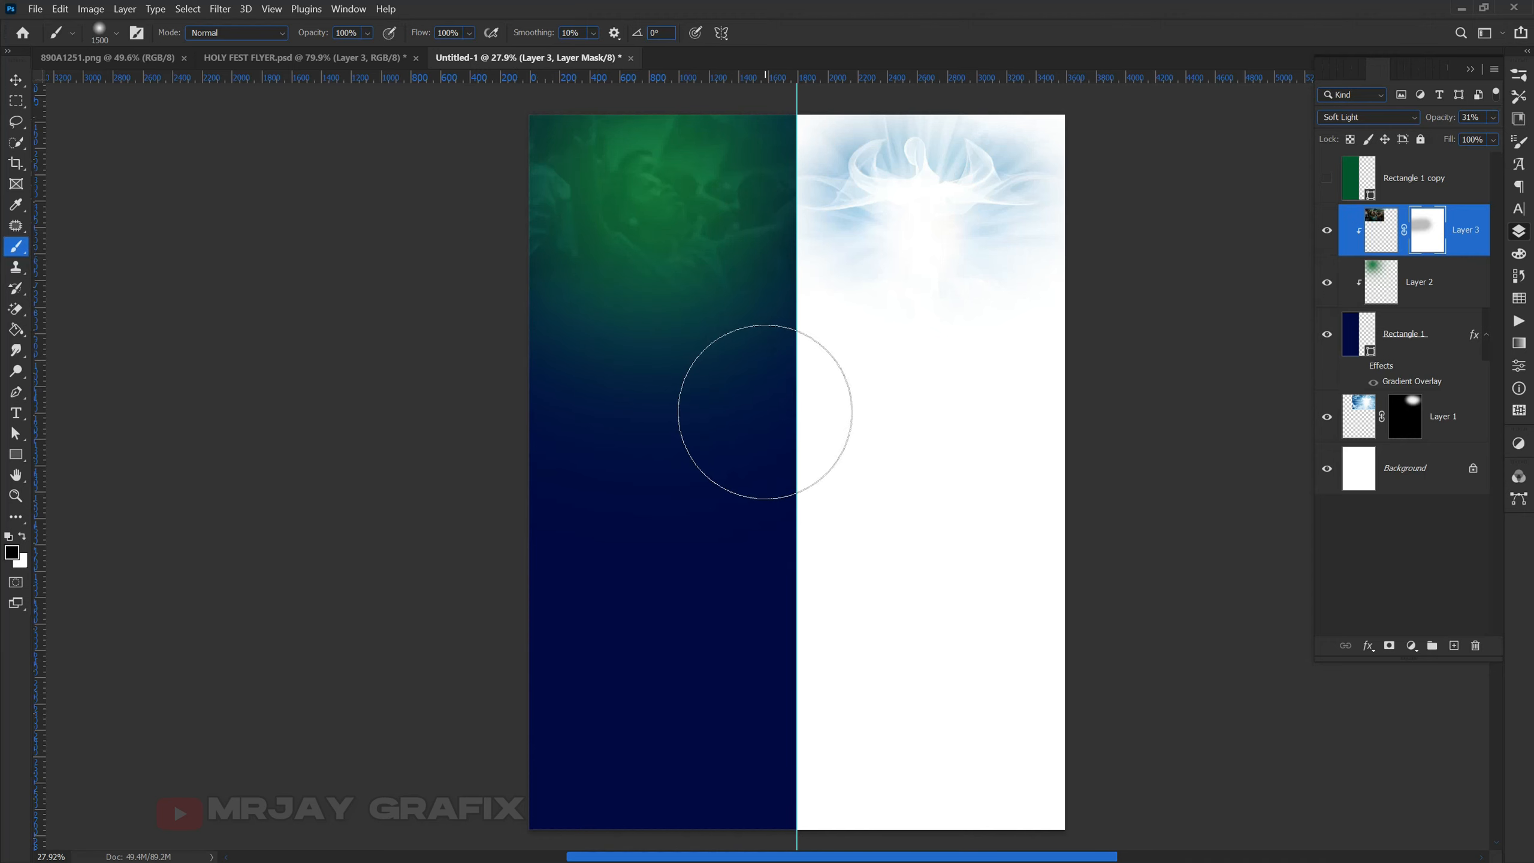
click(16, 79)
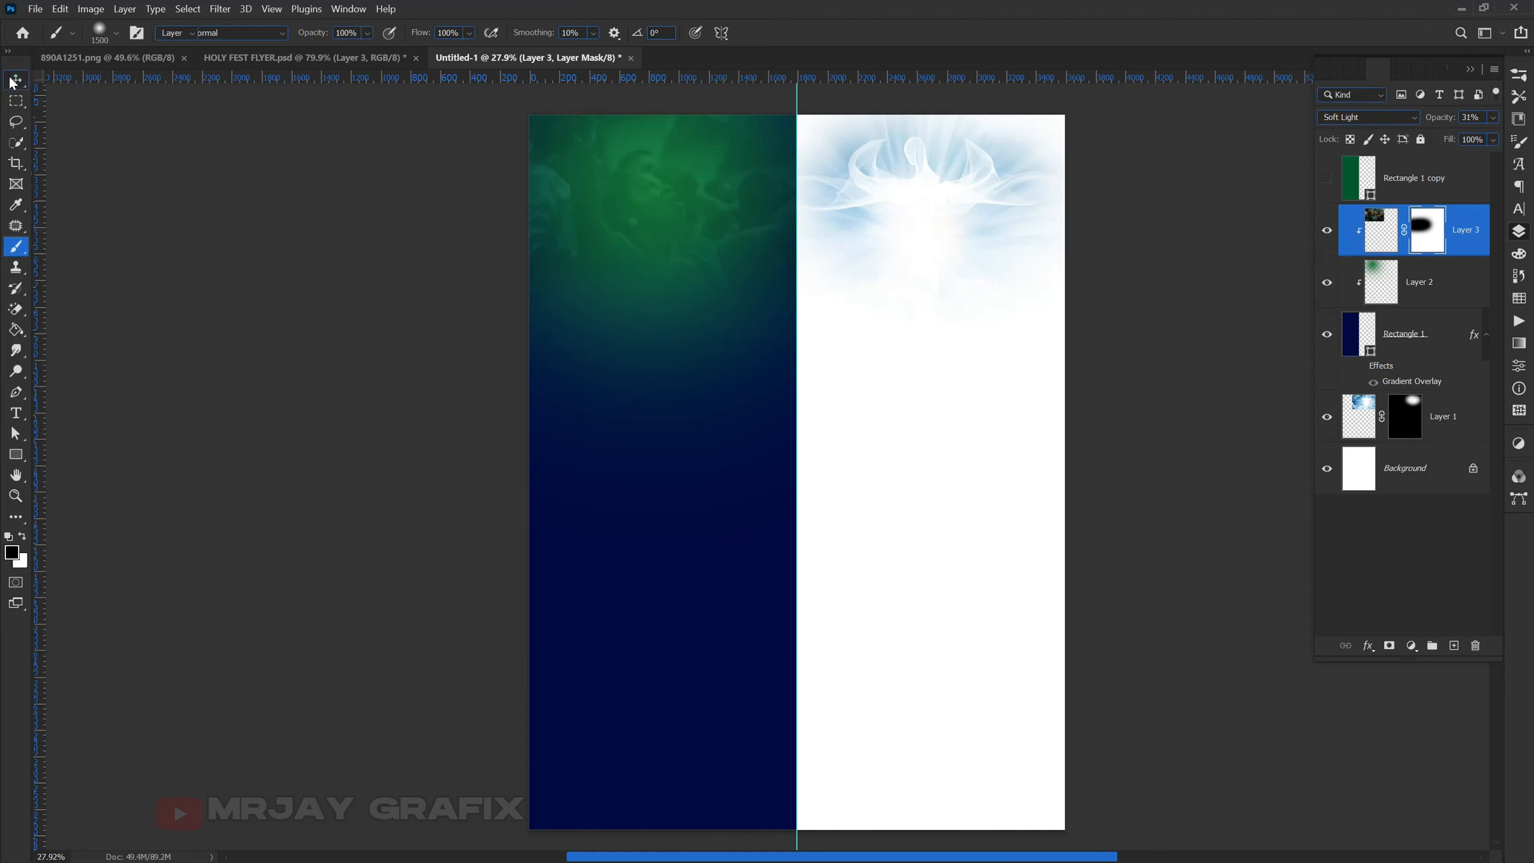
Hide and show Layer 2 to compare the navy panel with and without its green glow.
click(1324, 288)
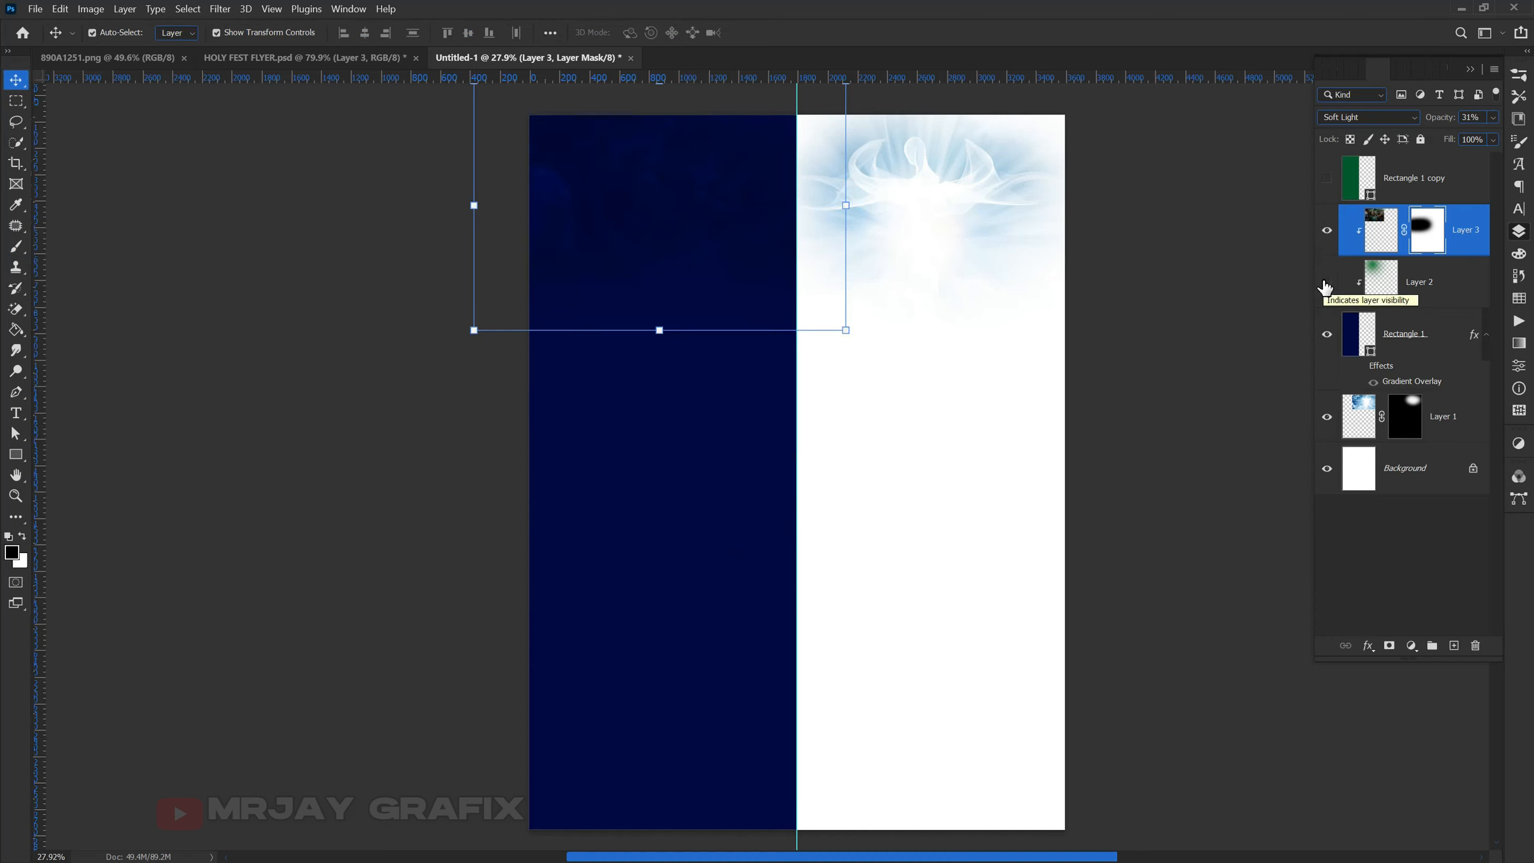
click(1324, 288)
click(237, 458)
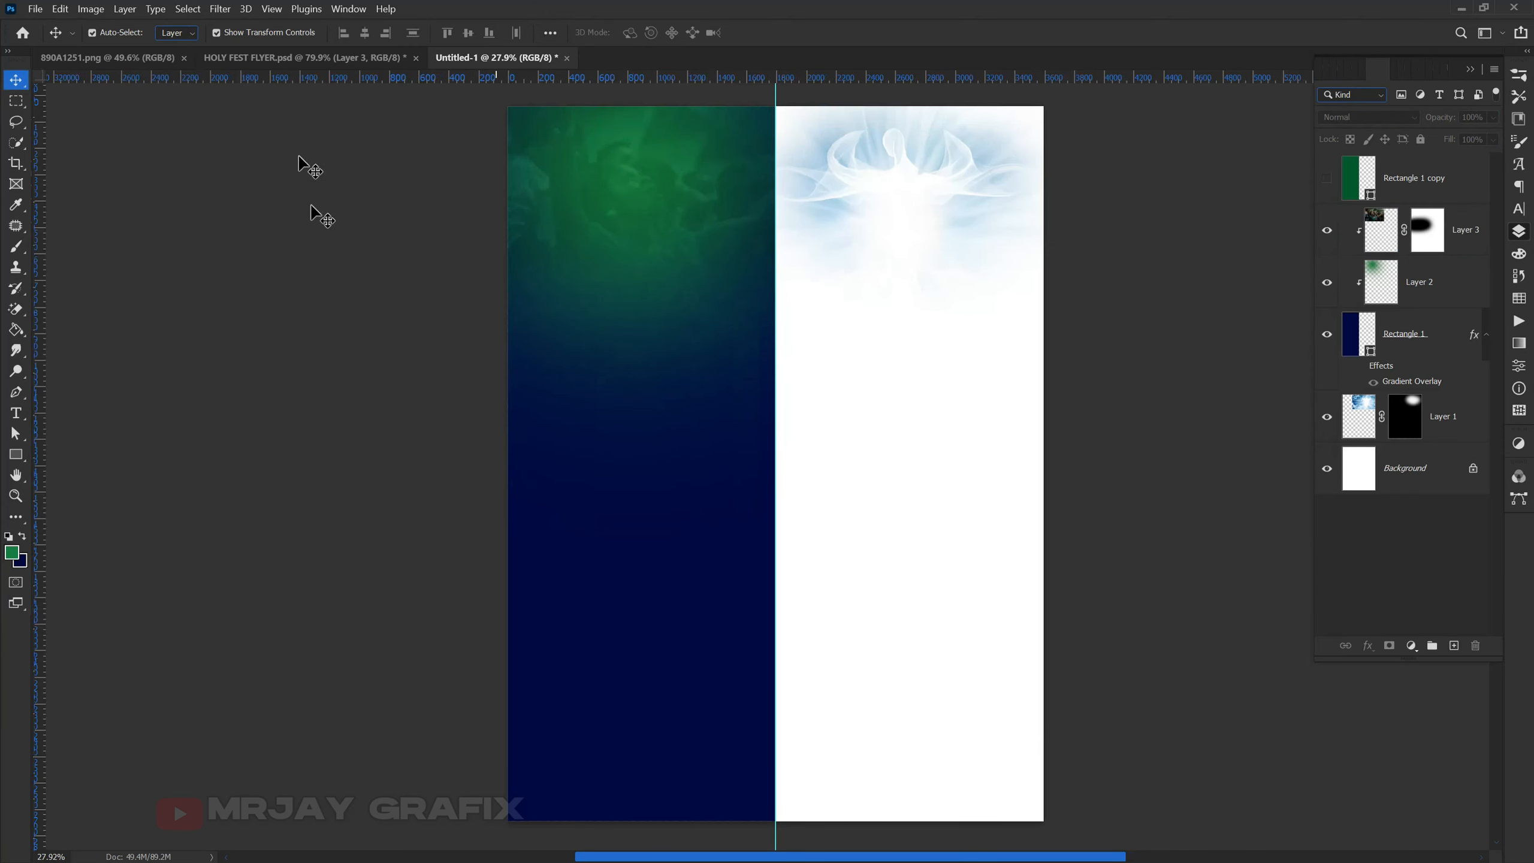
Copy a white dove from HOLY FEST FLYER.psd into Untitled-1 and place it near the navy panel's upper end.
click(284, 58)
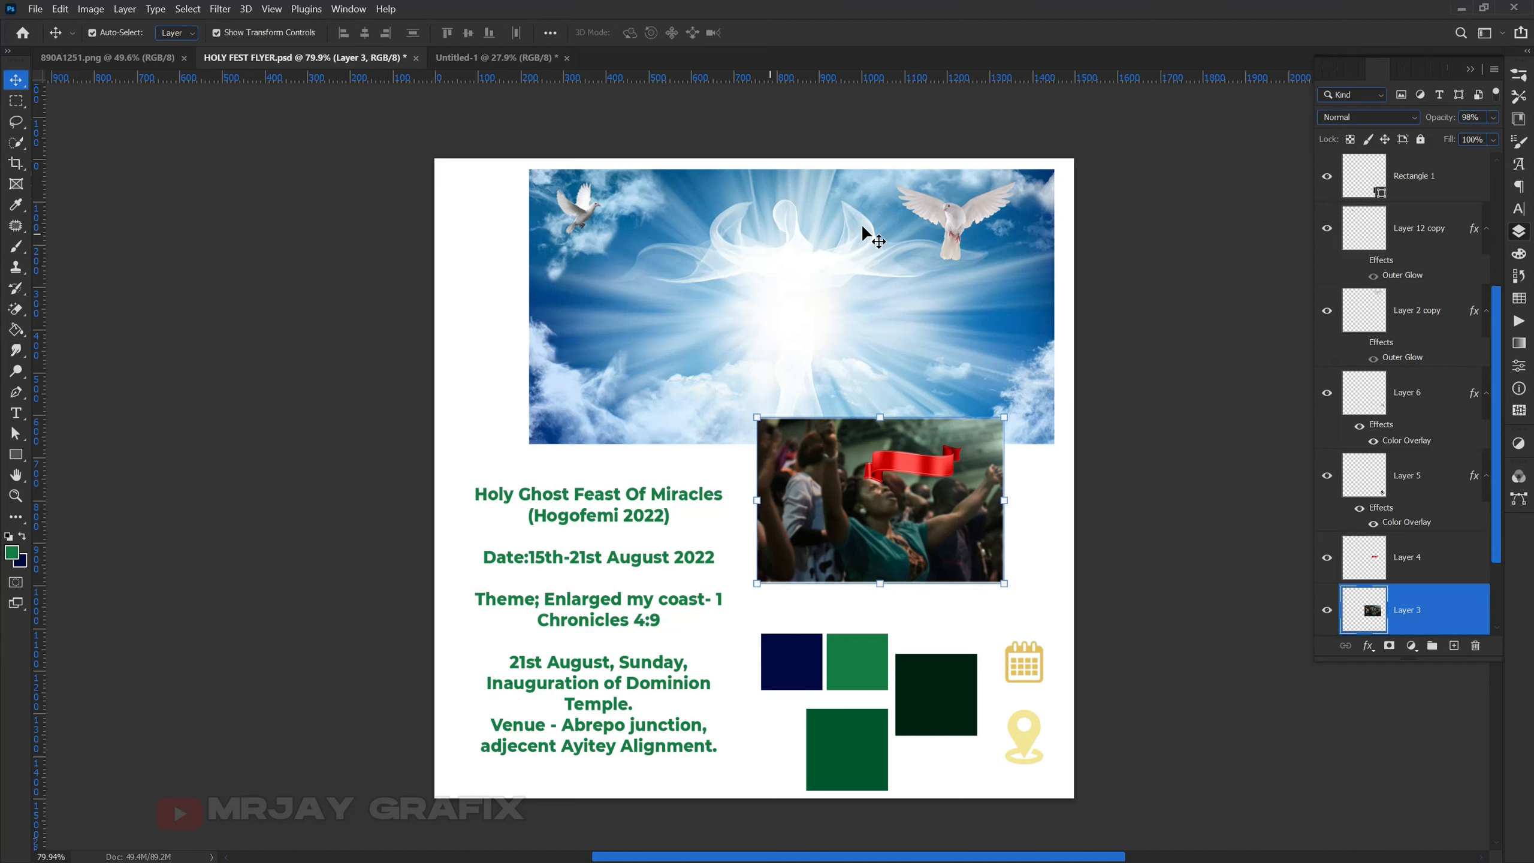
drag(584, 223, 571, 154)
key(Return)
Copy the line "Holy Ghost Feast Of Miracles" from the text block in HOLY FEST FLYER.psd and delete it there.
click(401, 59)
click(535, 582)
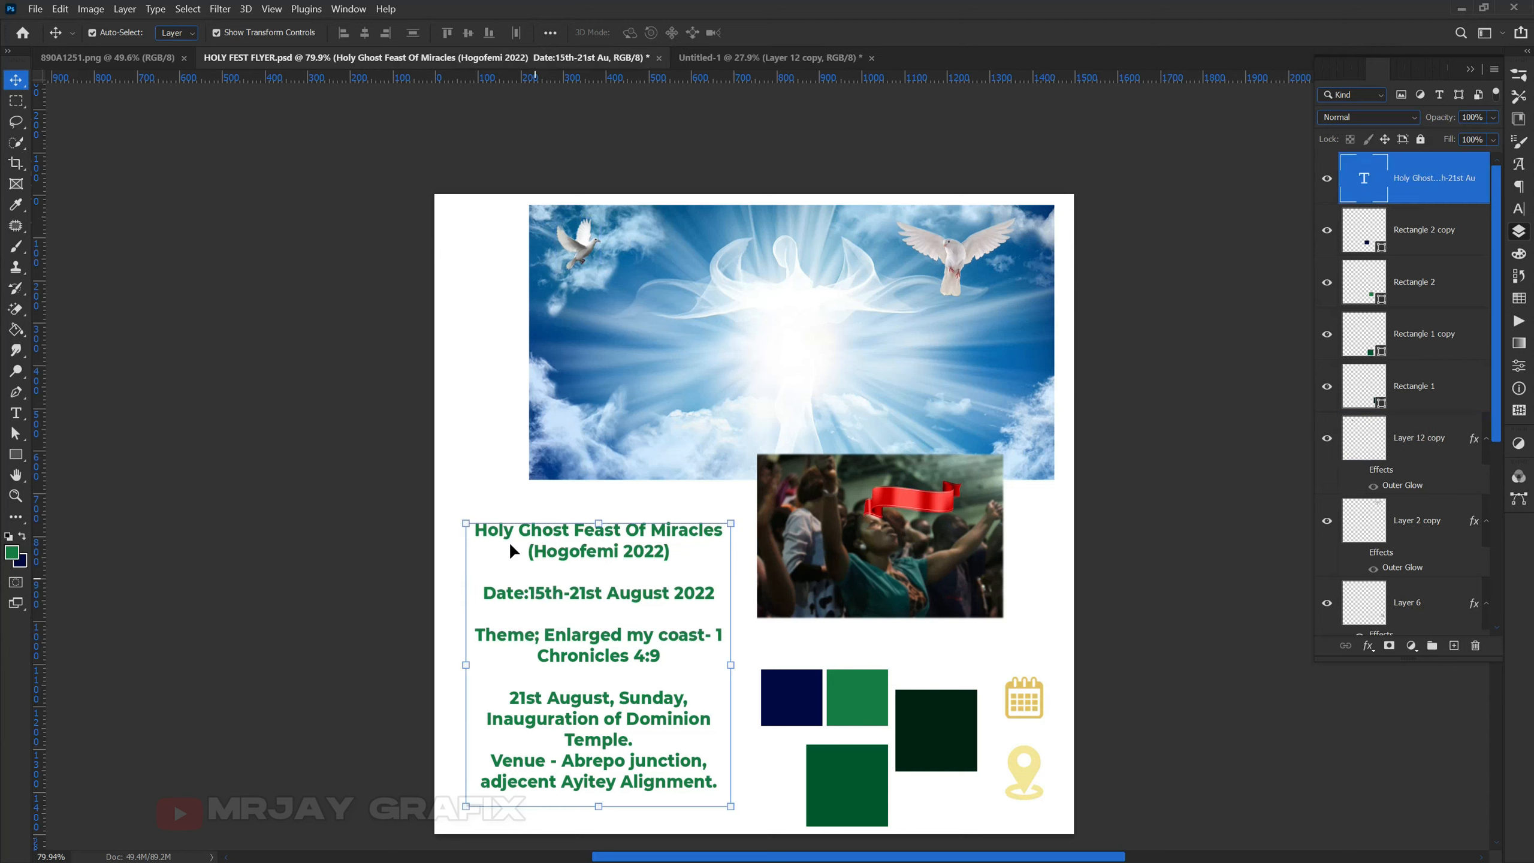
double_click(501, 535)
click(475, 529)
drag(475, 529, 740, 518)
key(ctrl+c)
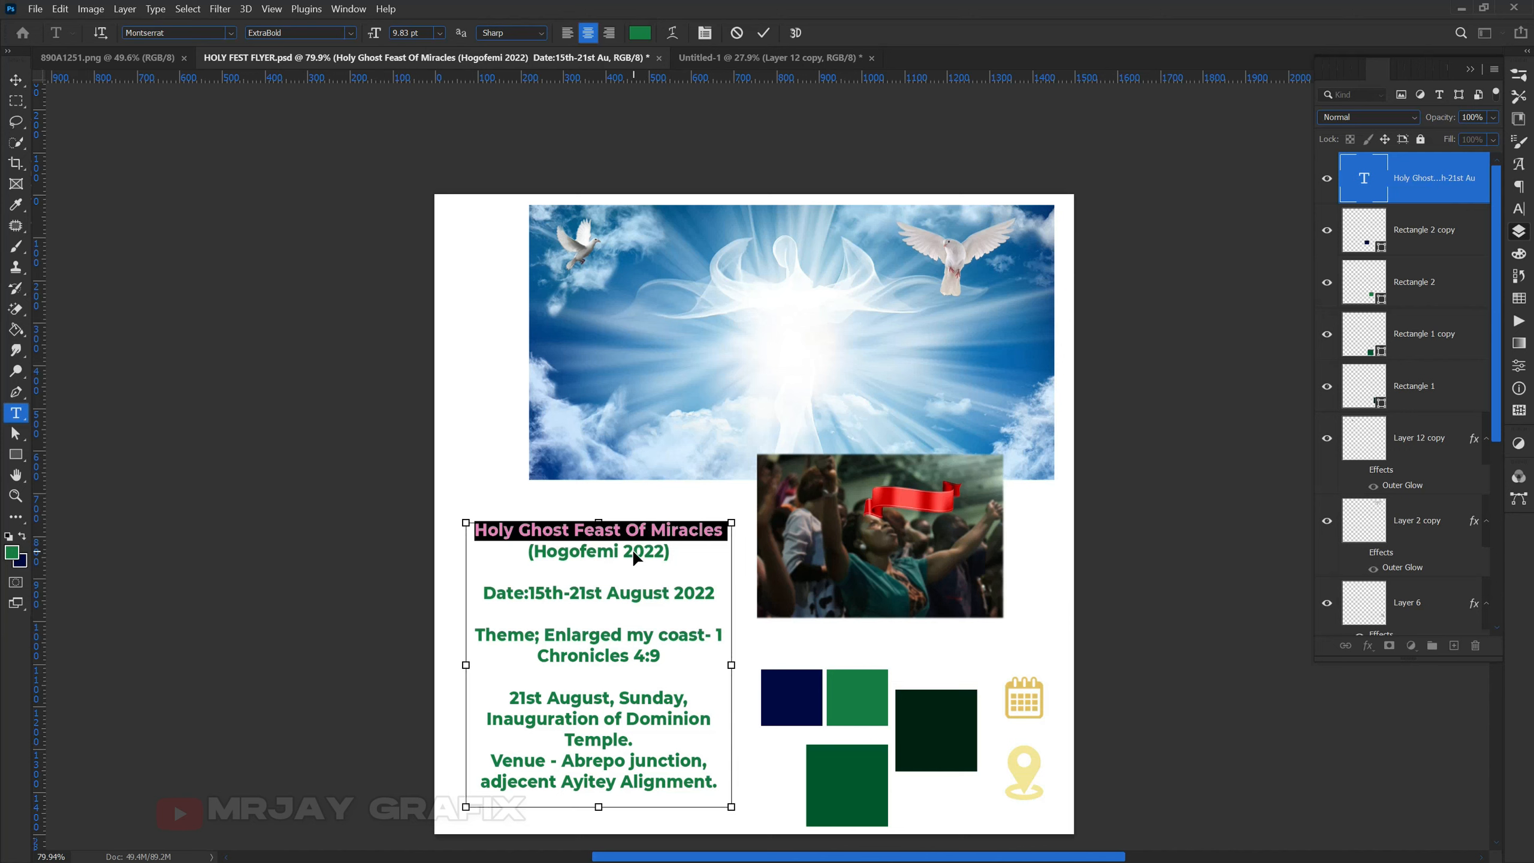
key(Delete)
key(Delete)
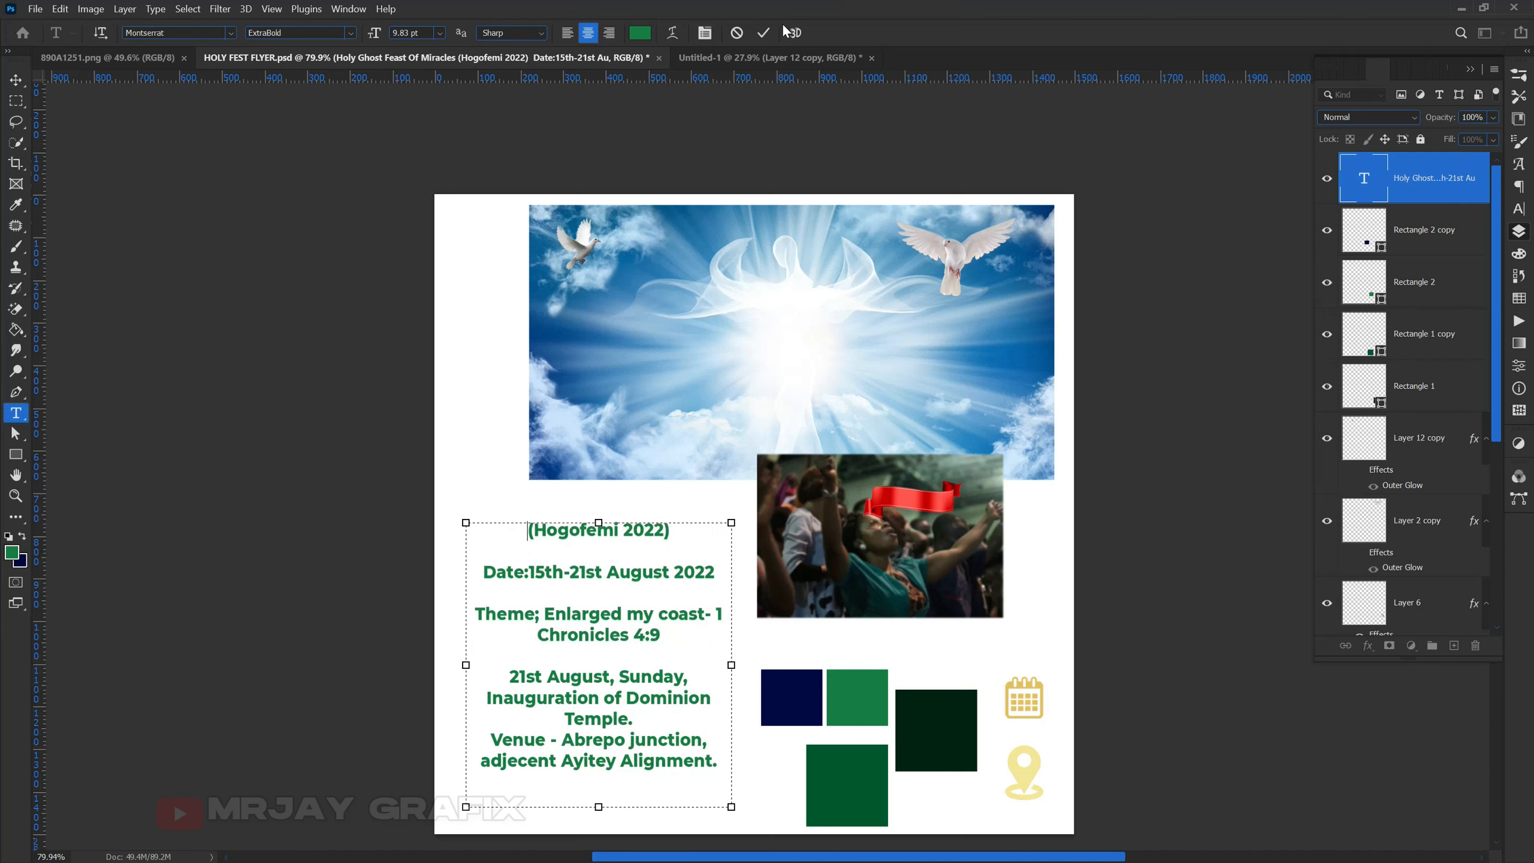
click(765, 34)
key(v)
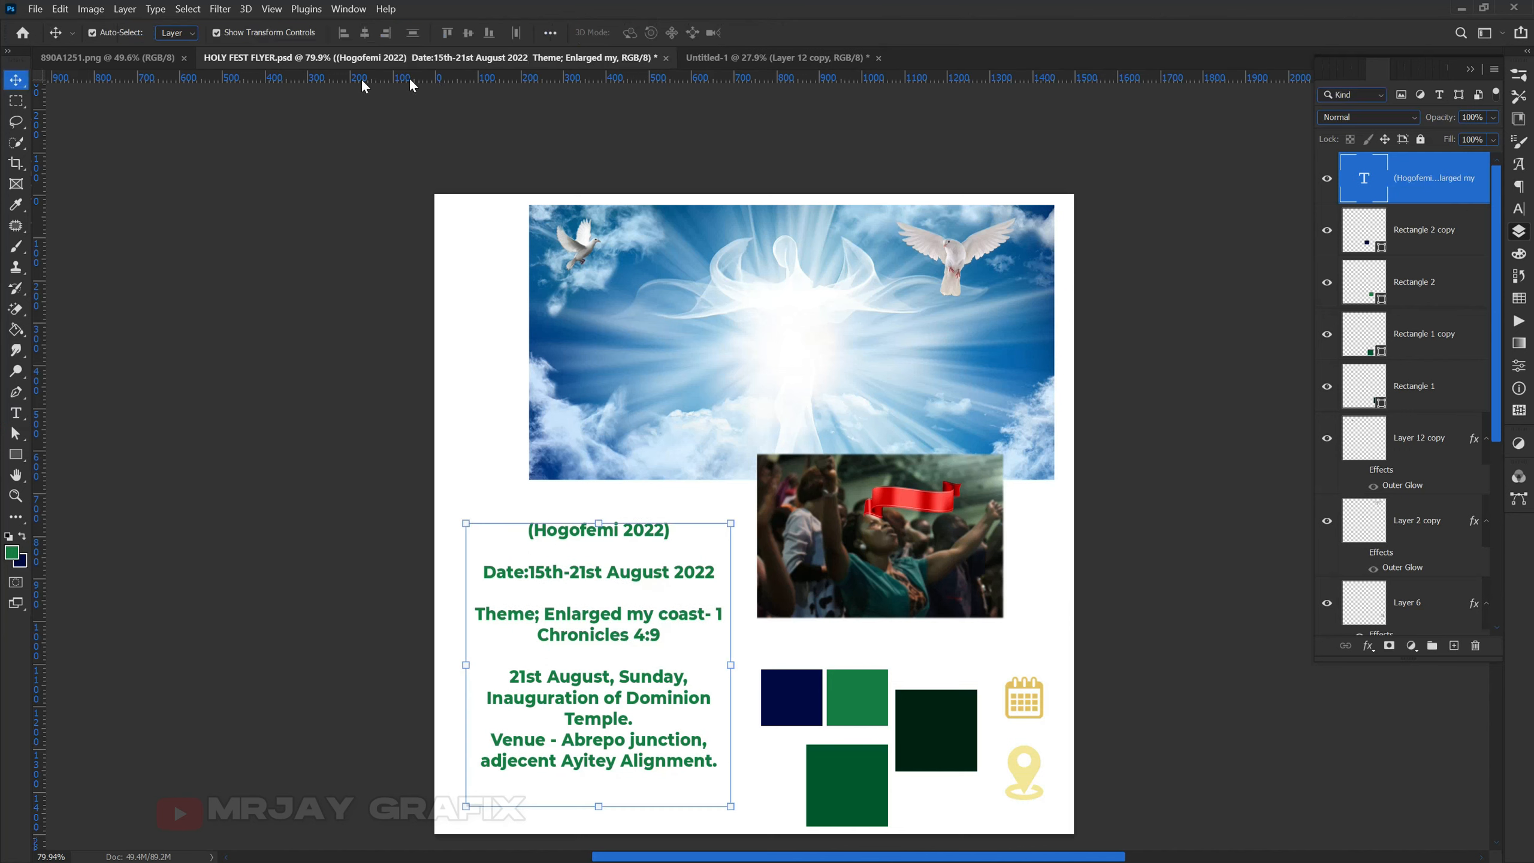
Add a new text layer in Untitled-1 containing the copied title "Holy Ghost Feast Of Miracles".
click(708, 59)
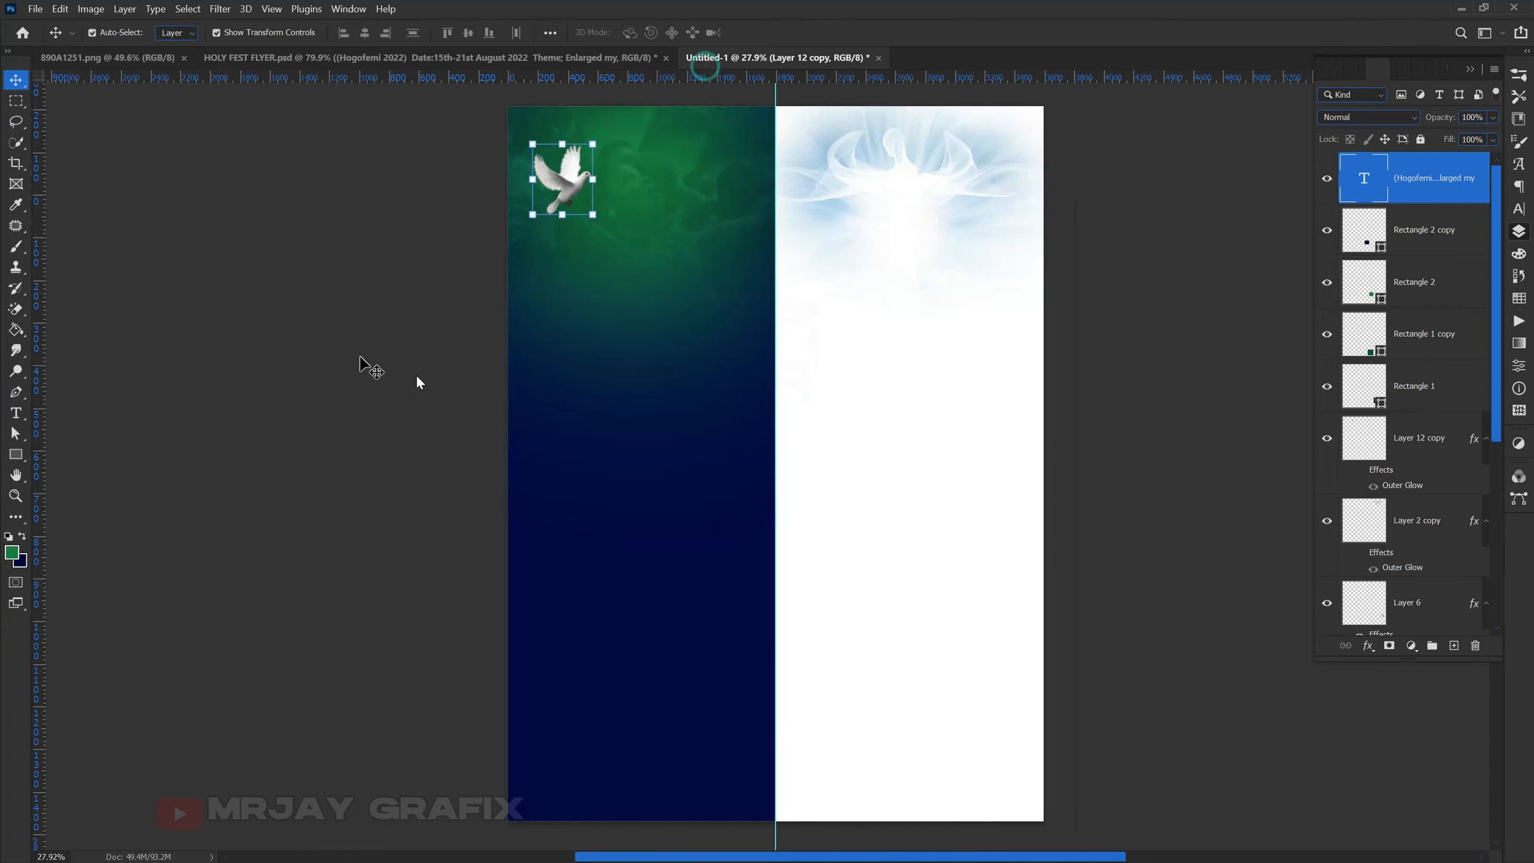
click(15, 417)
click(589, 535)
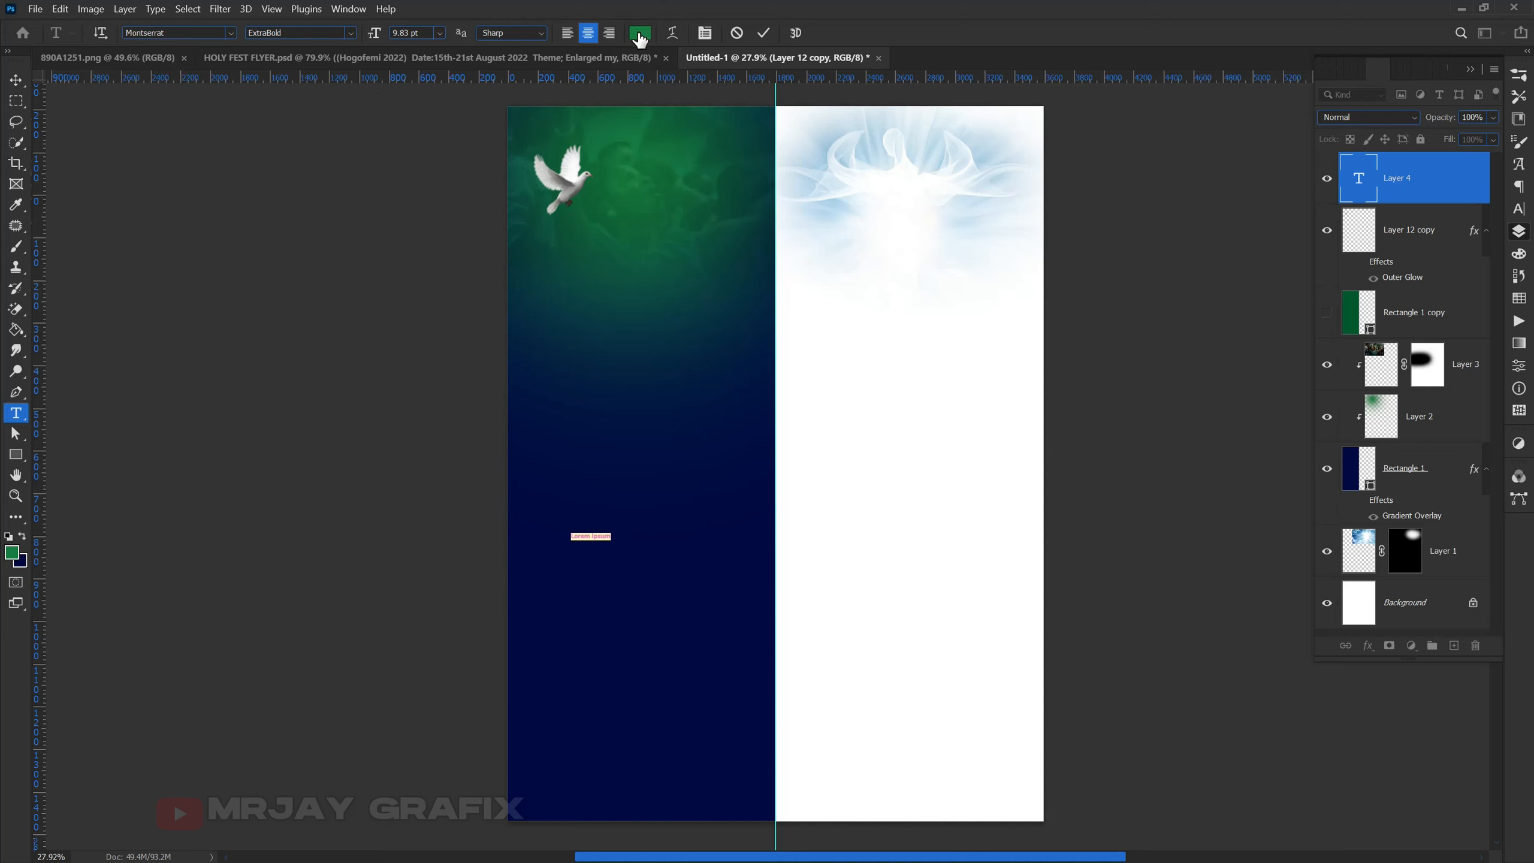
drag(371, 36, 456, 54)
drag(534, 351, 719, 373)
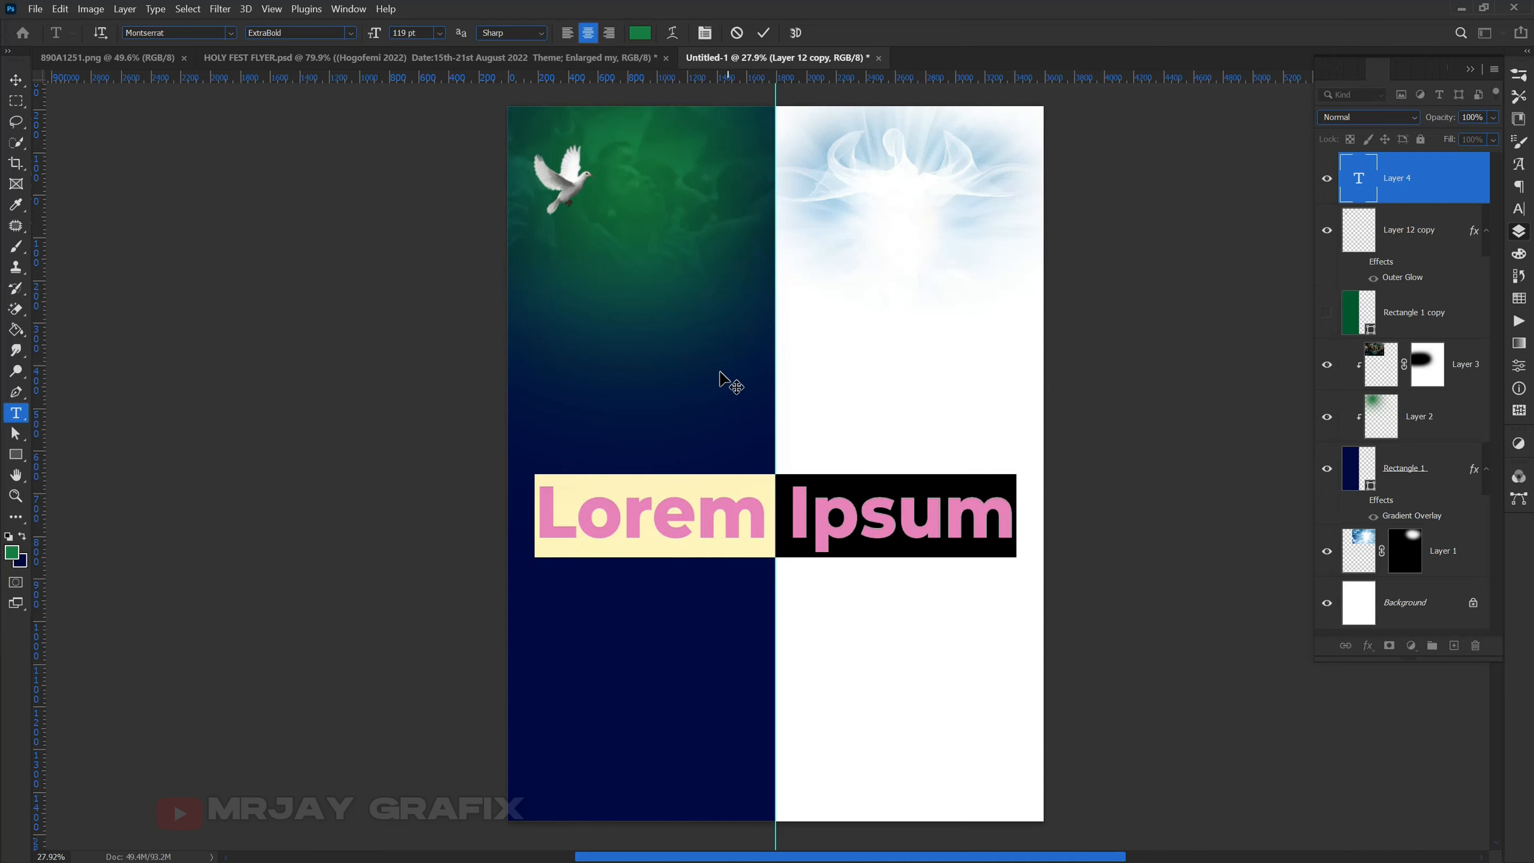
key(ctrl+v)
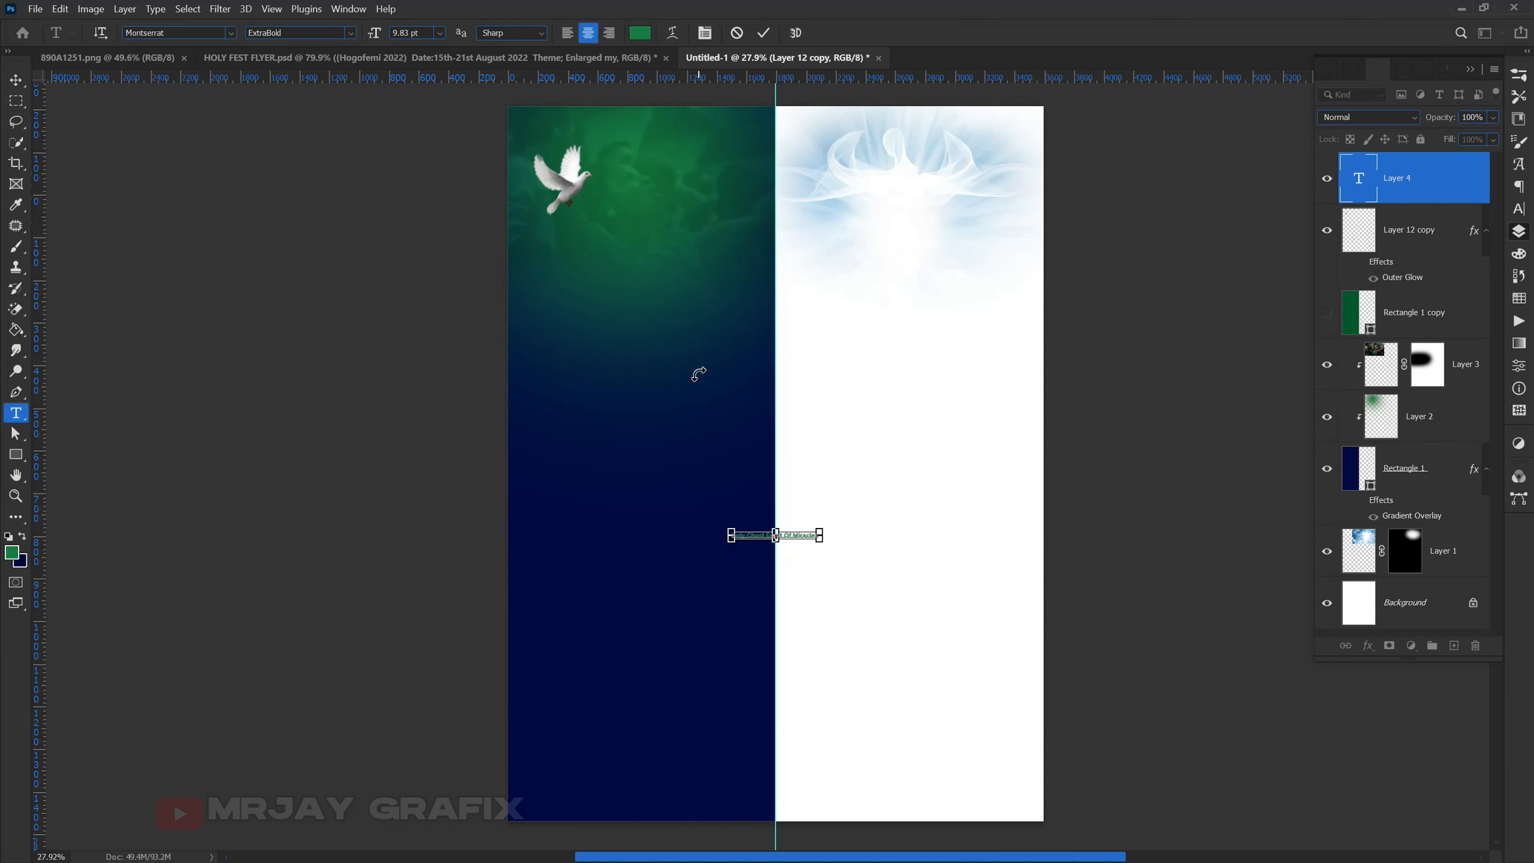
click(121, 302)
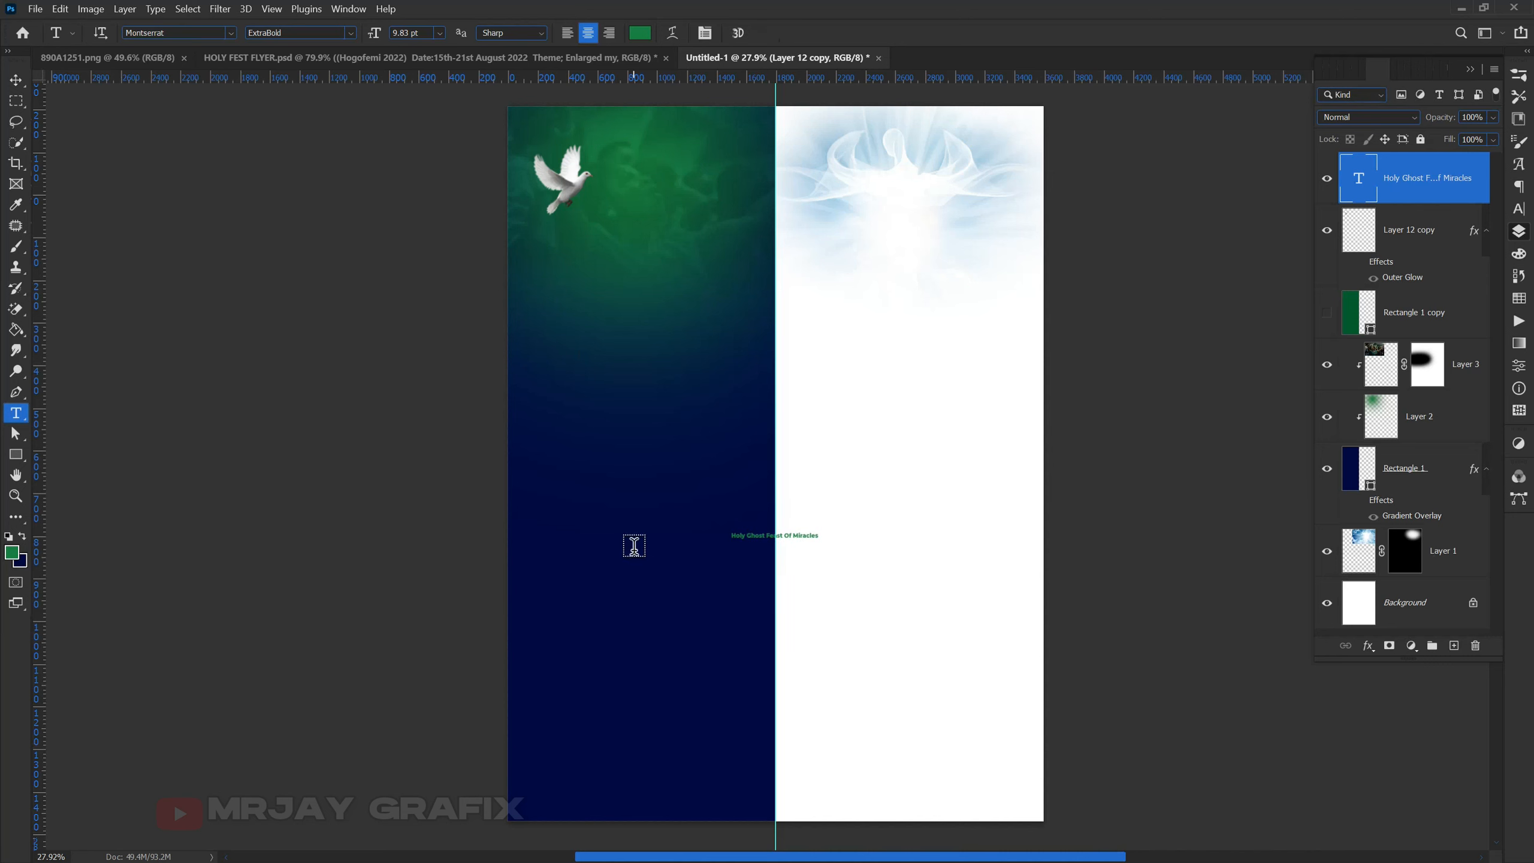
Scale the title to about 497% and position it across the centre guide, slightly below the flyer's middle.
key(v)
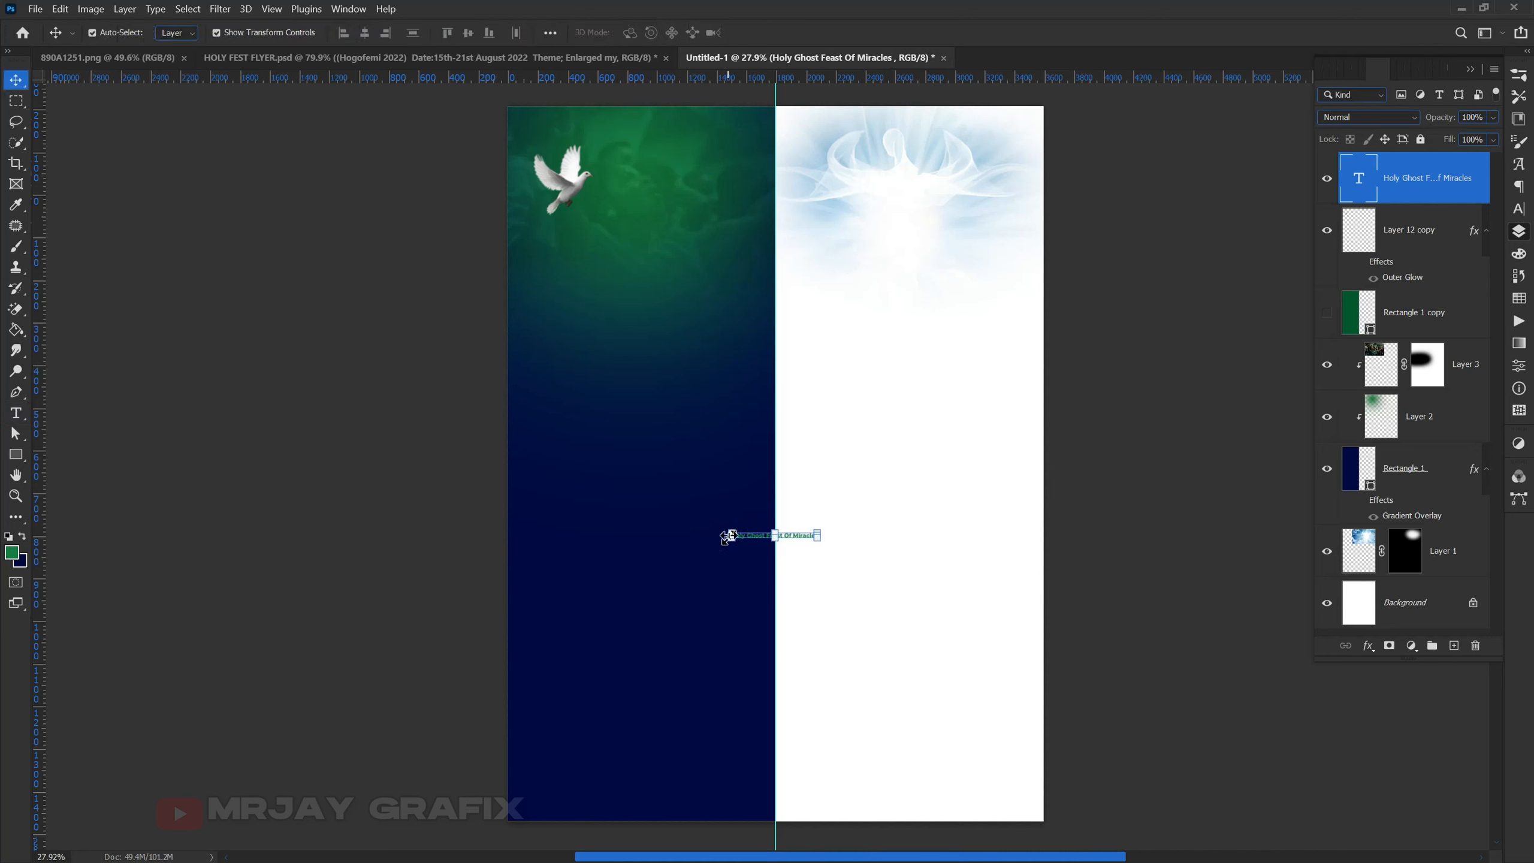
drag(733, 523, 554, 452)
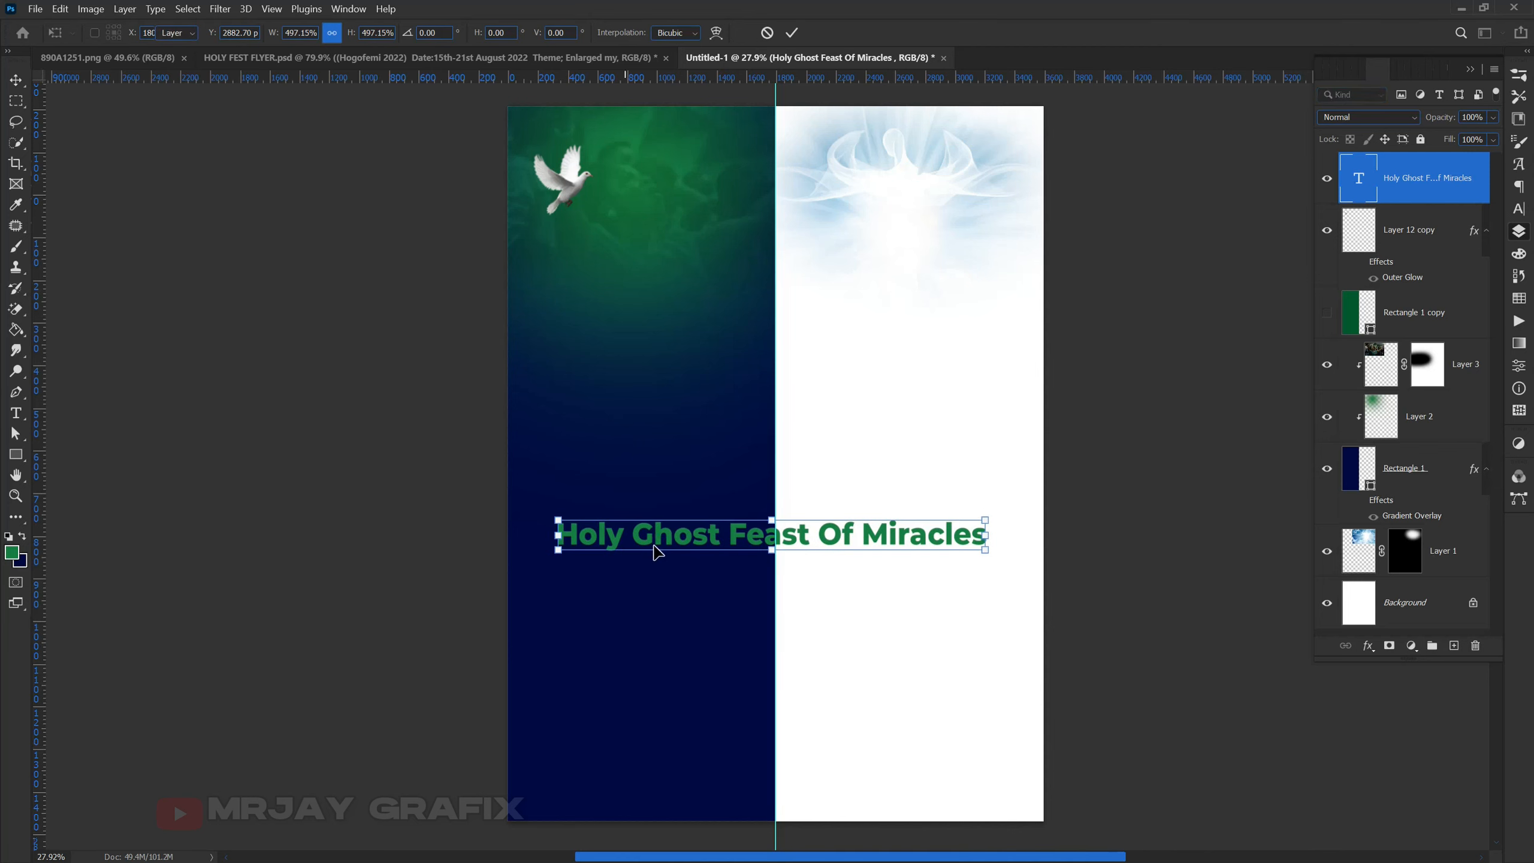
key(Return)
drag(626, 544, 650, 514)
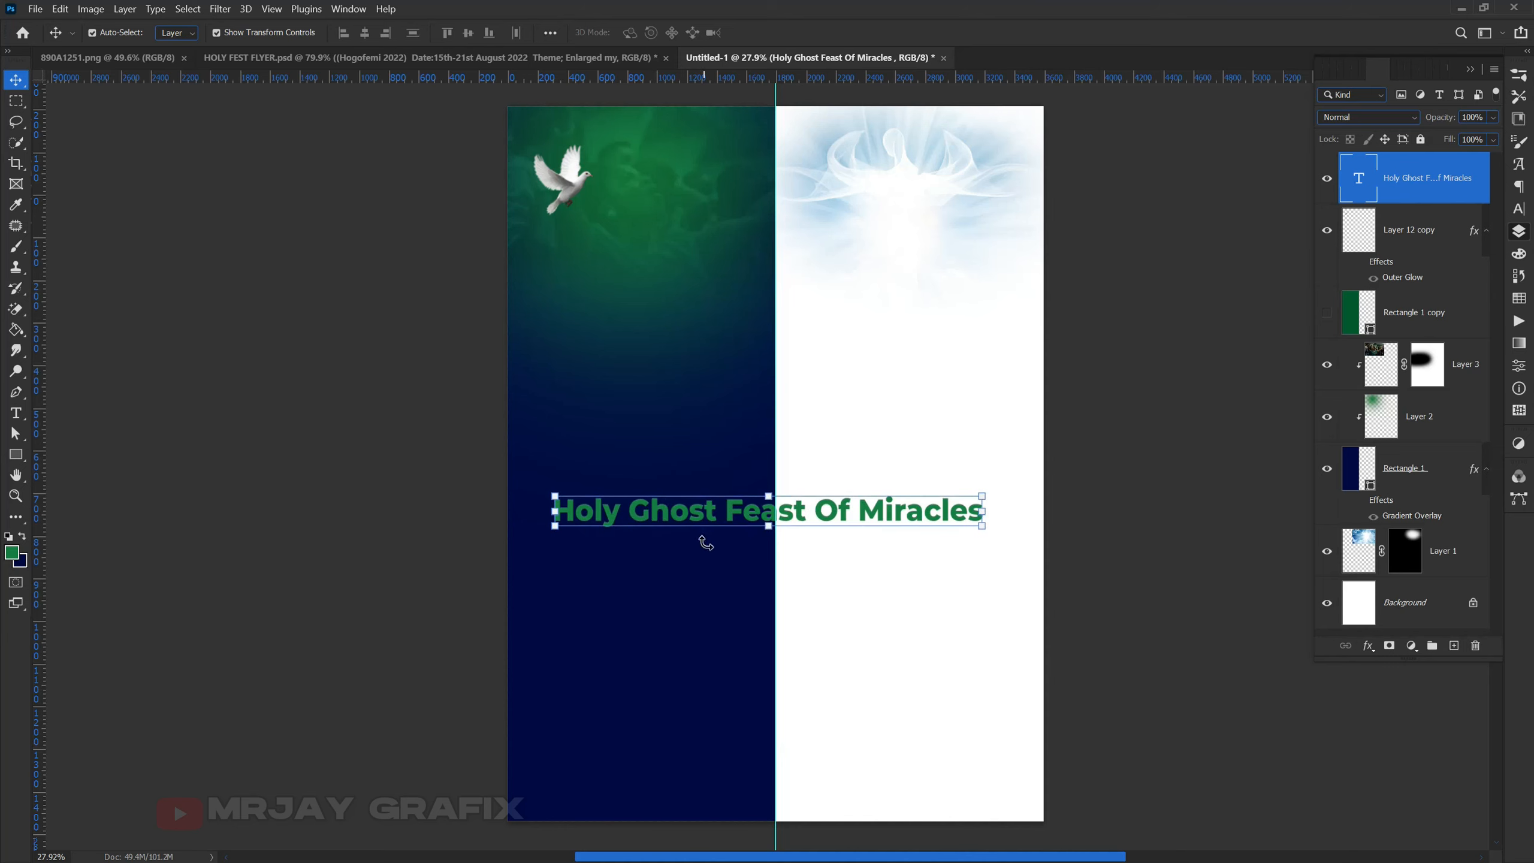
drag(758, 520, 760, 515)
click(463, 524)
Remove "Feast Of Miracles" from the title so the text layer reads only "Holy Ghost".
scroll(747, 535, up, 6)
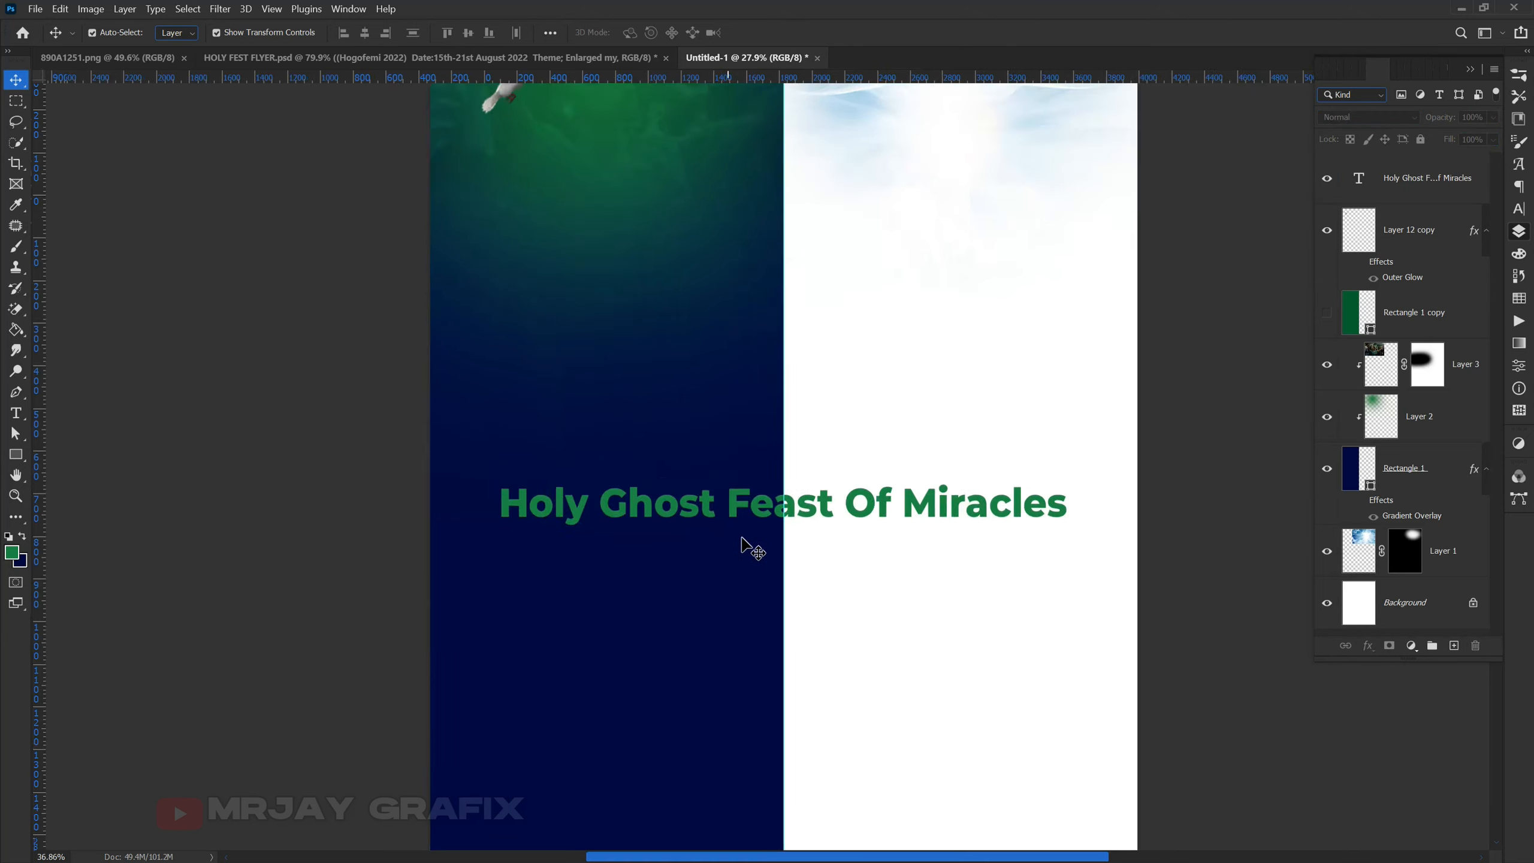
drag(739, 491, 782, 480)
double_click(782, 483)
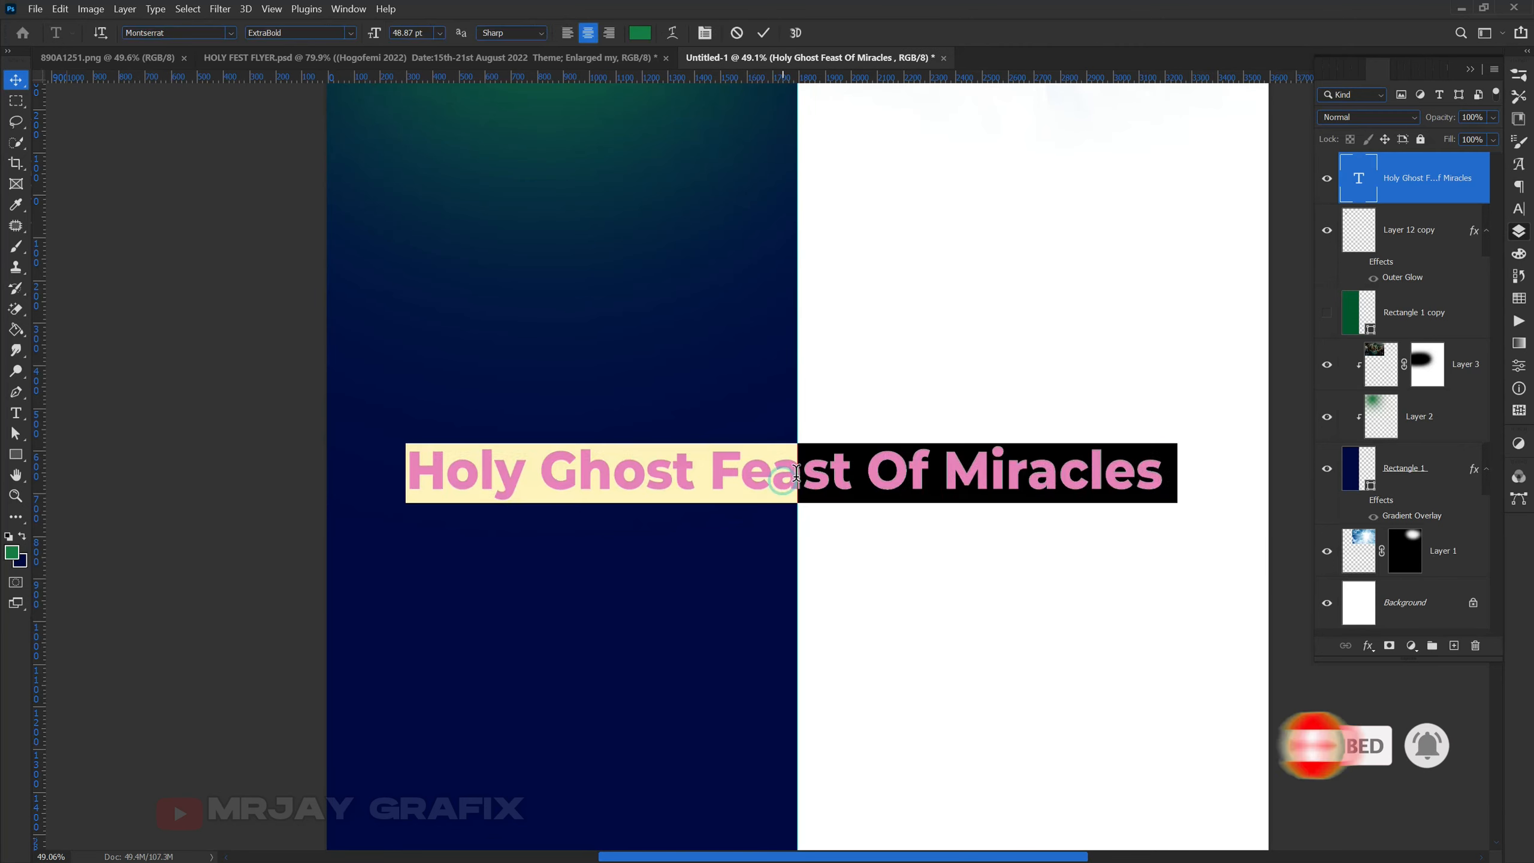
click(702, 477)
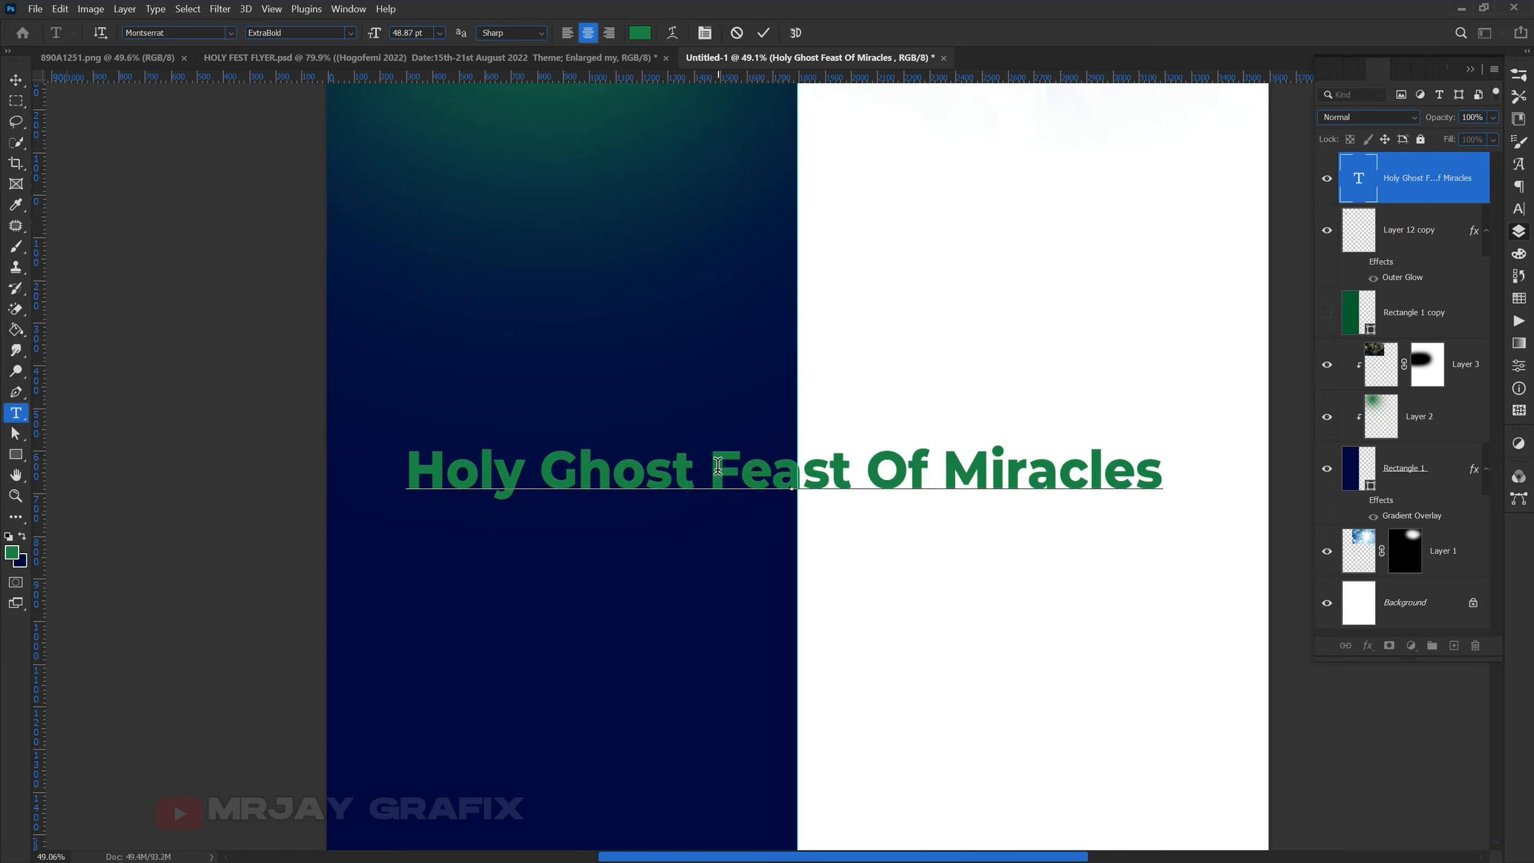
drag(825, 485, 1205, 492)
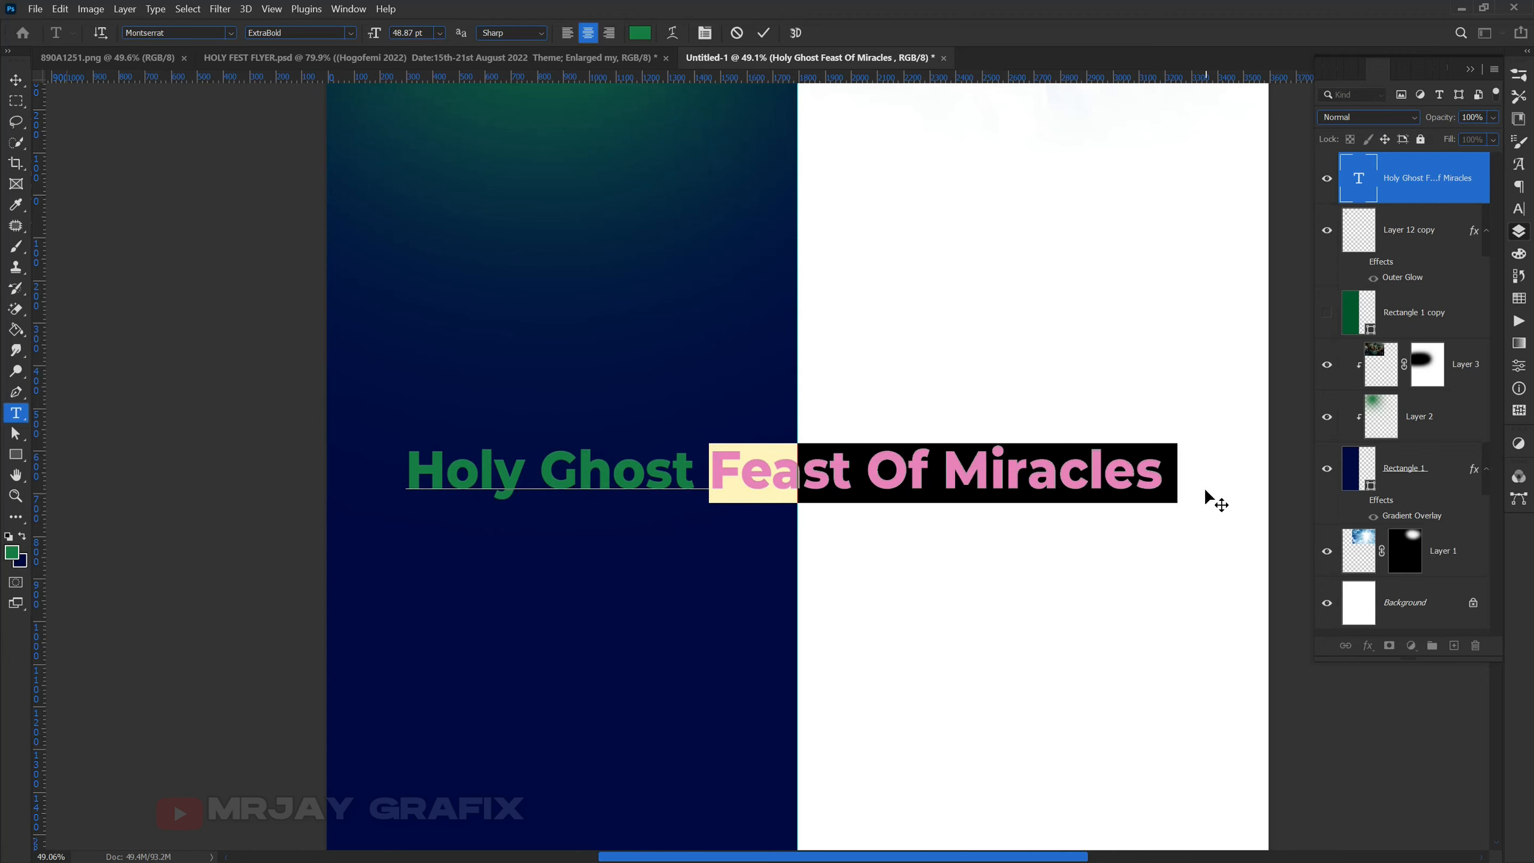
key(BackSpace)
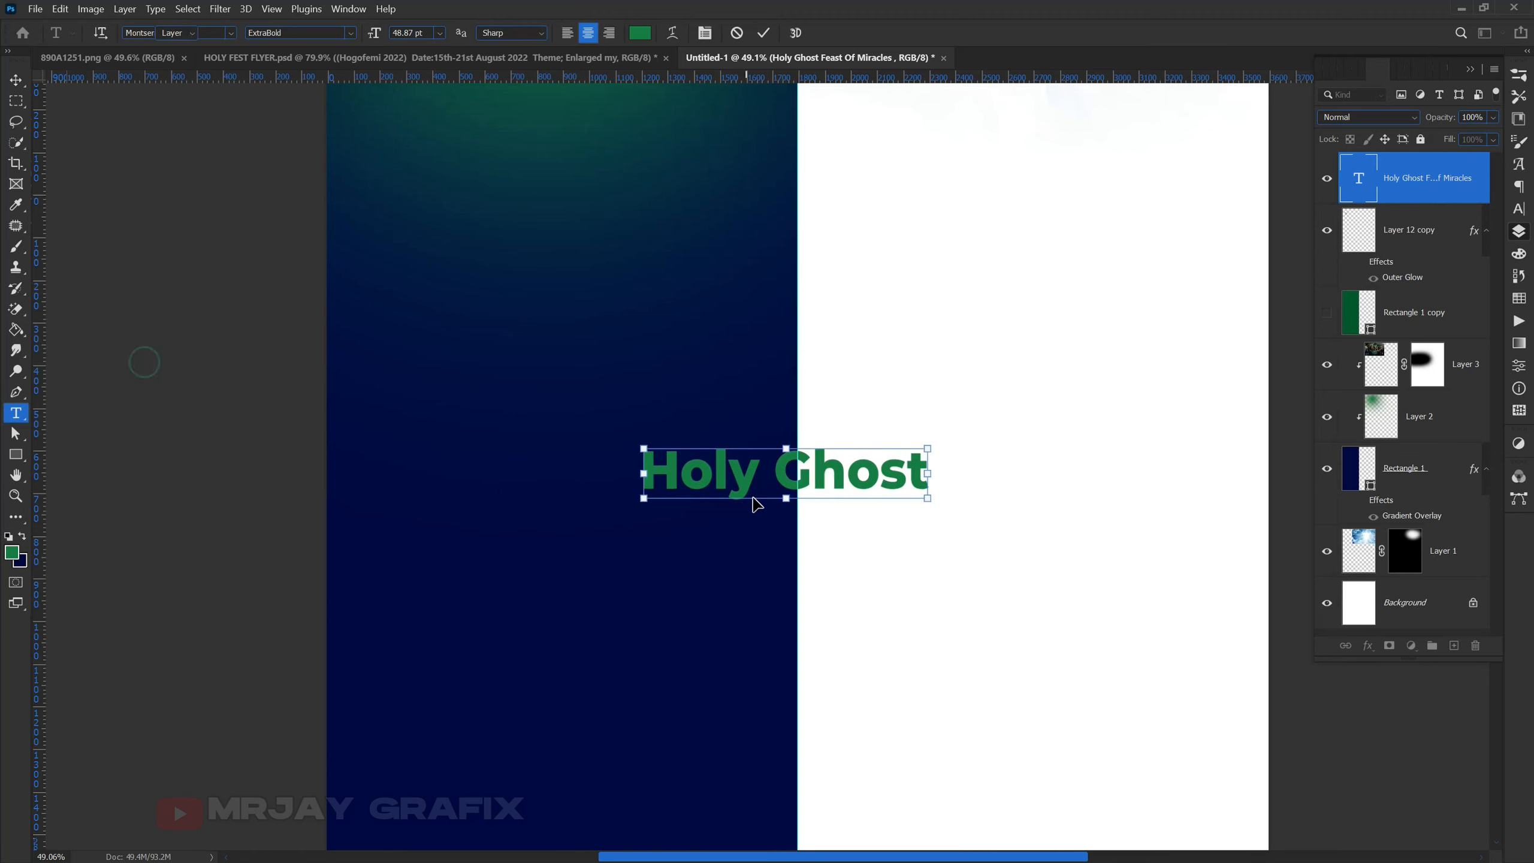
key(ctrl+Return)
Duplicate the "Holy Ghost" text below itself and replace the copy's wording with "Feast Of Miracles".
key(v)
drag(842, 478, 999, 566)
double_click(999, 566)
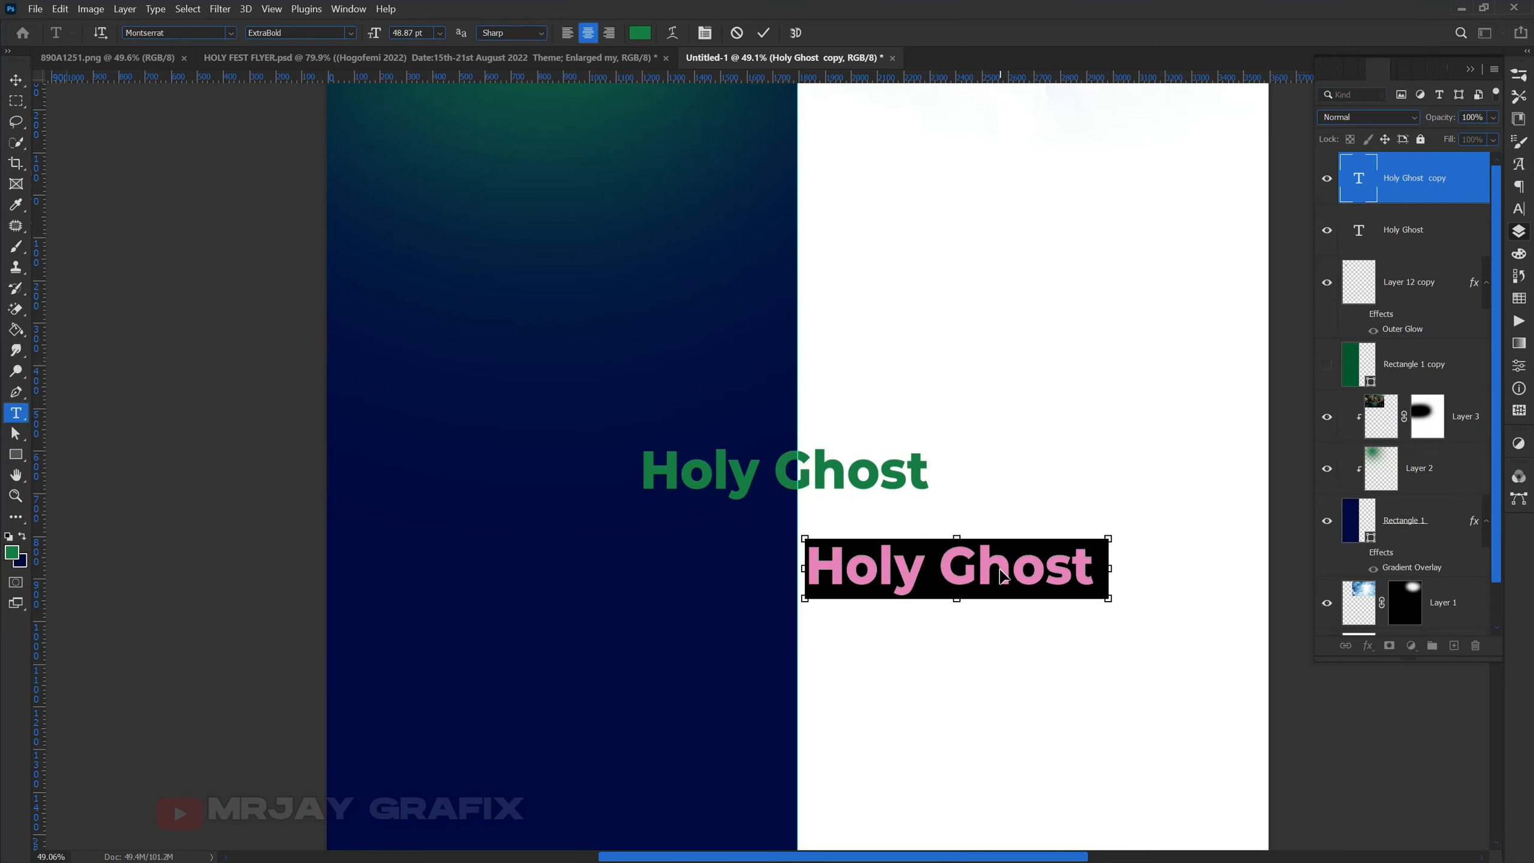
text(Feast Of Miracles)
key(ctrl+Return)
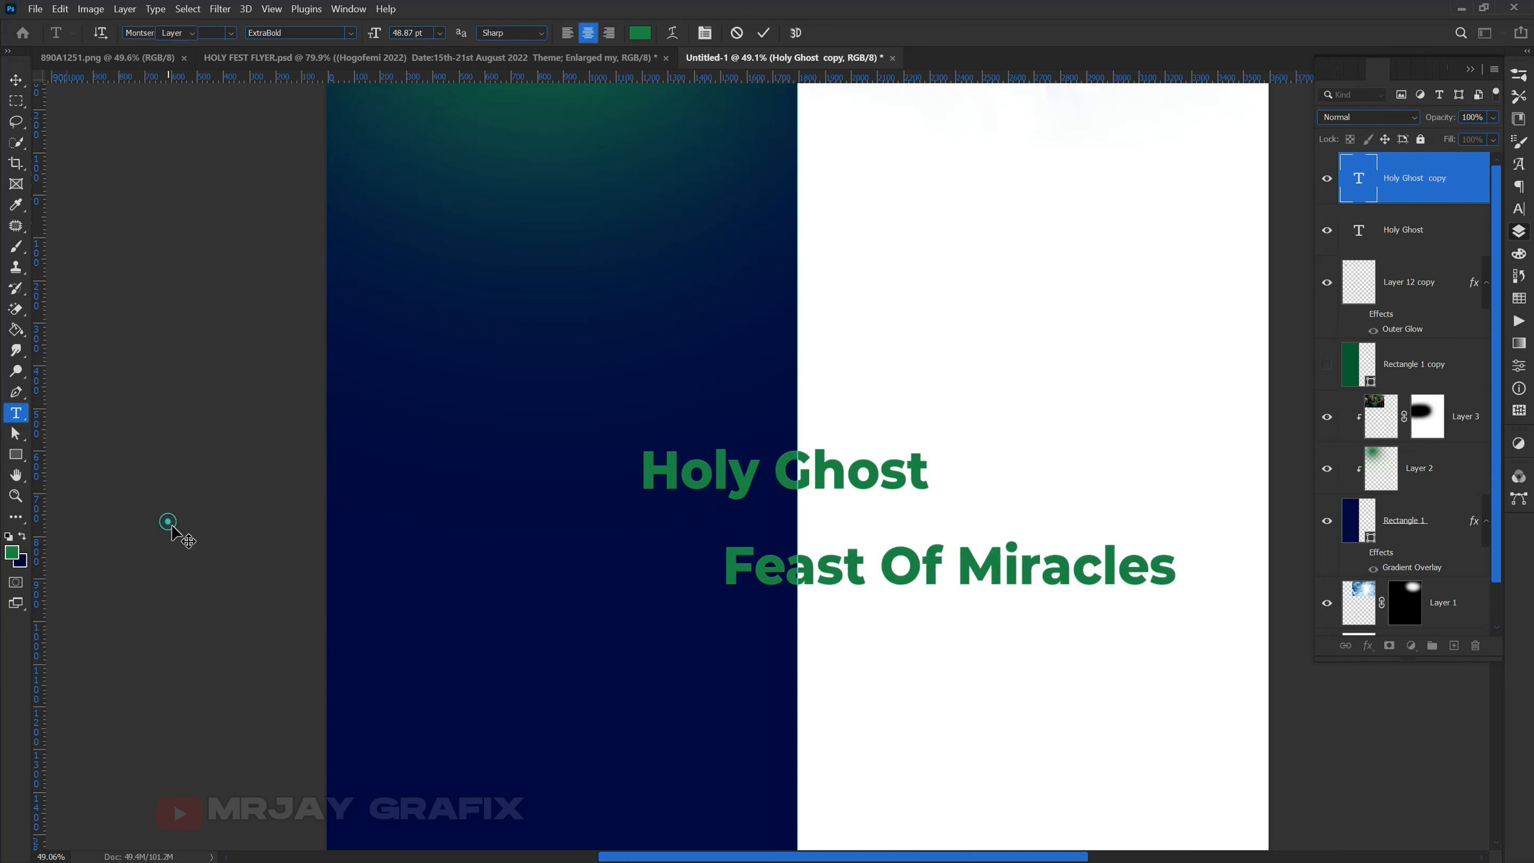
Place "Feast Of Miracles" on the white panel and "Holy Ghost" on the navy panel, splitting "Holy Ghost" into two lines.
key(v)
drag(770, 574, 568, 462)
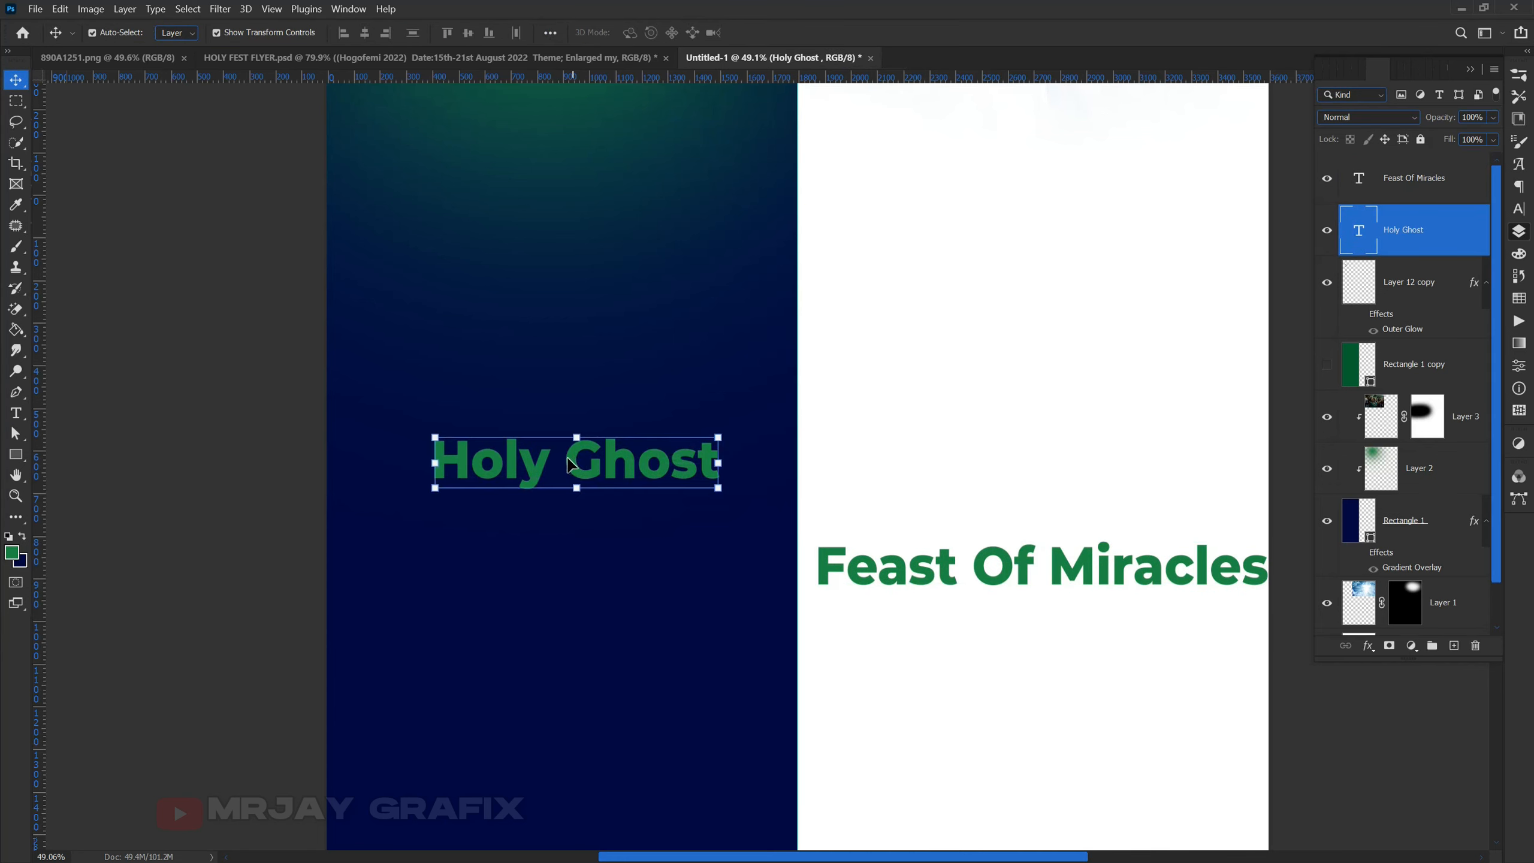
double_click(566, 459)
click(561, 462)
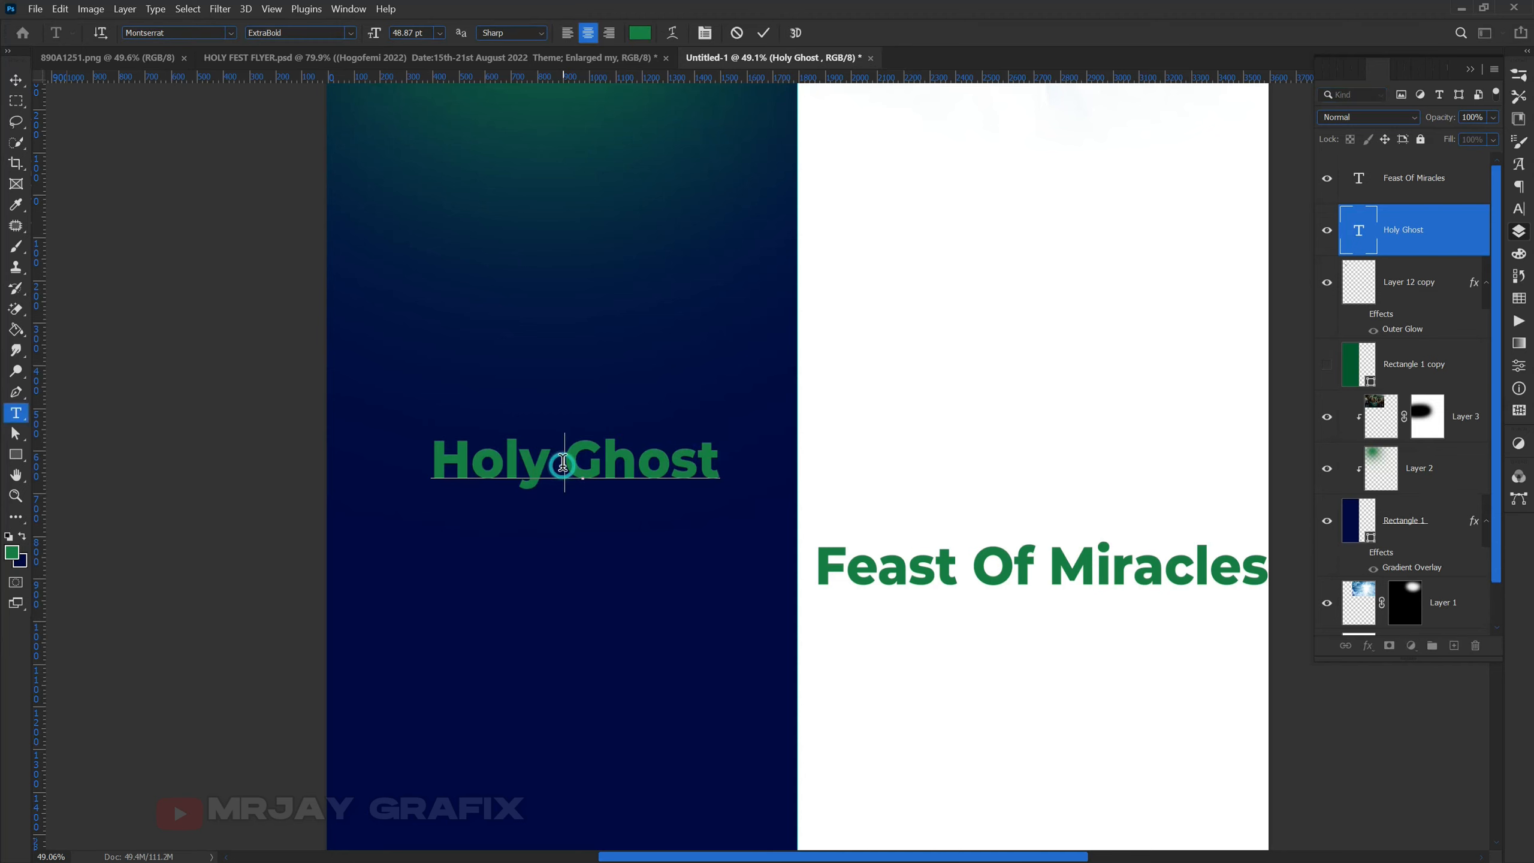
key(Return)
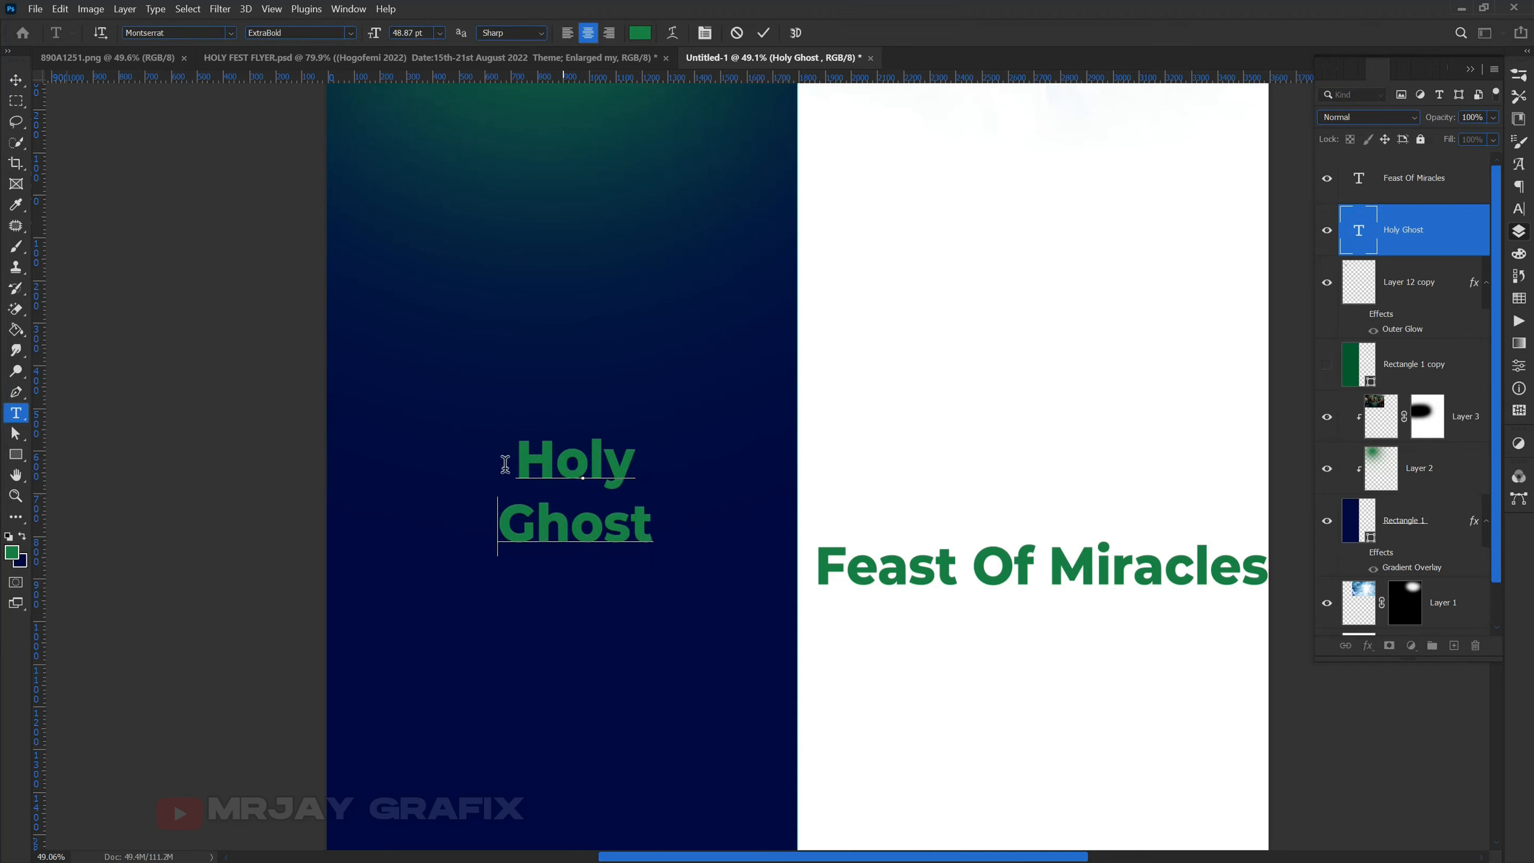
Apply All Caps to both lines of the "Holy Ghost" text.
drag(505, 463, 760, 572)
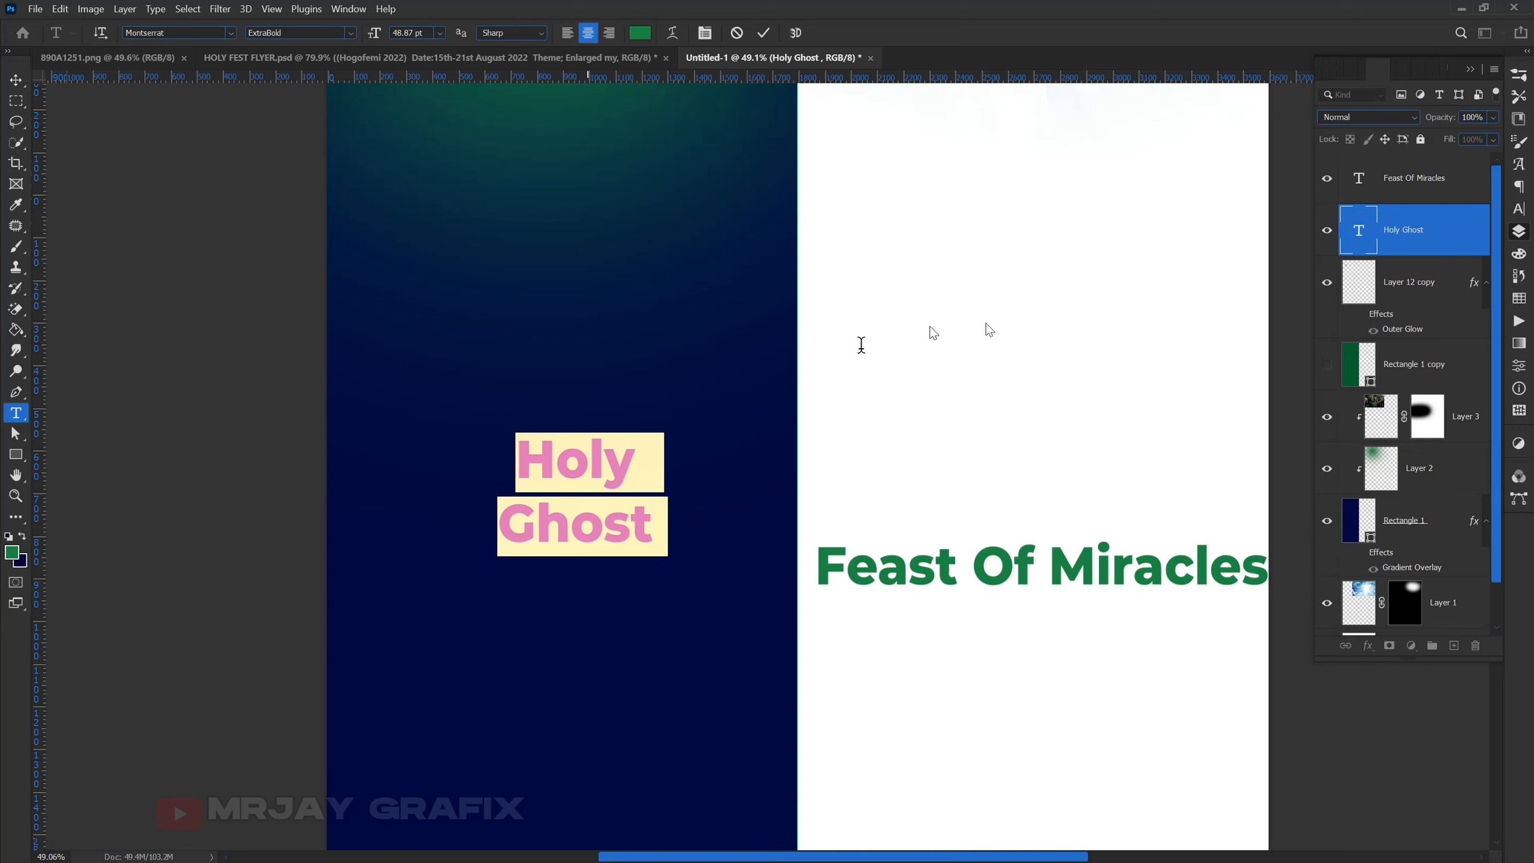
click(1519, 209)
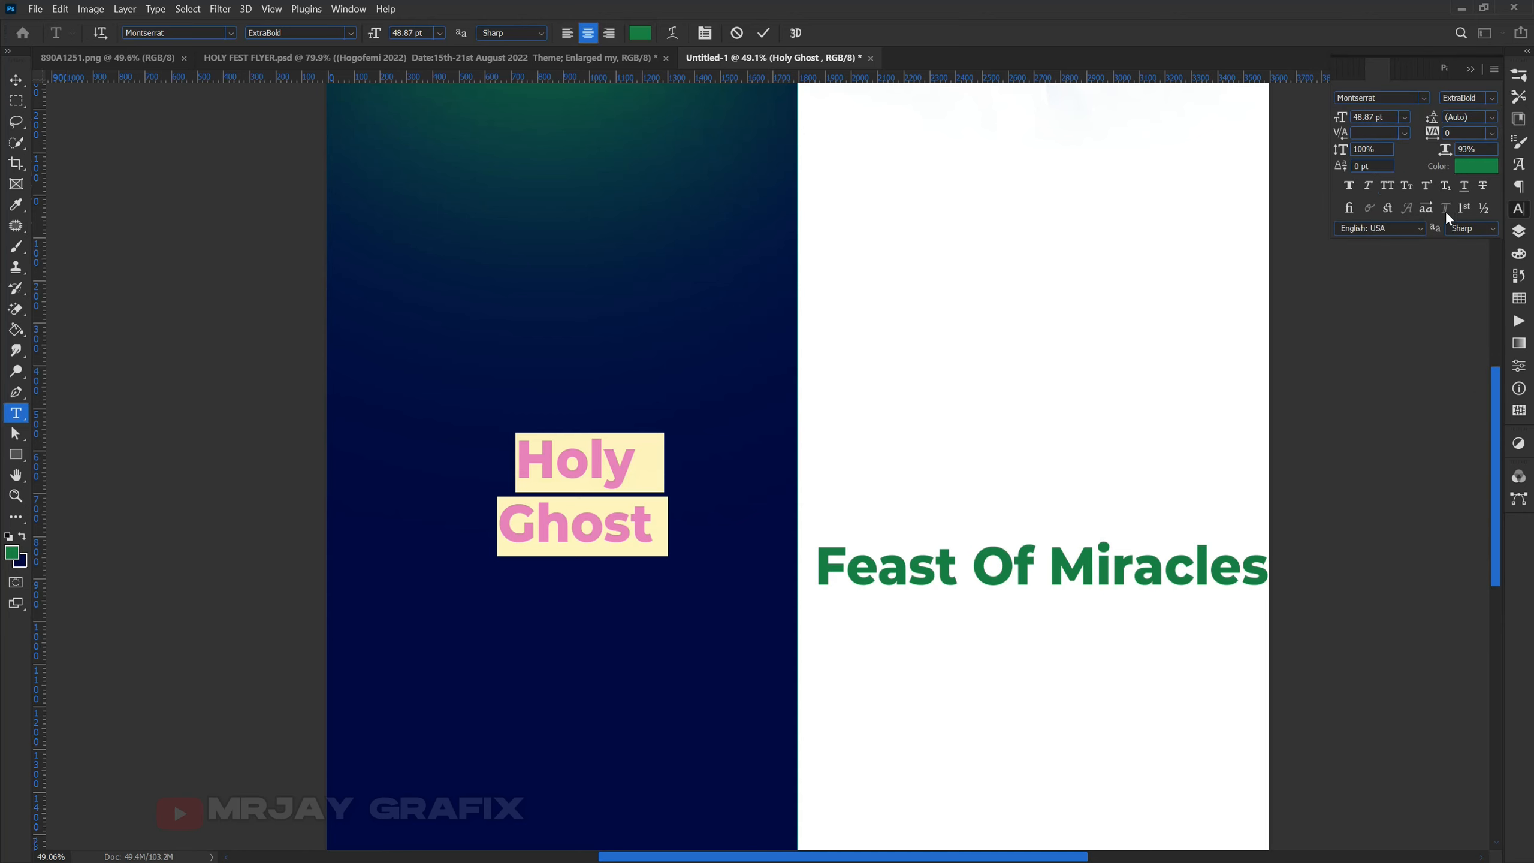
click(1386, 187)
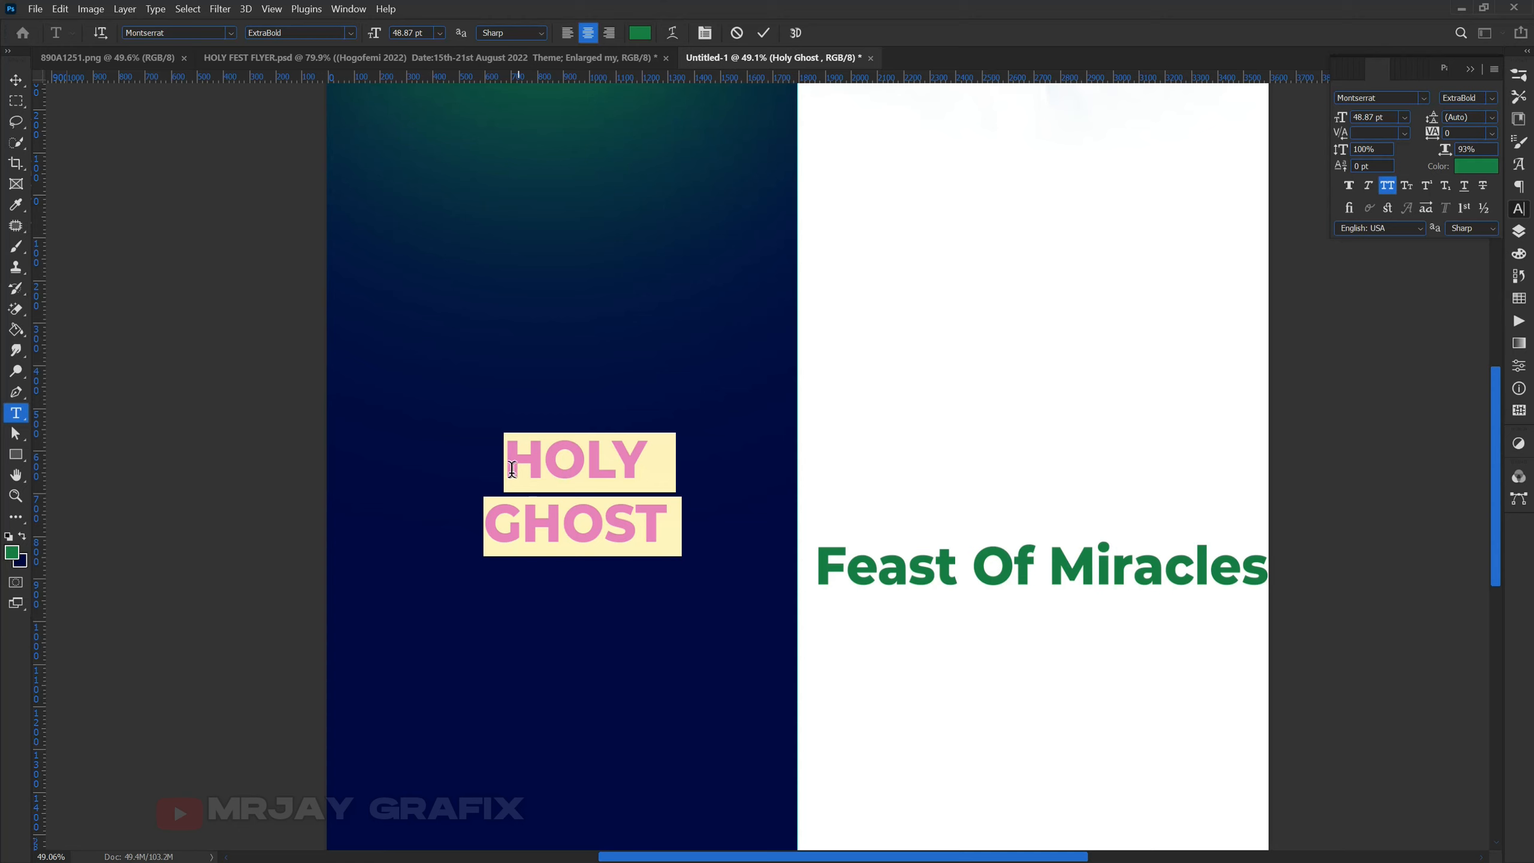
Change the font of the whole "Holy Ghost" text on the navy panel to QEBIL.
drag(504, 454, 747, 408)
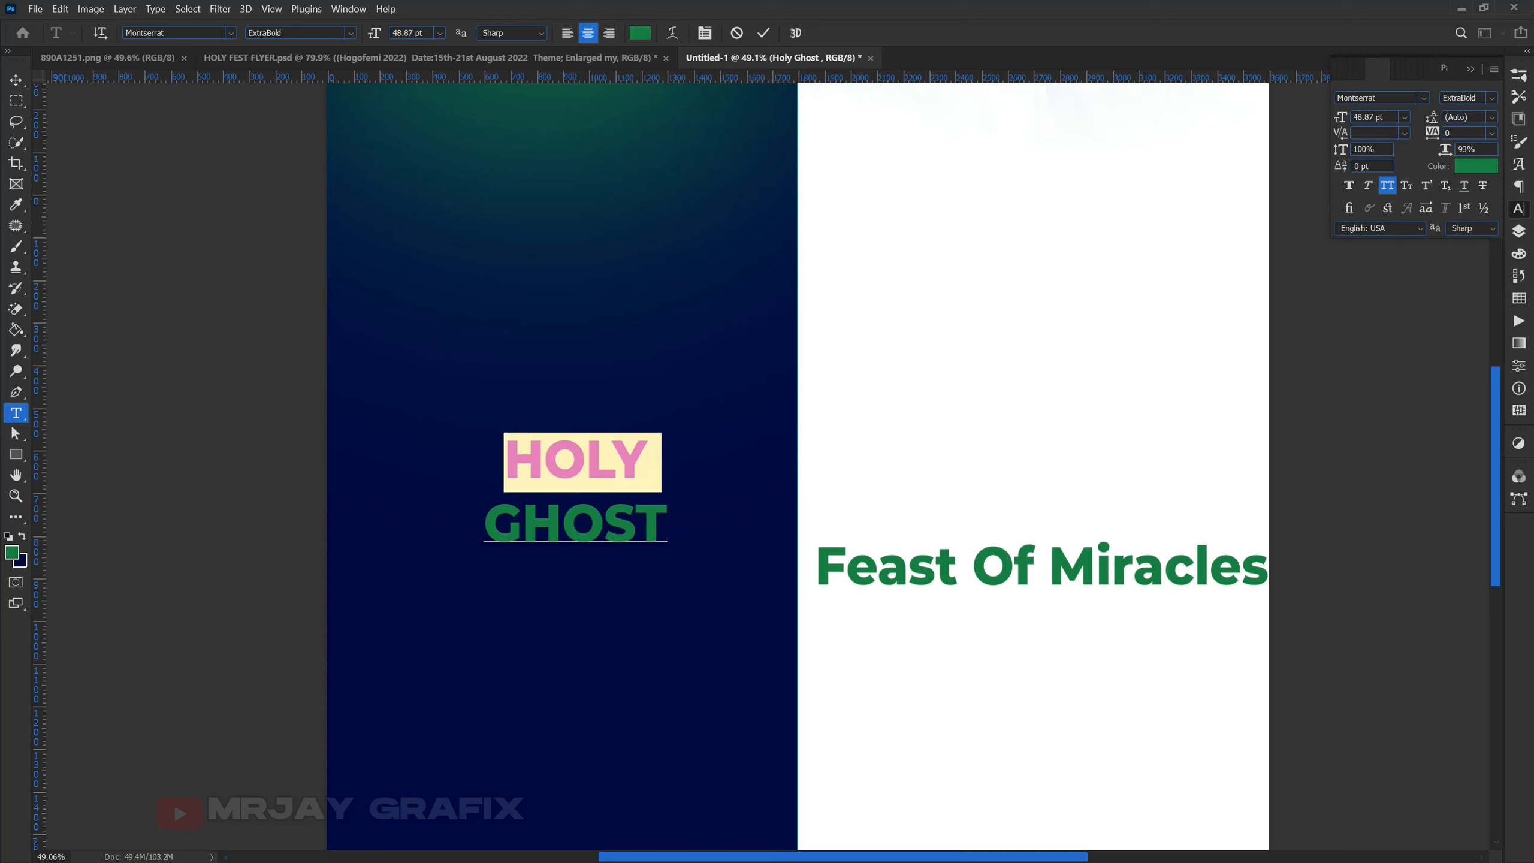
mouse_move(1339, 127)
mouse_down()
mouse_move(1352, 126)
mouse_move(1338, 130)
mouse_up()
click(633, 518)
drag(633, 518, 470, 447)
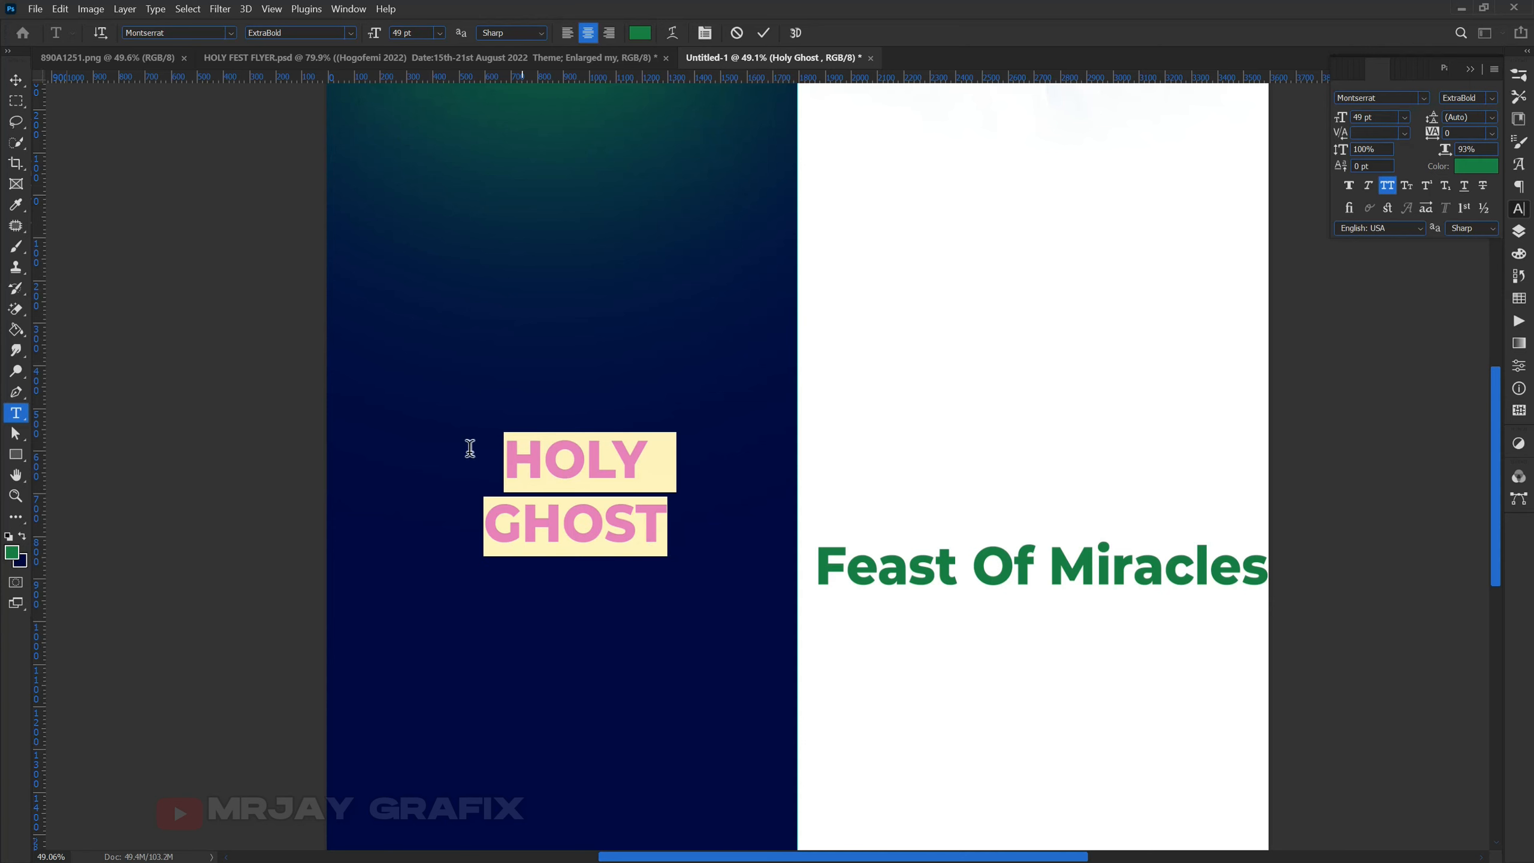
click(1420, 96)
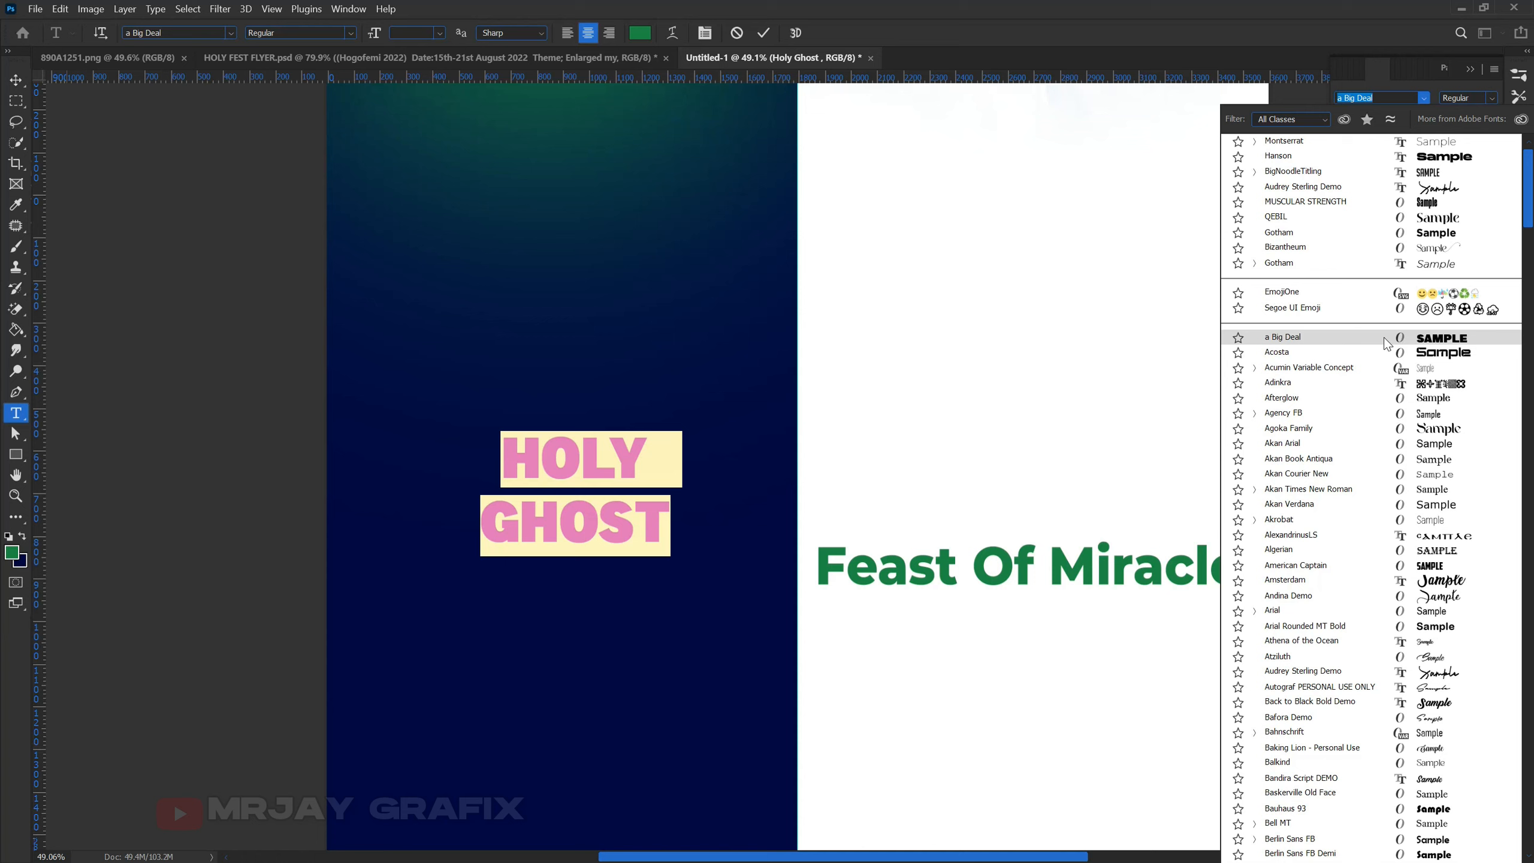
scroll(1368, 351, down, 4)
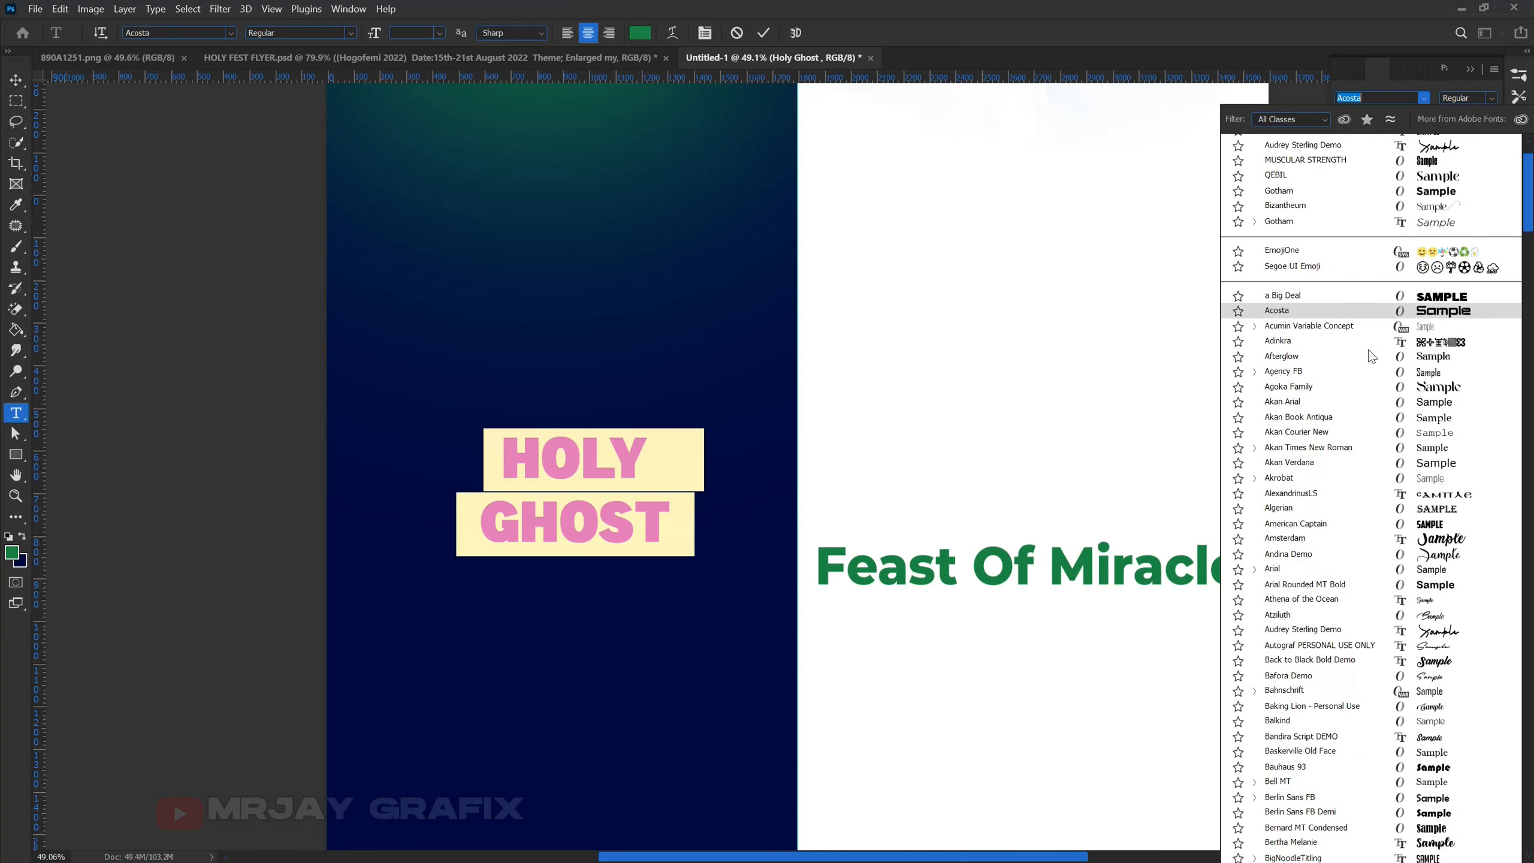
scroll(1359, 326, up, 5)
key(Down)
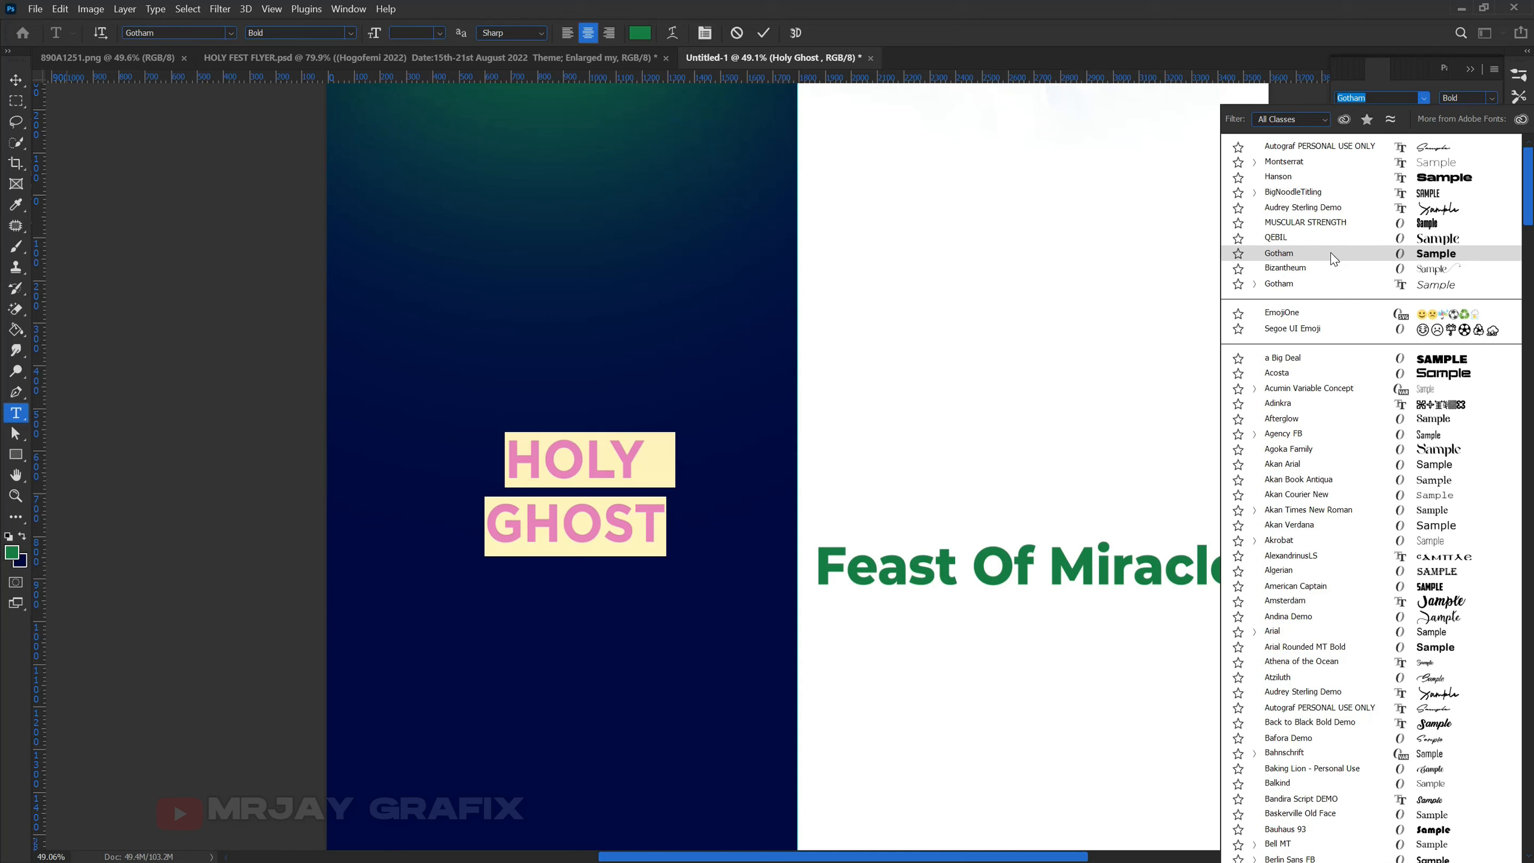
key(Up)
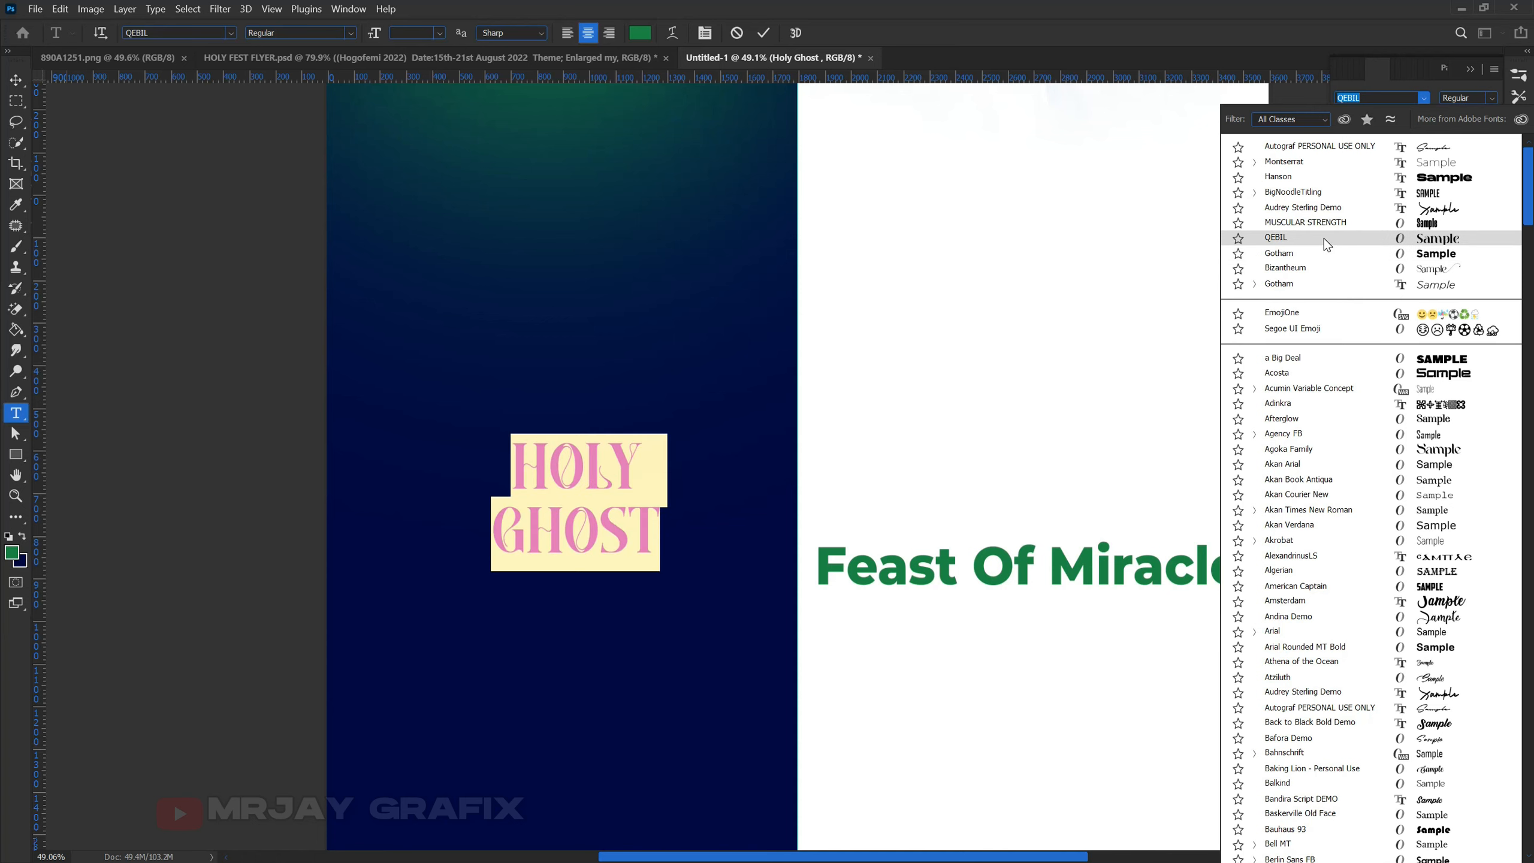
key(Return)
Set the "Holy Ghost" text colour to white (ffffff).
click(1459, 171)
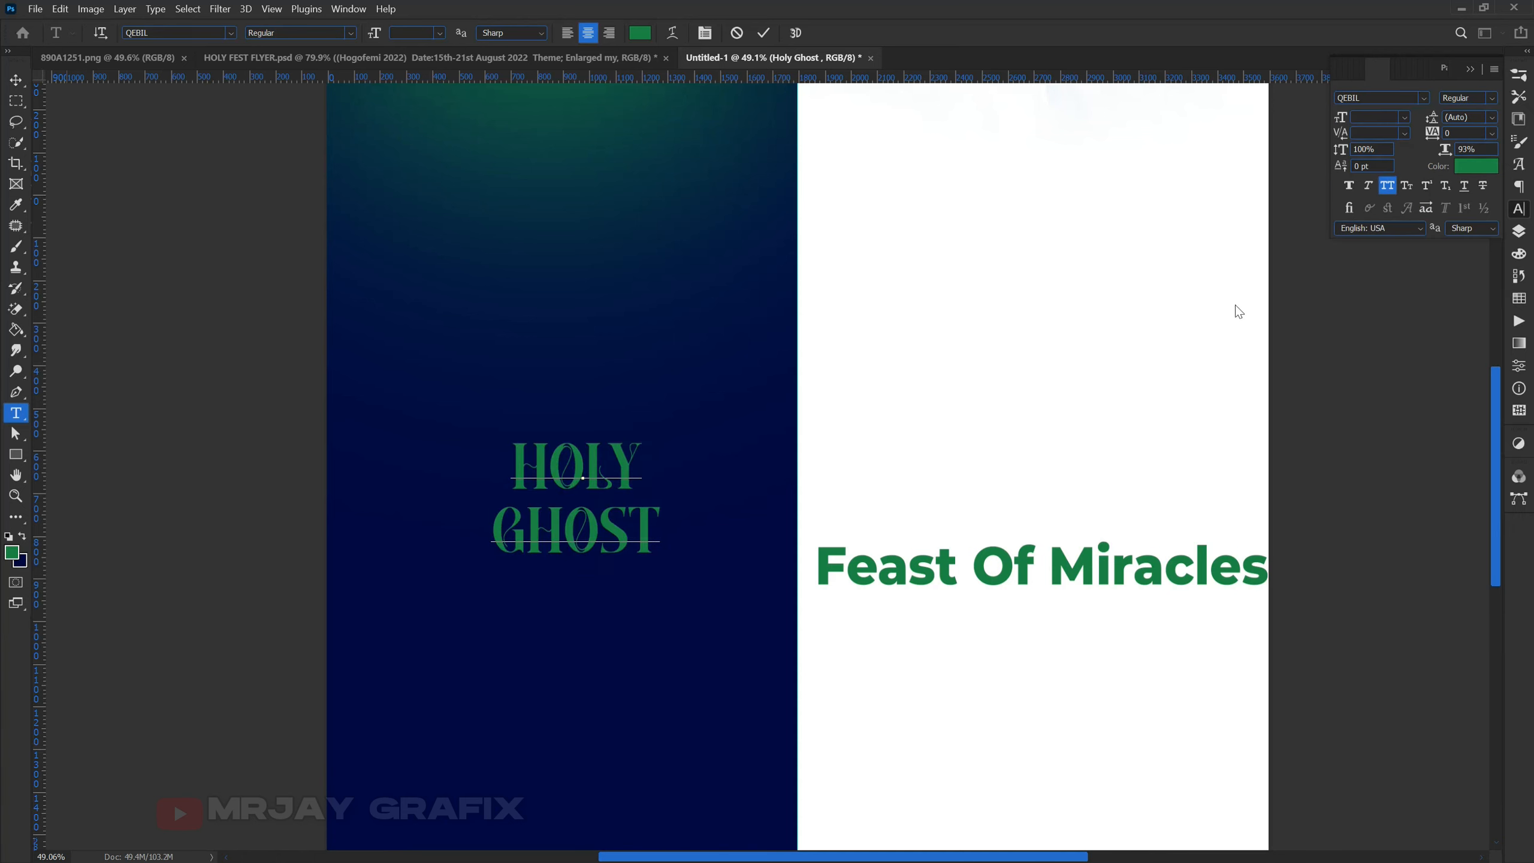
click(1089, 418)
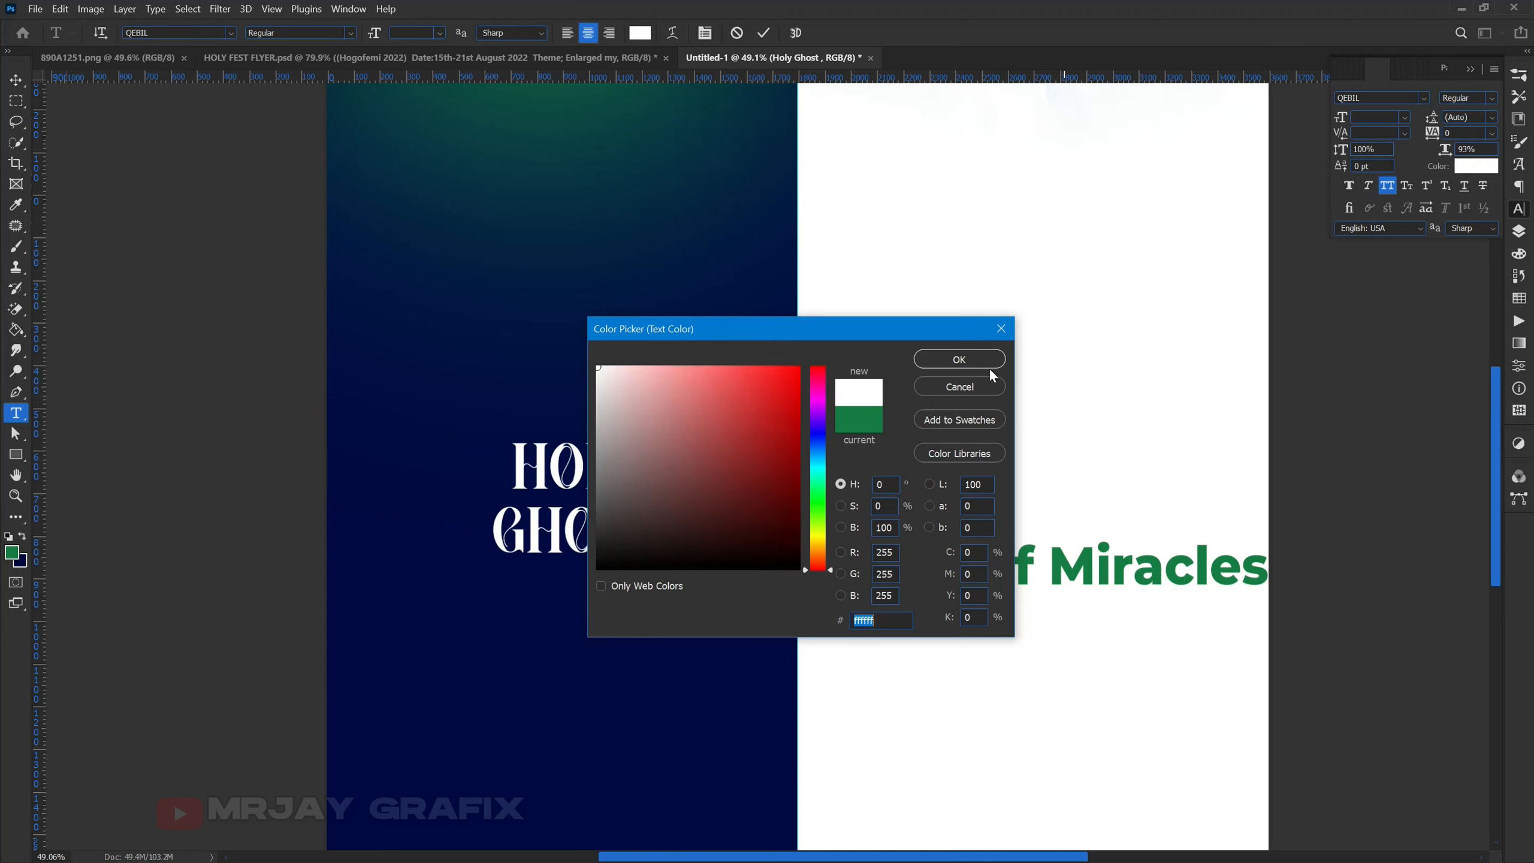
click(954, 359)
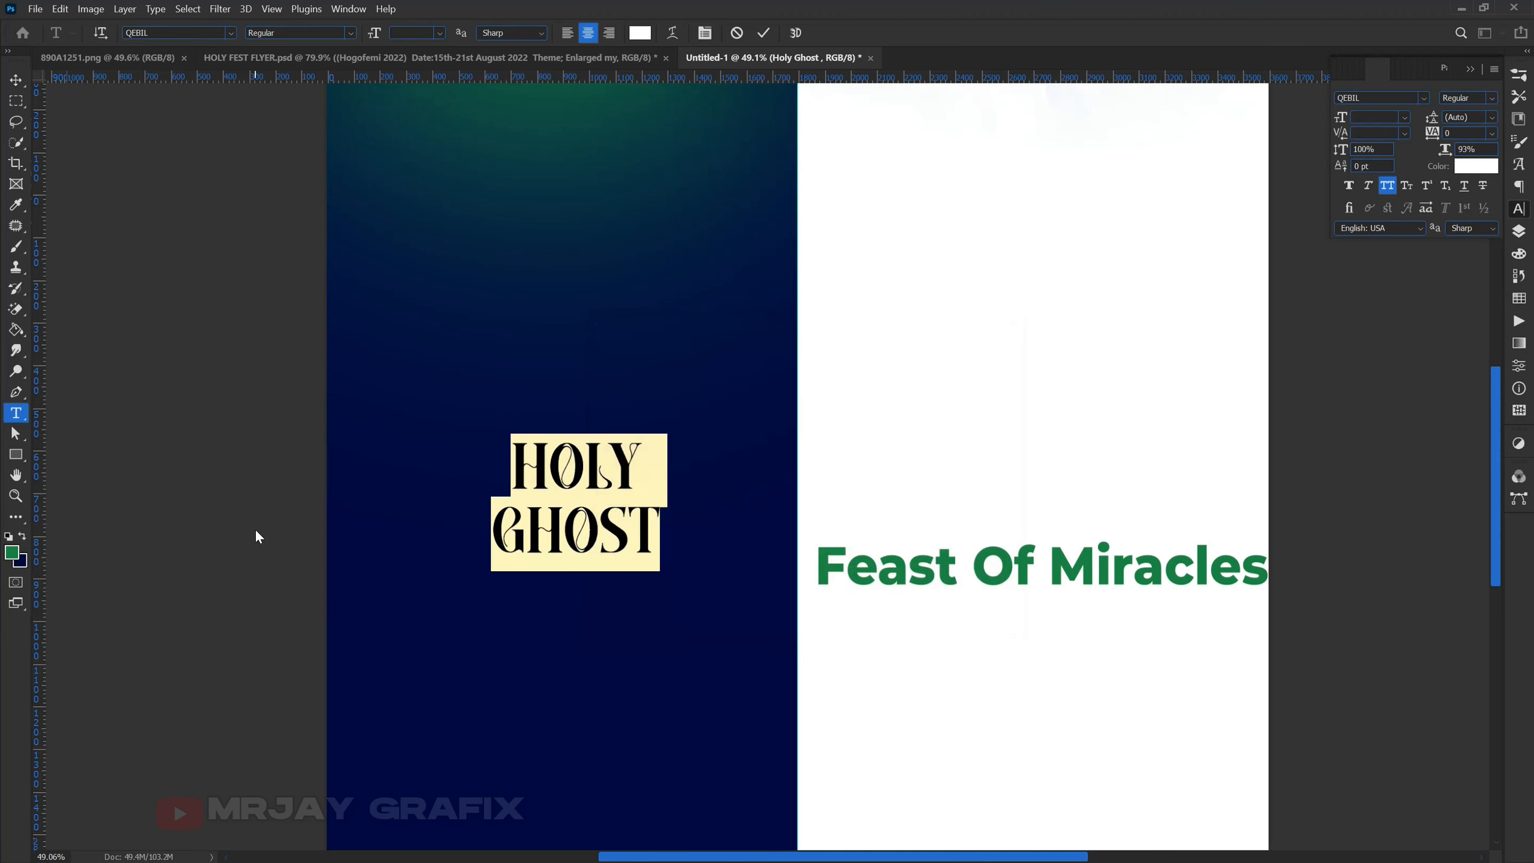
Turn off All Caps for only the final "T" of "GHOST" so that it is lowercase.
click(607, 523)
drag(627, 523, 672, 523)
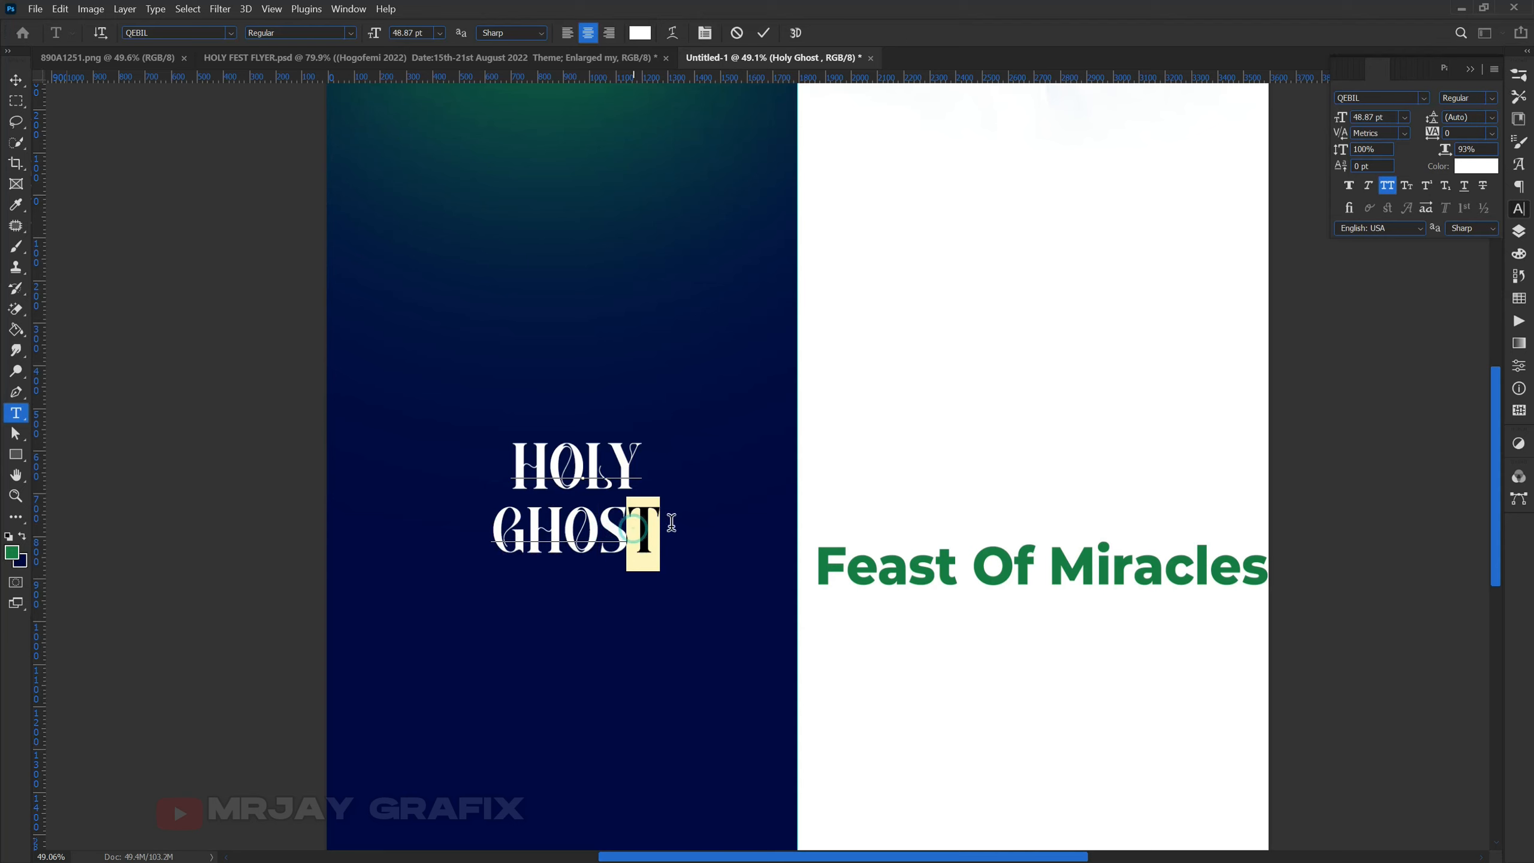
click(1385, 184)
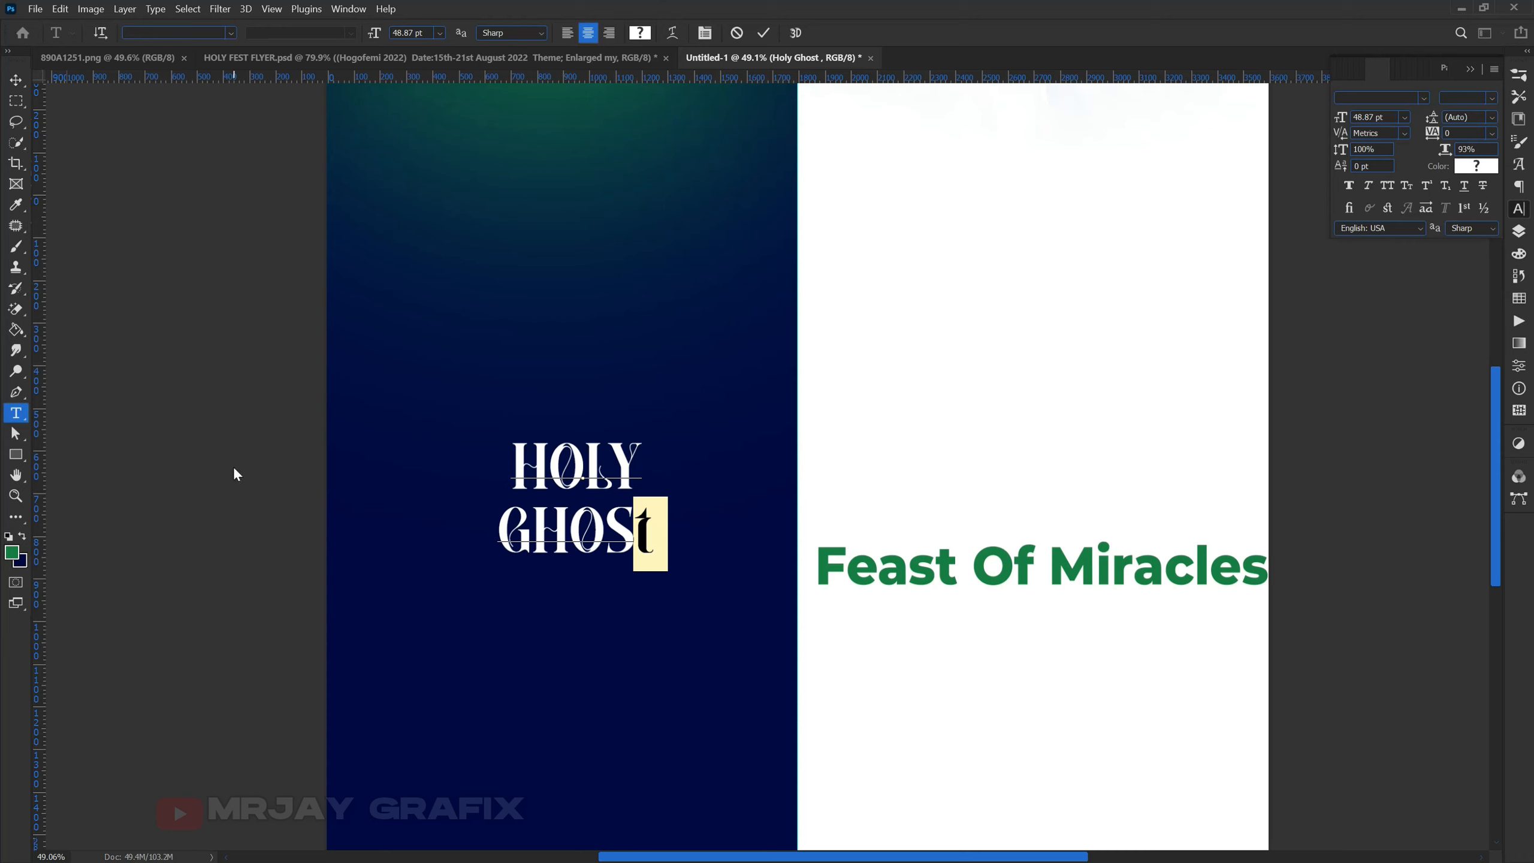
key(ctrl+Return)
key(v)
click(230, 486)
Scale the "Holy Ghost" text up to about 241% within the navy panel and set its leading to 113 pt.
click(590, 486)
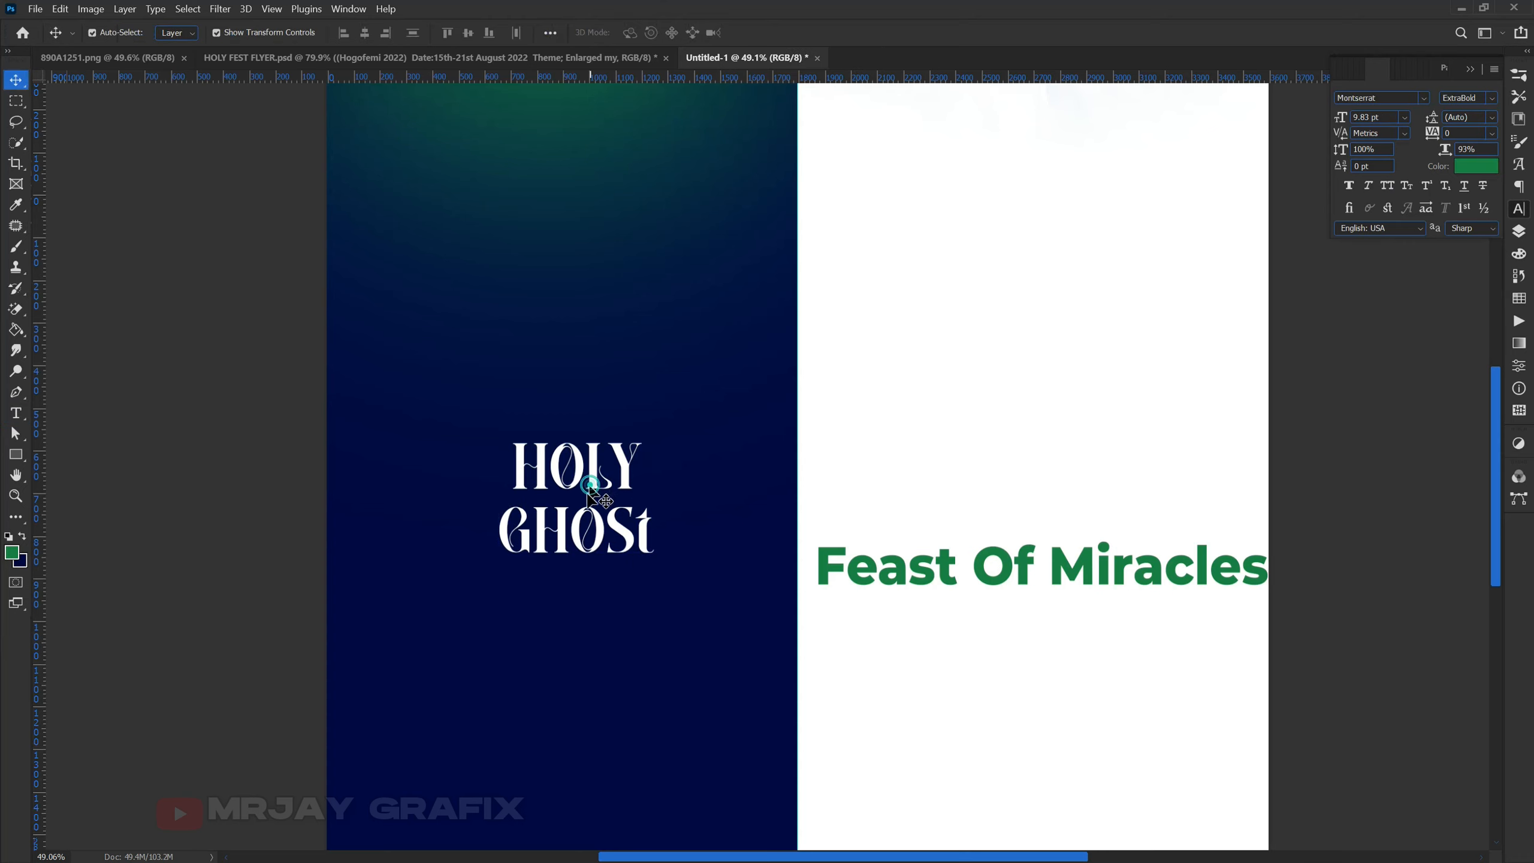
click(576, 566)
drag(579, 574, 618, 769)
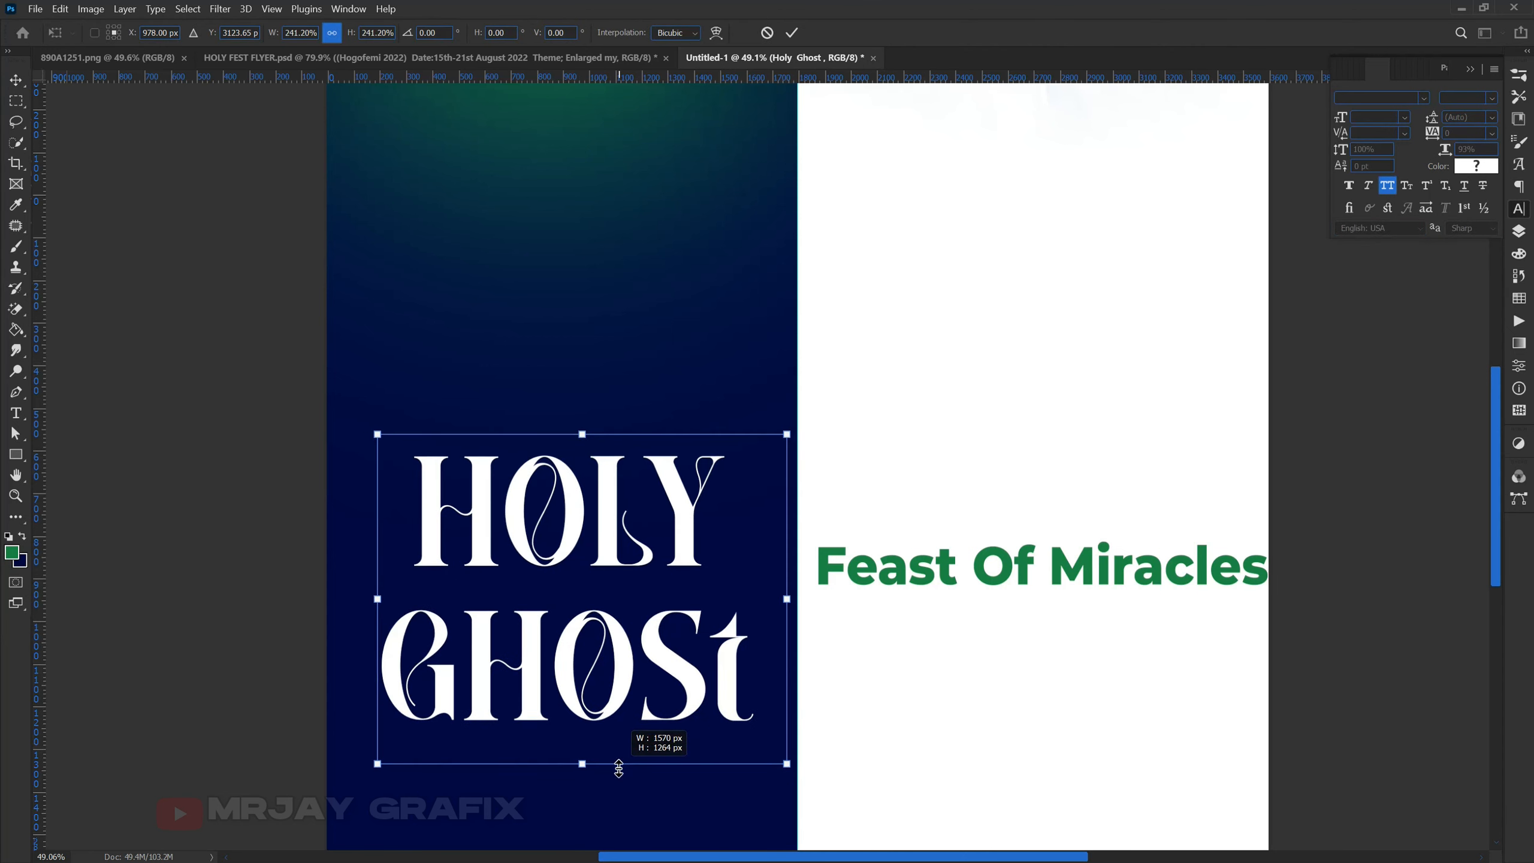
click(141, 543)
drag(581, 526, 598, 526)
drag(1433, 118, 1403, 125)
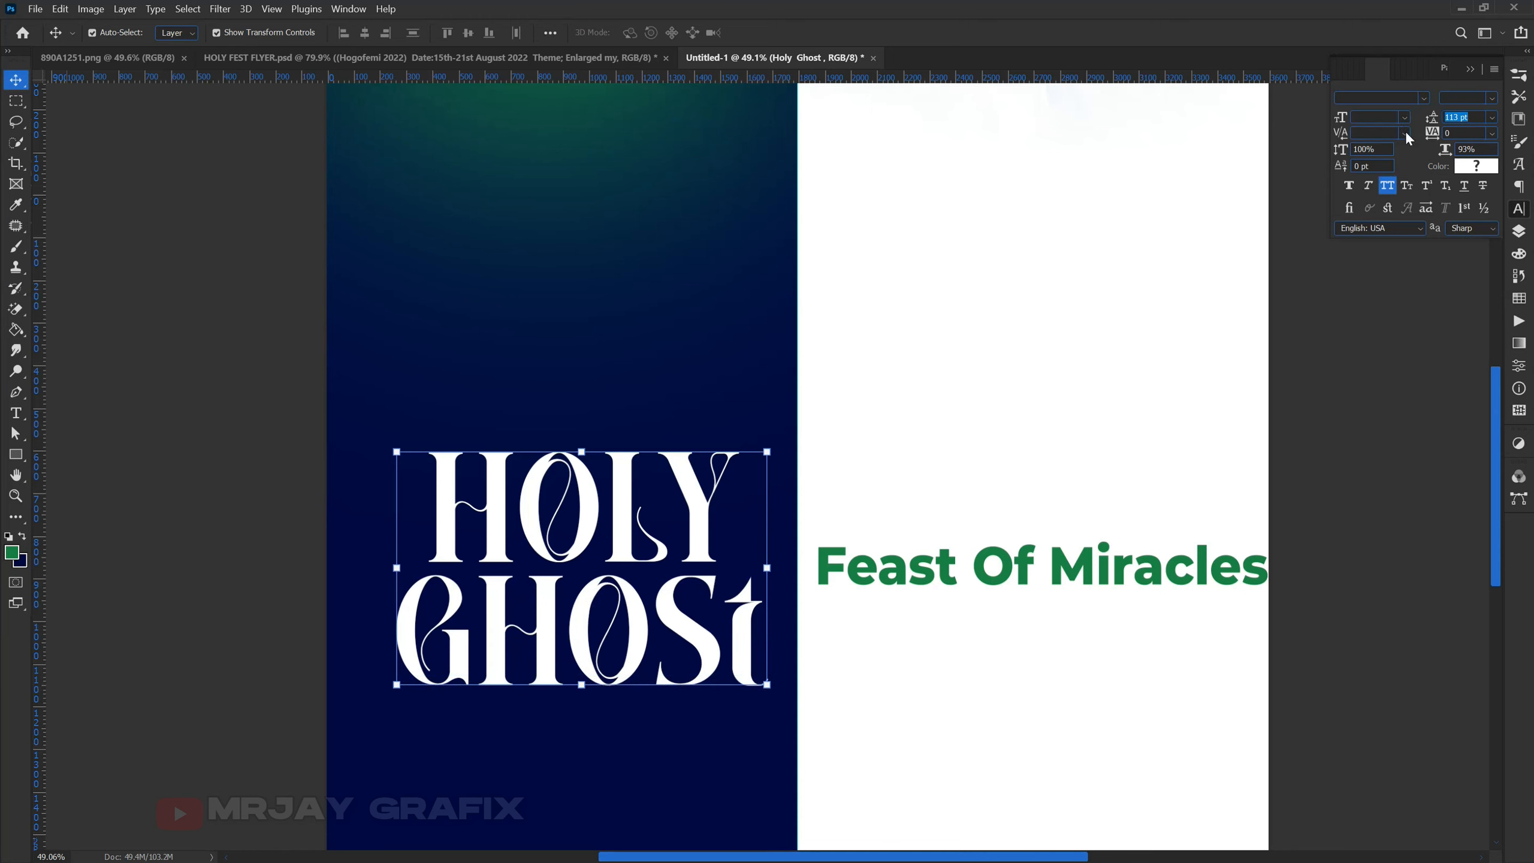
click(301, 561)
Break "Feast Of Miracles" into two lines before "Miracles" and move both title texts up against the centre guide.
scroll(525, 541, down, 4)
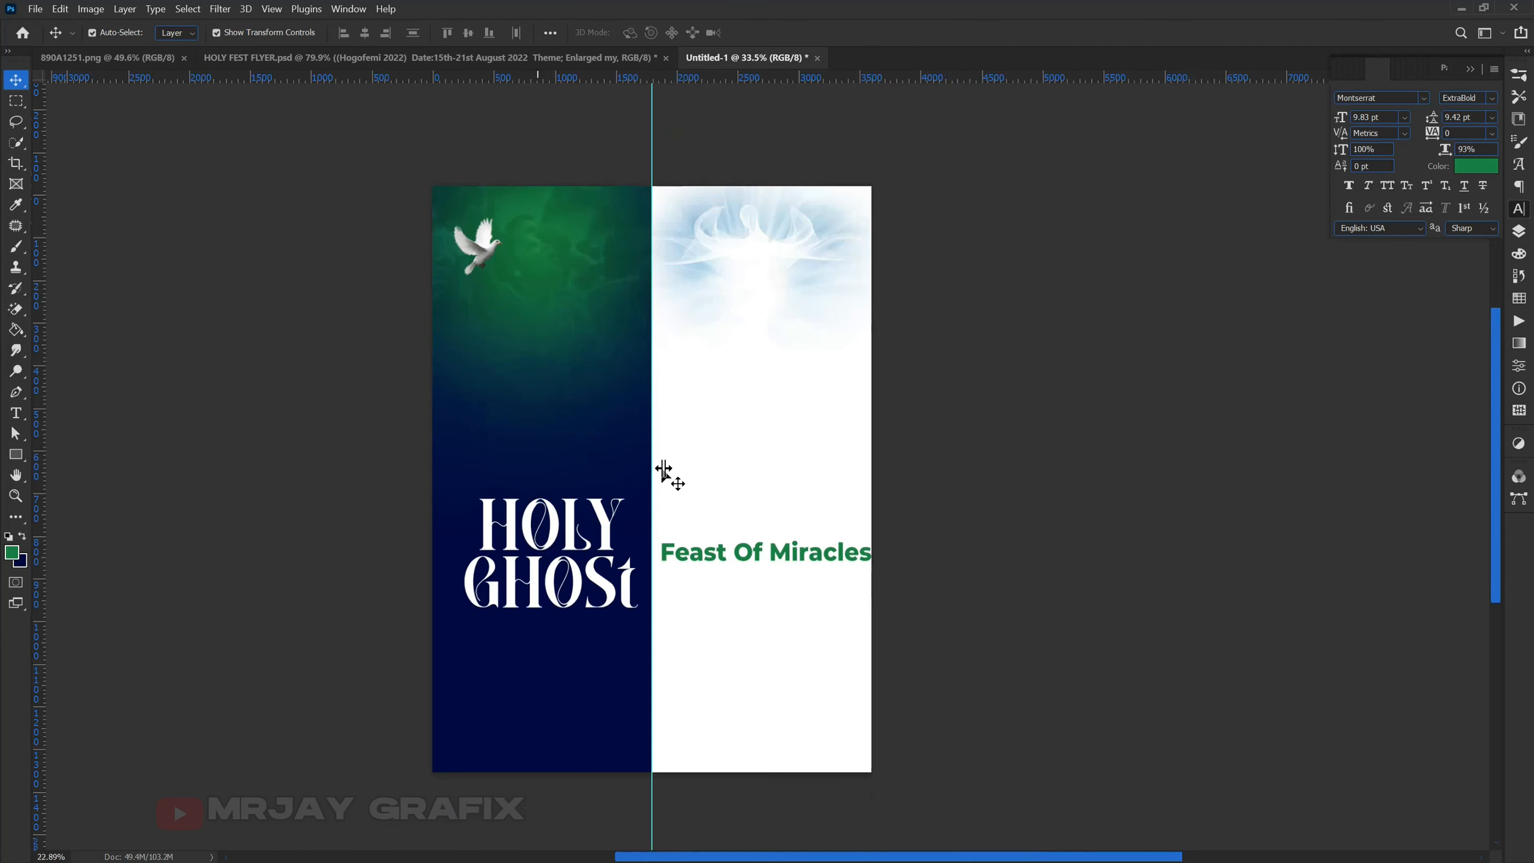
scroll(724, 513, up, 3)
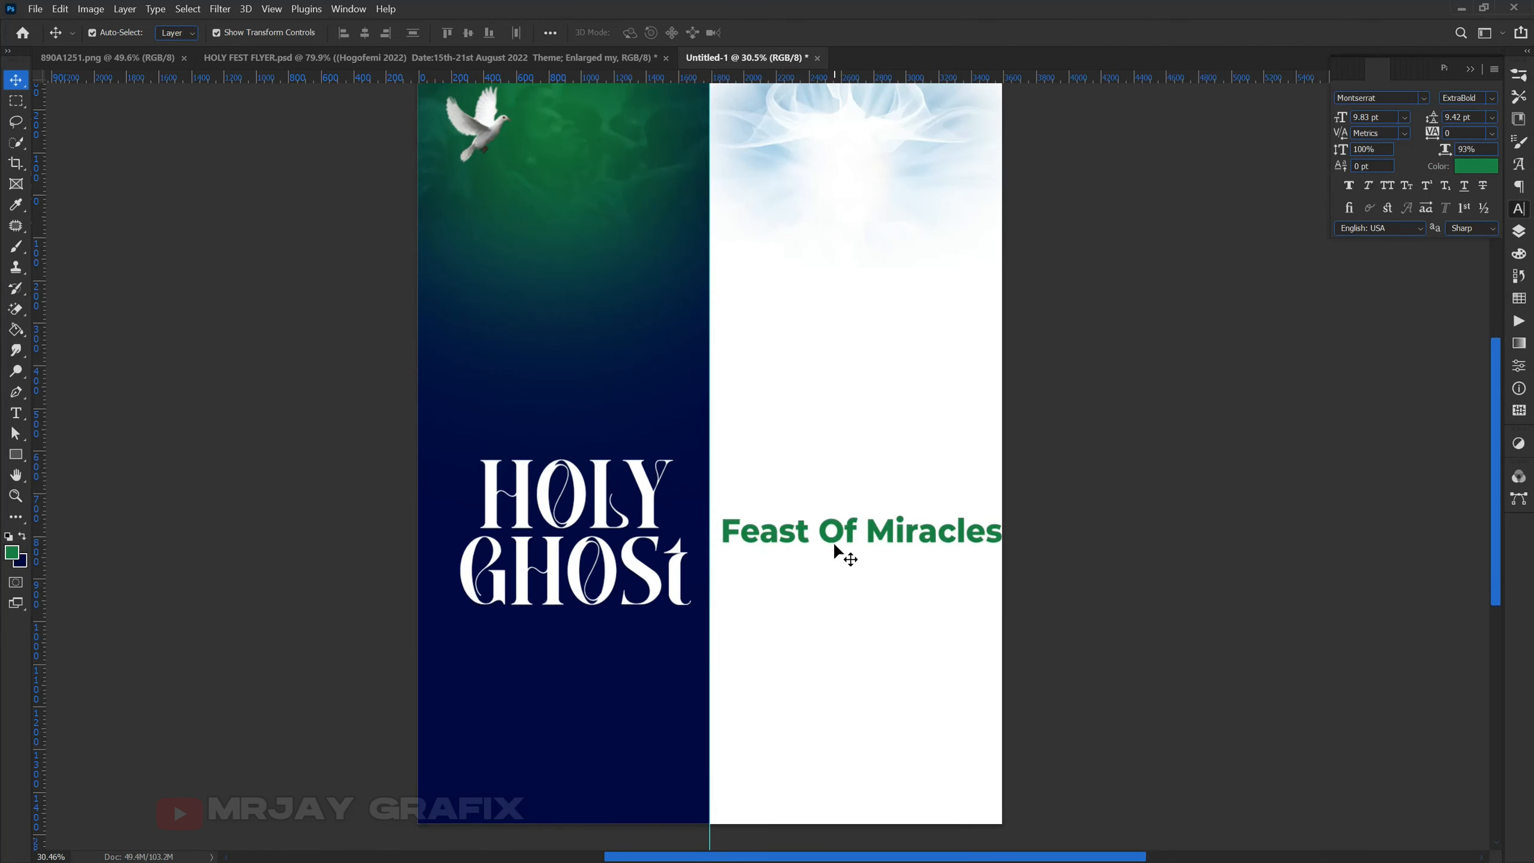
double_click(858, 537)
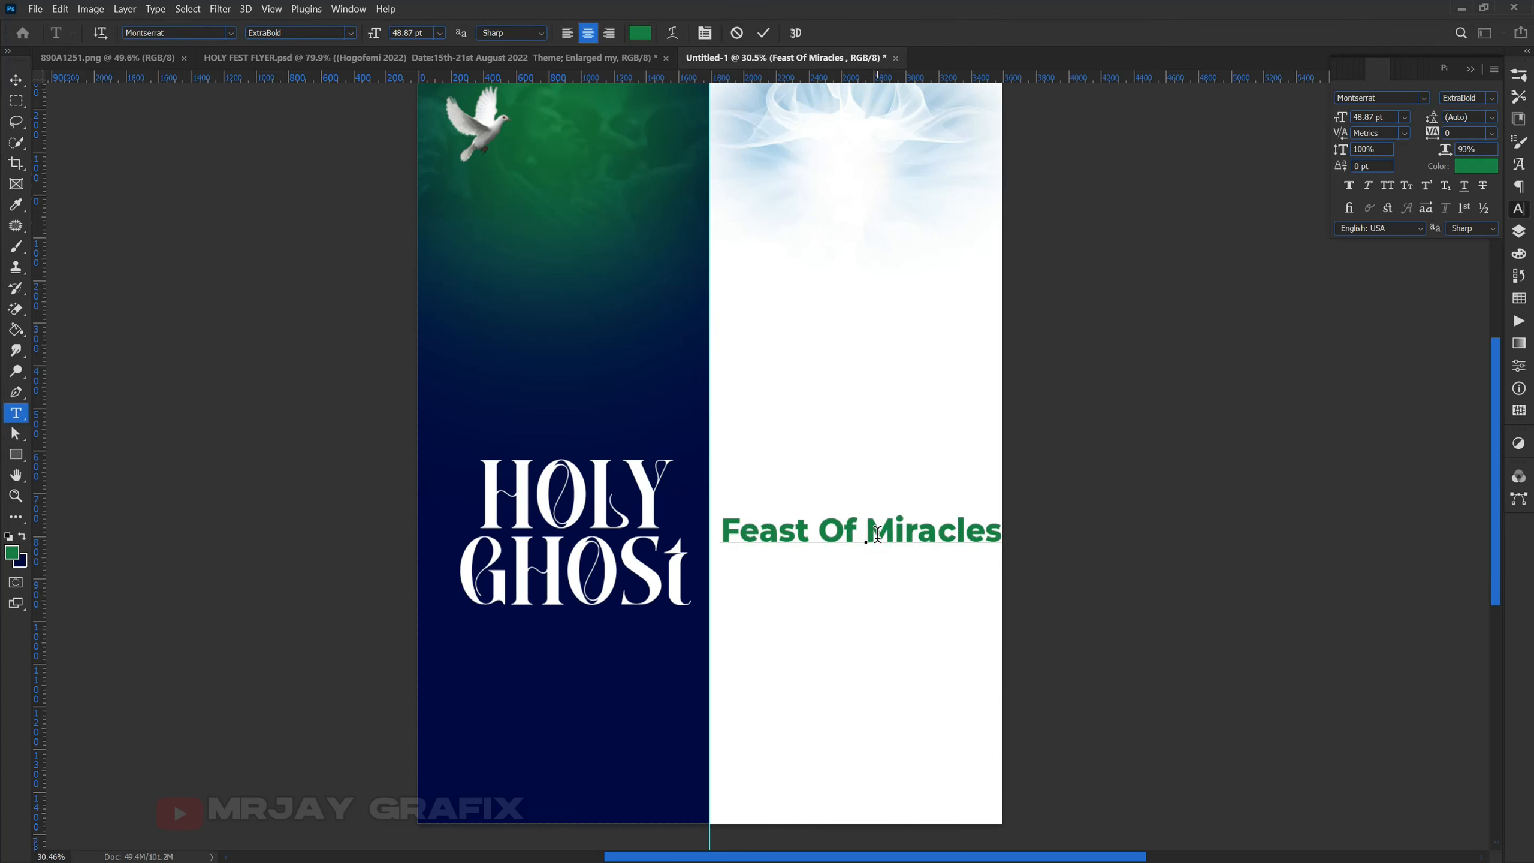
key(Return)
key(ctrl+Return)
key(v)
drag(857, 517, 777, 483)
drag(620, 556, 632, 556)
Scale the two-line "Feast Of Miracles" text up to about 173% on the white panel.
click(815, 544)
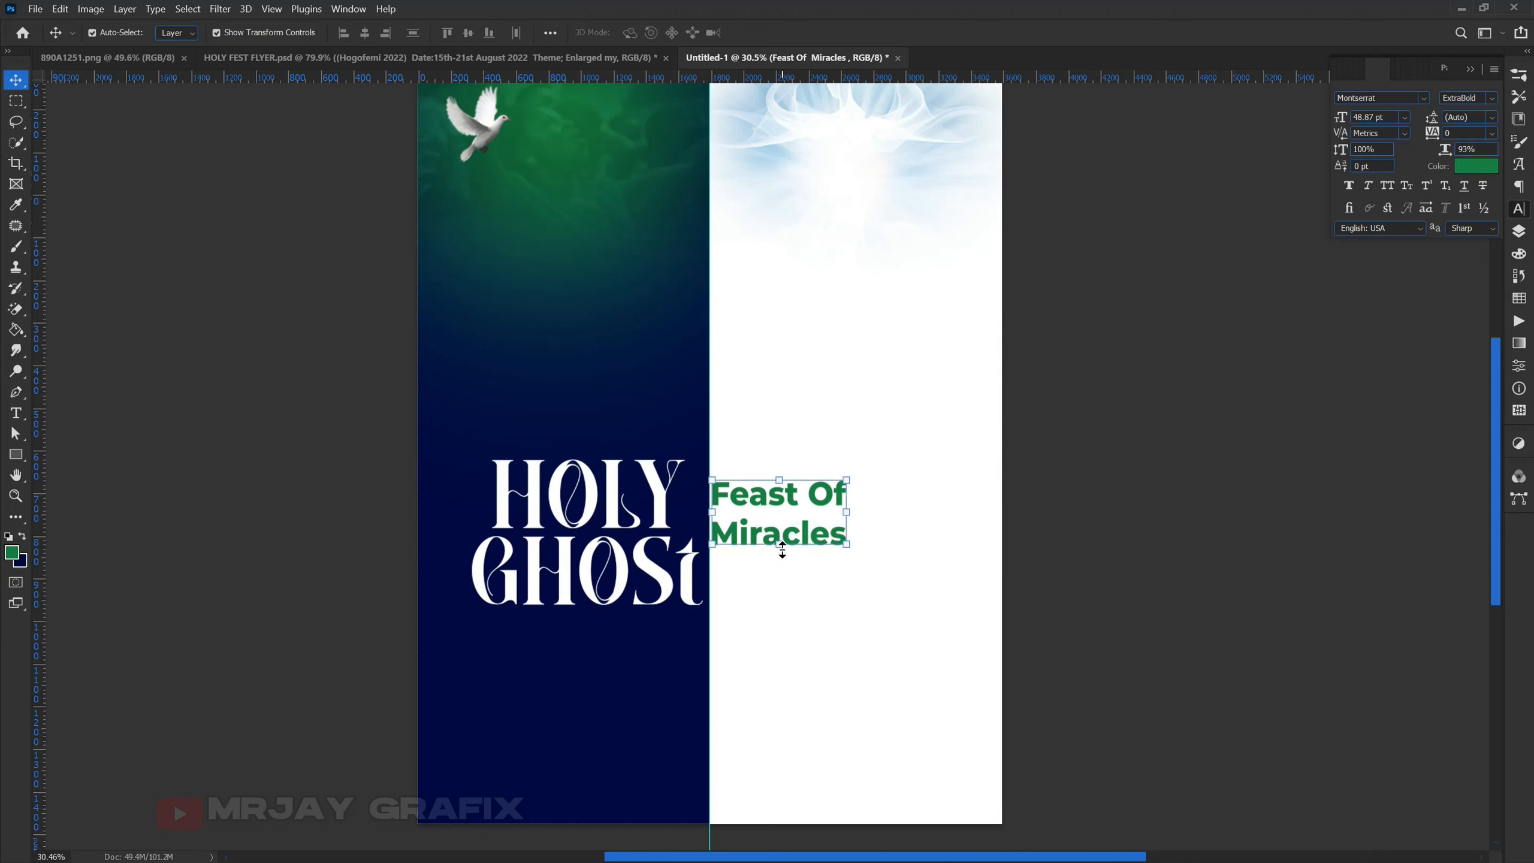
click(839, 552)
drag(853, 555, 951, 638)
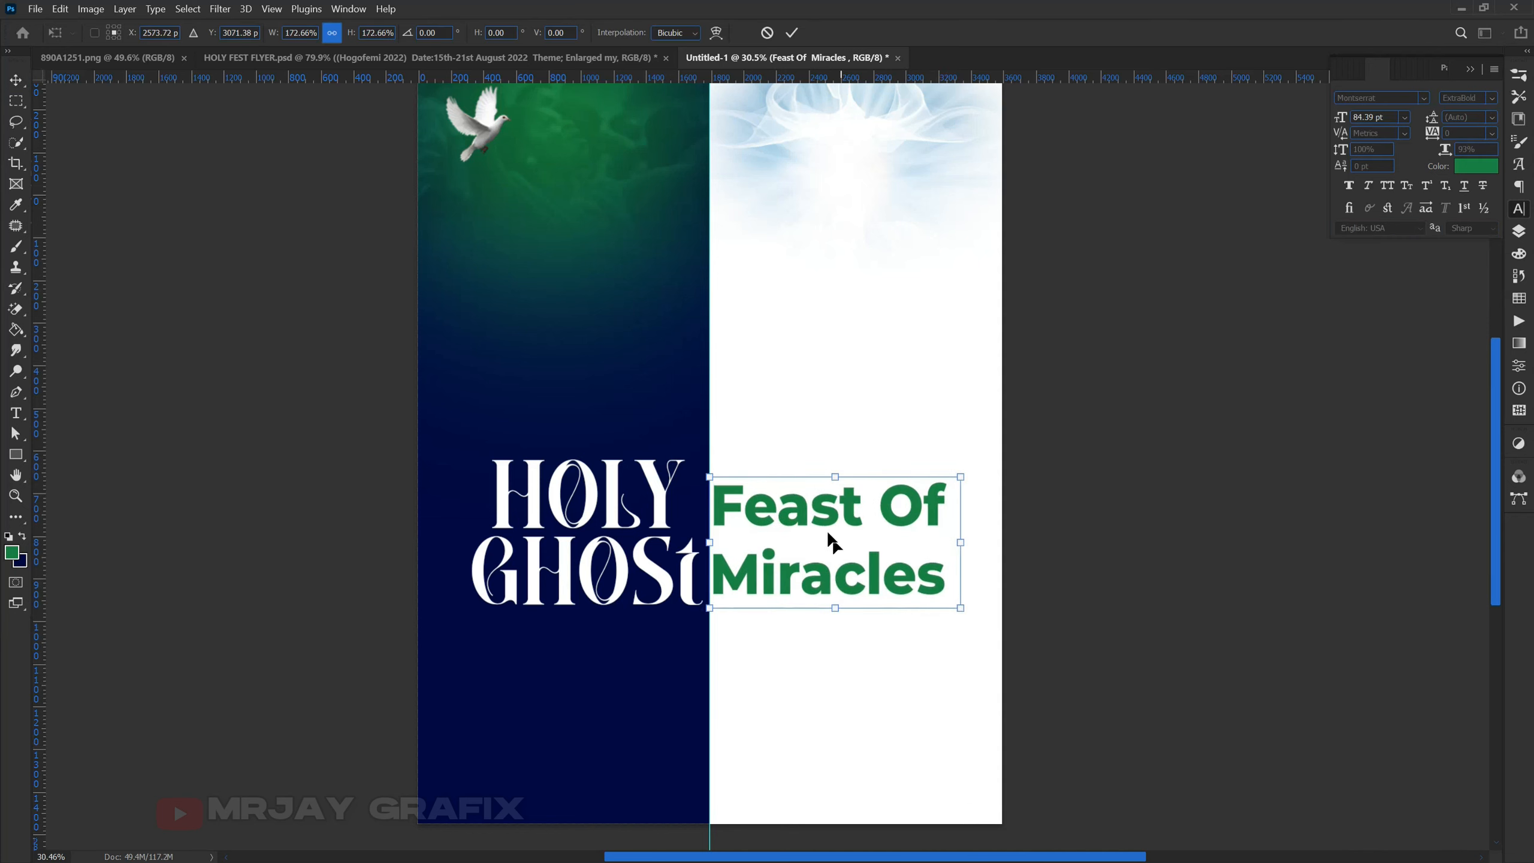
key(Return)
Change the font of the "Feast Of Miracles" text to Afterglow.
double_click(780, 518)
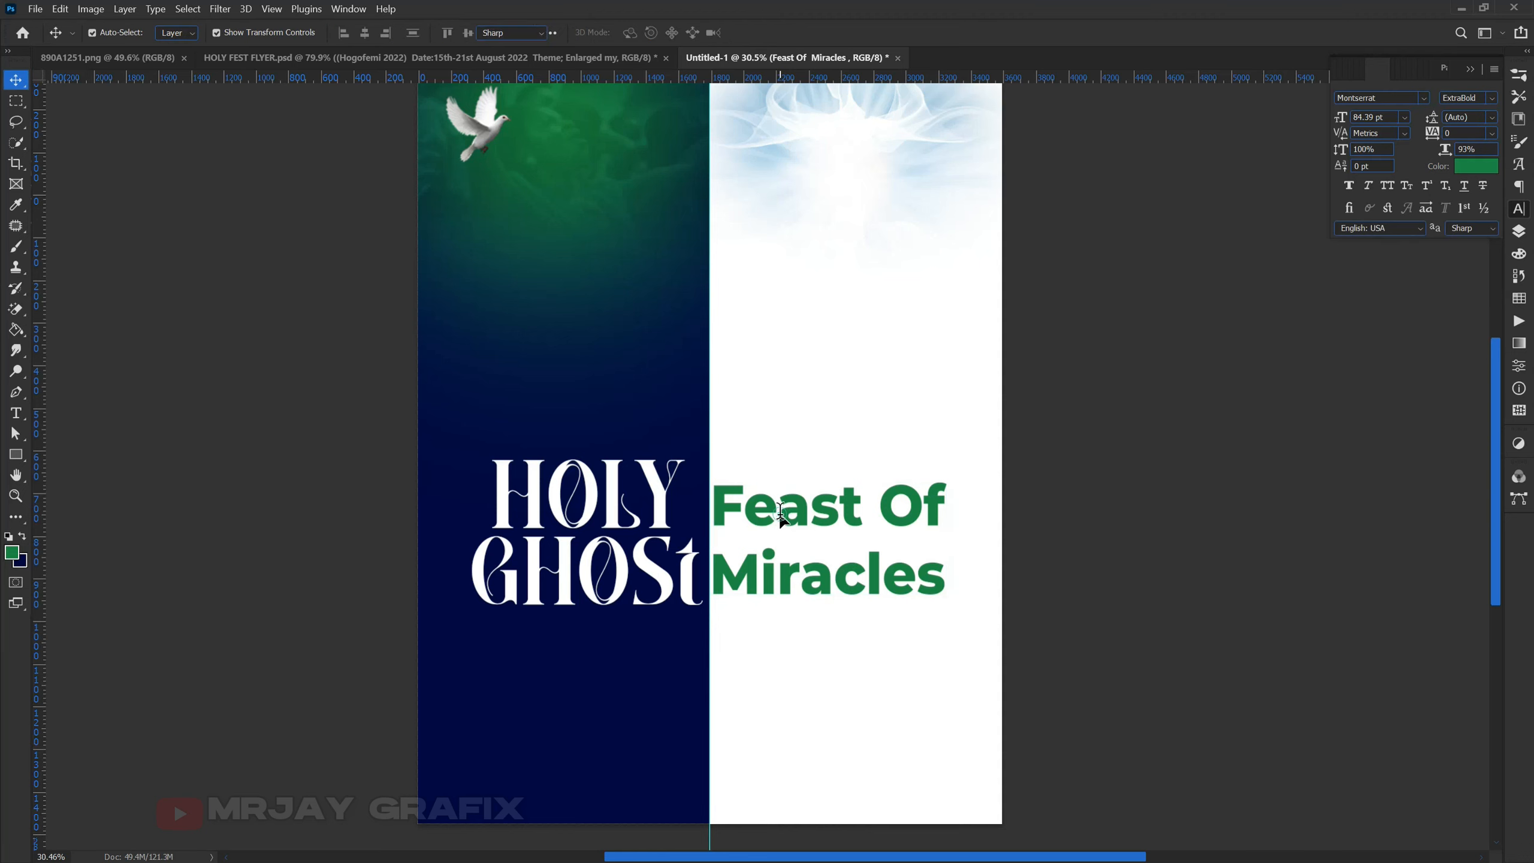
click(1425, 97)
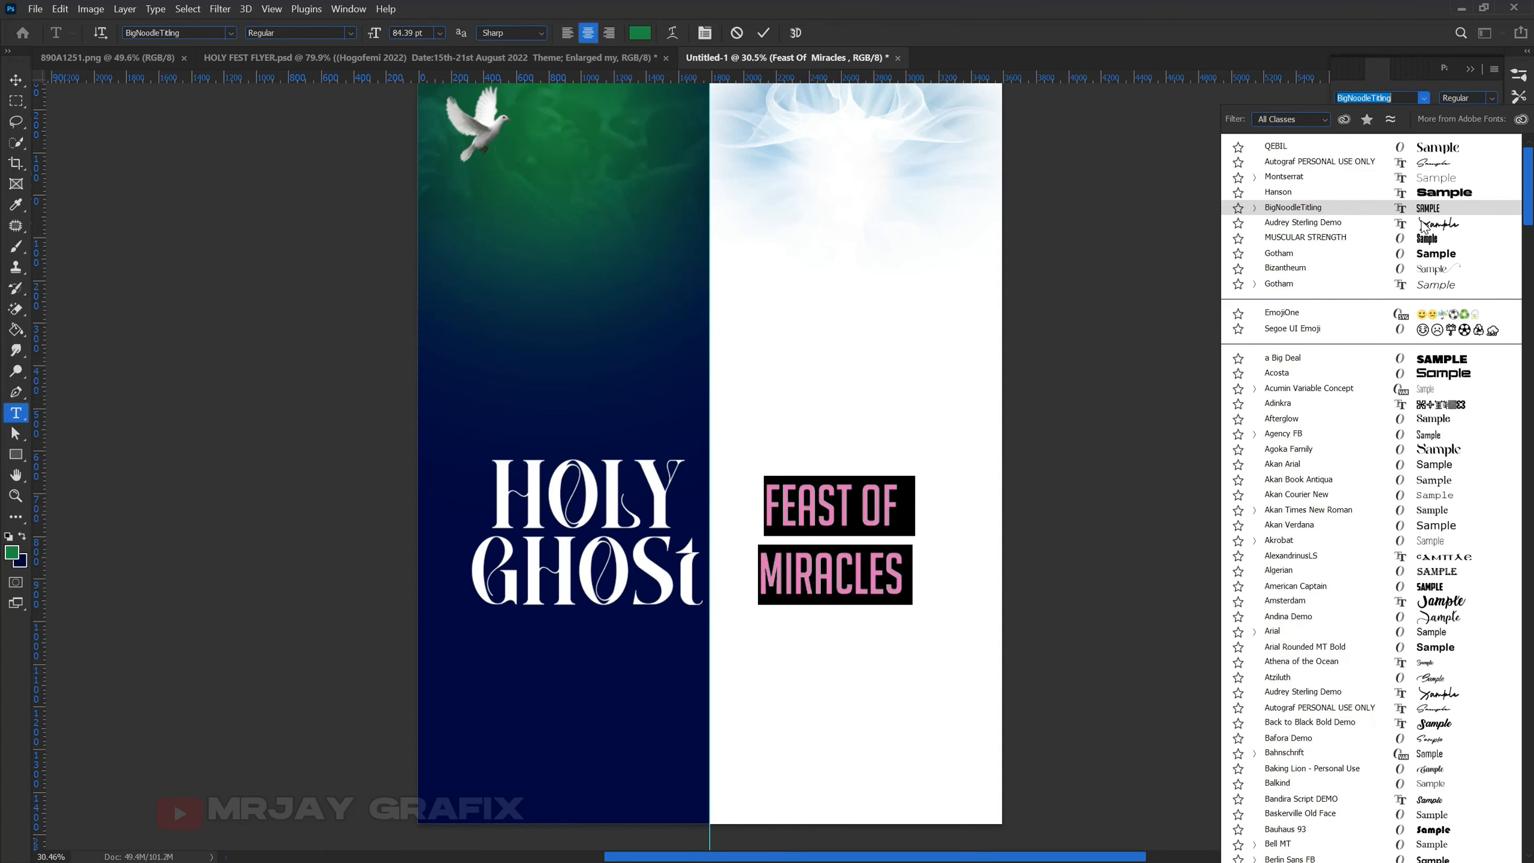
click(1369, 419)
key(ctrl+Return)
key(v)
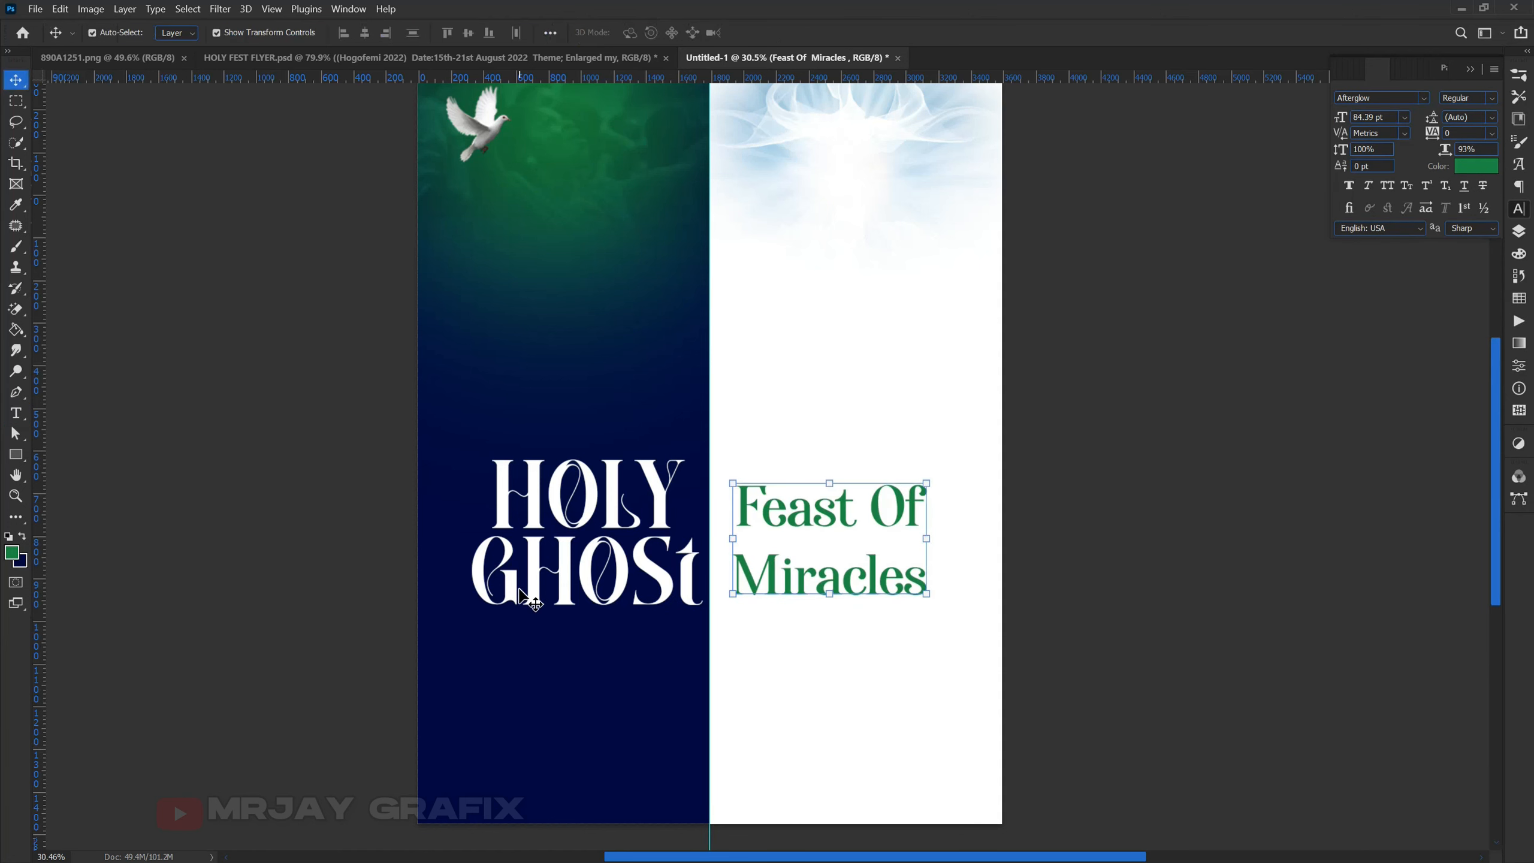
Apply All Caps and the OpenType Swash option to the whole "Feast Of Miracles" text.
click(522, 596)
click(883, 553)
double_click(861, 547)
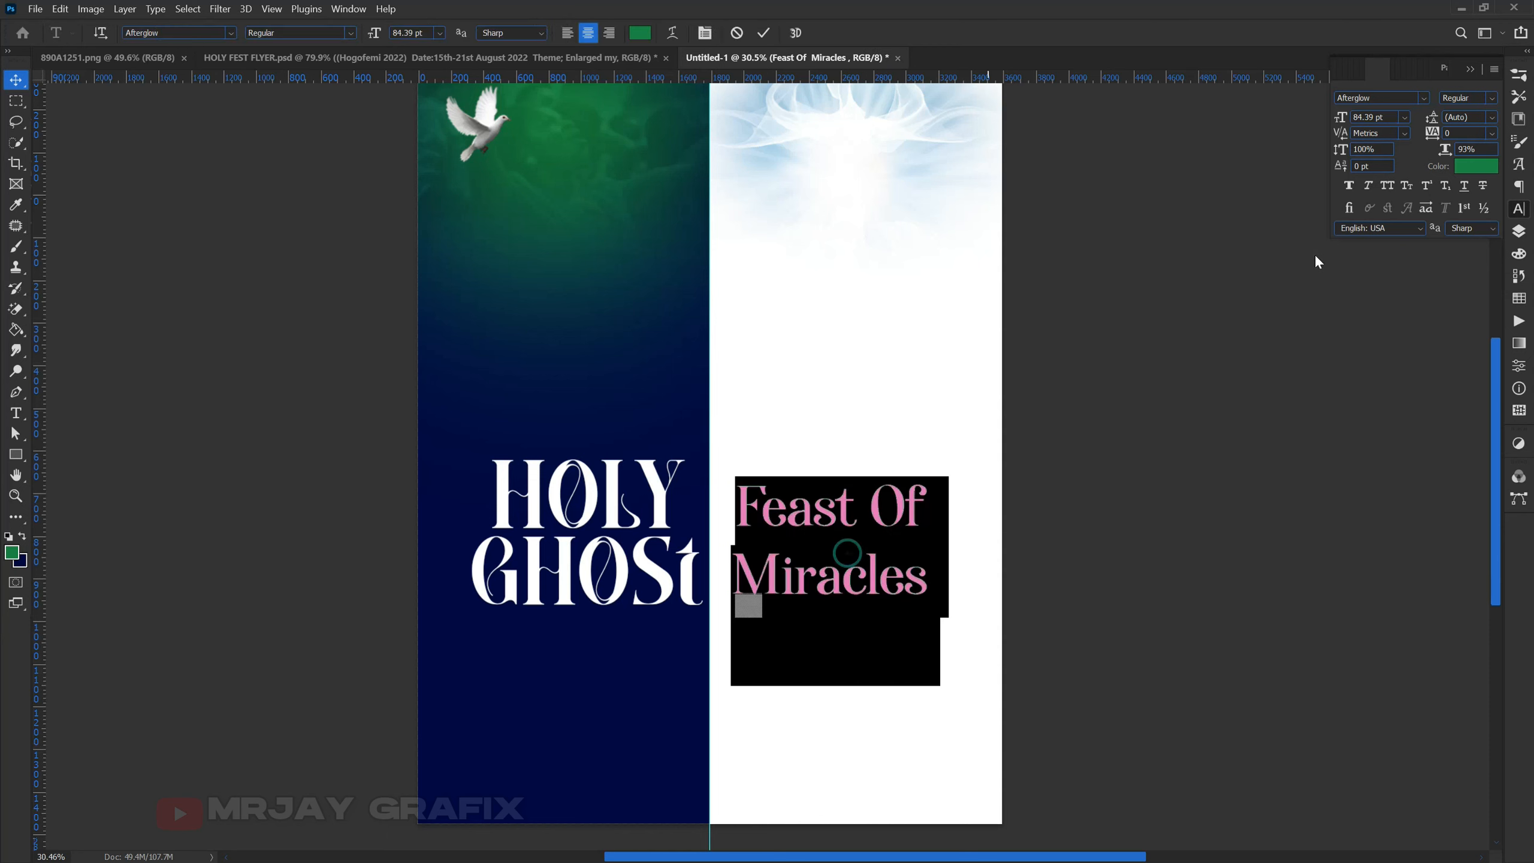
click(1385, 186)
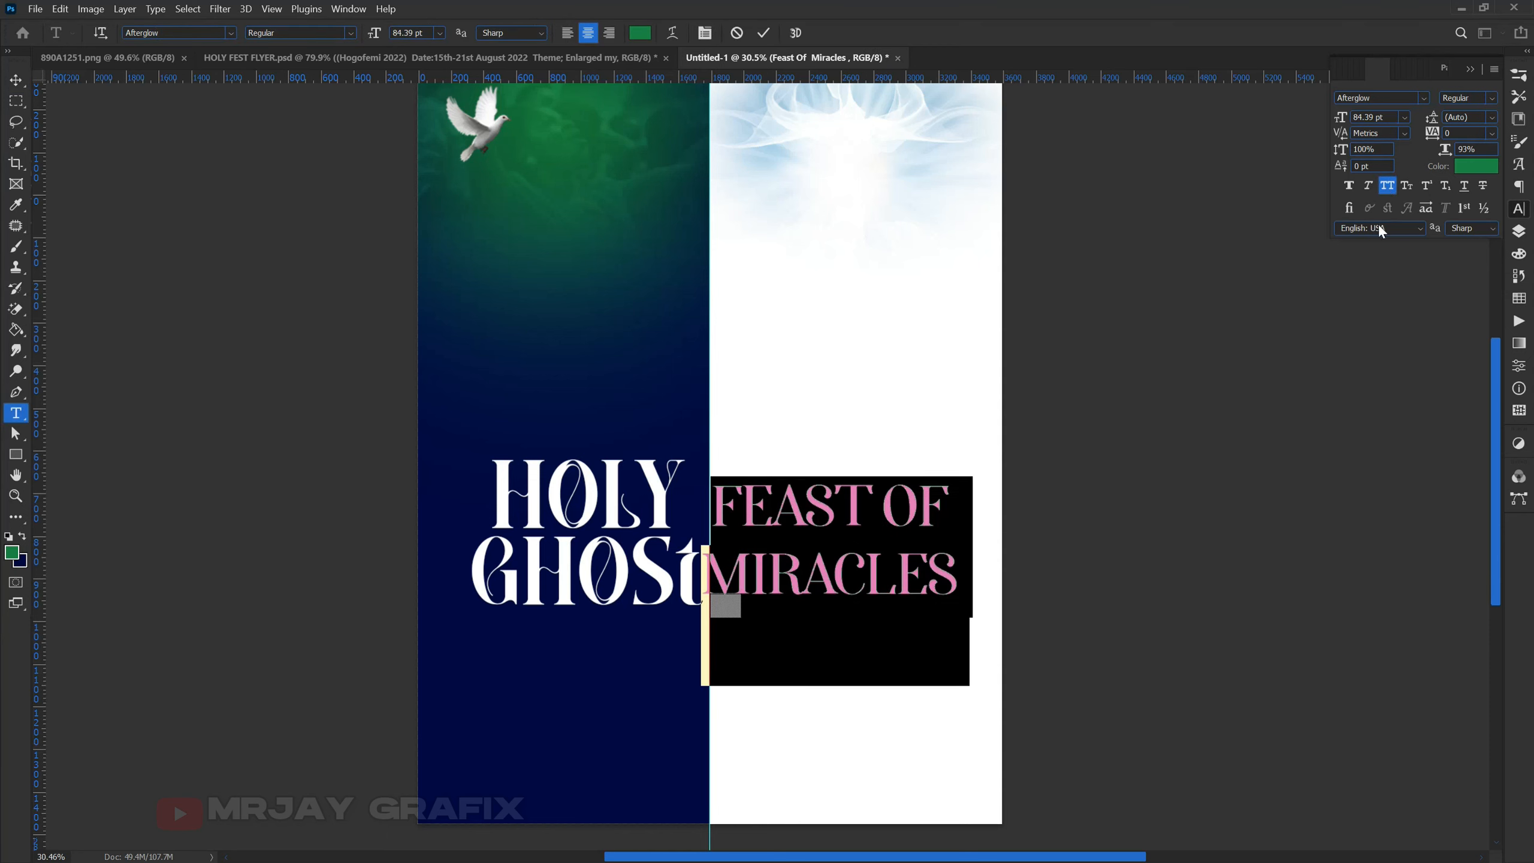
click(1425, 209)
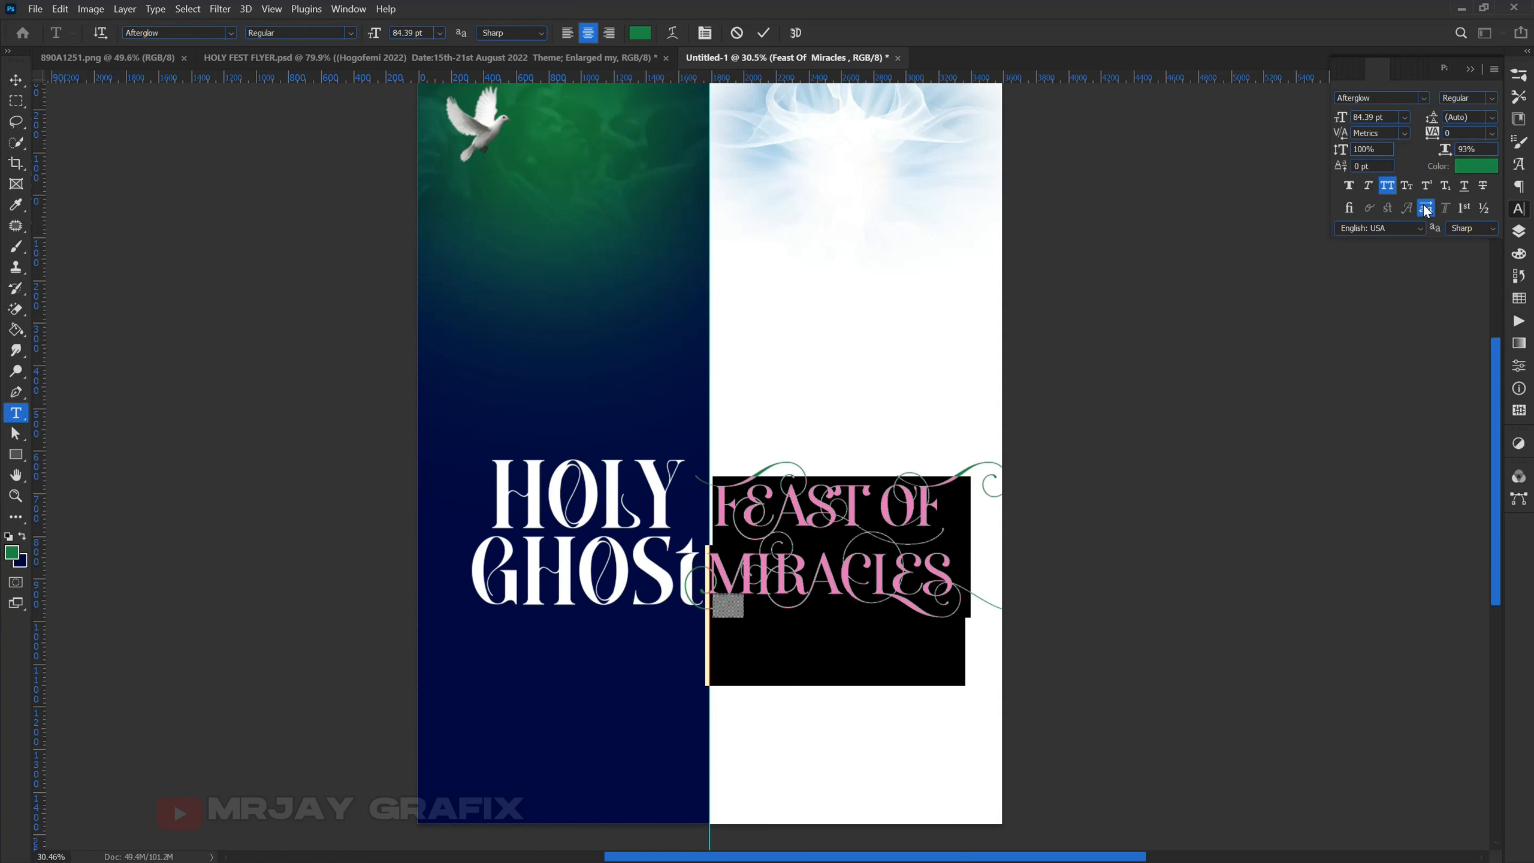
click(355, 505)
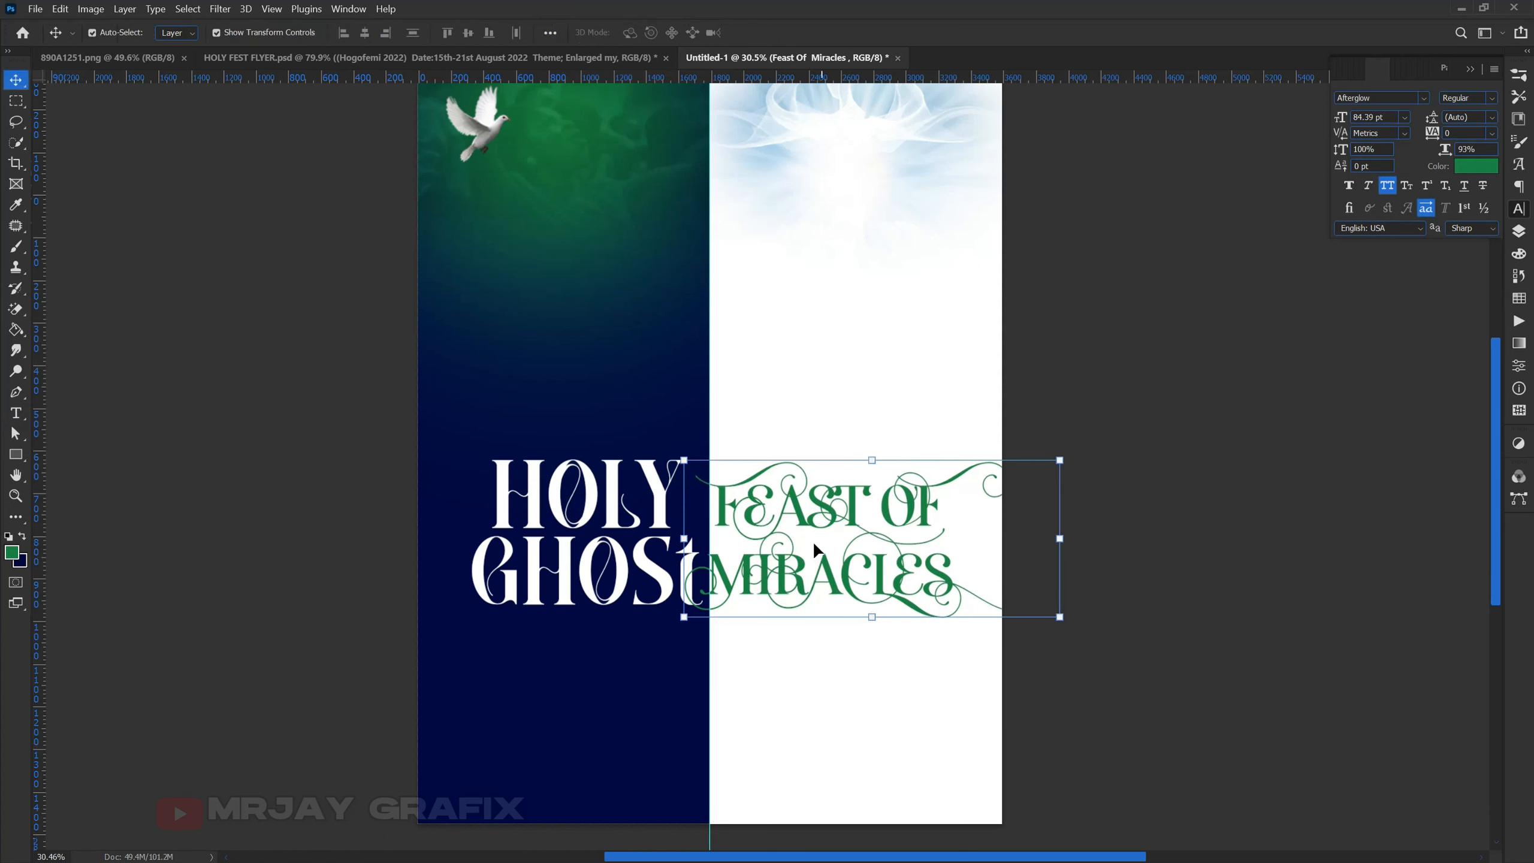
Scale "Feast Of Miracles" down to about 74 pt so its left edge meets the centre guide.
click(683, 537)
drag(683, 535, 788, 557)
click(226, 519)
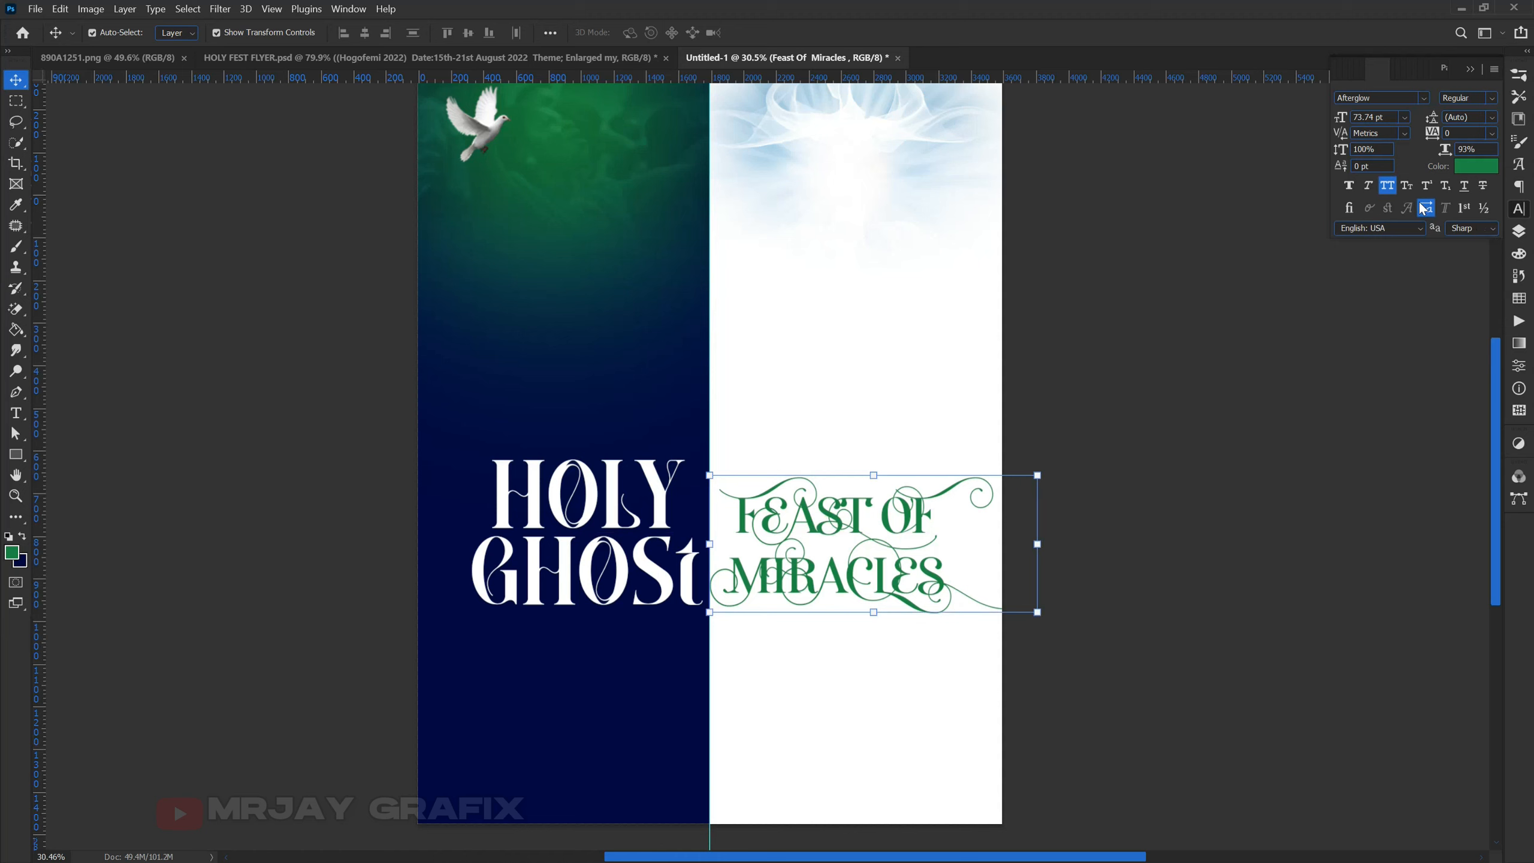
Toggle Swash off and back on for "Feast Of Miracles", and turn off its All Caps.
click(1463, 208)
click(1426, 209)
click(1426, 209)
click(1387, 186)
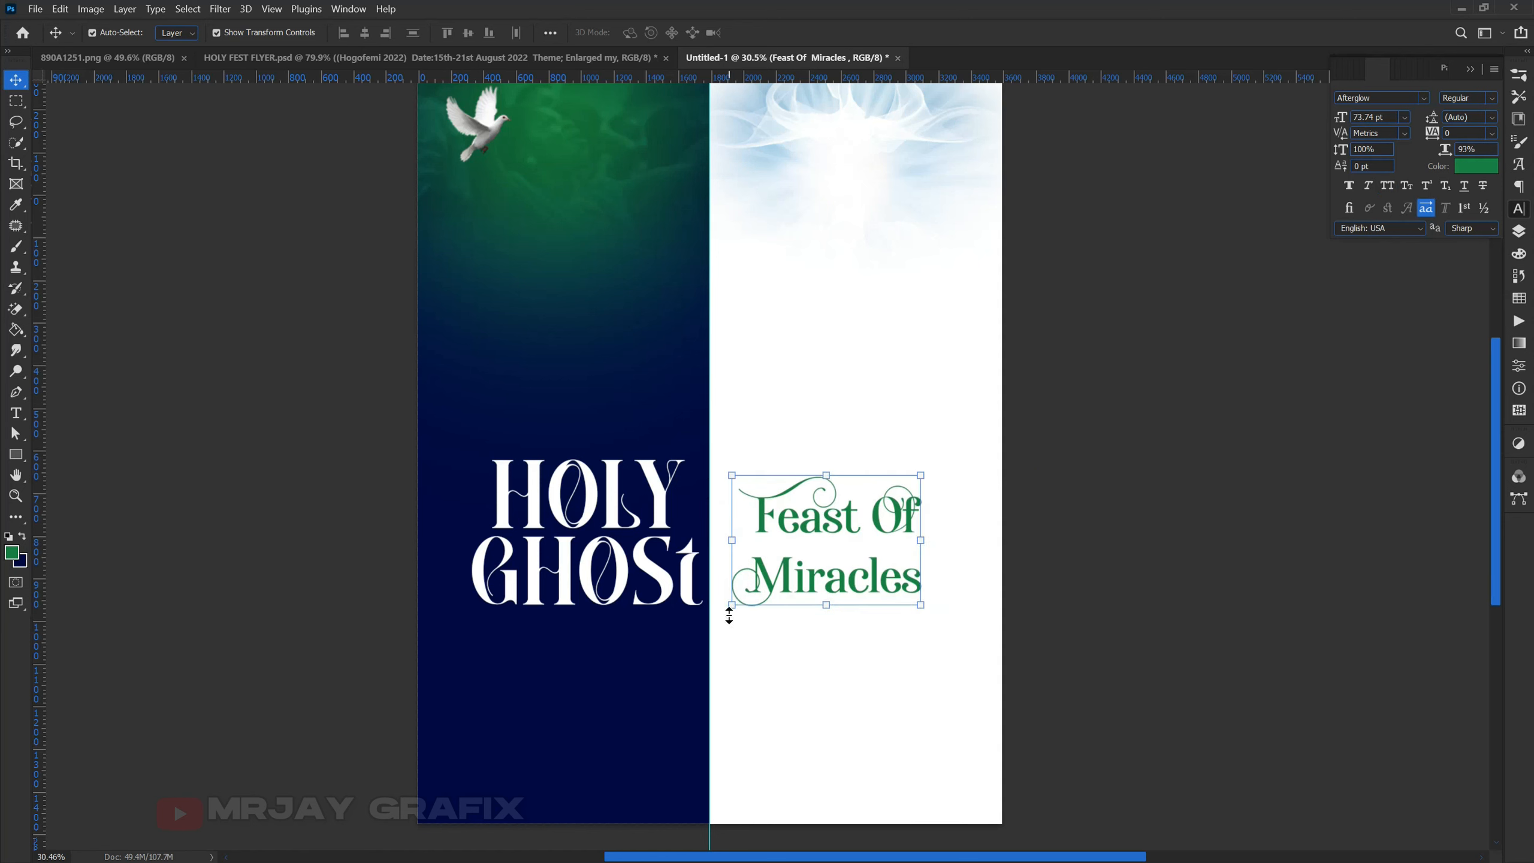
Enlarge "Feast Of Miracles" to about 118% and move it against the centre guide beside "Holy Ghost".
key(ctrl+t)
drag(729, 615, 719, 614)
drag(927, 473, 965, 439)
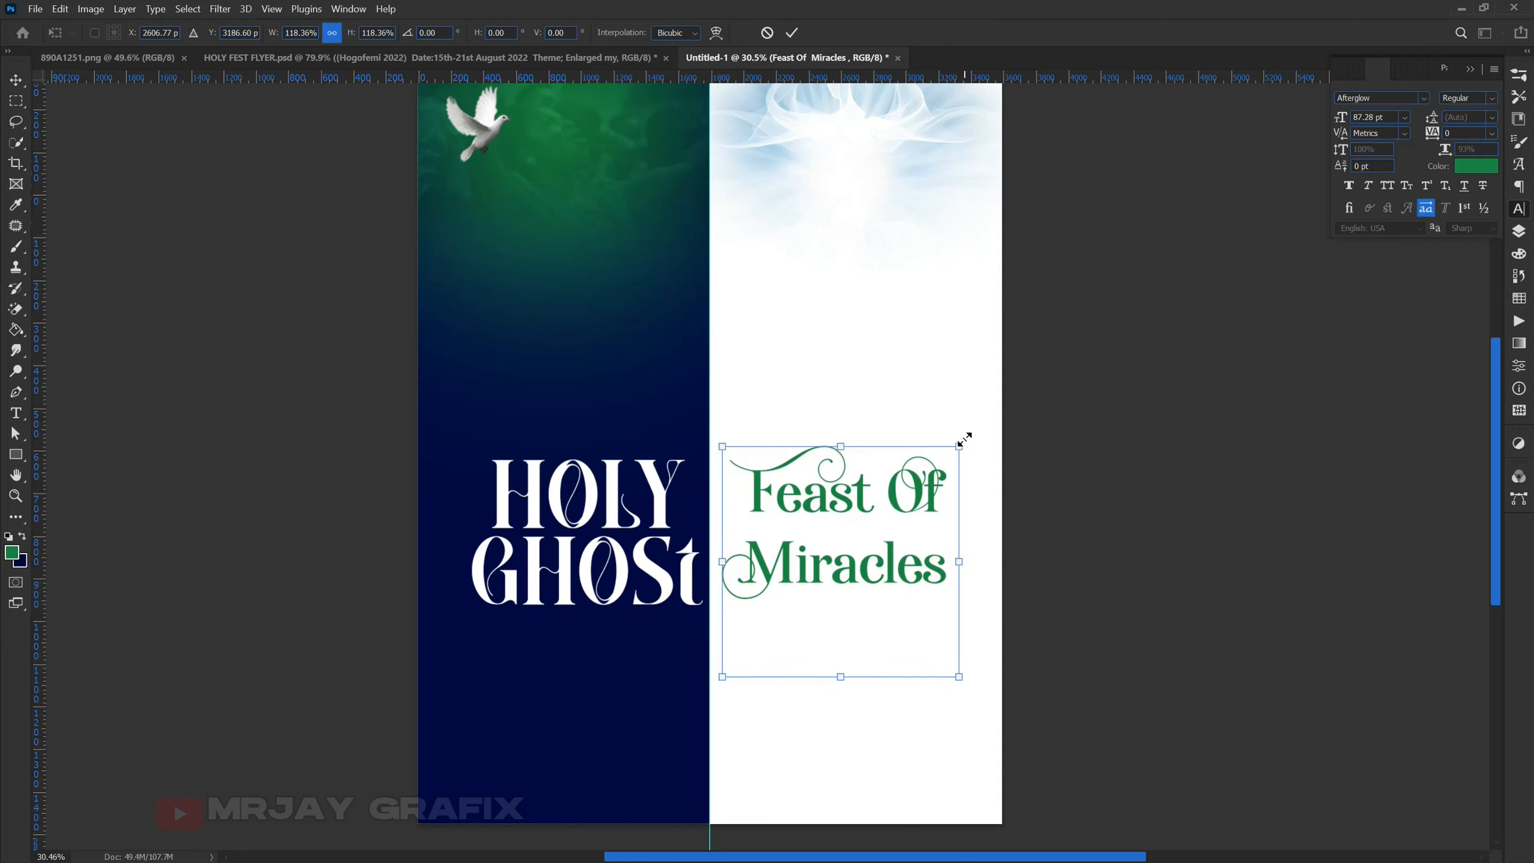
key(Return)
drag(807, 507, 796, 517)
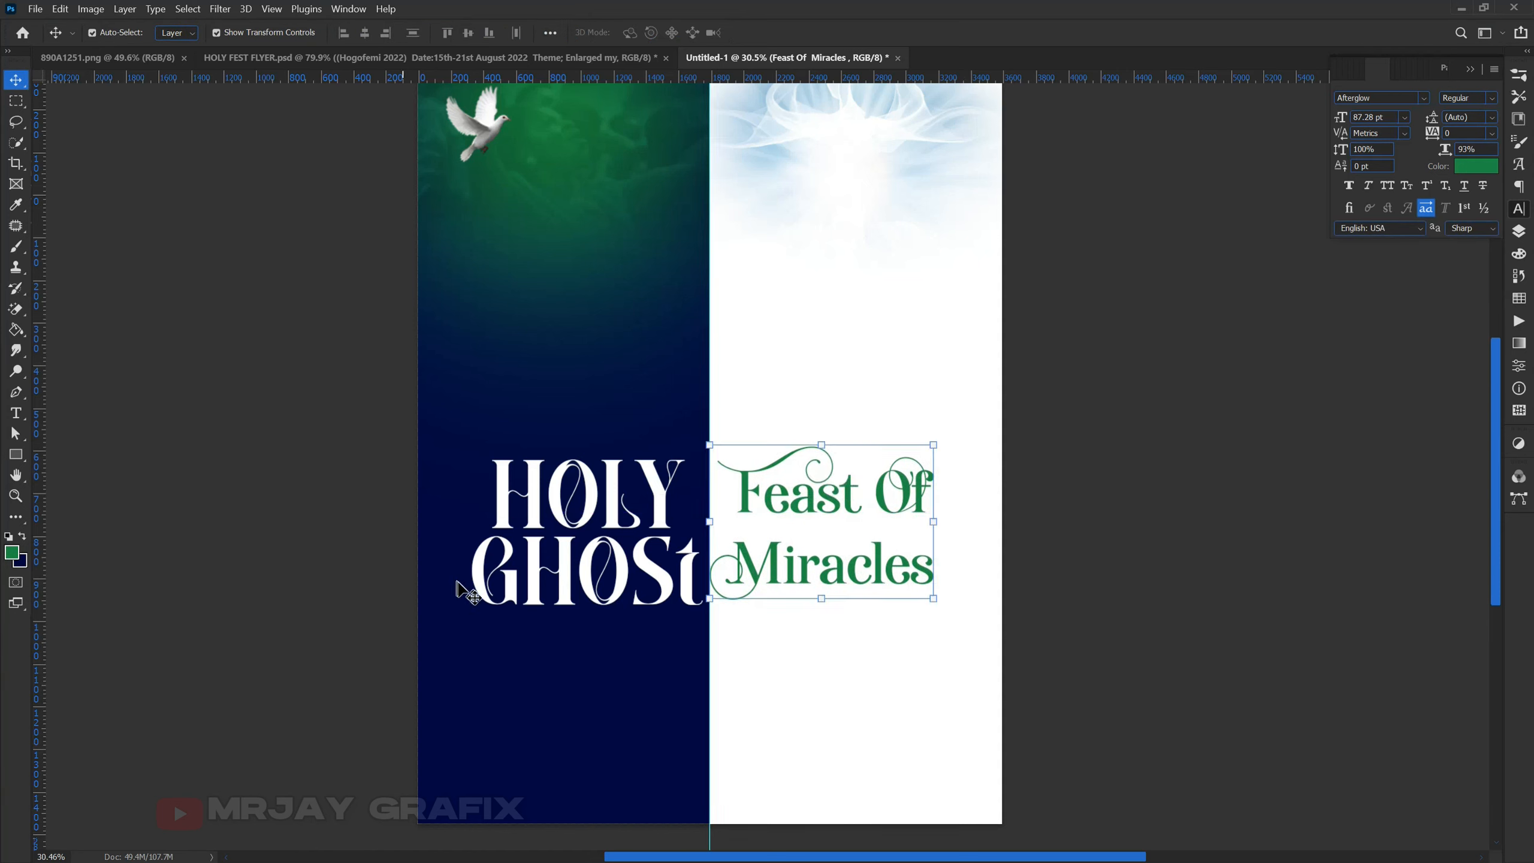
Set the leading of the two-line "Feast Of Miracles" text to 77 pt.
double_click(813, 571)
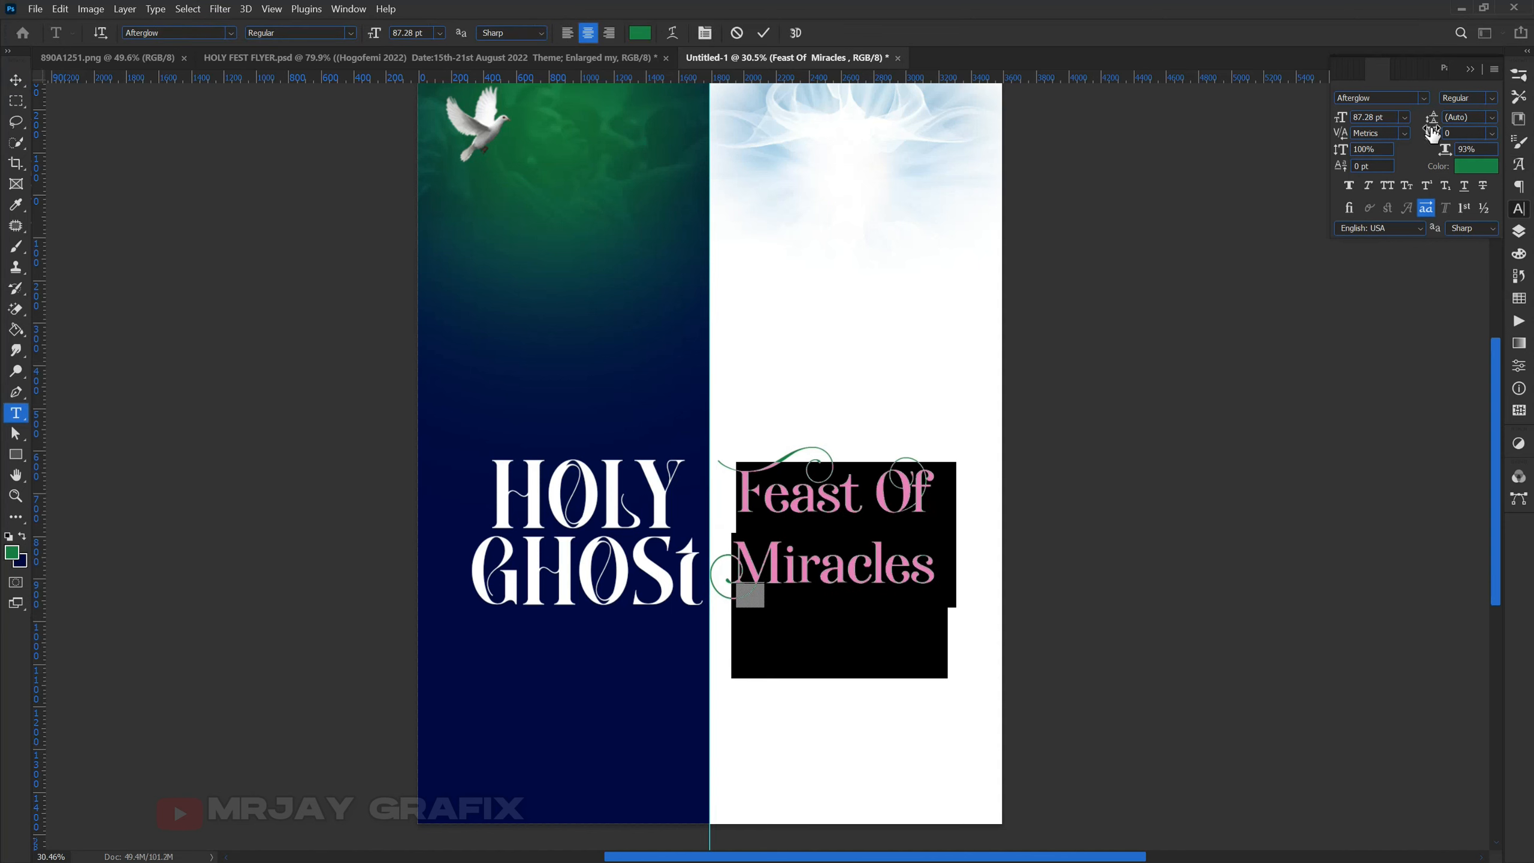
drag(1433, 124, 1405, 139)
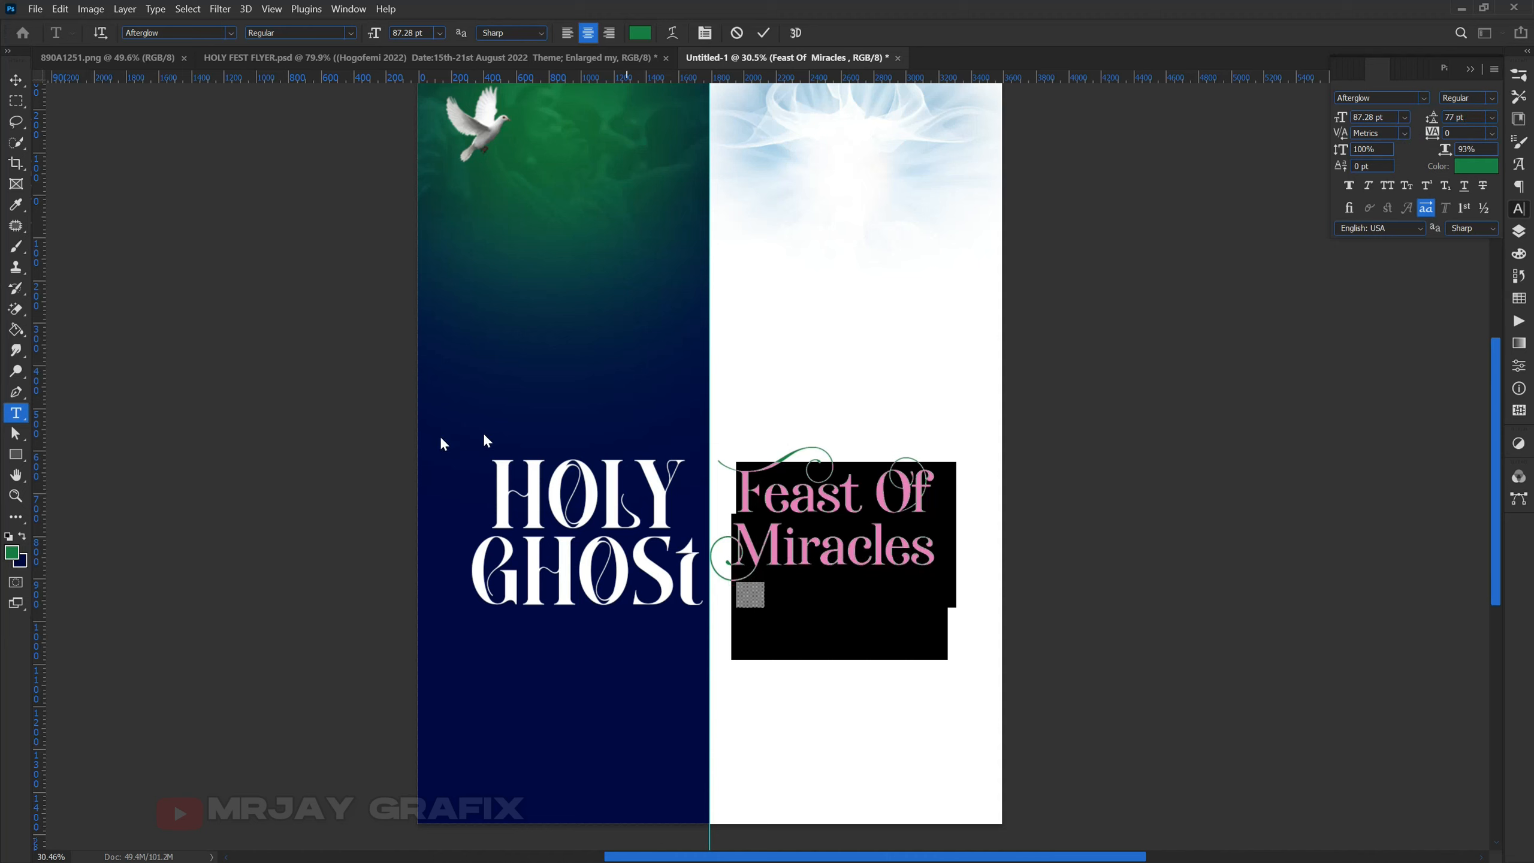
click(287, 439)
Move "Feast Of Miracles" closer to "Holy Ghost" so its left swashes cross the centre guide onto the navy panel.
key(v)
drag(753, 530, 738, 555)
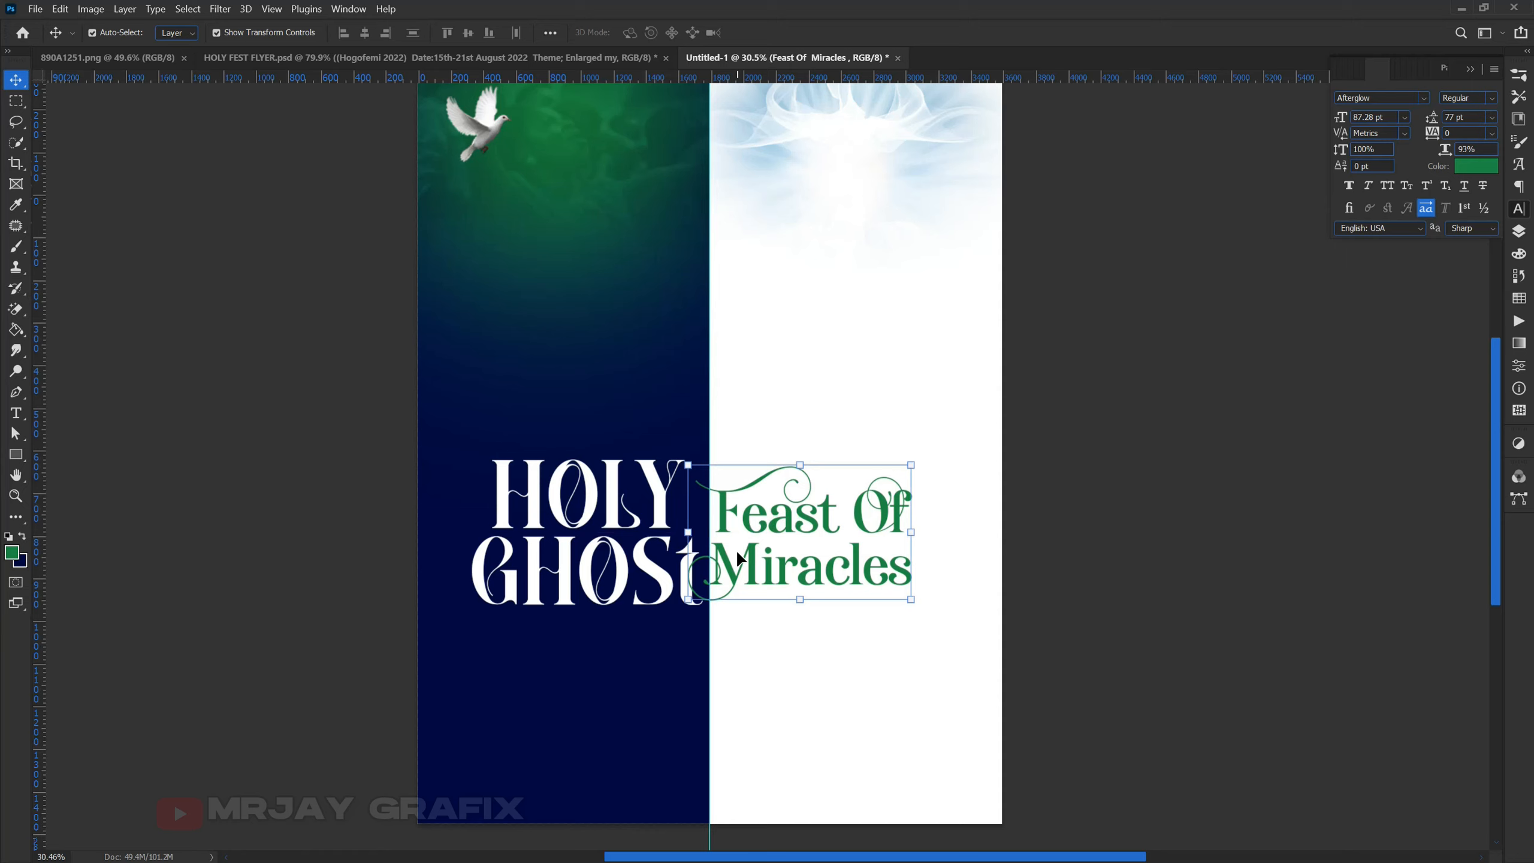
click(229, 546)
scroll(606, 637, down, 2)
scroll(607, 638, up, 3)
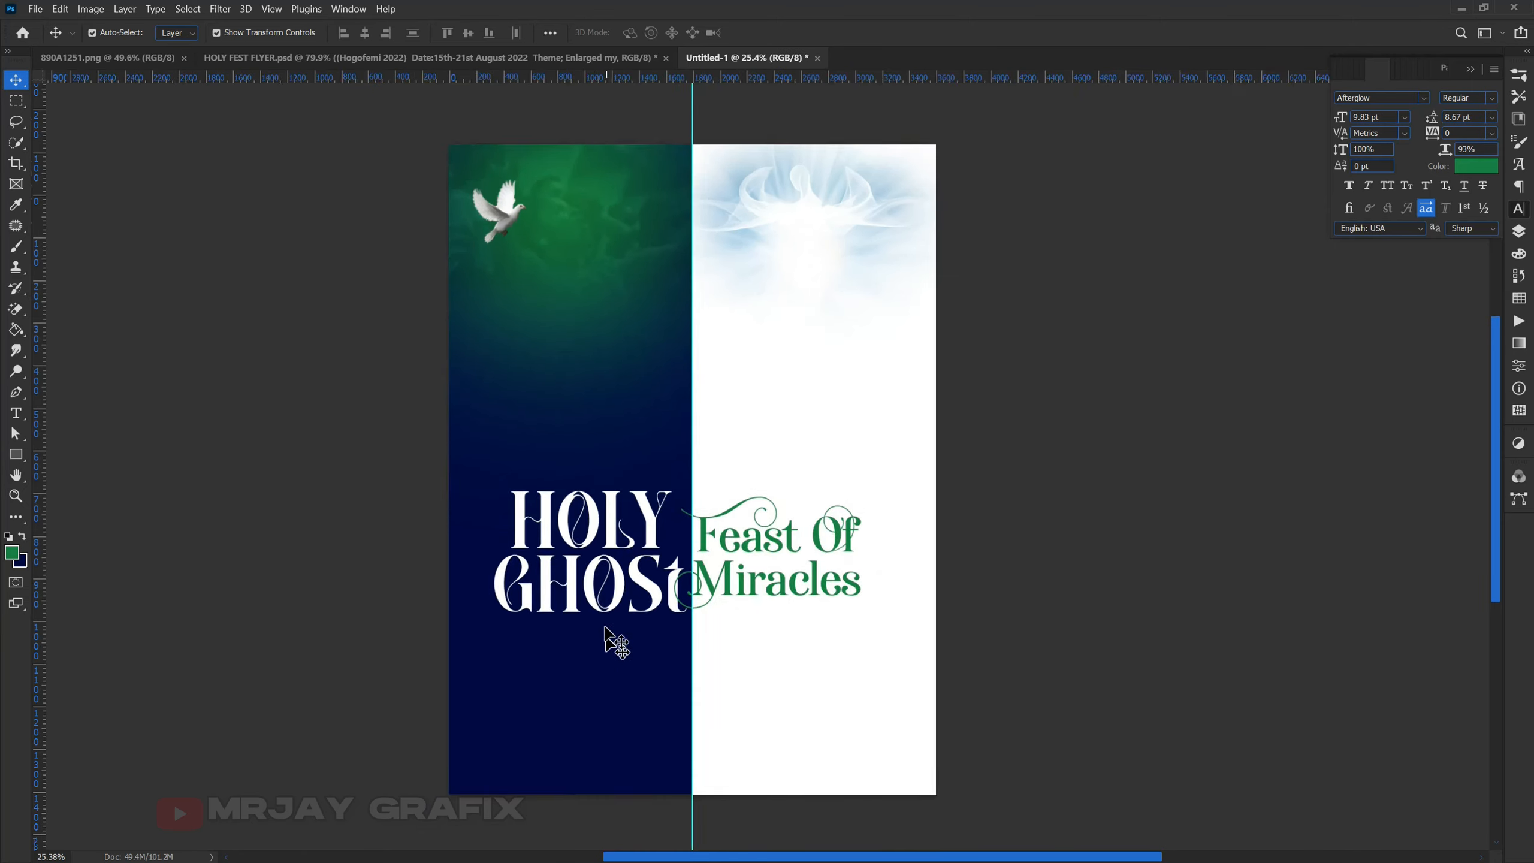
Remove the "Theme; Enlarged my coast- 1 Chronicles 4:9" text from the event details in HOLY FEST FLYER.psd.
click(387, 61)
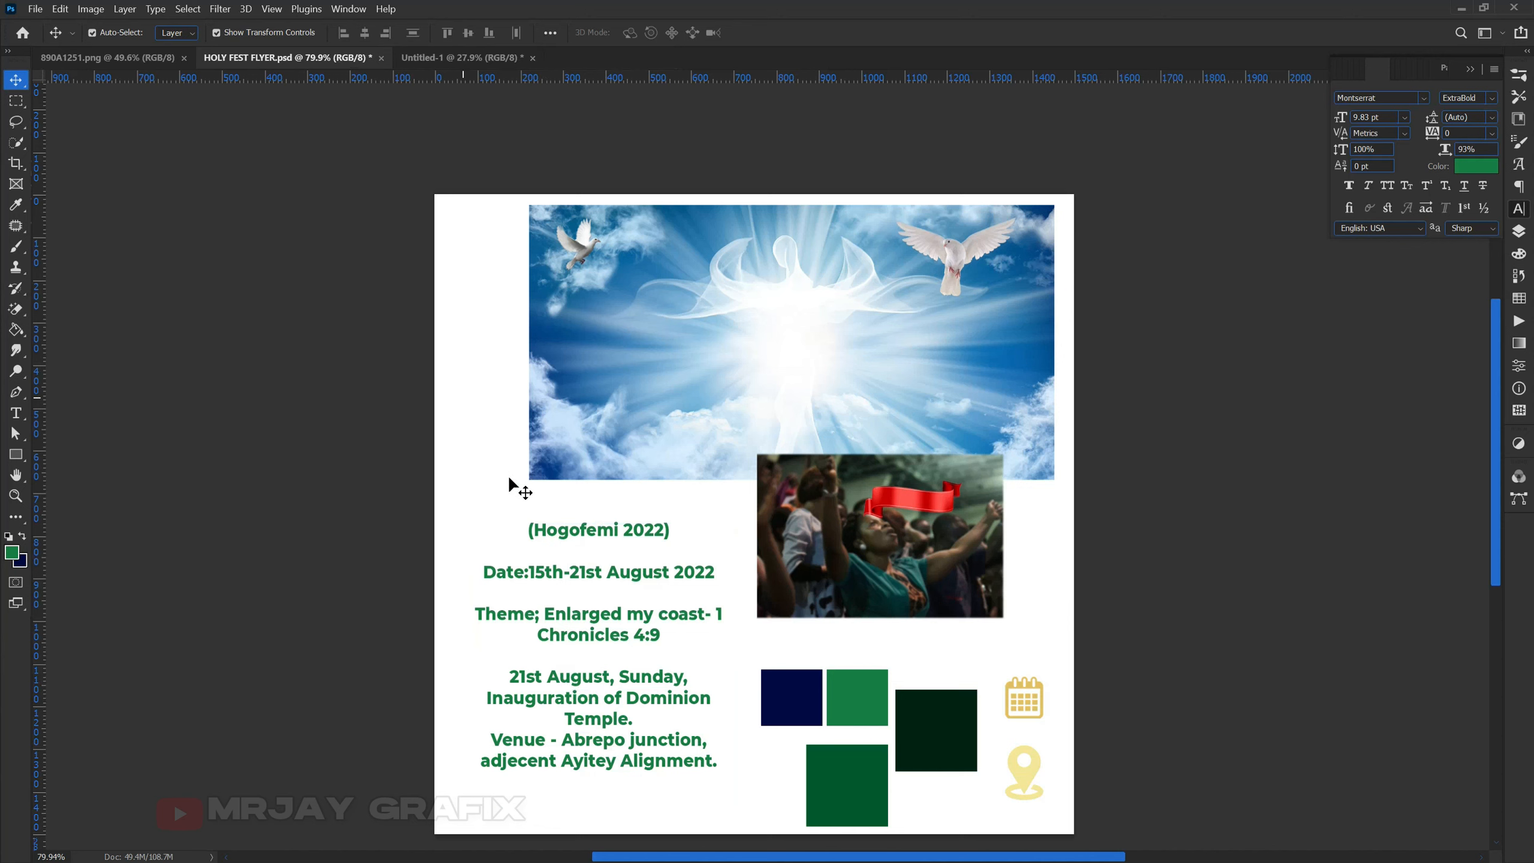
click(522, 581)
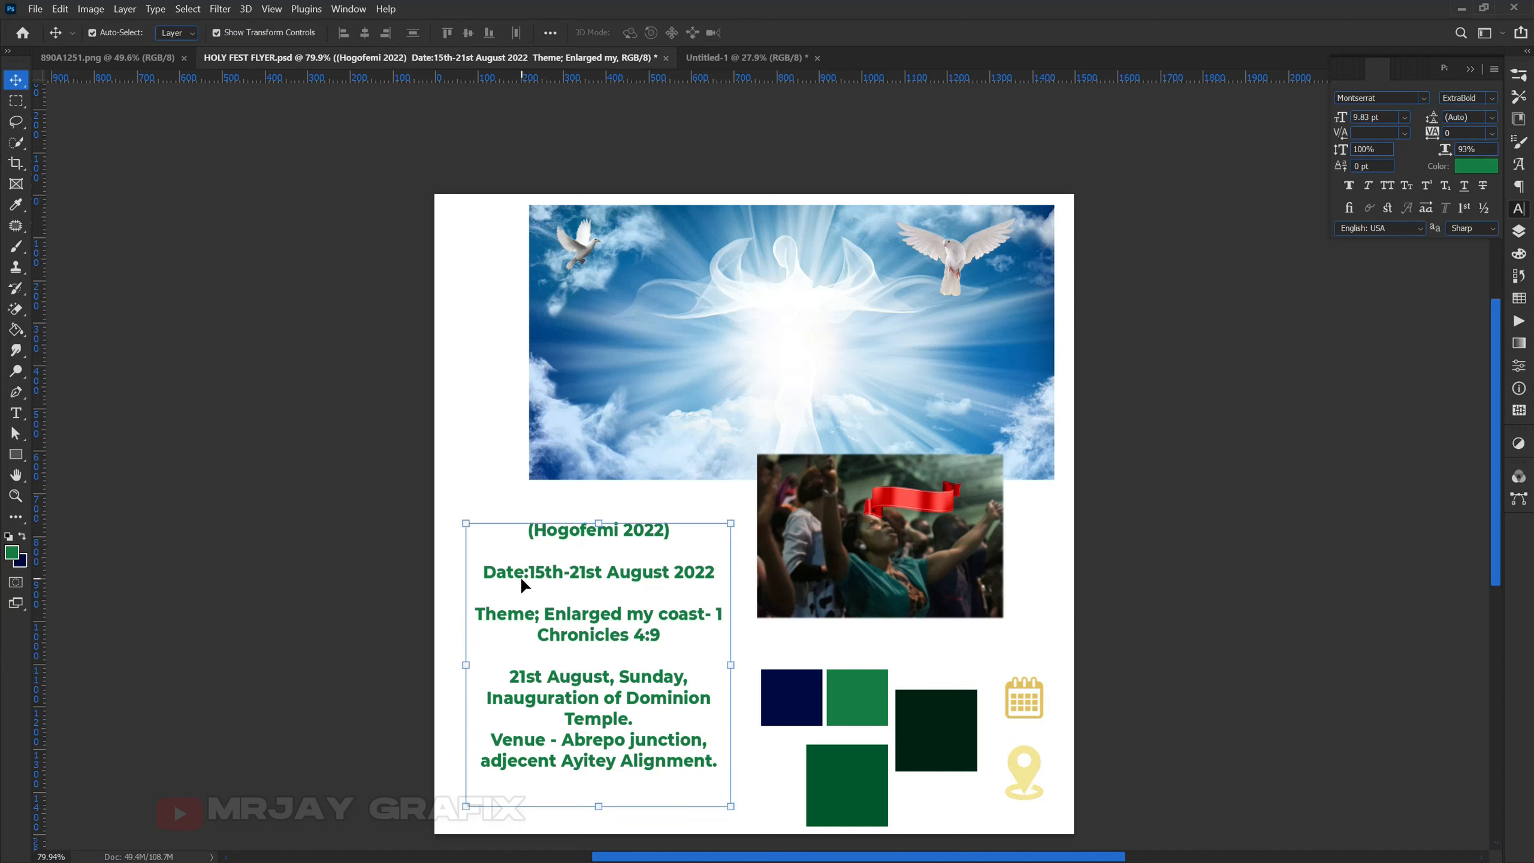
double_click(513, 607)
click(675, 643)
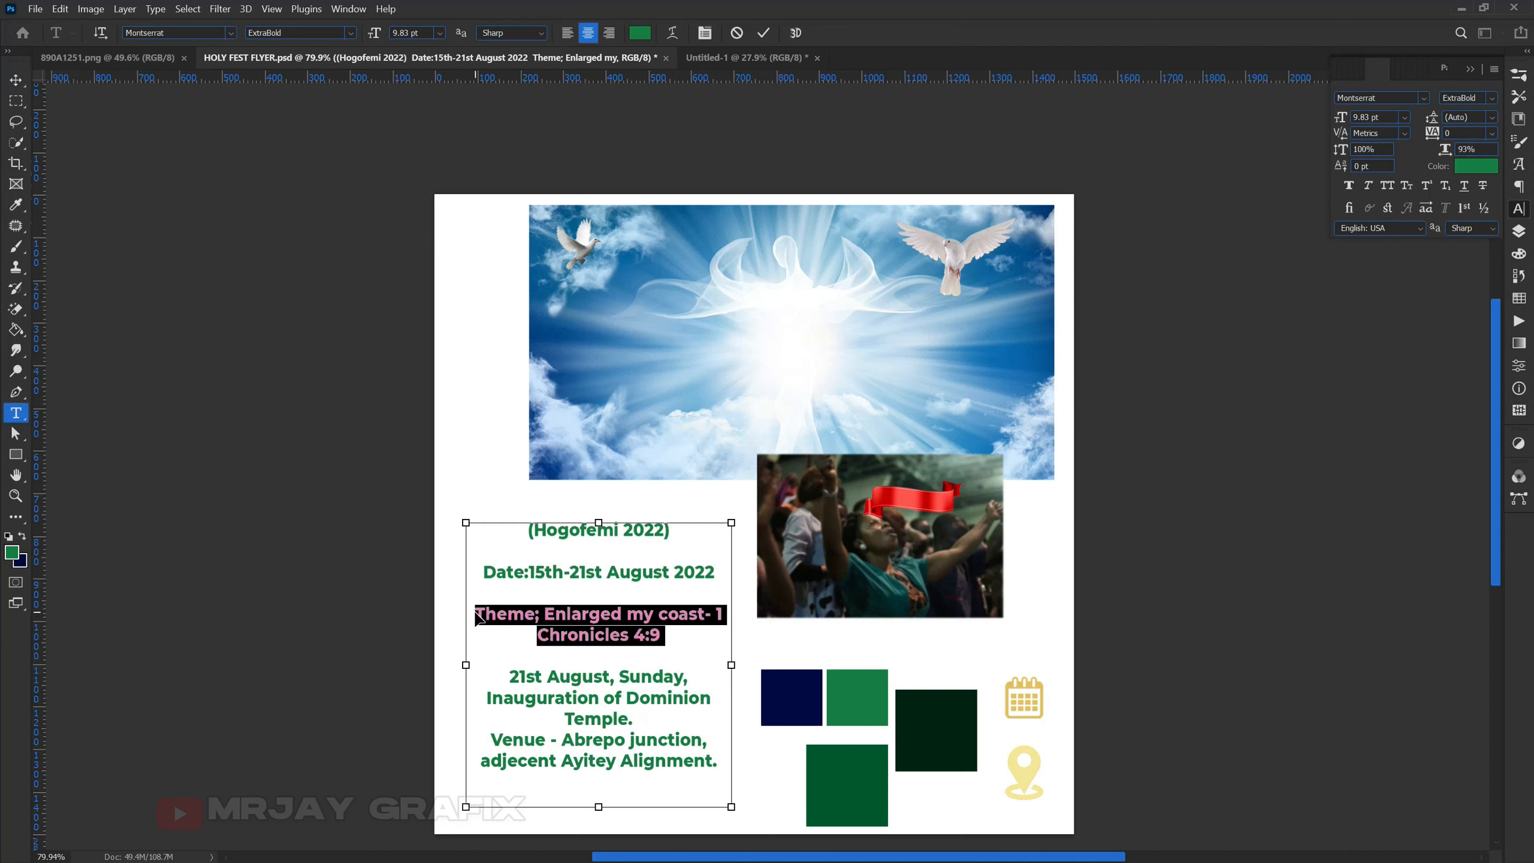
key(BackSpace)
key(ctrl+Return)
key(v)
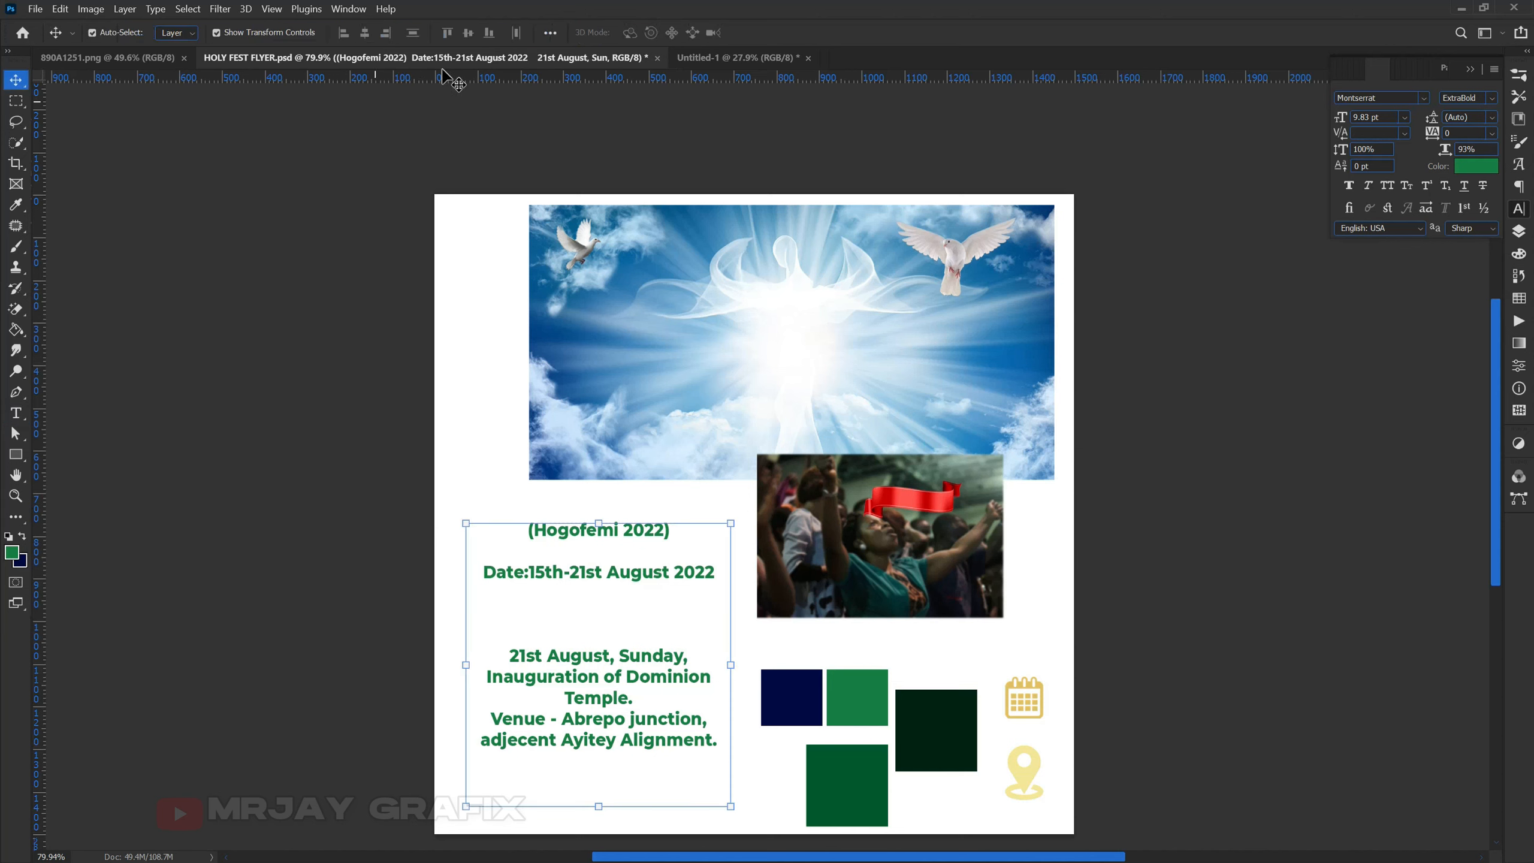
In the Untitled-1 flyer, lock the background artwork layers: Layer 12 copy, Layer 3, Layer 2, Rectangle 1 and Layer 1.
click(740, 61)
scroll(597, 632, up, 1)
click(481, 478)
drag(371, 404, 853, 133)
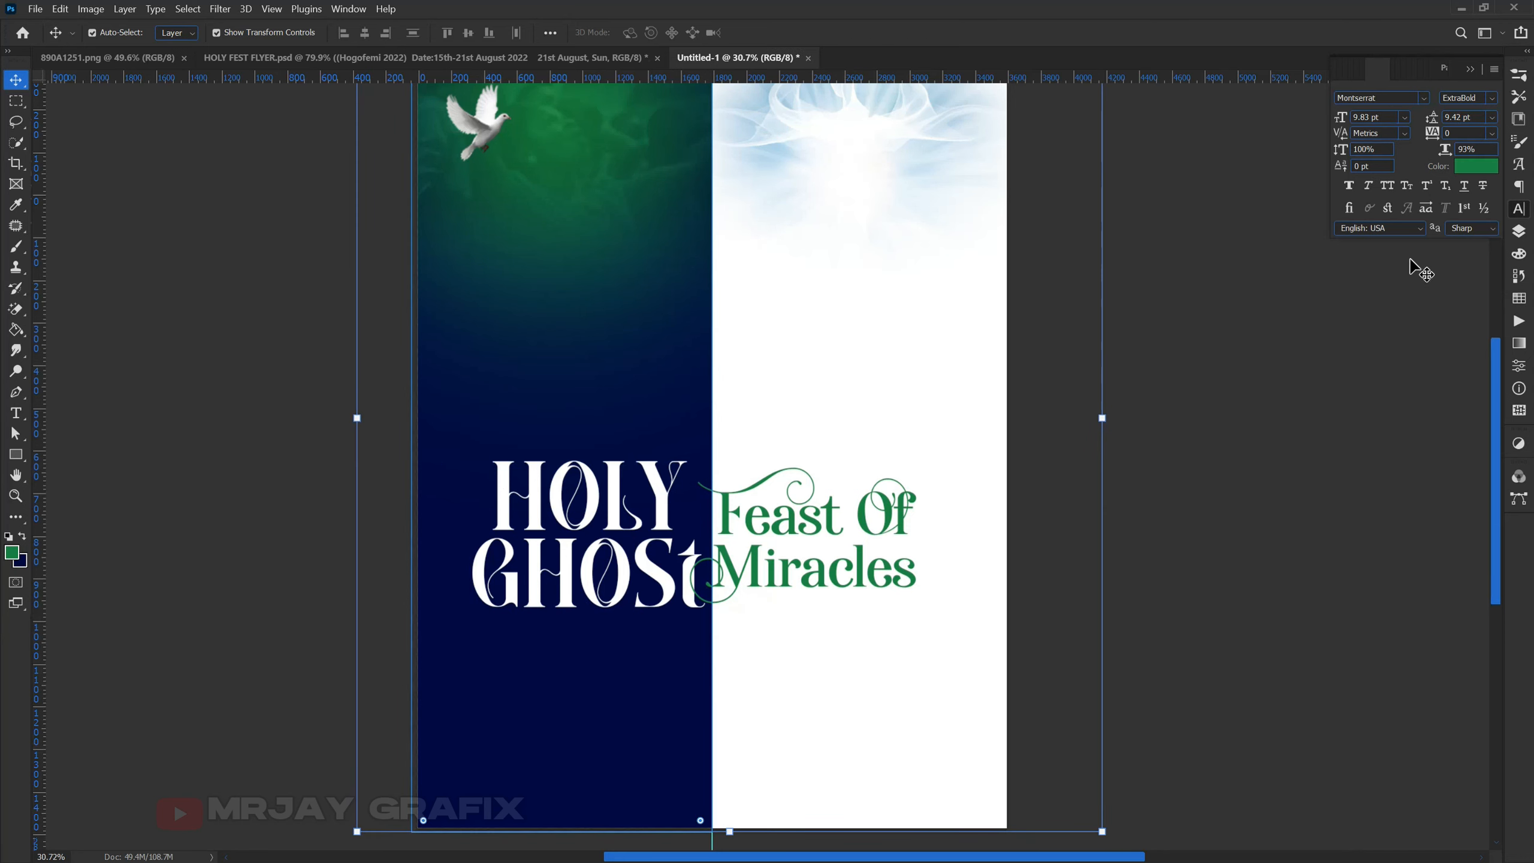
click(1518, 232)
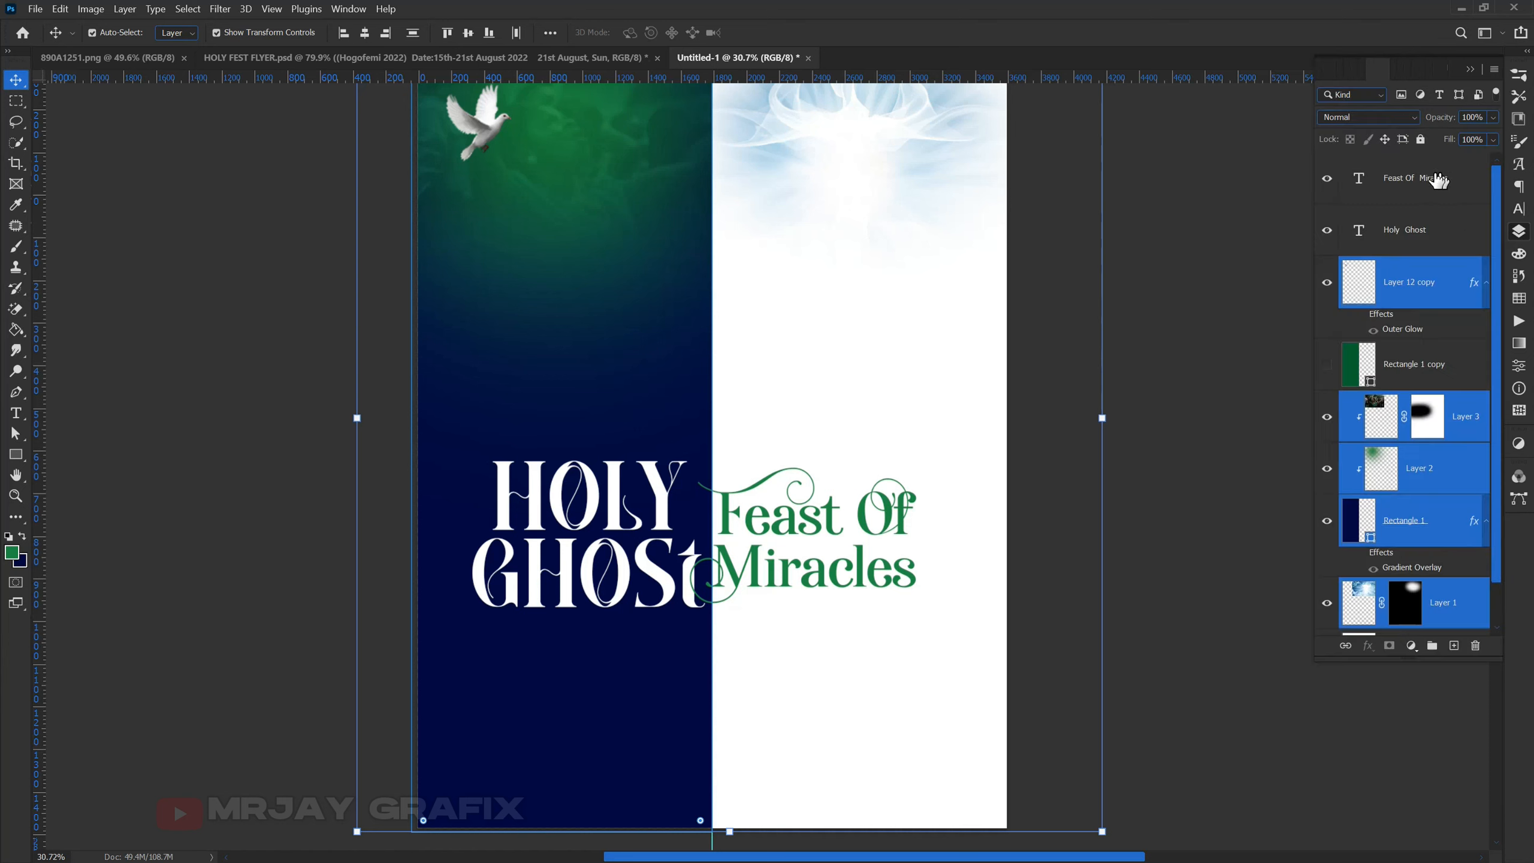
click(1420, 143)
Move "Holy Ghost" and "Feast Of Miracles" up together to around the middle of the flyer.
drag(511, 434, 784, 565)
drag(777, 562, 784, 448)
click(329, 564)
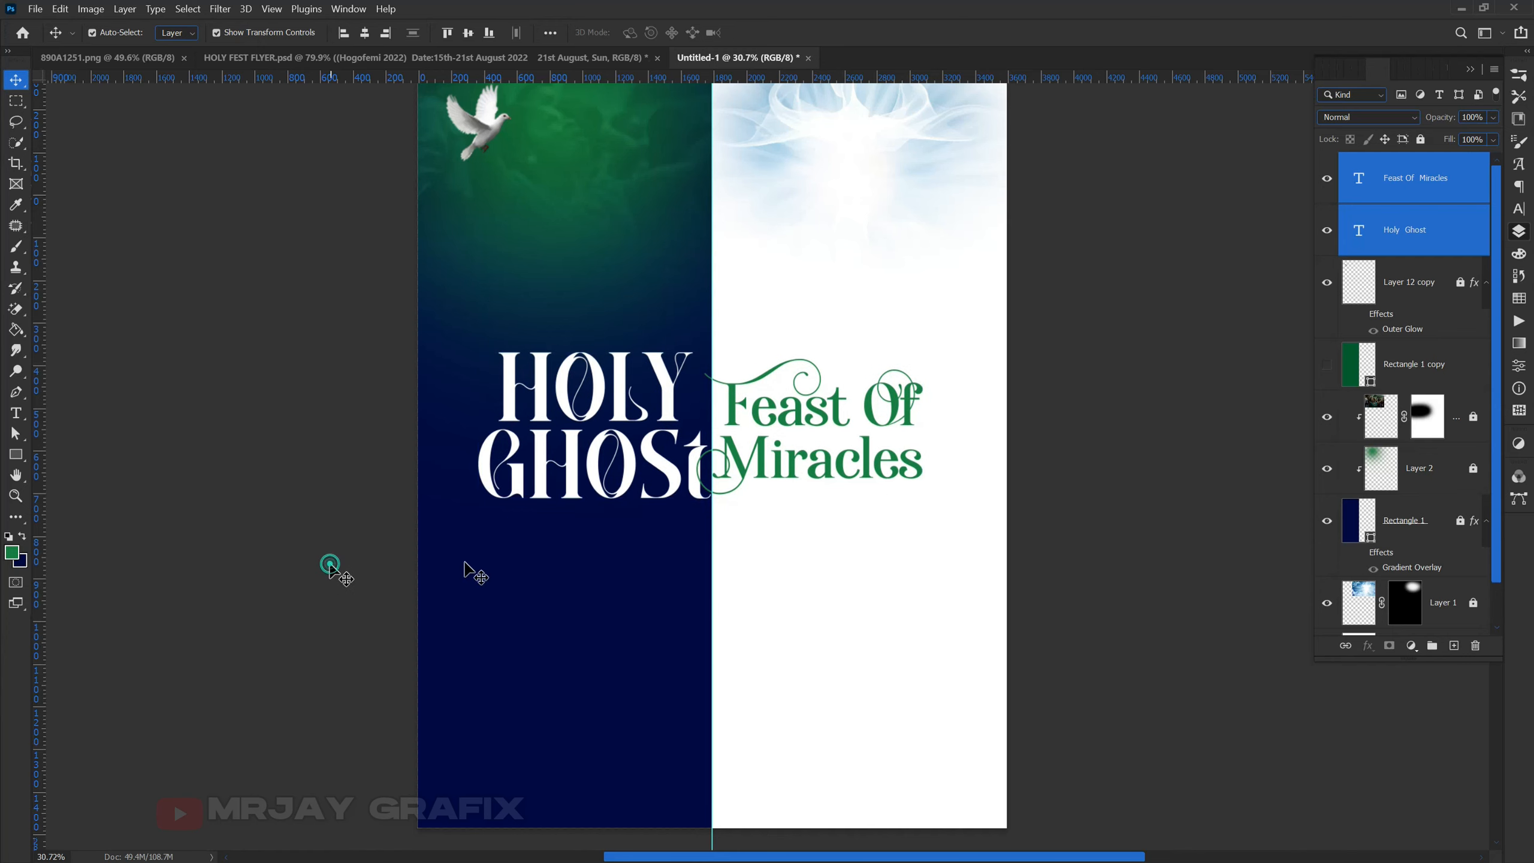
scroll(558, 554, down, 2)
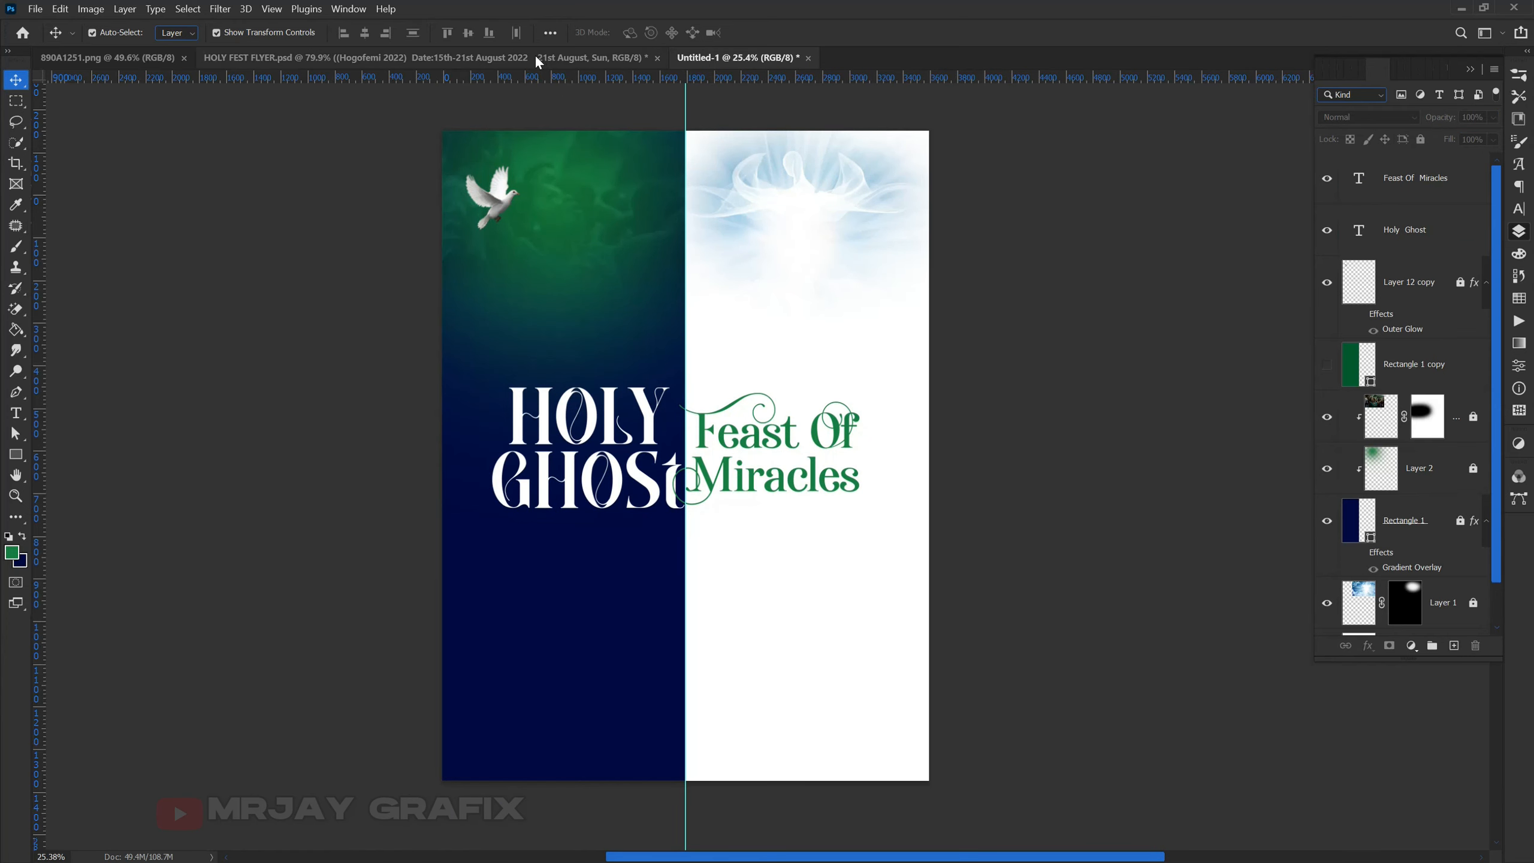
Bring the cut-out portrait of the man in the navy suit from 890A1251.png into the Untitled-1 flyer.
click(127, 60)
click(779, 533)
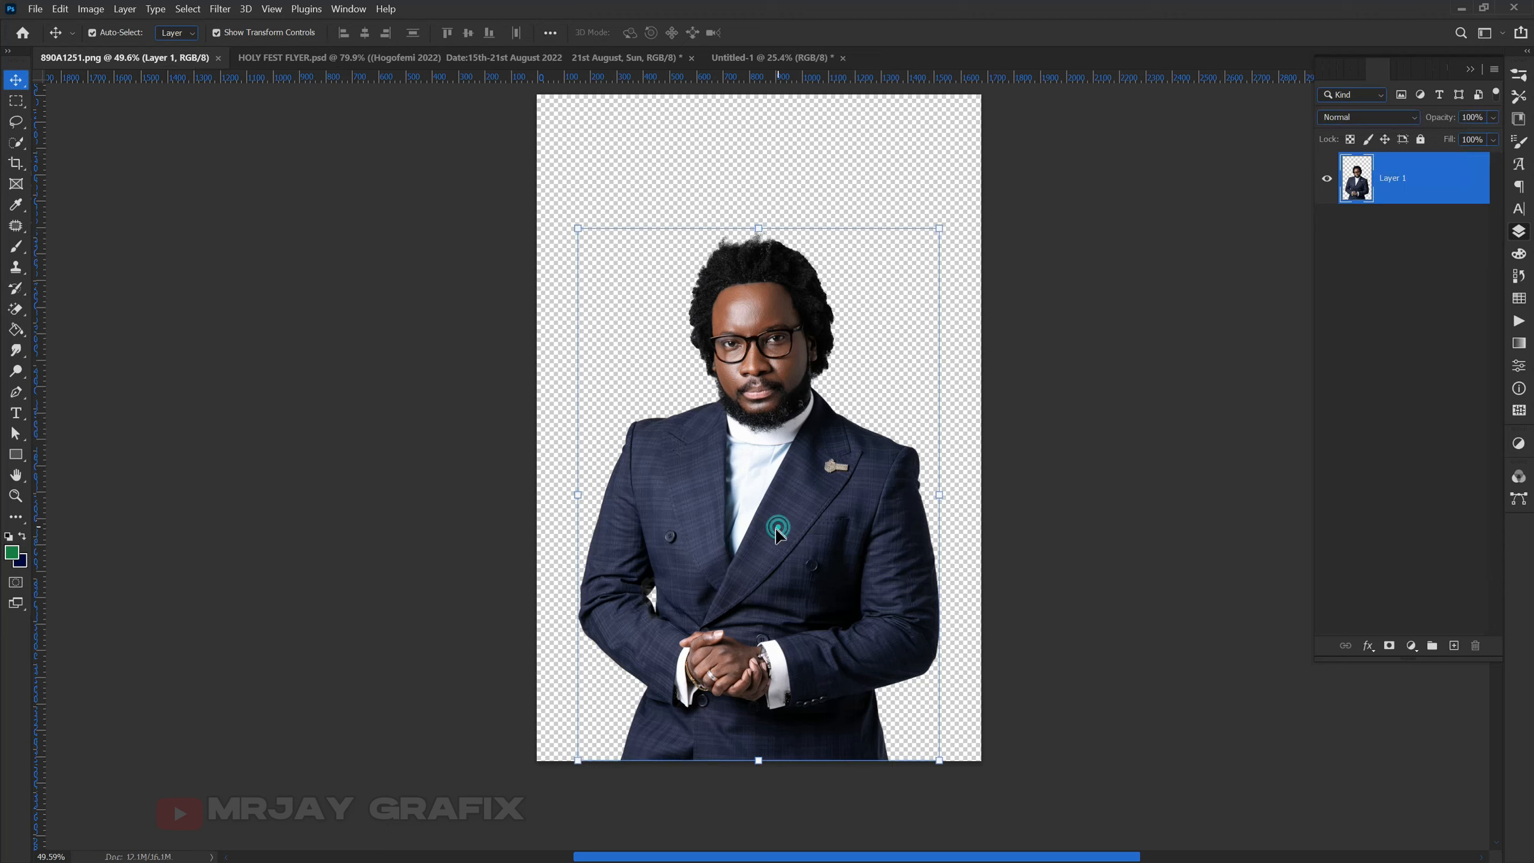
drag(747, 466, 501, 56)
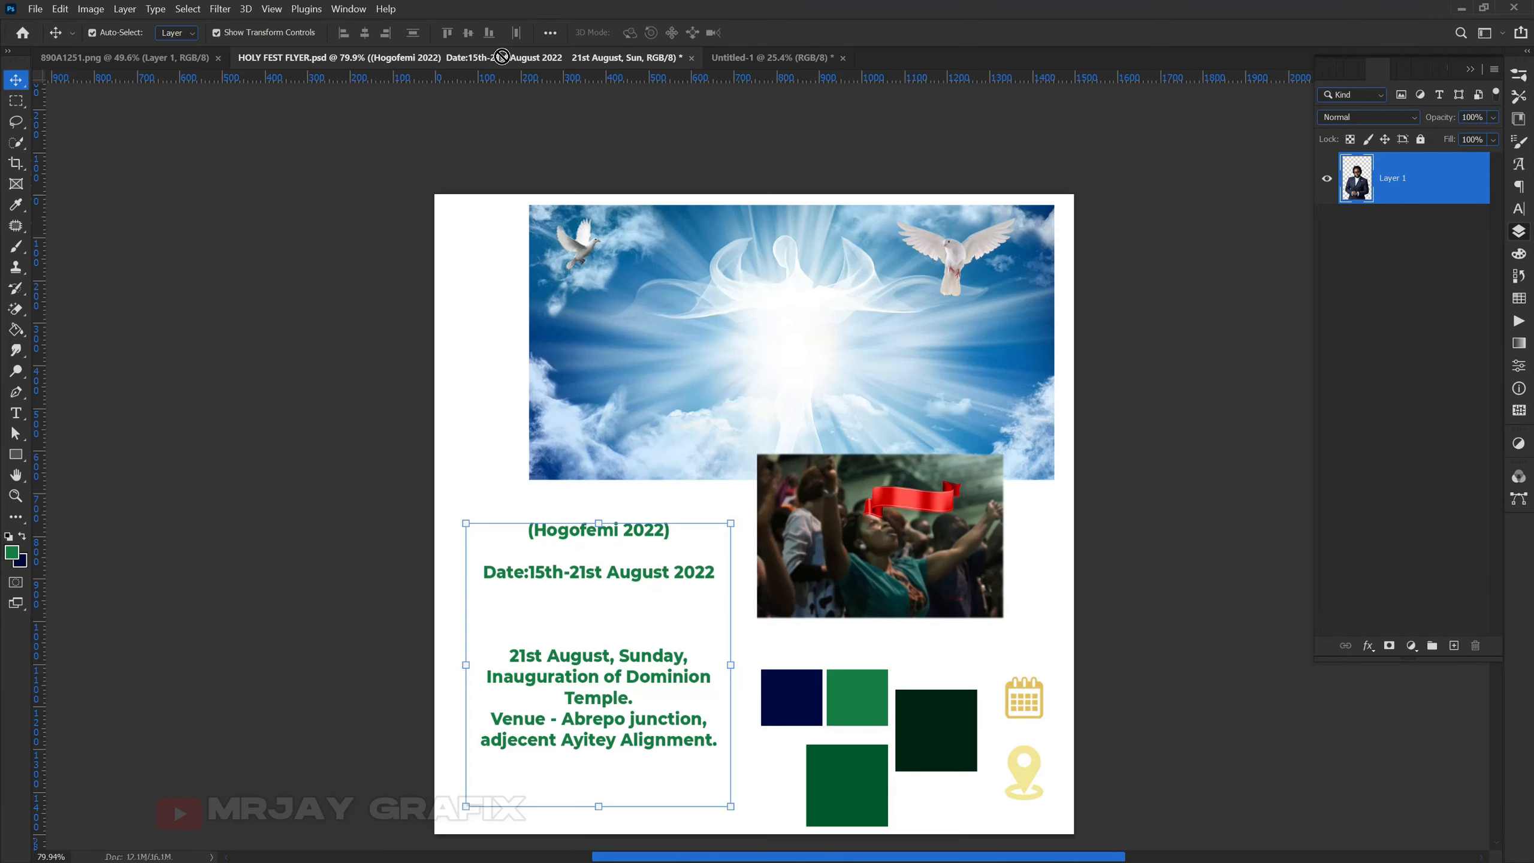
drag(731, 58, 731, 244)
drag(732, 313, 650, 305)
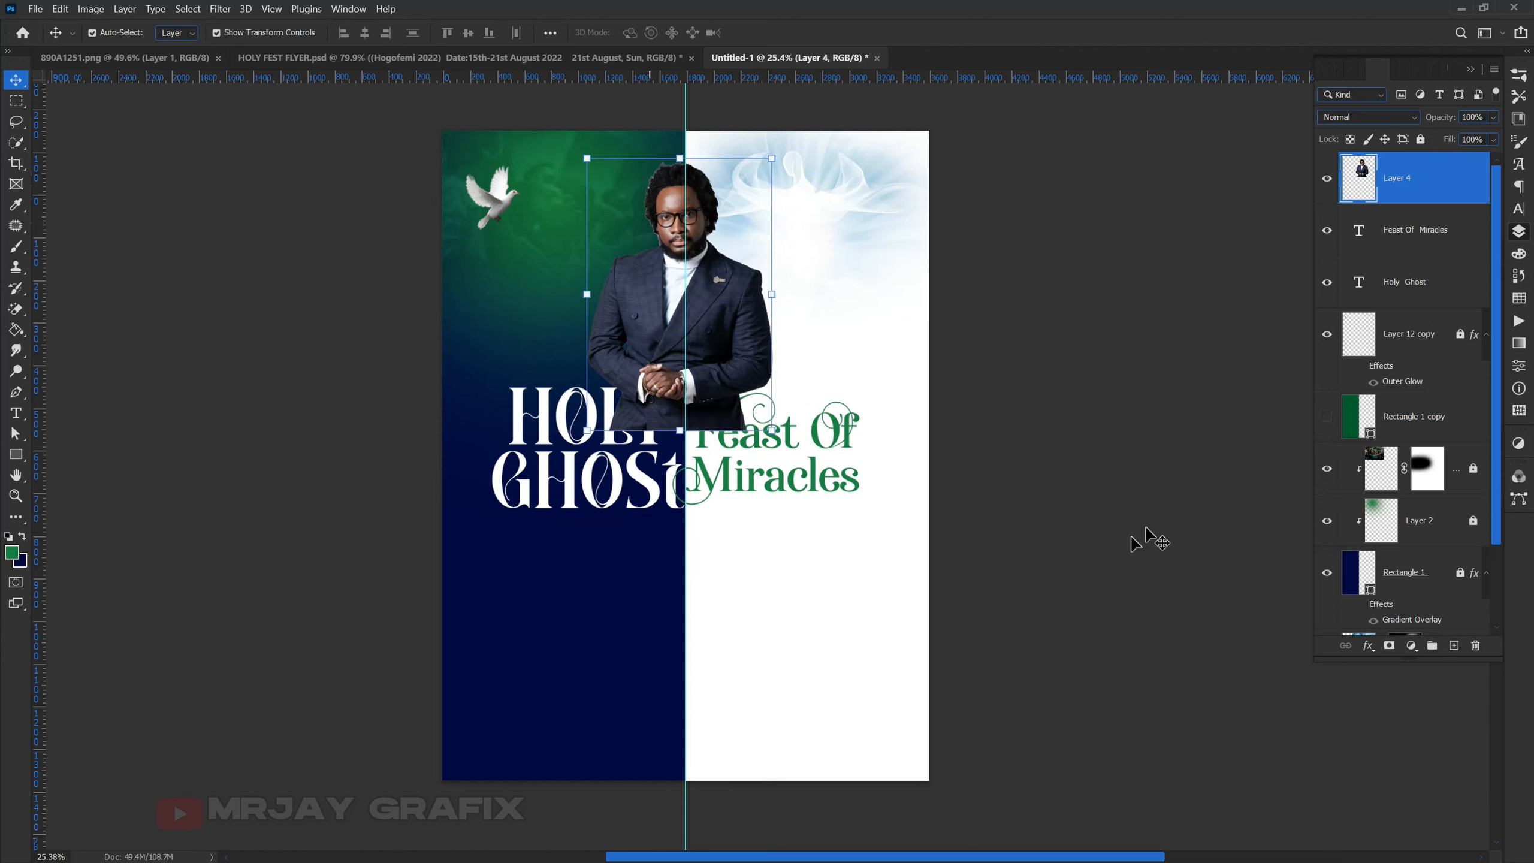
Place the portrait on the white panel and move "Feast Of Miracles" beneath "Holy Ghost" on the navy panel.
mouse_move(808, 343)
mouse_down()
mouse_move(811, 301)
mouse_move(827, 336)
mouse_up()
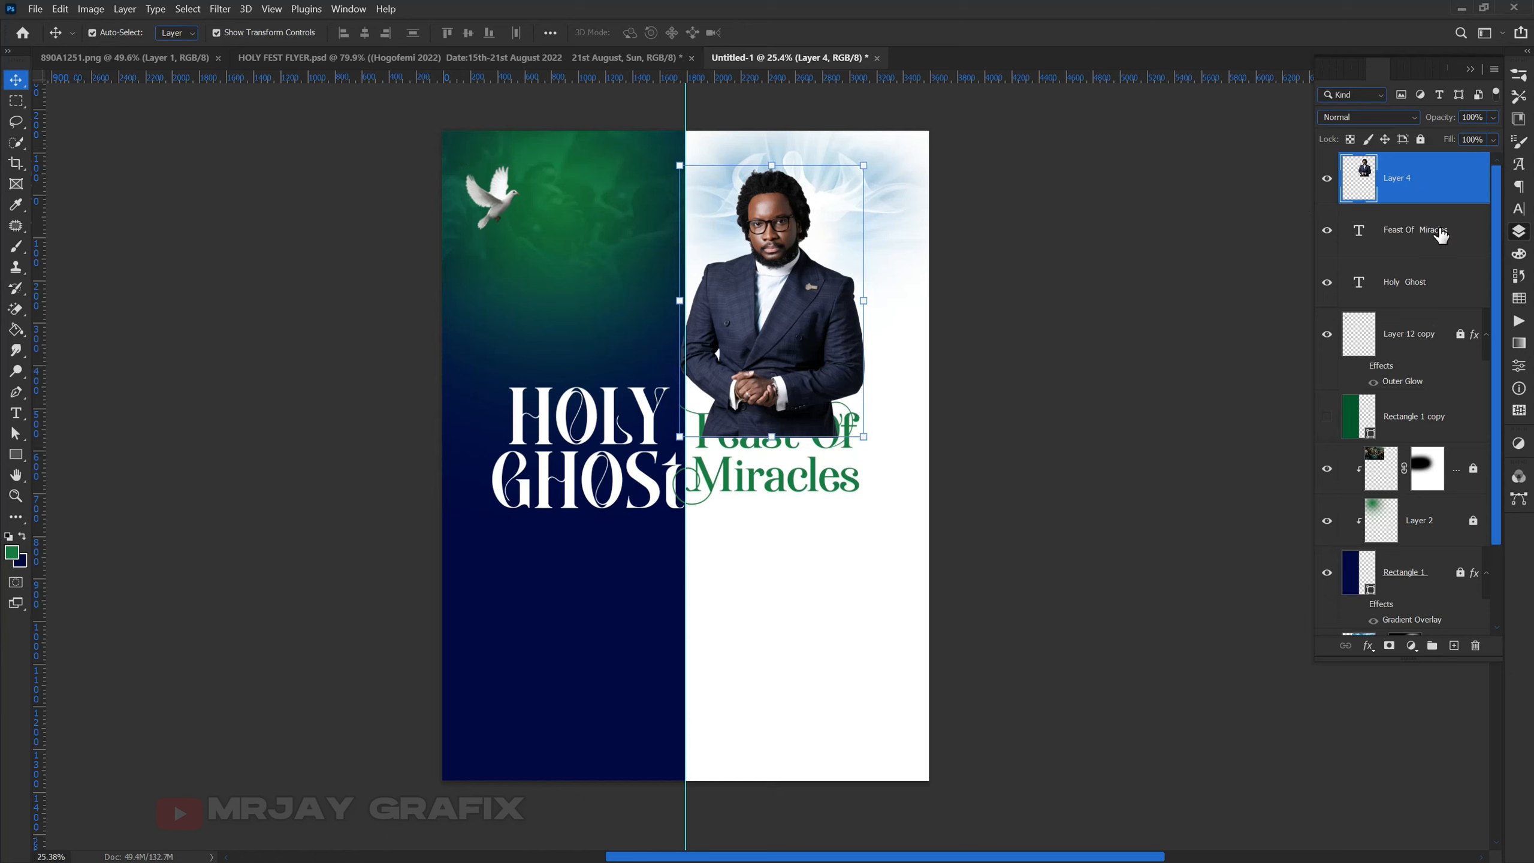
drag(771, 377, 786, 370)
click(757, 470)
drag(760, 481, 561, 603)
Enlarge the portrait to about 184% and rest it on the flyer's bottom edge, its arm slightly overlapping the navy panel.
click(815, 423)
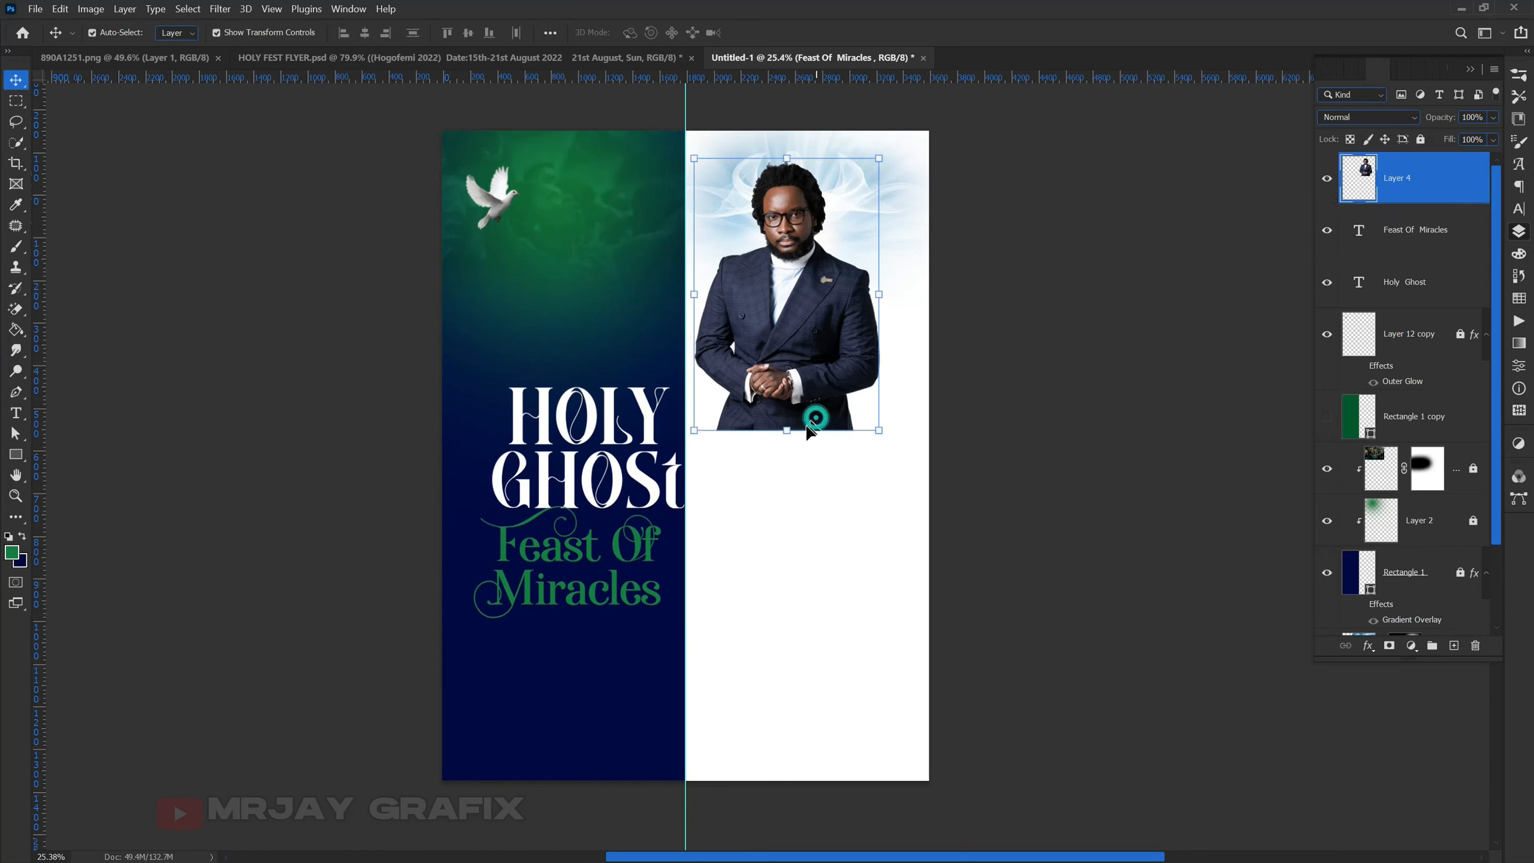
key(ctrl+t)
drag(787, 432, 859, 647)
drag(758, 568, 824, 589)
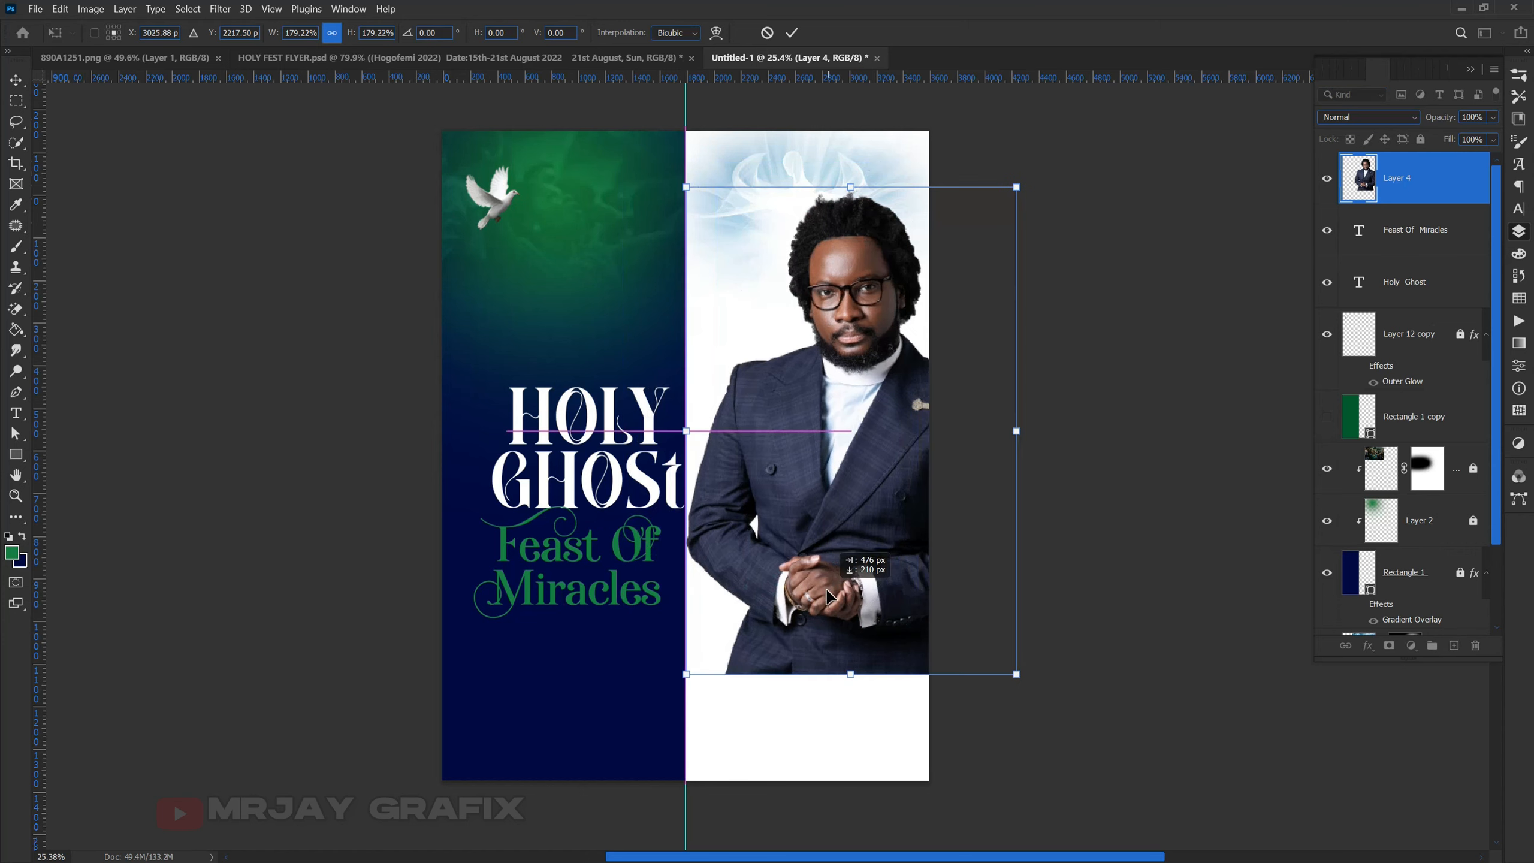
drag(1019, 432, 950, 432)
drag(784, 623, 808, 823)
drag(811, 684, 815, 653)
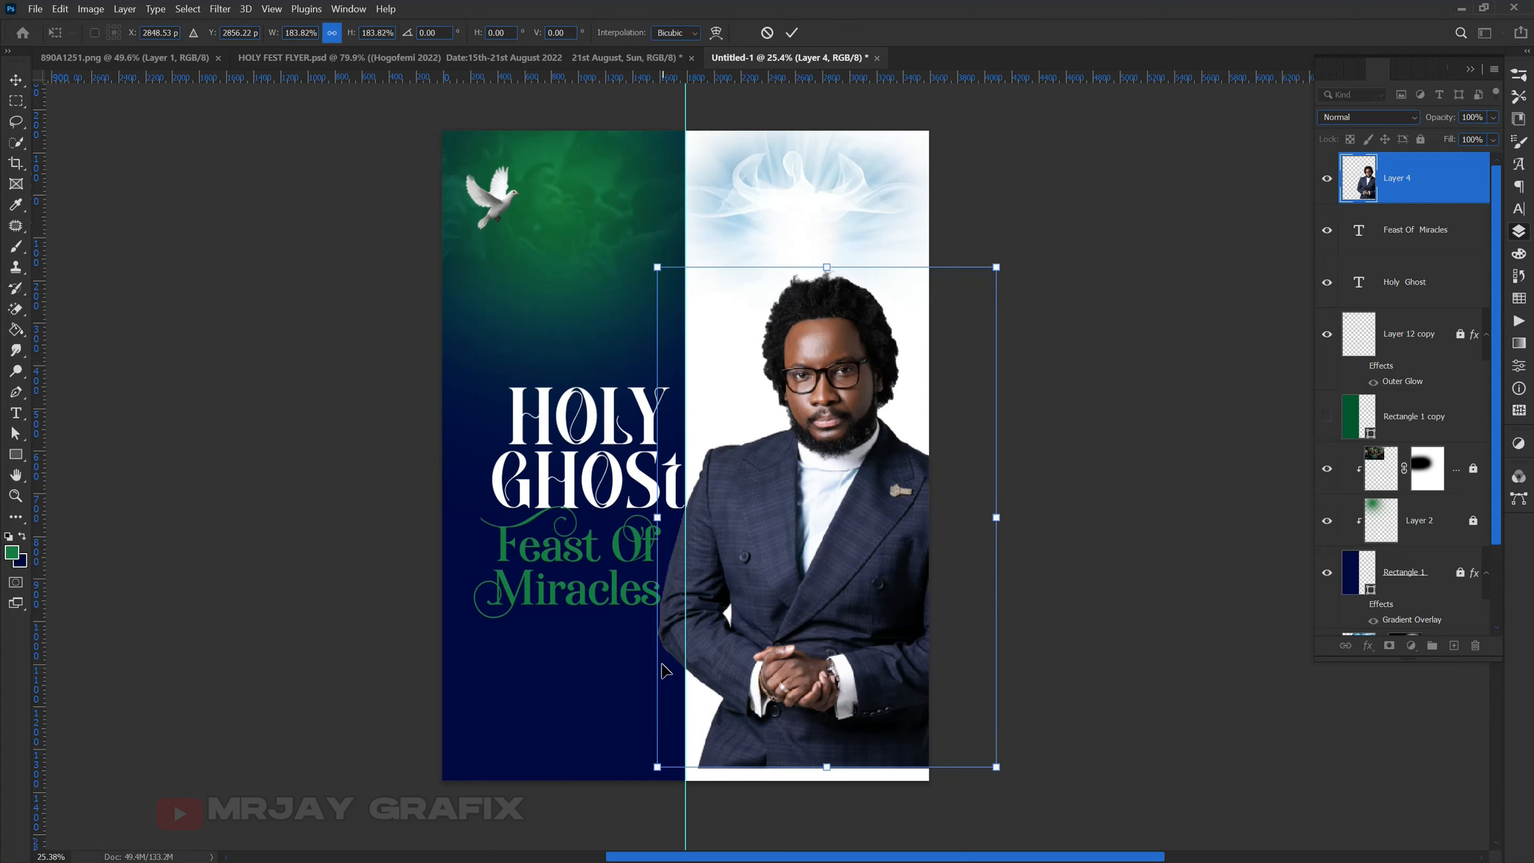
drag(1144, 274, 1142, 275)
drag(878, 499, 880, 512)
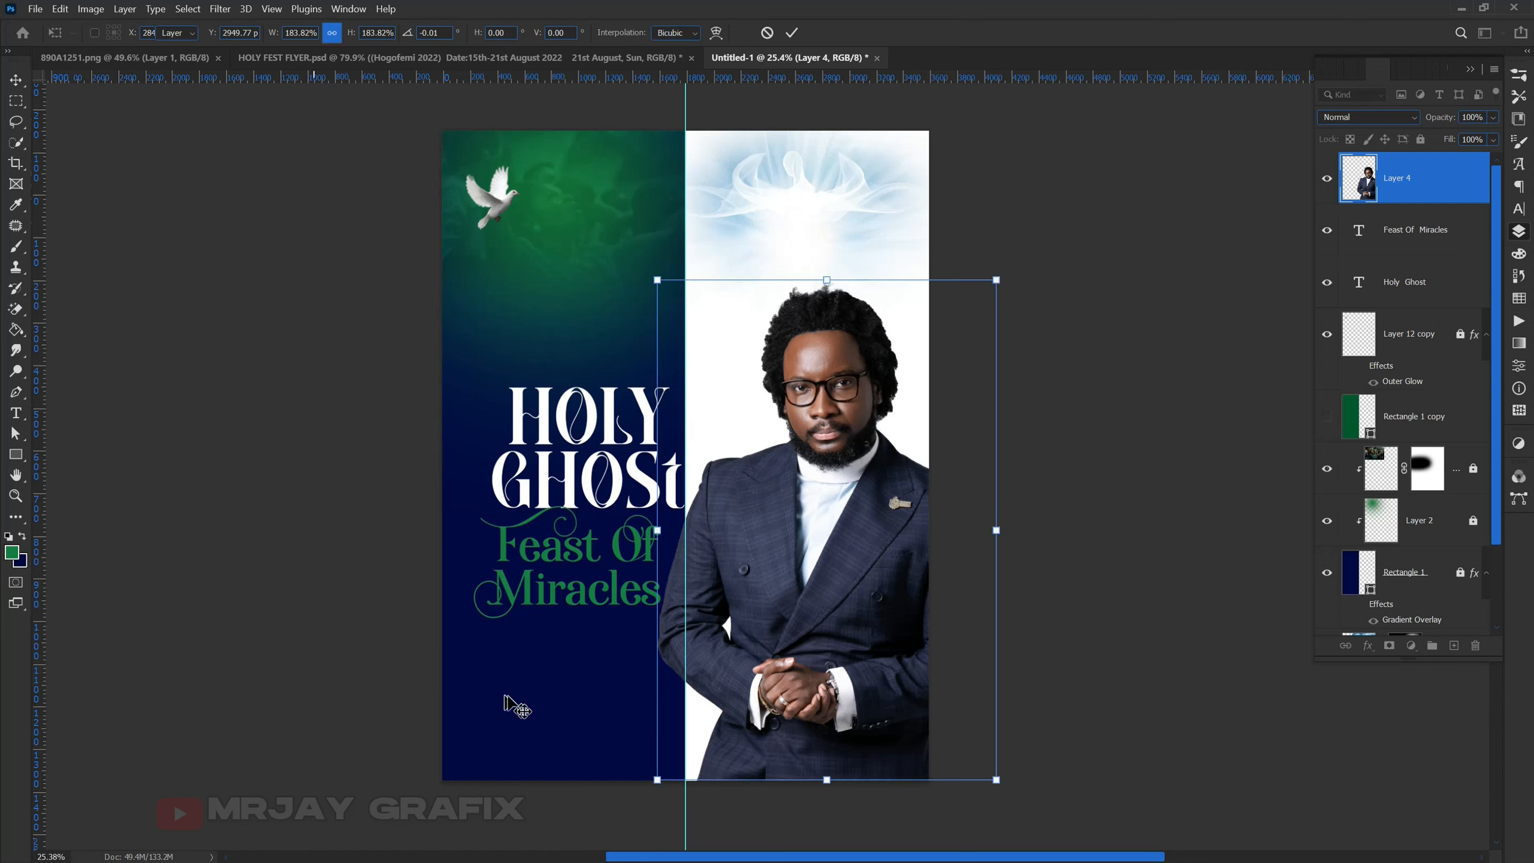
key(Return)
click(240, 682)
Shrink "Feast Of Miracles" to about 71% and tuck it close beneath "Ghost" on the navy panel.
scroll(721, 713, up, 1)
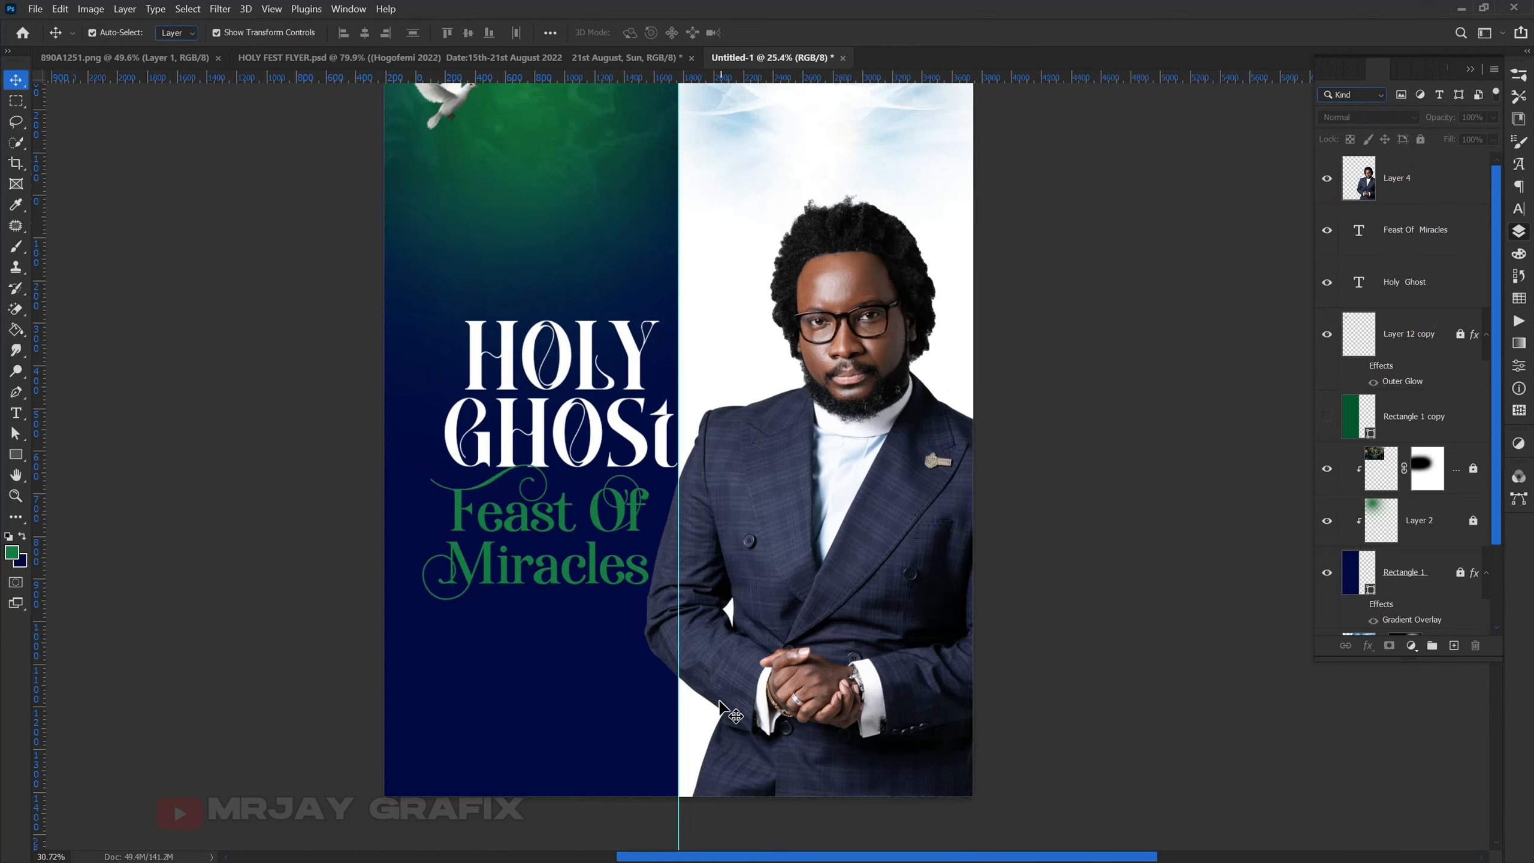
scroll(570, 796, up, 1)
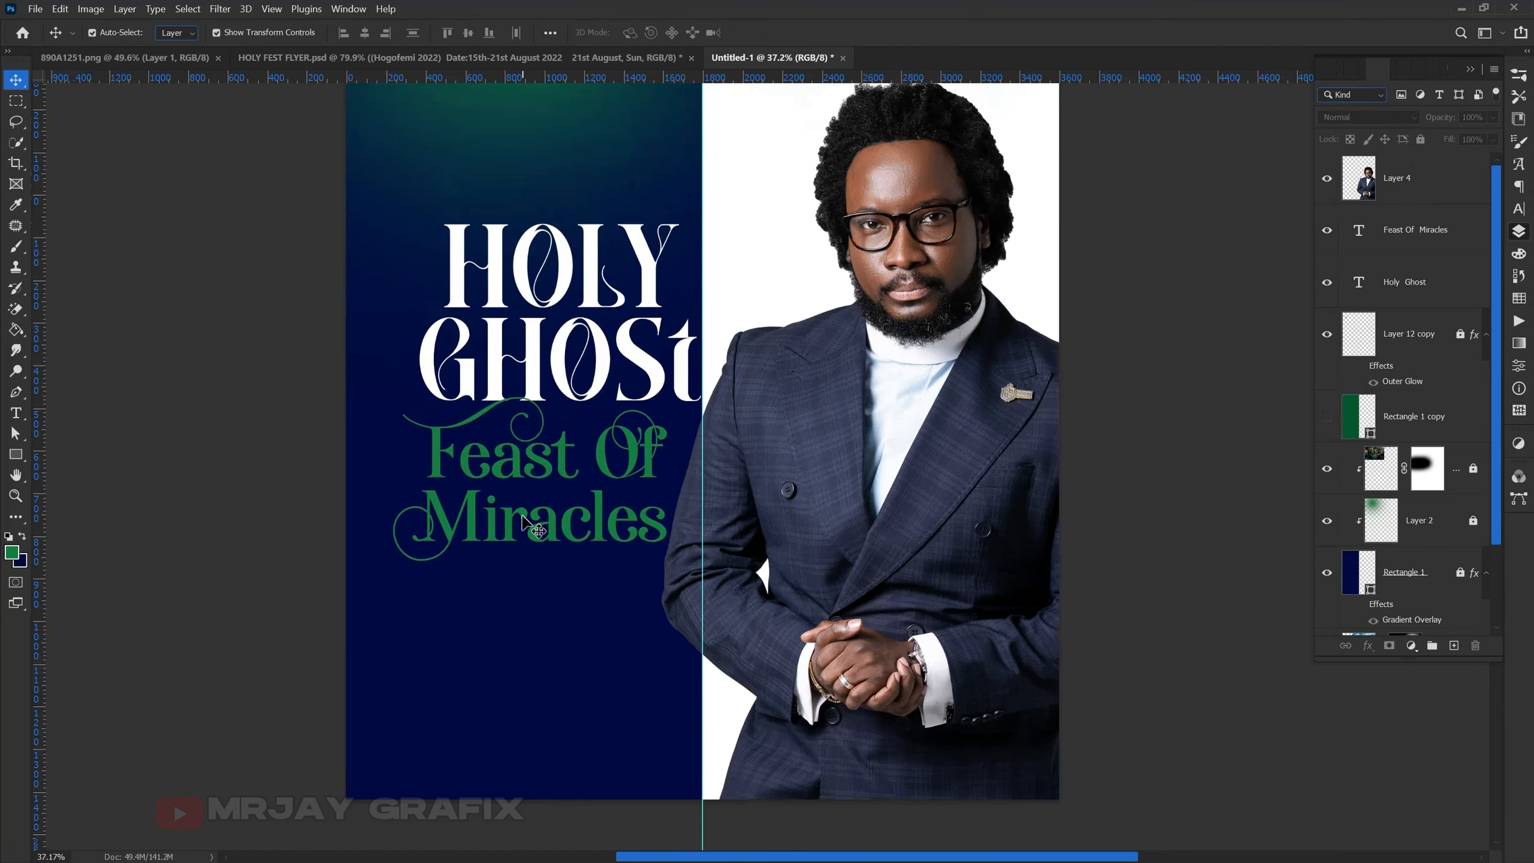
click(523, 524)
key(ctrl+t)
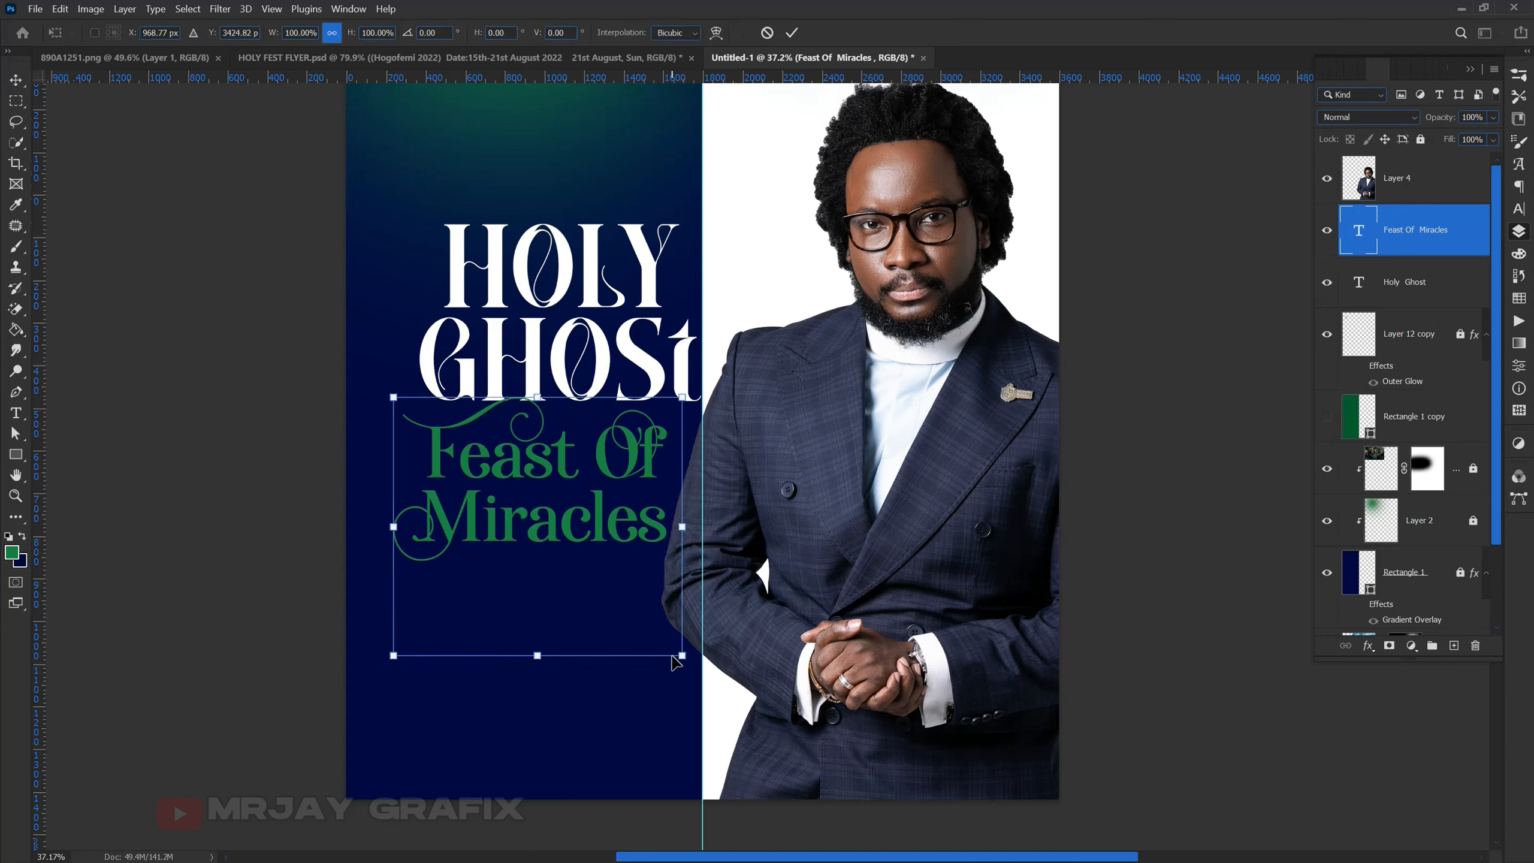
drag(682, 651, 600, 581)
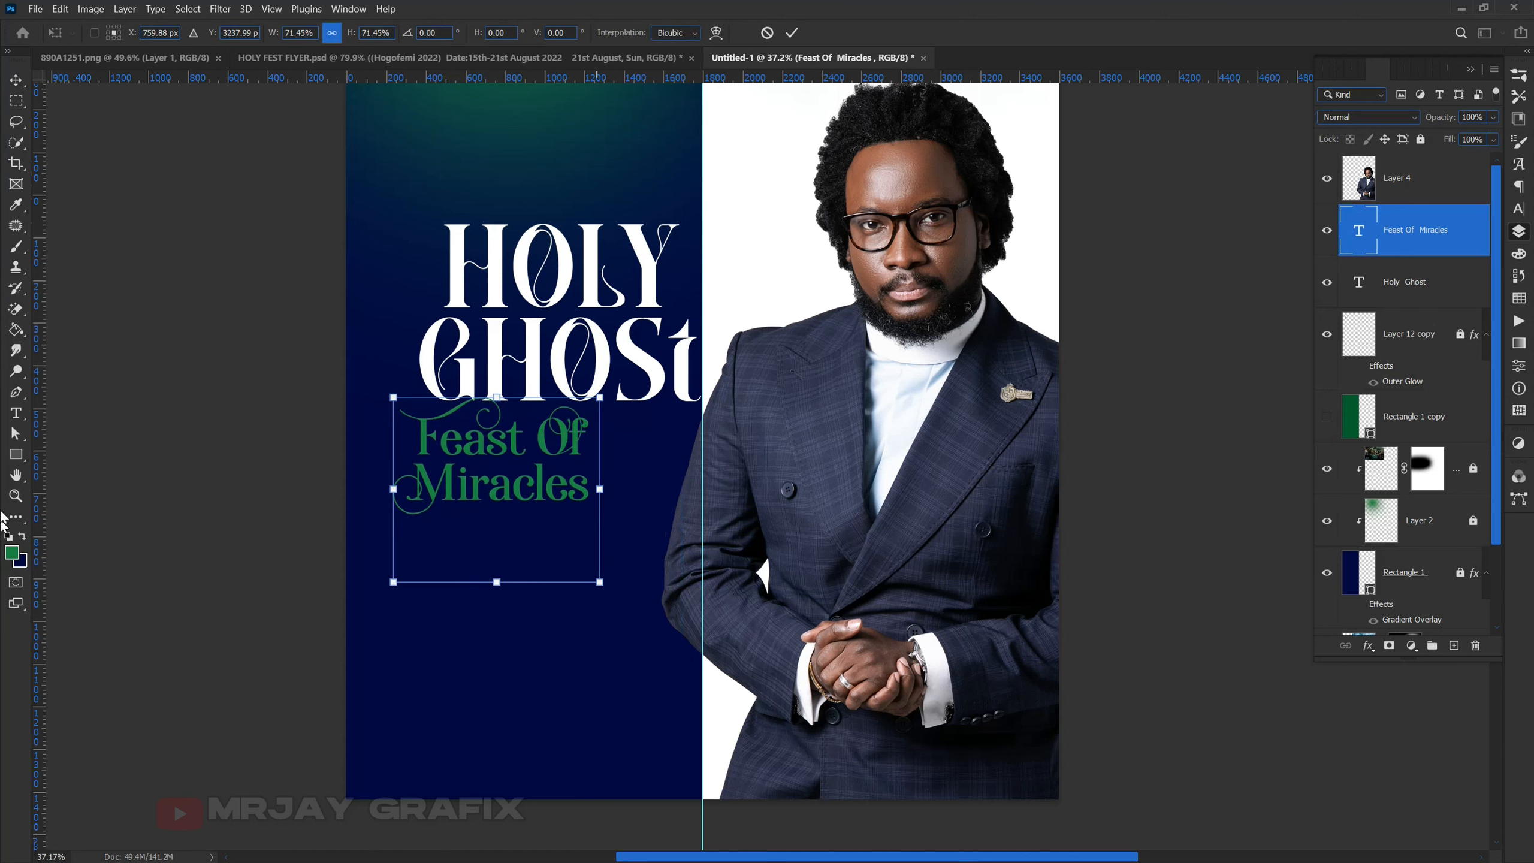
key(Return)
drag(503, 490, 531, 503)
click(245, 477)
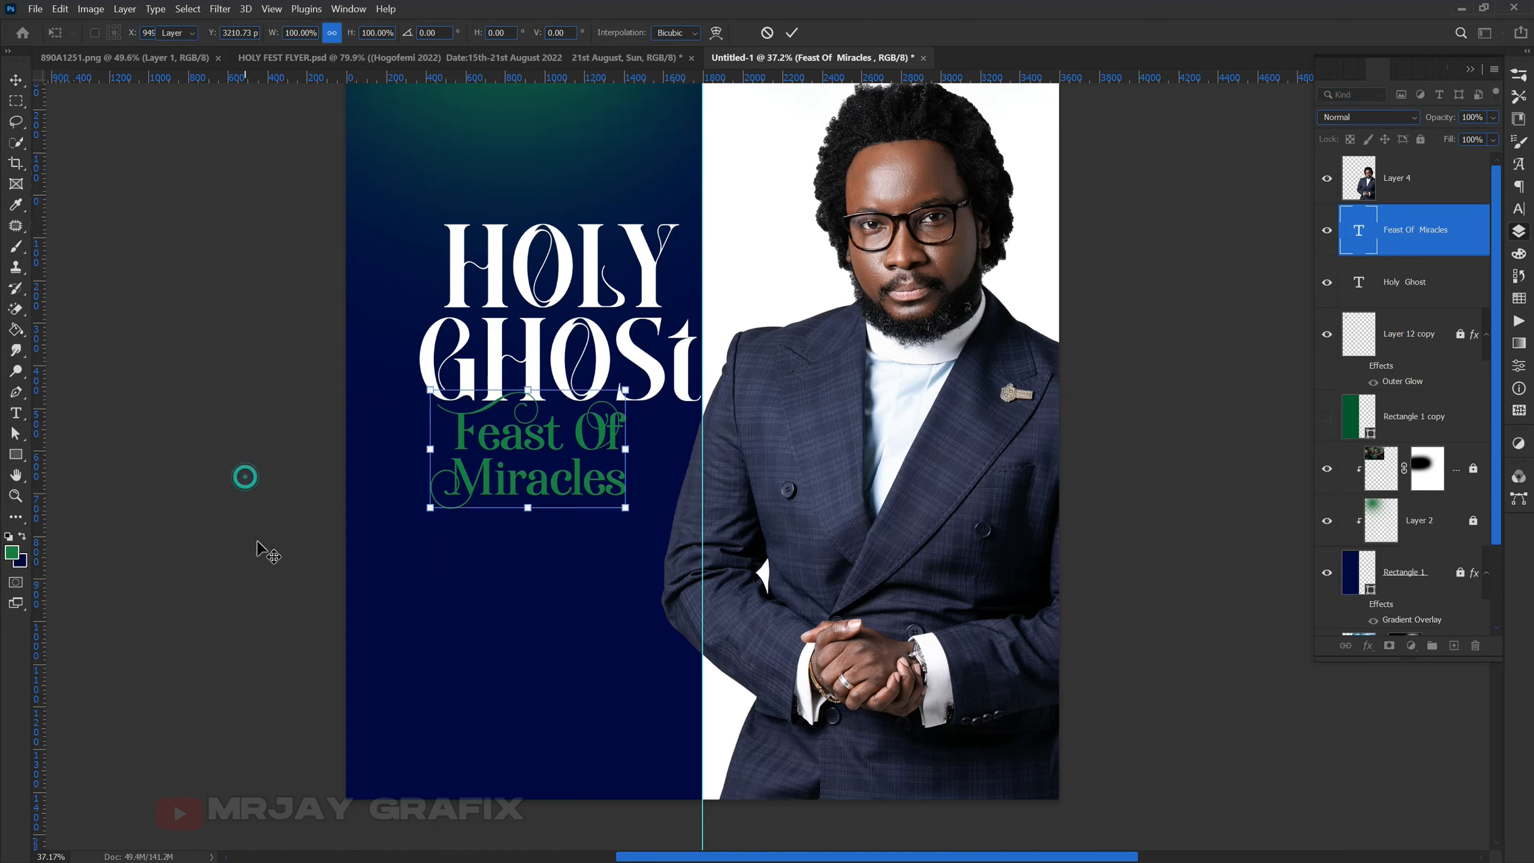
Unlock the dove's Layer 12 copy, shrink the dove to about 58% and place it at the upper-left corner of "Holy".
scroll(554, 729, down, 3)
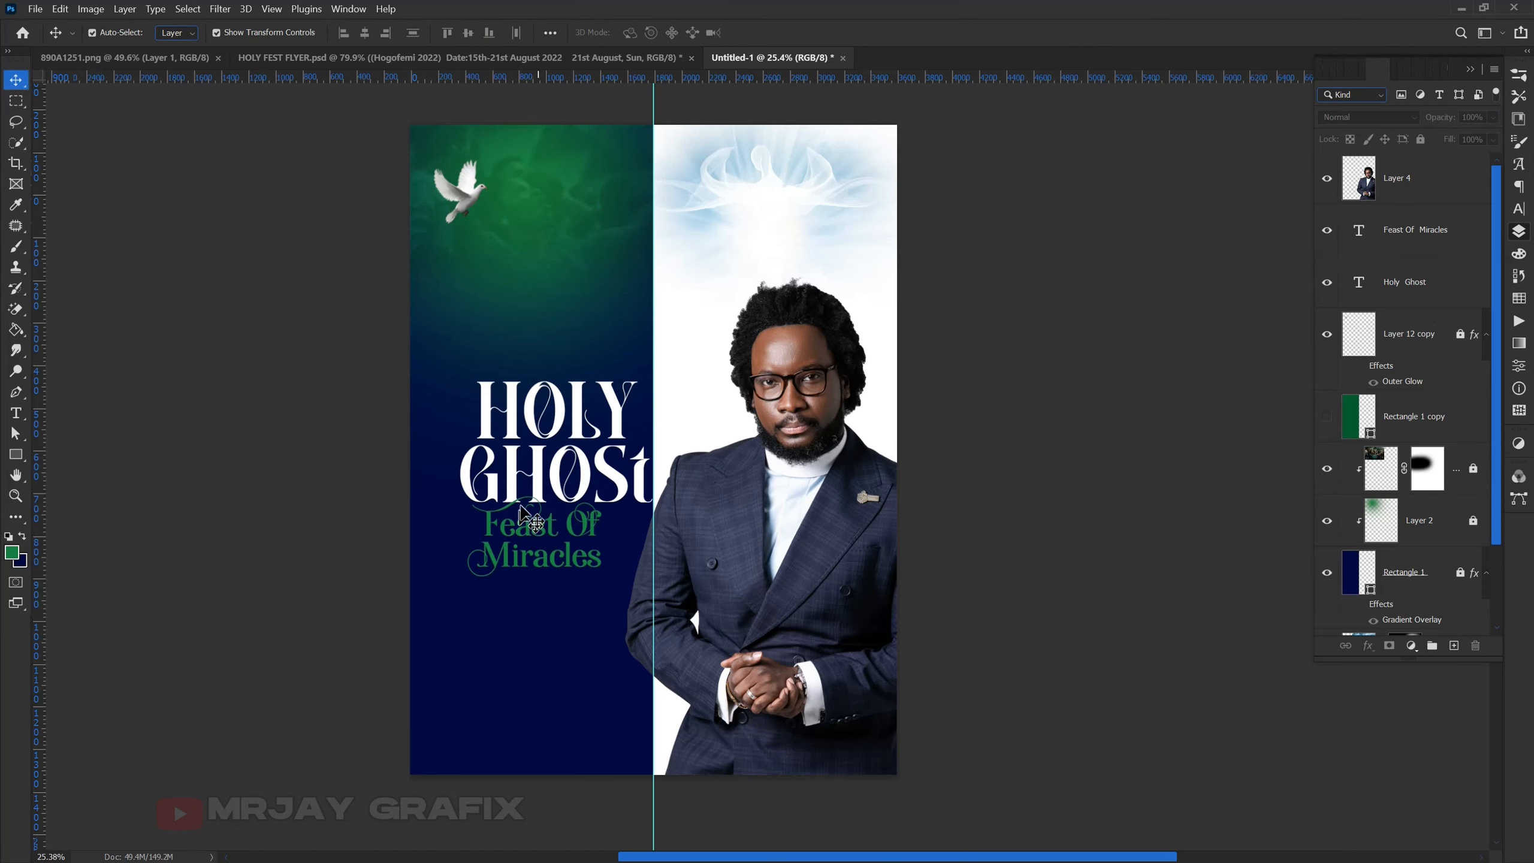
drag(460, 199, 470, 324)
right_click(466, 201)
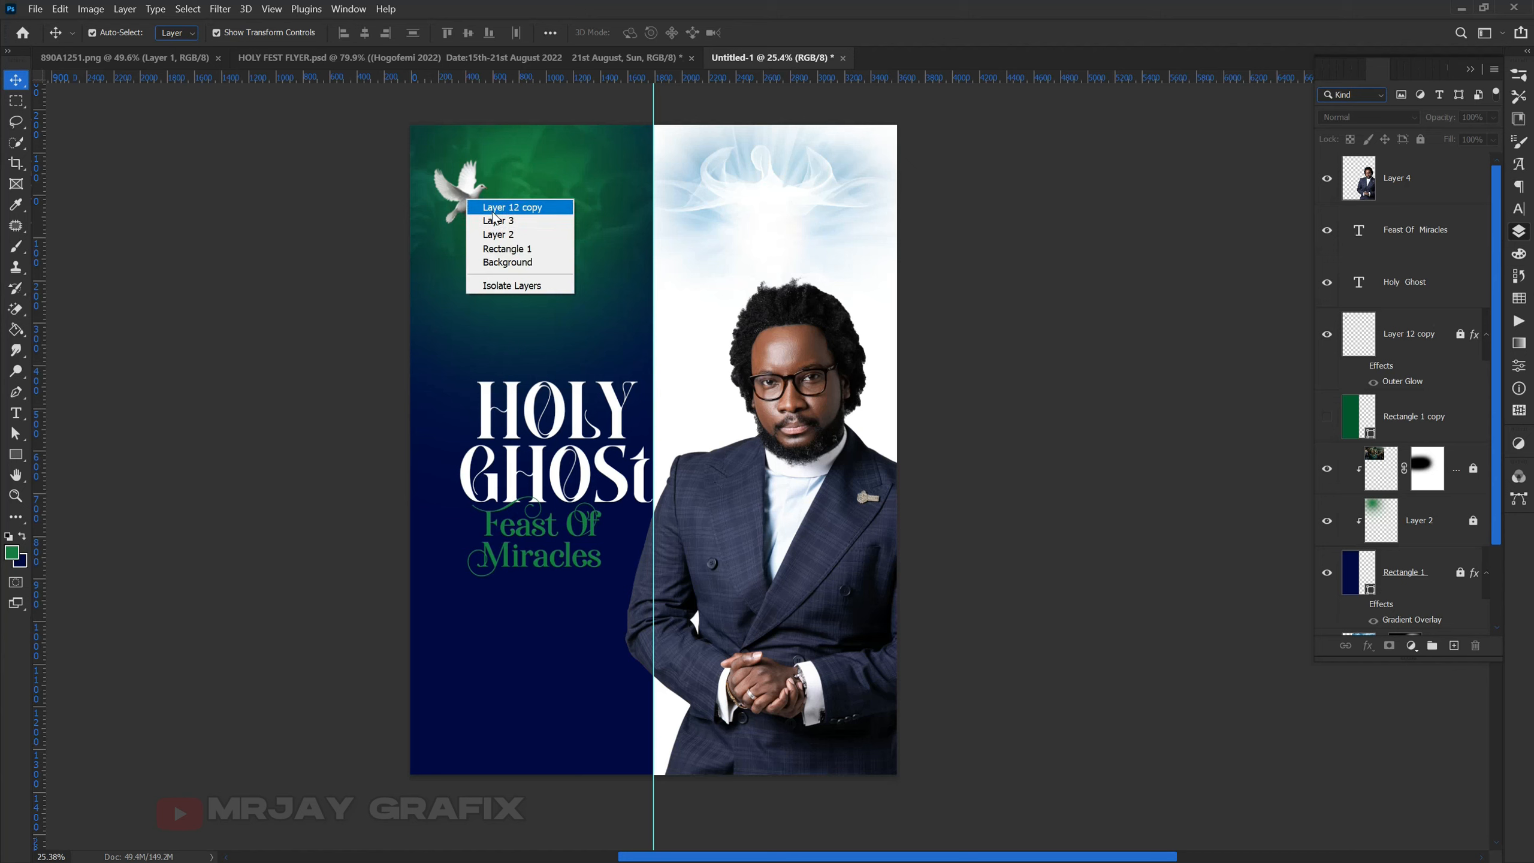
click(496, 206)
click(1419, 140)
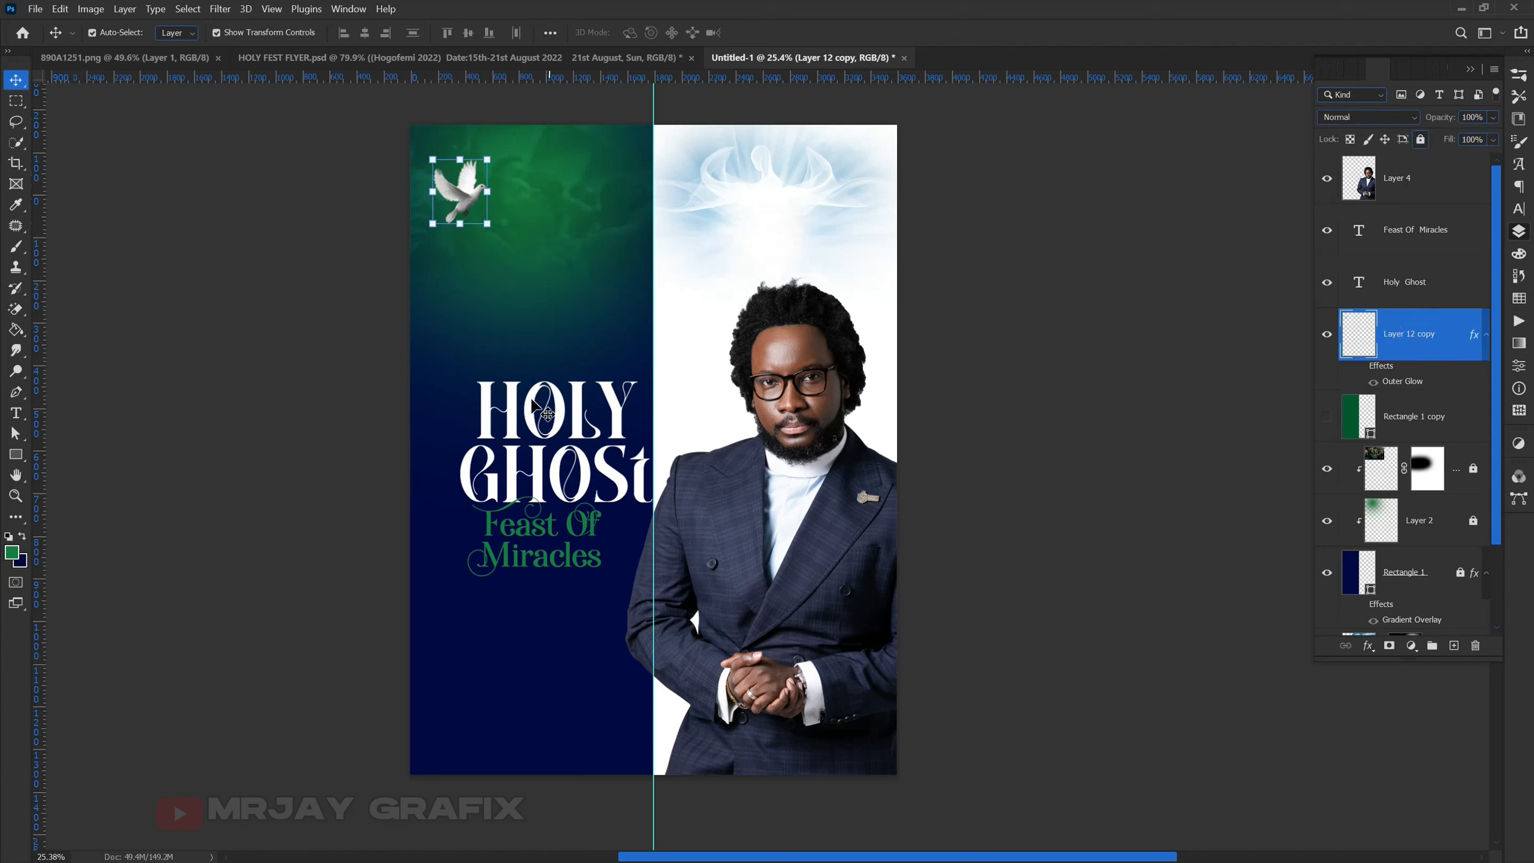
drag(460, 196, 460, 356)
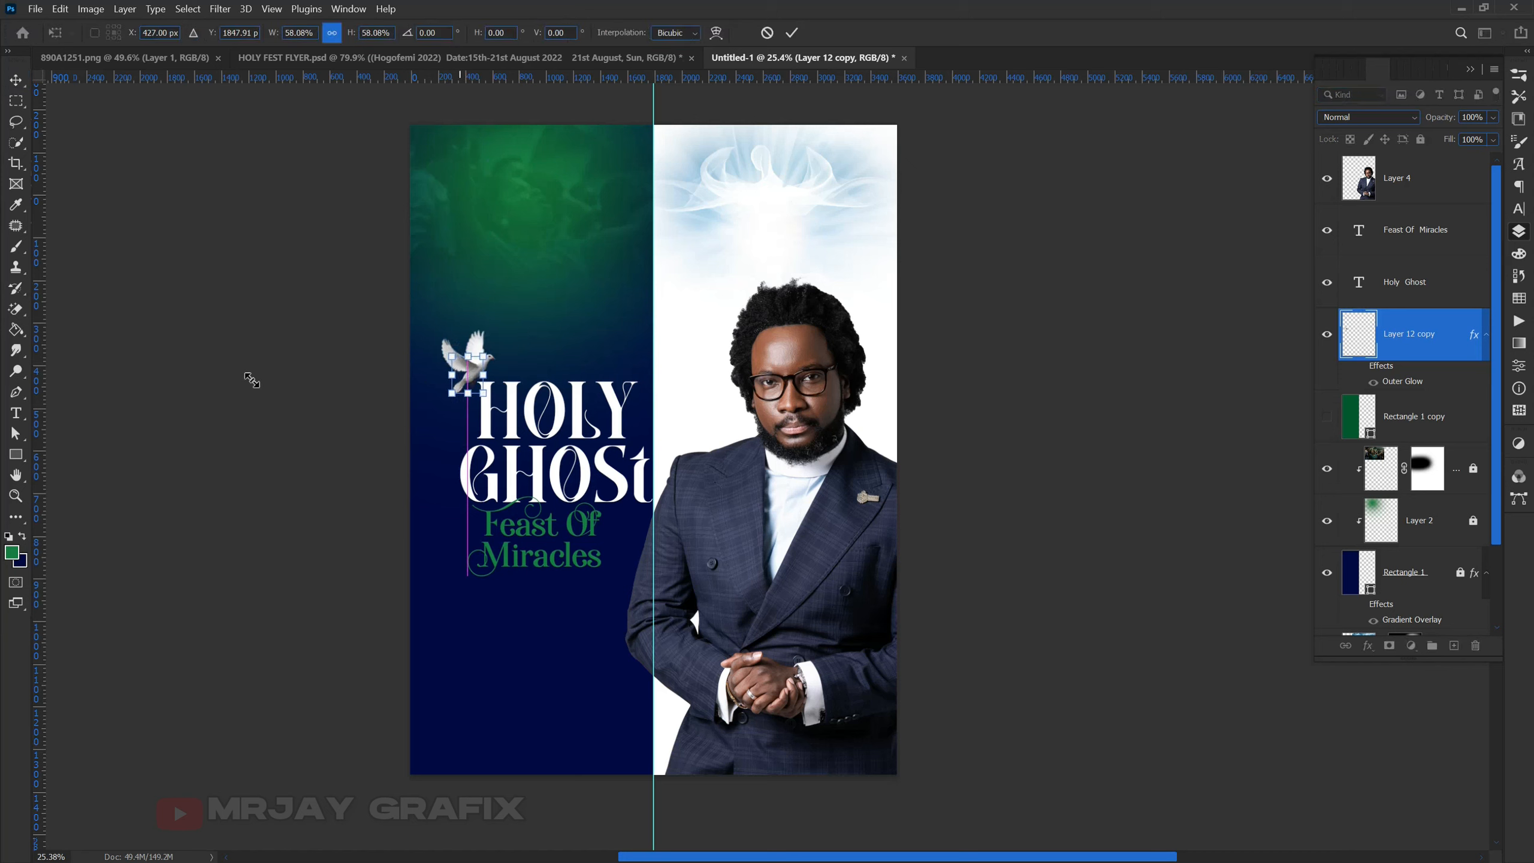
click(247, 378)
click(193, 336)
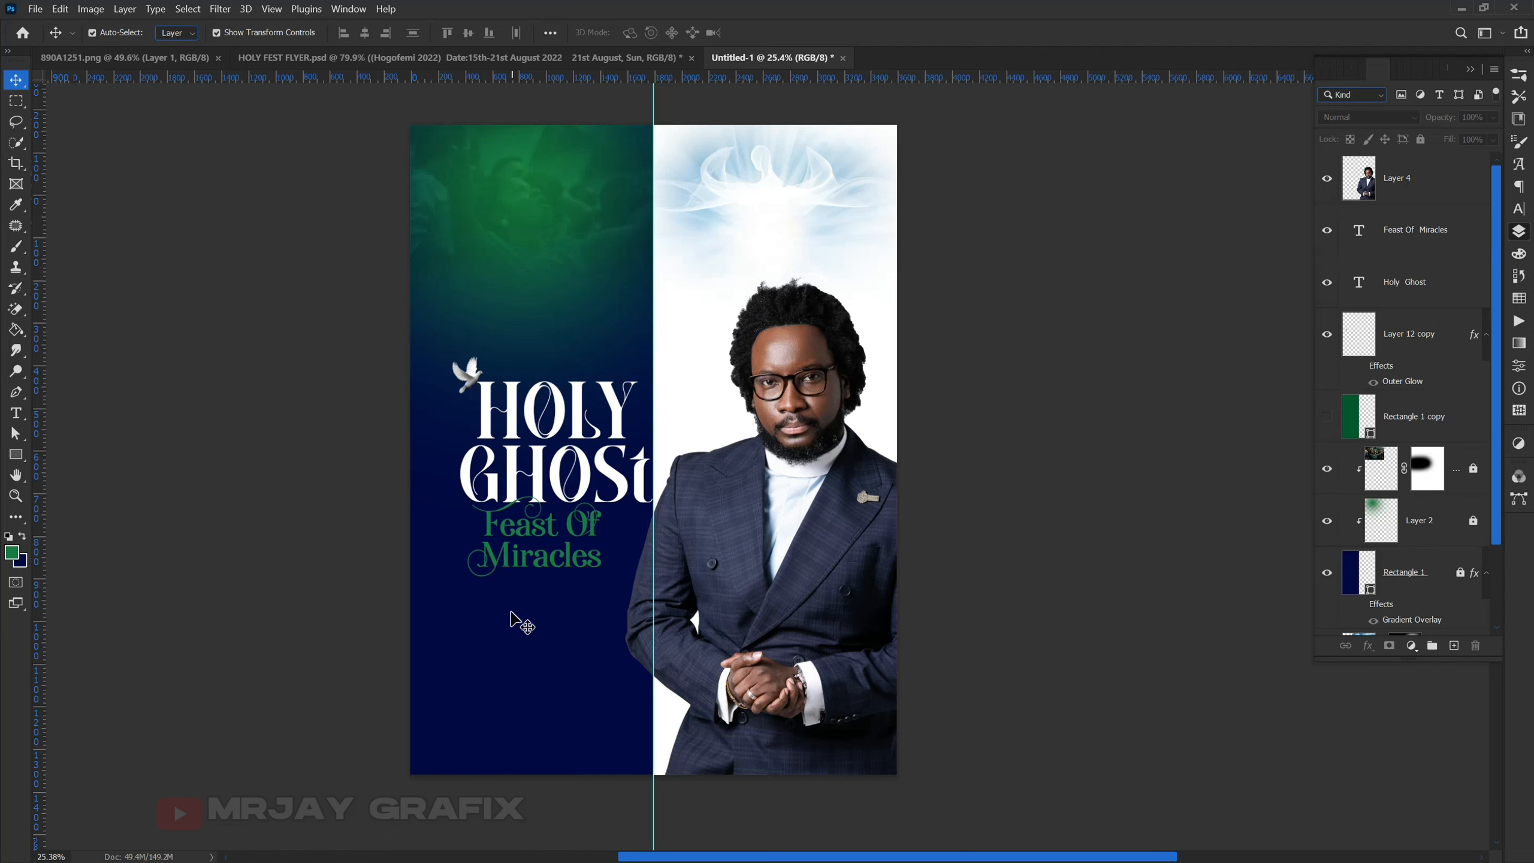
Change the text colour of "Feast Of Miracles" to golden yellow ffc105.
click(524, 567)
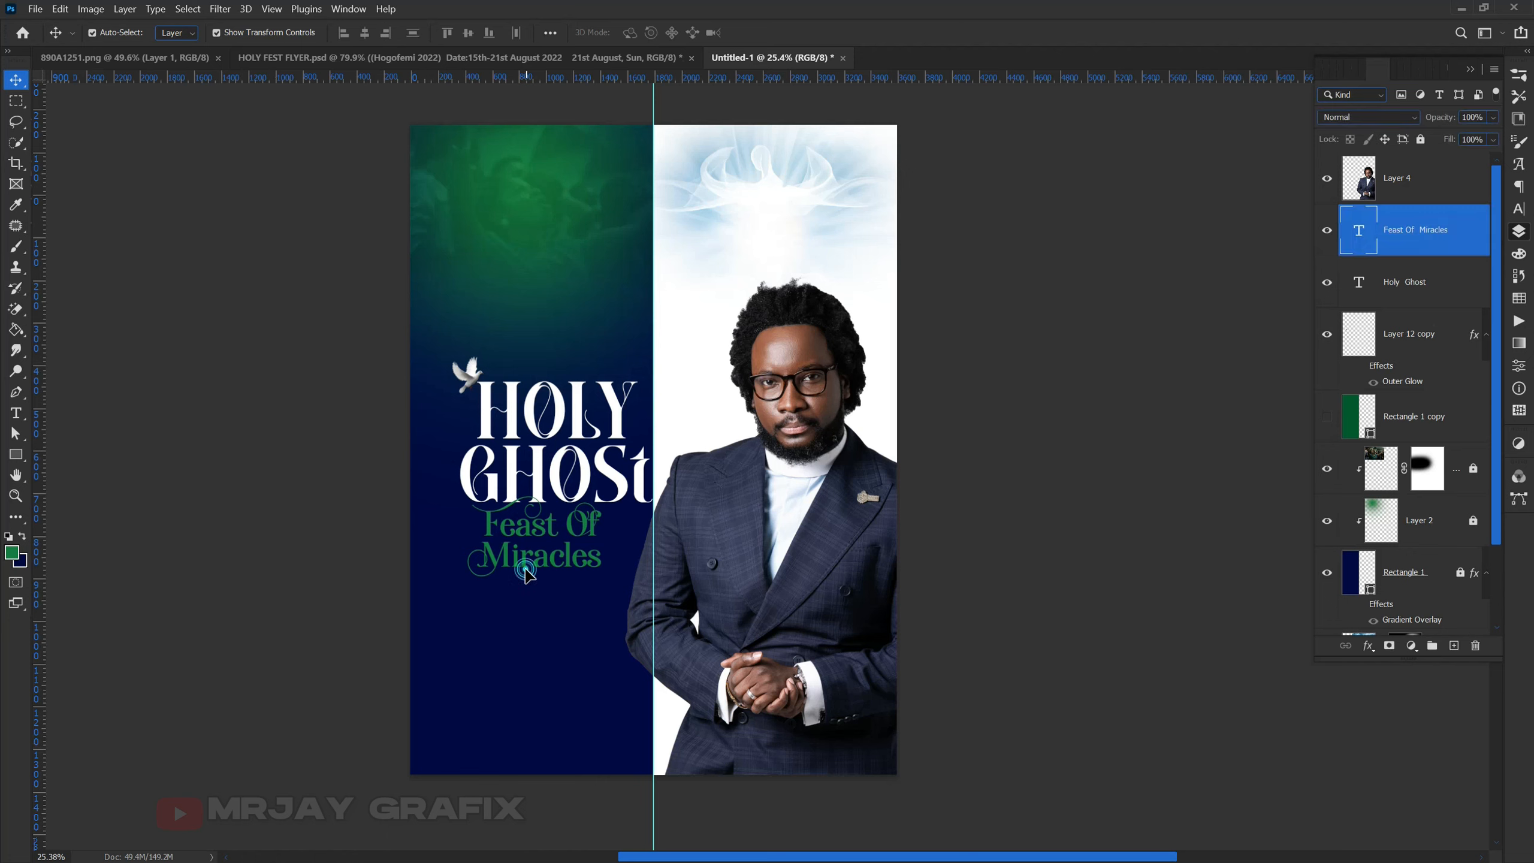
click(1517, 209)
click(1467, 170)
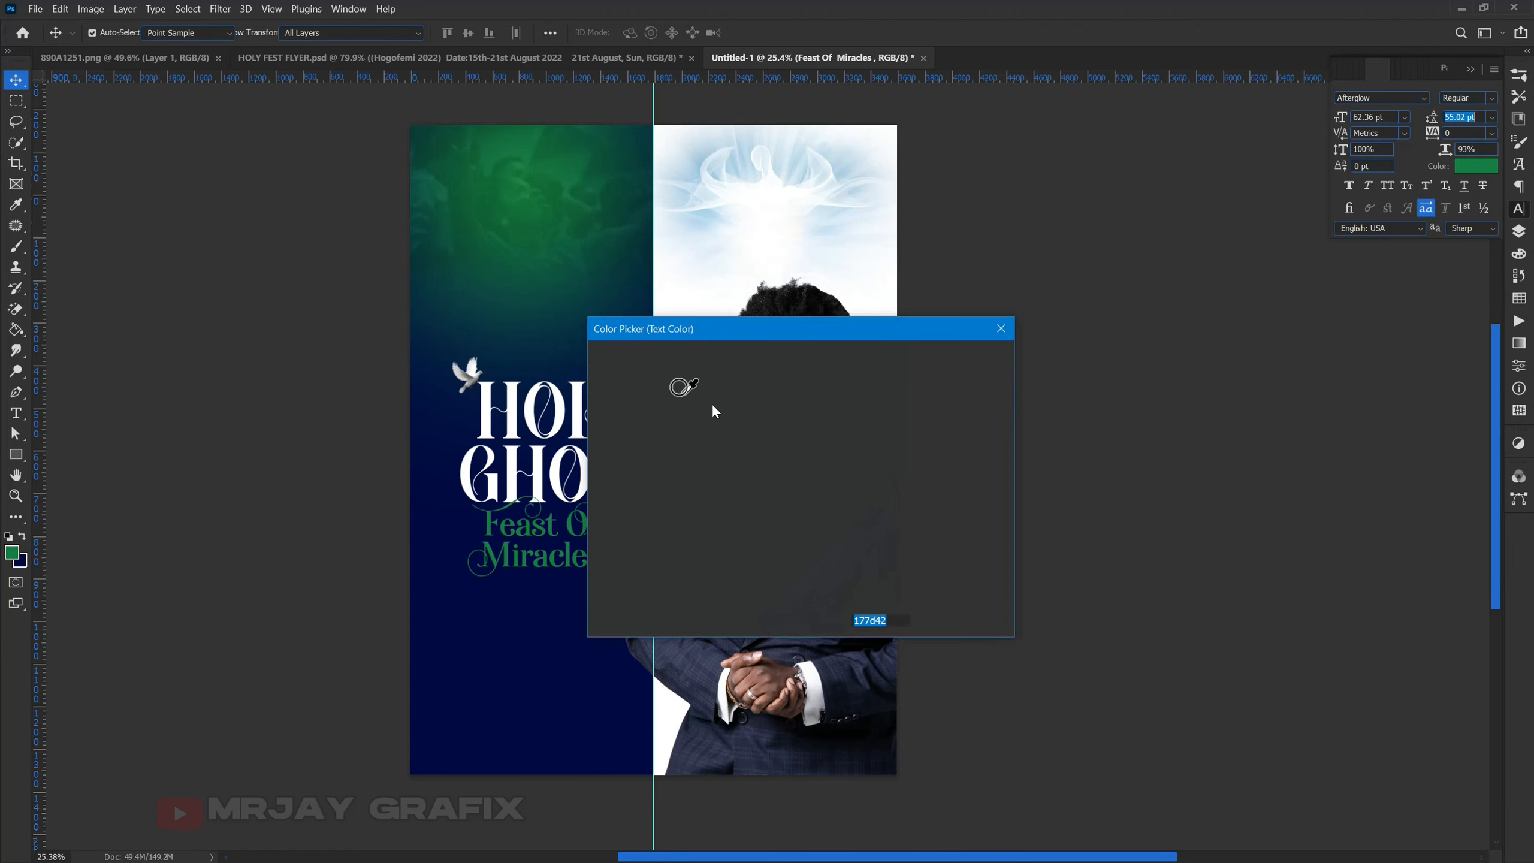
drag(755, 314, 764, 304)
drag(914, 527, 914, 524)
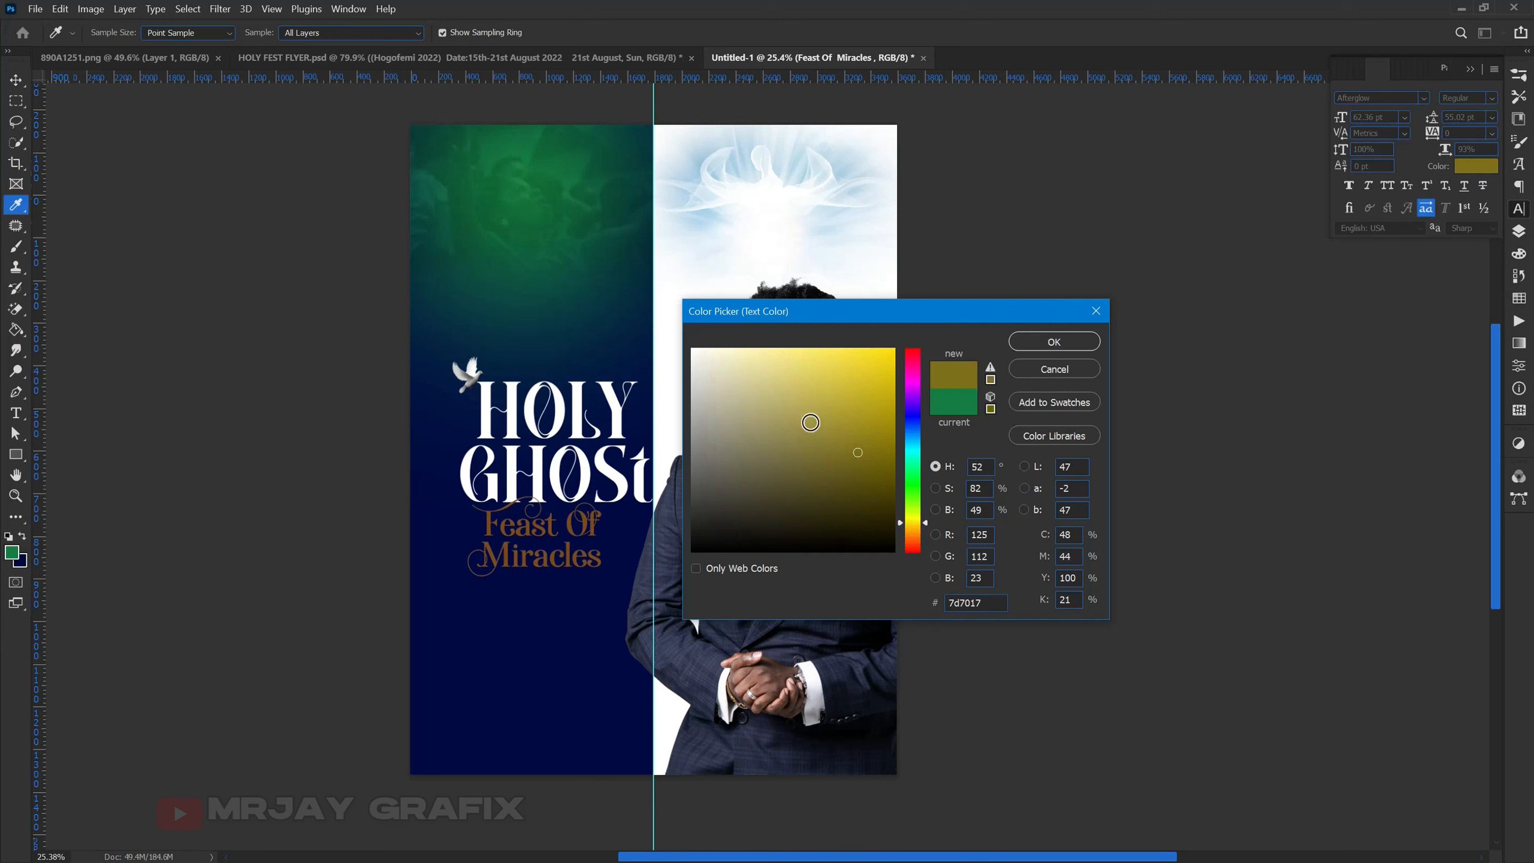
click(911, 535)
drag(870, 370, 882, 351)
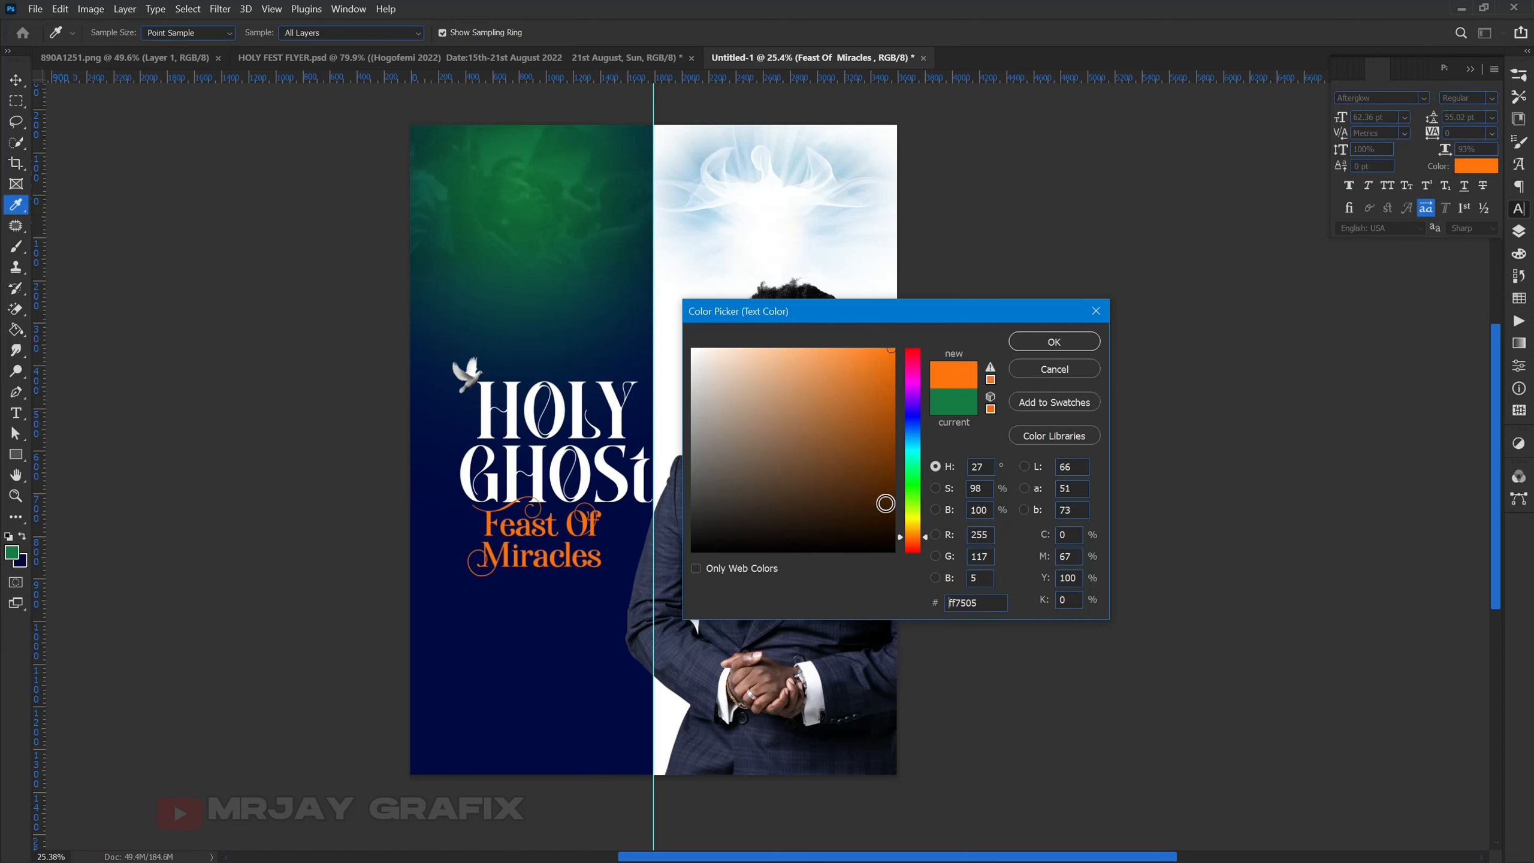
drag(913, 533, 913, 530)
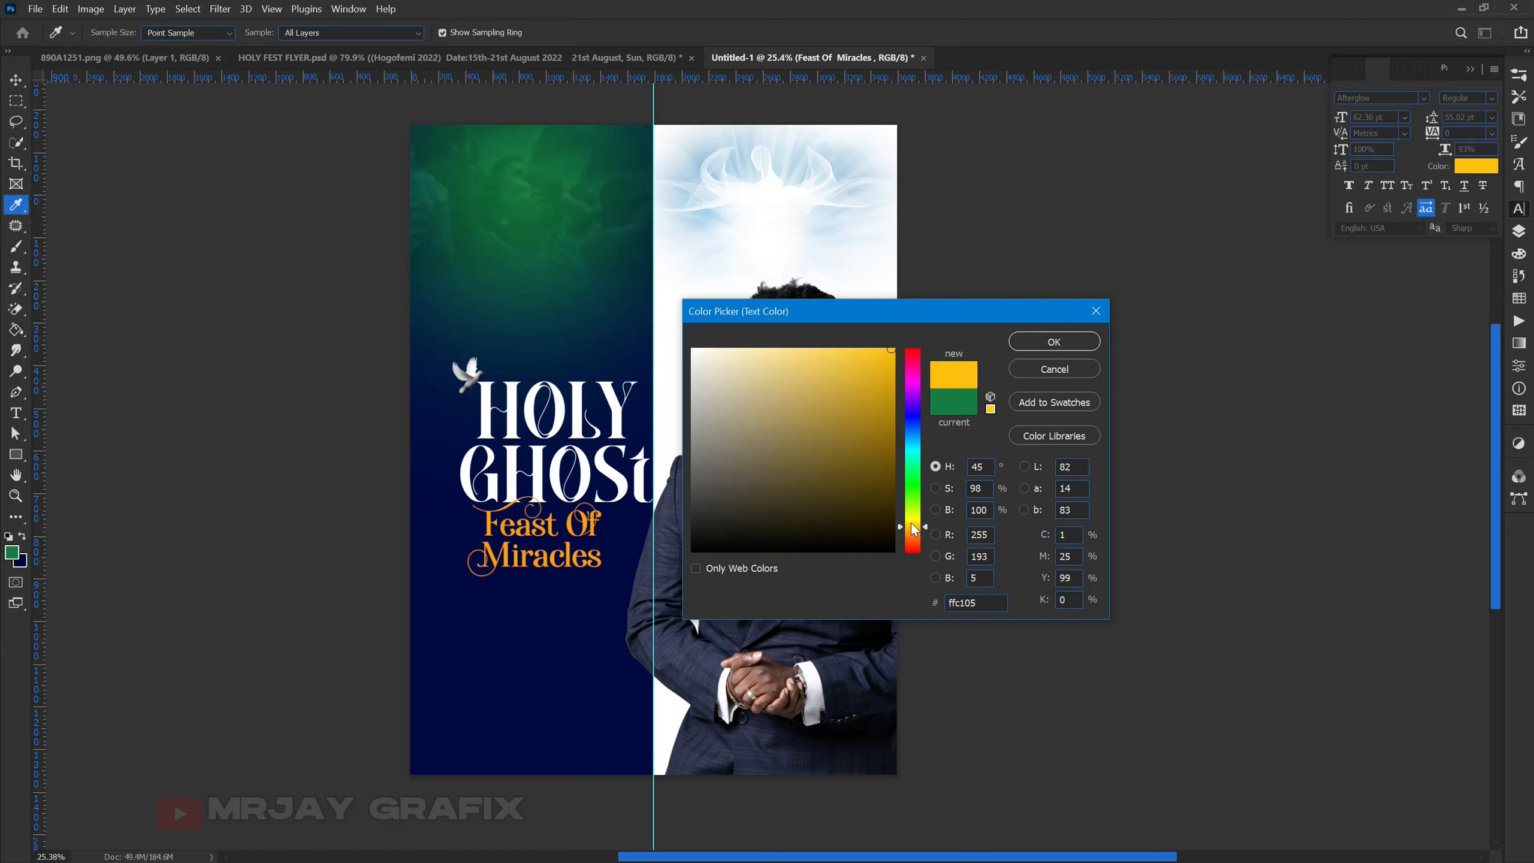
click(1052, 342)
key(v)
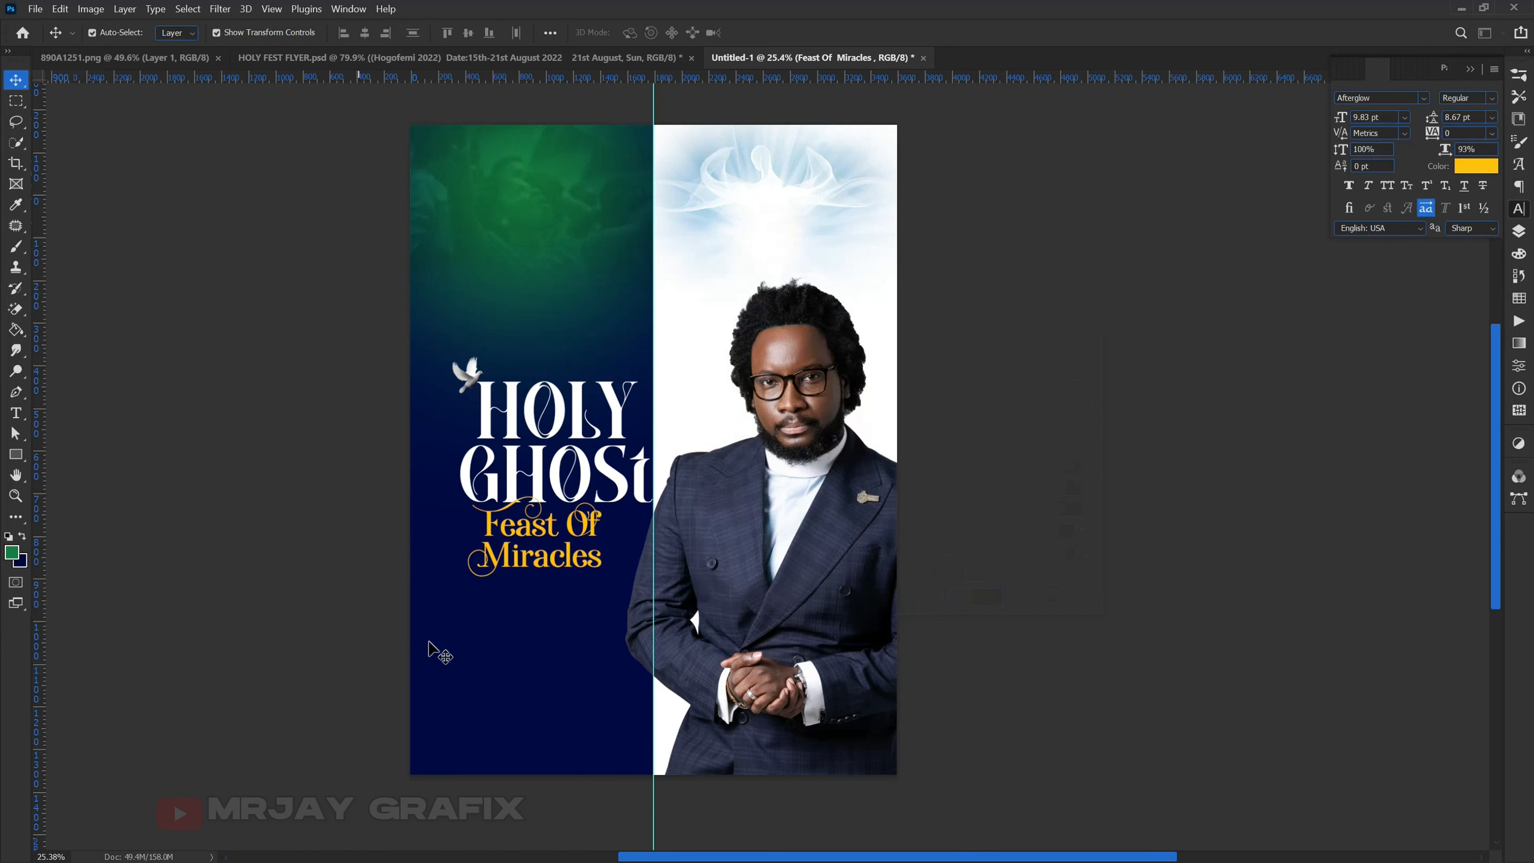
Enlarge "Feast Of Miracles" to about 110%, and move the dove and both title texts together up and slightly left.
drag(602, 577, 682, 595)
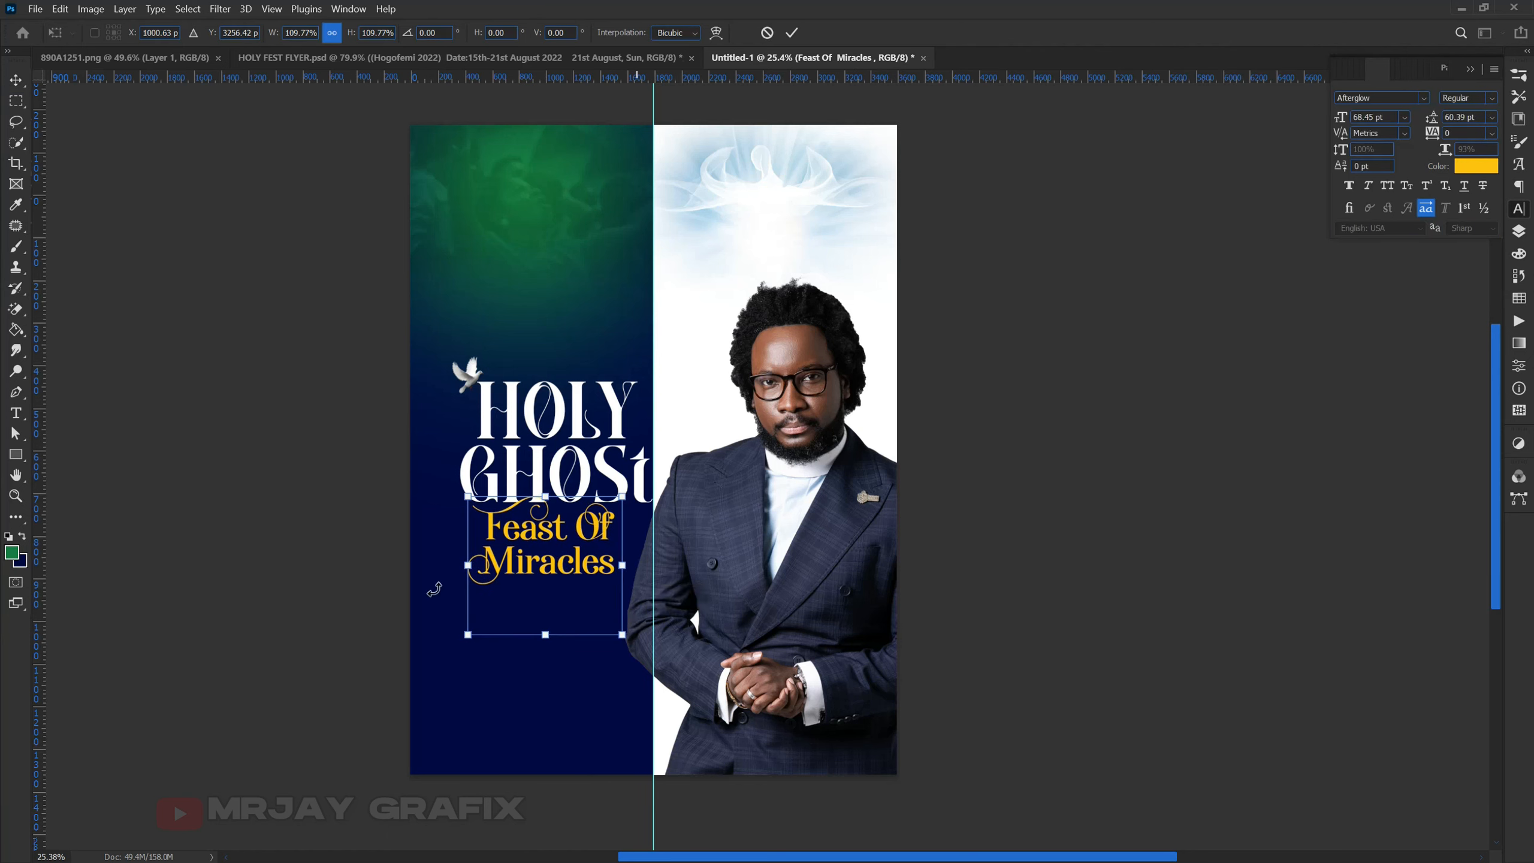
click(436, 343)
drag(436, 342, 557, 557)
drag(553, 553, 543, 509)
click(248, 543)
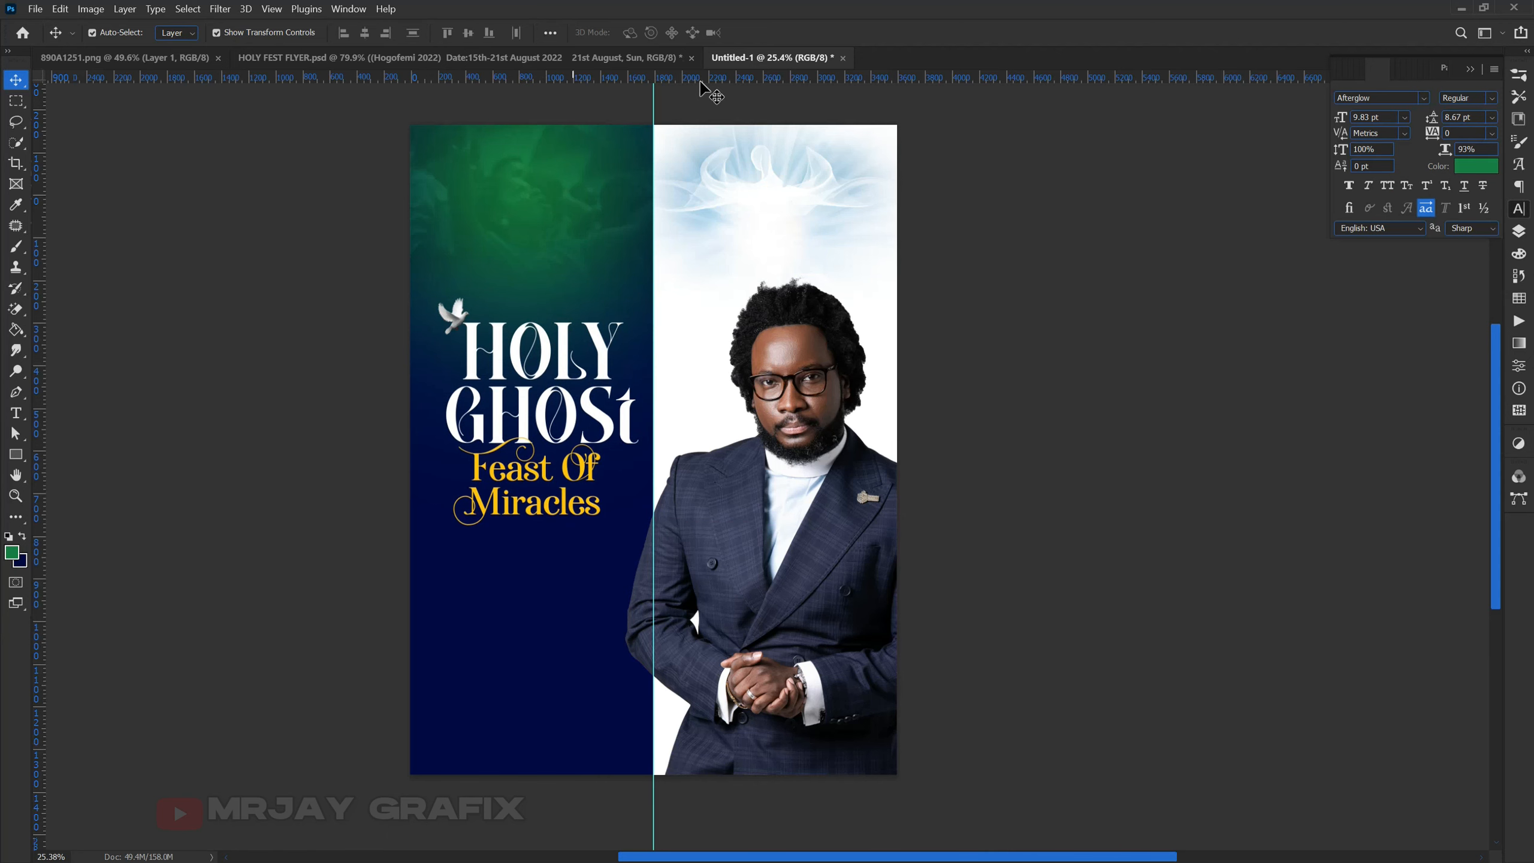
Copy the red ribbon from HOLY FEST FLYER.psd into the Untitled-1 flyer and centre it just below "Feast Of Miracles".
click(528, 59)
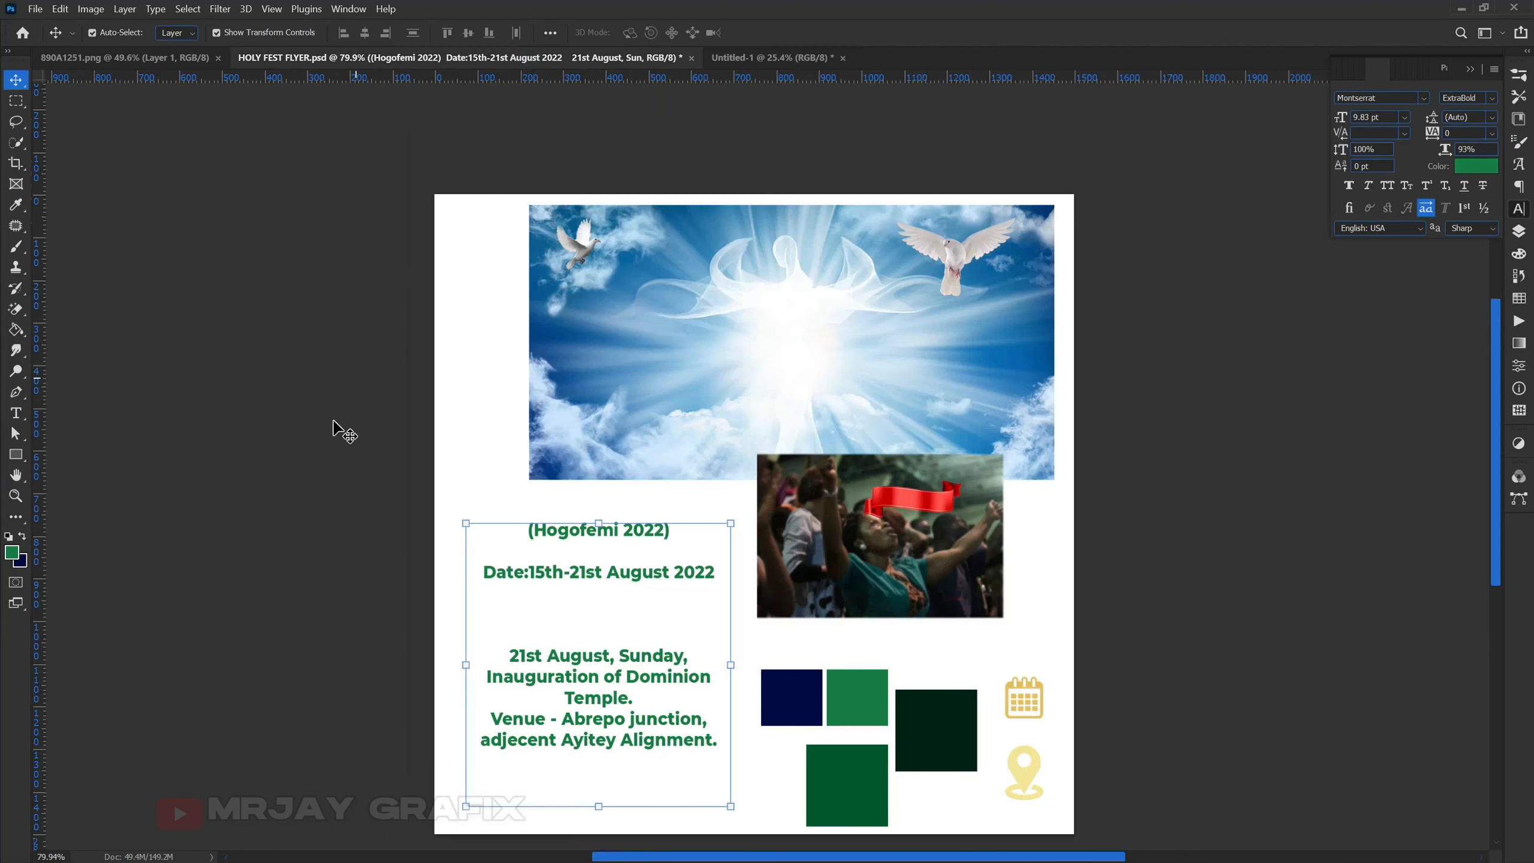
drag(853, 513, 279, 71)
drag(161, 60, 521, 557)
click(152, 548)
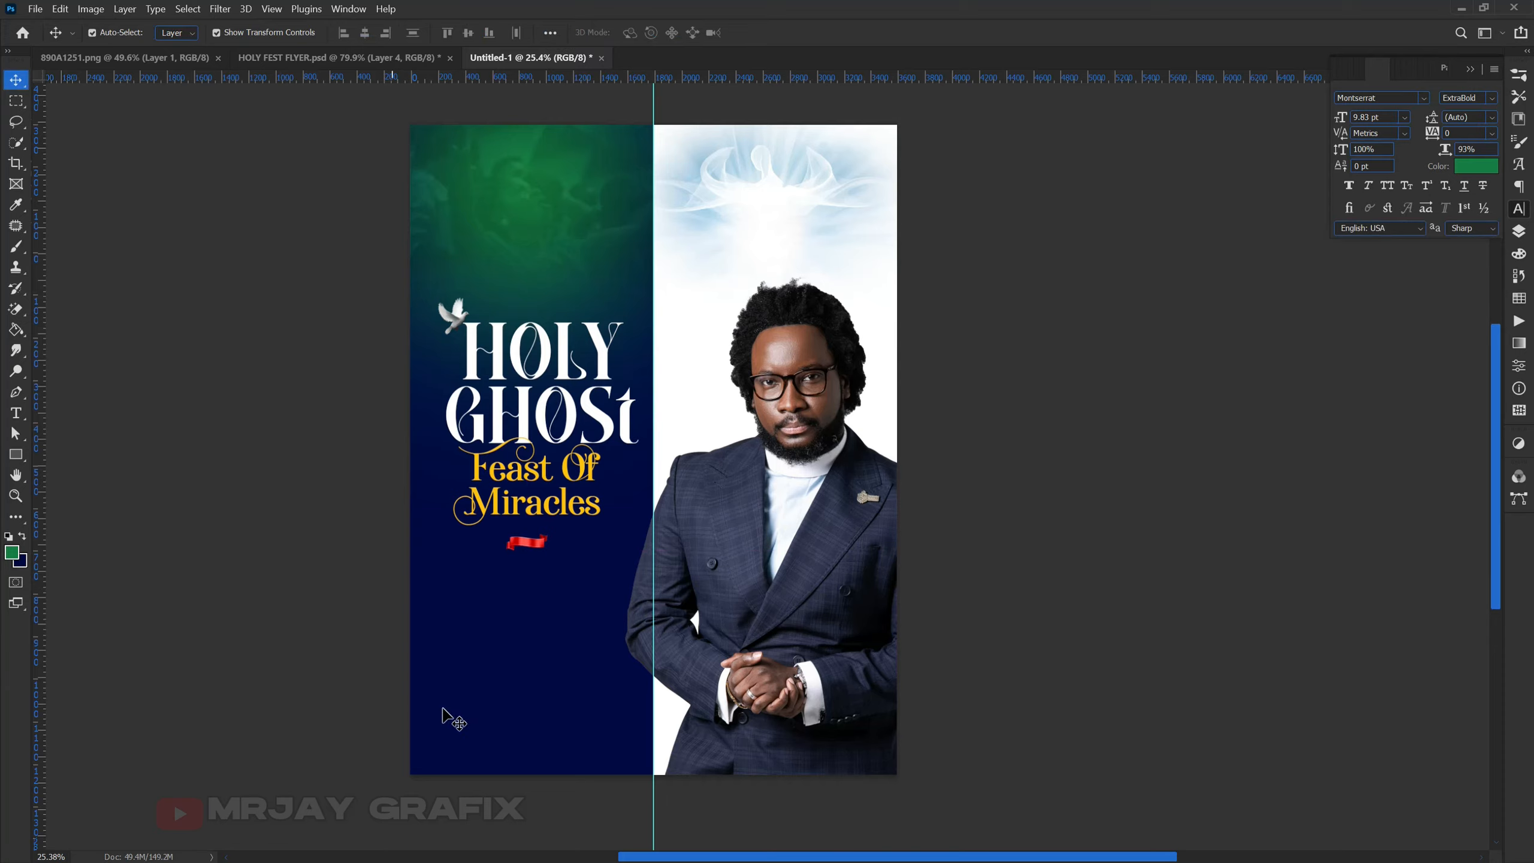
scroll(472, 771, up, 3)
scroll(527, 512, up, 2)
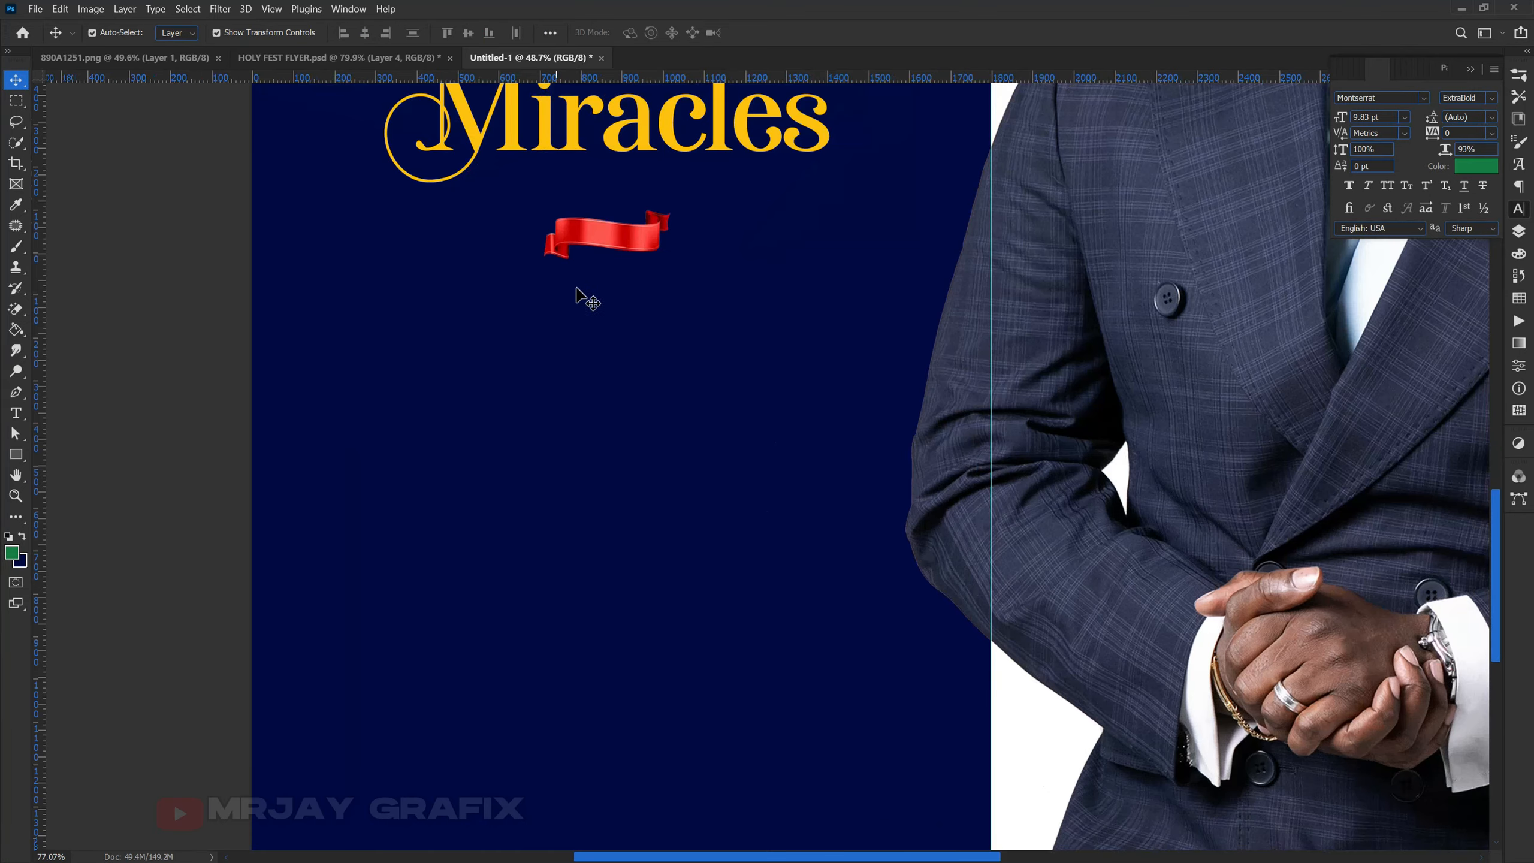
mouse_move(592, 245)
mouse_down()
mouse_move(592, 211)
mouse_move(593, 226)
mouse_up()
click(126, 351)
click(302, 57)
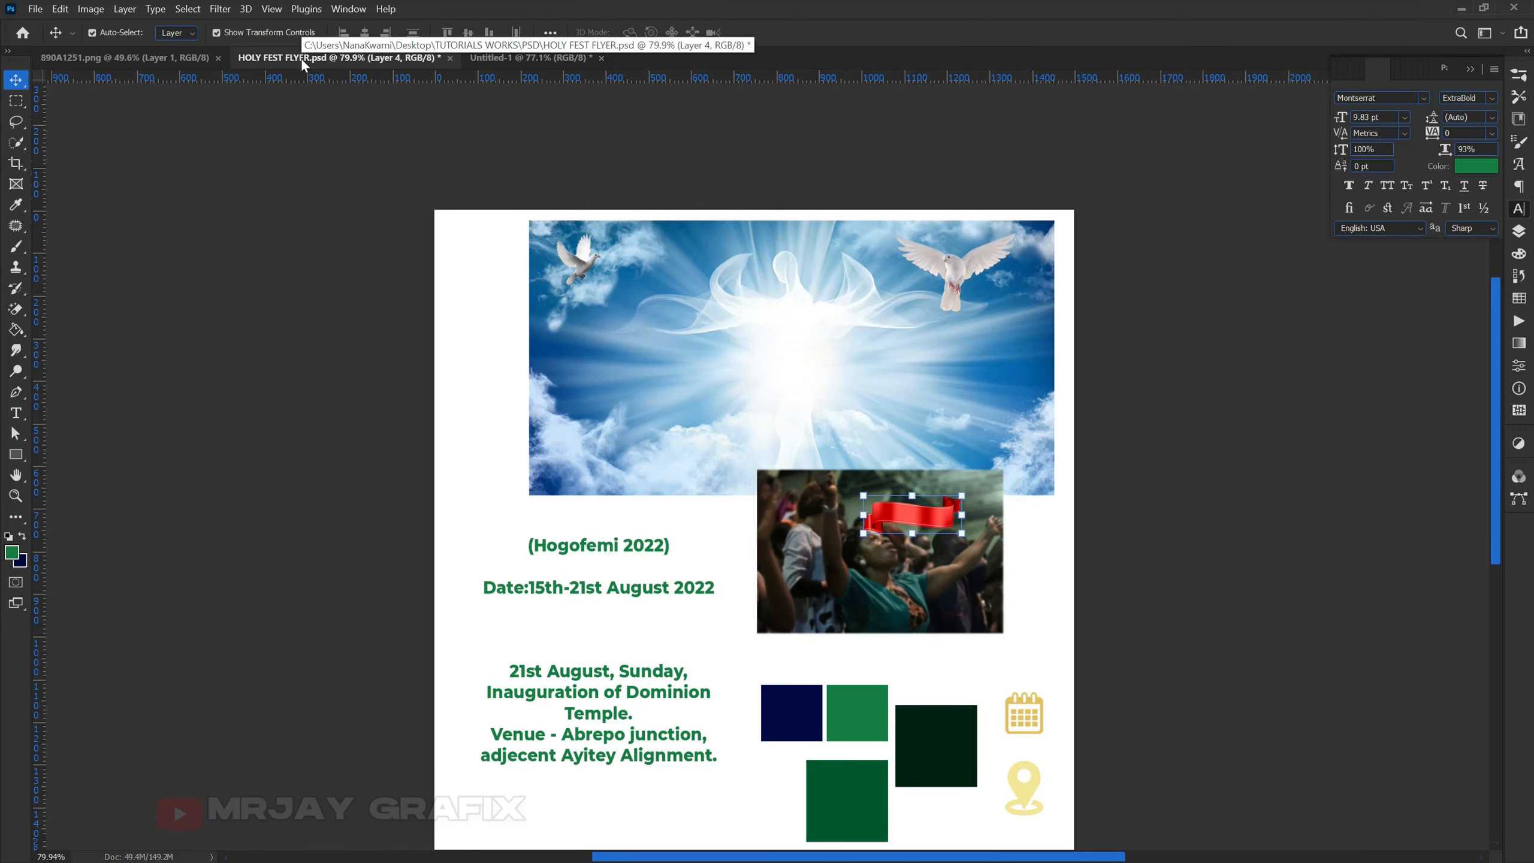
click(151, 58)
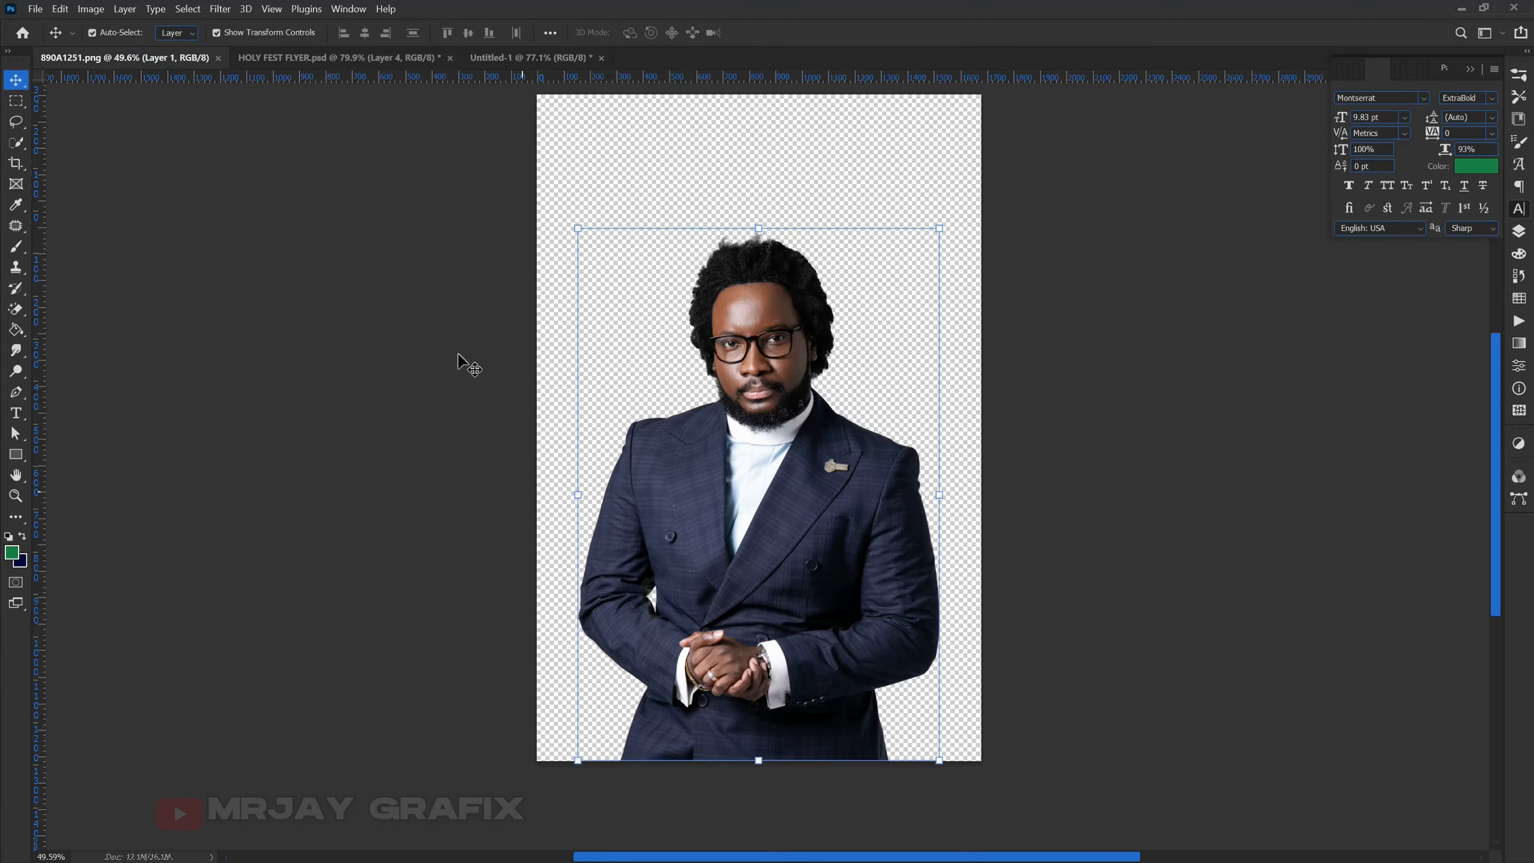
click(490, 58)
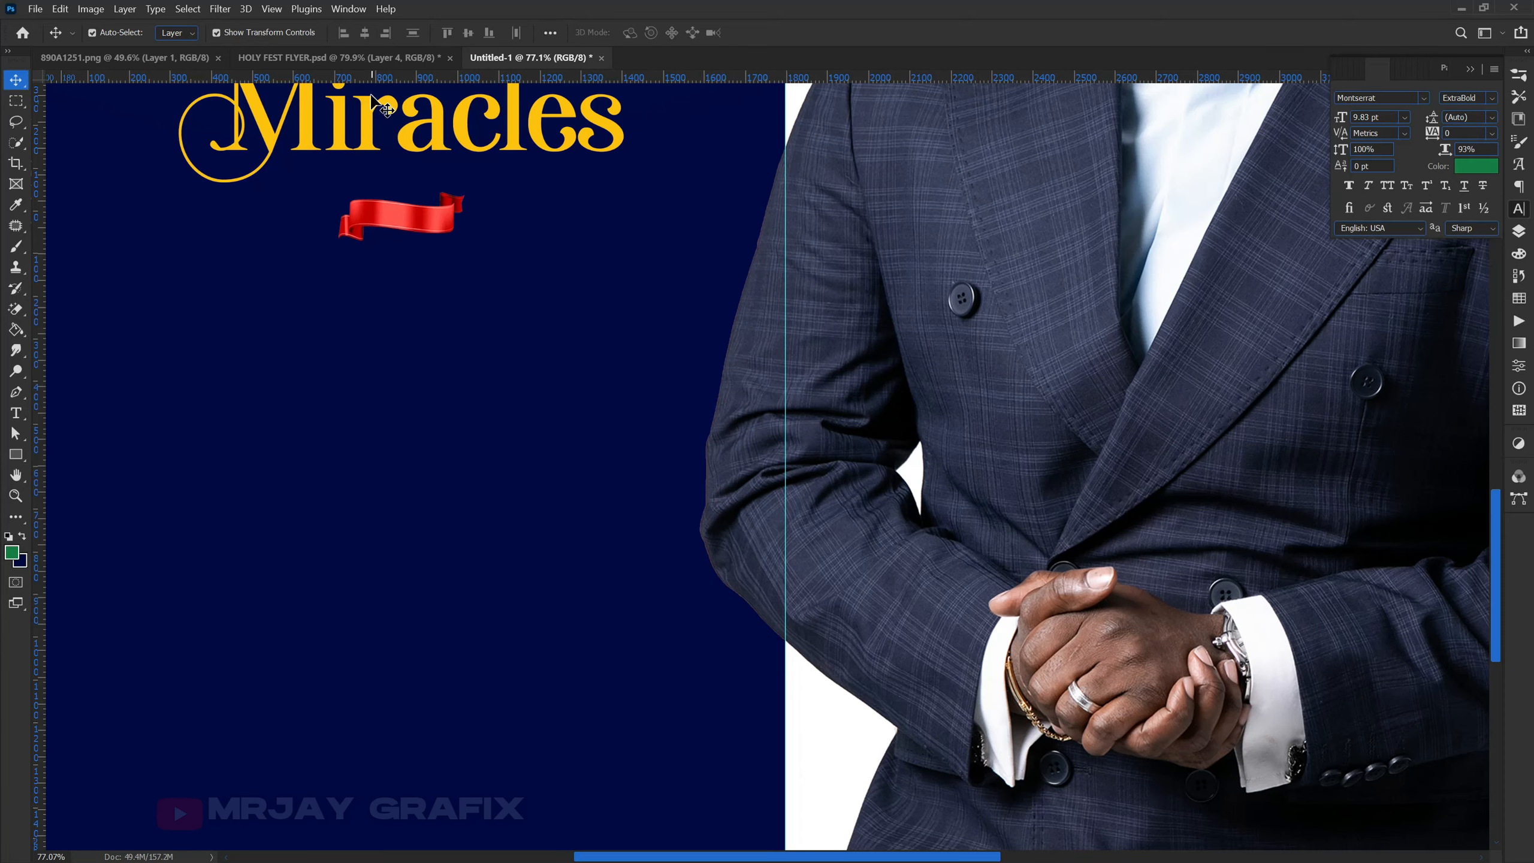
Add the text line "Theme; Enlarged my coast- 1 Chronicles 4:9" on the navy panel below the ribbon.
click(18, 415)
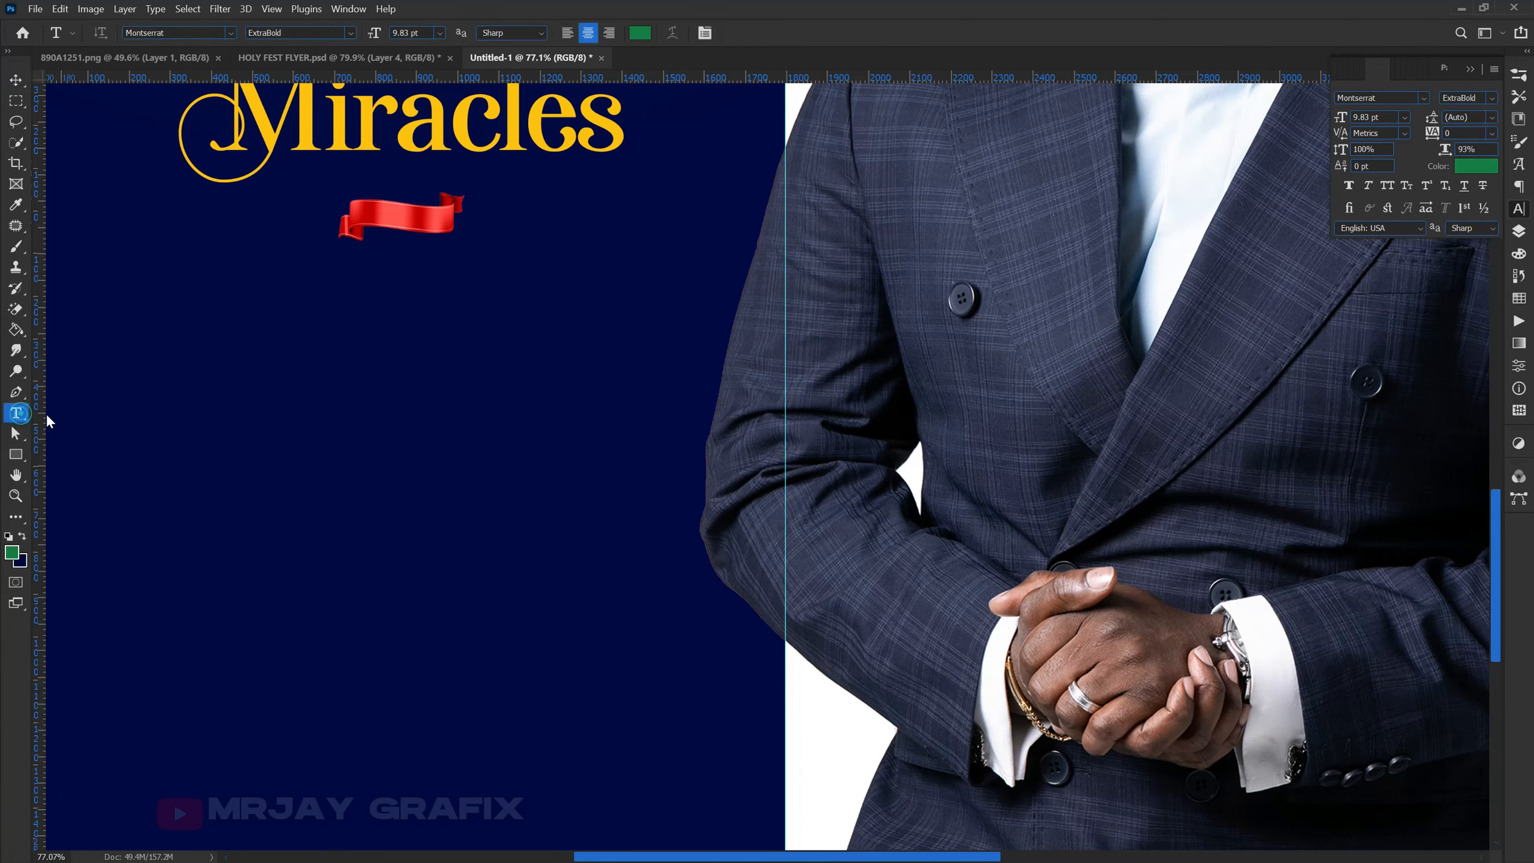
scroll(811, 581, down, 4)
scroll(333, 514, up, 3)
scroll(406, 435, up, 1)
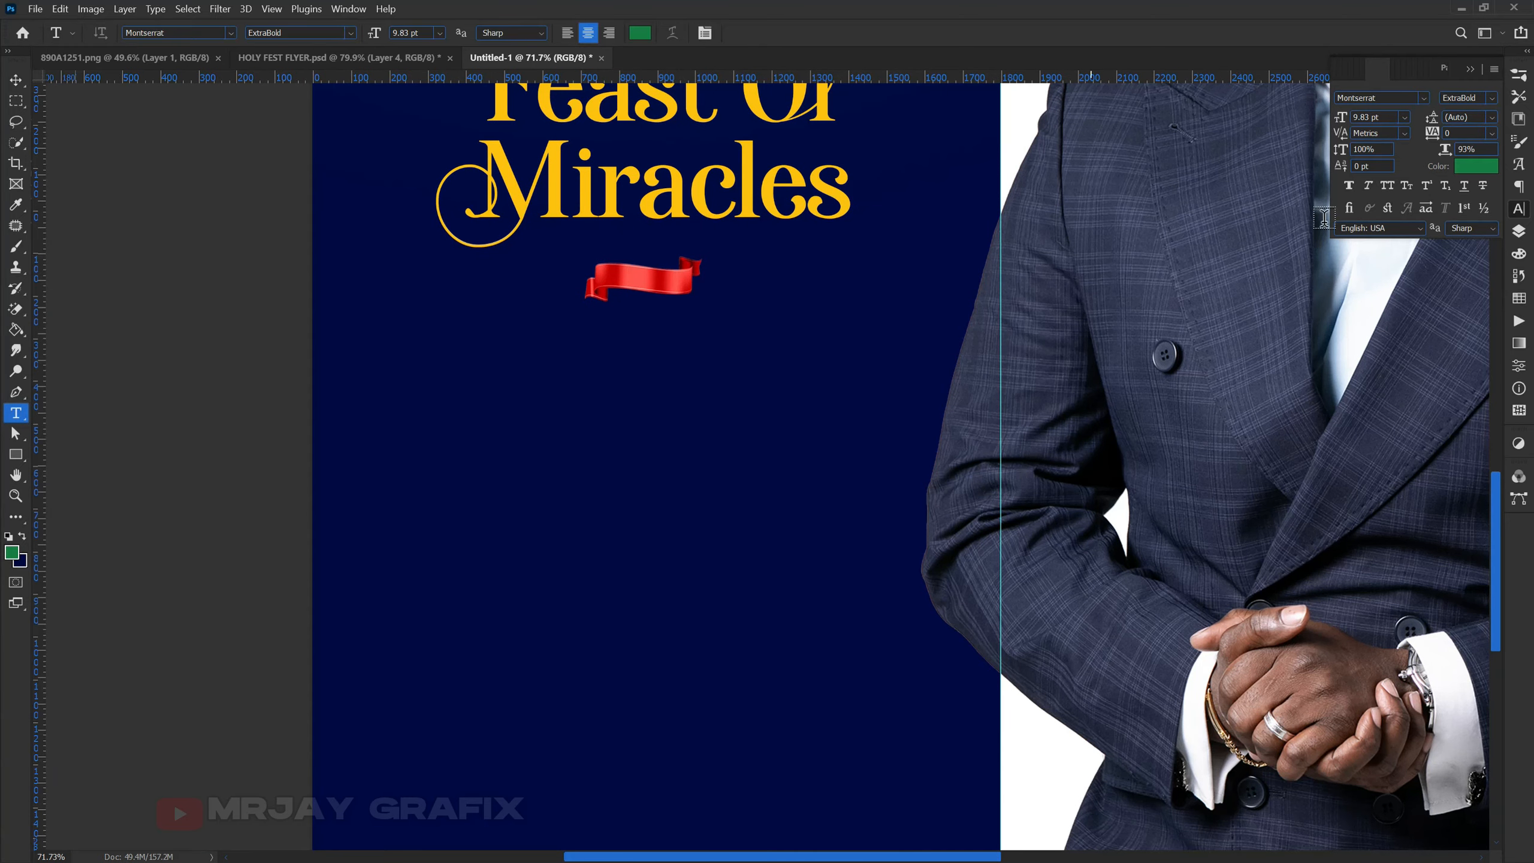
click(425, 416)
key(ctrl)
text(Enlarged my coast- 1 Chronicles 4:9)
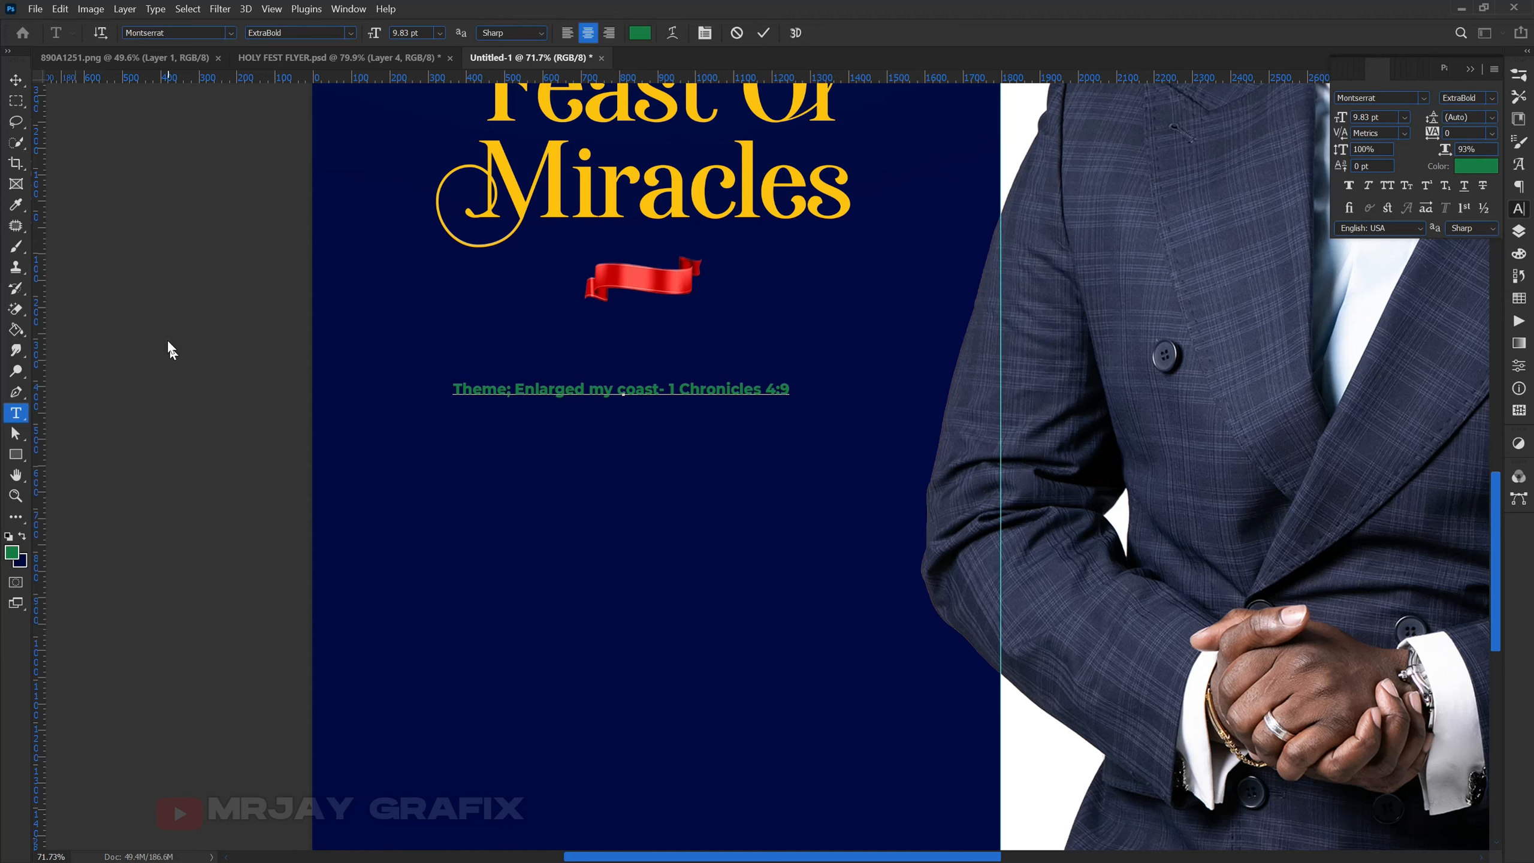
click(154, 333)
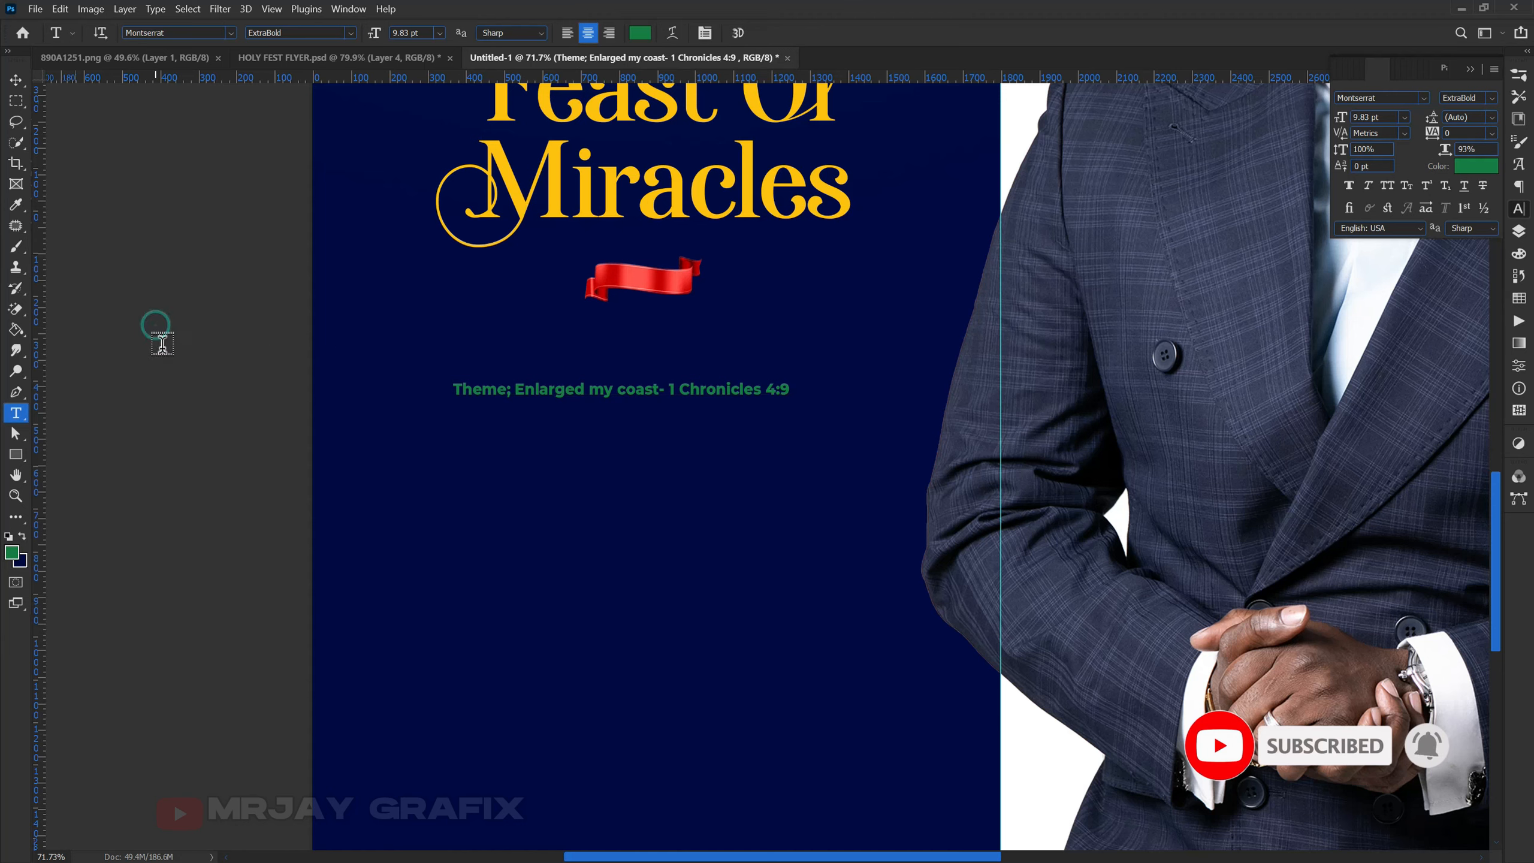
Remove "Theme;" and the hyphen from the theme text, and break it so "1 Chronicles 4:9" sits on a second line.
click(15, 82)
click(335, 402)
scroll(582, 414, up, 2)
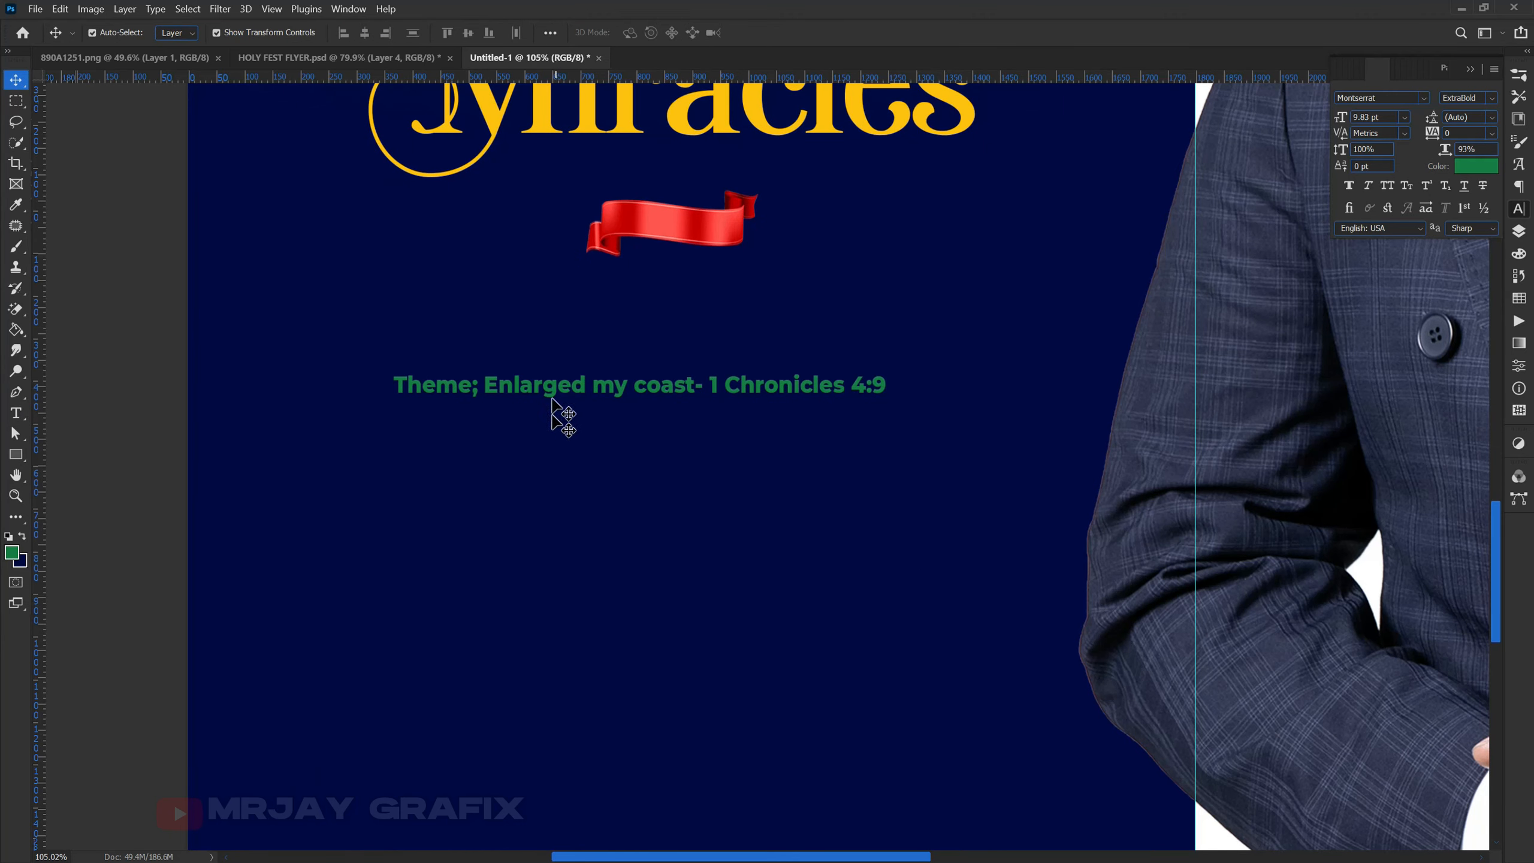
double_click(555, 388)
click(478, 385)
drag(472, 385, 301, 374)
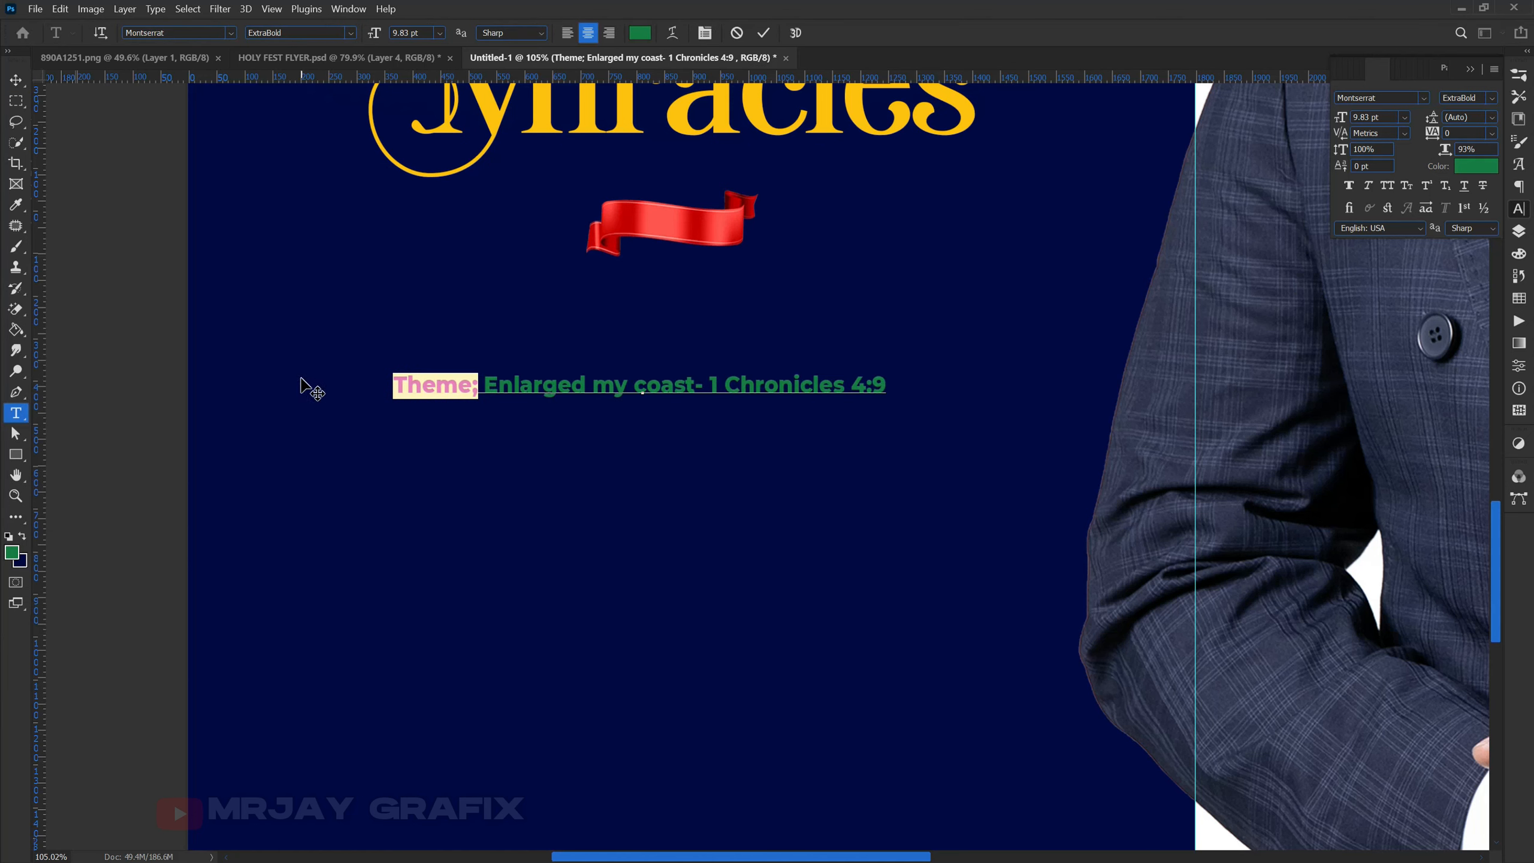
key(BackSpace)
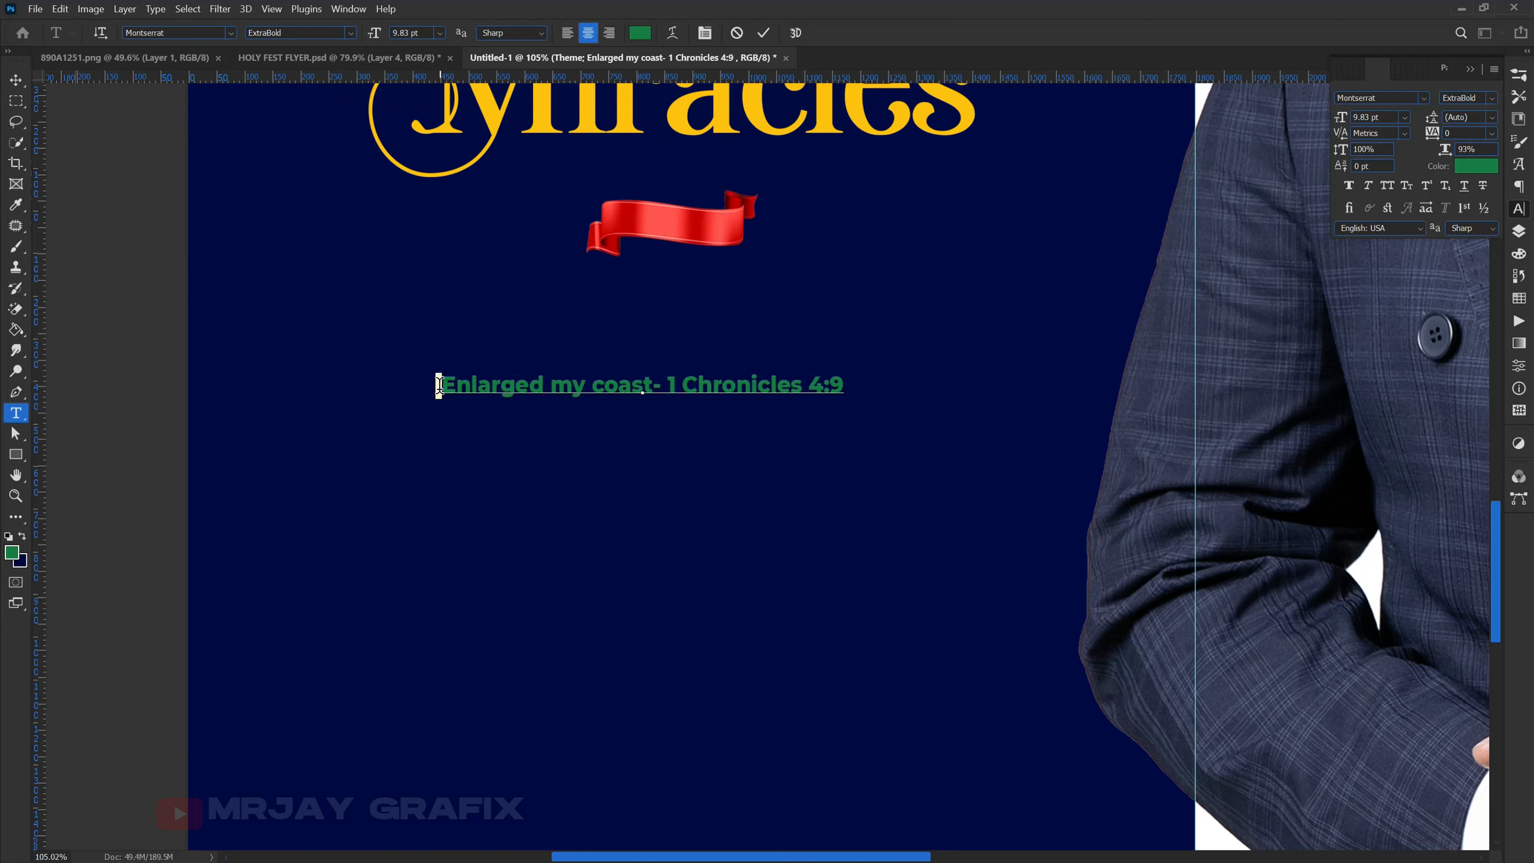
key(Delete)
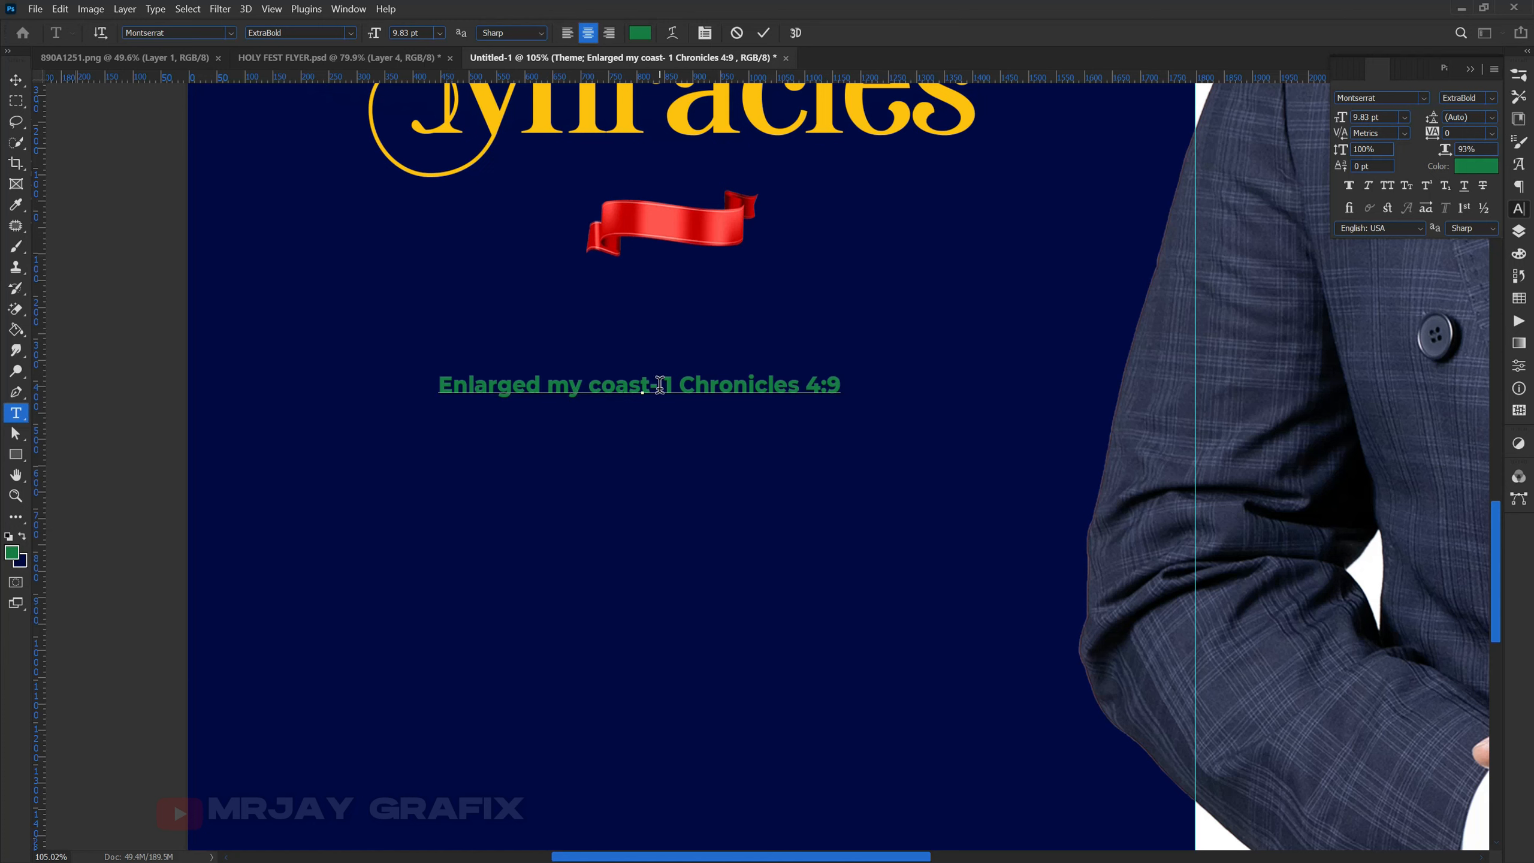
key(Return)
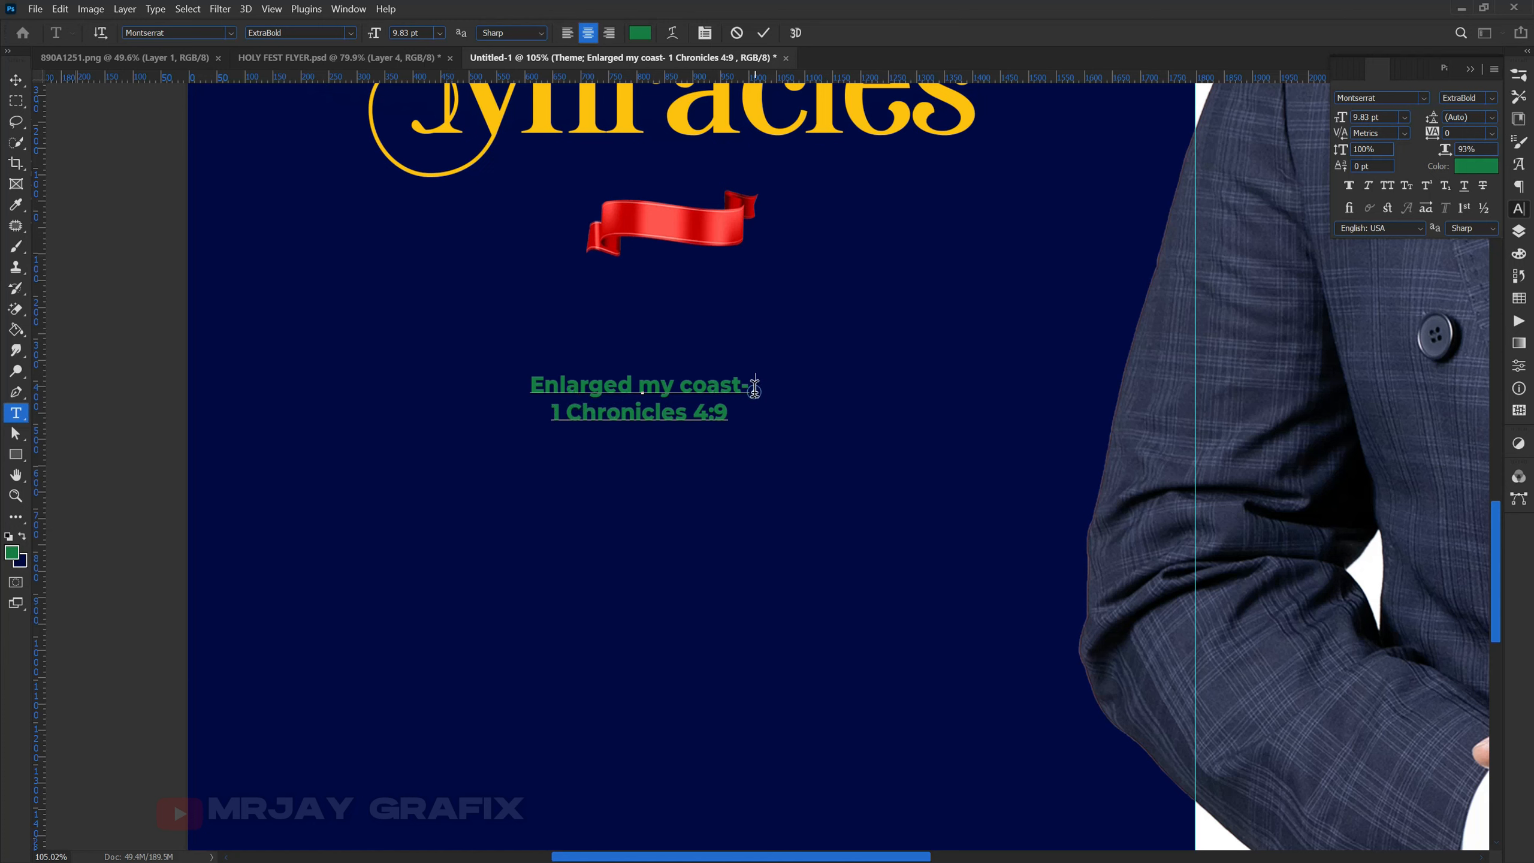
key(Left)
key(BackSpace)
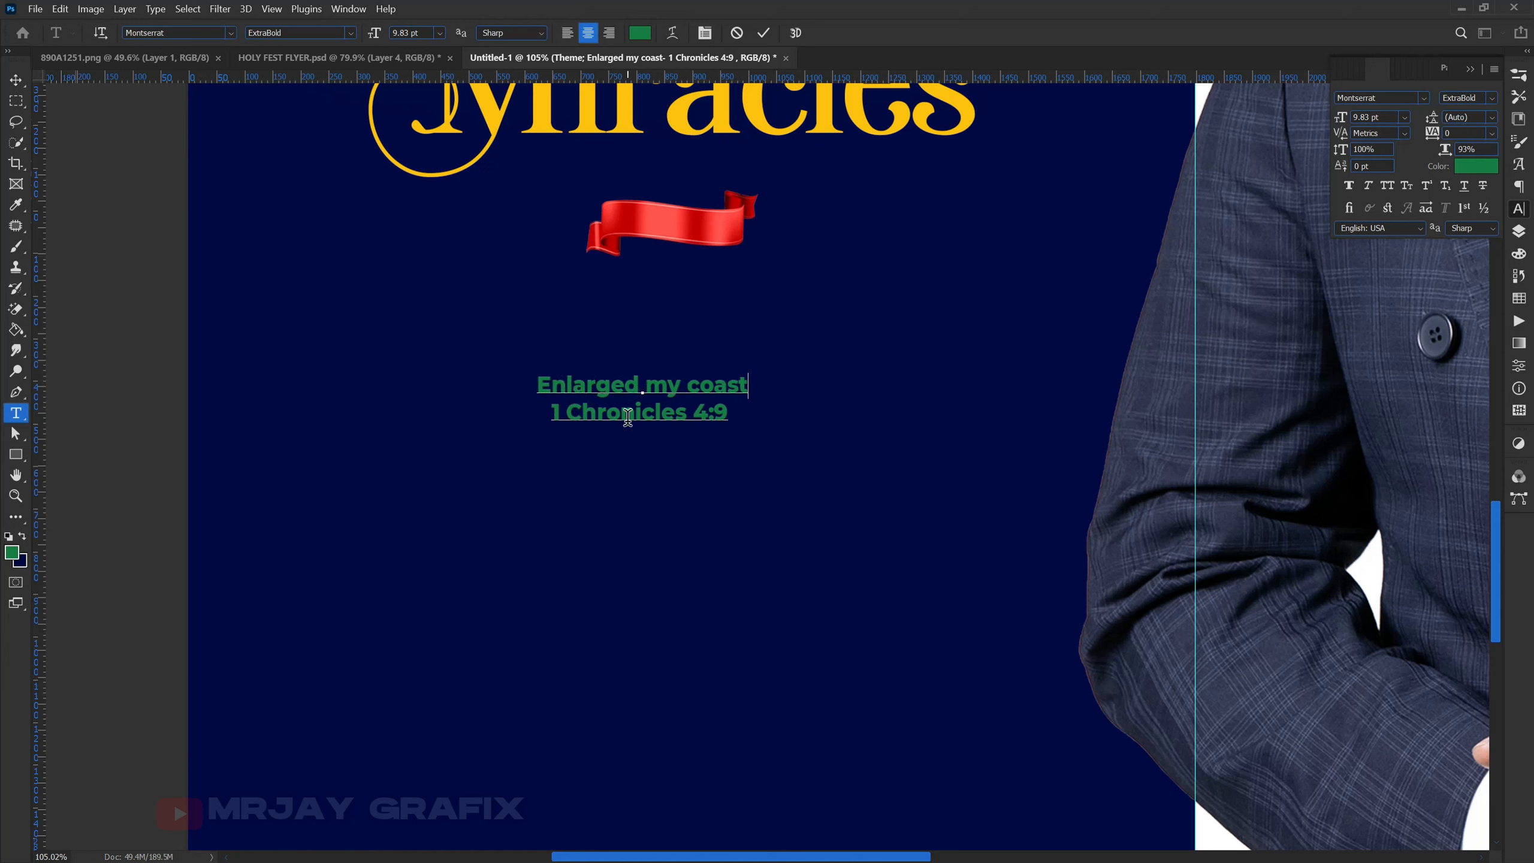
click(13, 81)
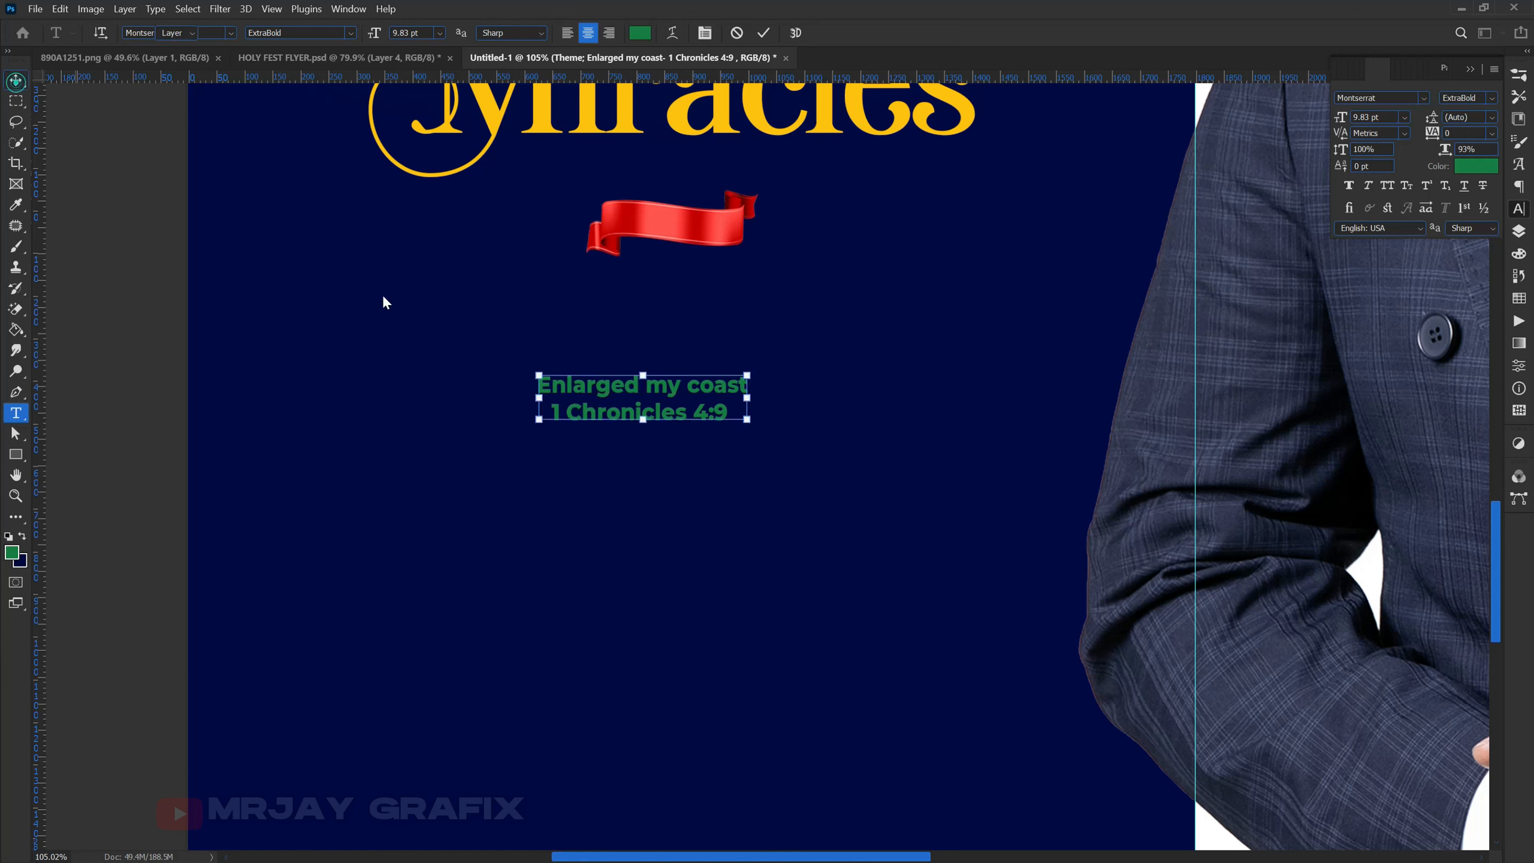
Enlarge the theme text to about 20.67 pt, move it up beneath the ribbon and set it in all caps.
drag(607, 394, 643, 391)
key(Return)
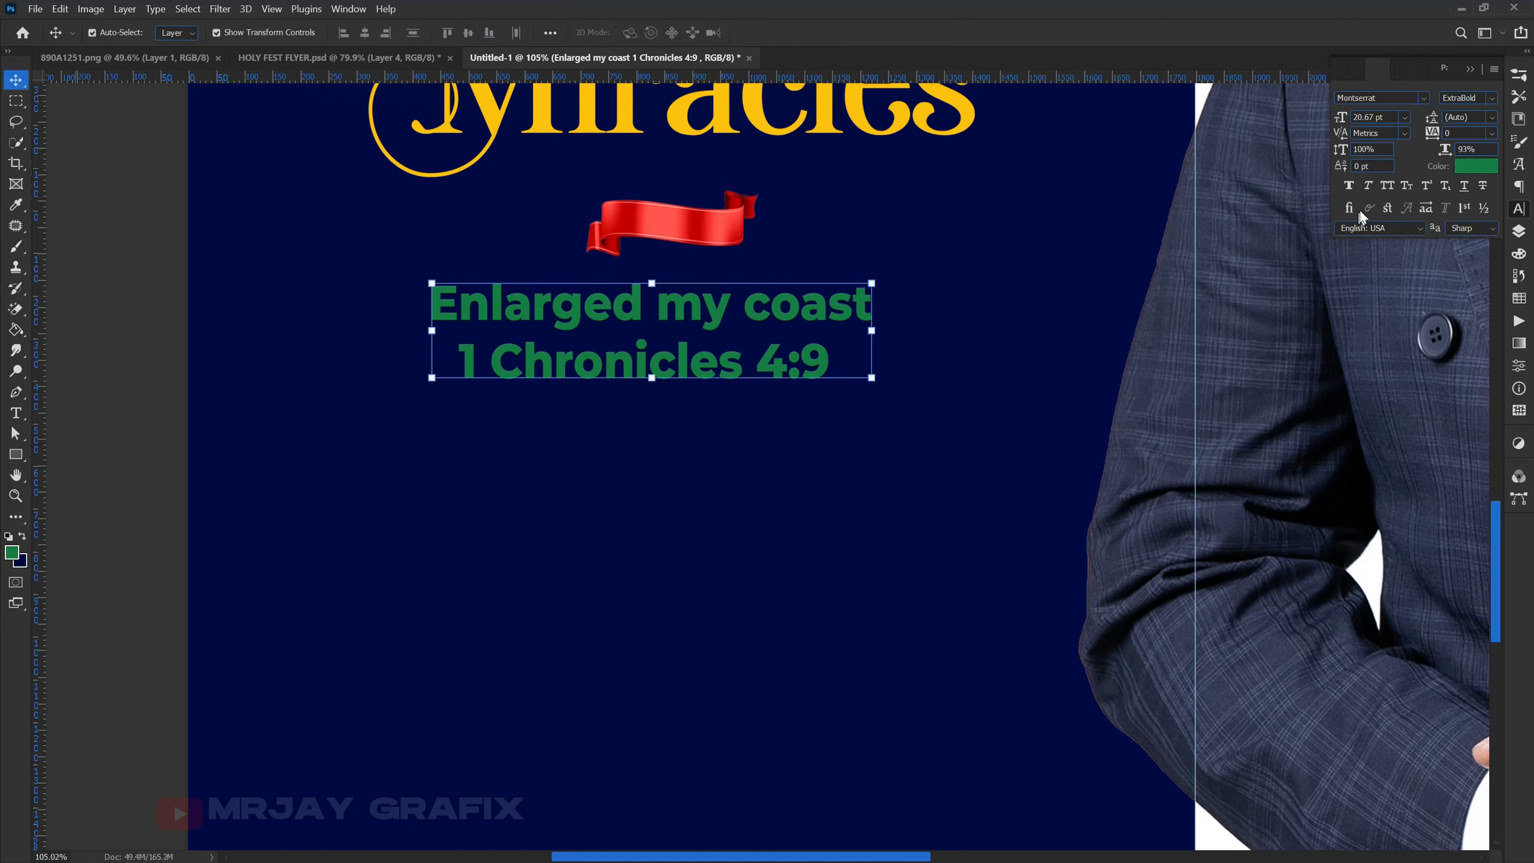
click(1387, 186)
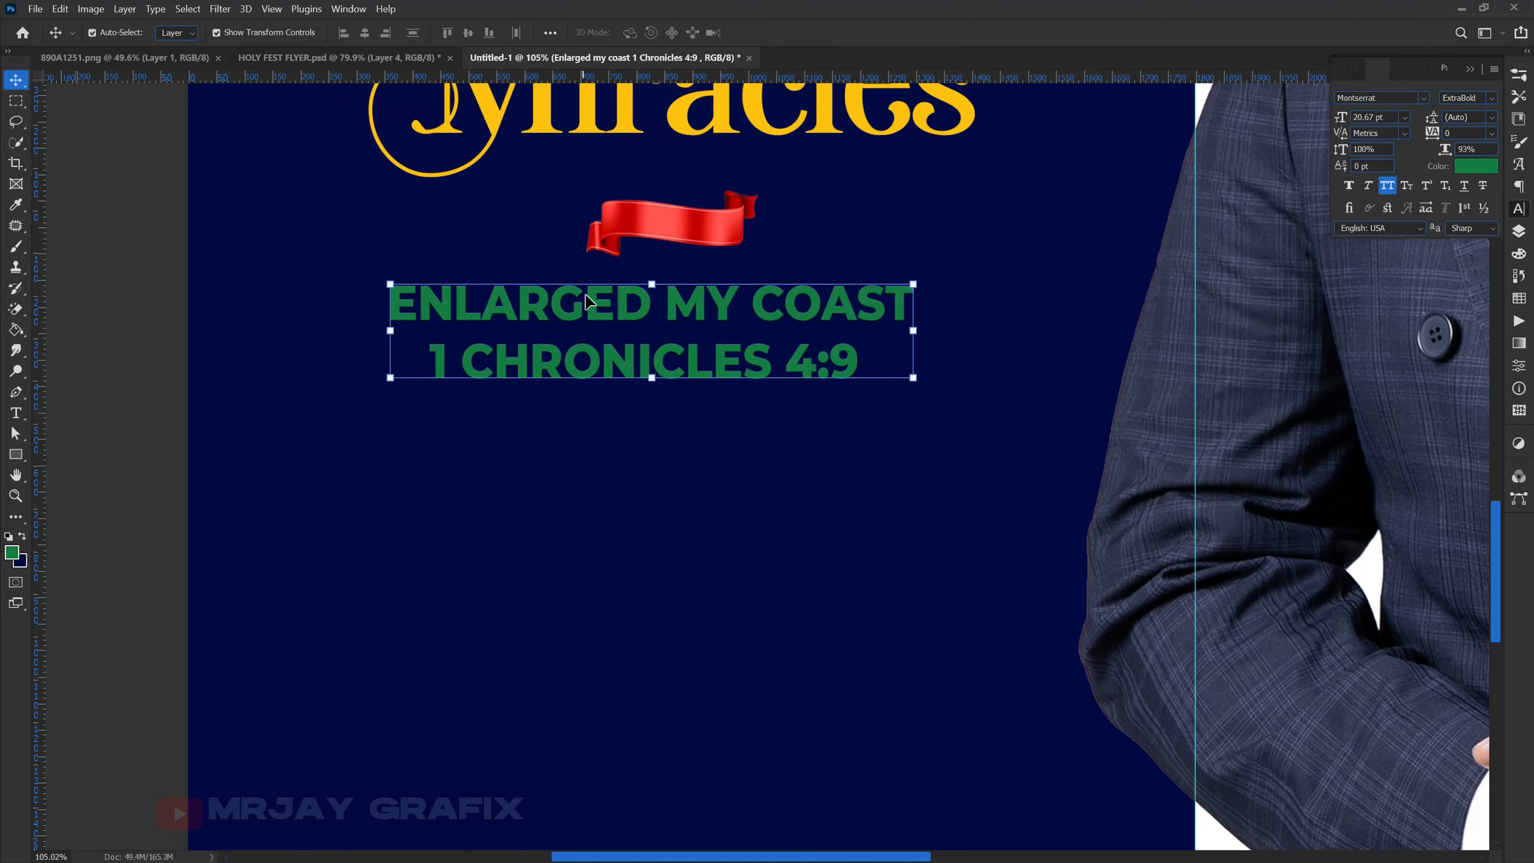
Change the font weight of the words "MY COAST" to SemiBold.
double_click(643, 317)
click(651, 302)
drag(664, 294, 927, 287)
click(1491, 103)
click(1453, 244)
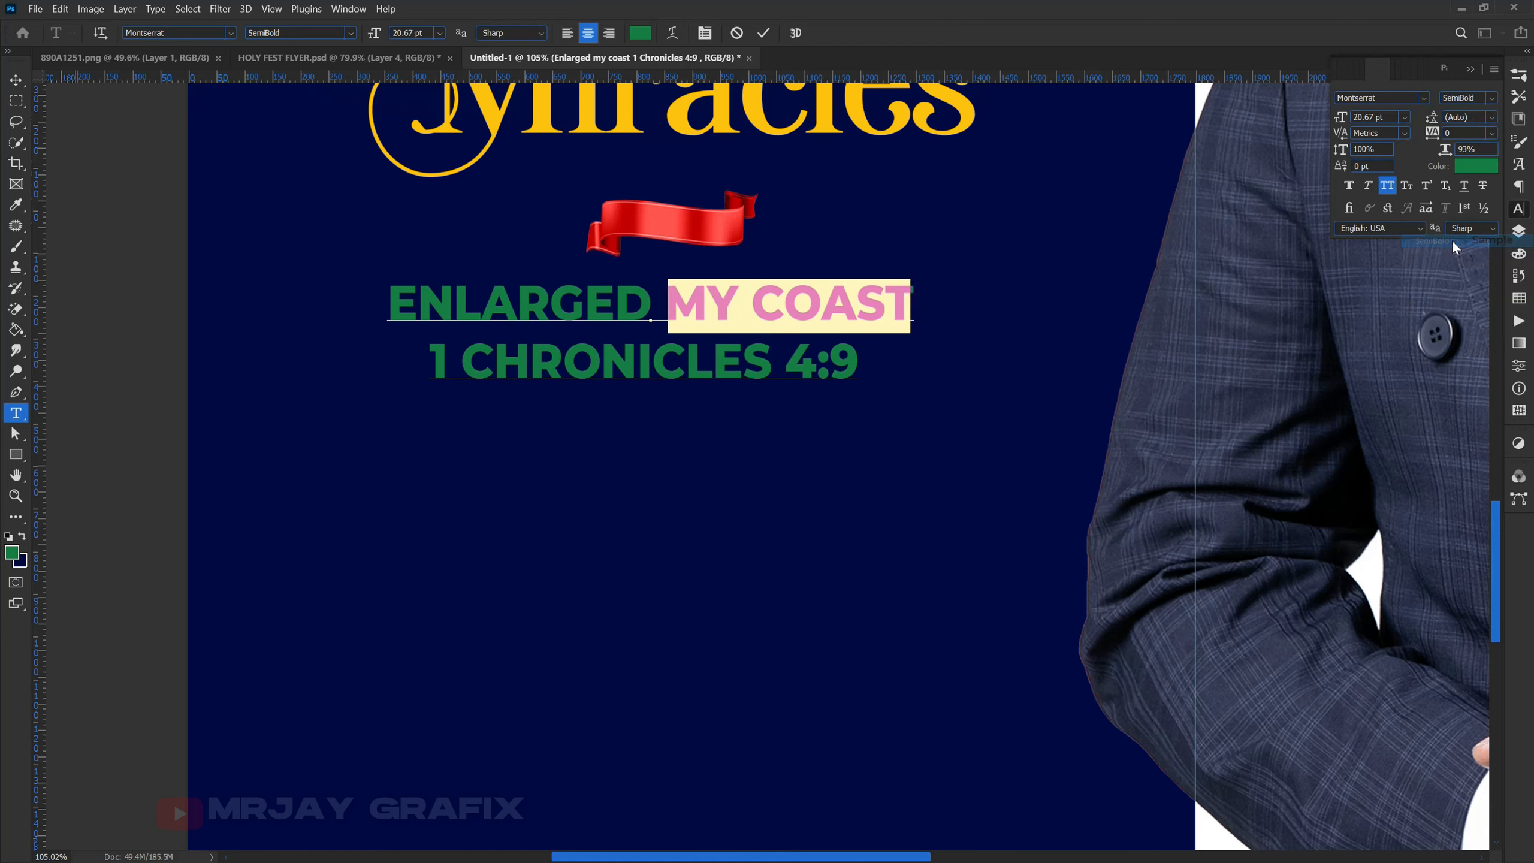
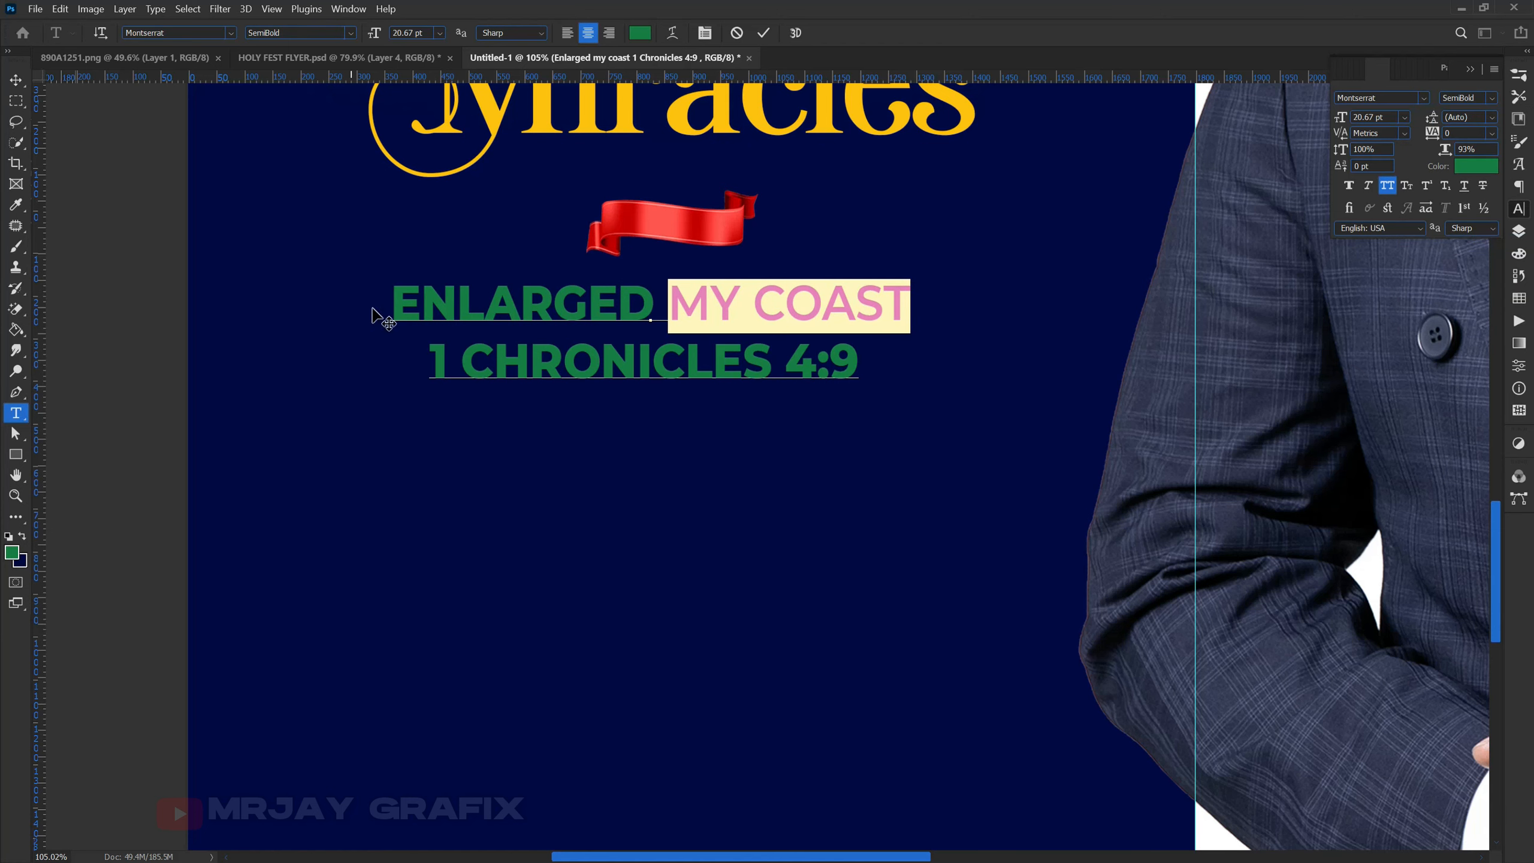
Change the colour of both theme text lines to white ffffff.
drag(387, 301, 1033, 360)
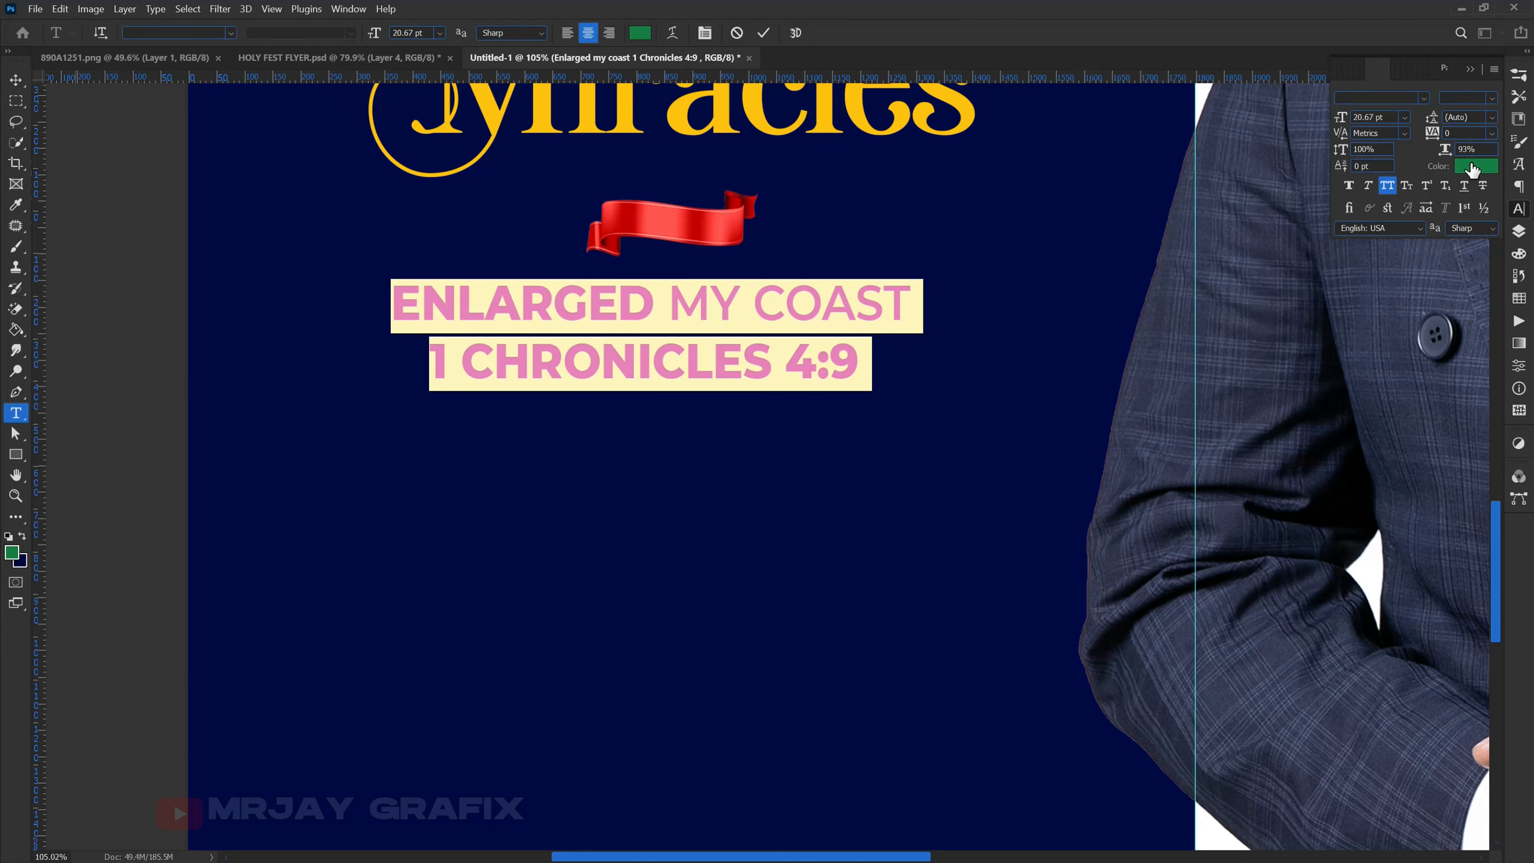
click(1473, 167)
drag(752, 362, 641, 328)
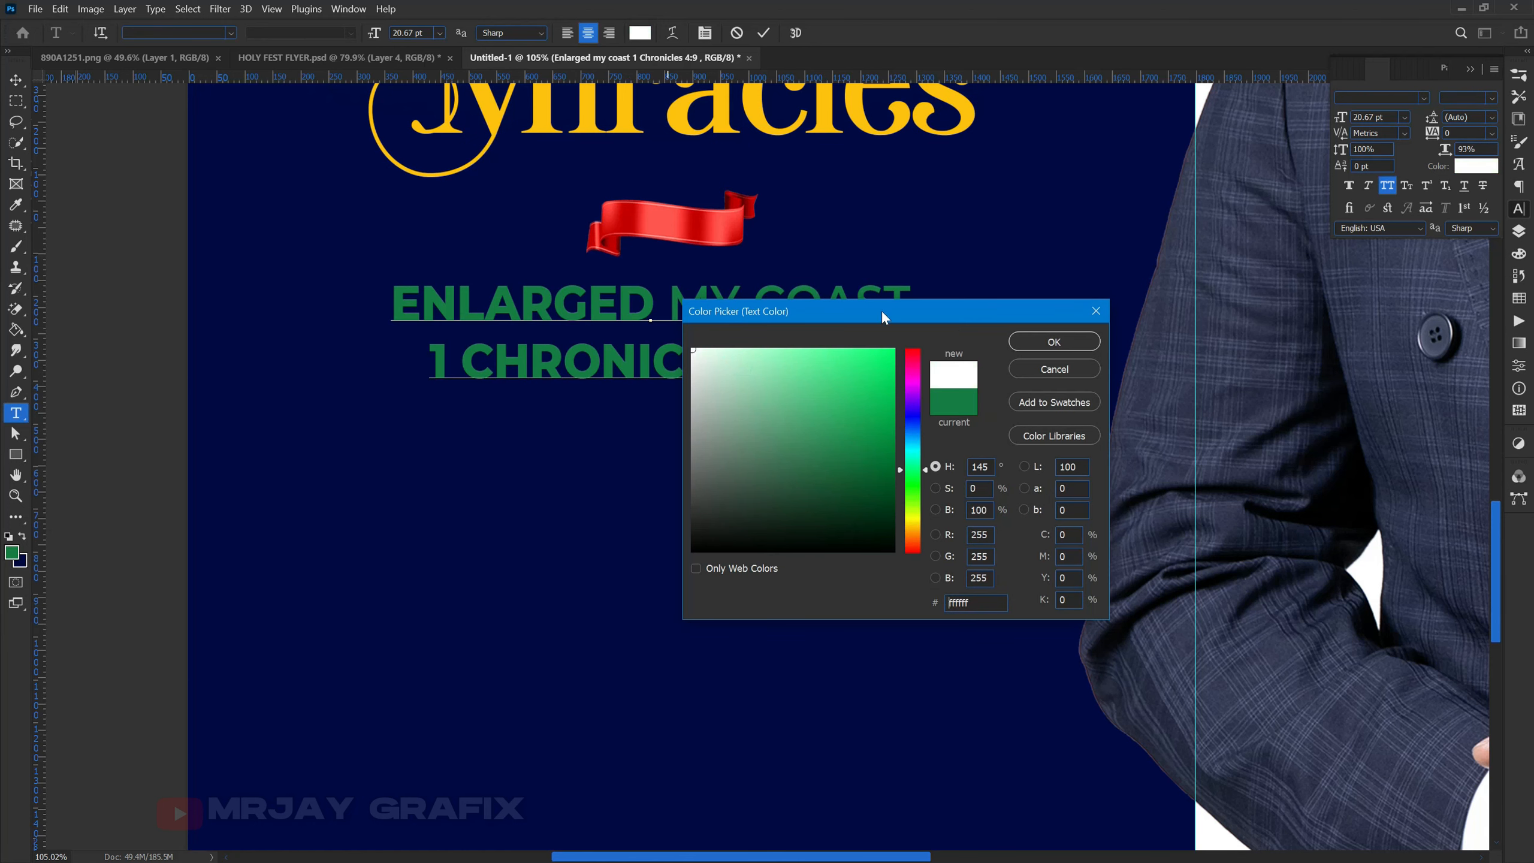
click(1053, 342)
key(ctrl+Return)
key(v)
Set "1 CHRONICLES 4:9" to 14 pt with 17 pt leading and a 9 pt baseline shift.
double_click(619, 359)
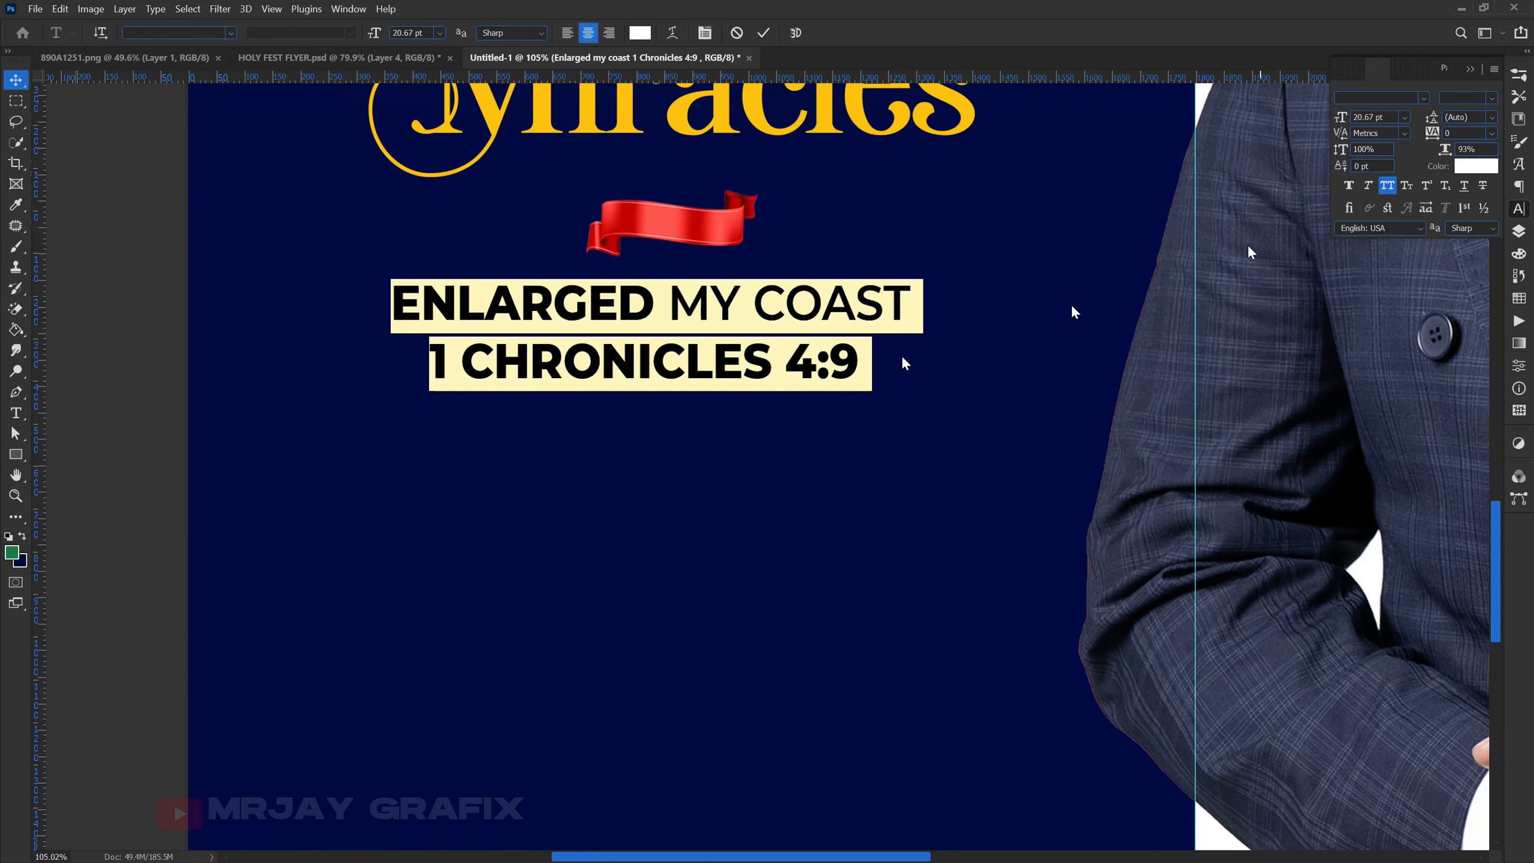
click(857, 360)
drag(857, 360, 427, 363)
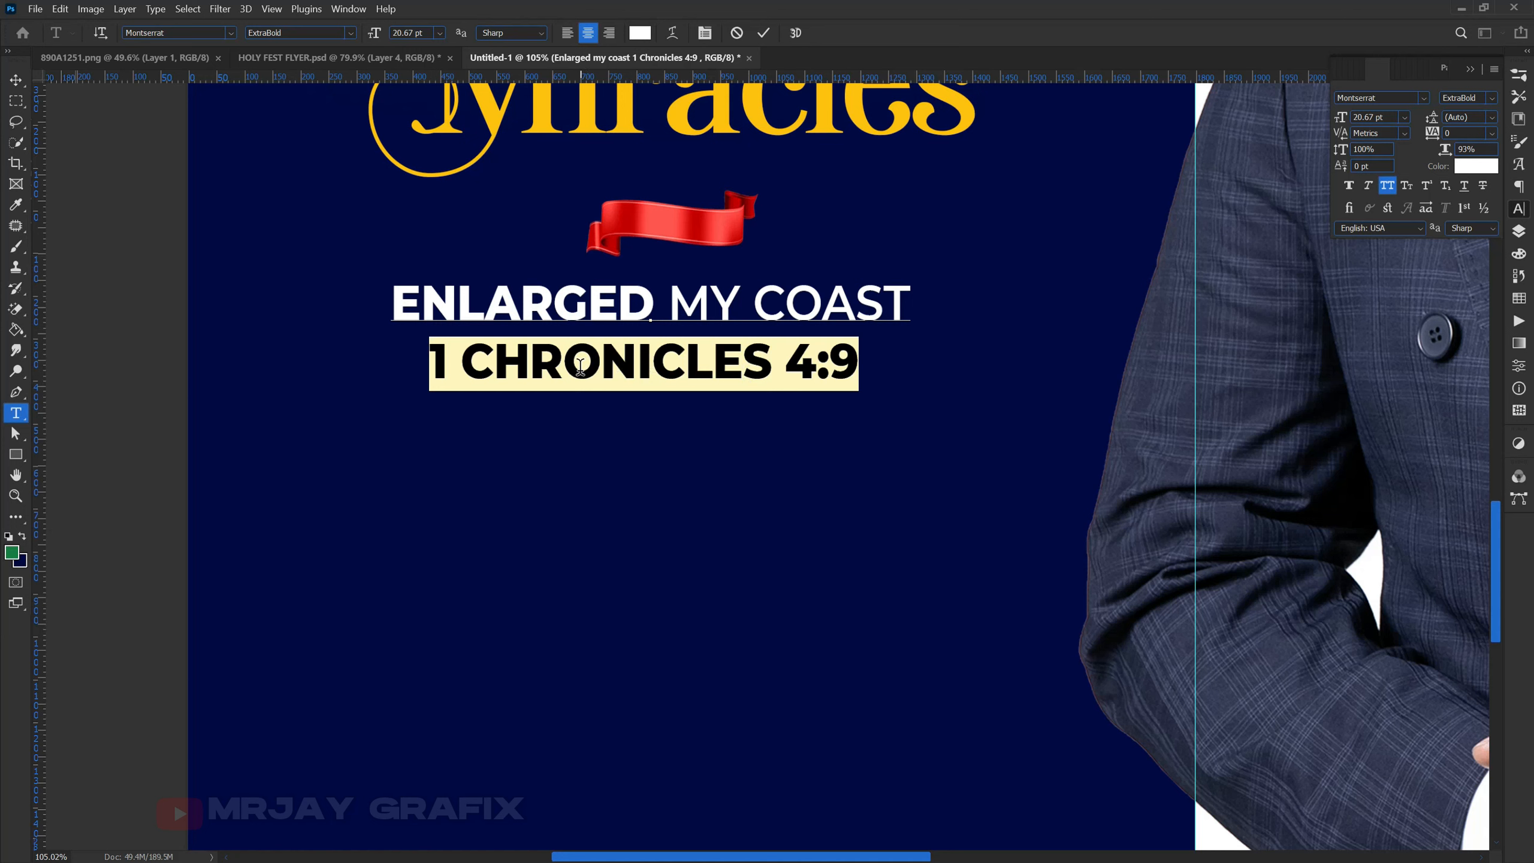
mouse_move(1344, 119)
mouse_down()
mouse_move(1318, 123)
mouse_move(1337, 121)
mouse_up()
drag(1437, 119, 1427, 121)
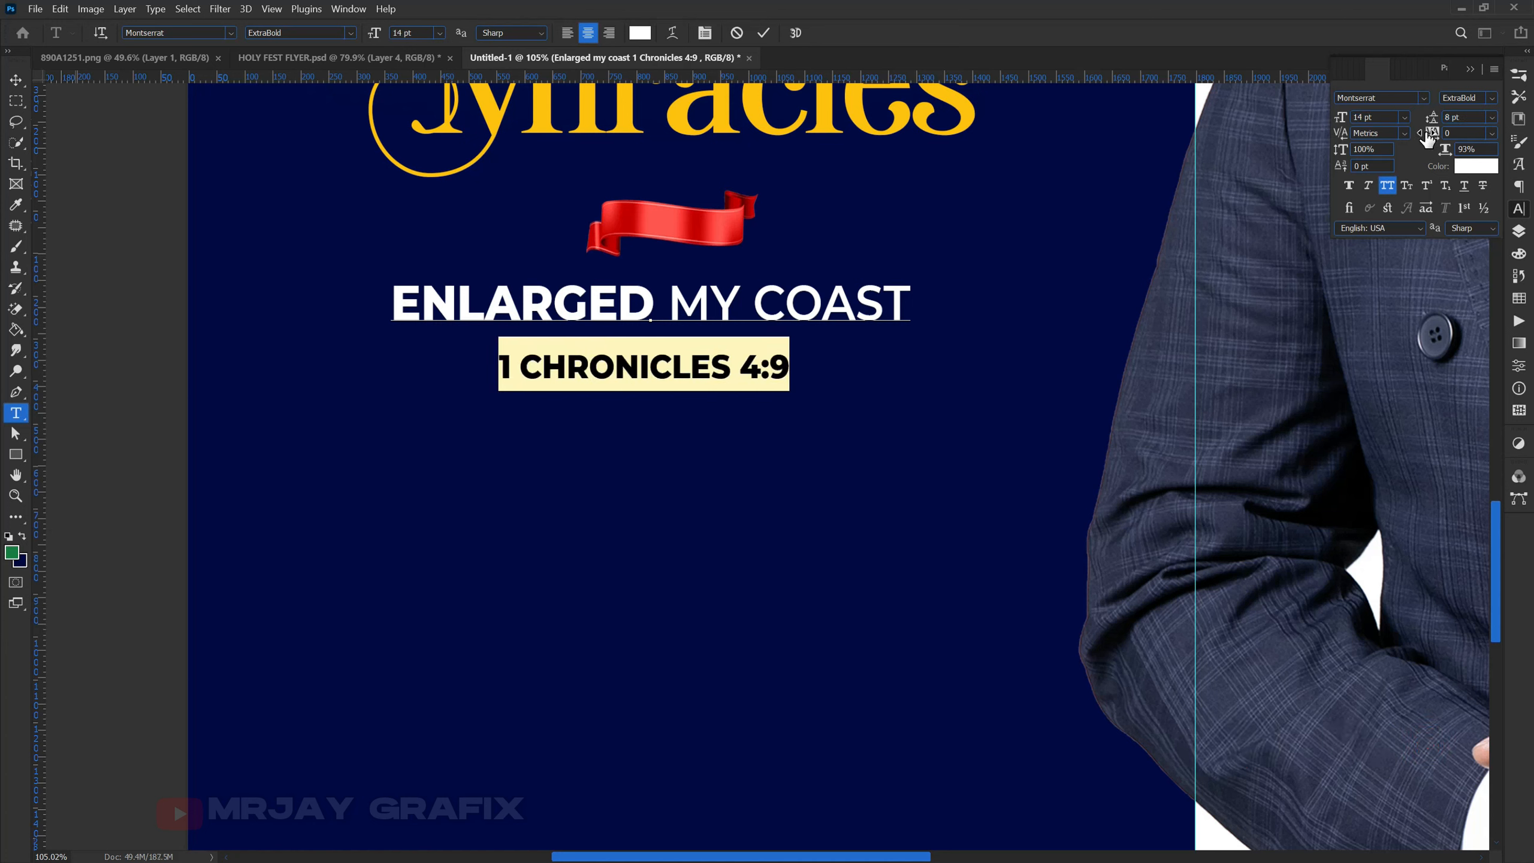
click(1491, 117)
click(1446, 125)
drag(1431, 121, 1436, 129)
drag(1331, 182, 1350, 173)
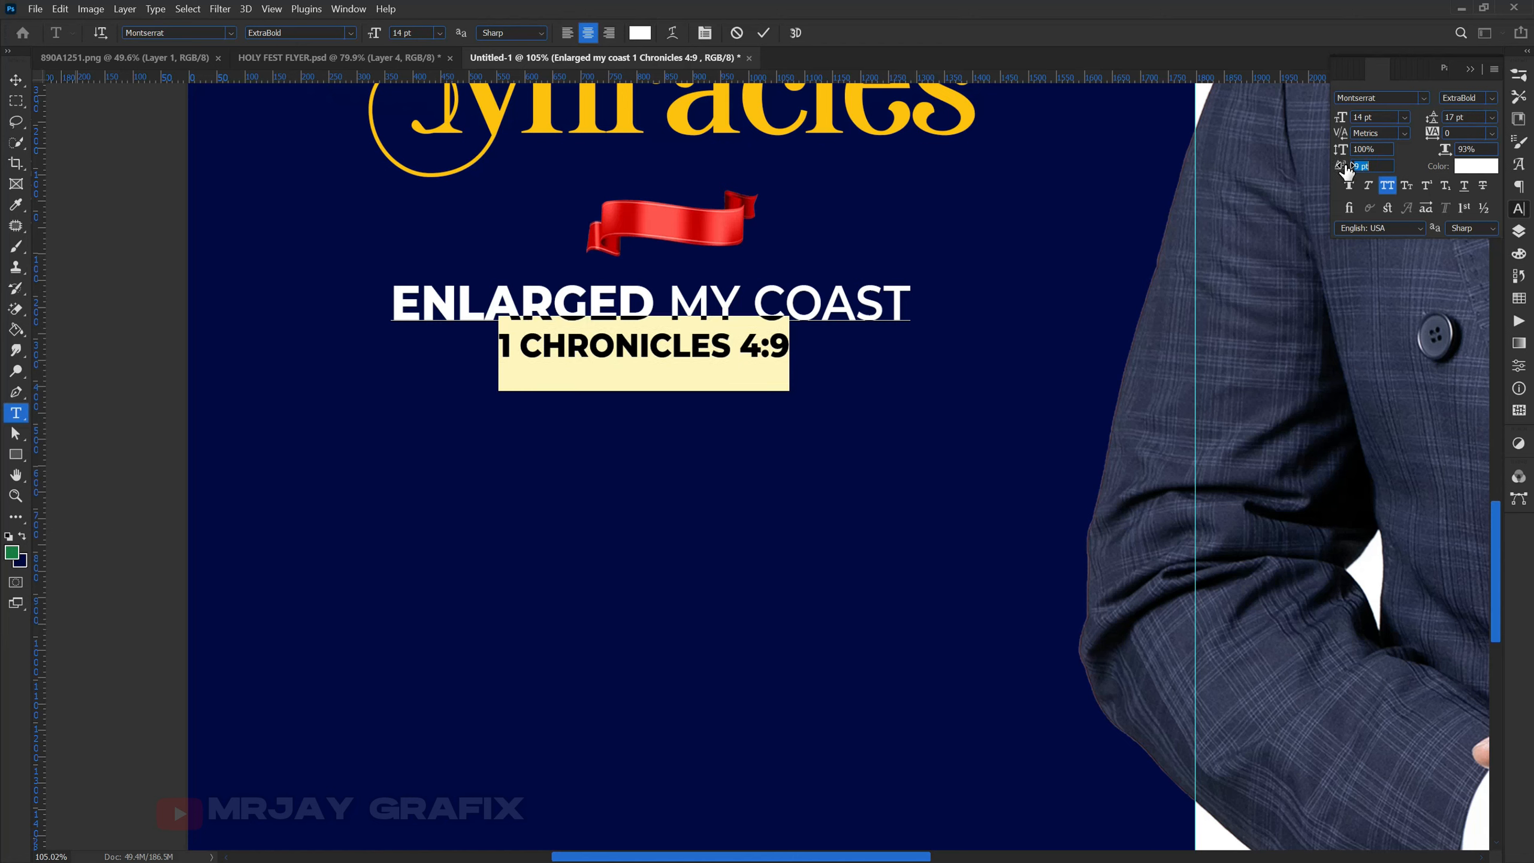
click(140, 361)
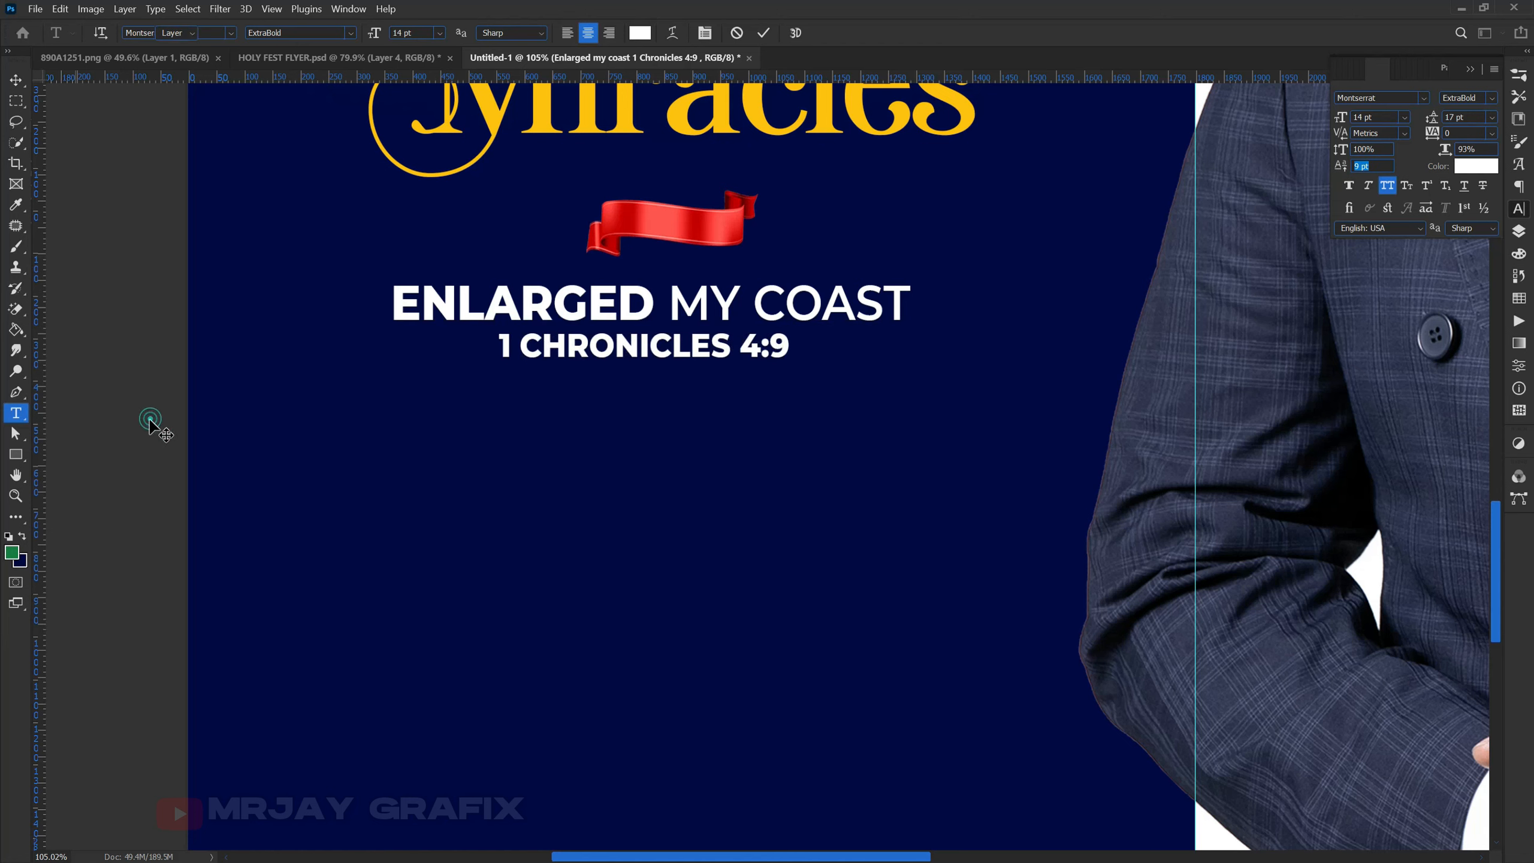
Move the two-line theme text up so it sits close beneath the red ribbon.
scroll(477, 411, down, 4)
scroll(475, 404, down, 4)
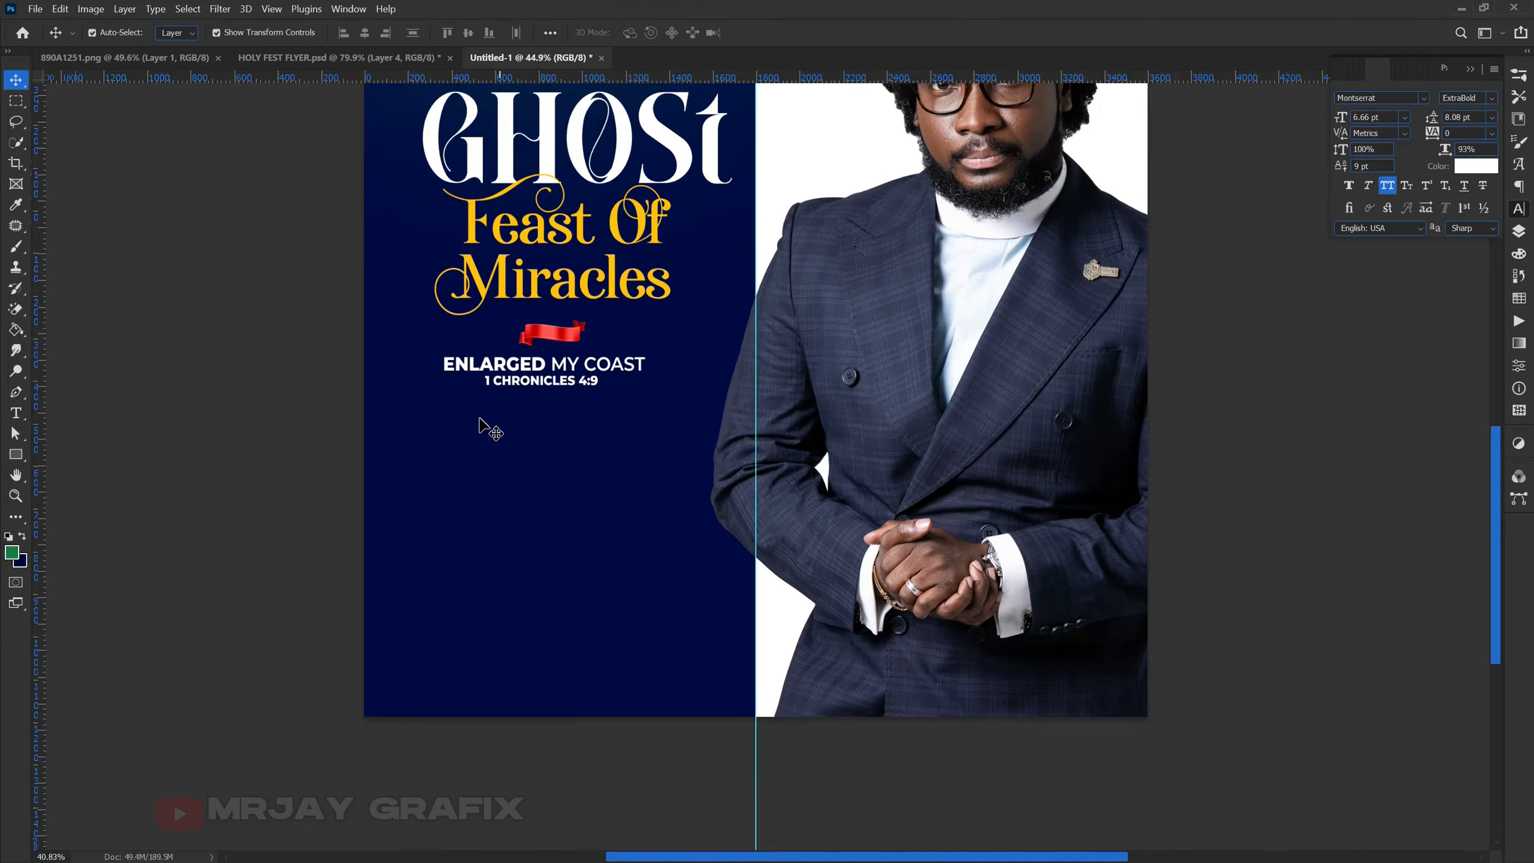
scroll(474, 296, up, 9)
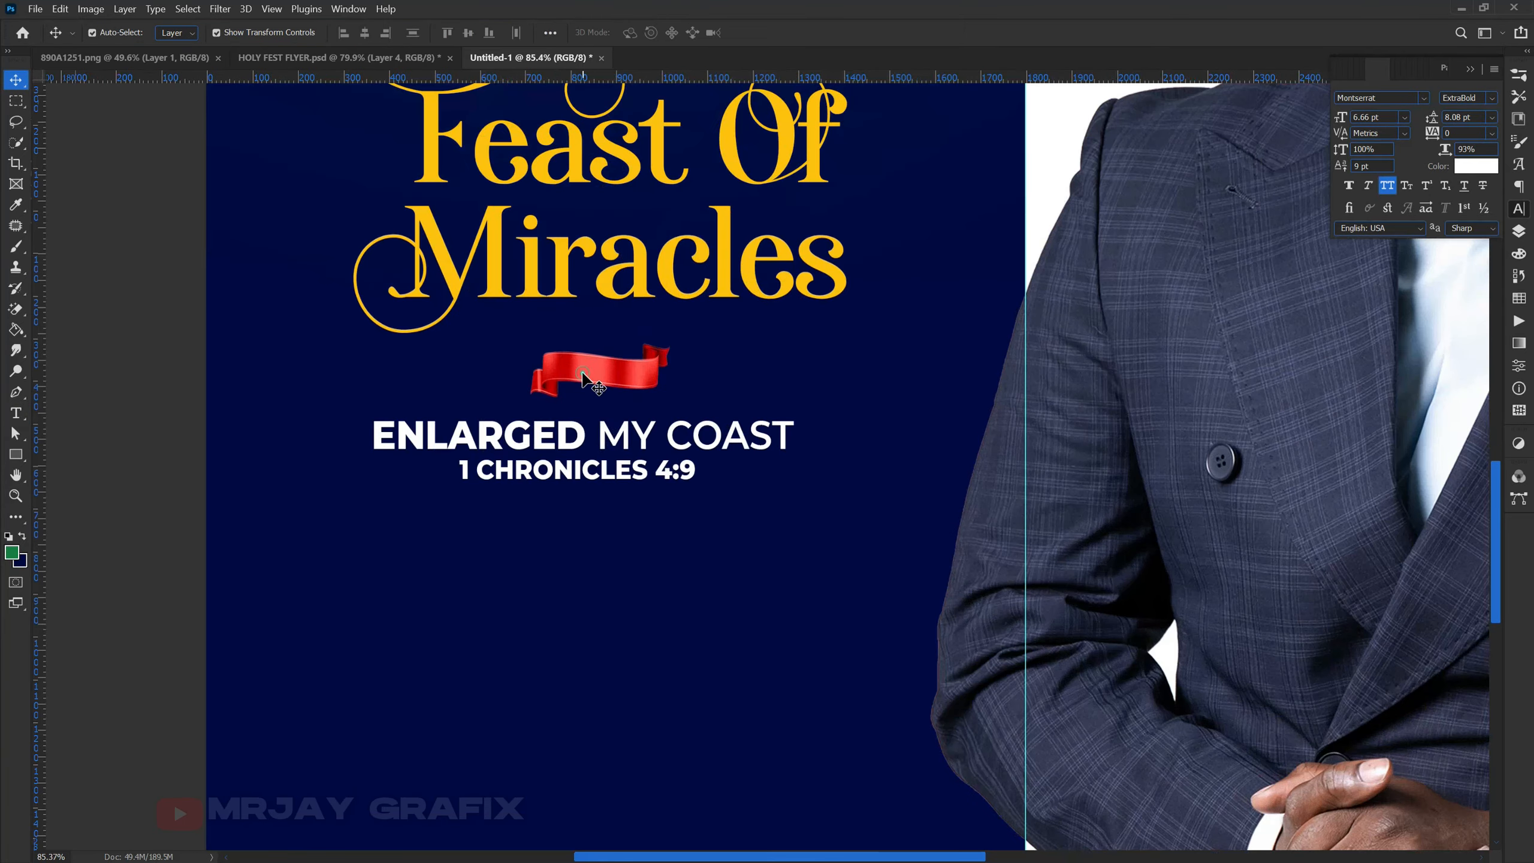
click(583, 379)
drag(573, 439, 578, 424)
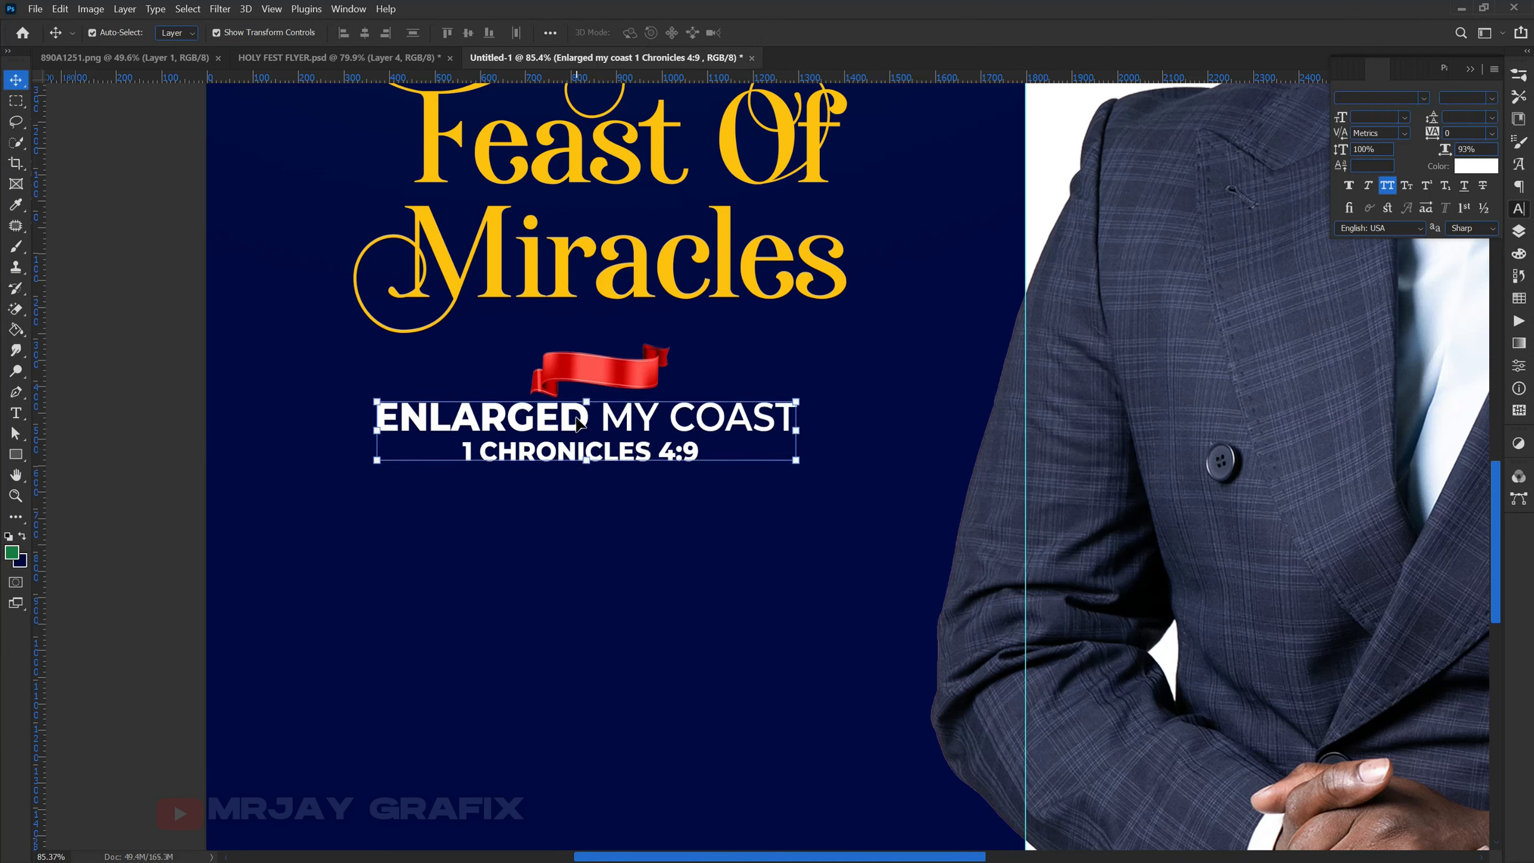
Draw a thin horizontal rectangle about 1067 px wide and 3 px high across the middle of the red ribbon.
click(17, 453)
click(103, 457)
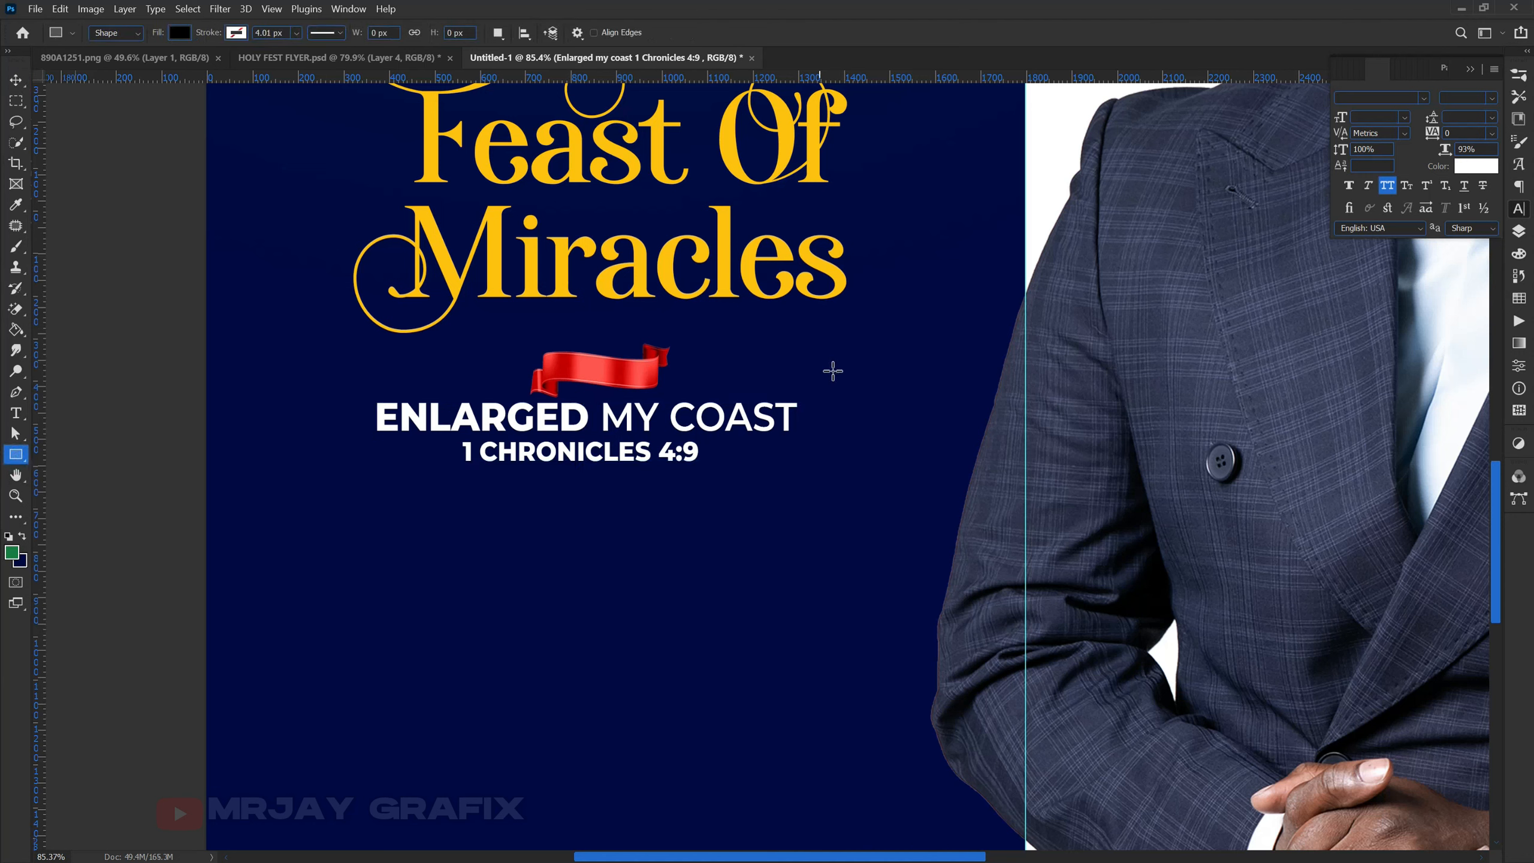
mouse_move(836, 370)
mouse_down()
mouse_move(694, 379)
mouse_move(435, 356)
mouse_move(353, 369)
mouse_up()
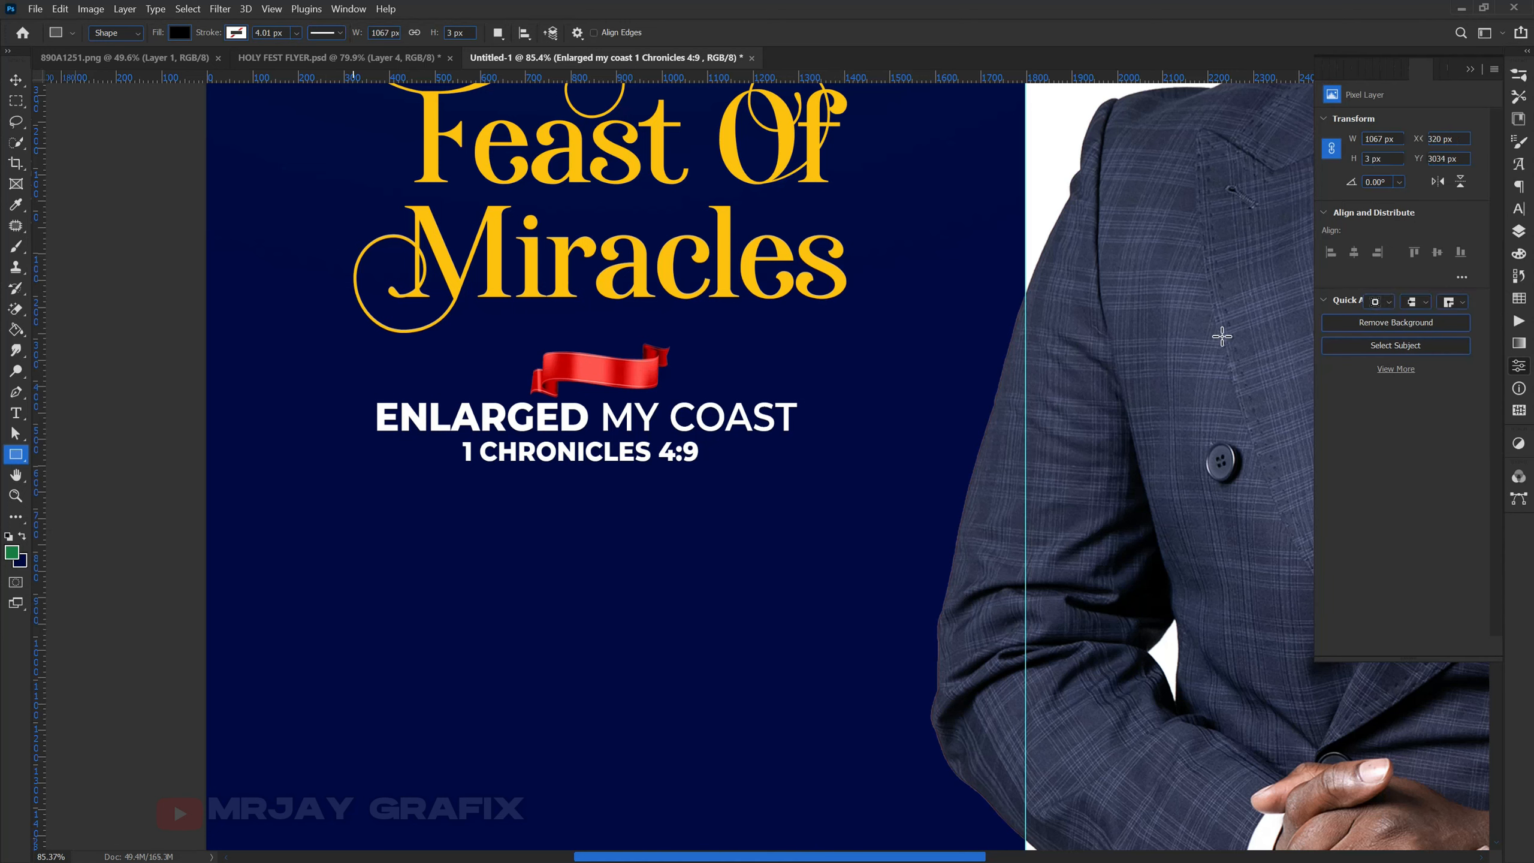
Fill the thin rectangle with the red c30000 sampled from the ribbon.
click(1516, 232)
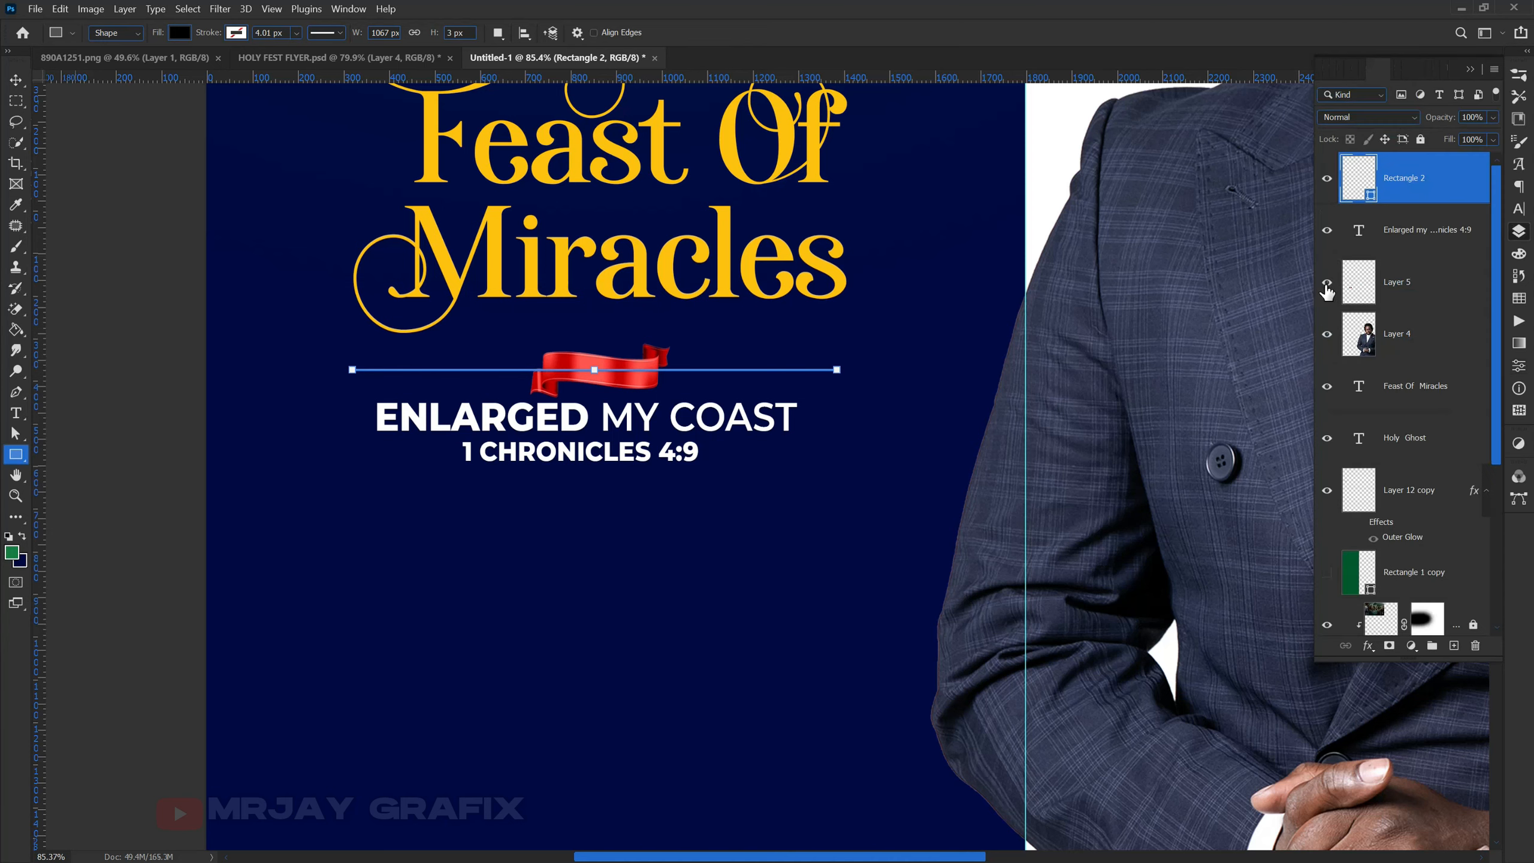
double_click(1369, 201)
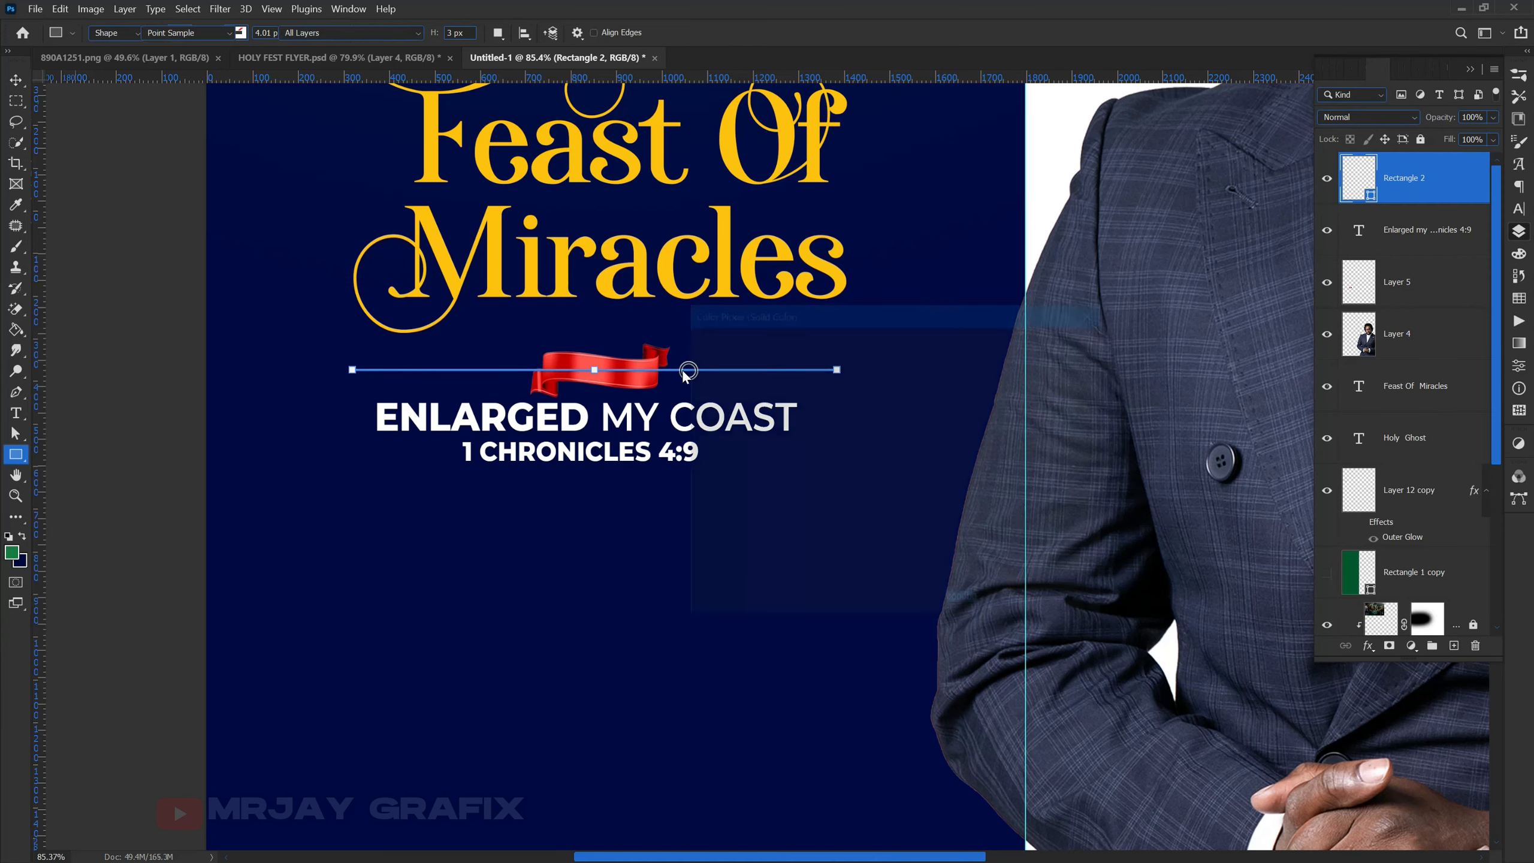
click(622, 377)
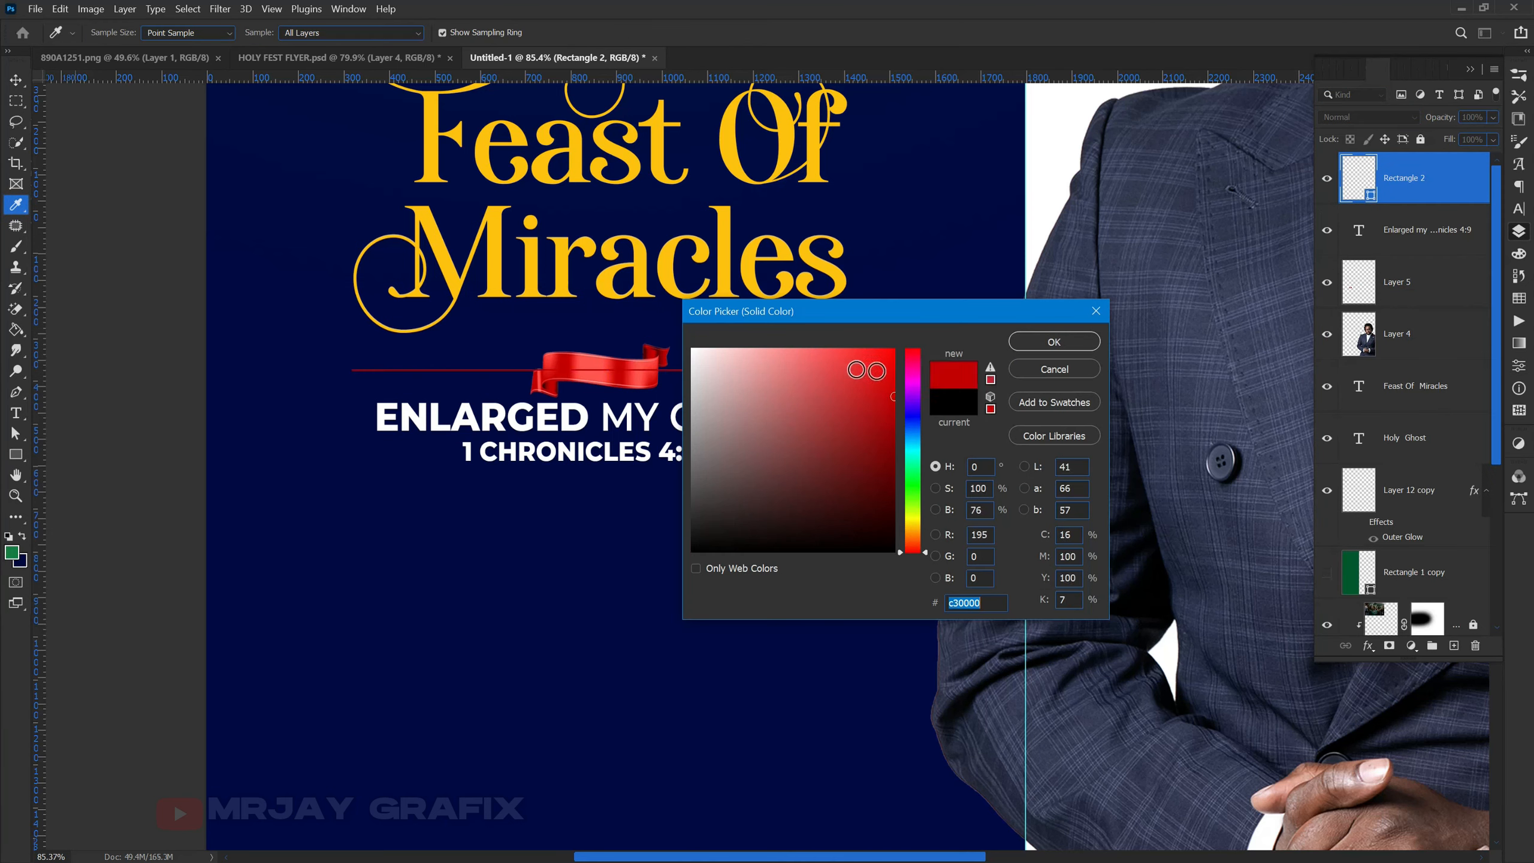
click(1055, 342)
Move the thin red line's layer directly below Layer 12 copy so the line runs behind the ribbon.
drag(1407, 199, 1388, 547)
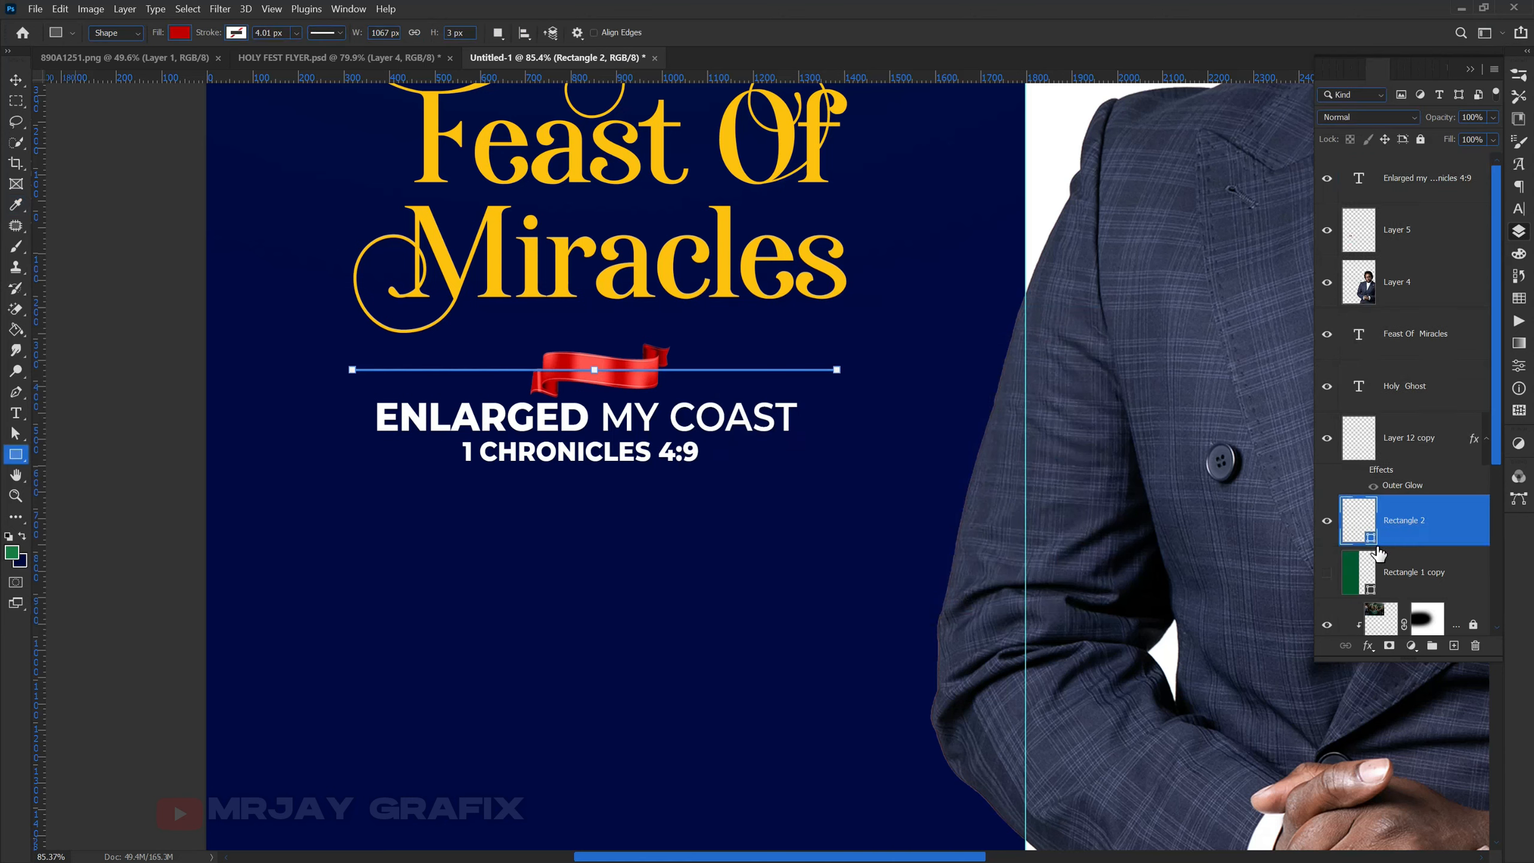
click(25, 82)
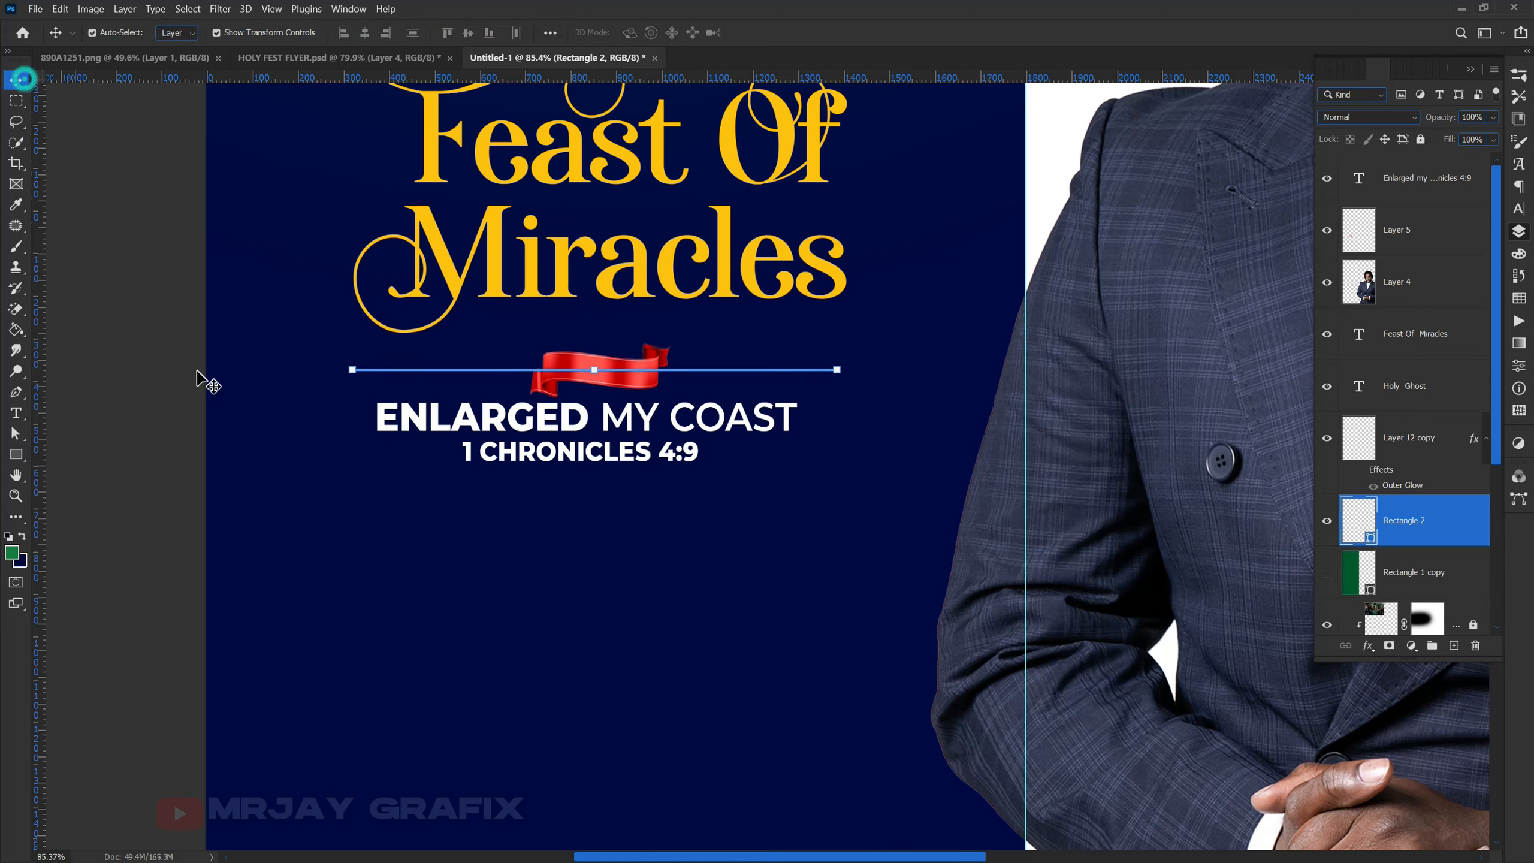
click(197, 367)
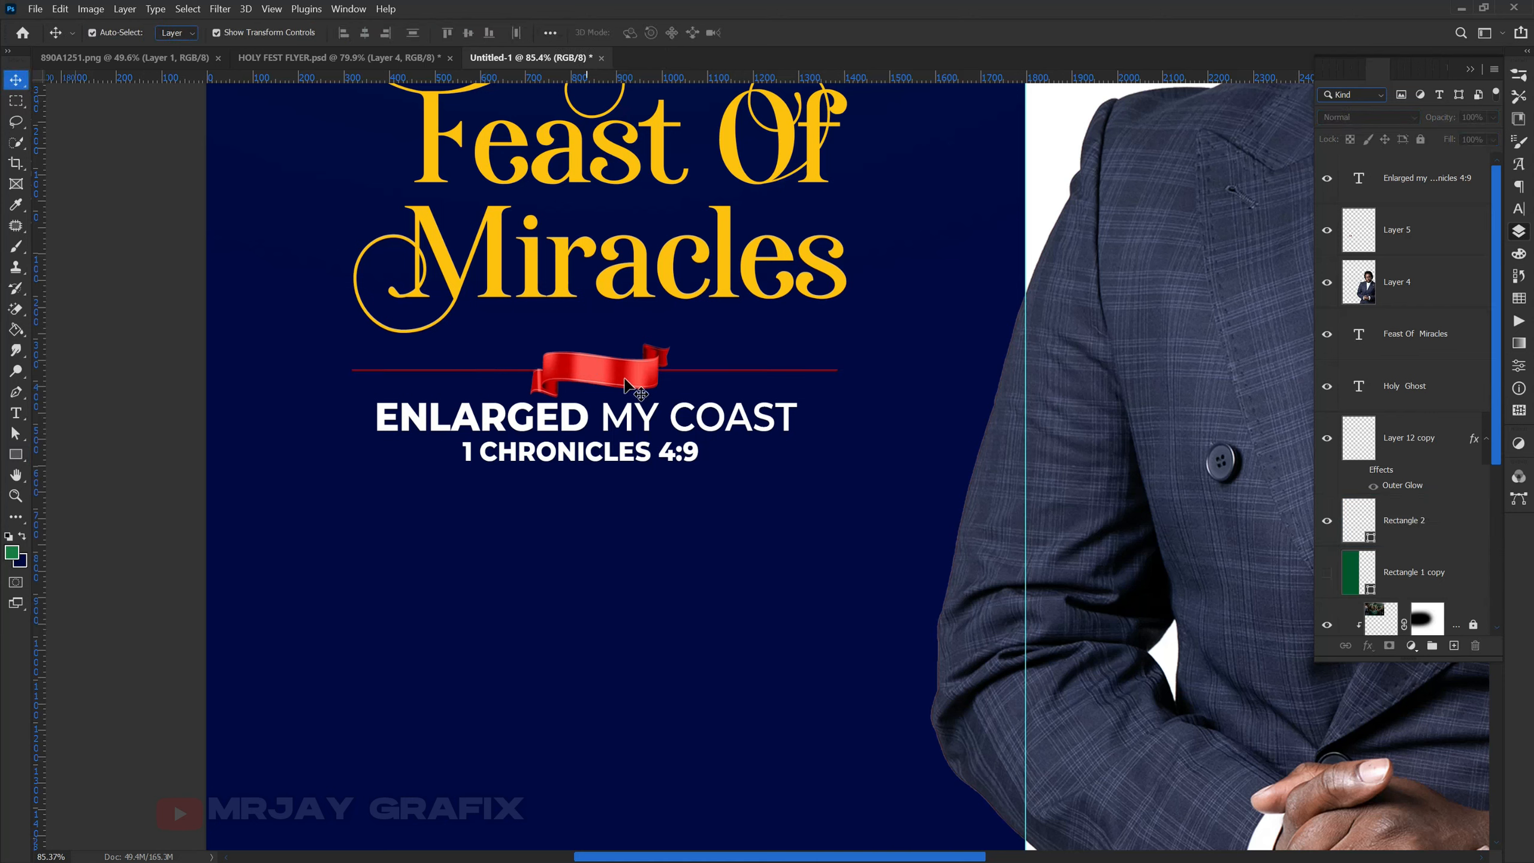
Thicken the red line behind the ribbon to about 7 px high.
click(678, 371)
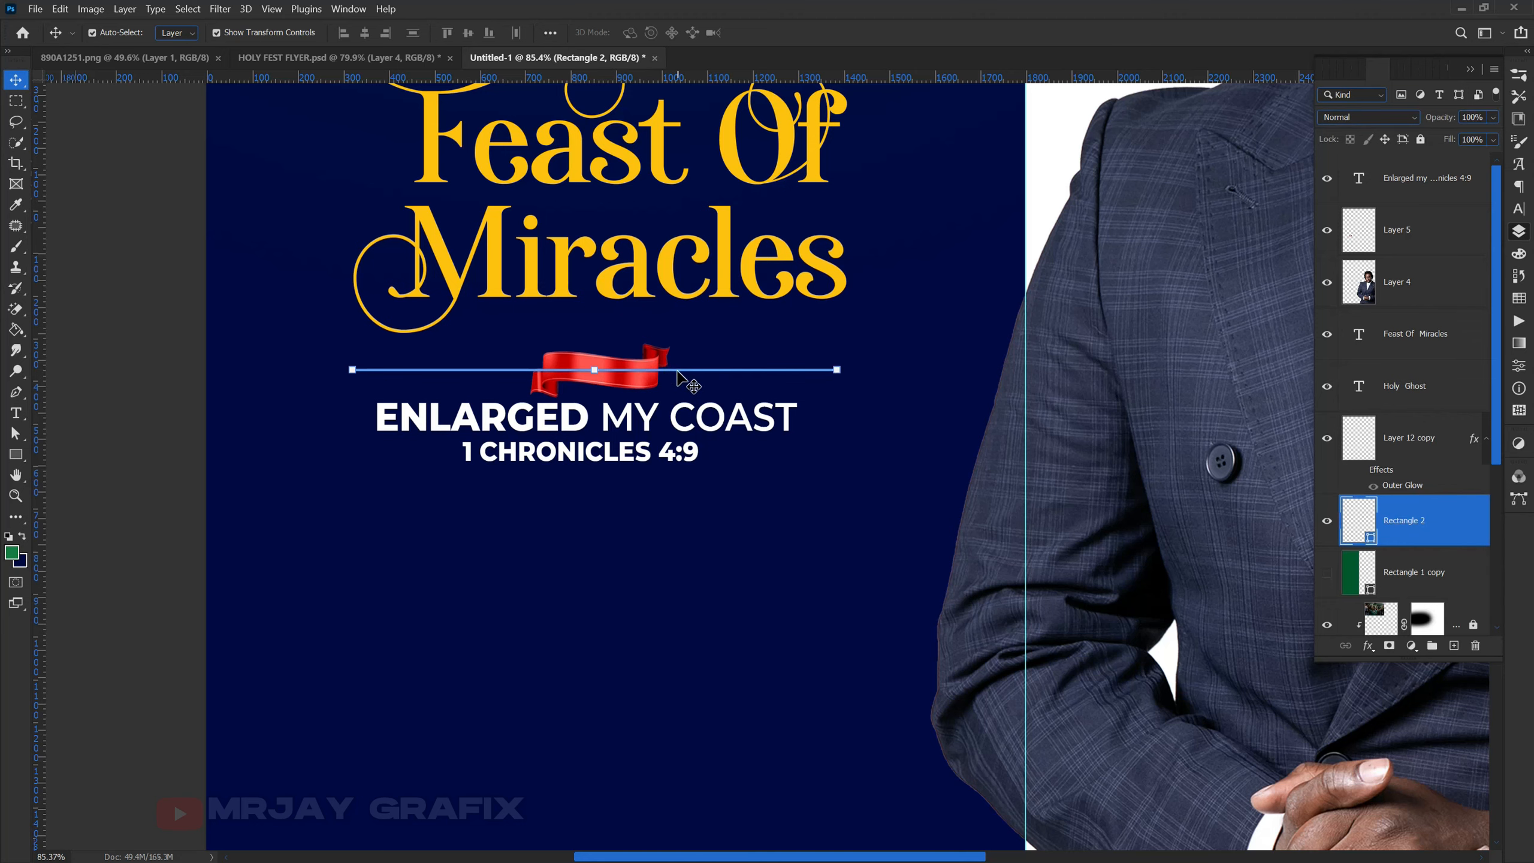
scroll(571, 371, up, 2)
scroll(595, 362, up, 2)
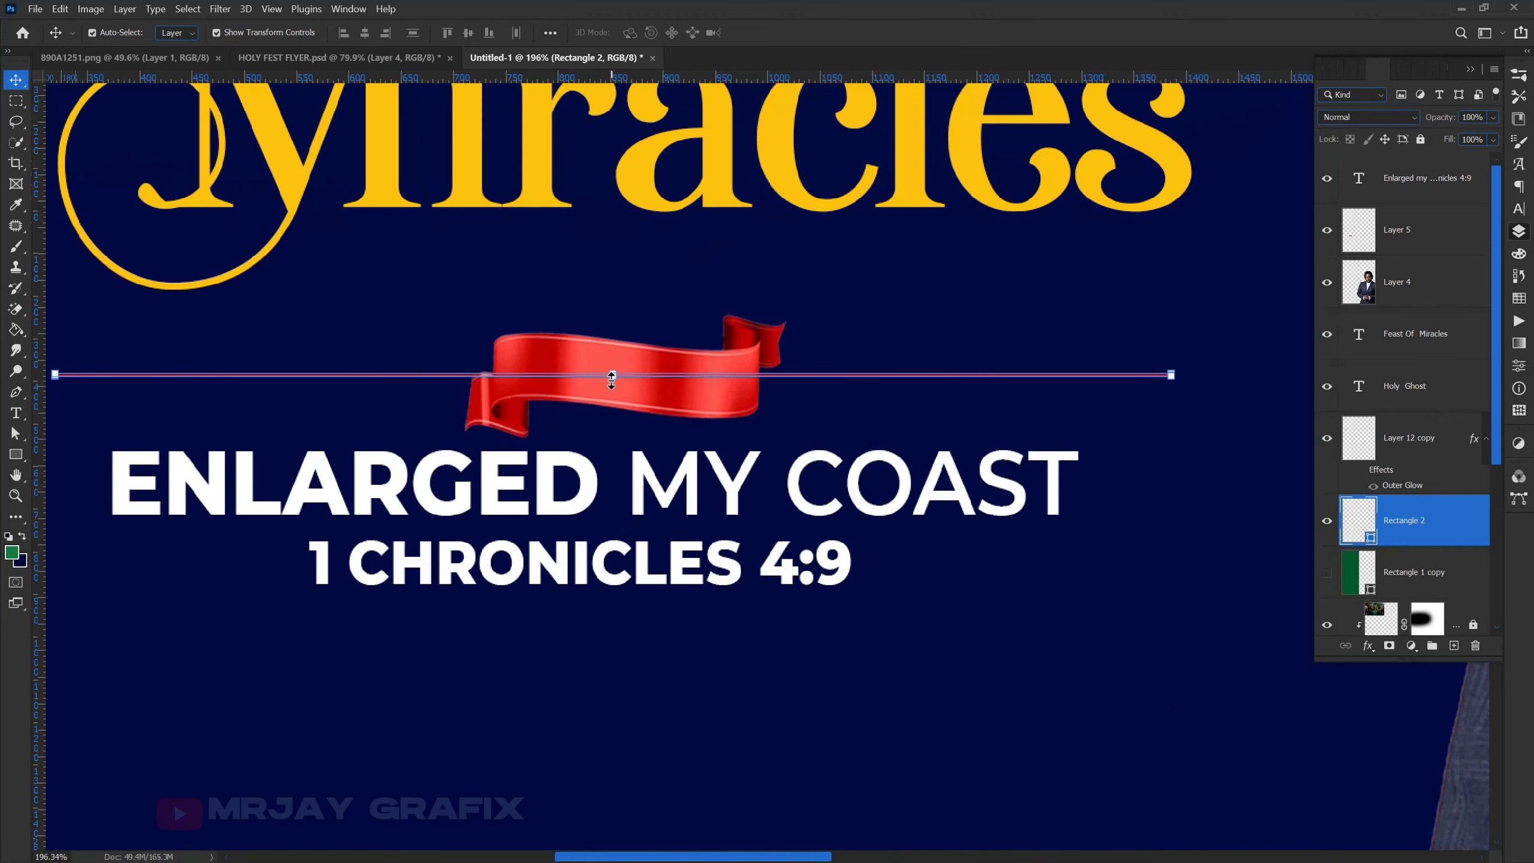
click(611, 379)
drag(611, 379, 611, 380)
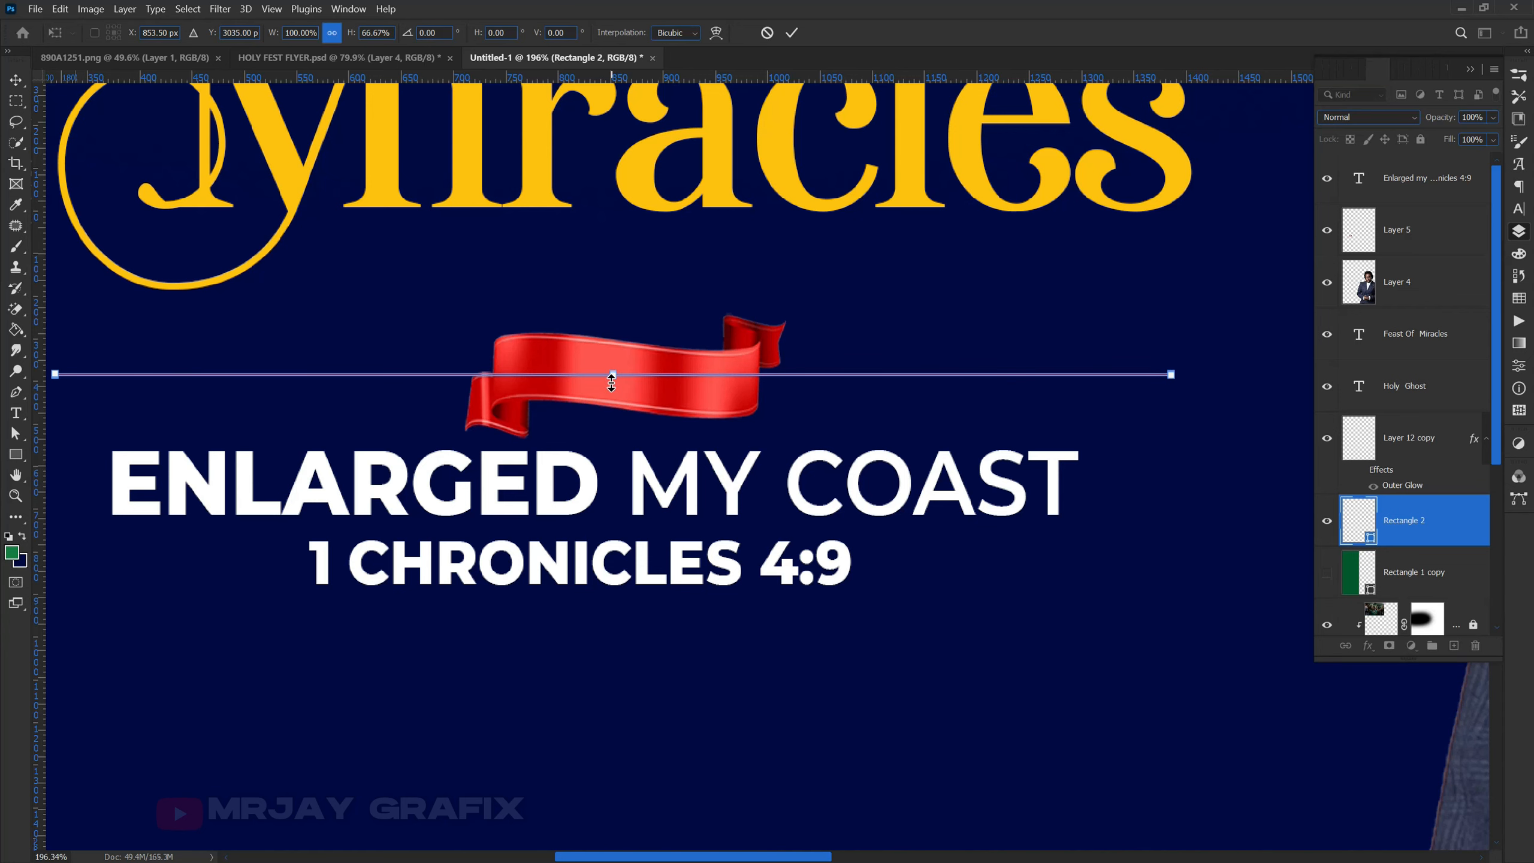
scroll(611, 380, up, 2)
drag(610, 388, 611, 398)
key(Return)
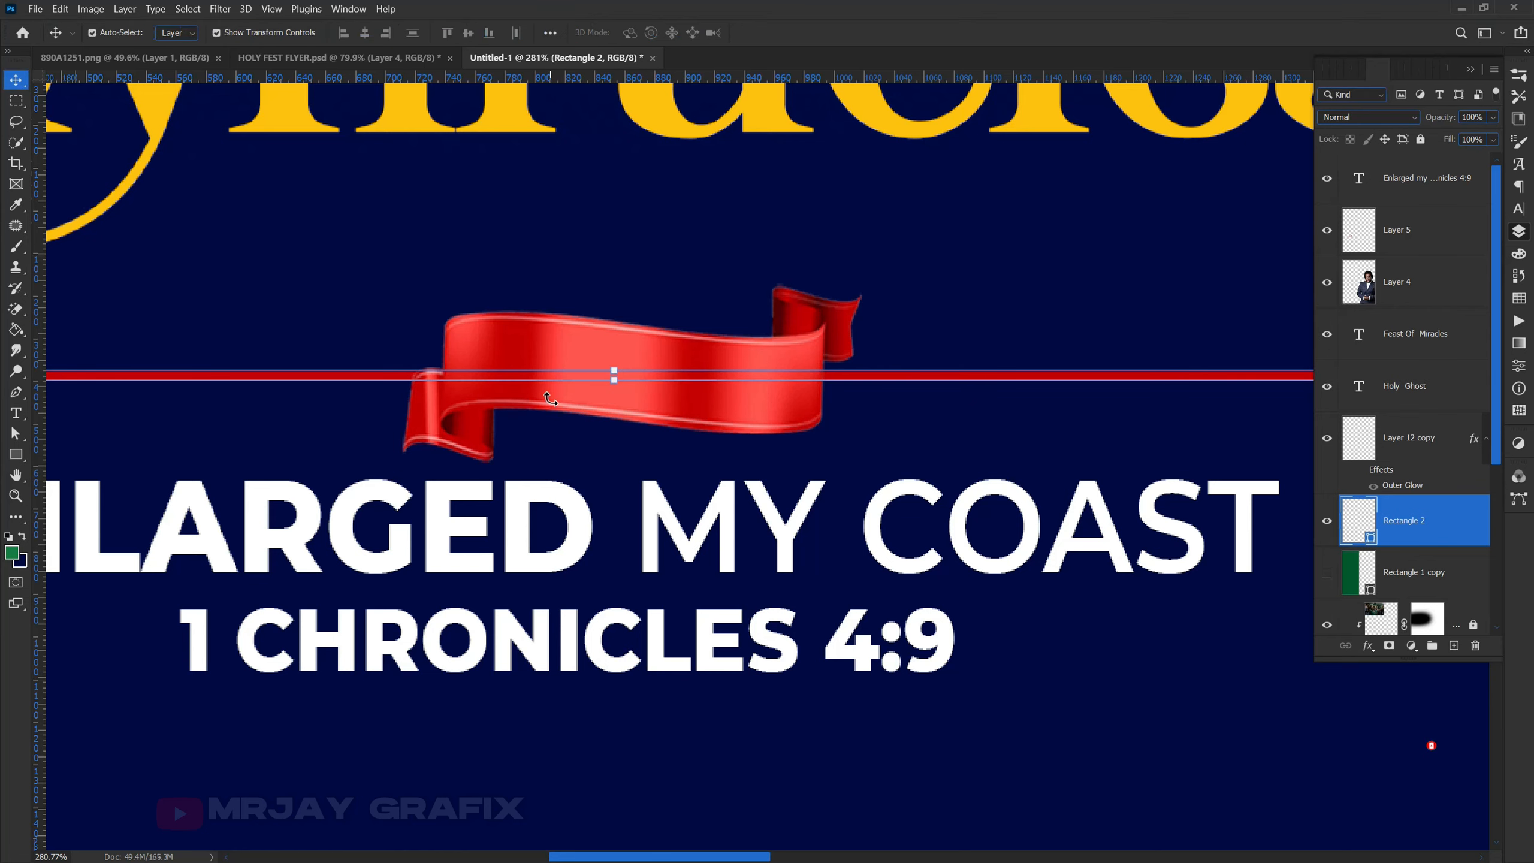
scroll(685, 335, down, 3)
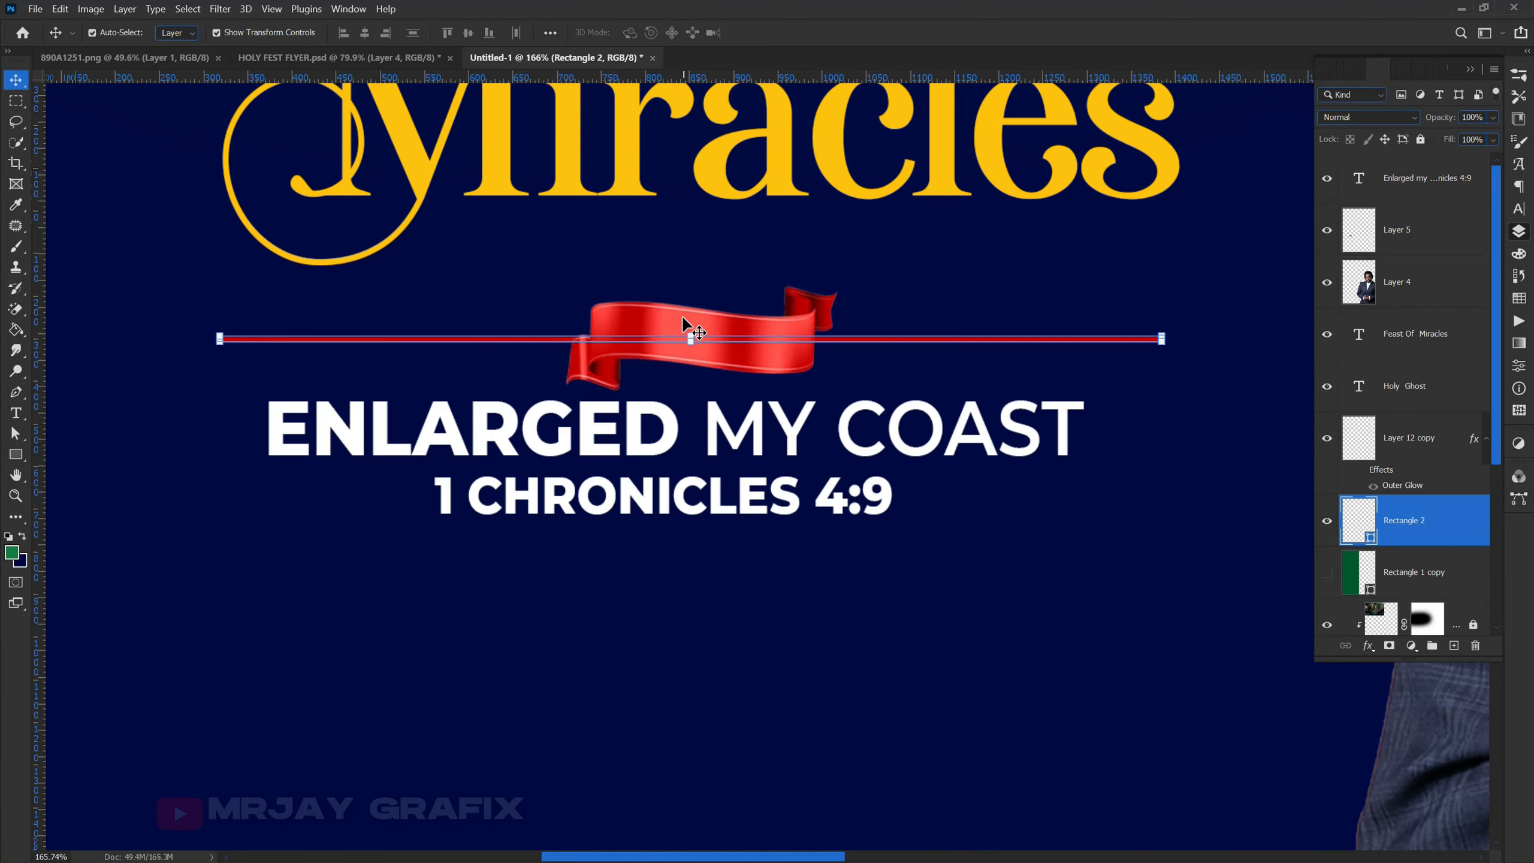
Rasterize the red line and cut out its middle section around the ribbon, leaving a separate line on each side.
right_click(1442, 515)
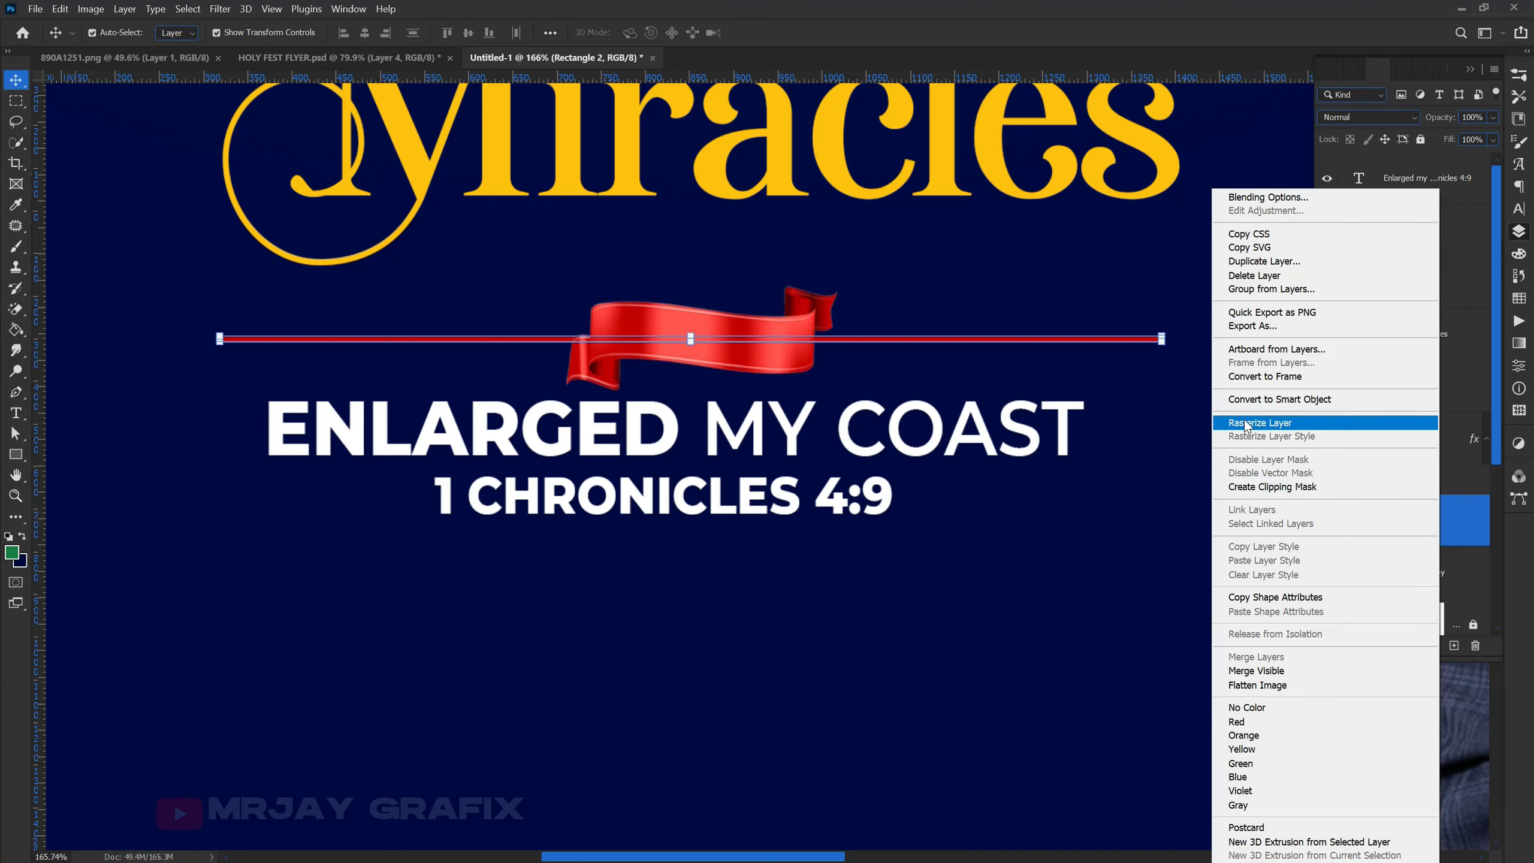
click(1245, 423)
click(15, 102)
click(56, 103)
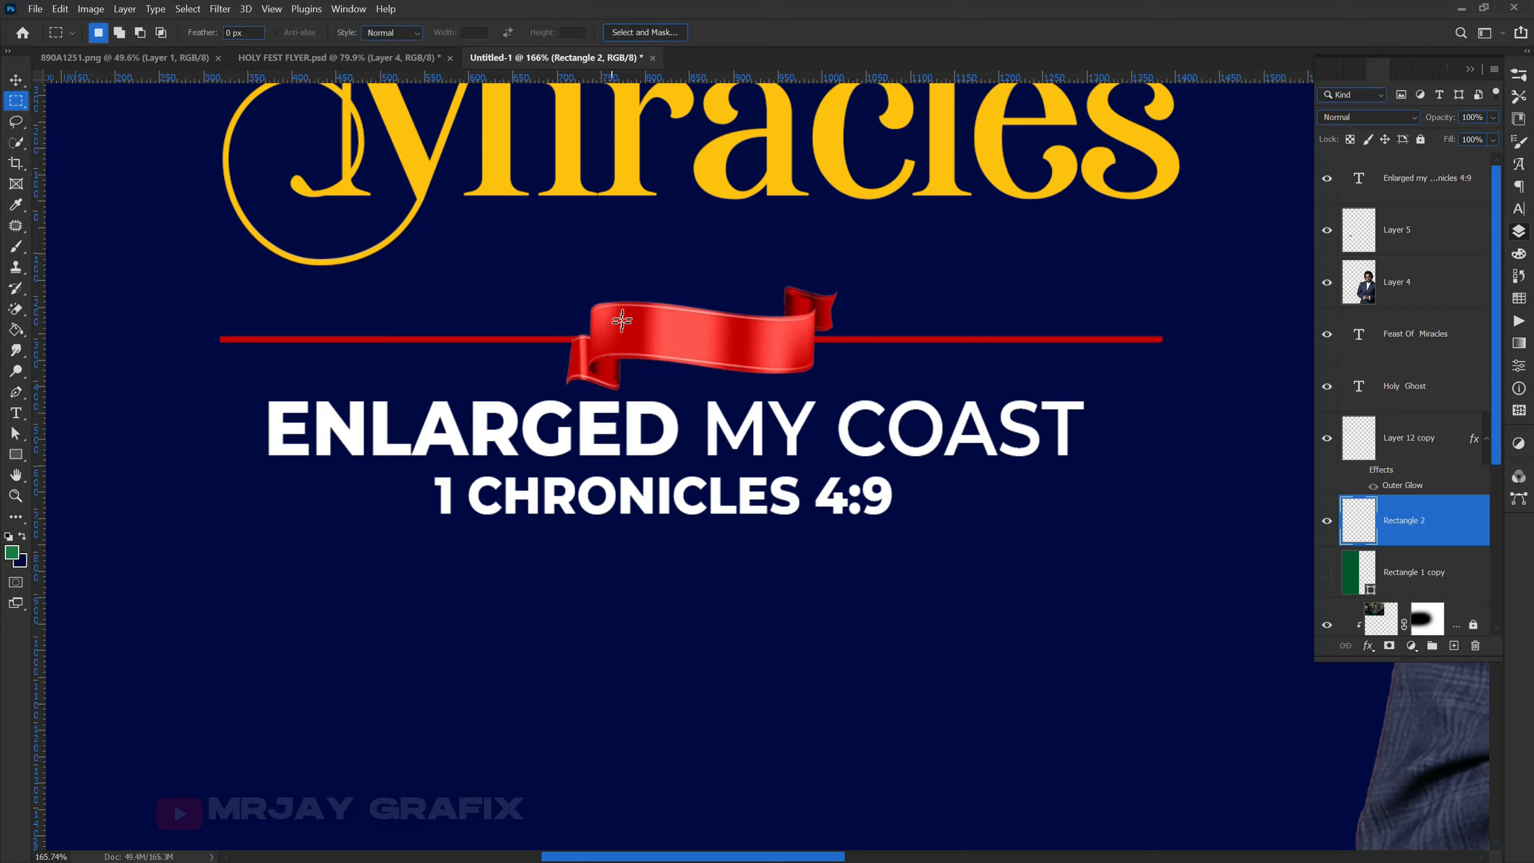
drag(567, 267, 931, 423)
drag(838, 411, 789, 394)
key(ctrl+x)
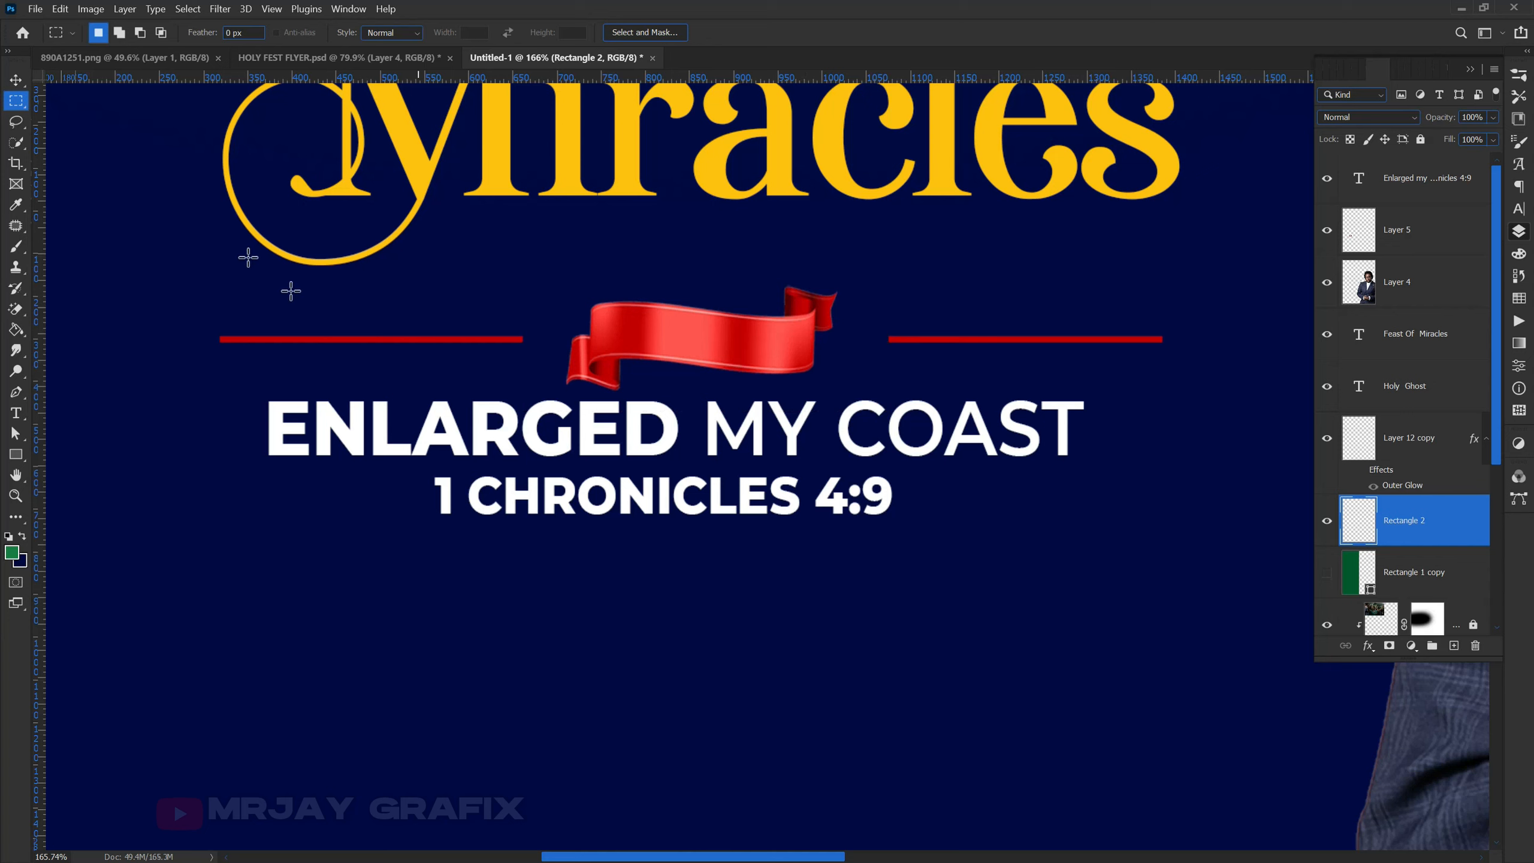
click(16, 82)
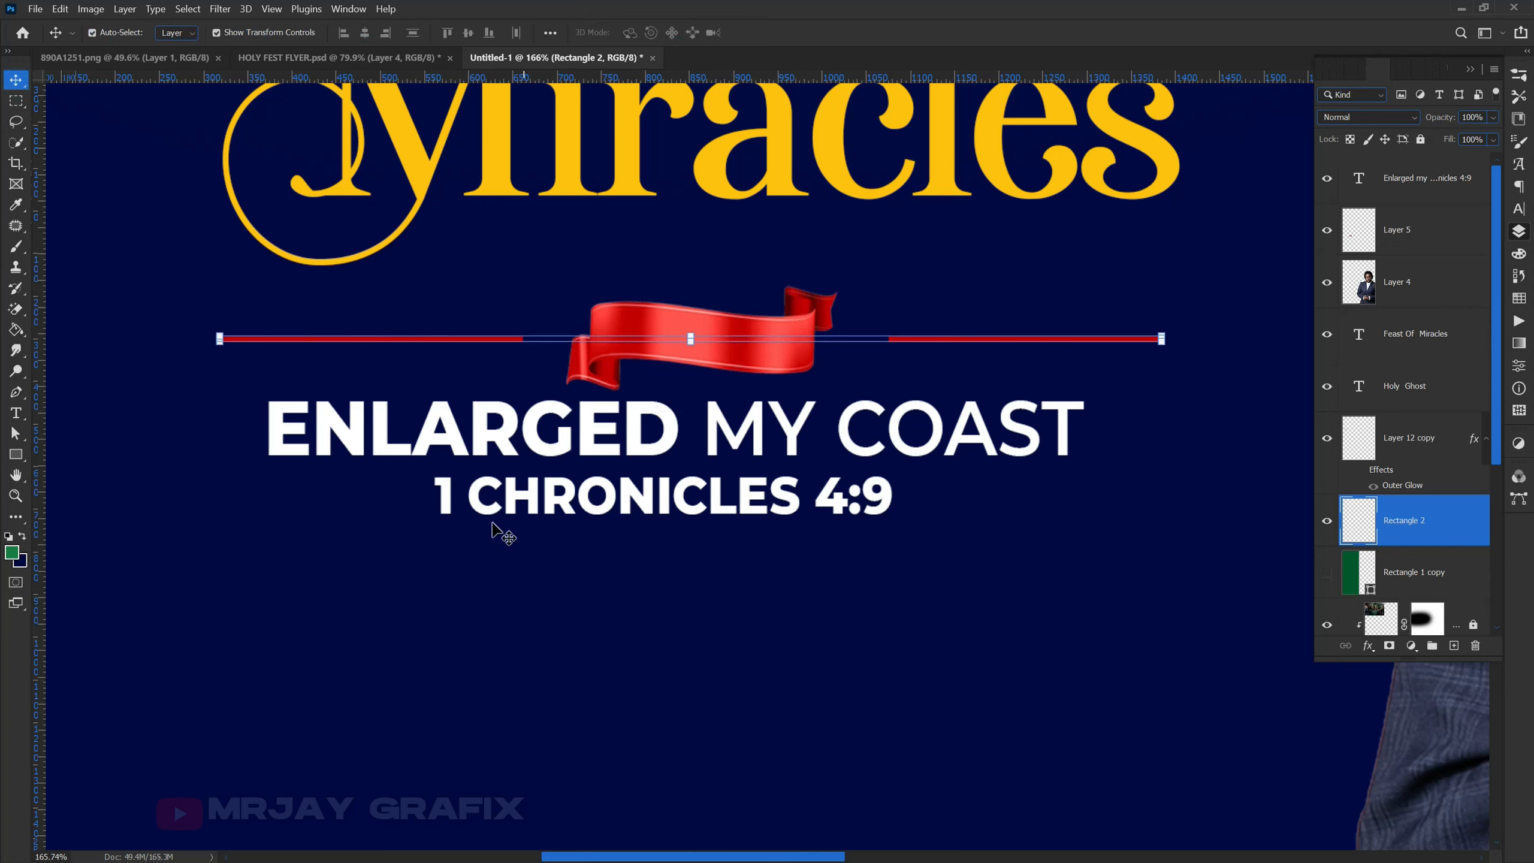
Draw a 32 px circle at the inner end of the left line and fill it with the same red.
click(17, 455)
click(58, 494)
scroll(563, 363, up, 1)
drag(501, 319, 533, 363)
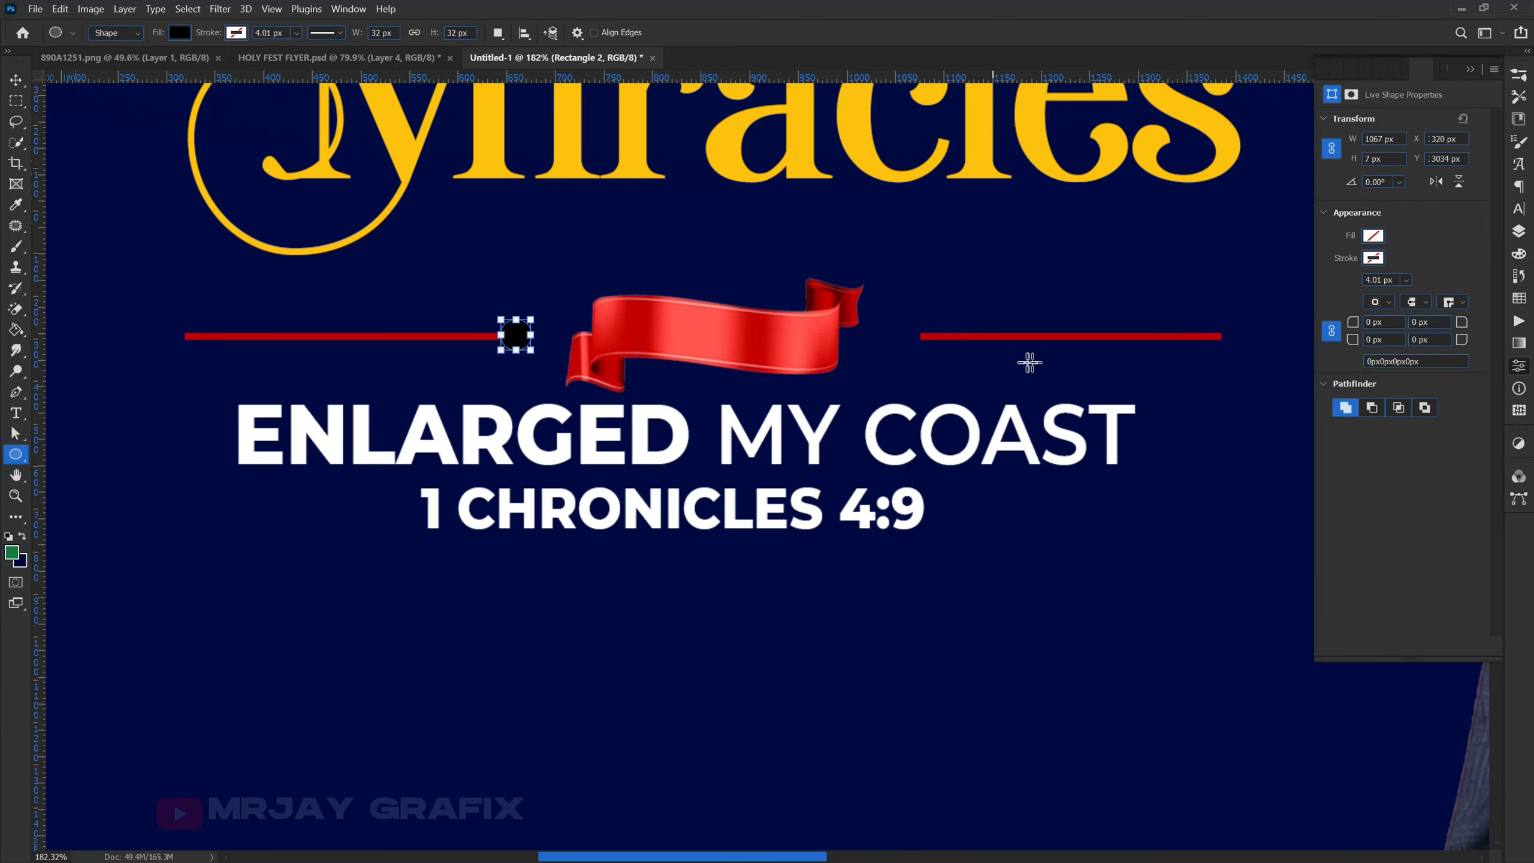
click(1372, 236)
click(1315, 321)
click(15, 83)
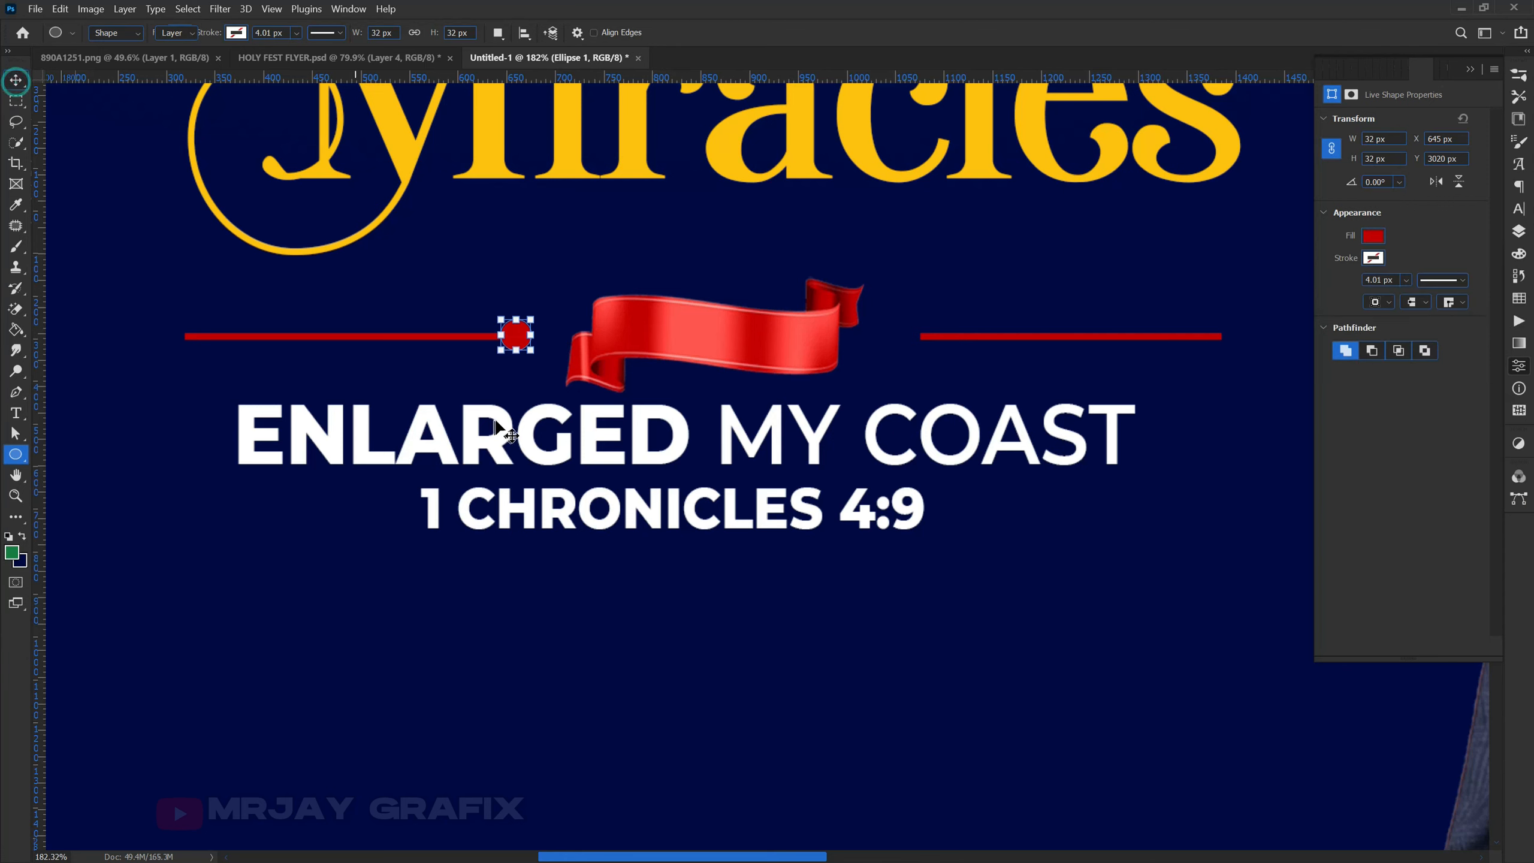
Duplicate the red circle and place the copy at the inner end of the right line.
key(ctrl)
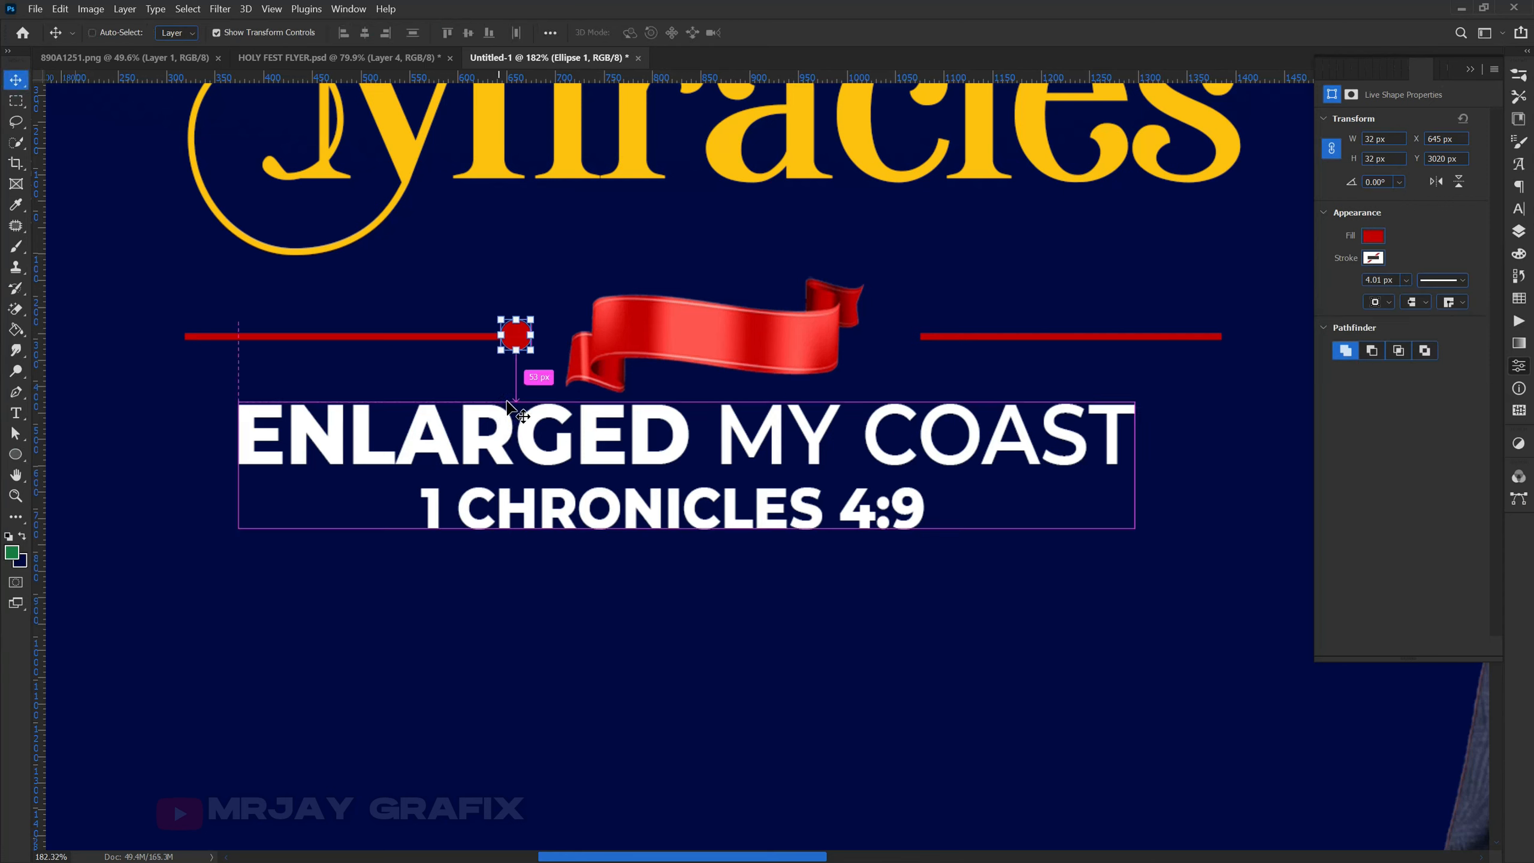
key(ctrl+j)
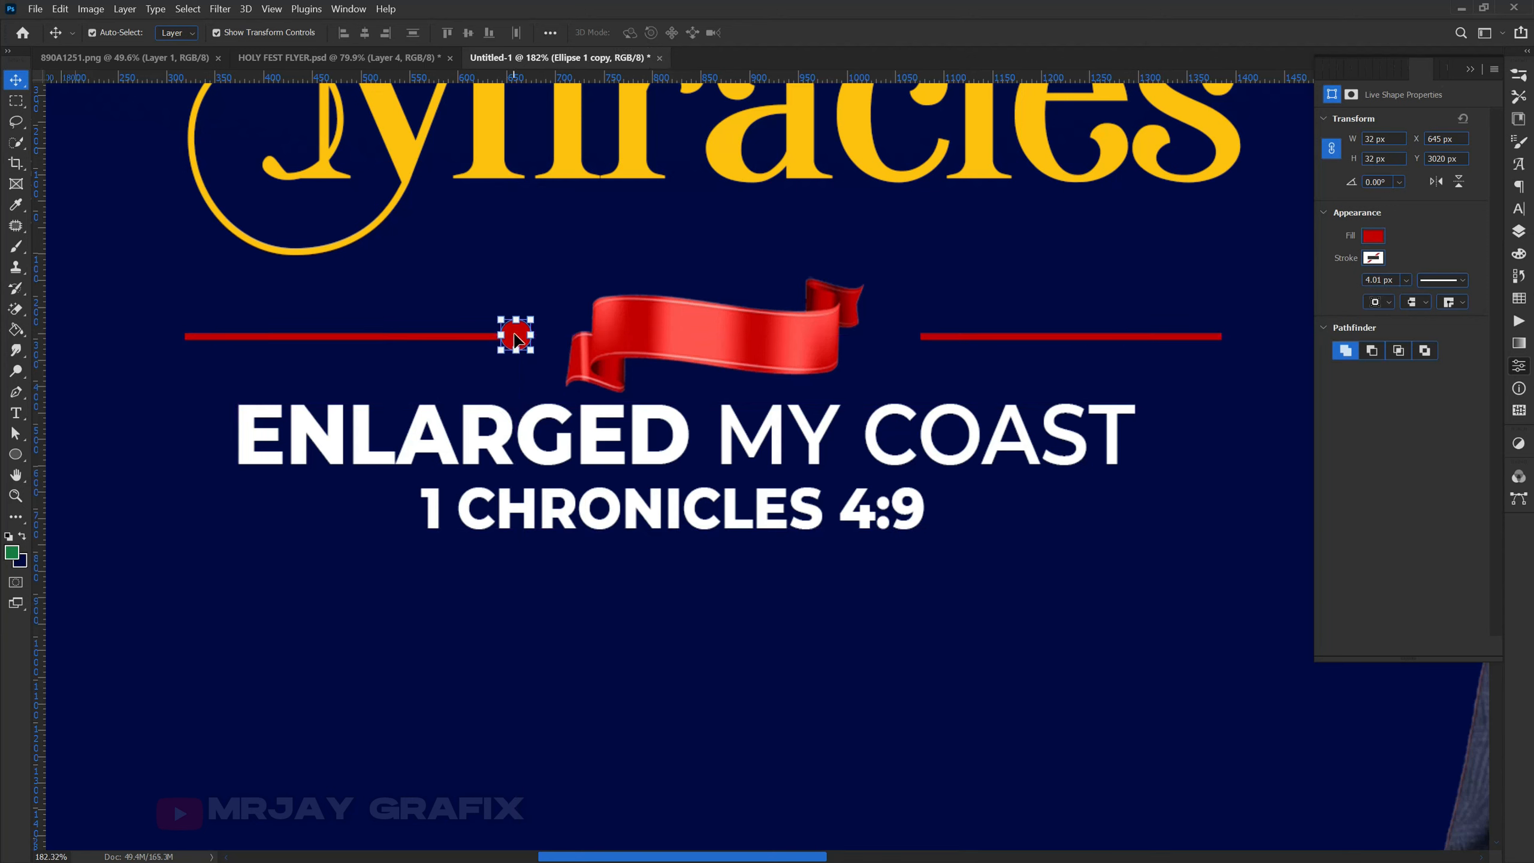
drag(515, 339, 916, 333)
click(458, 594)
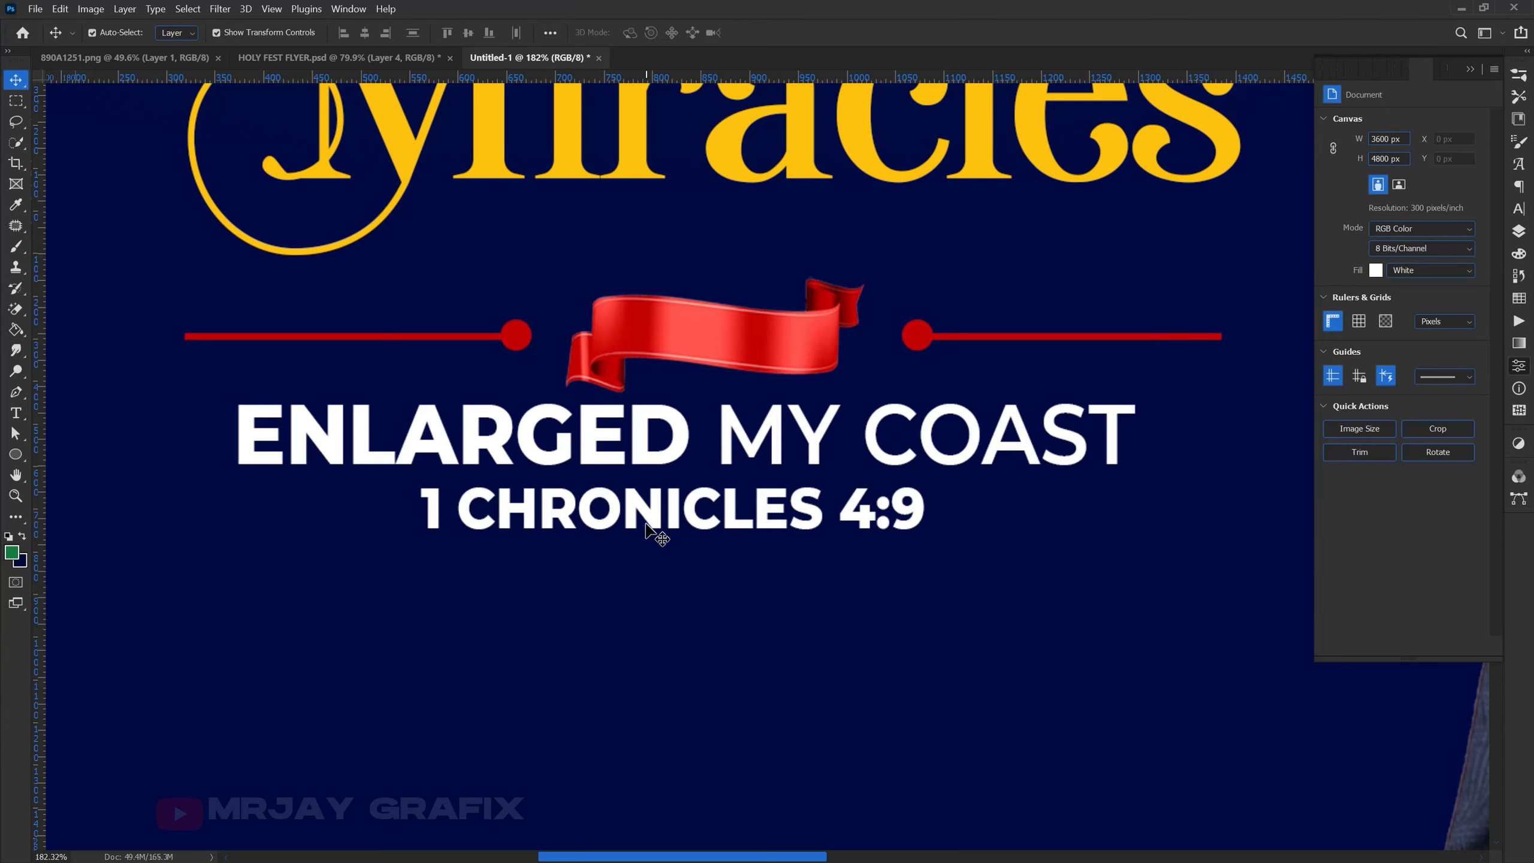
Add the text "THEME:" in white Montserrat ExtraBold below the "1 CHRONICLES 4:9" line.
key(t)
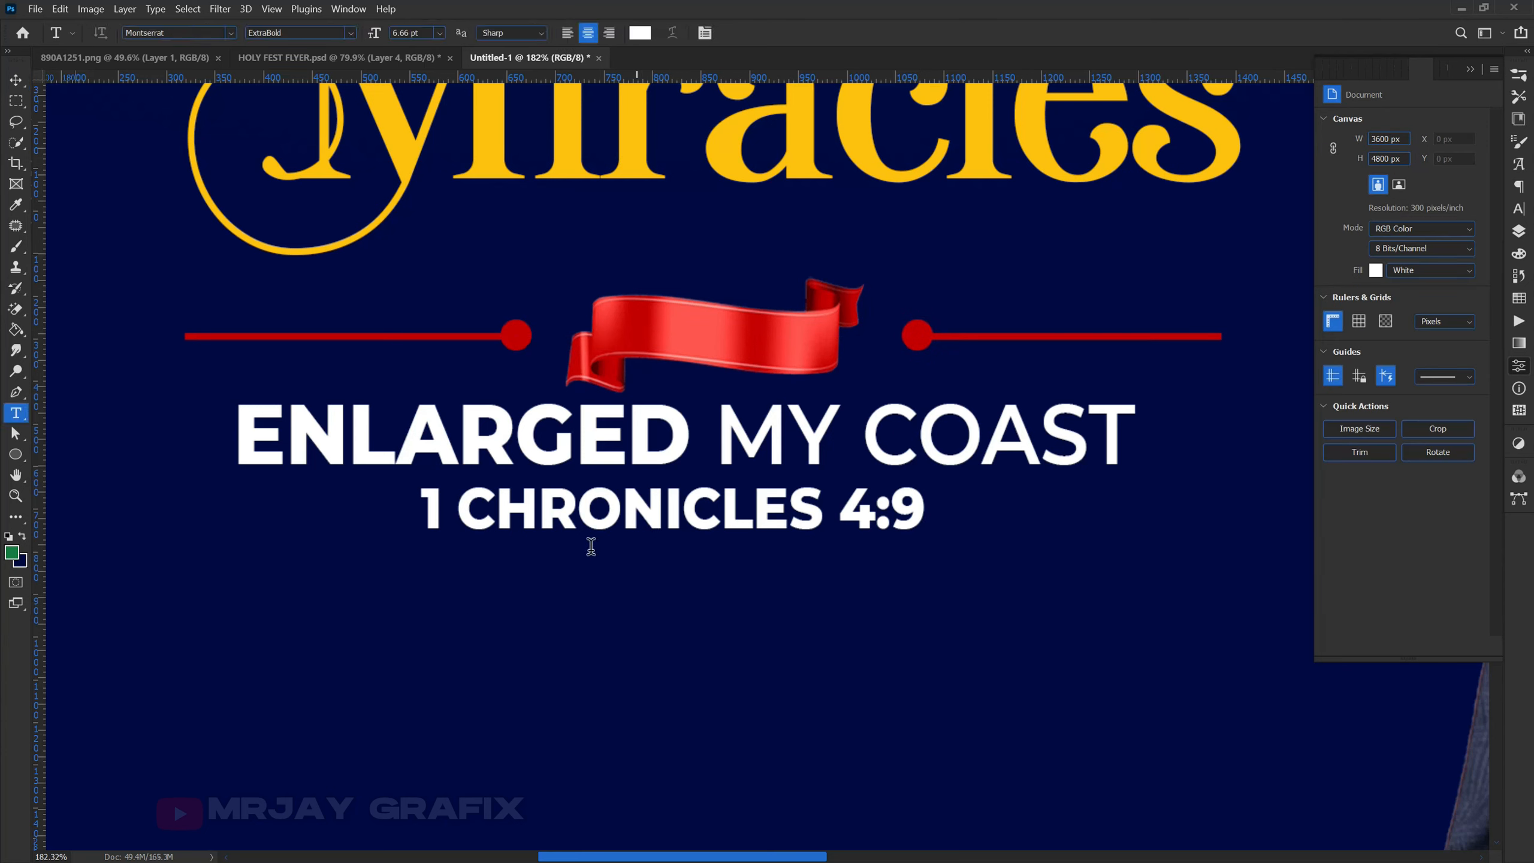
click(479, 627)
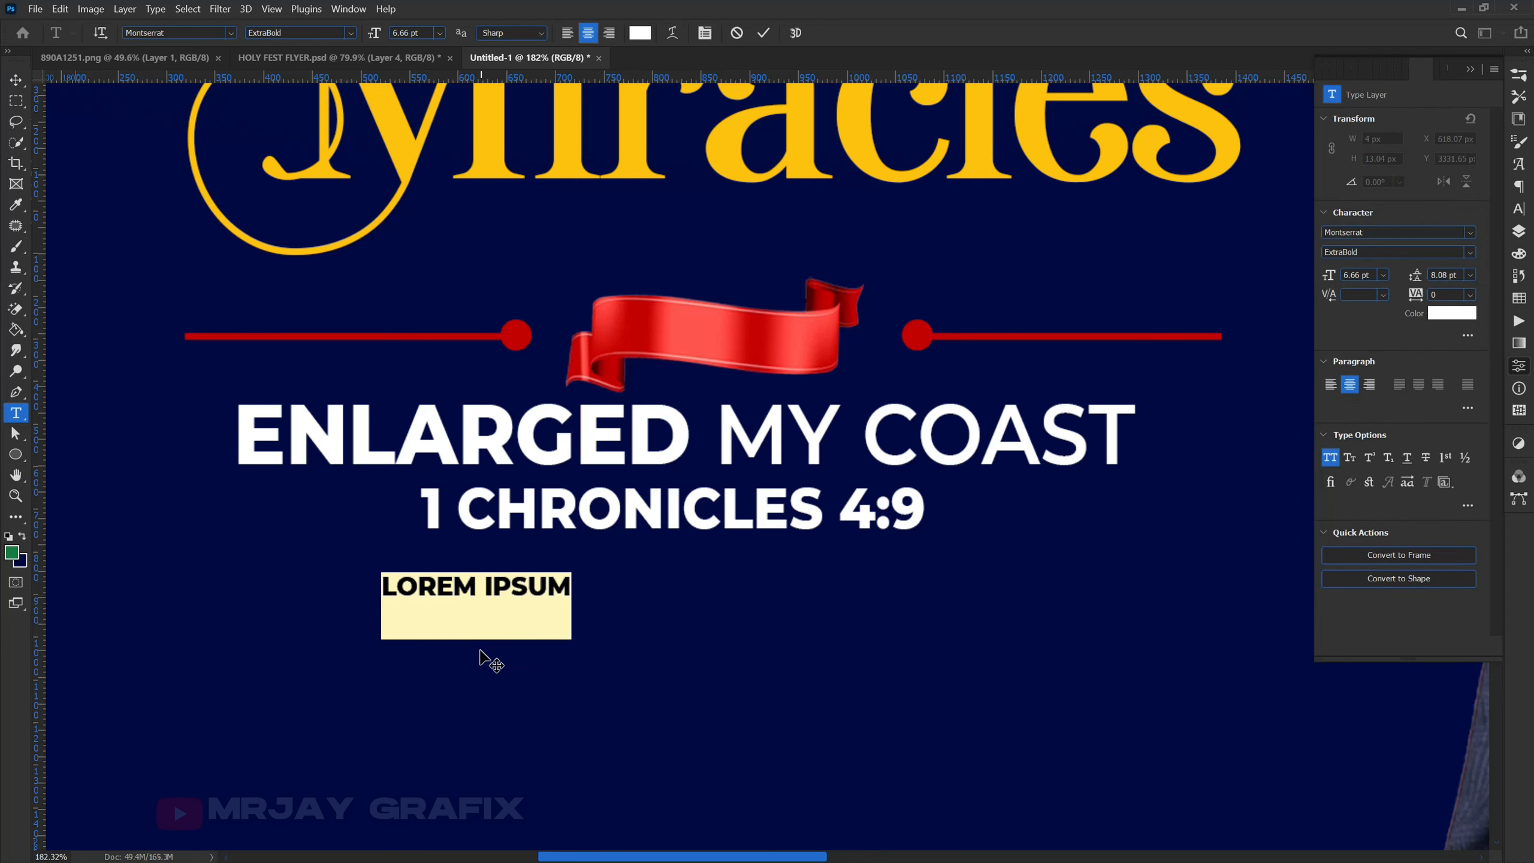
text(THEME)
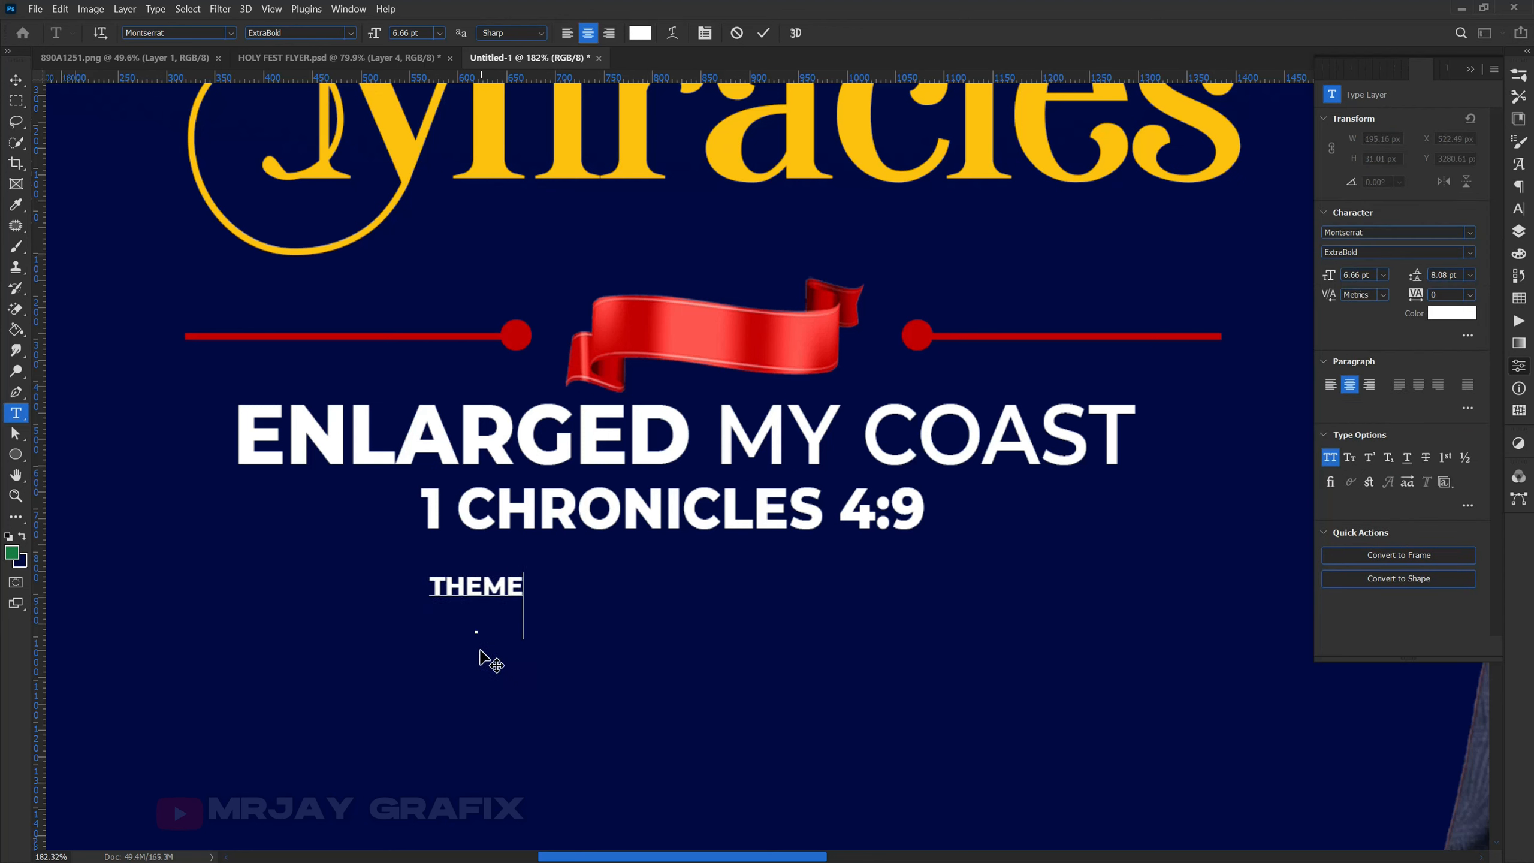
text(:)
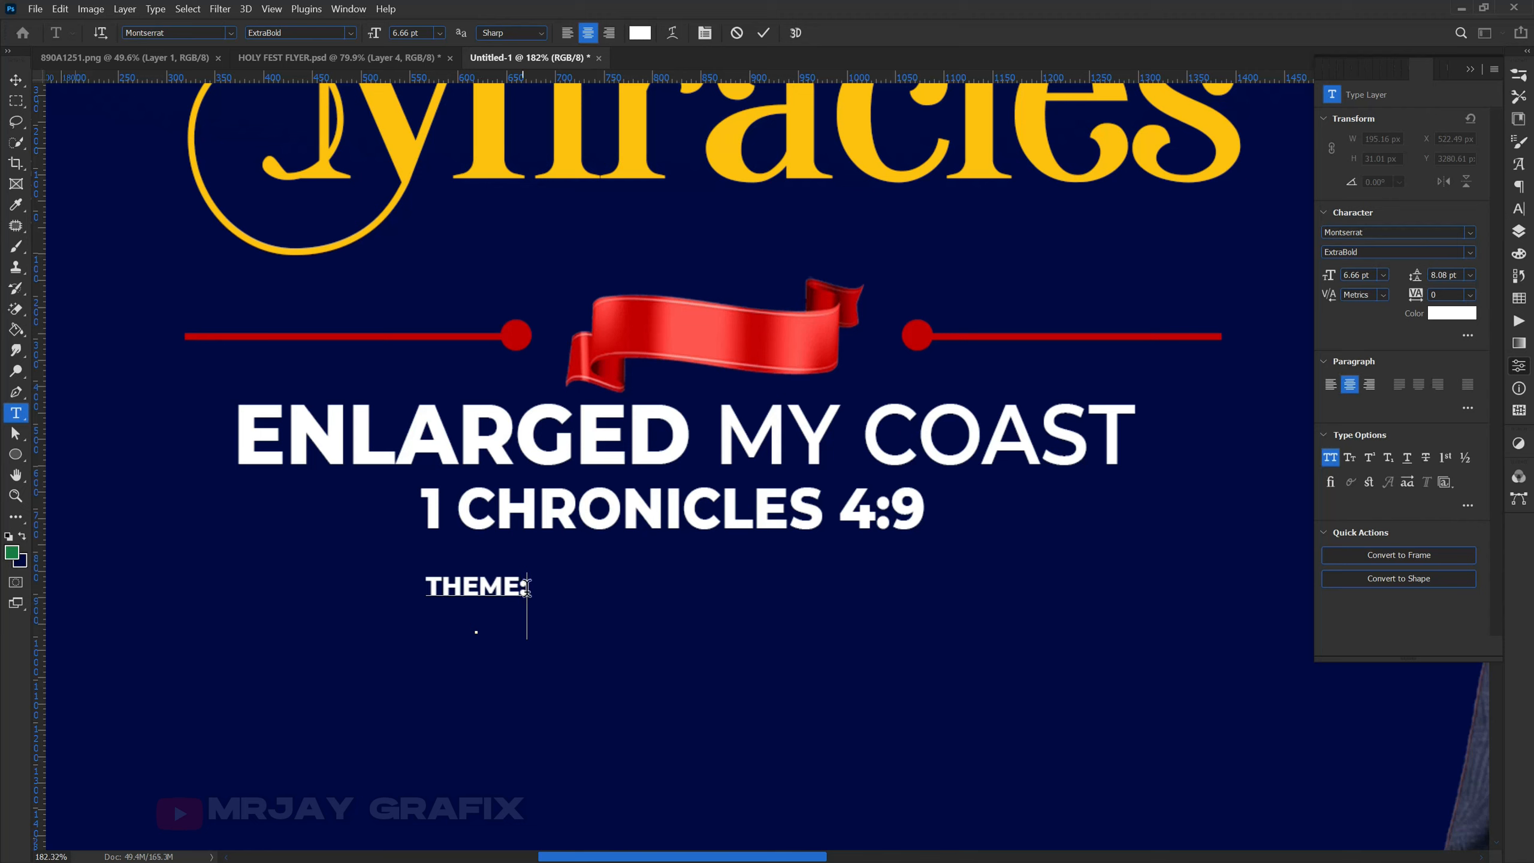
Set the baseline shift of "THEME:" to 0 pt and move the text onto the centre of the red ribbon.
key(ctrl+a)
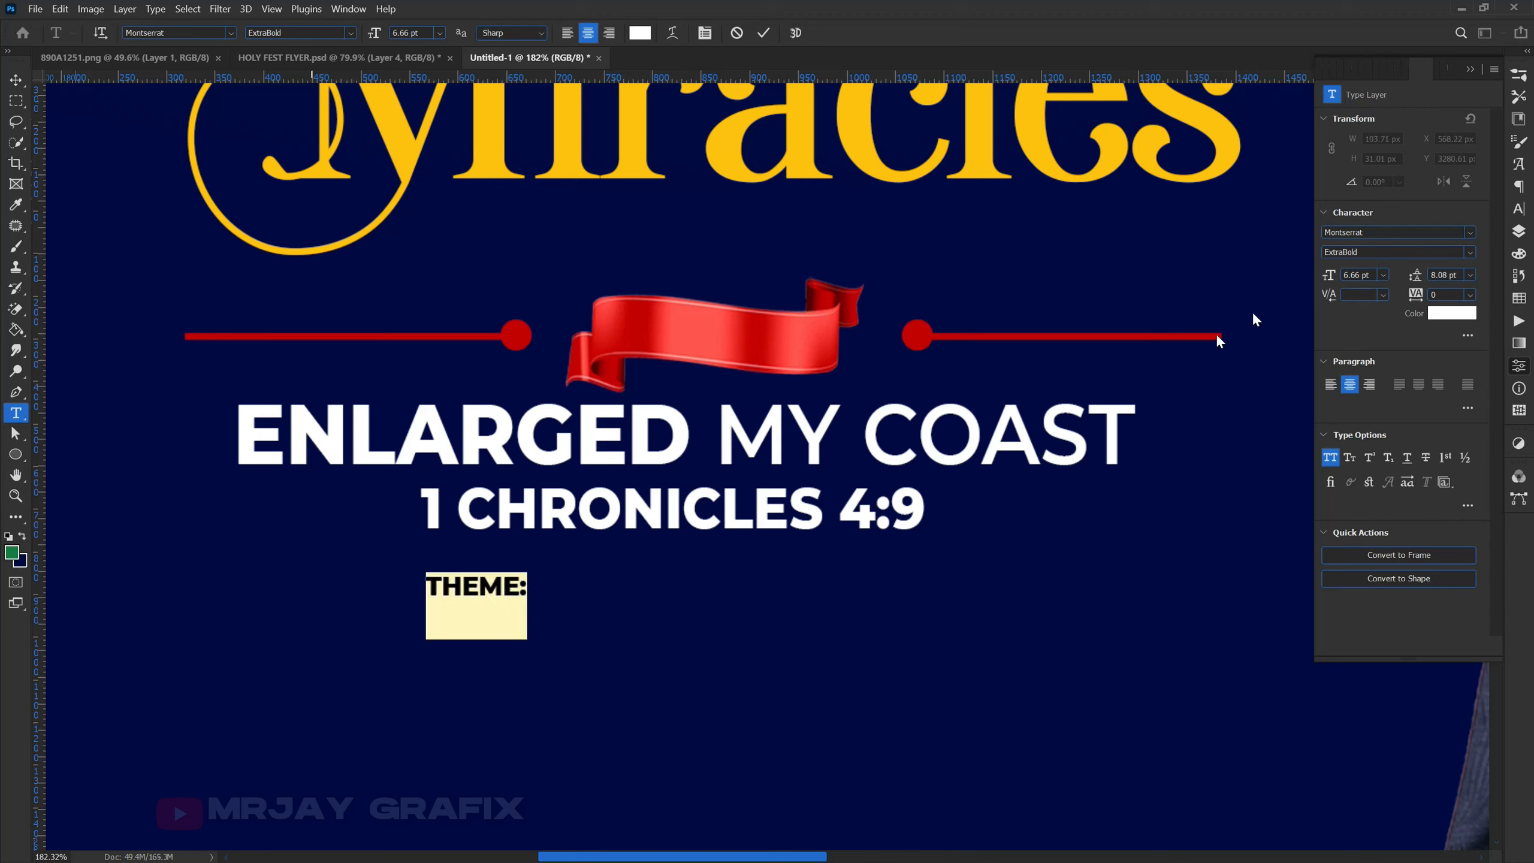
click(1517, 209)
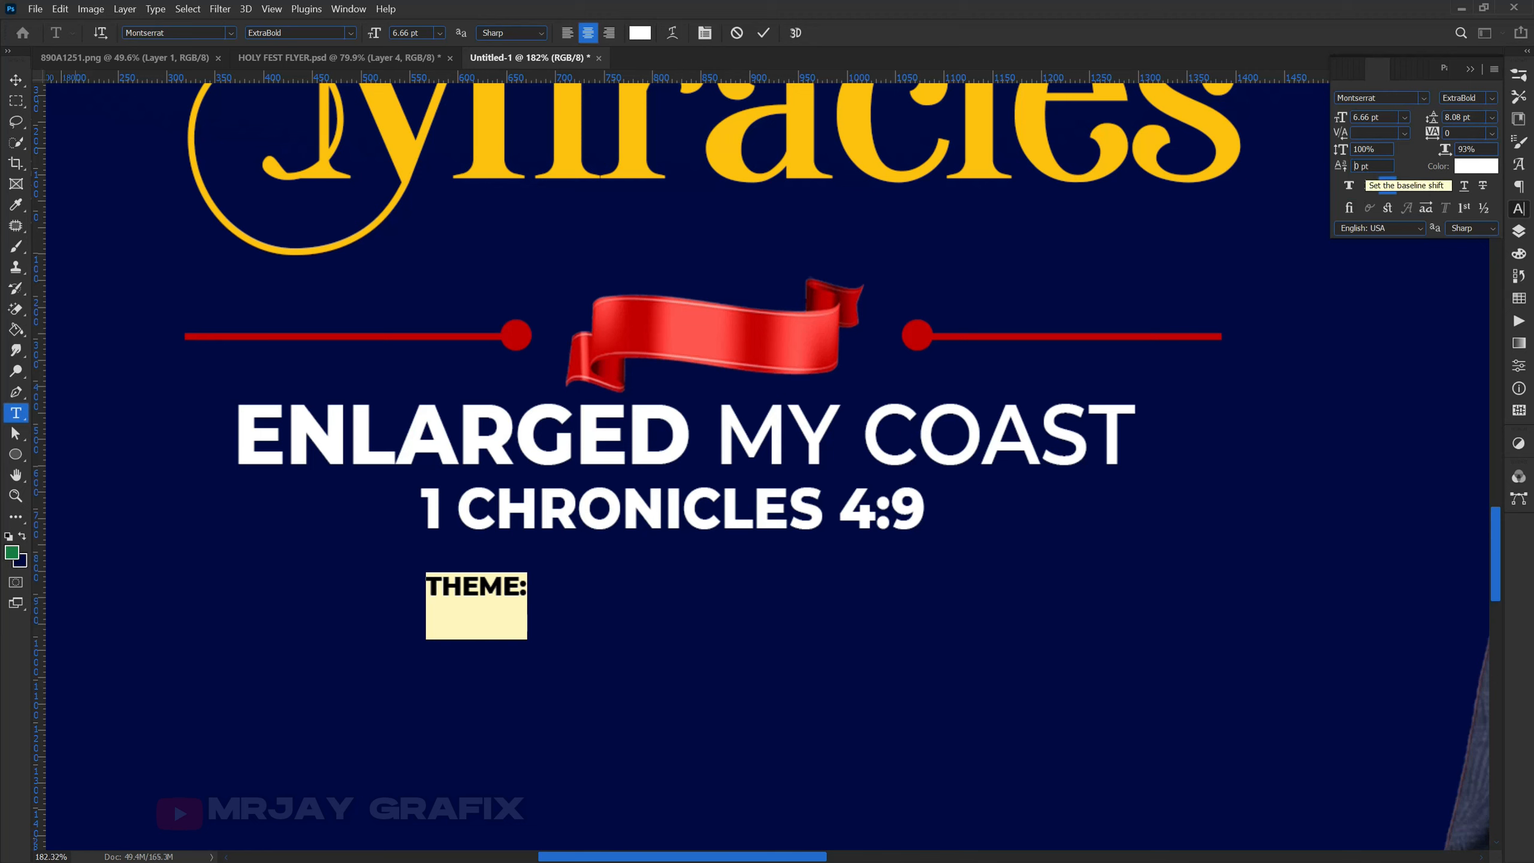
drag(489, 675, 631, 432)
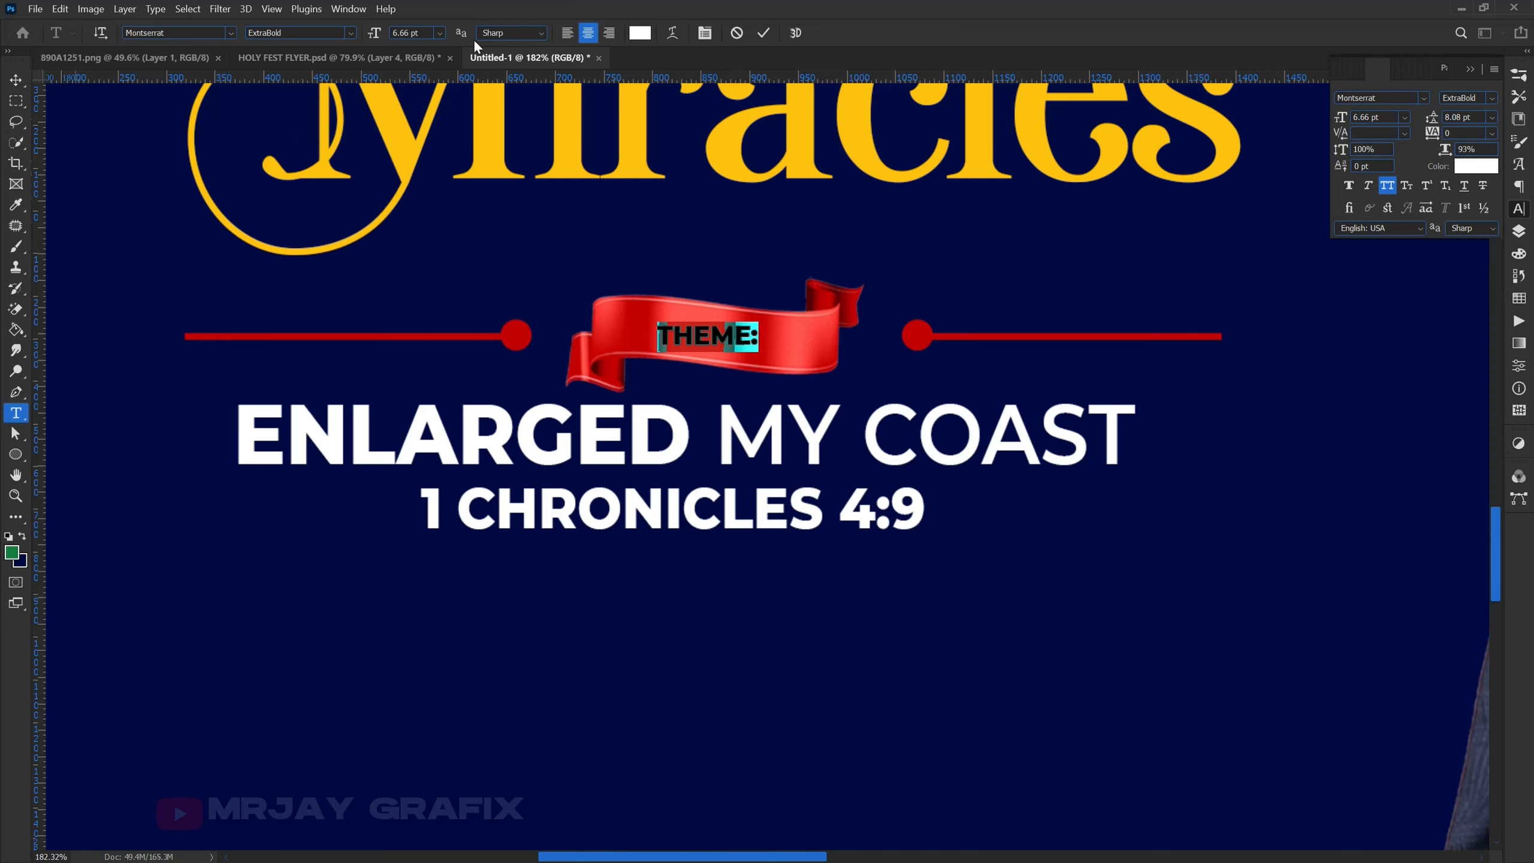
Apply a horizontal Flag text warp with +50% bend to the word "THEME:" on the ribbon.
click(673, 35)
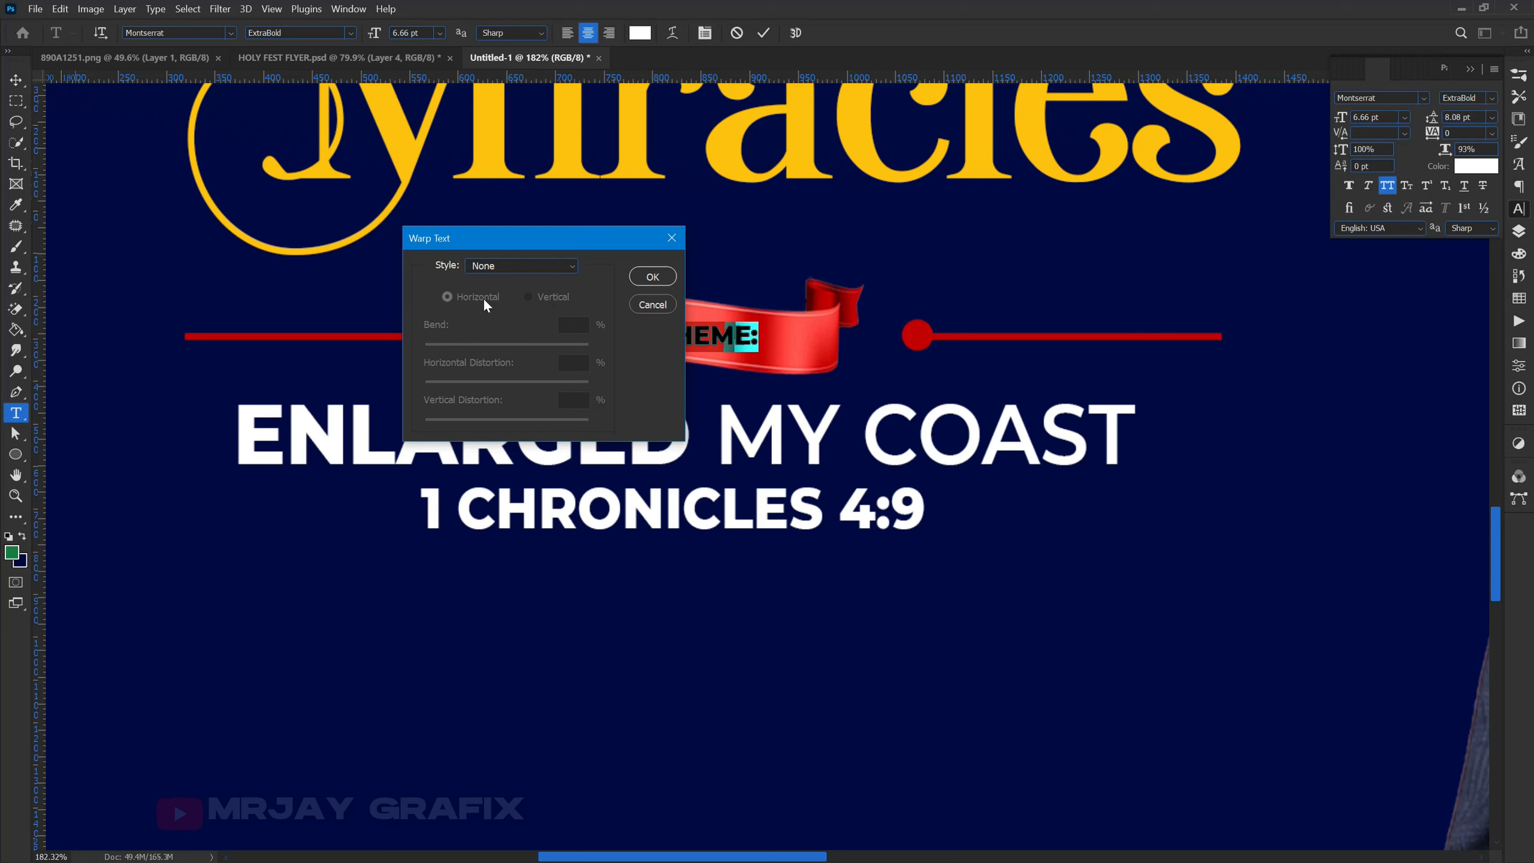
click(485, 270)
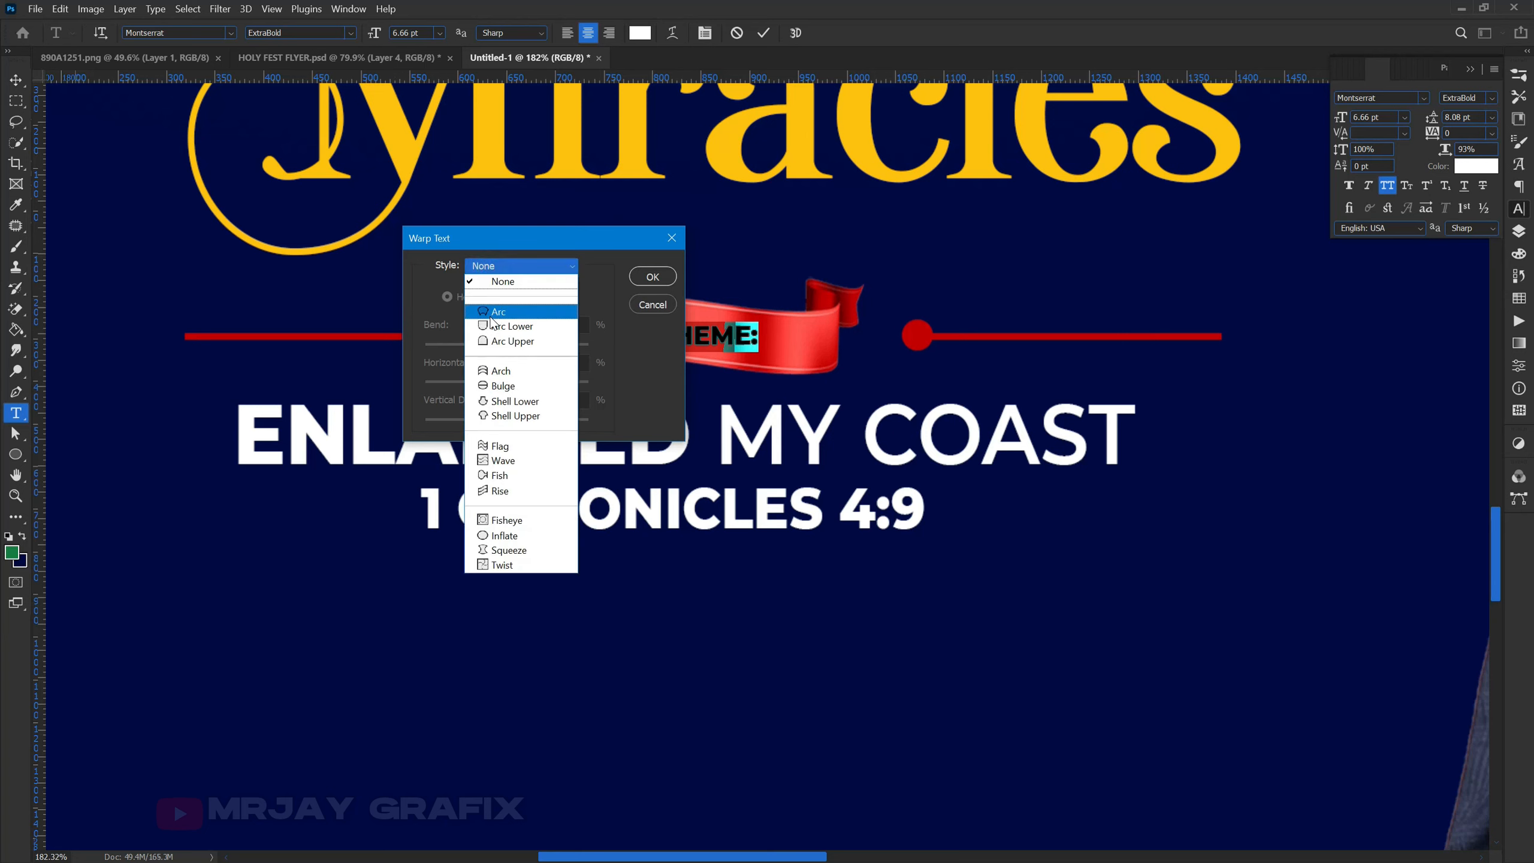
click(500, 446)
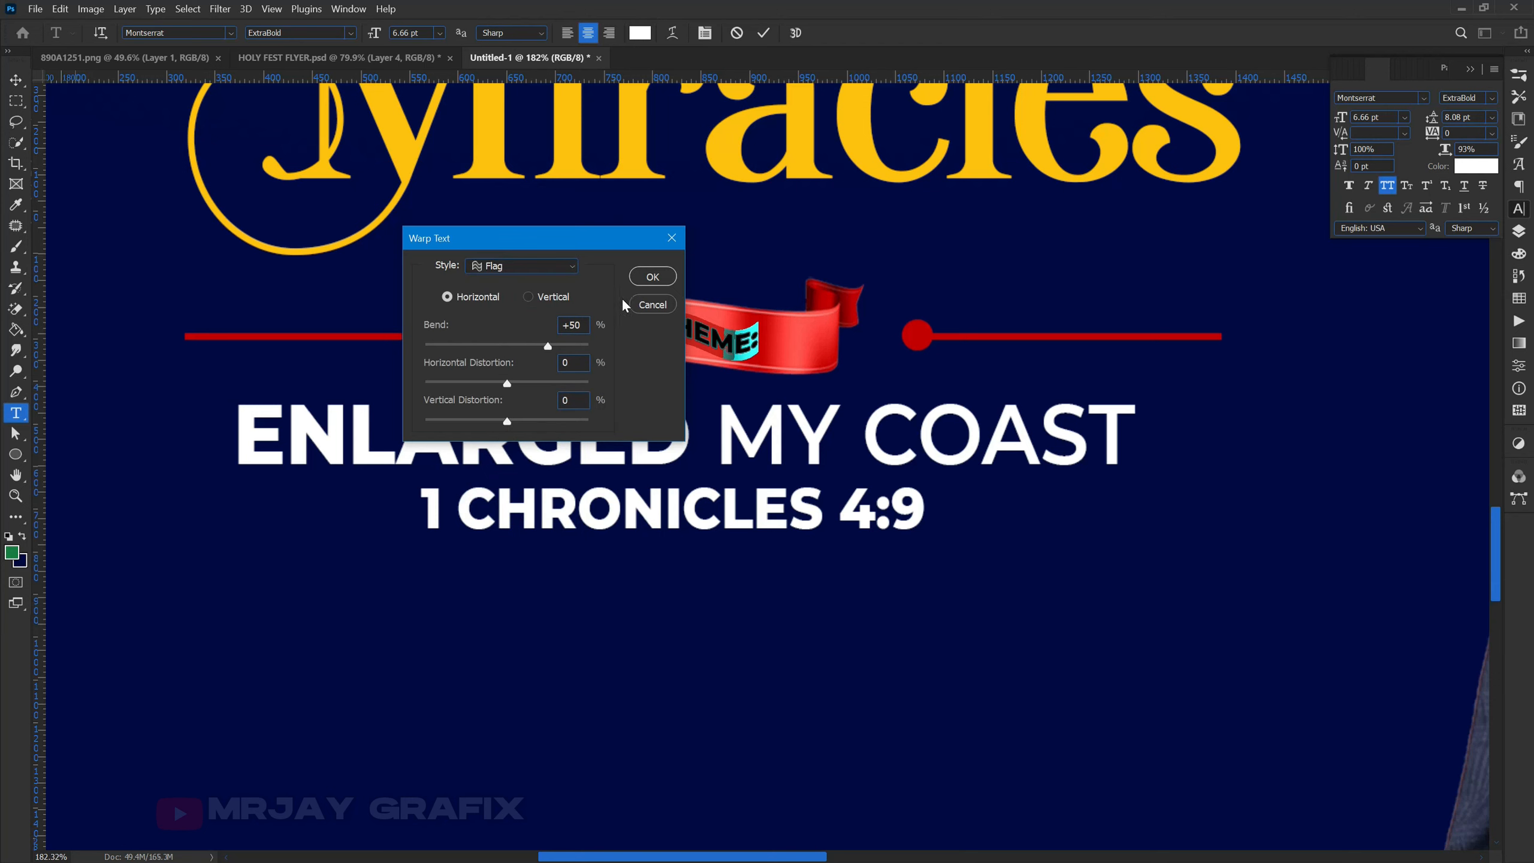
Apply a horizontal Flag warp with a bend gentler than +50% to the "THEME:" text on the red ribbon.
drag(497, 237, 640, 465)
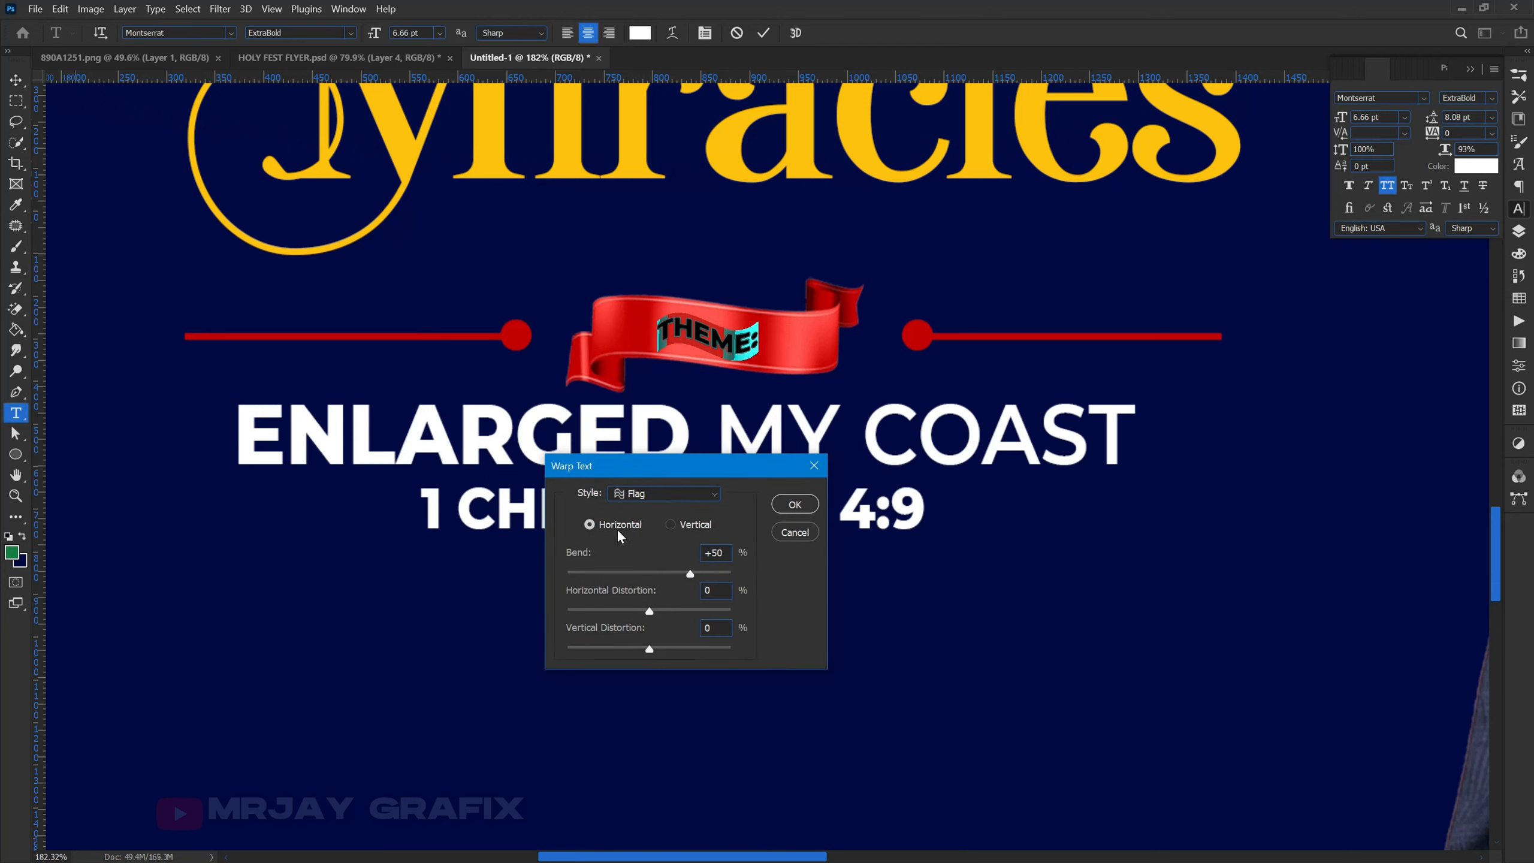
drag(690, 571, 669, 586)
click(780, 505)
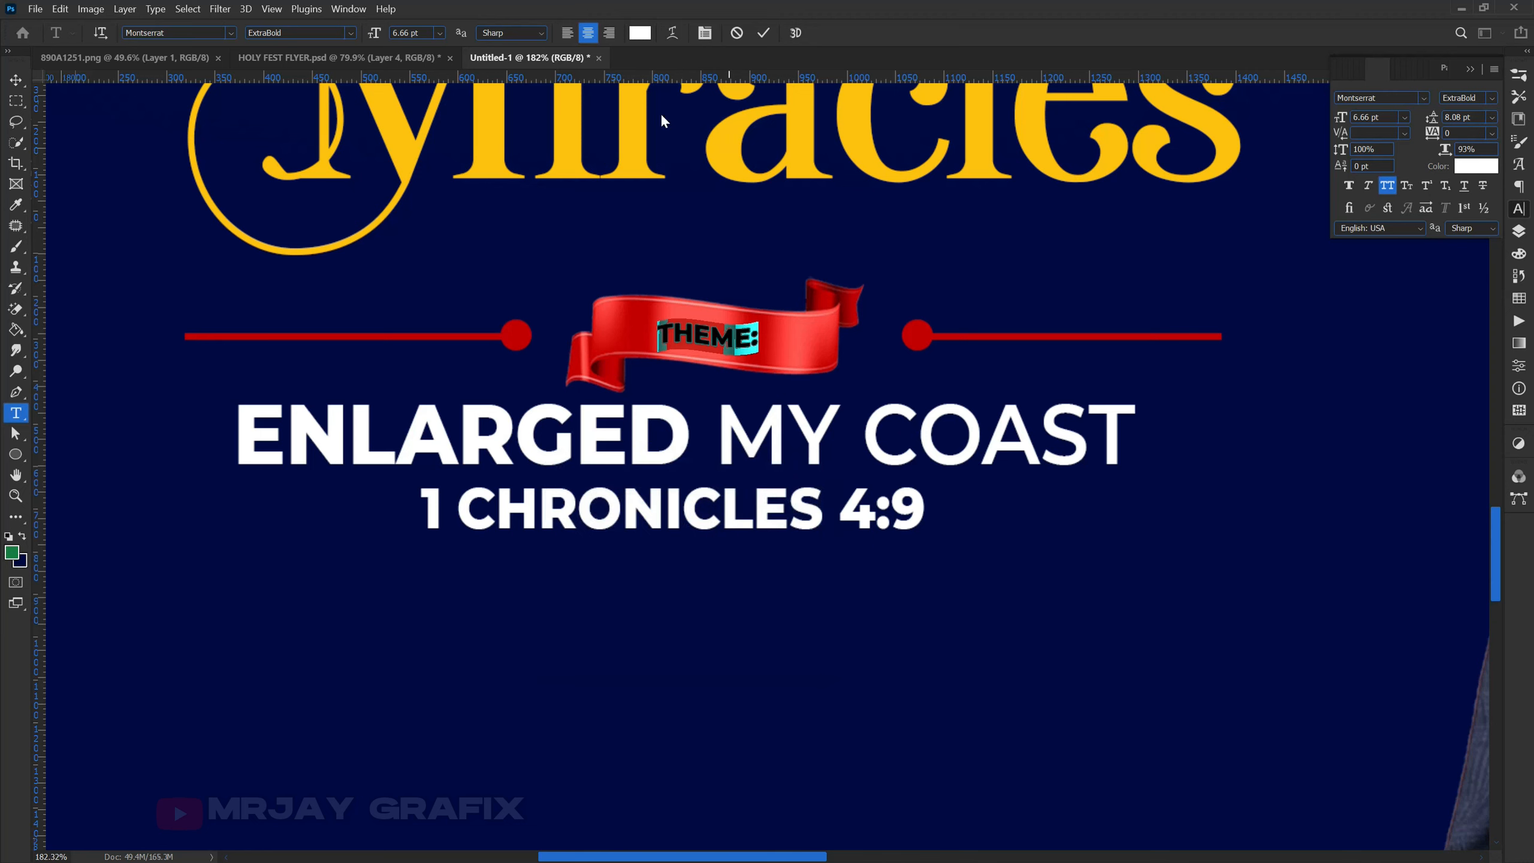
Recolour the "THEME:" text to the dark navy of the flyer background, 000a45.
click(1473, 175)
click(712, 767)
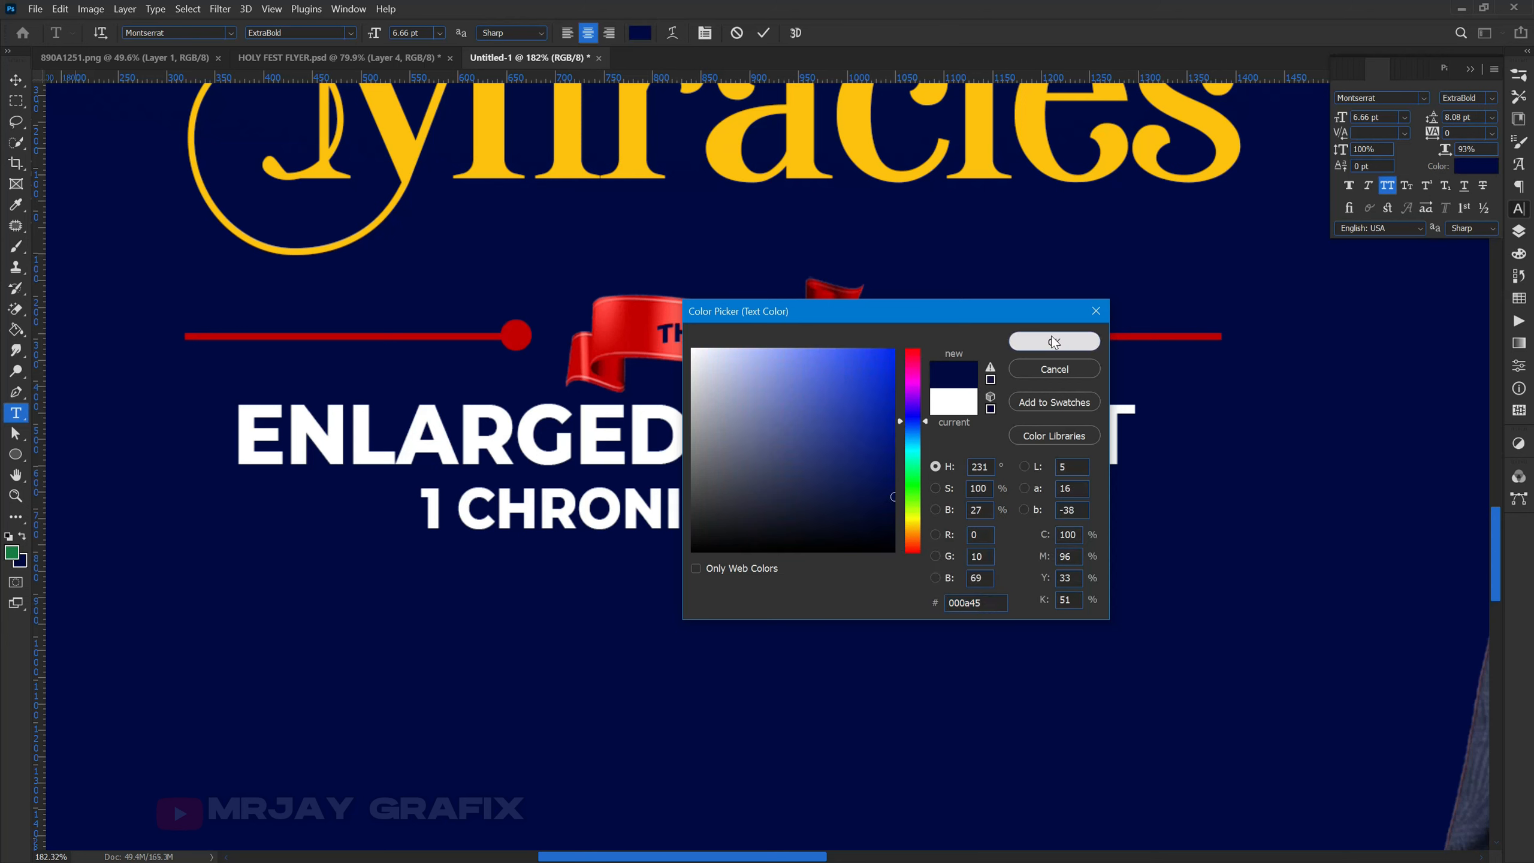
click(1054, 342)
click(763, 33)
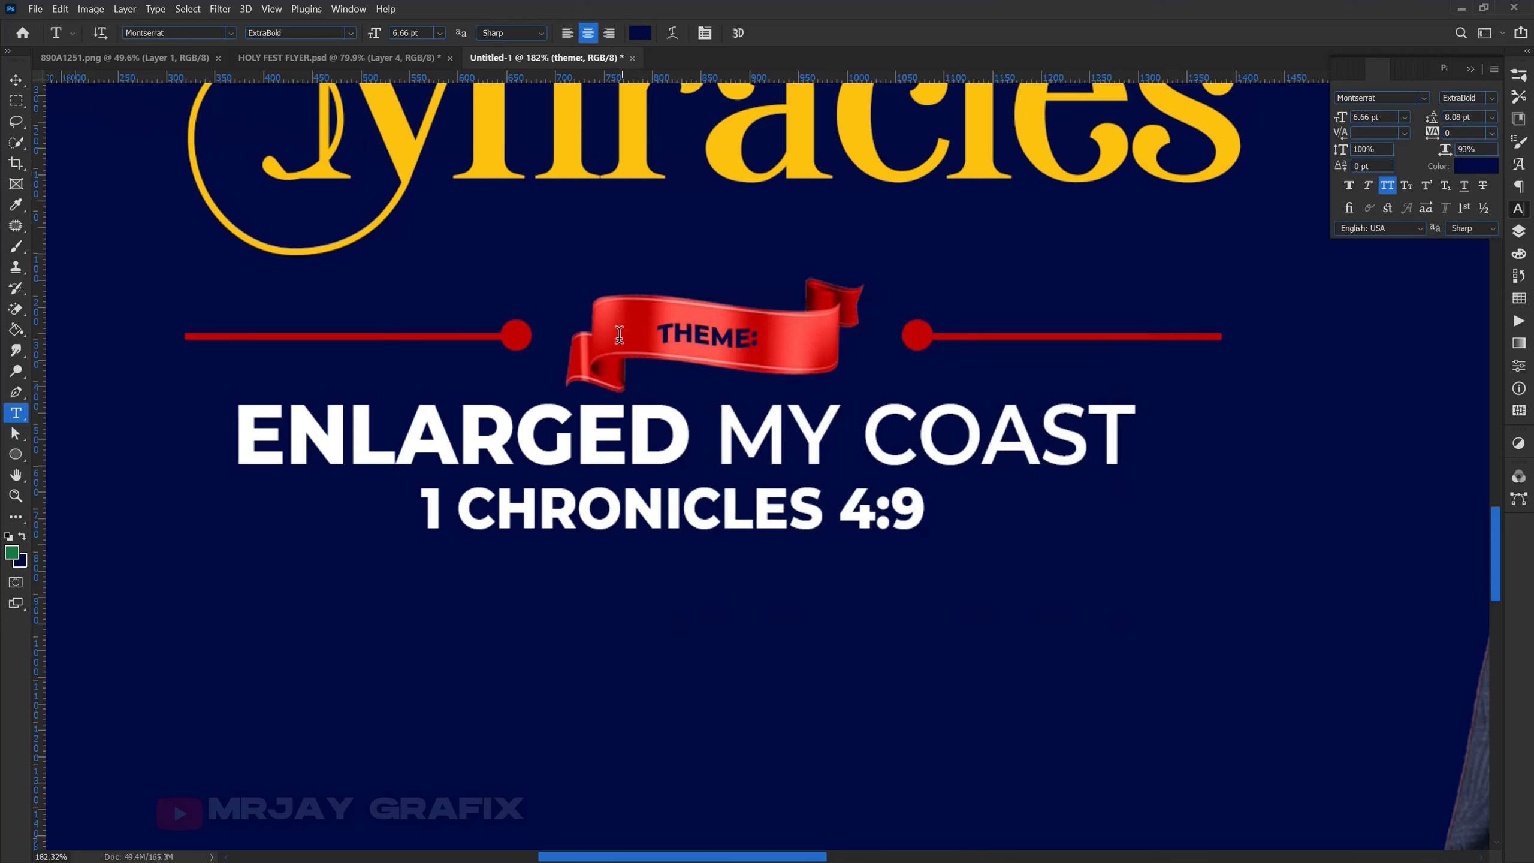
Scale the "THEME:" text to about 160%, rotate it about 0.37° and centre it on the red ribbon.
click(16, 81)
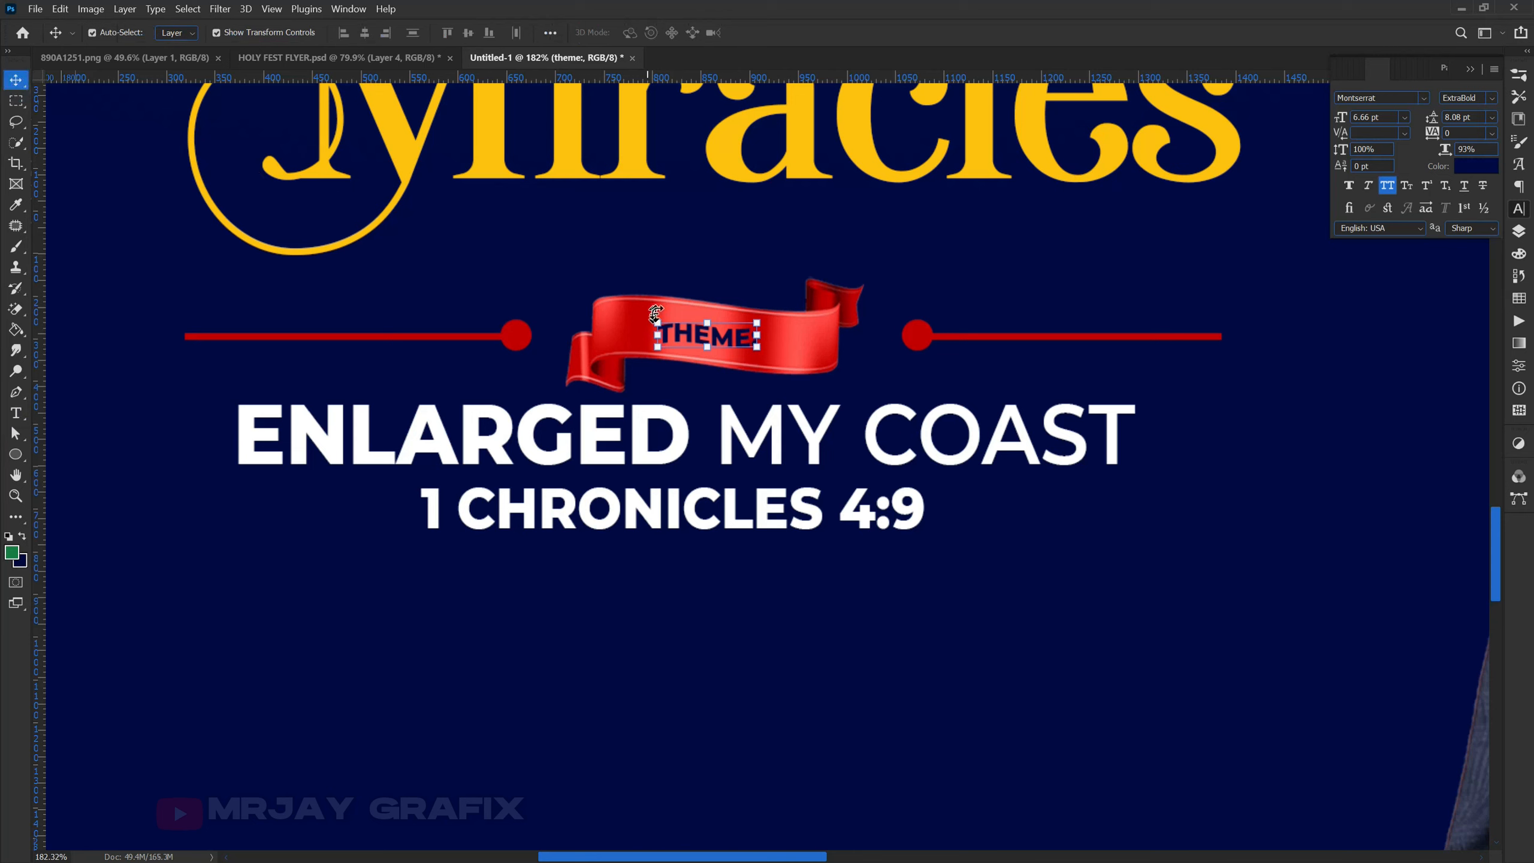
click(13, 81)
key(ctrl+t)
mouse_move(629, 309)
mouse_down()
mouse_move(639, 293)
mouse_move(624, 302)
mouse_up()
drag(758, 343, 801, 342)
drag(657, 332, 639, 332)
drag(617, 388, 617, 398)
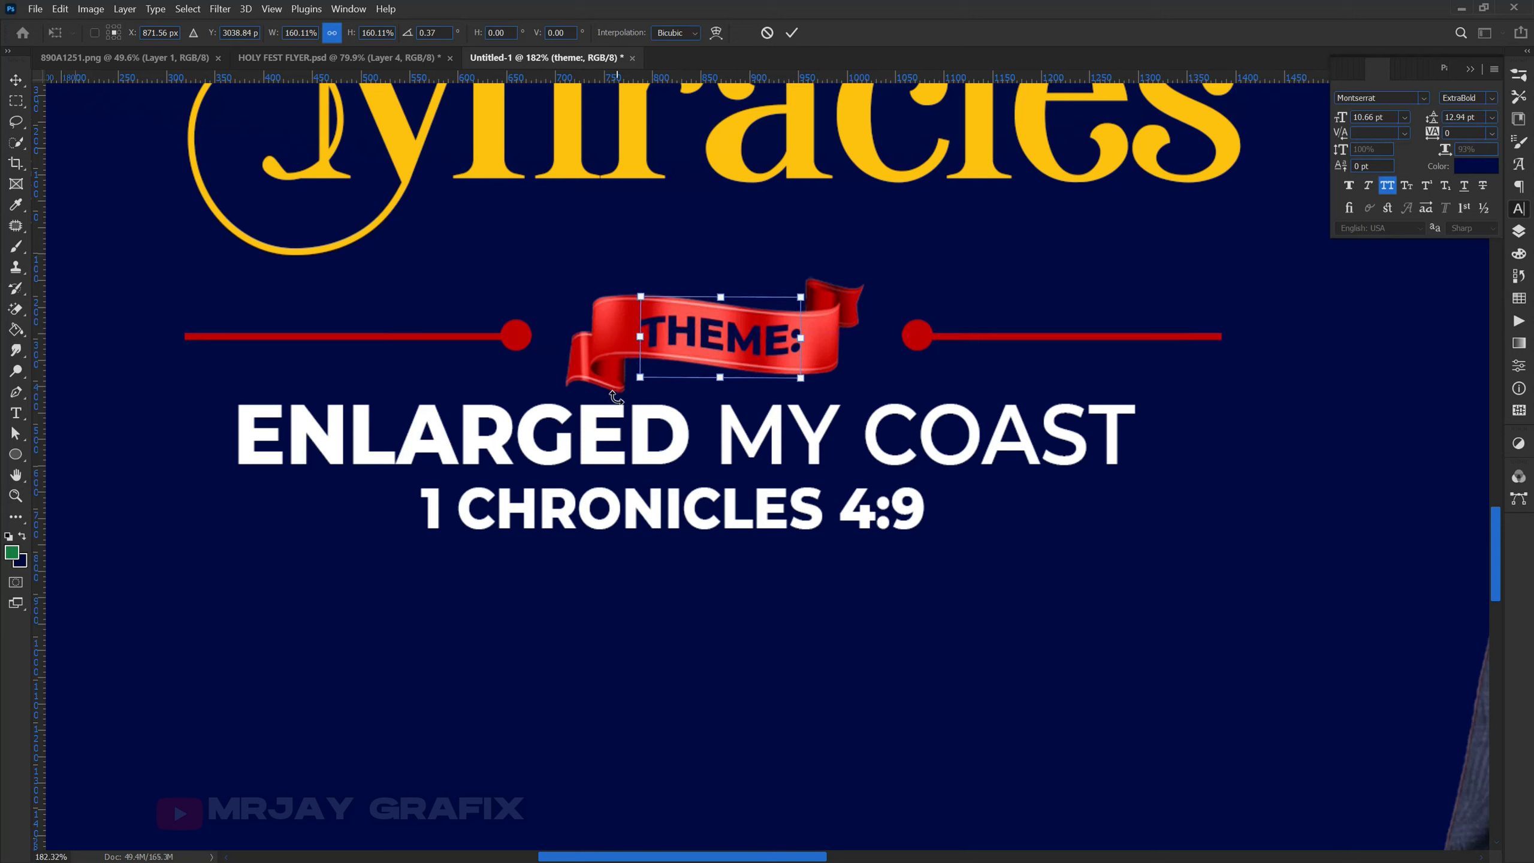
click(791, 34)
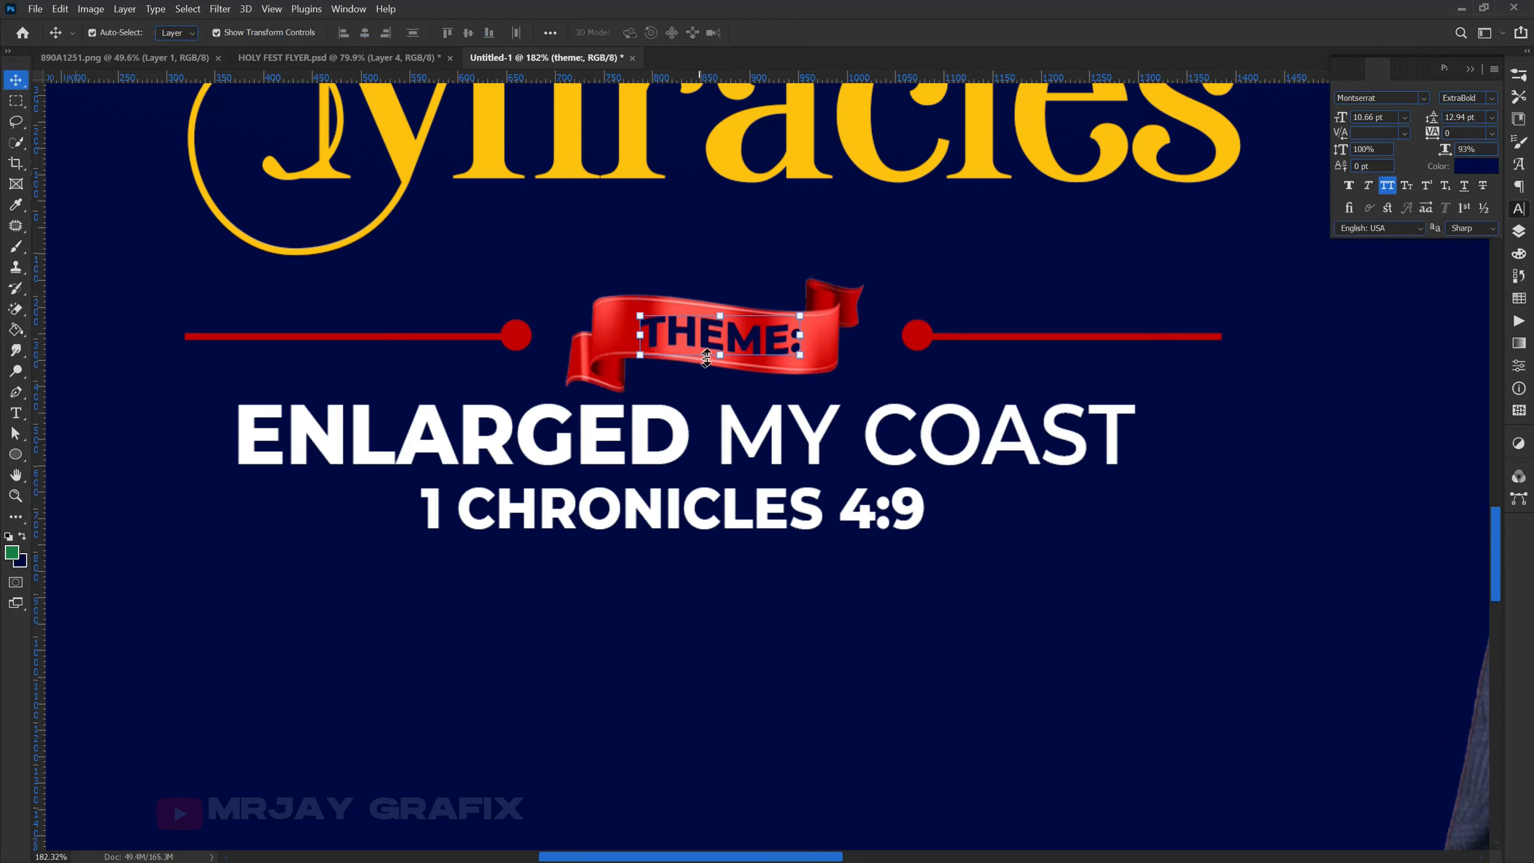
In HOLY FEST FLYER.psd, copy the line "(Hogofemi 2022)" from the green event text and delete it there.
scroll(707, 349, down, 5)
scroll(328, 493, down, 4)
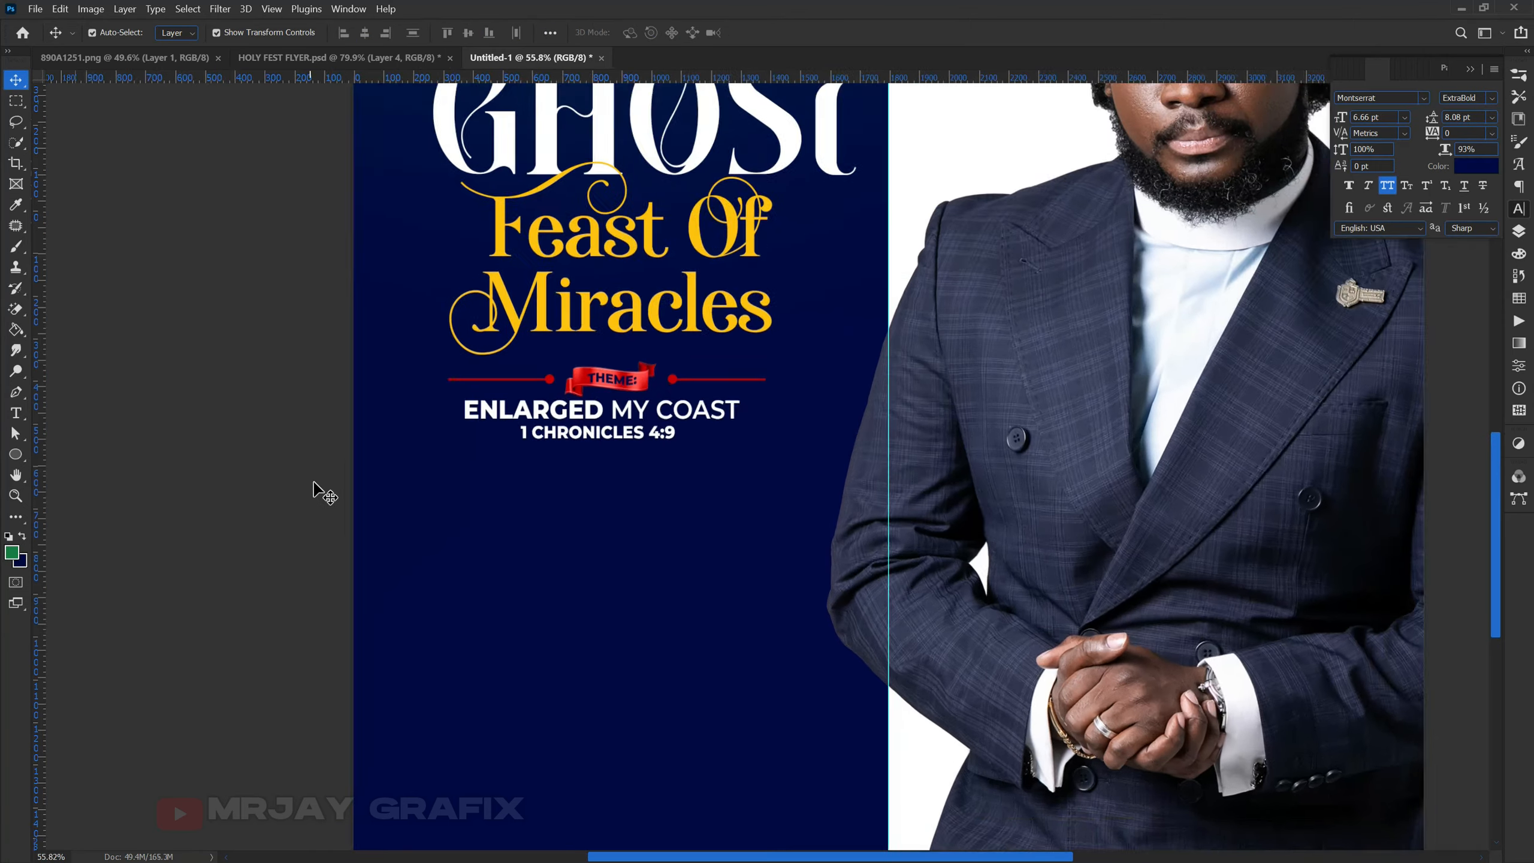
scroll(333, 484, up, 1)
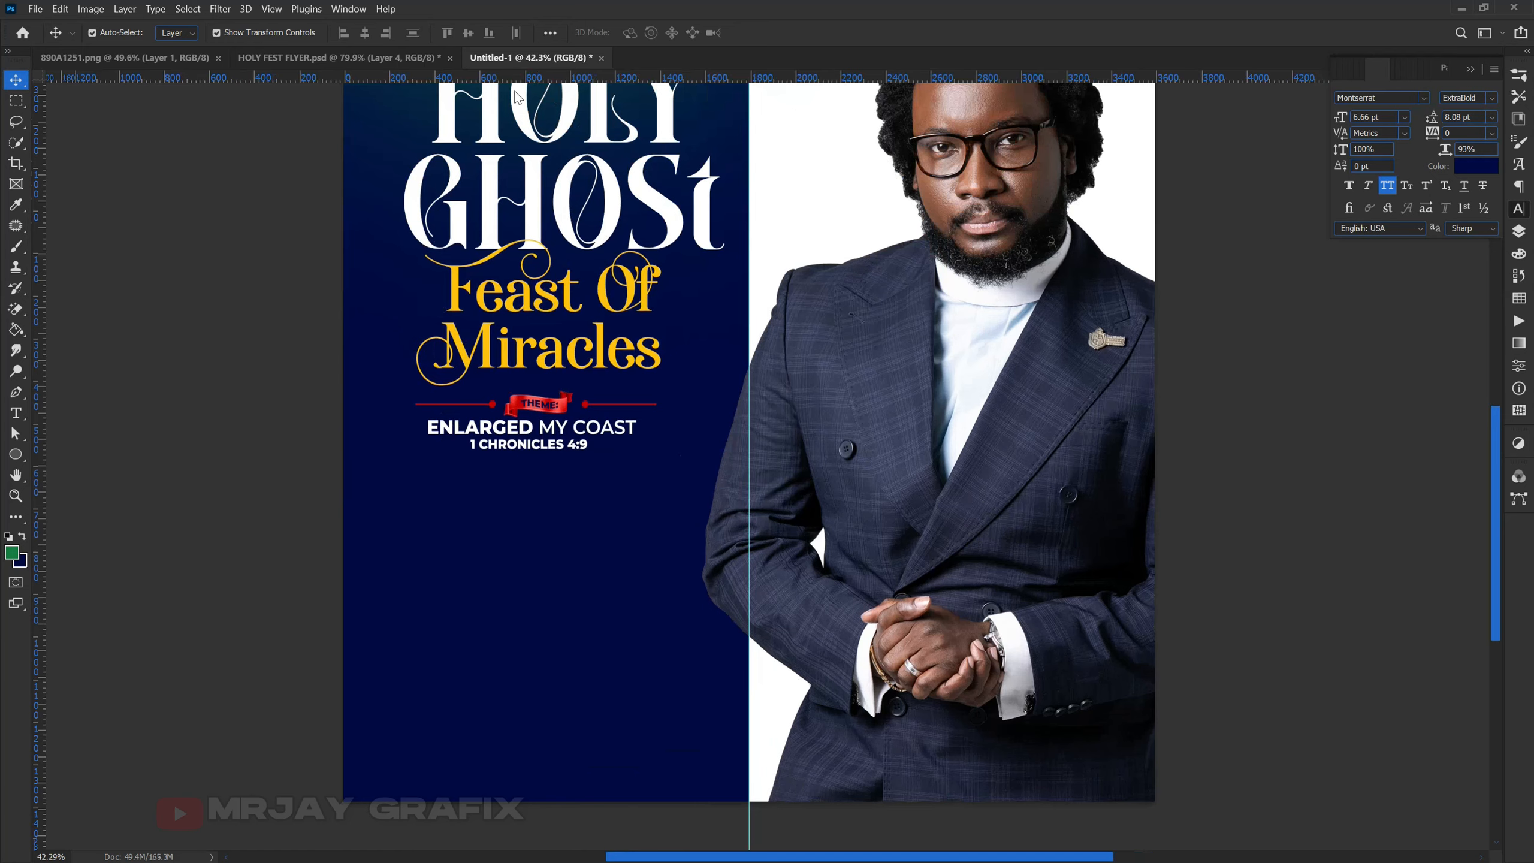
click(338, 58)
key(t)
click(524, 626)
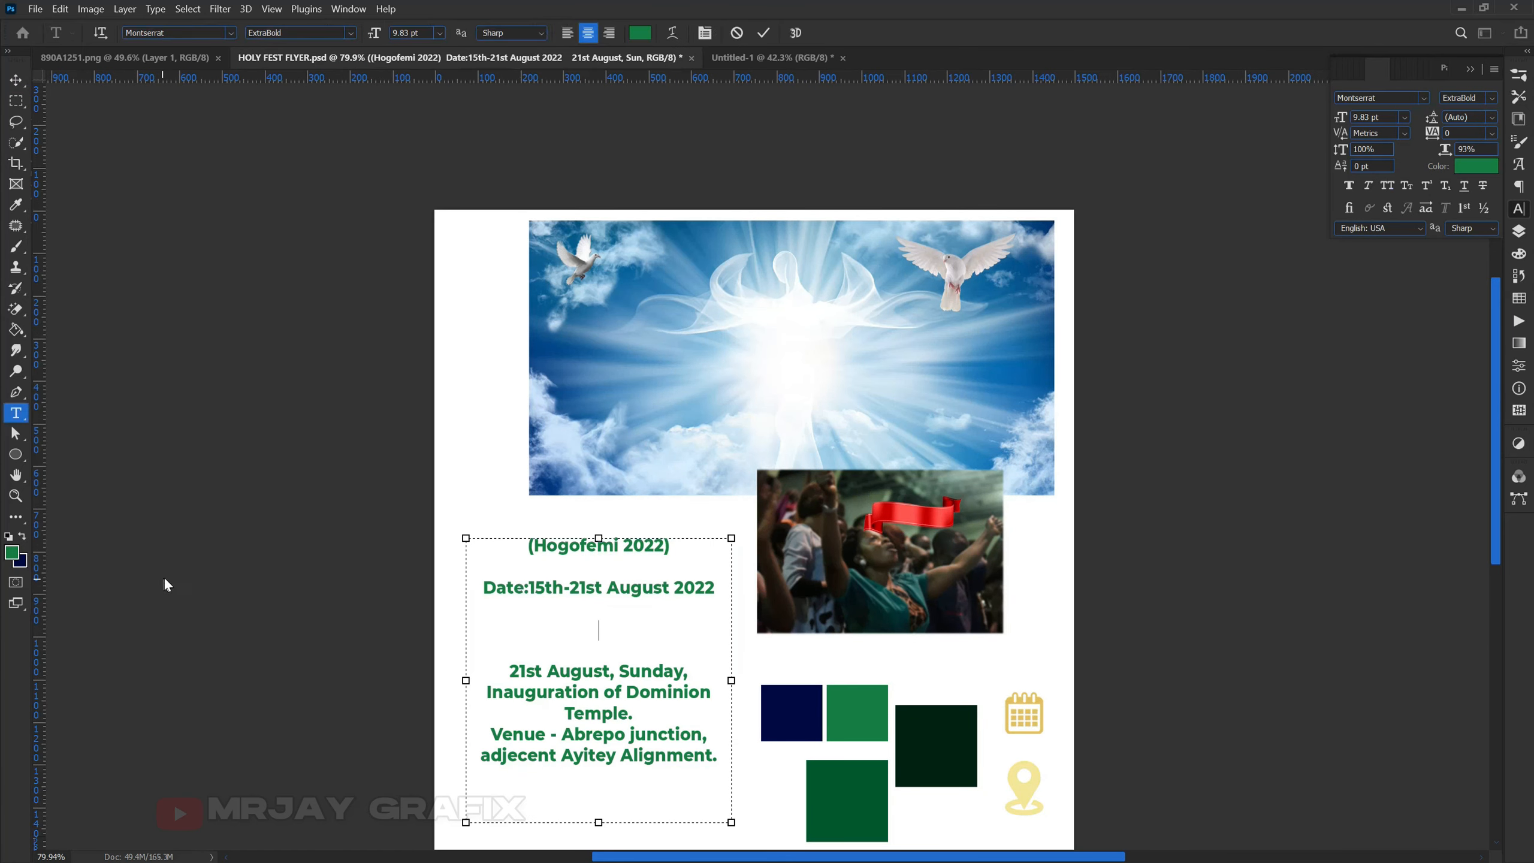
click(170, 439)
key(v)
click(524, 539)
double_click(532, 546)
drag(529, 545, 683, 541)
key(ctrl+c)
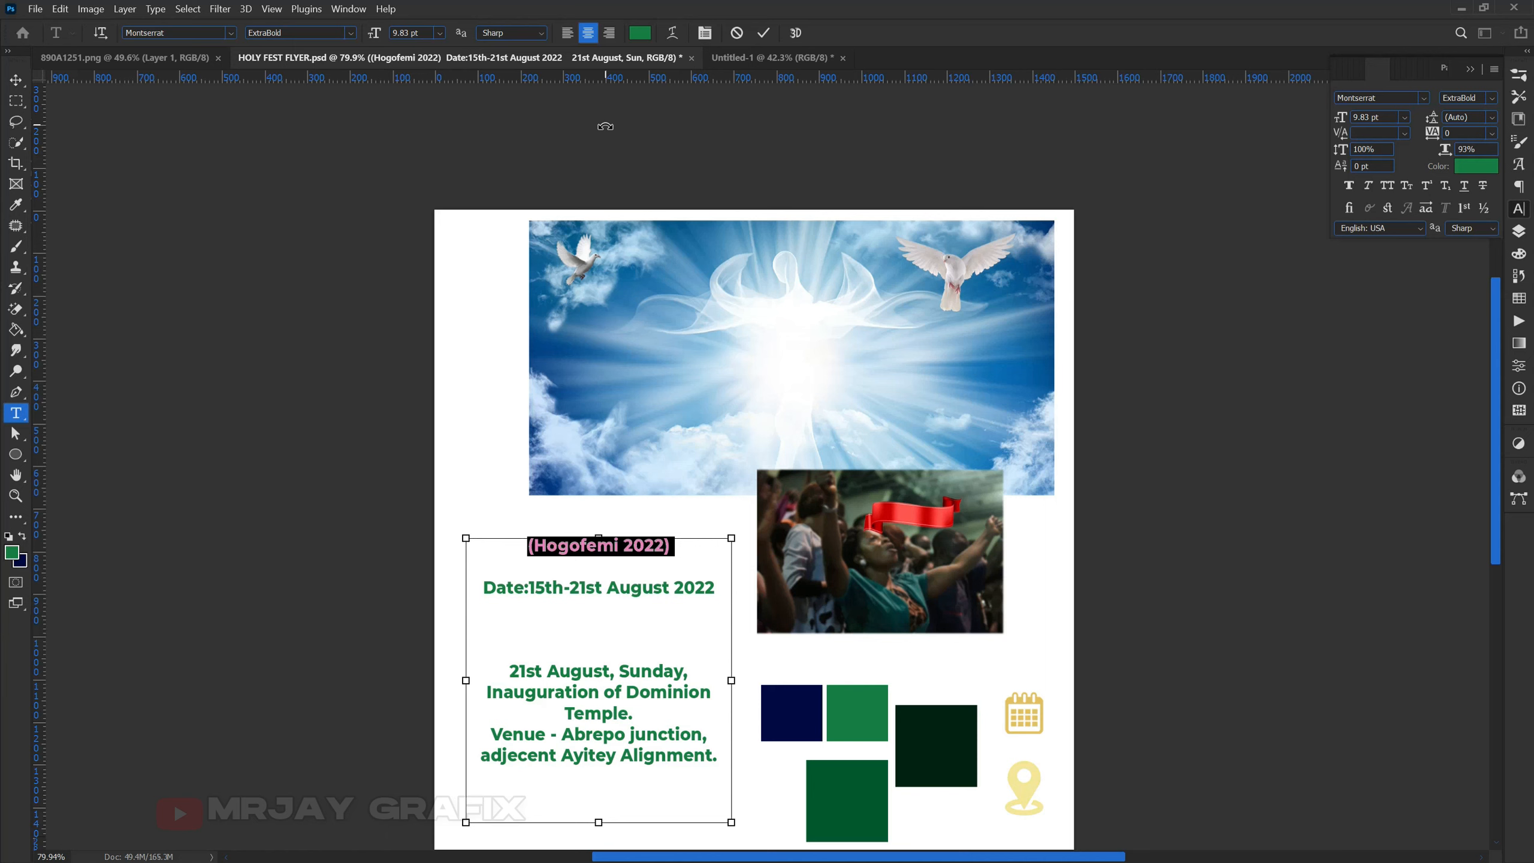
key(BackSpace)
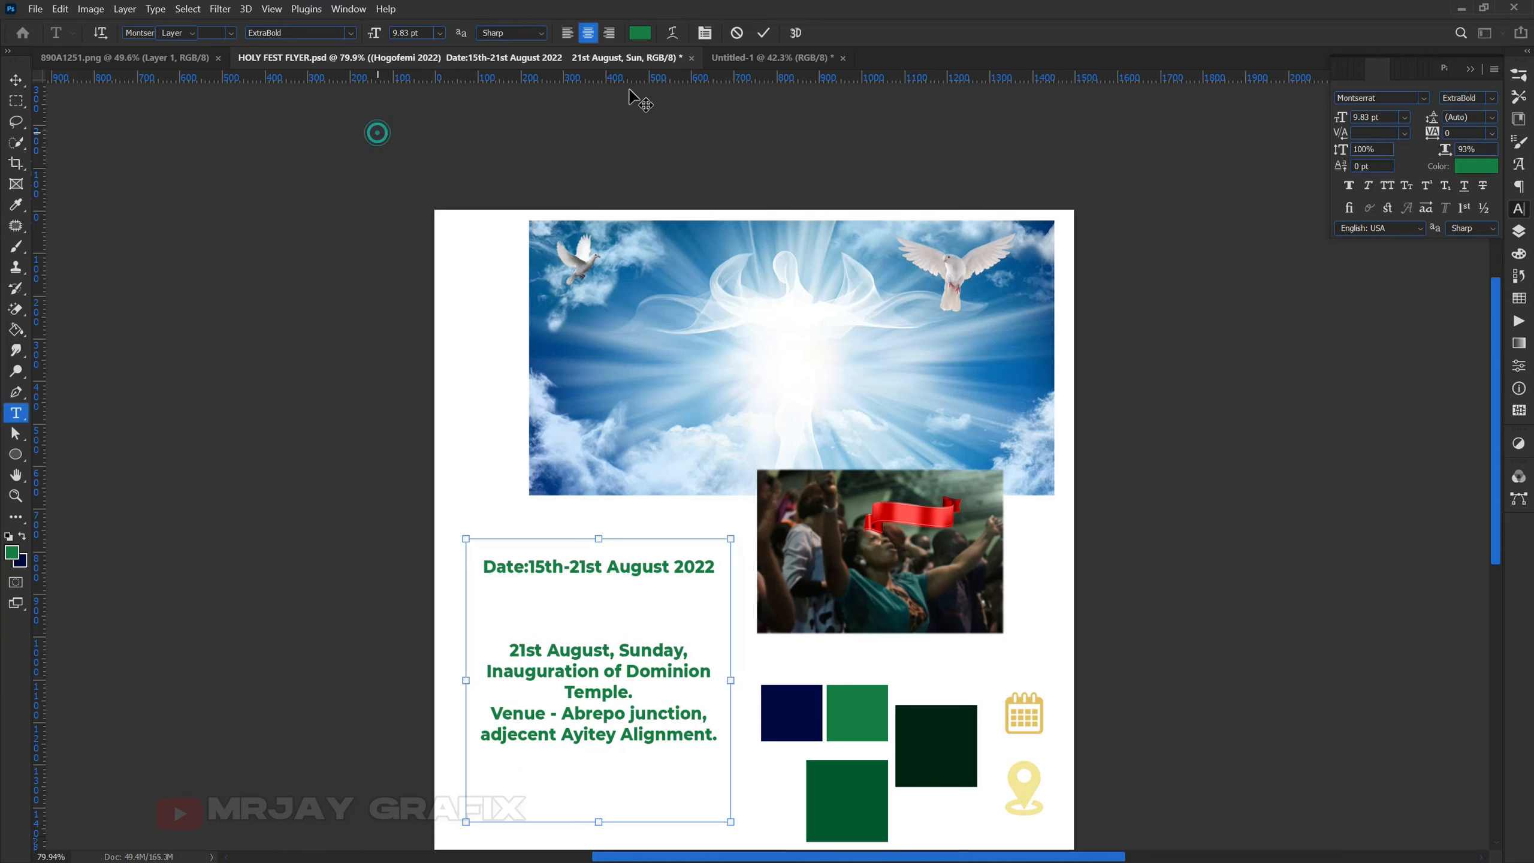
key(ctrl+Return)
key(v)
Back in the Untitled-1 flyer, duplicate the "Enlarged my coast" theme text and place the copy below the original.
click(733, 58)
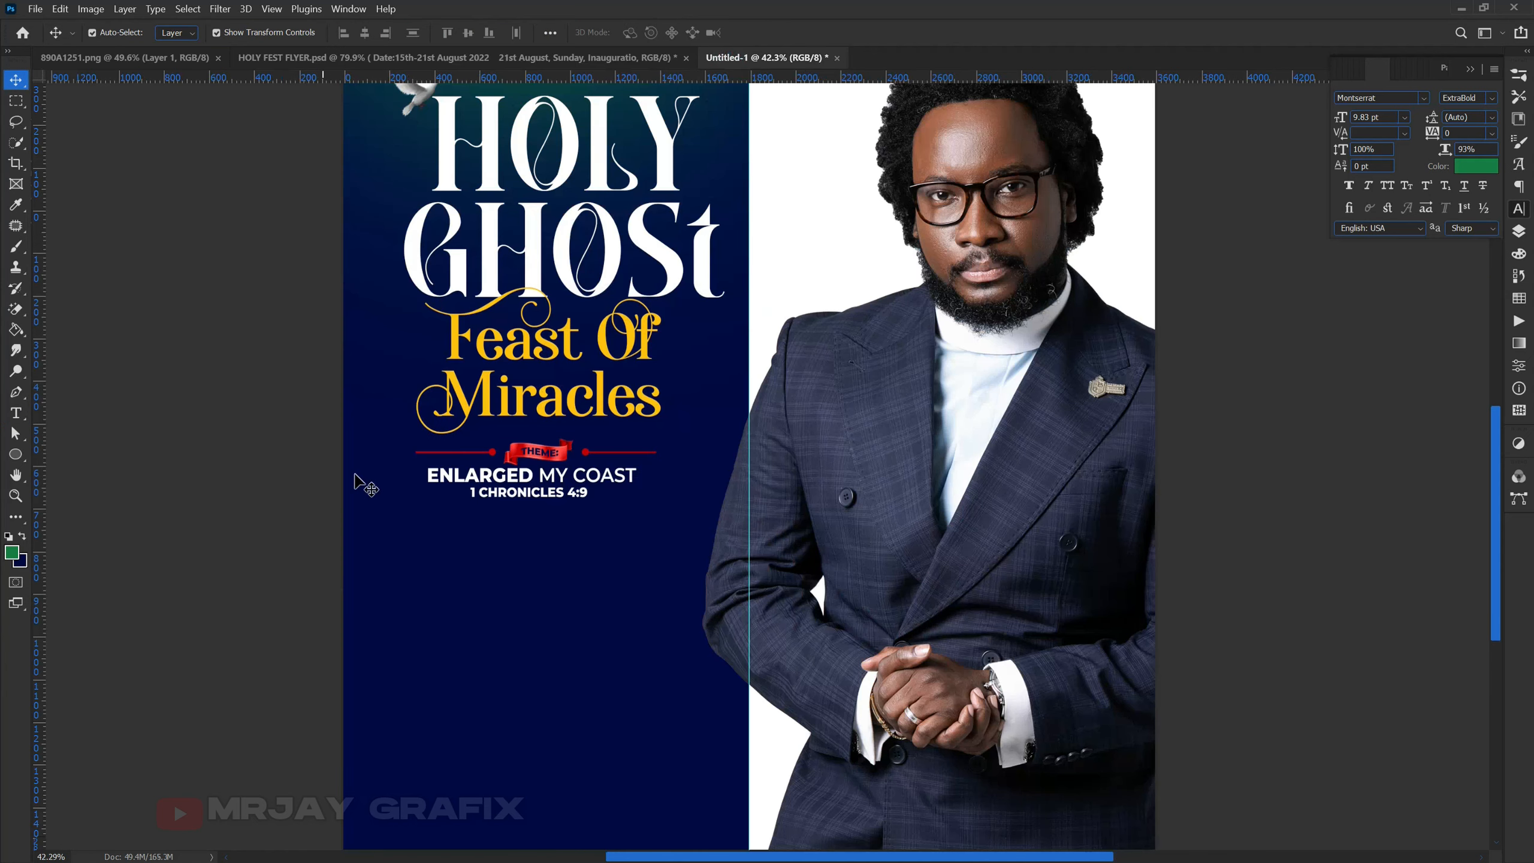
click(470, 482)
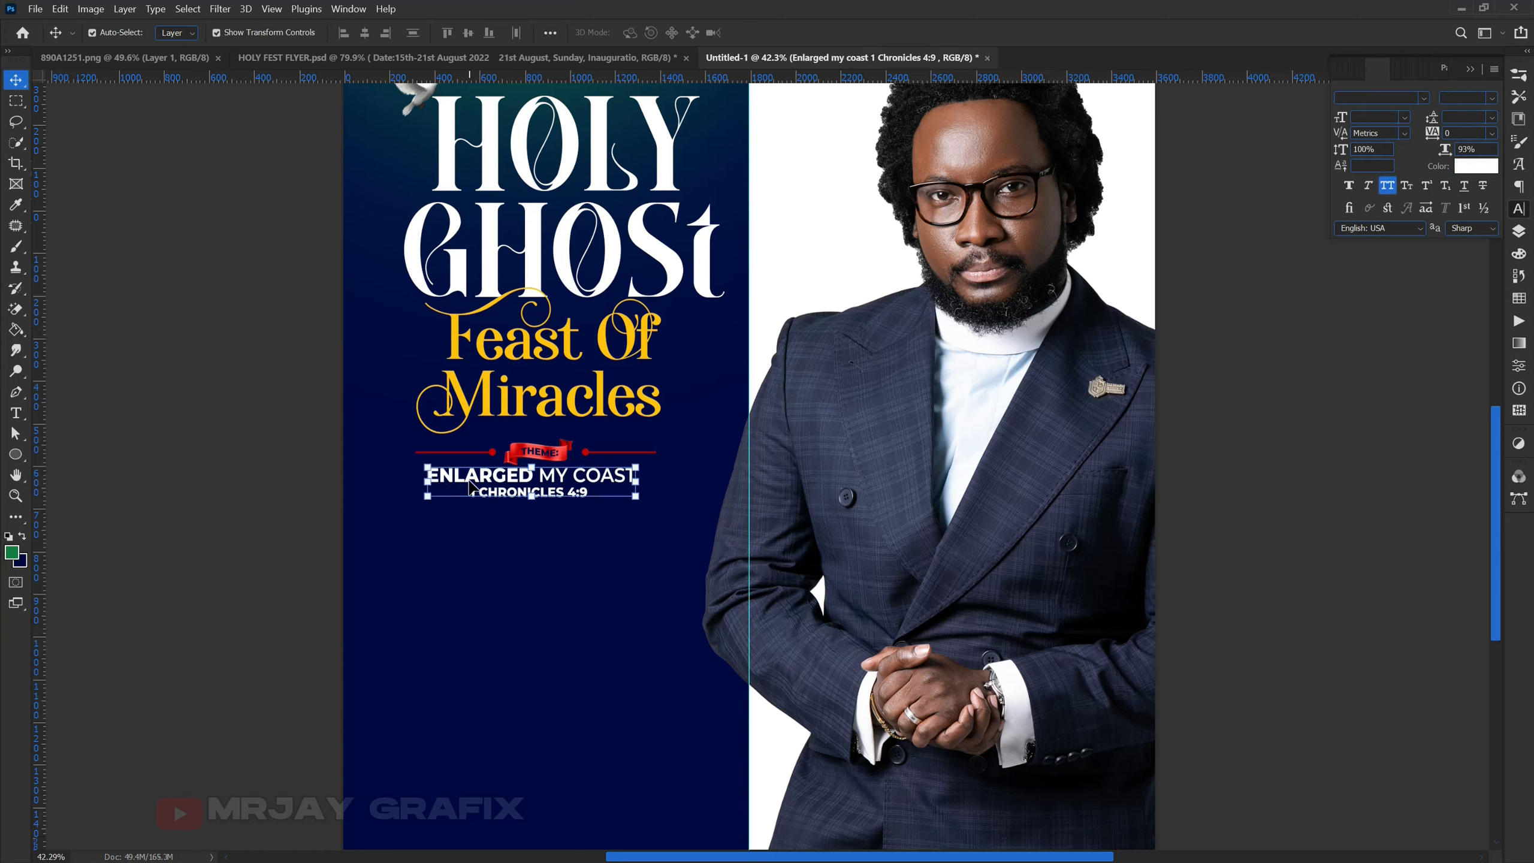
drag(459, 481, 462, 556)
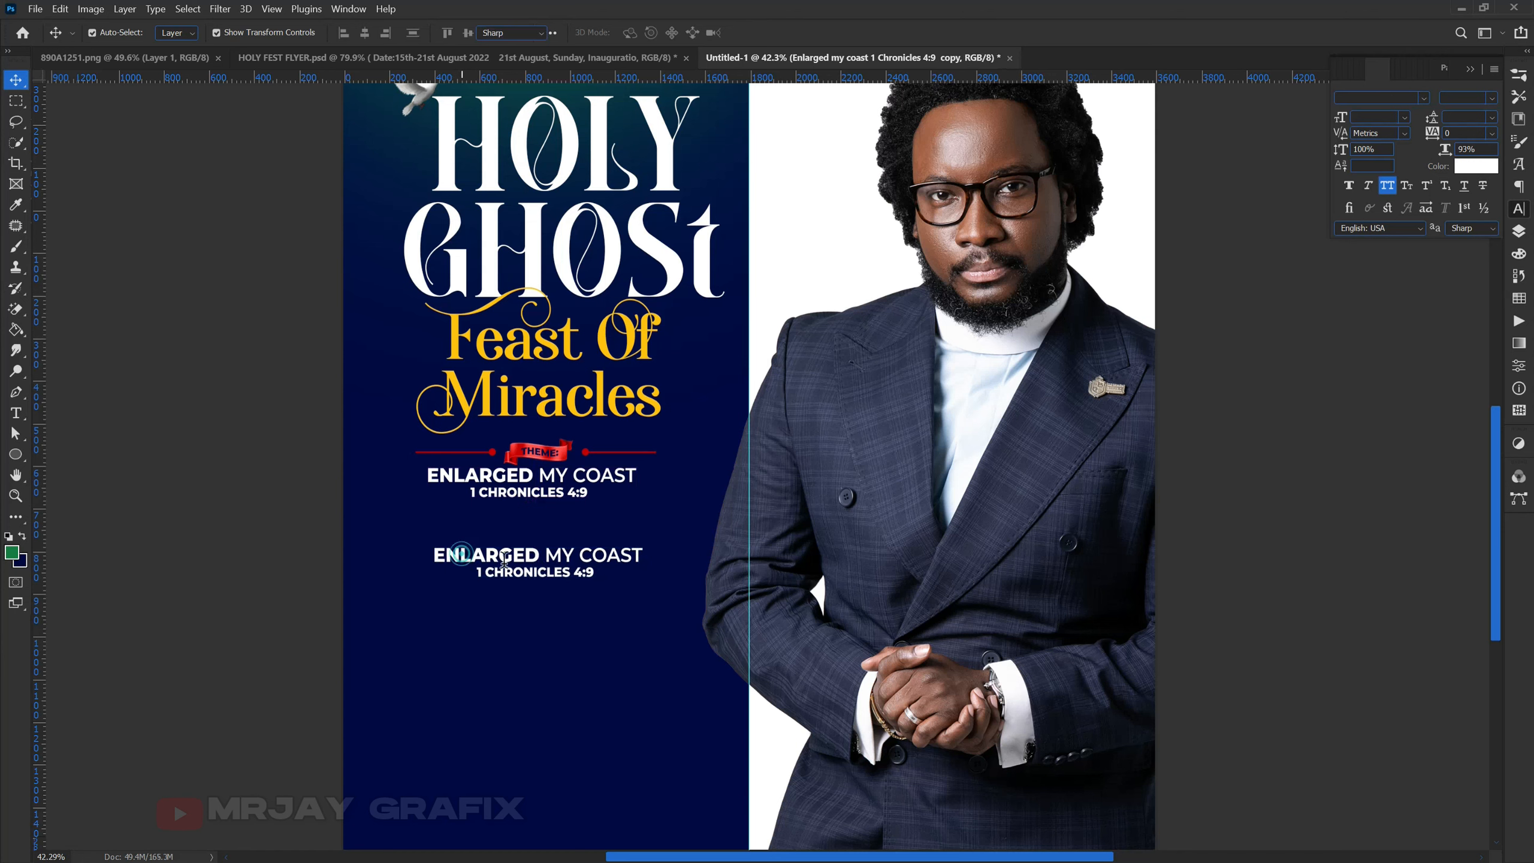
Replace all the text of the duplicated theme layer with the copied "(Hogofemi 2022)".
double_click(504, 557)
click(583, 574)
drag(602, 571, 436, 584)
key(BackSpace)
key(BackSpace)
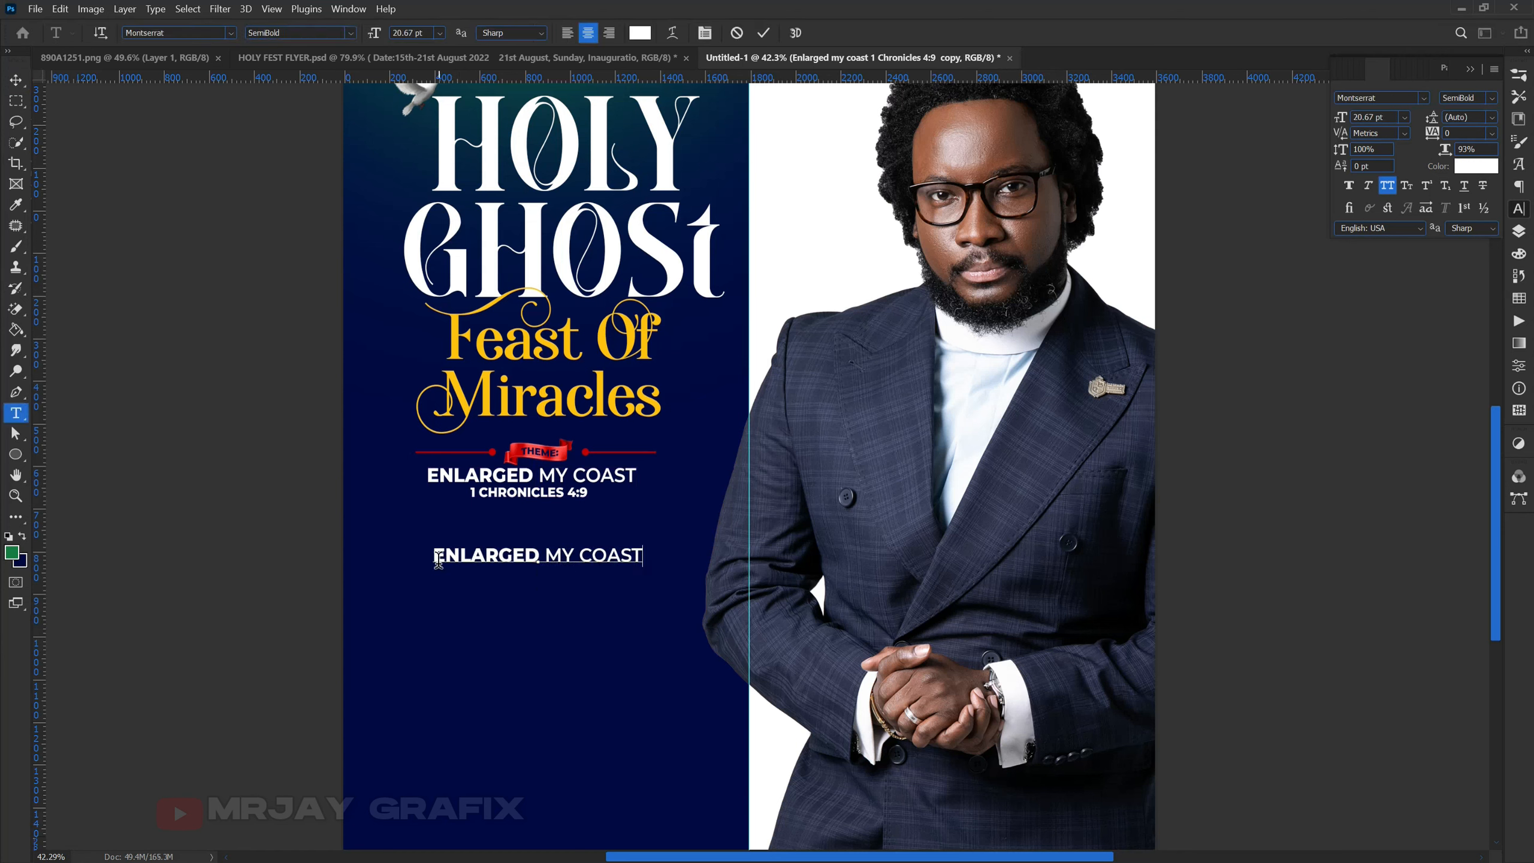
drag(435, 555, 661, 544)
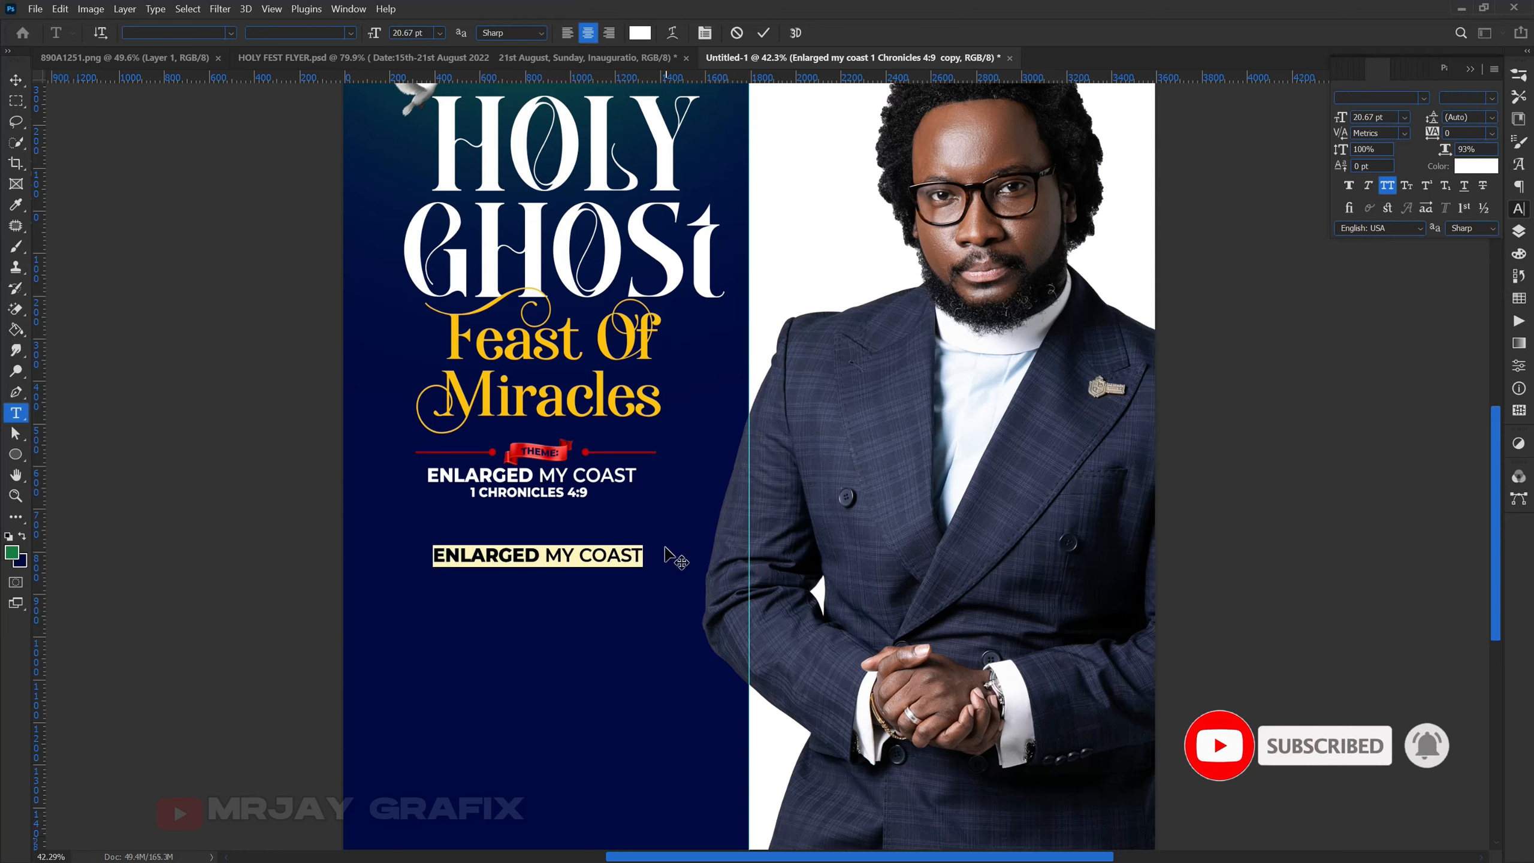
key(ctrl+v)
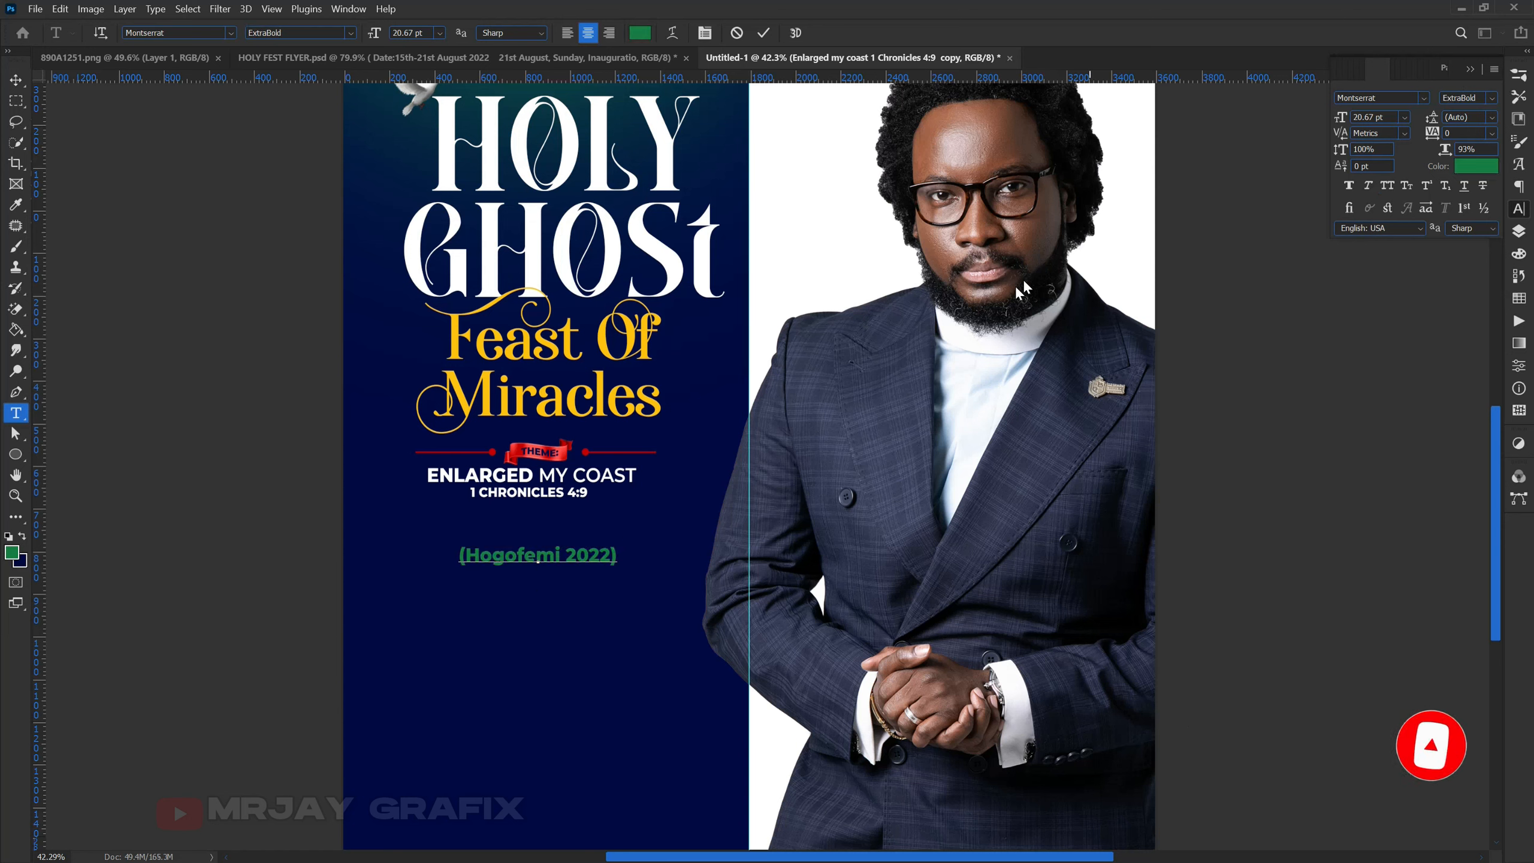
click(224, 214)
key(v)
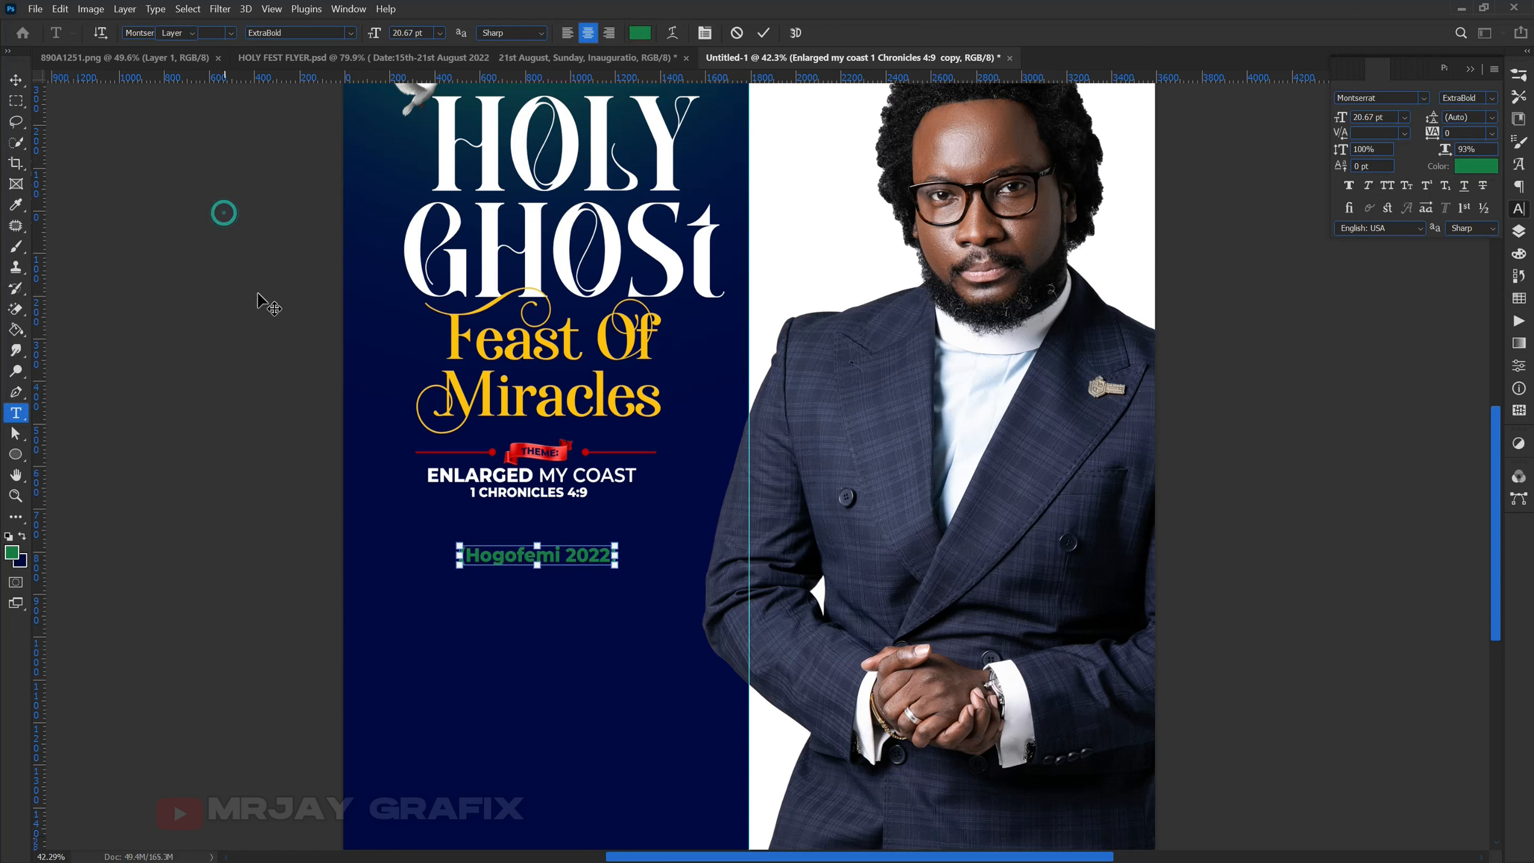
Move "(Hogofemi 2022)" to the right of "Feast Of Miracles", and scale that title down and shift it left.
click(206, 400)
drag(503, 559, 701, 344)
drag(586, 402, 584, 456)
key(Return)
drag(496, 380, 504, 380)
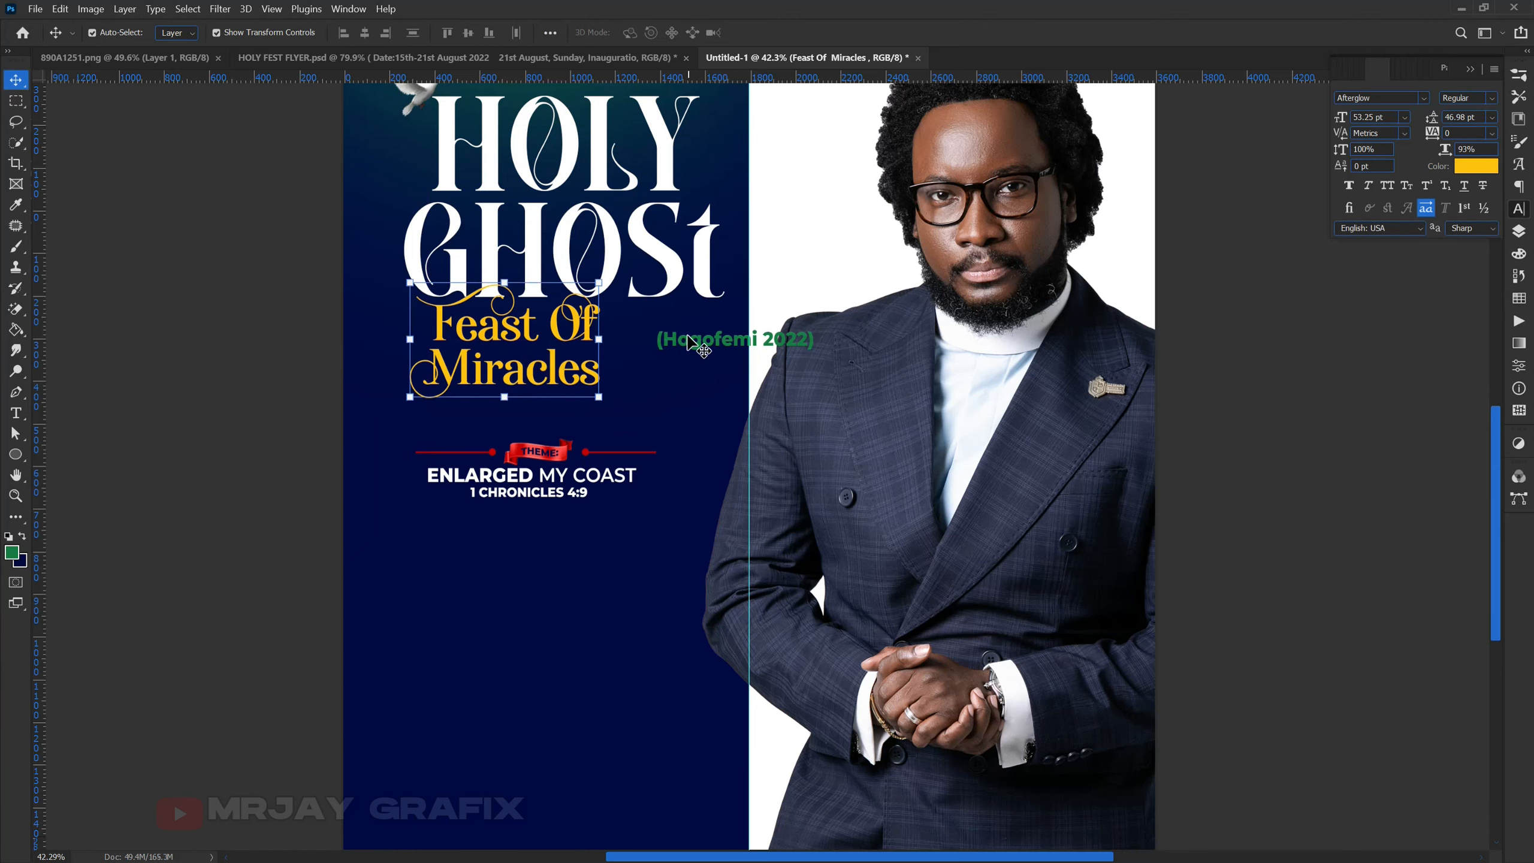
Break "(Hogofemi 2022)" into two lines before "2022" and place it just below and right of the "Feast Of Miracles" title.
scroll(688, 342, up, 3)
double_click(741, 340)
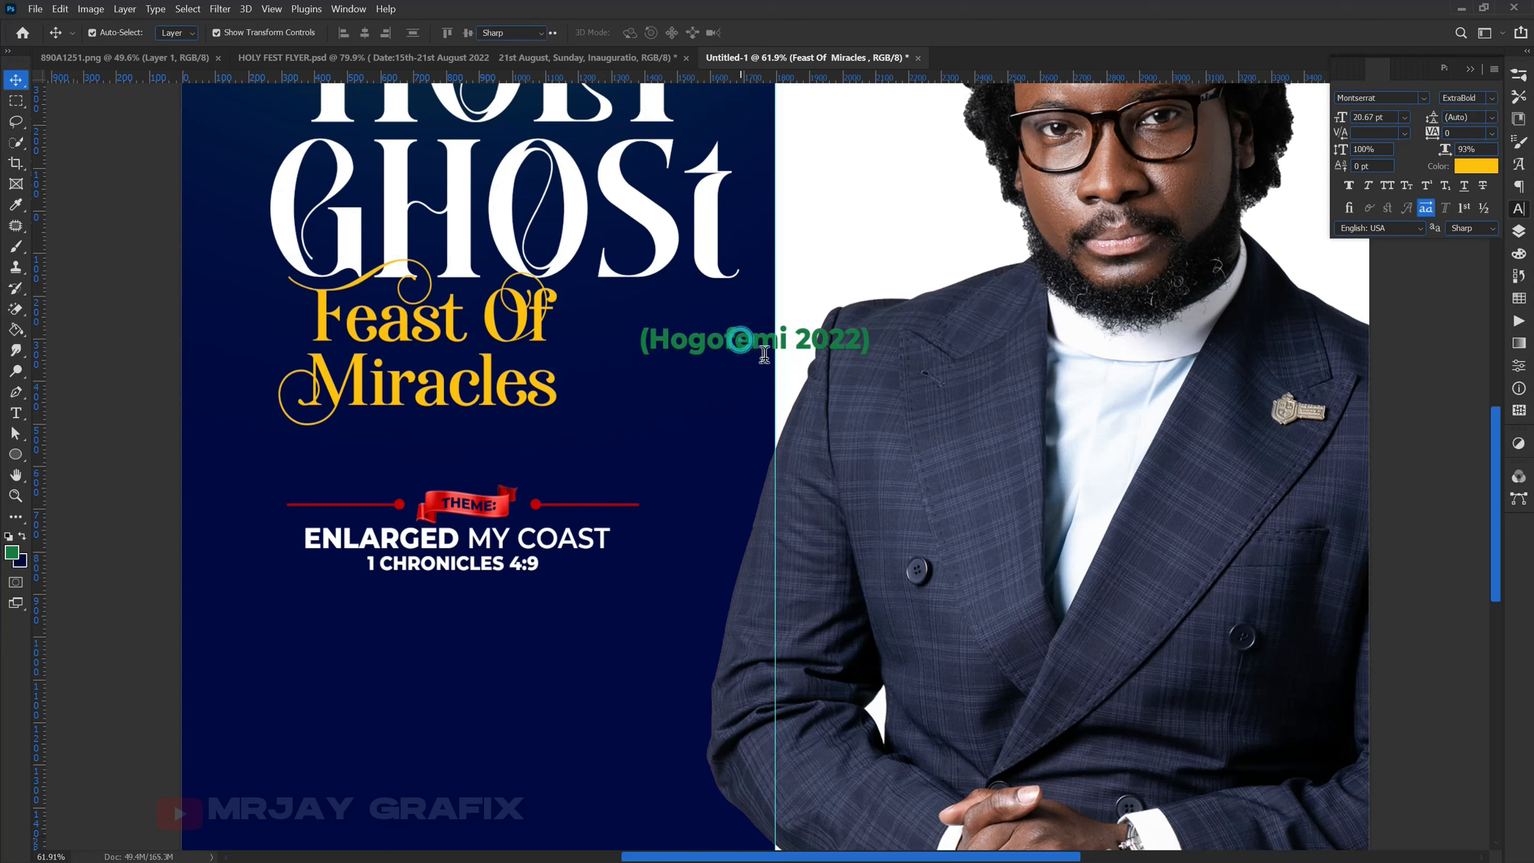
click(777, 353)
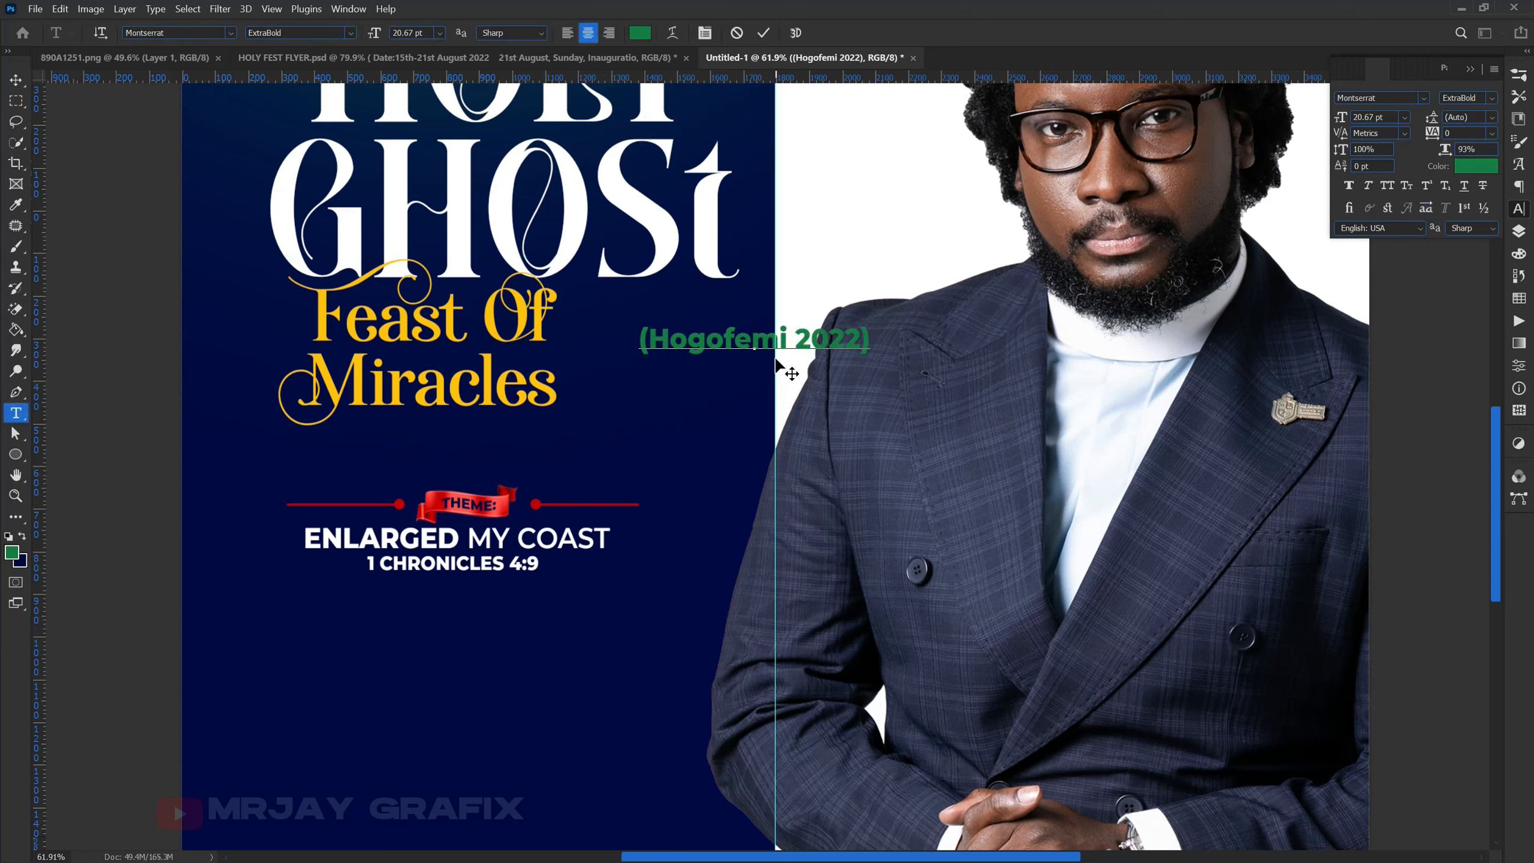
key(Return)
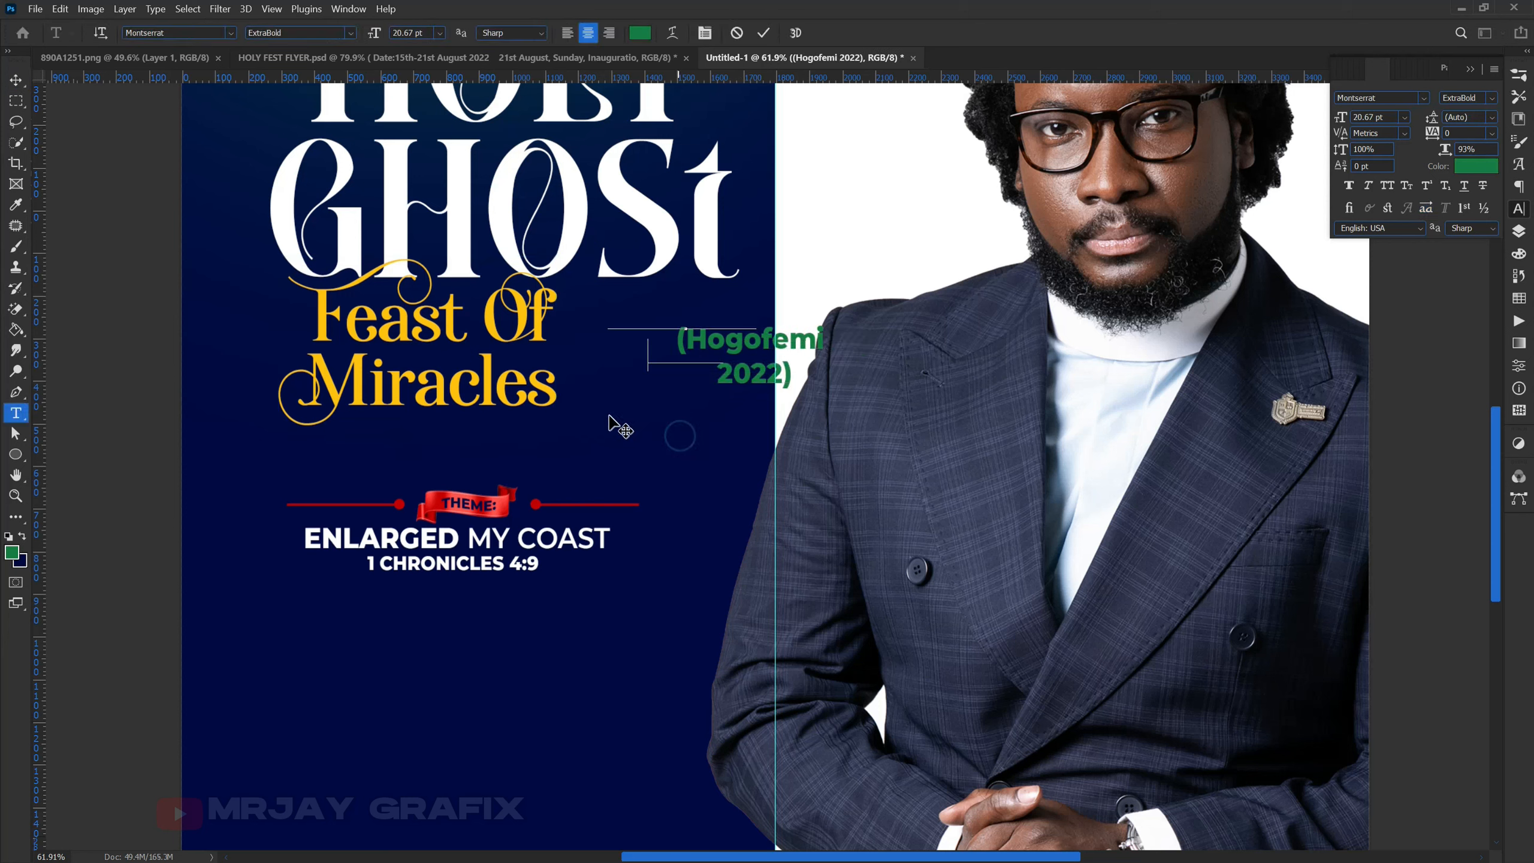
drag(609, 417, 589, 419)
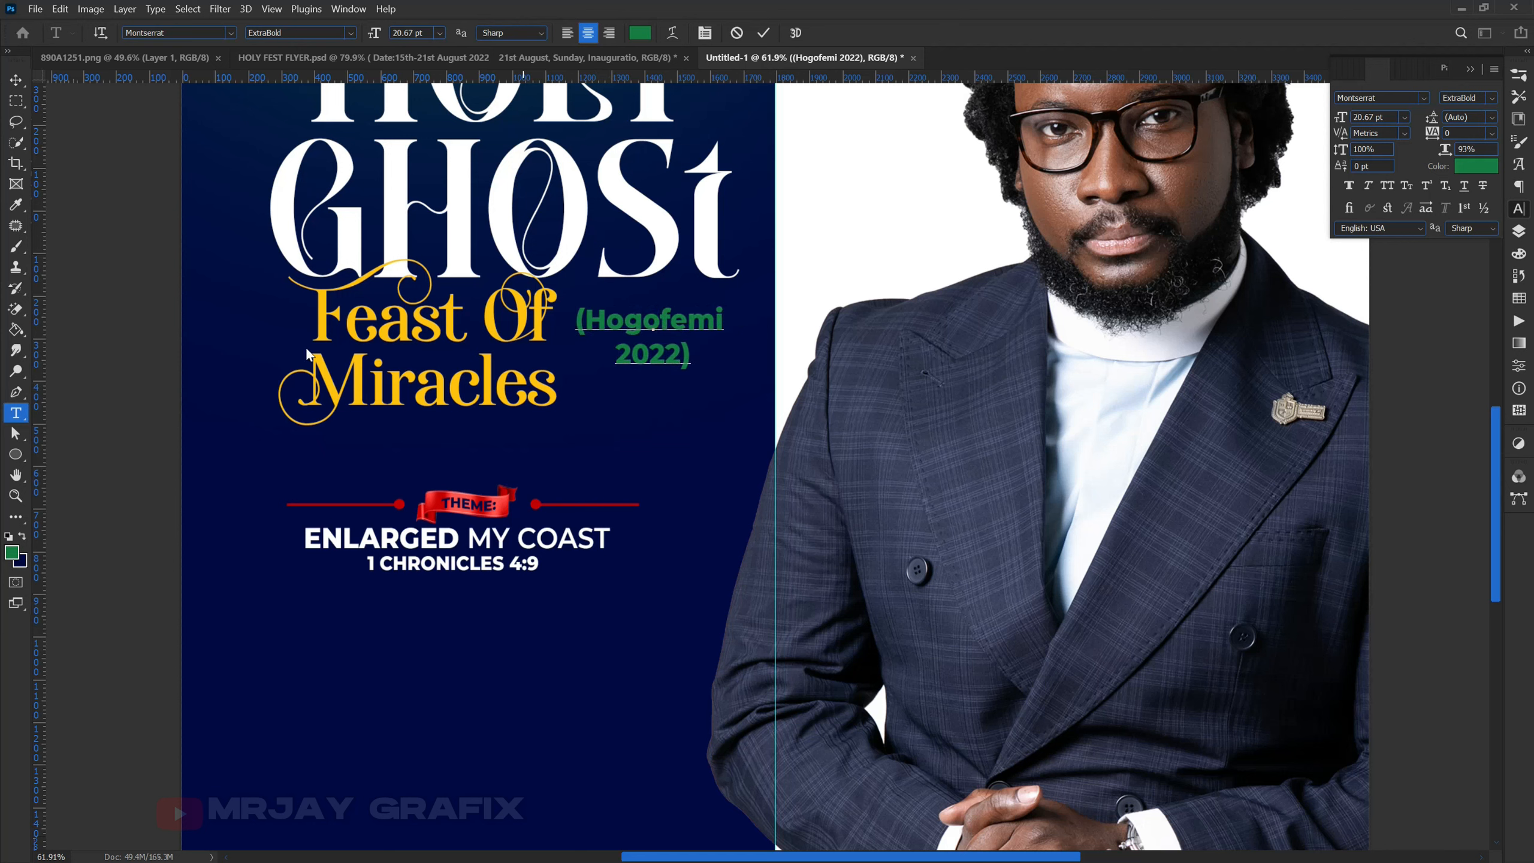
click(16, 81)
click(125, 367)
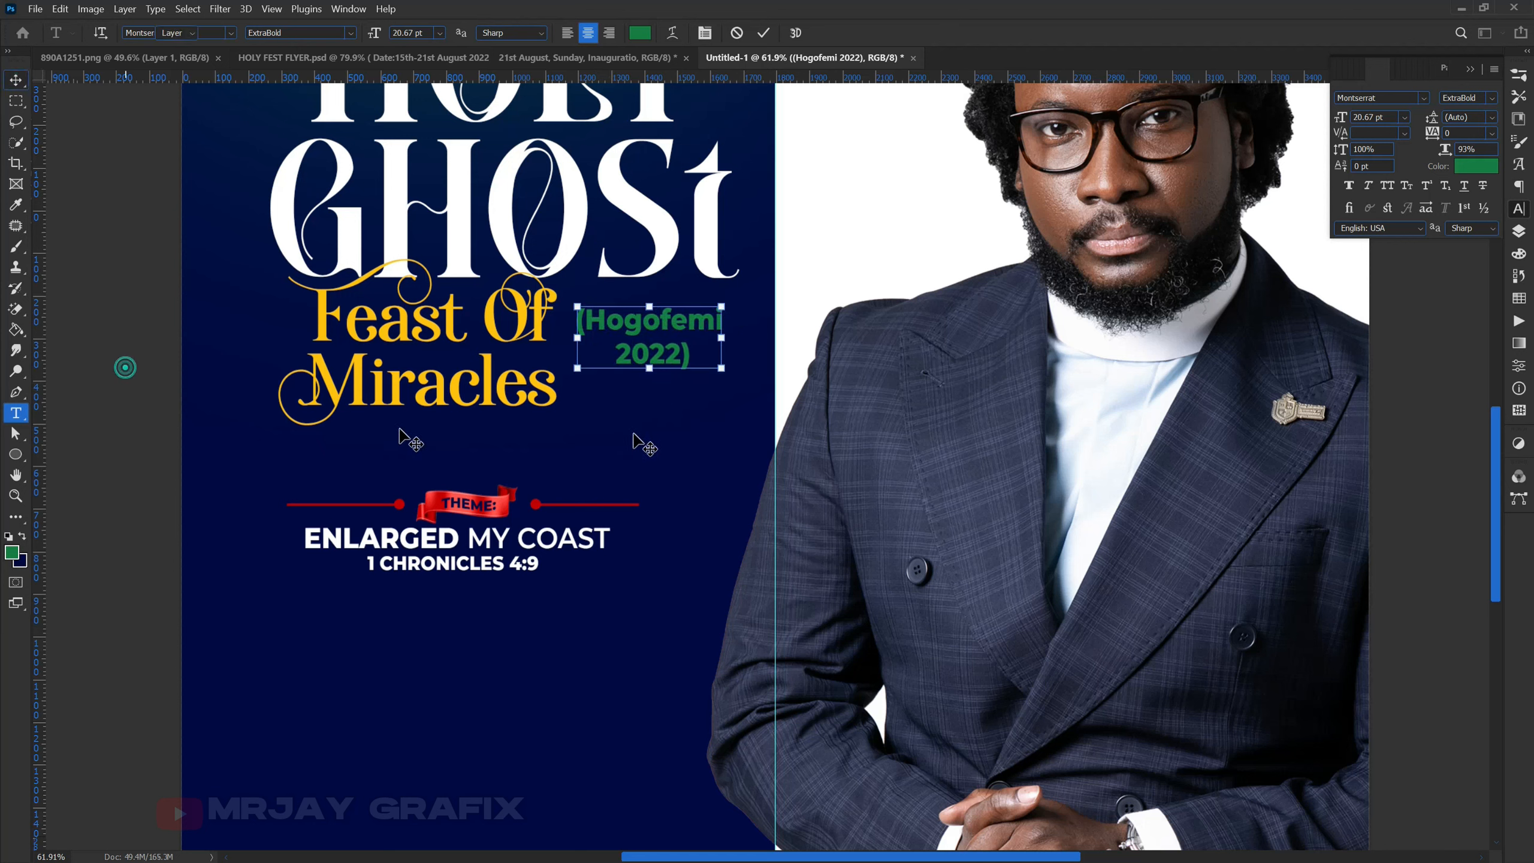
drag(628, 361, 640, 480)
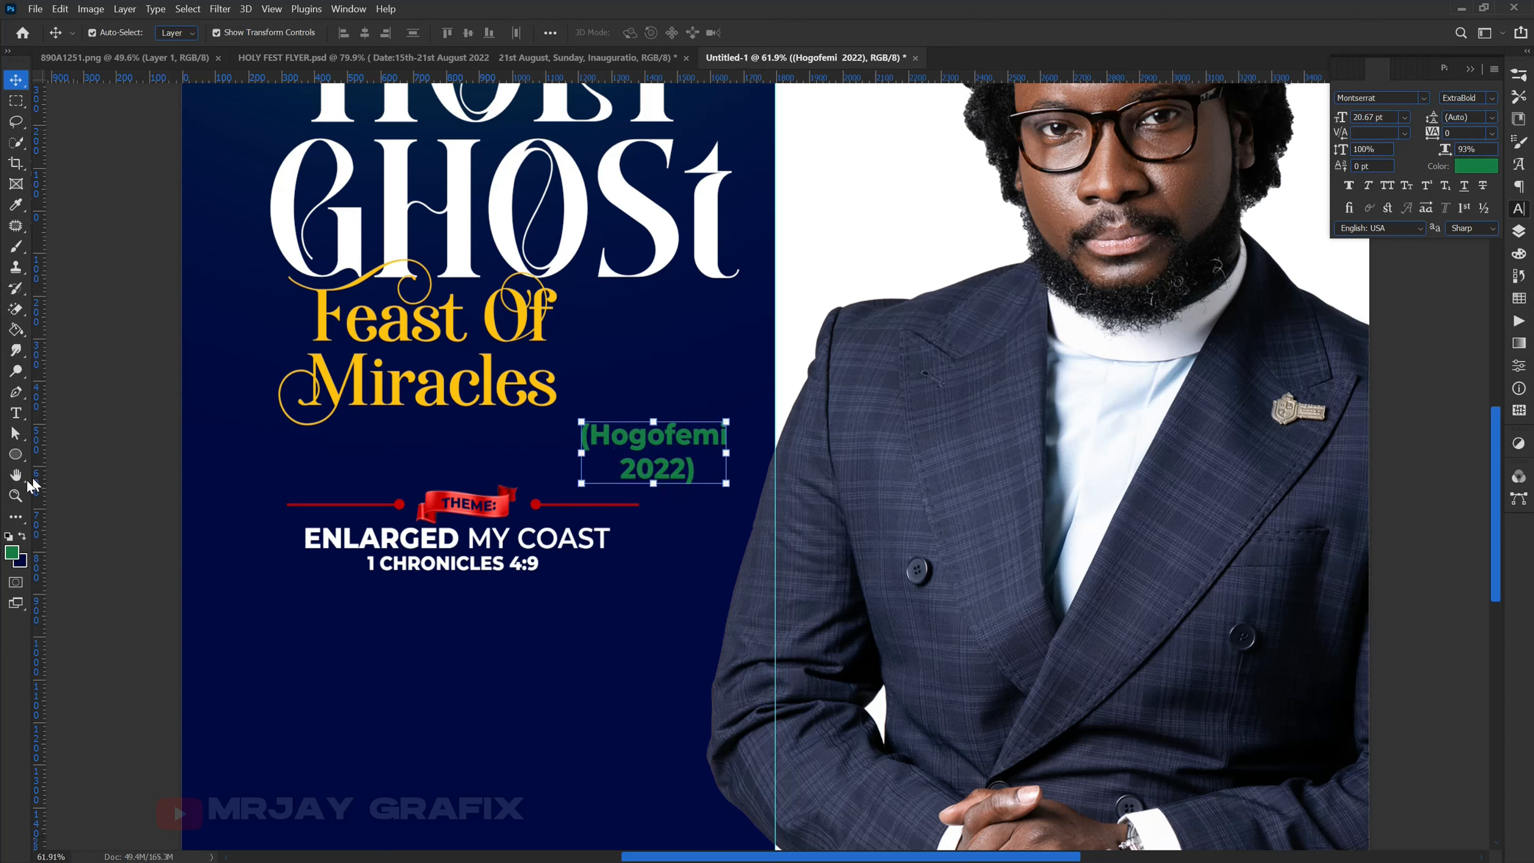
Draw a filled circle right of "Feast Of Miracles" and scale it to about 389 px across, just above "(Hogofemi 2022)".
click(13, 454)
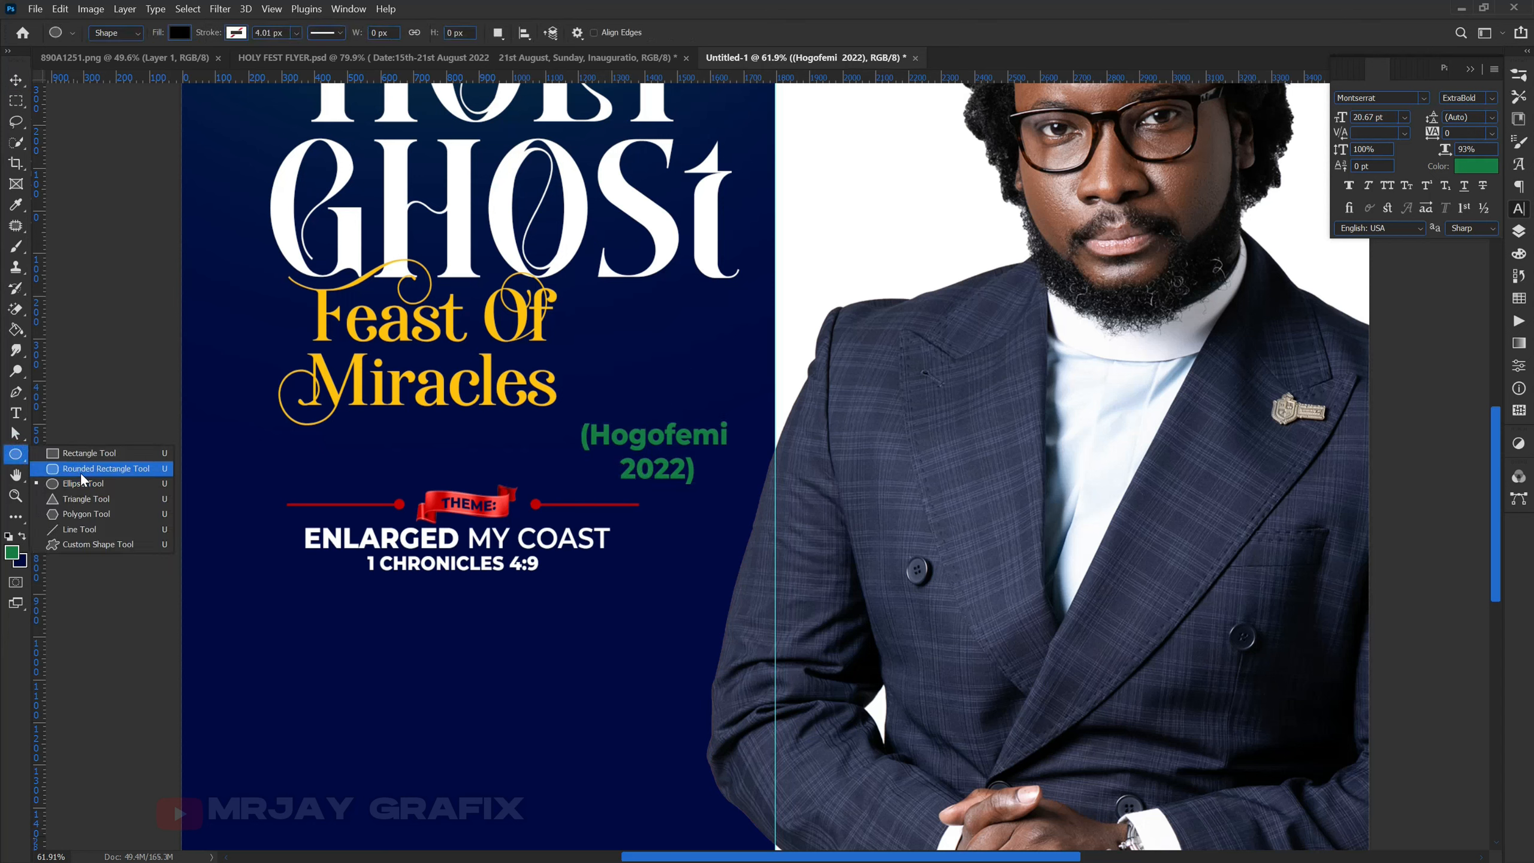
click(77, 485)
drag(563, 296, 703, 436)
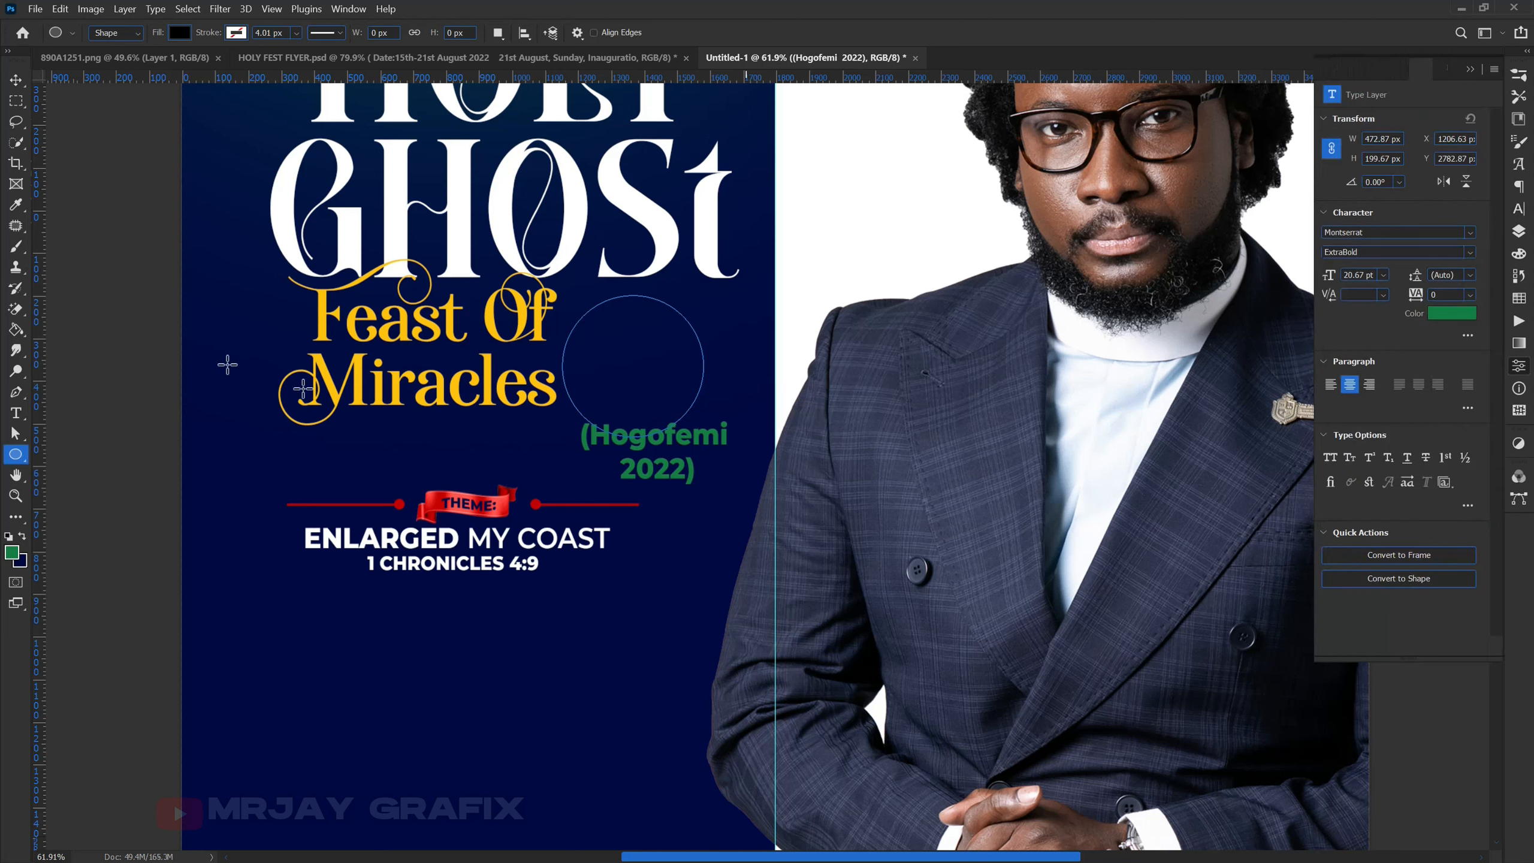
click(15, 82)
drag(591, 375, 609, 363)
drag(654, 430, 656, 418)
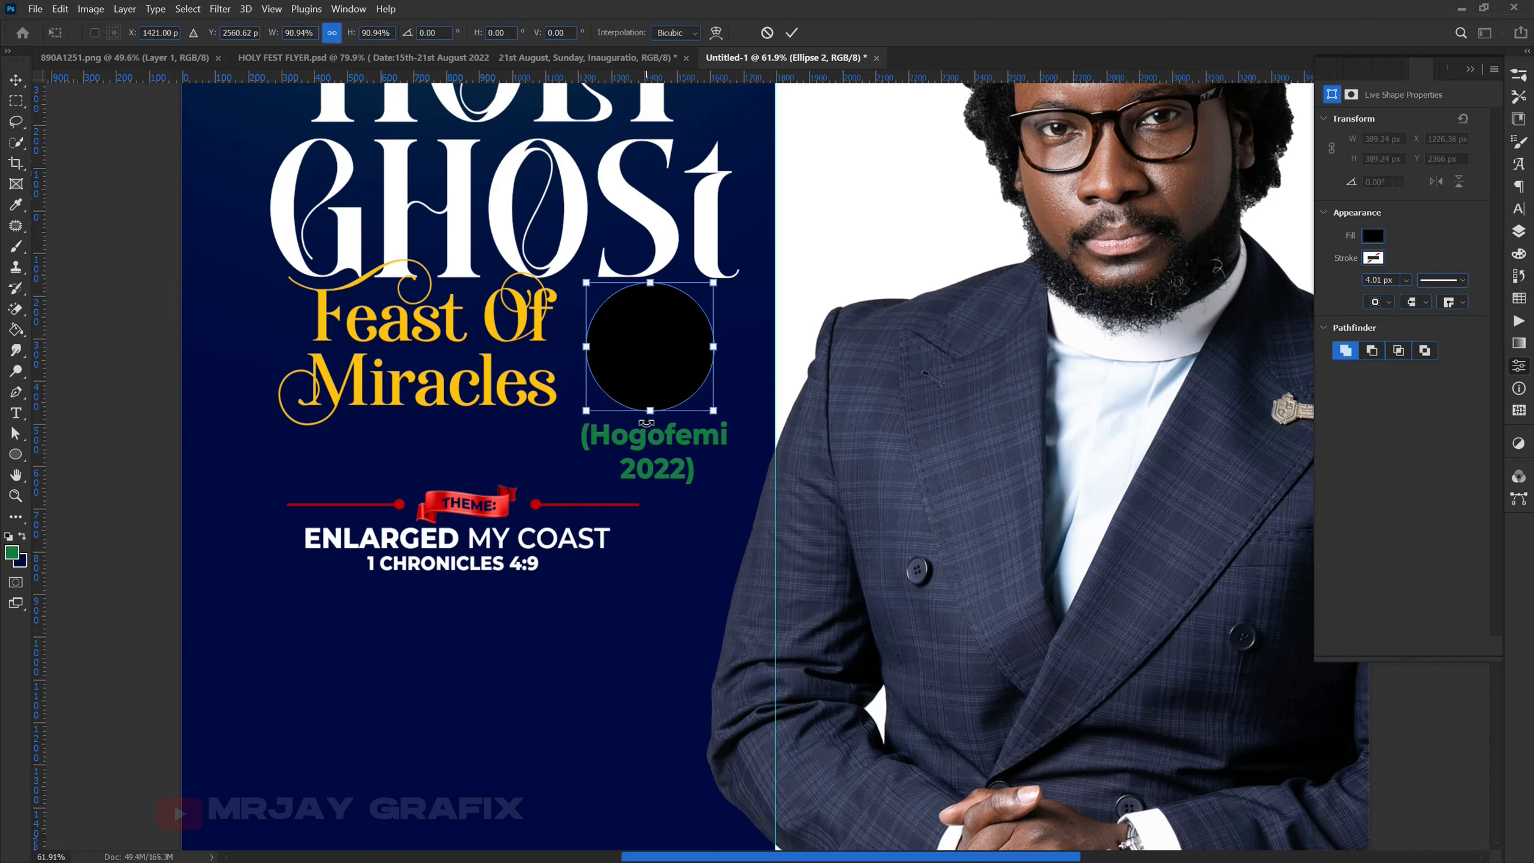
key(Return)
Fill the new circle with the yellow sampled from the "Feast Of Miracles" title, ffc105.
click(1519, 231)
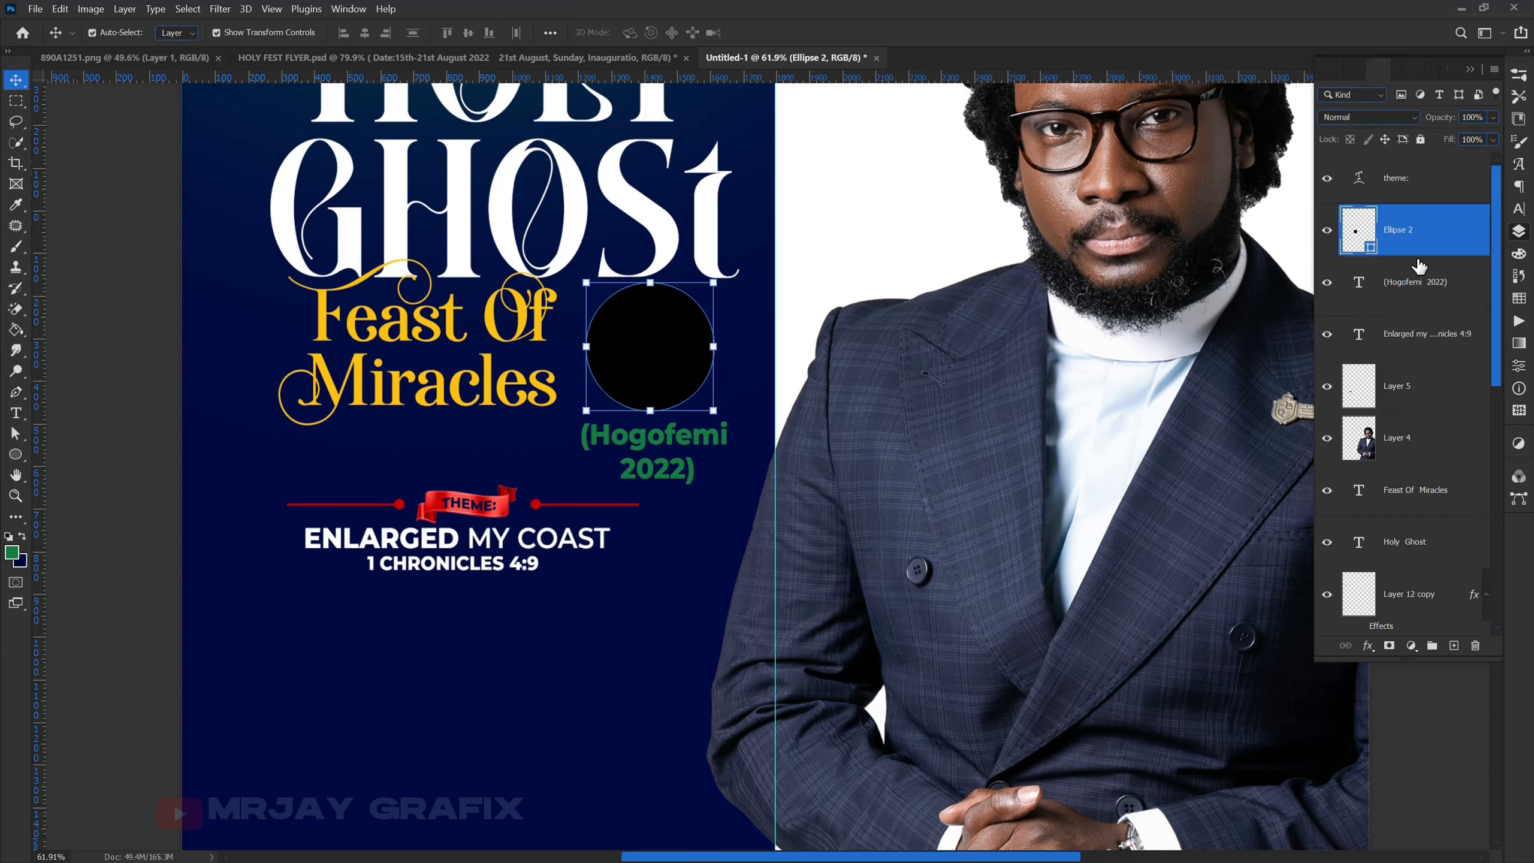
double_click(1369, 251)
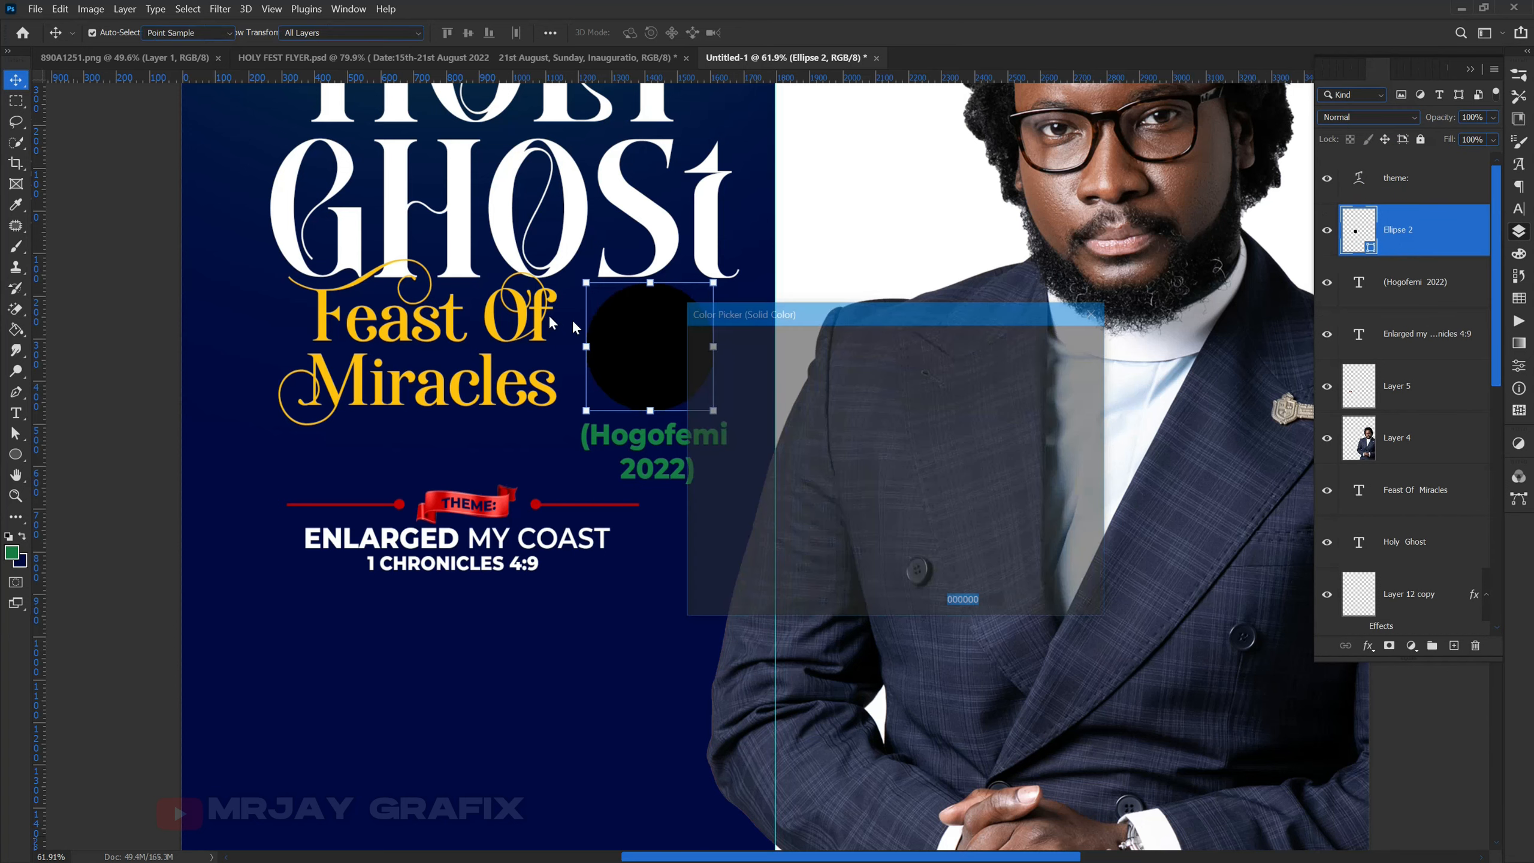
click(483, 317)
click(1053, 342)
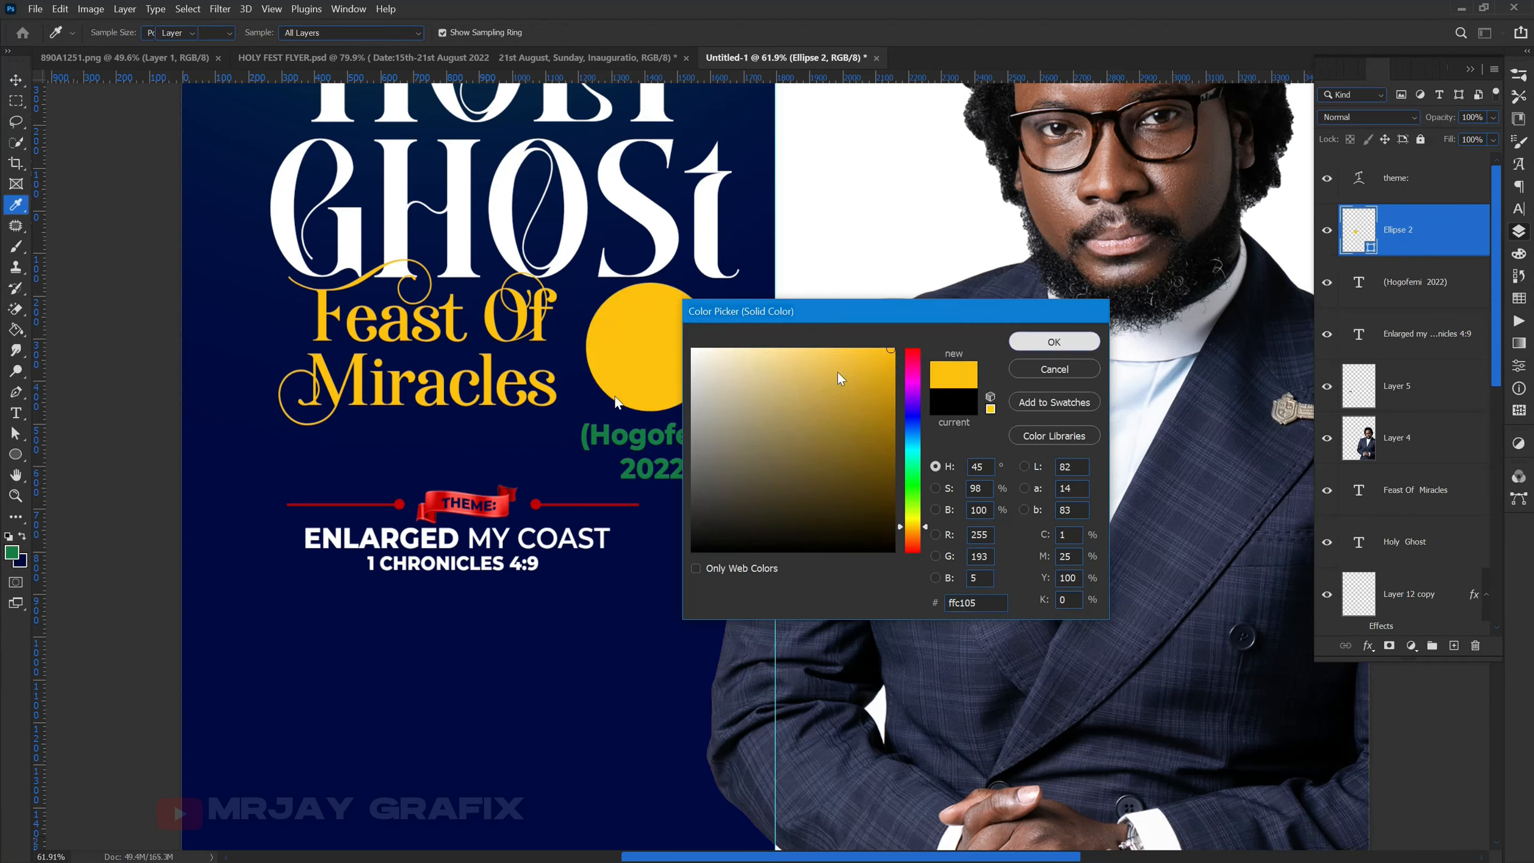
Scale the yellow circle down to about 88% around its centre.
click(623, 372)
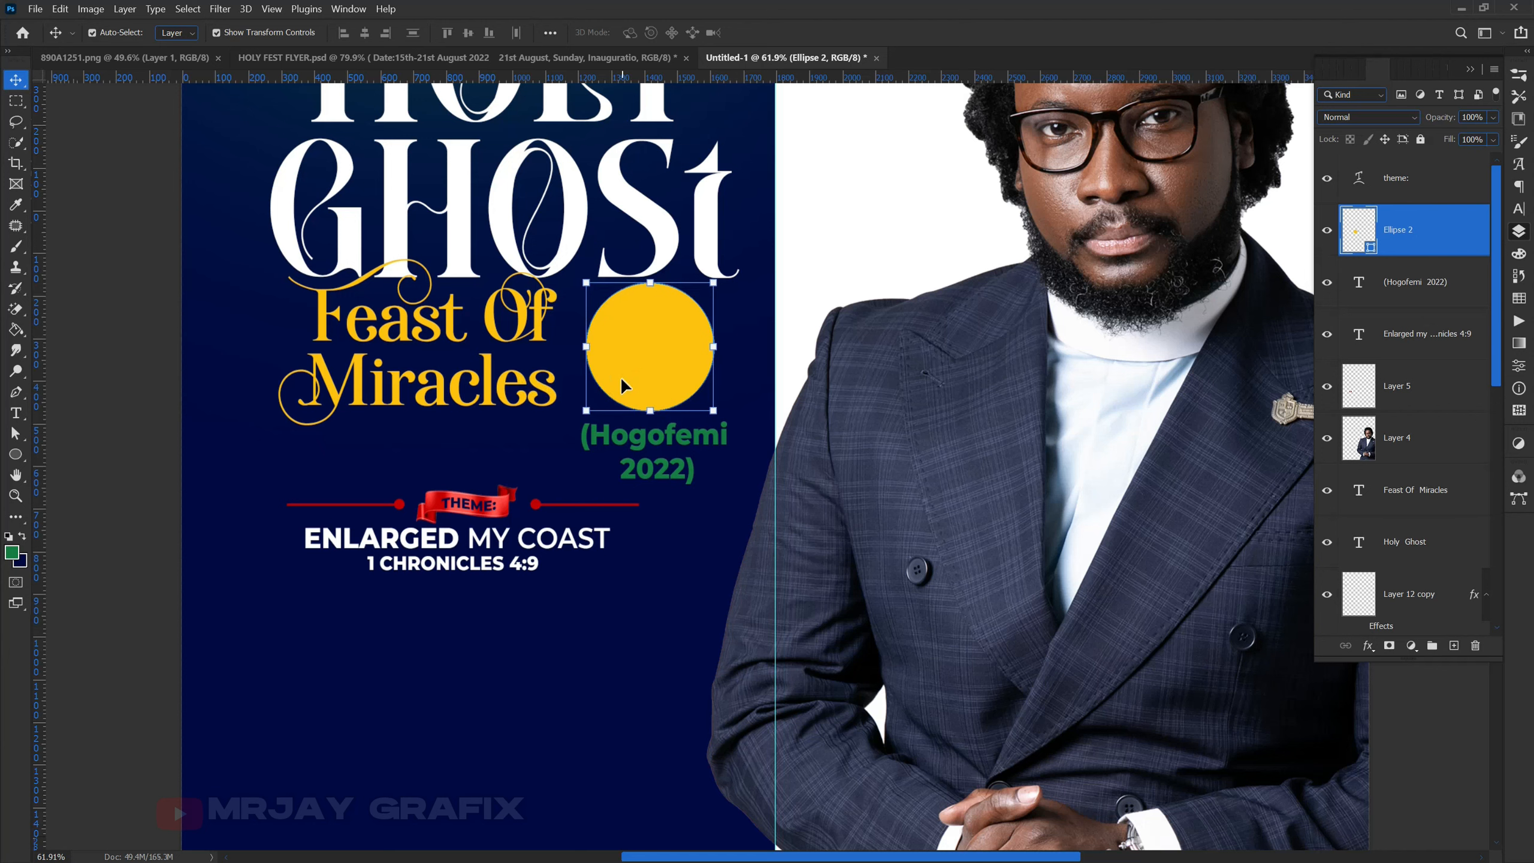
click(582, 284)
drag(582, 284, 590, 292)
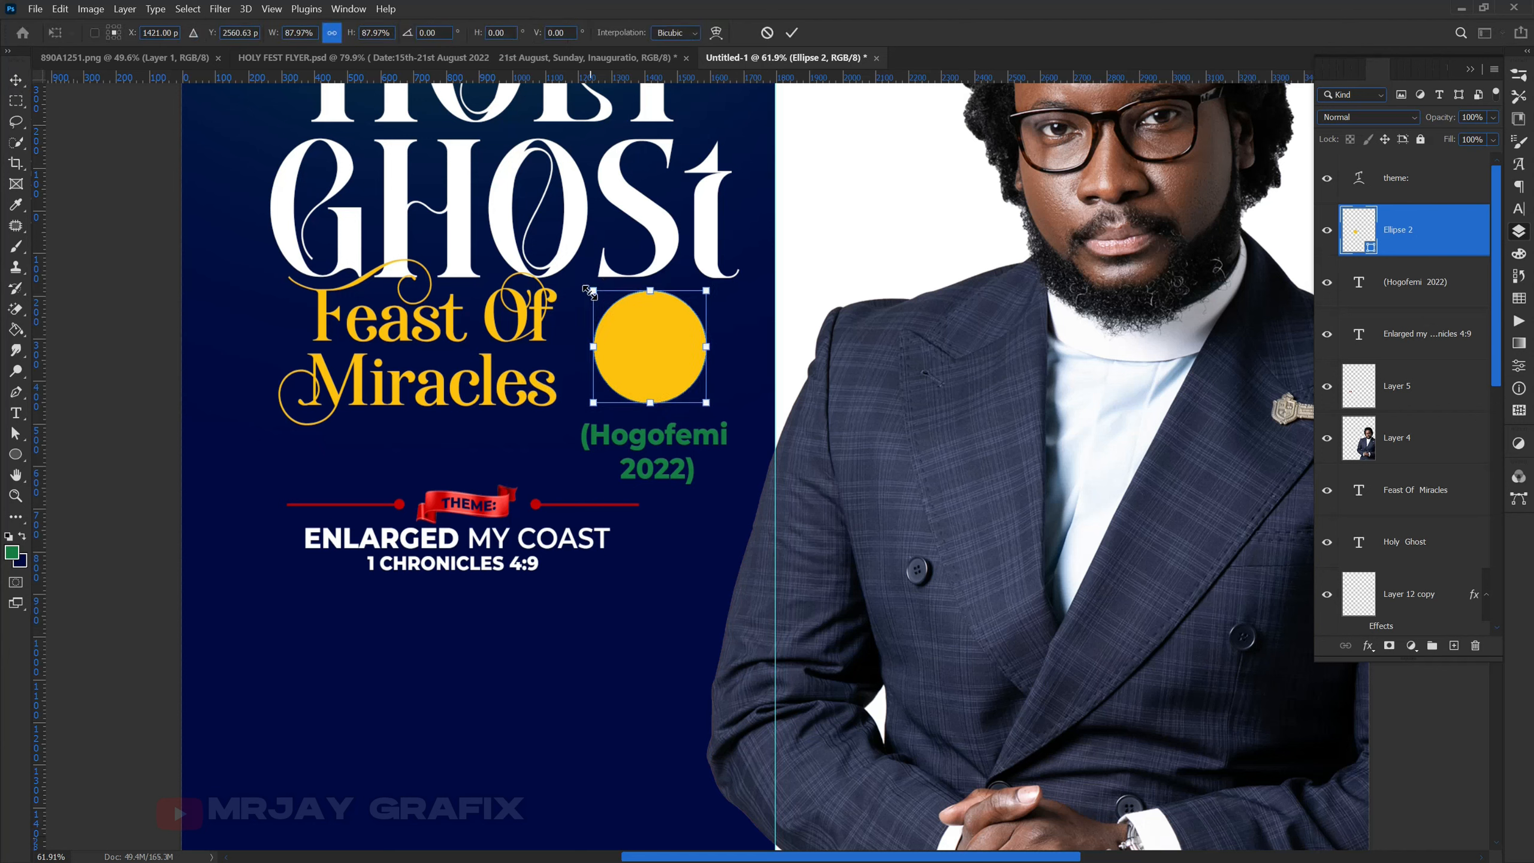
key(Return)
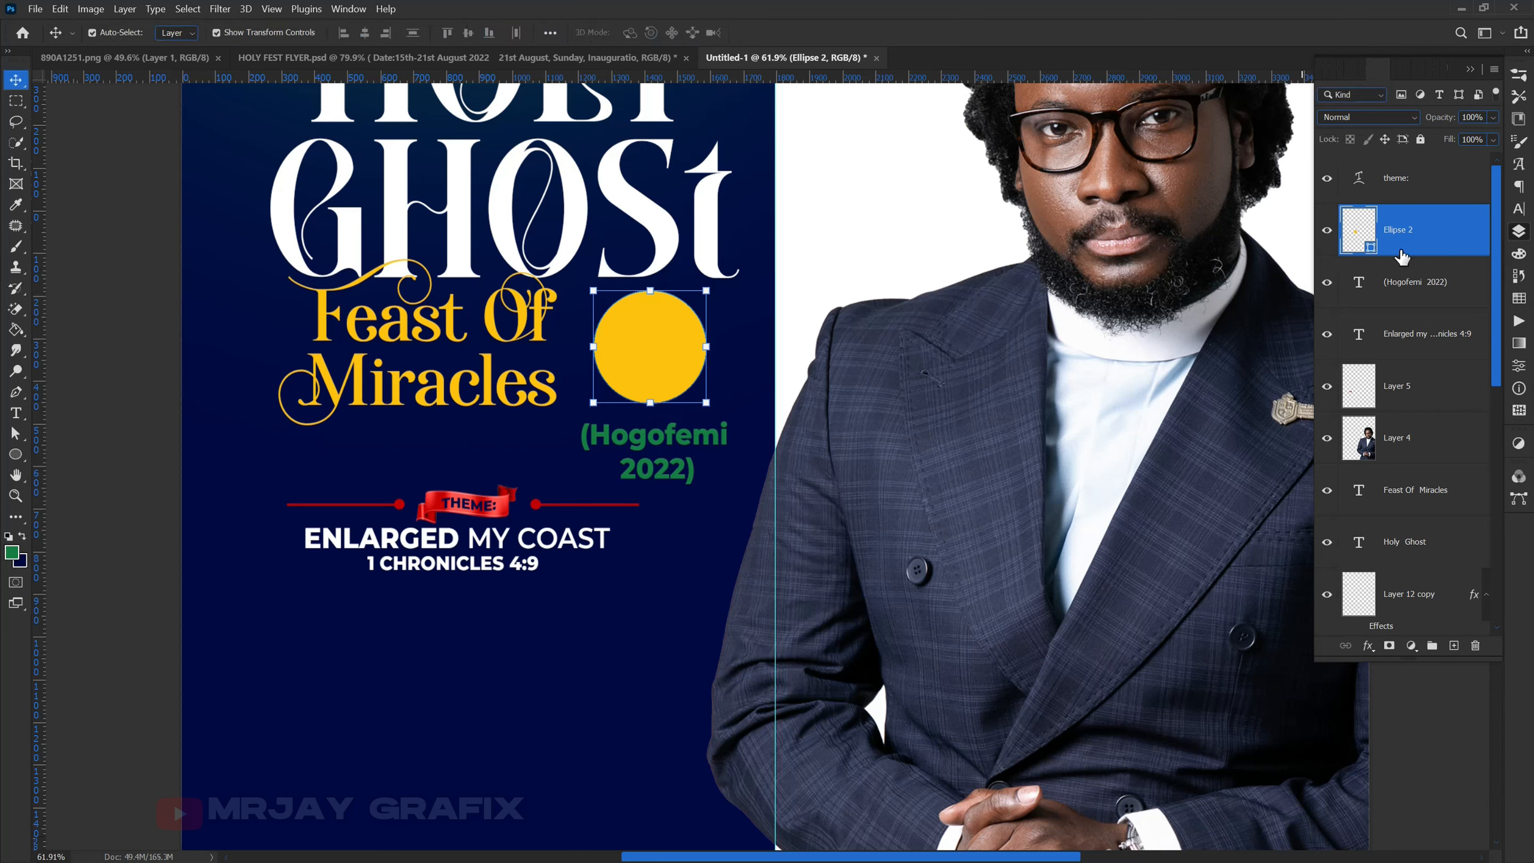
Send the yellow circle behind the "(Hogofemi 2022)" text and move the text up onto the circle.
key(ctrl+bracketleft)
key(ctrl+bracketleft)
drag(664, 478, 647, 369)
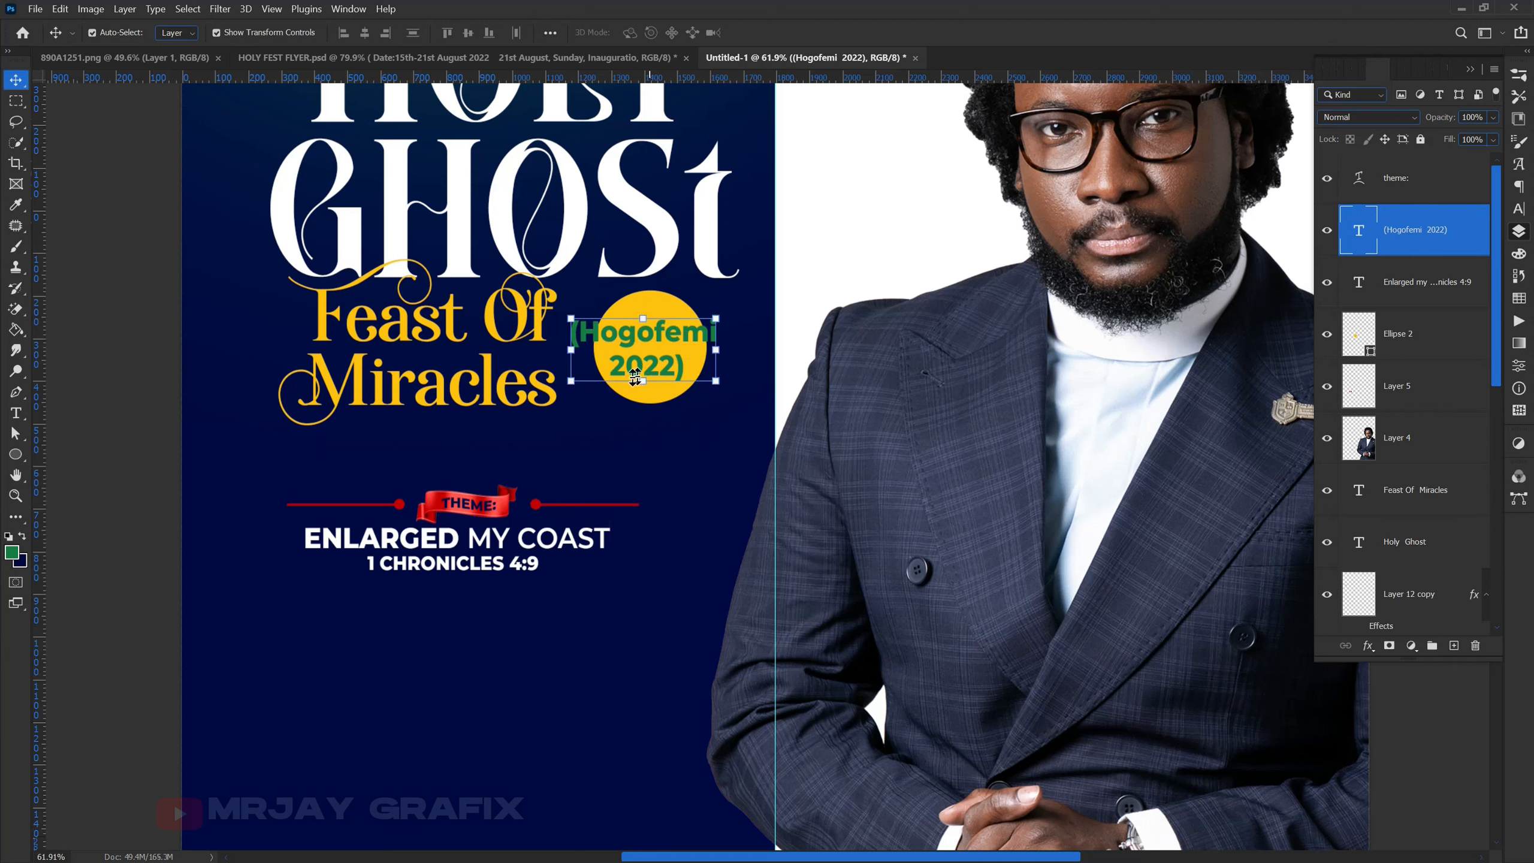
Scale the "(Hogofemi 2022)" text down to about 68% and centre it within the yellow circle.
click(715, 349)
drag(722, 349, 665, 364)
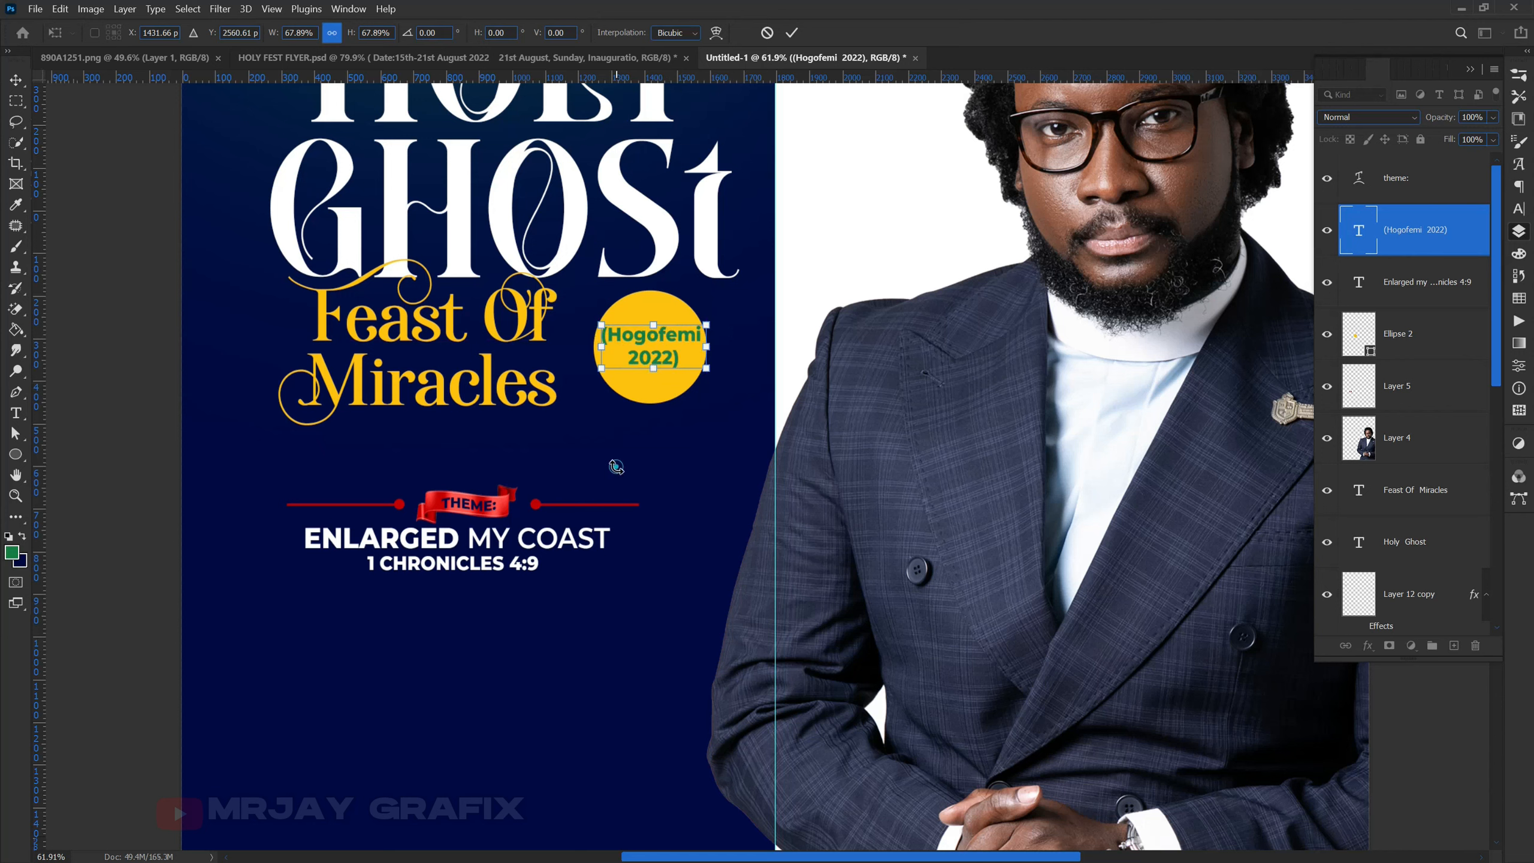
click(21, 471)
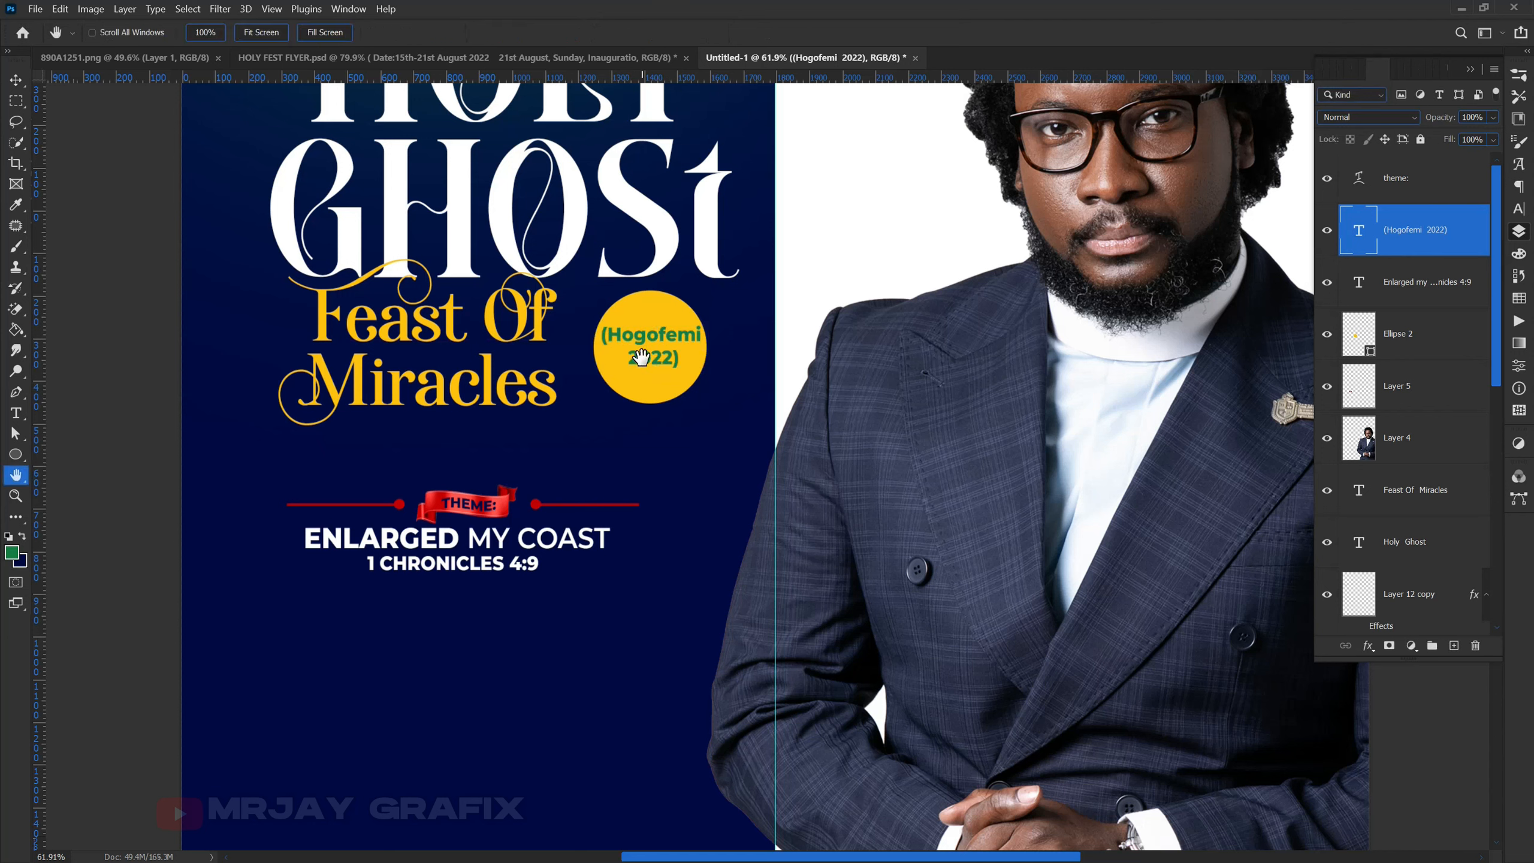
click(14, 80)
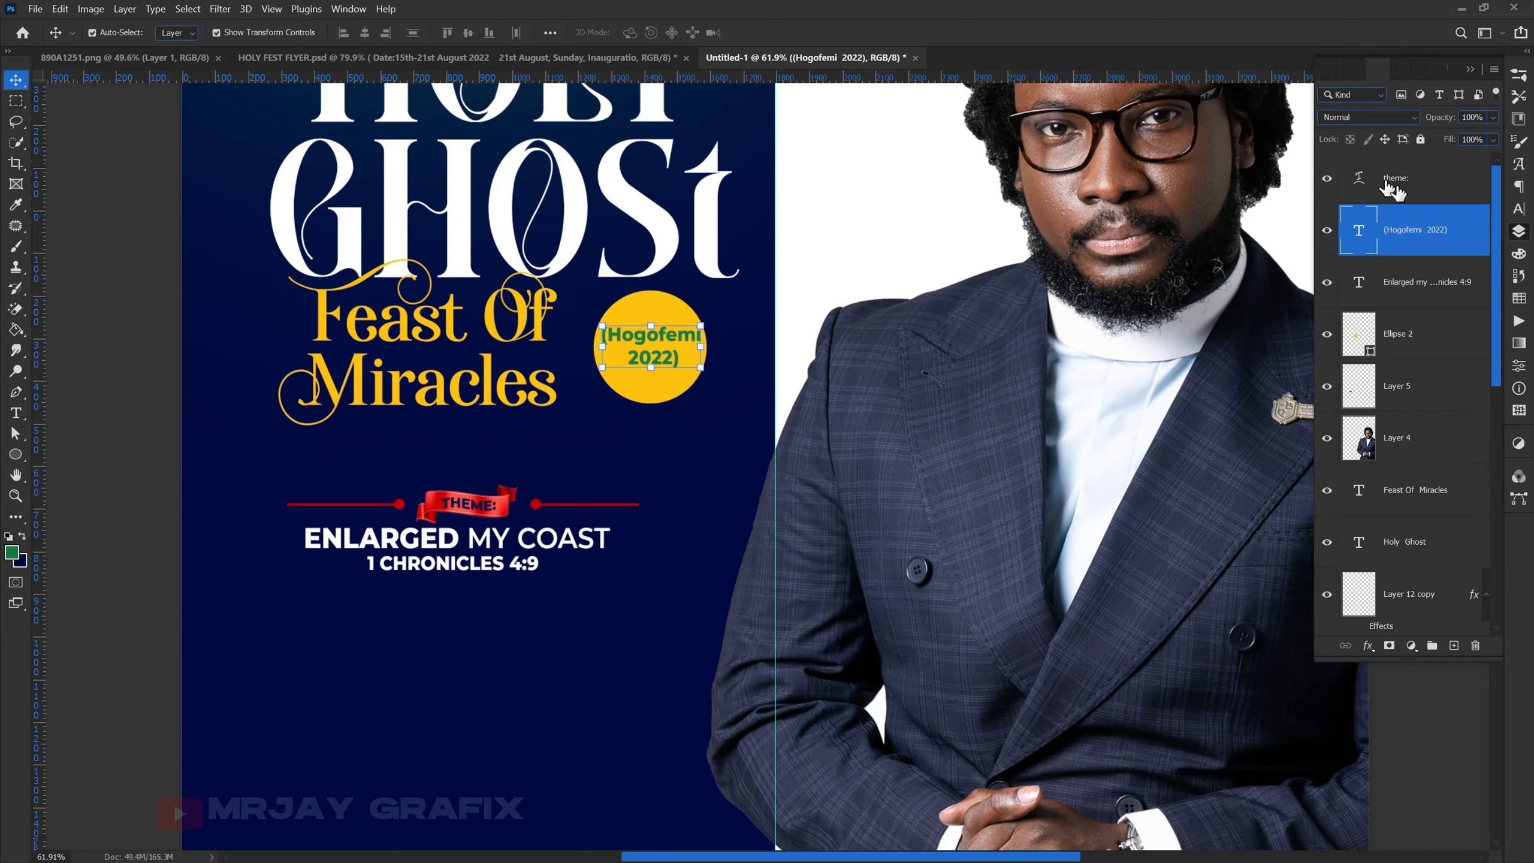
Recolour the "(Hogofemi 2022)" text with the dark navy sampled from the flyer background, 000a45.
click(1517, 209)
click(1477, 166)
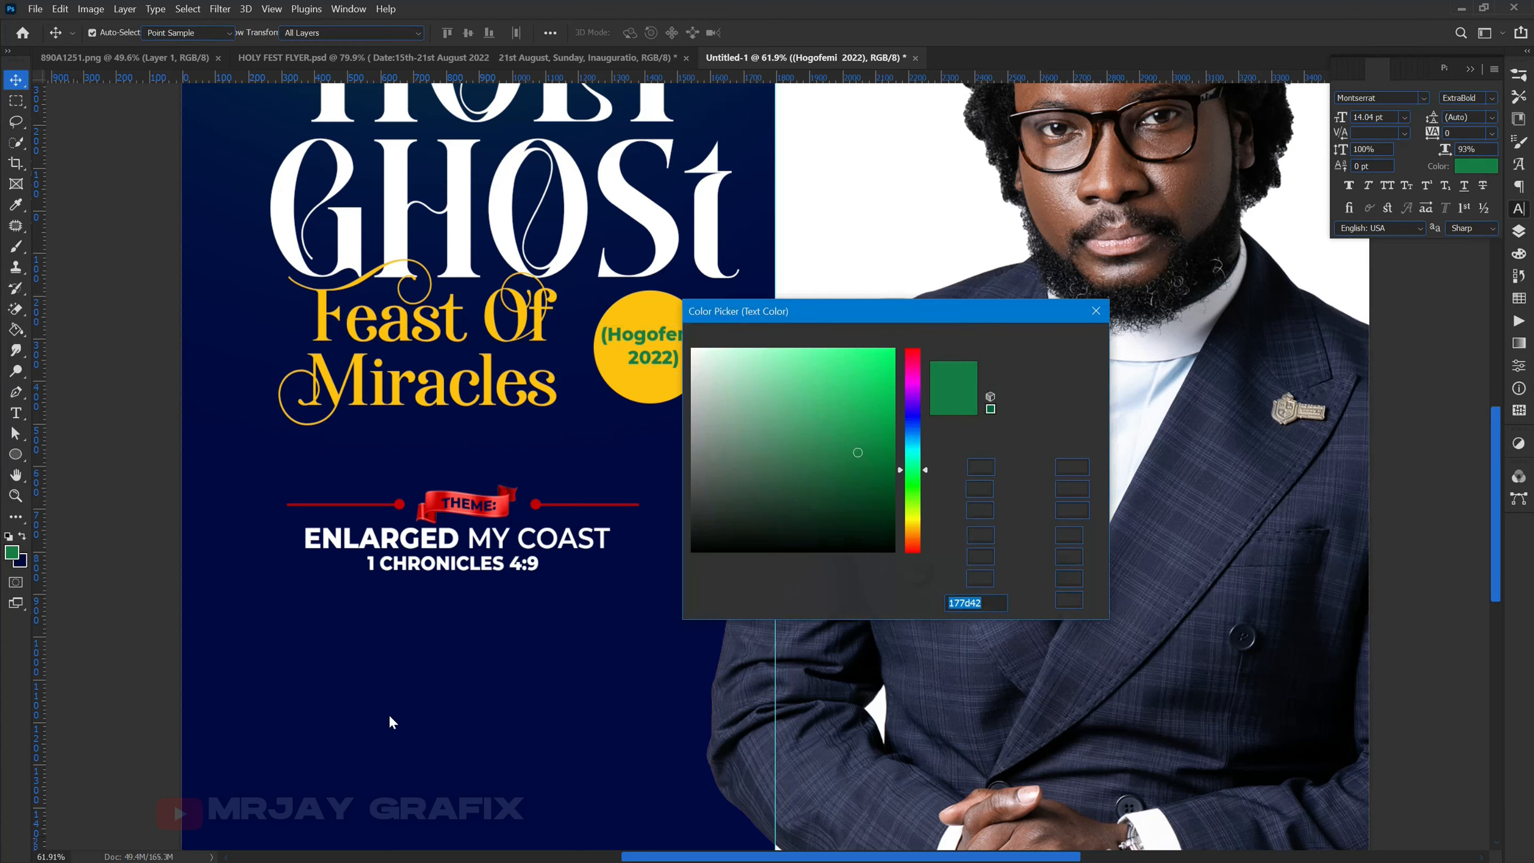
click(410, 705)
click(1049, 342)
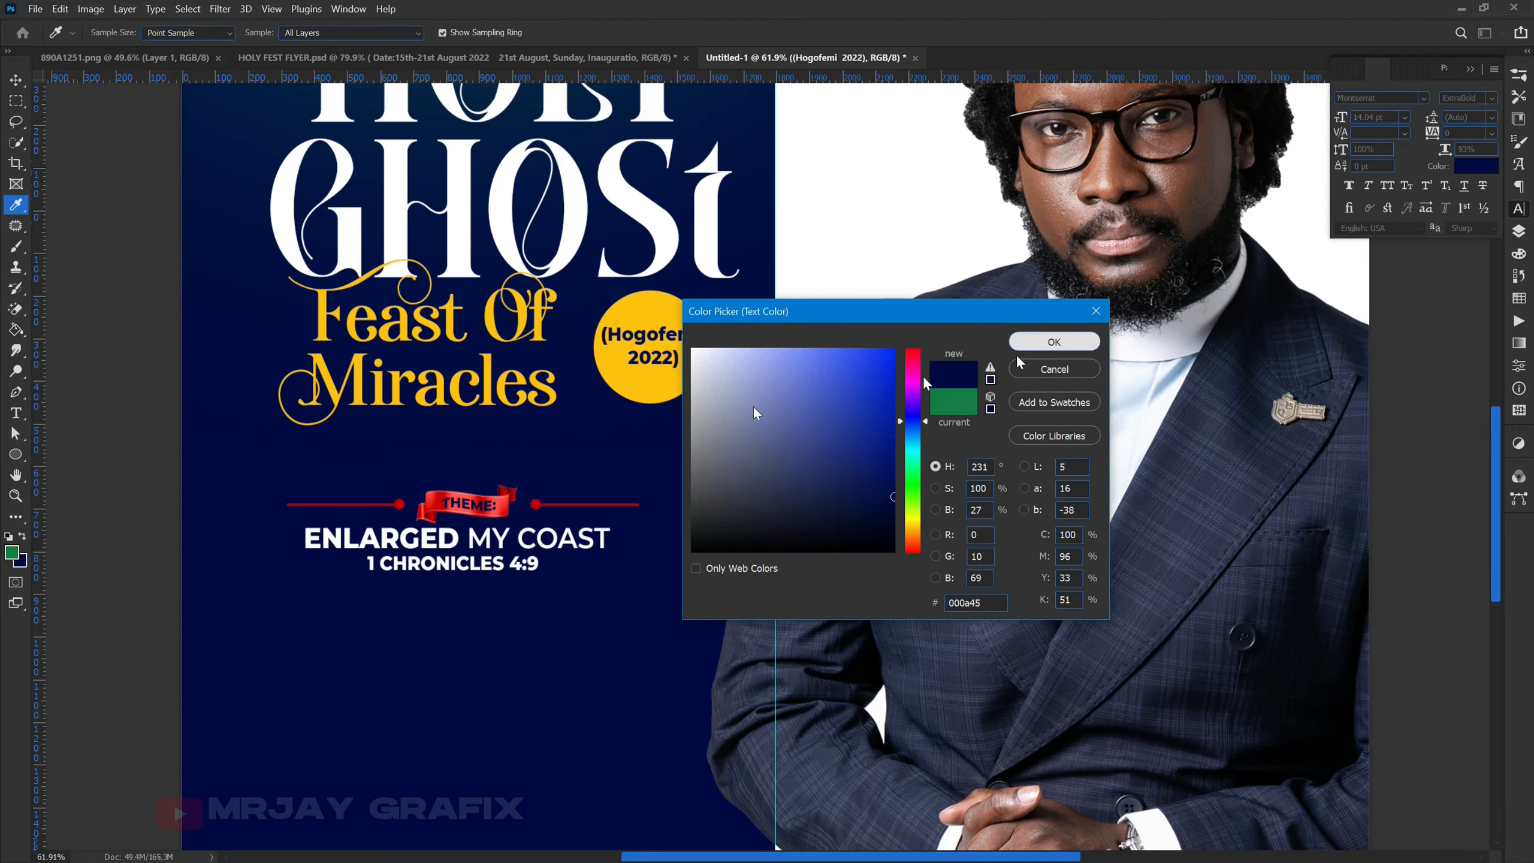
Duplicate the yellow circle in place and set the fill of the lower circle to 0%.
click(634, 396)
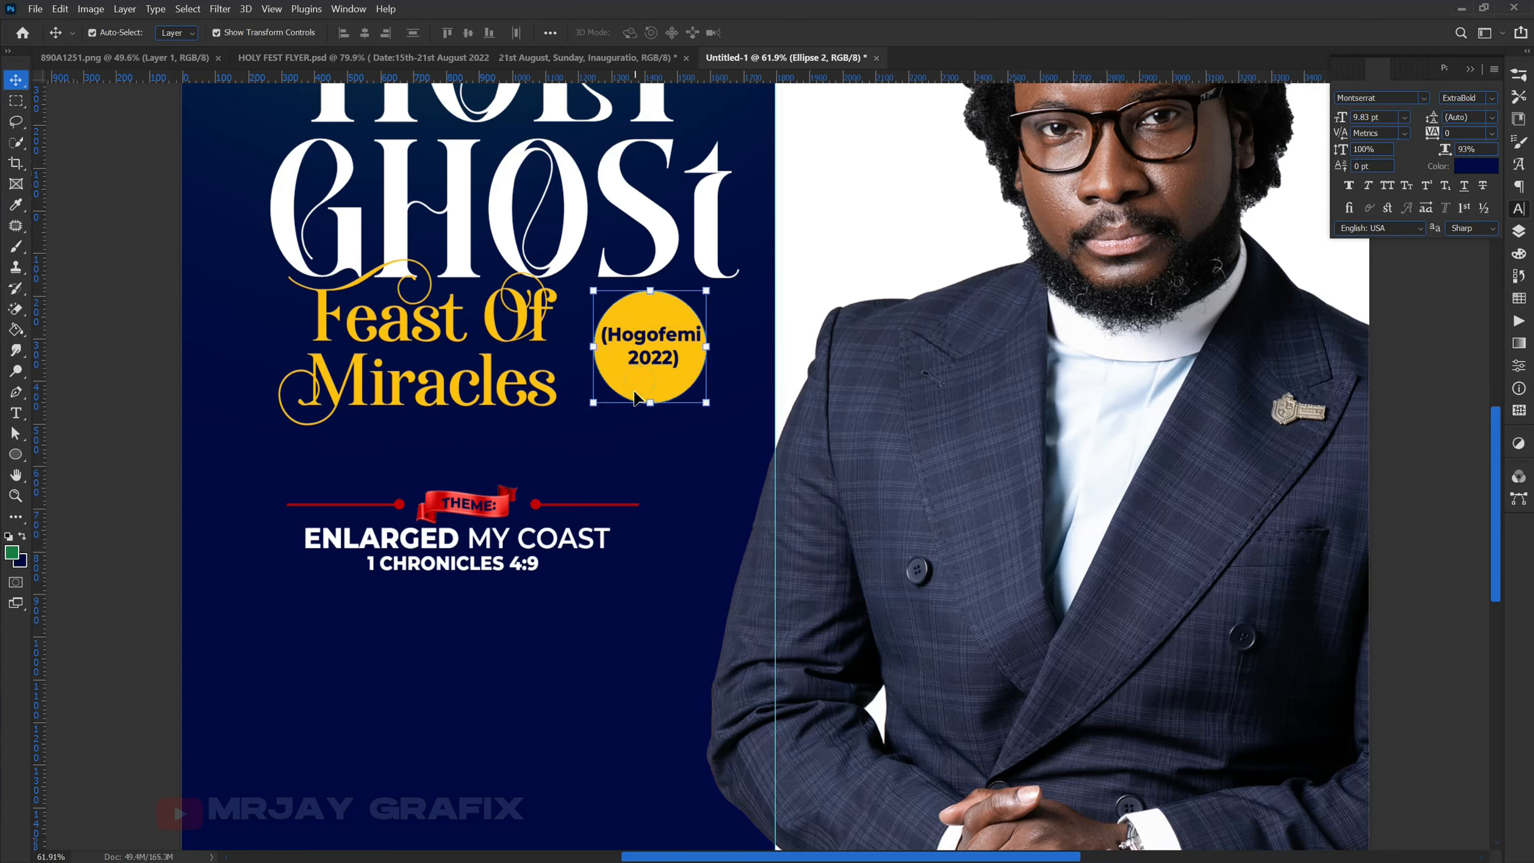
click(1517, 235)
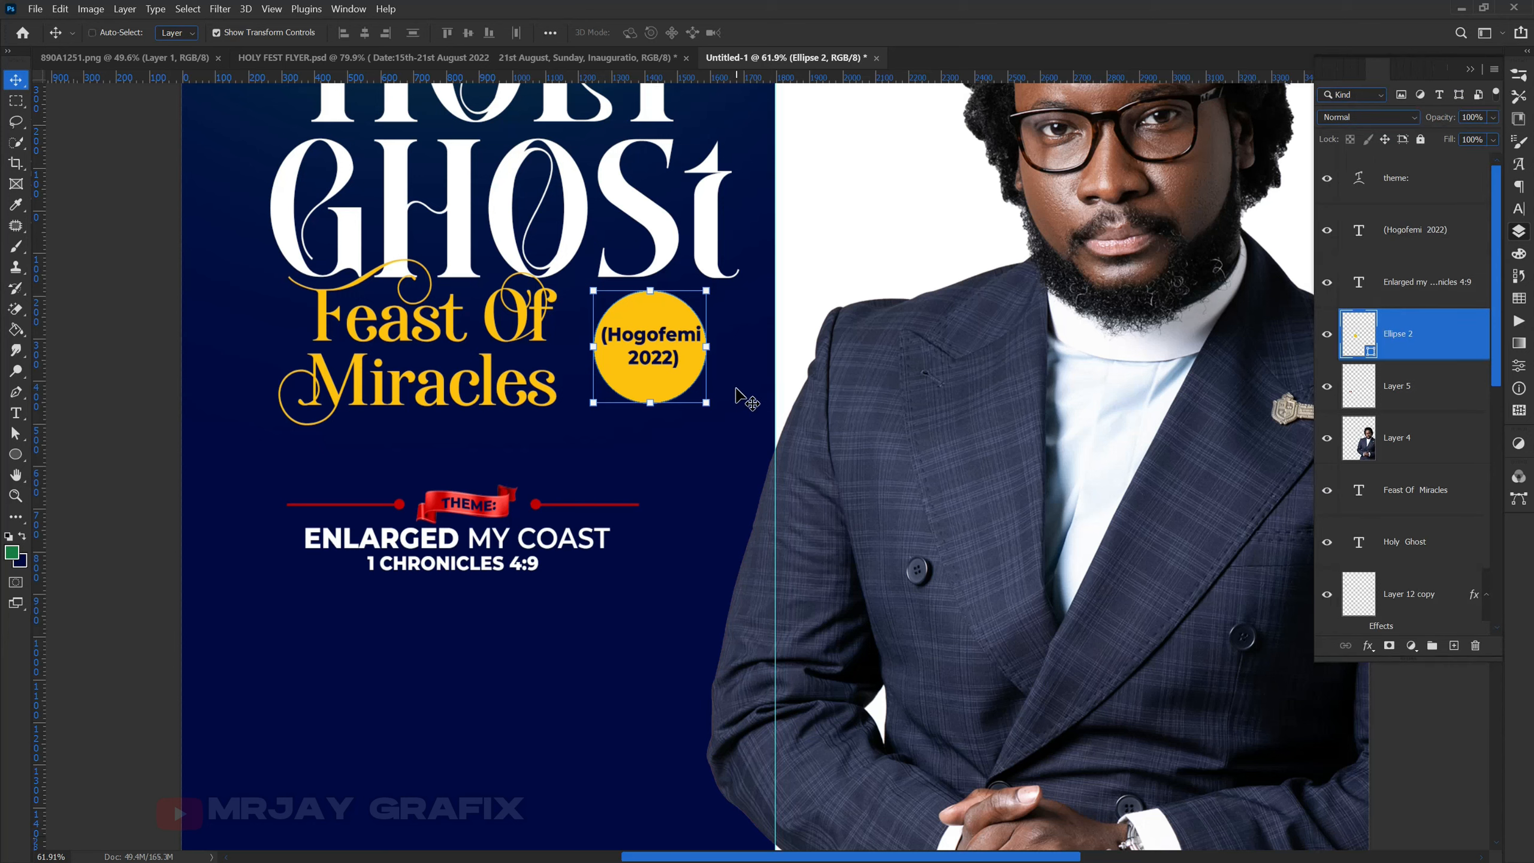
key(ctrl)
key(ctrl+j)
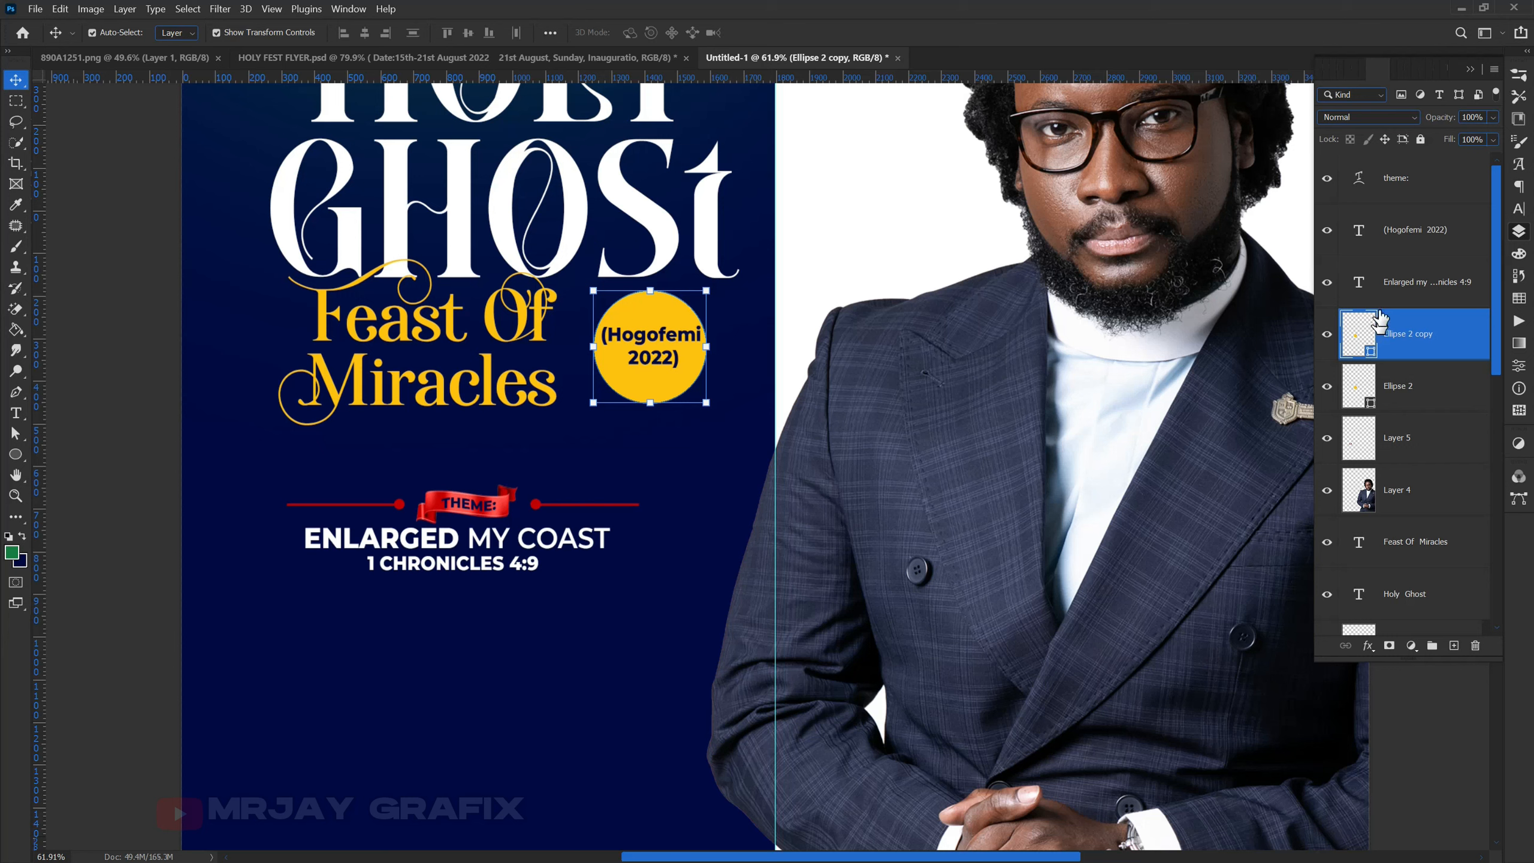
click(1416, 385)
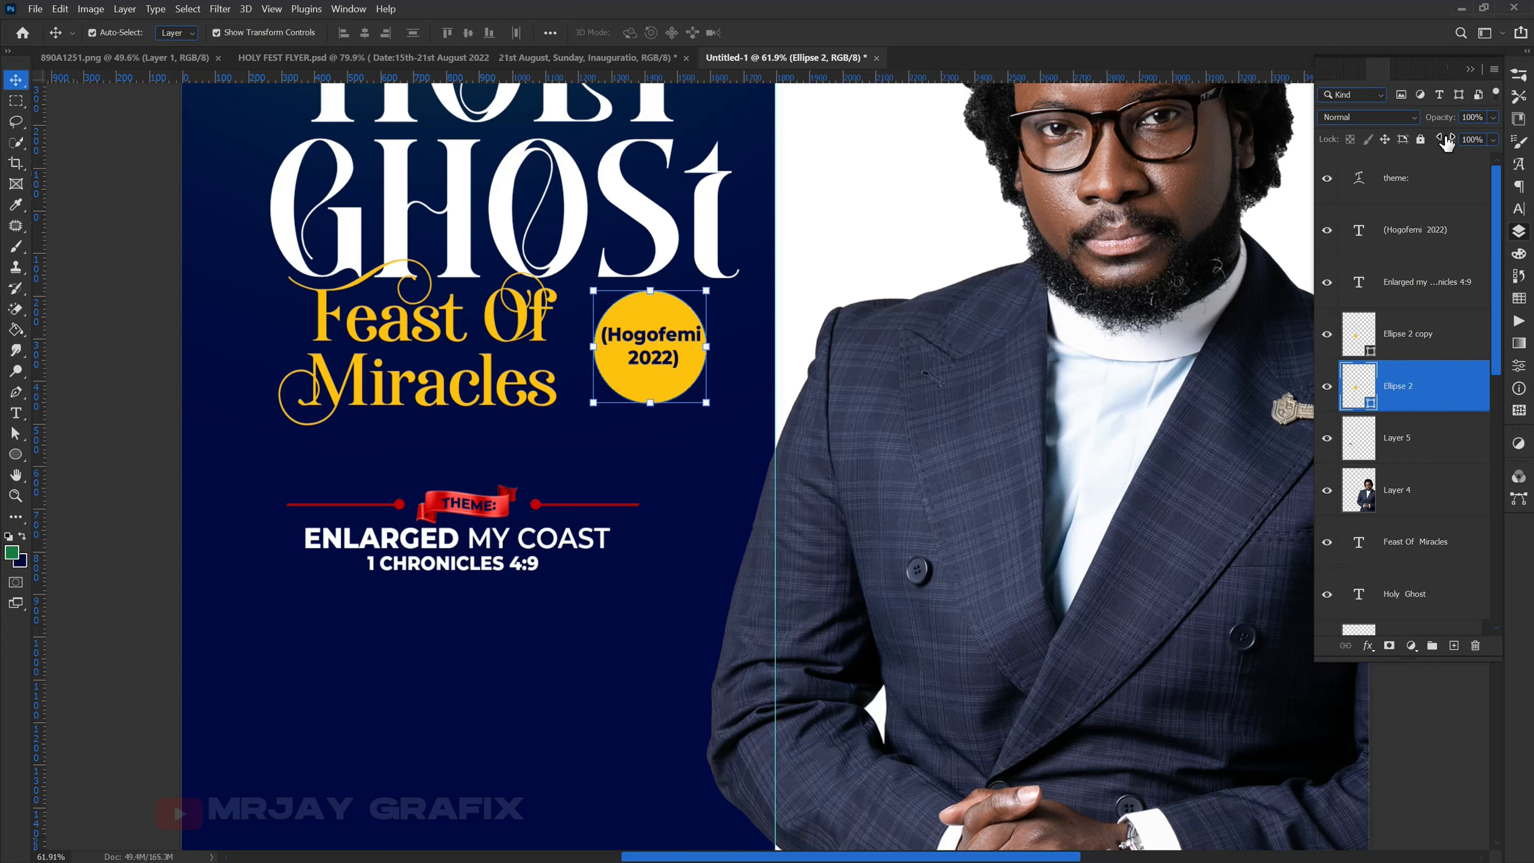
drag(1449, 141, 1332, 153)
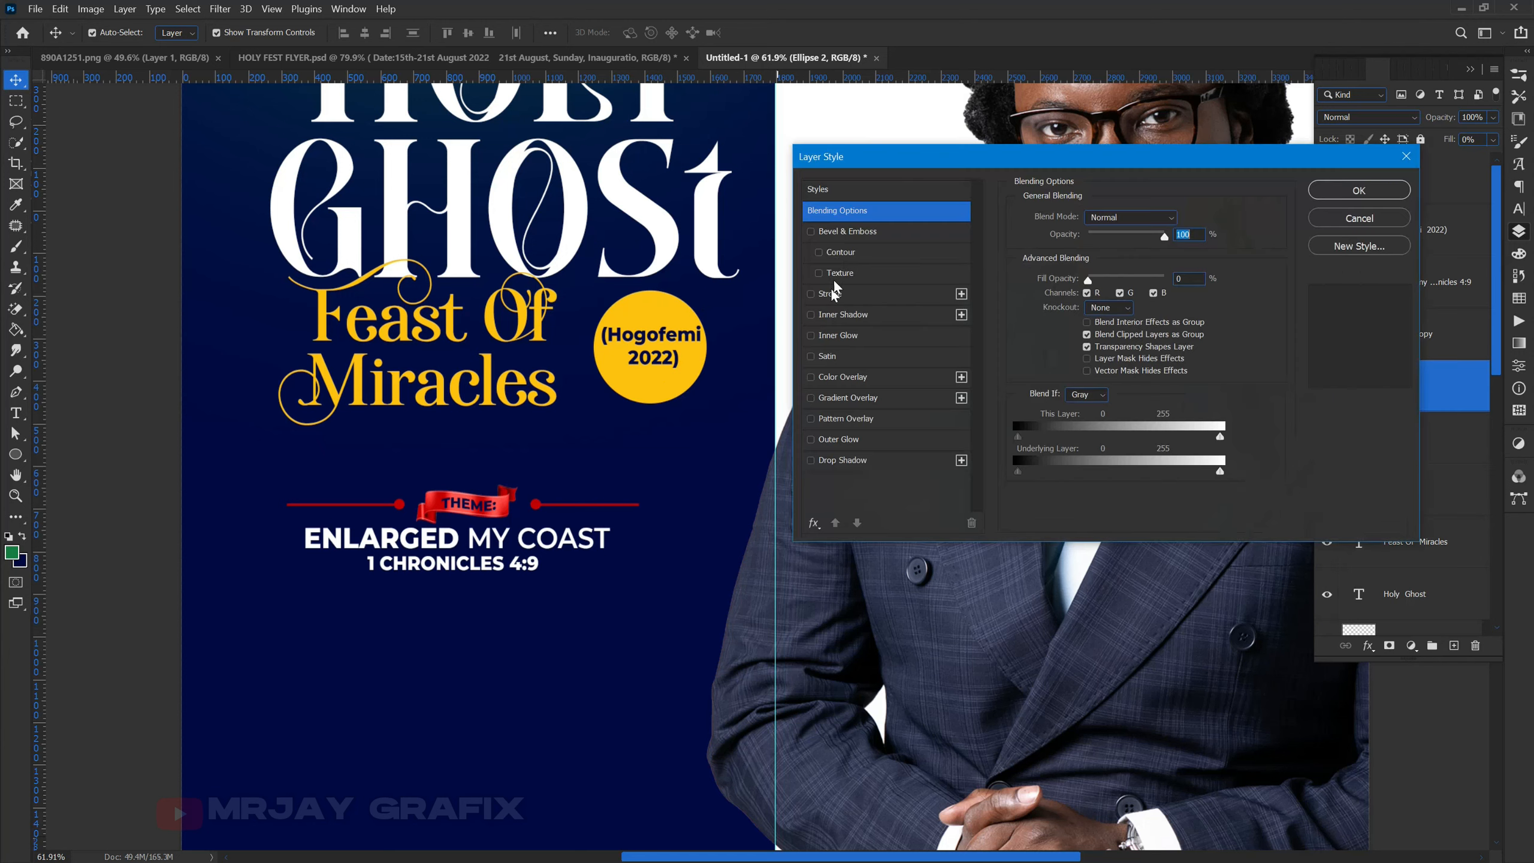
Add an orange outside stroke about 8 px wide to the lower, unfilled circle.
click(849, 297)
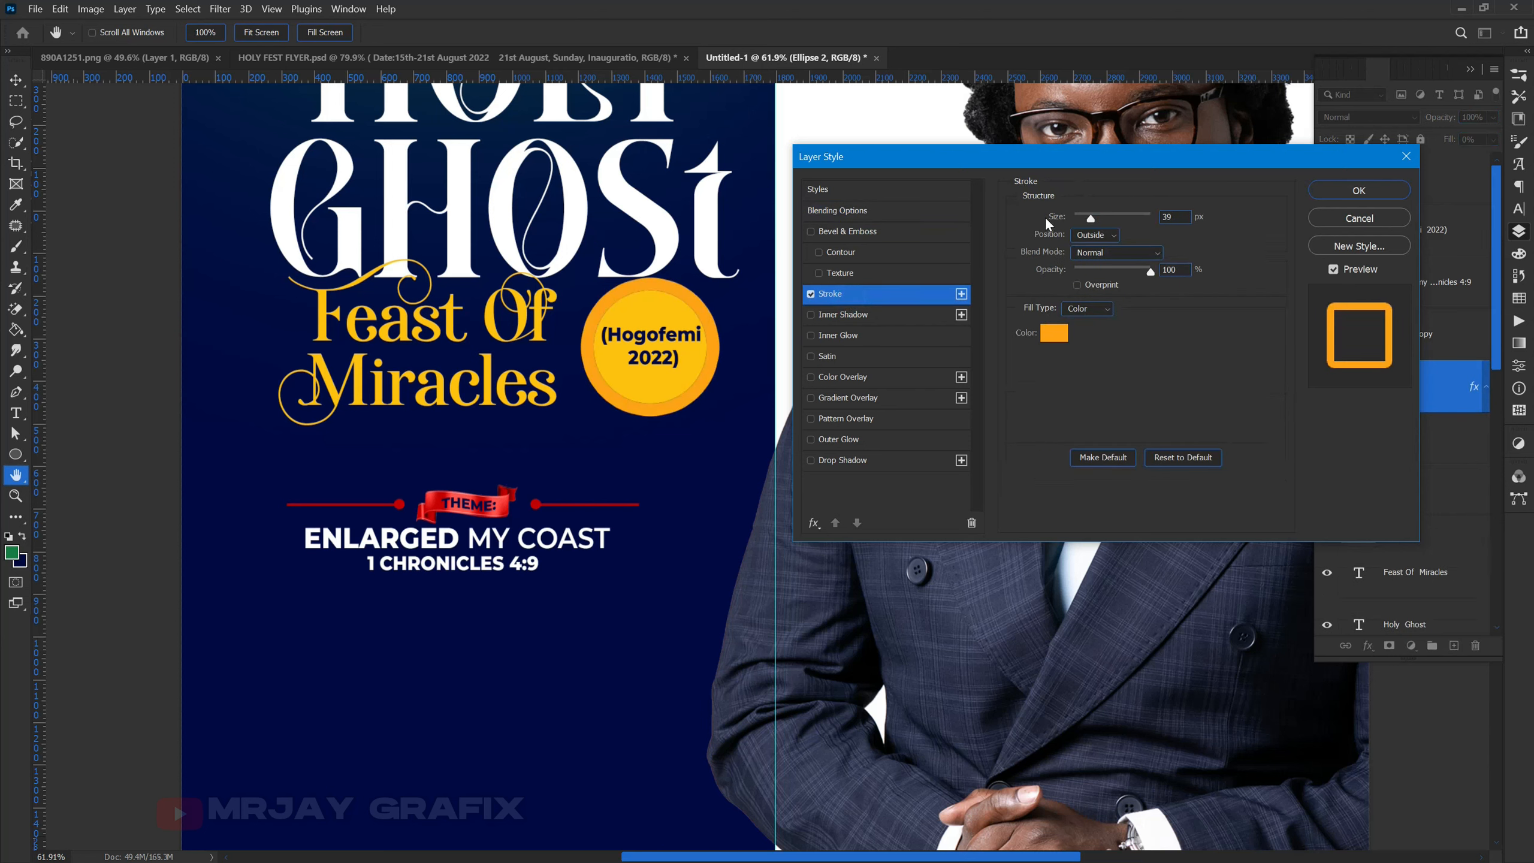
drag(1053, 218, 1047, 224)
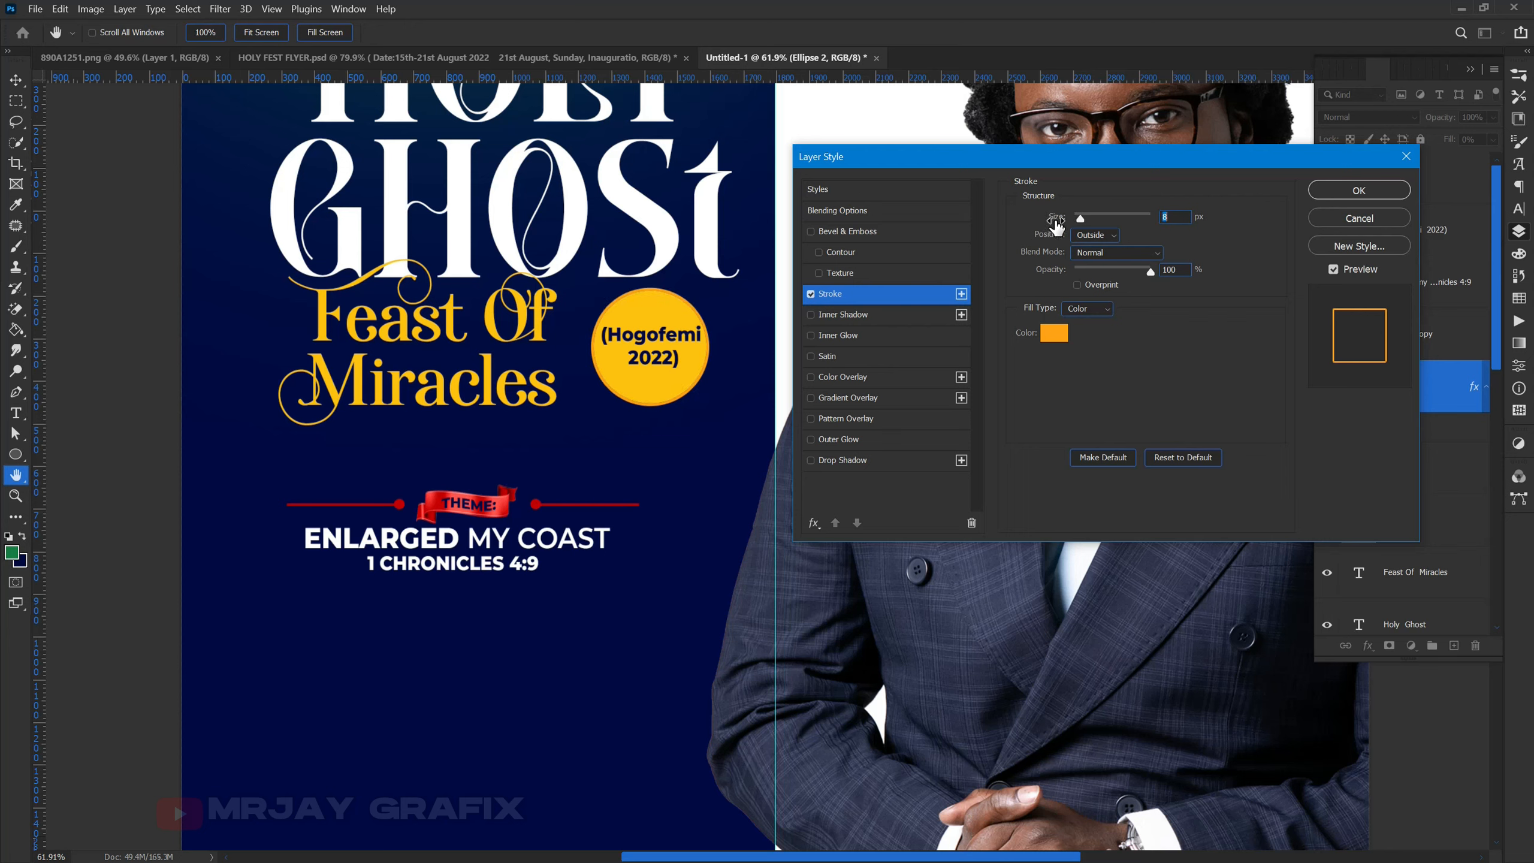
click(1358, 190)
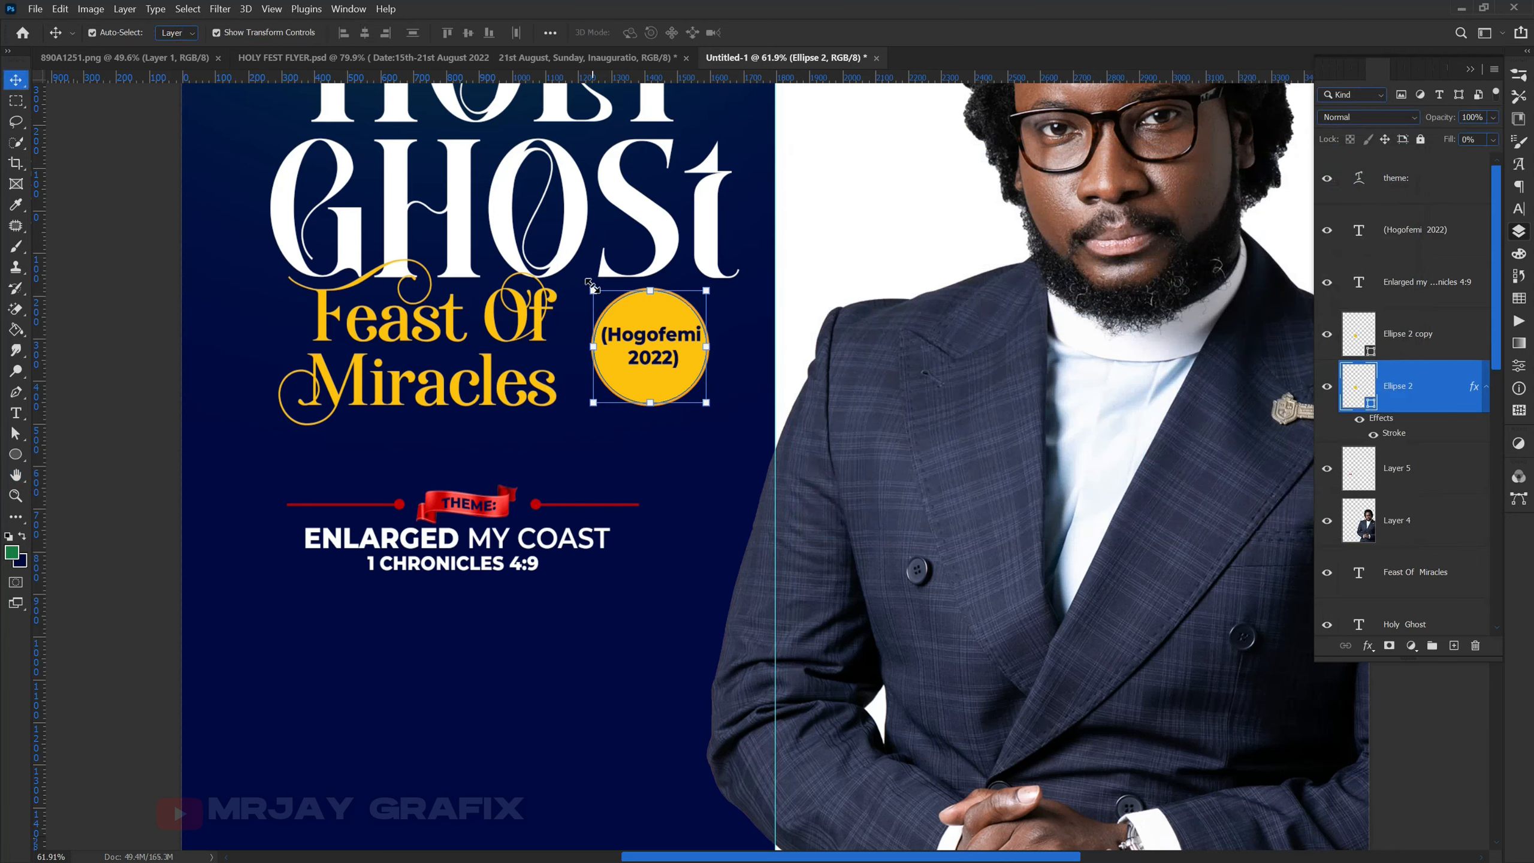
Scale the stroked lower circle up to 109% to form a ring around the yellow badge.
key(ctrl+t)
drag(349, 39, 356, 43)
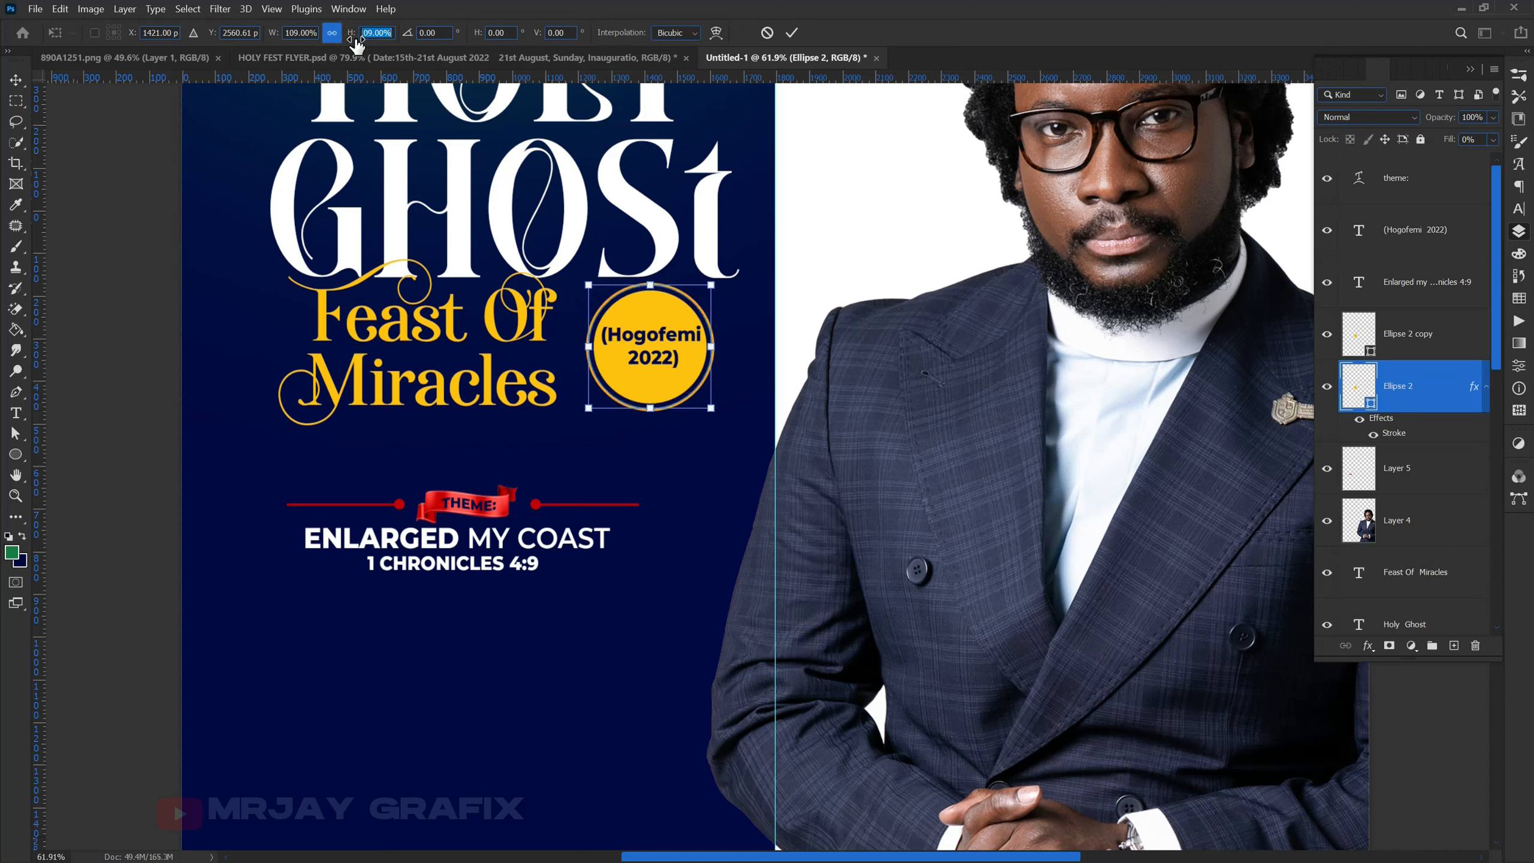
key(Return)
click(104, 258)
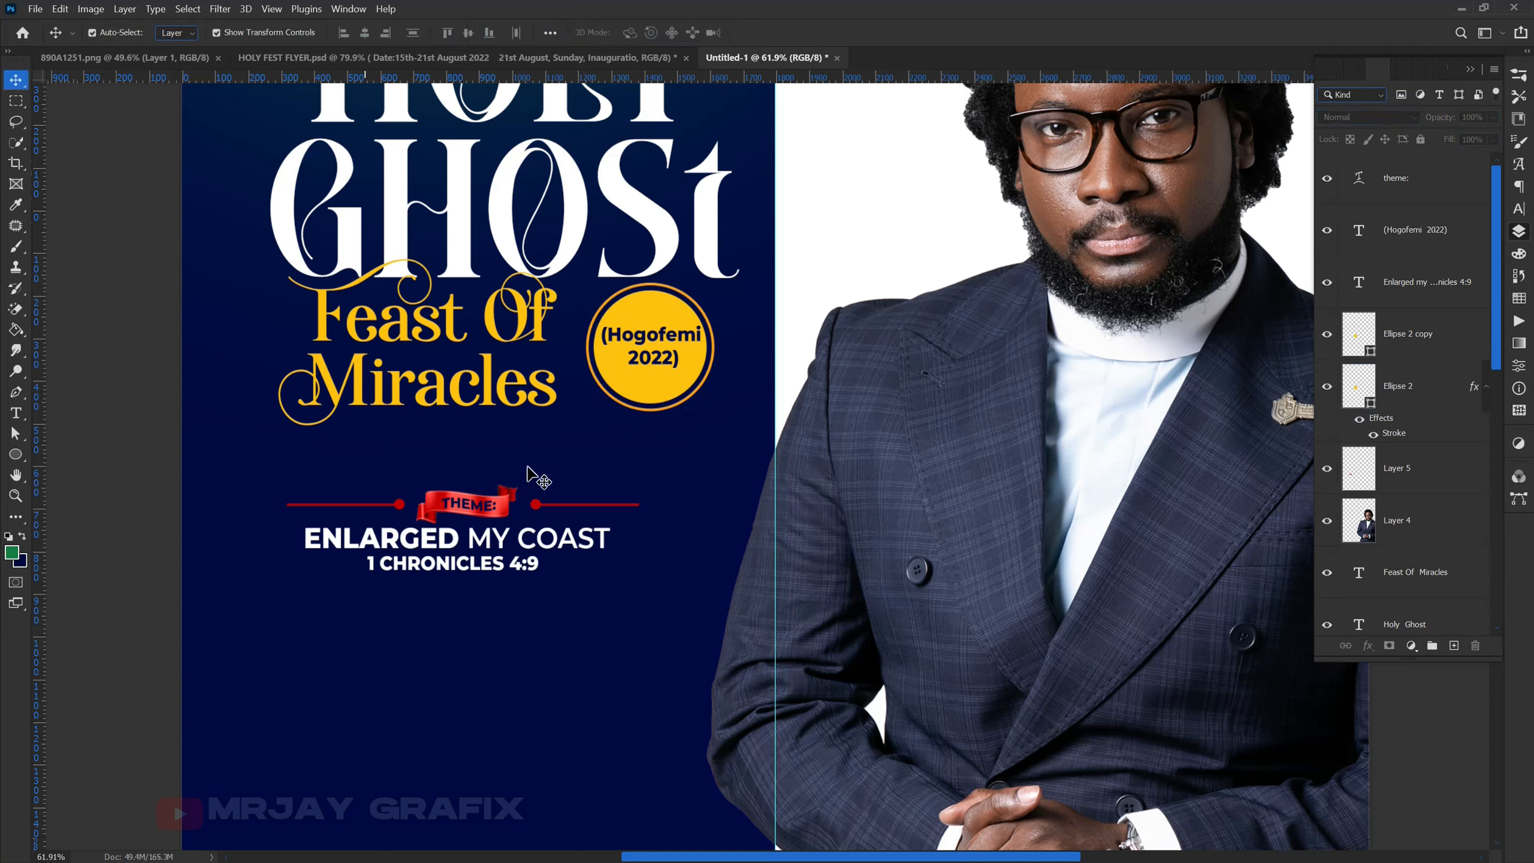
Move the "Feast Of Miracles" title slightly right, closer to the badge, and set its leading to 41 pt.
drag(572, 365, 667, 304)
drag(471, 331, 492, 324)
double_click(1358, 572)
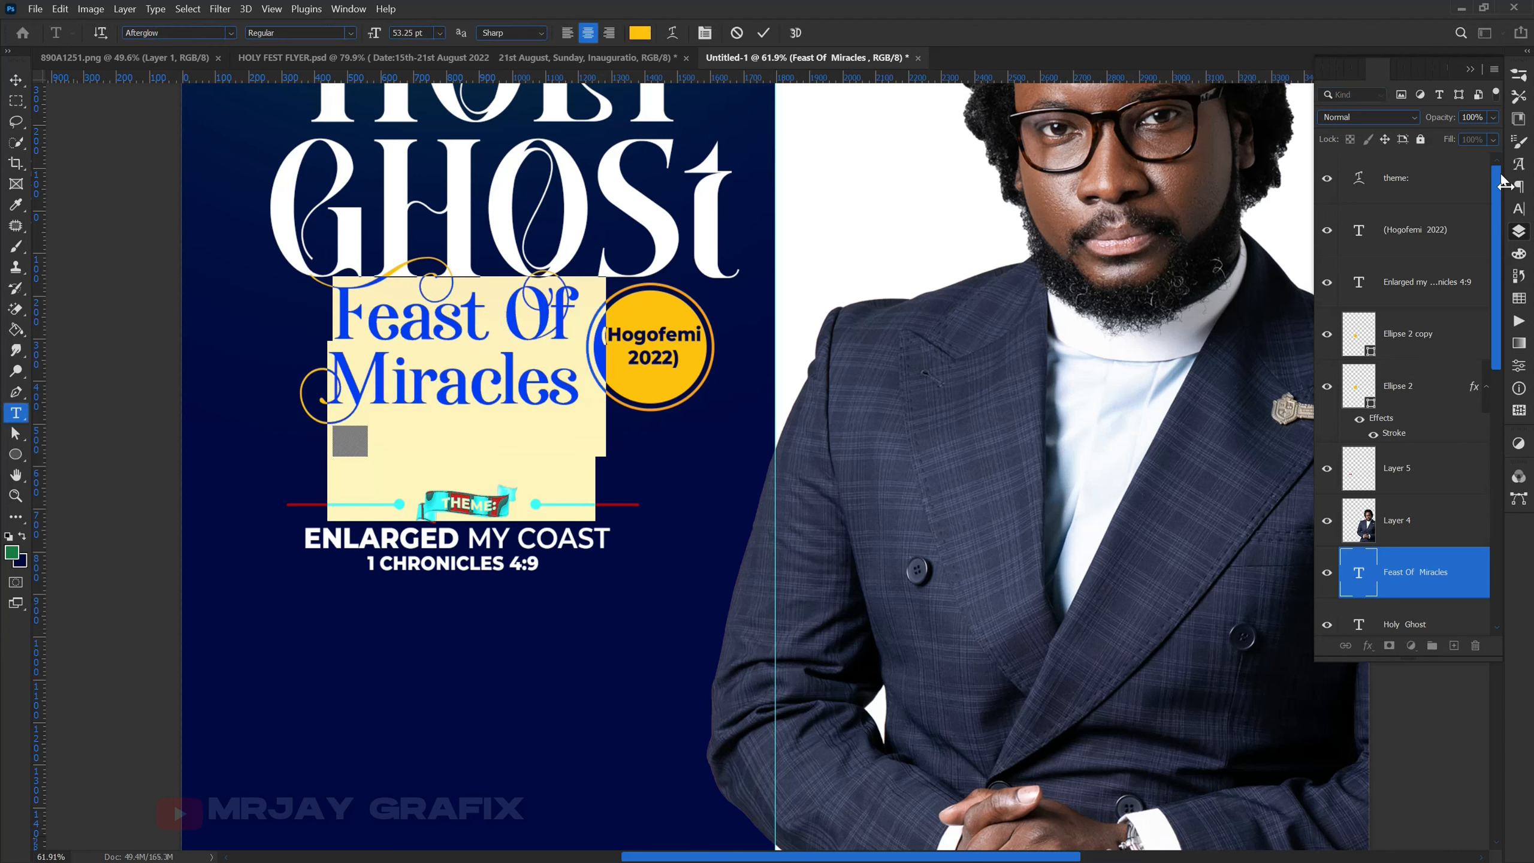
click(1518, 208)
drag(1436, 121, 1430, 121)
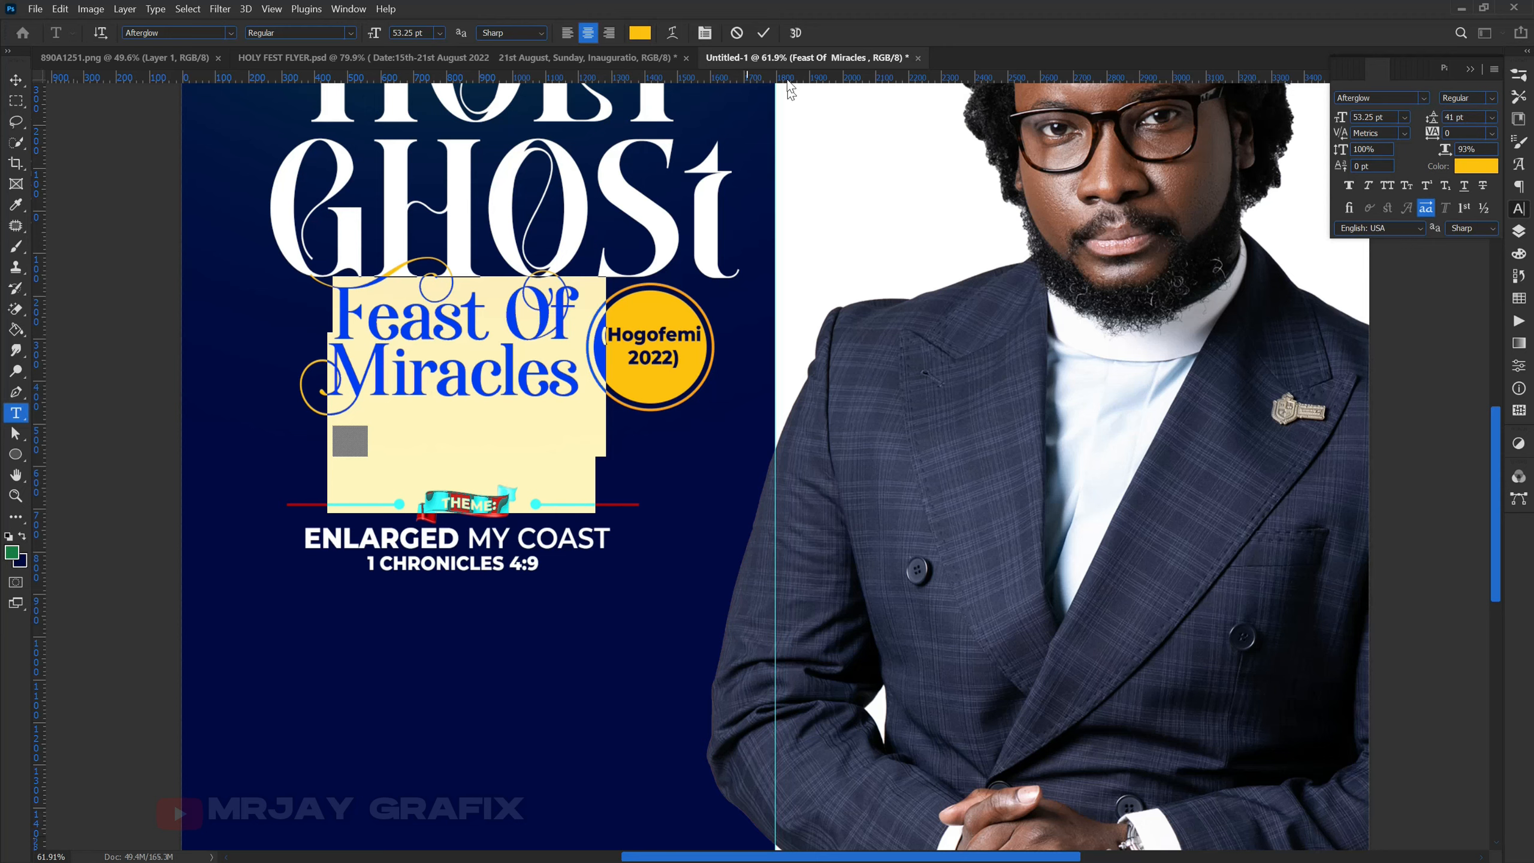
click(762, 33)
key(p)
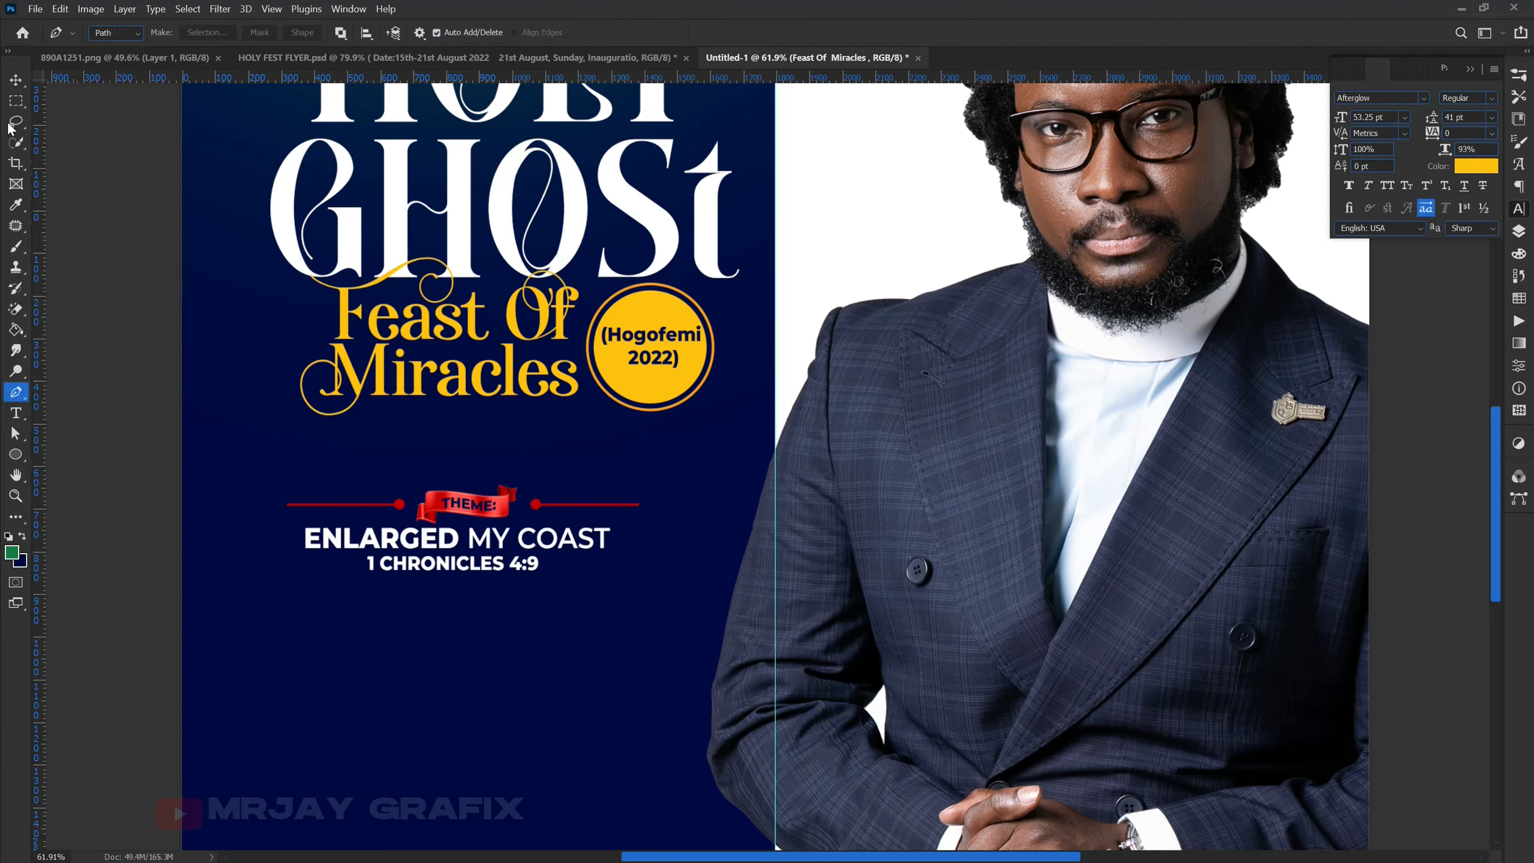
click(15, 79)
Move the theme ribbon, its lines and the "Enlarged My Coast" text together up closer to the title and badge.
scroll(449, 636, down, 4)
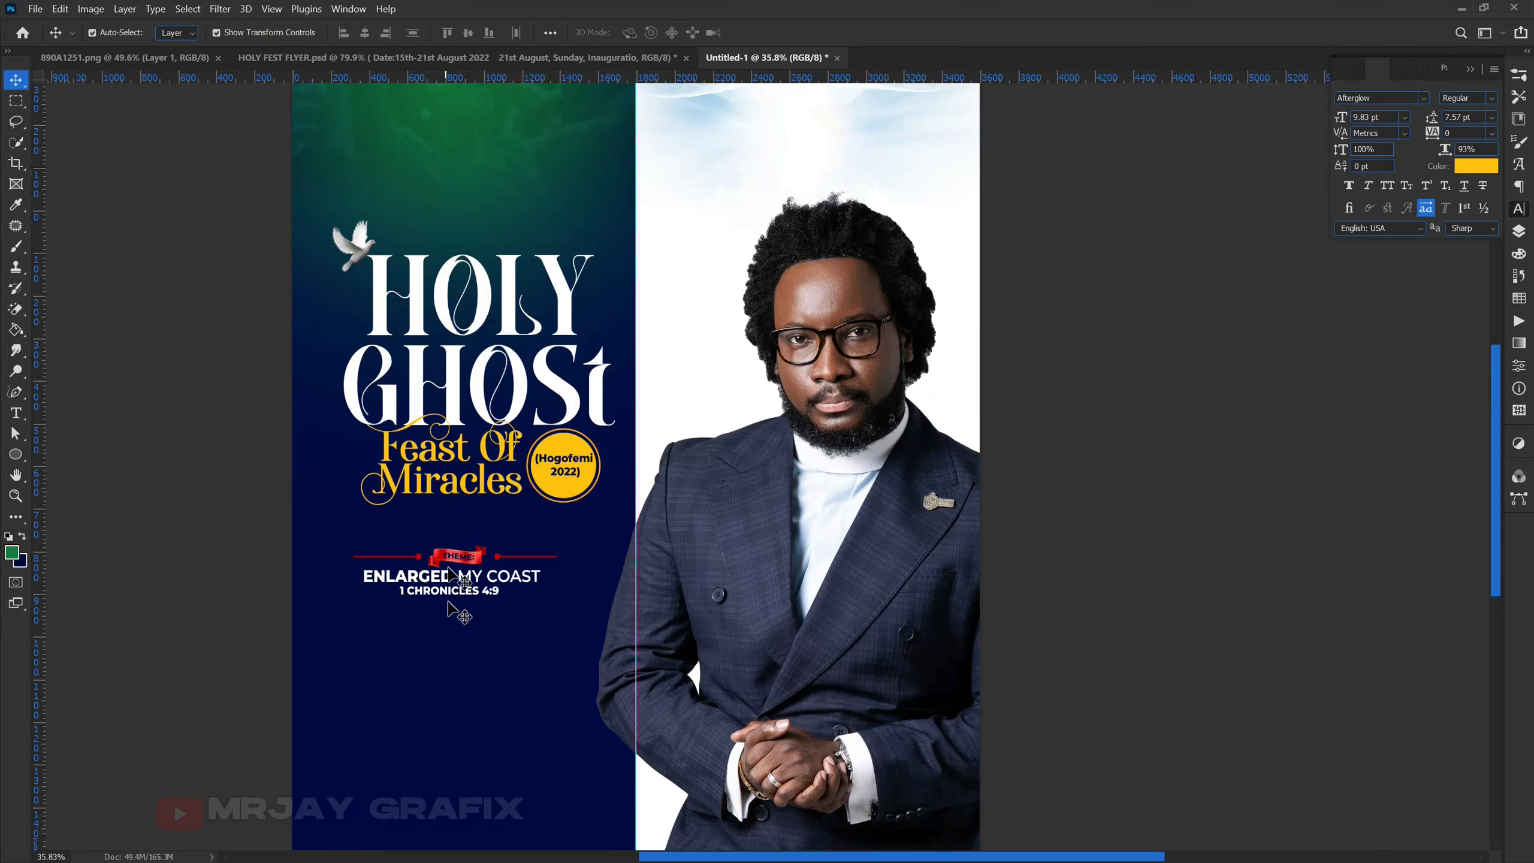
scroll(336, 626, up, 4)
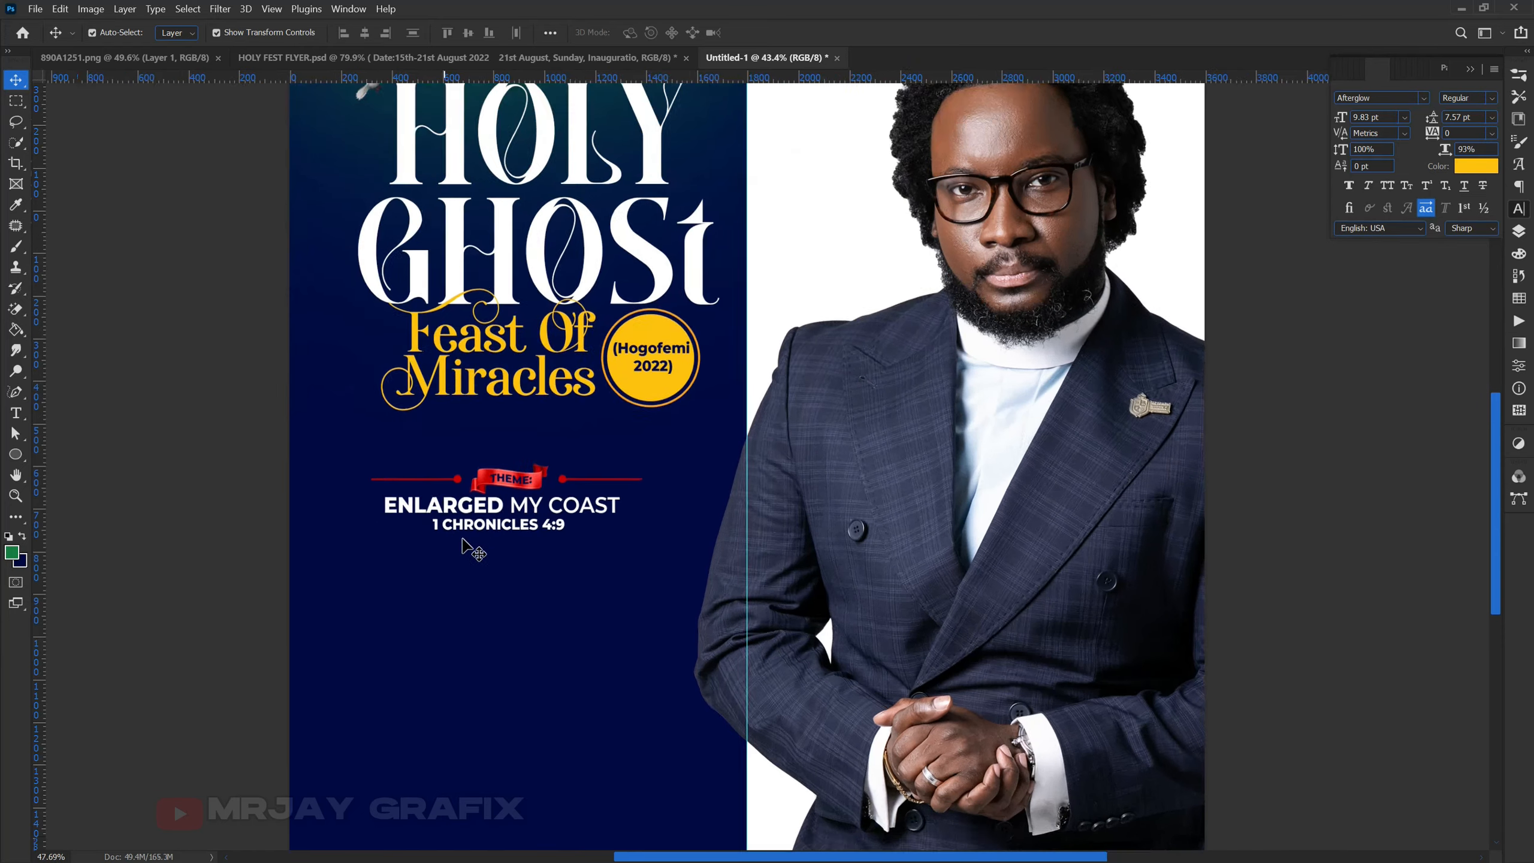
drag(353, 435, 688, 537)
drag(564, 519, 587, 475)
click(293, 471)
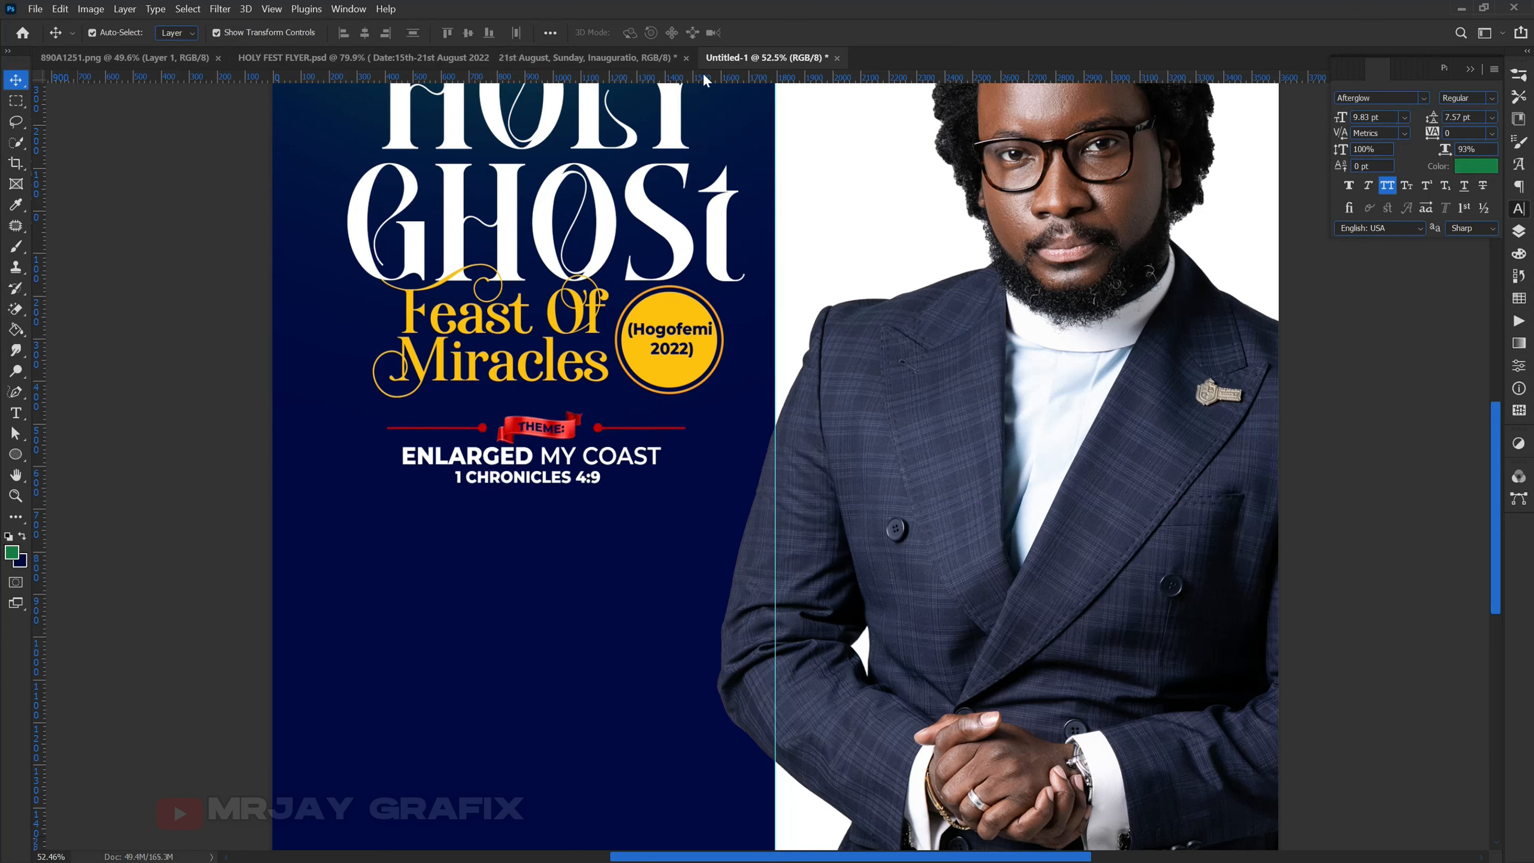
Switch to HOLY FEST FLYER.psd and open the date and venue text block for editing.
click(515, 61)
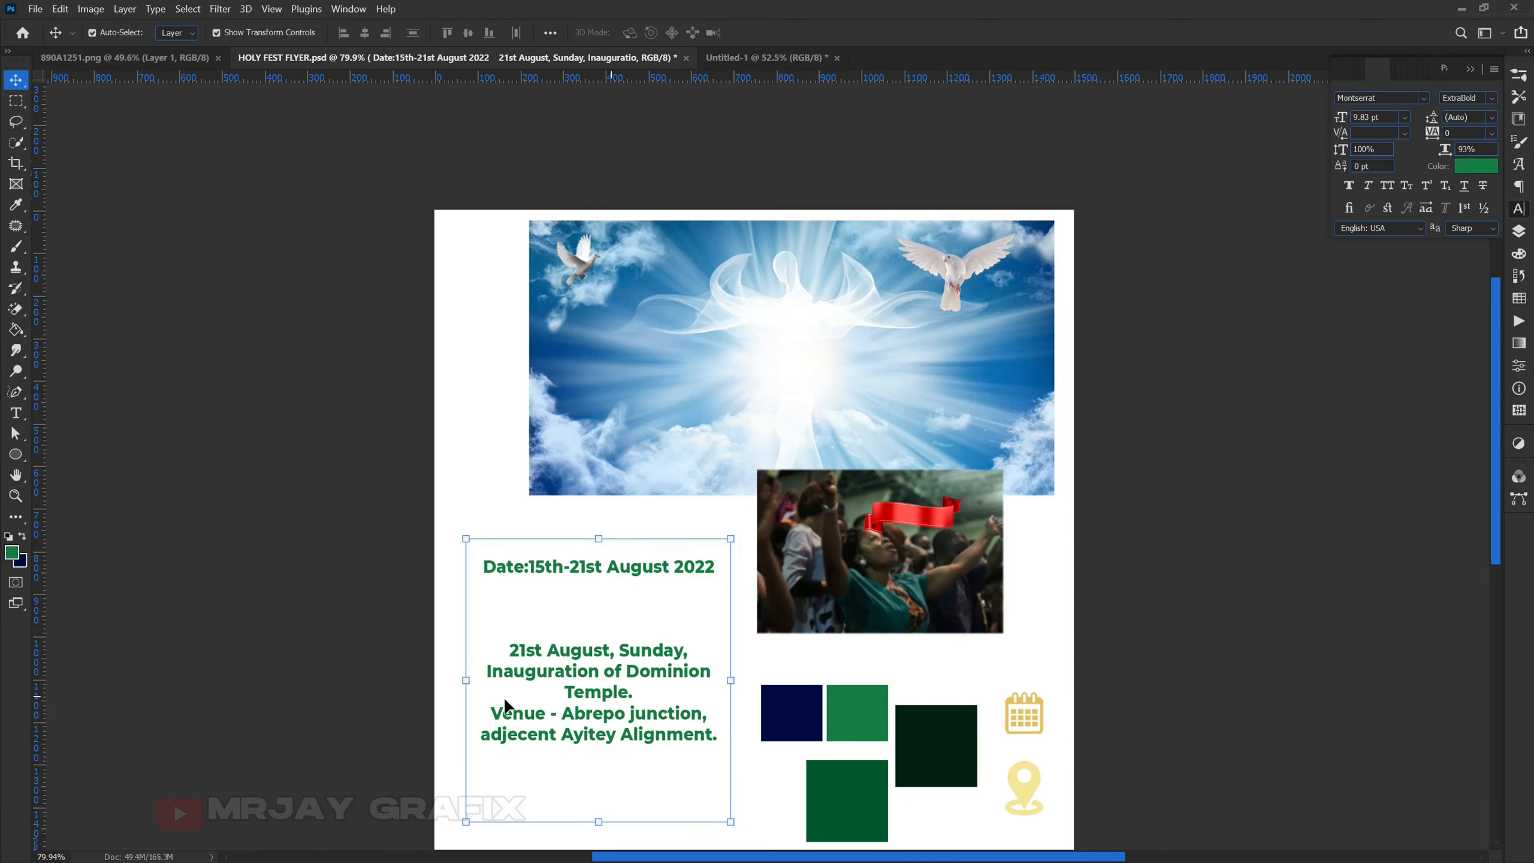
double_click(508, 645)
click(507, 645)
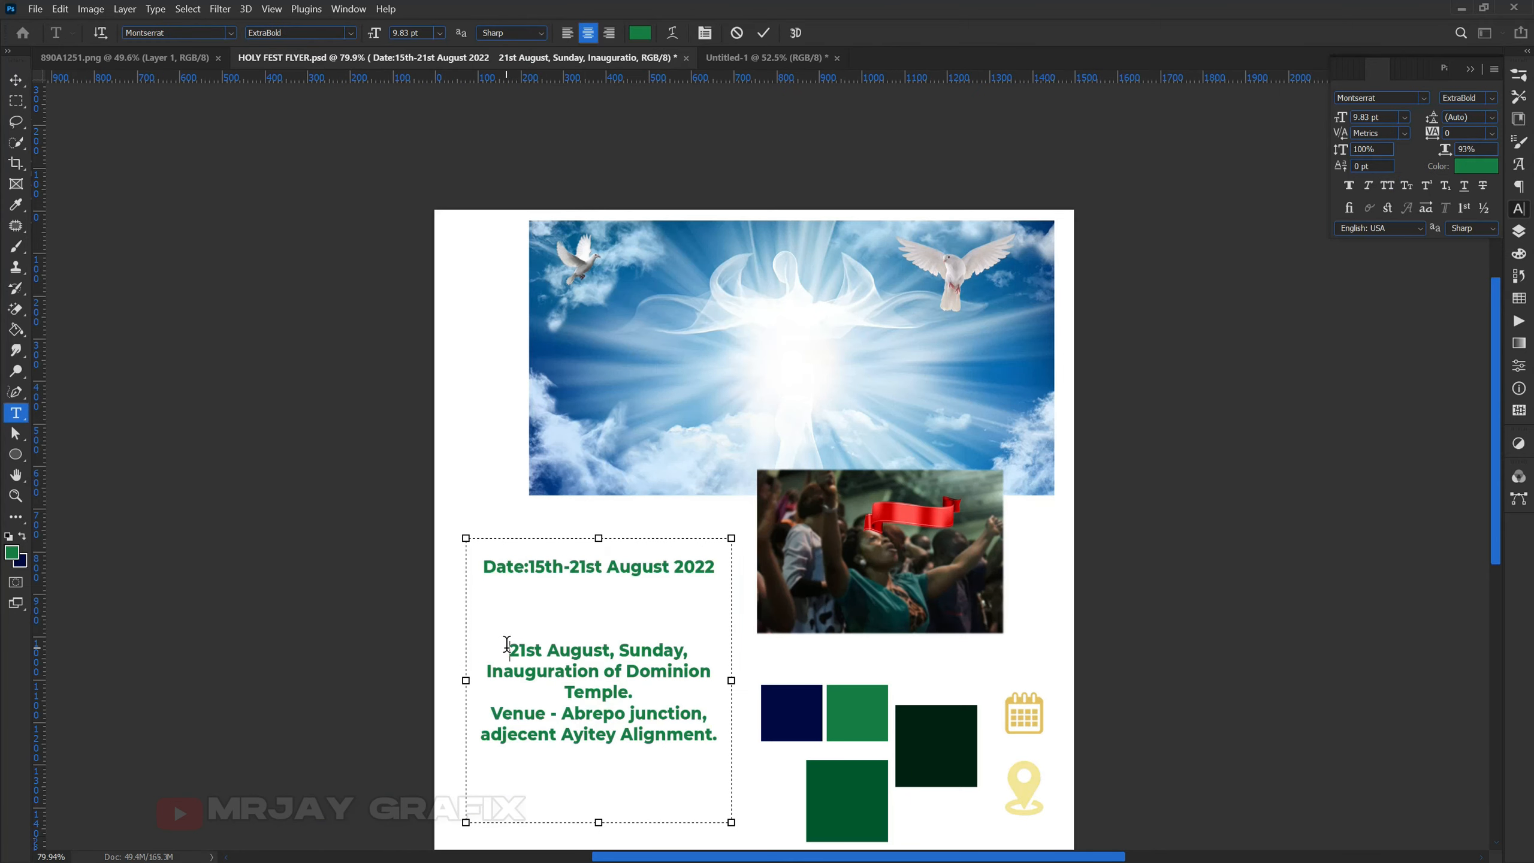
drag(509, 650, 723, 745)
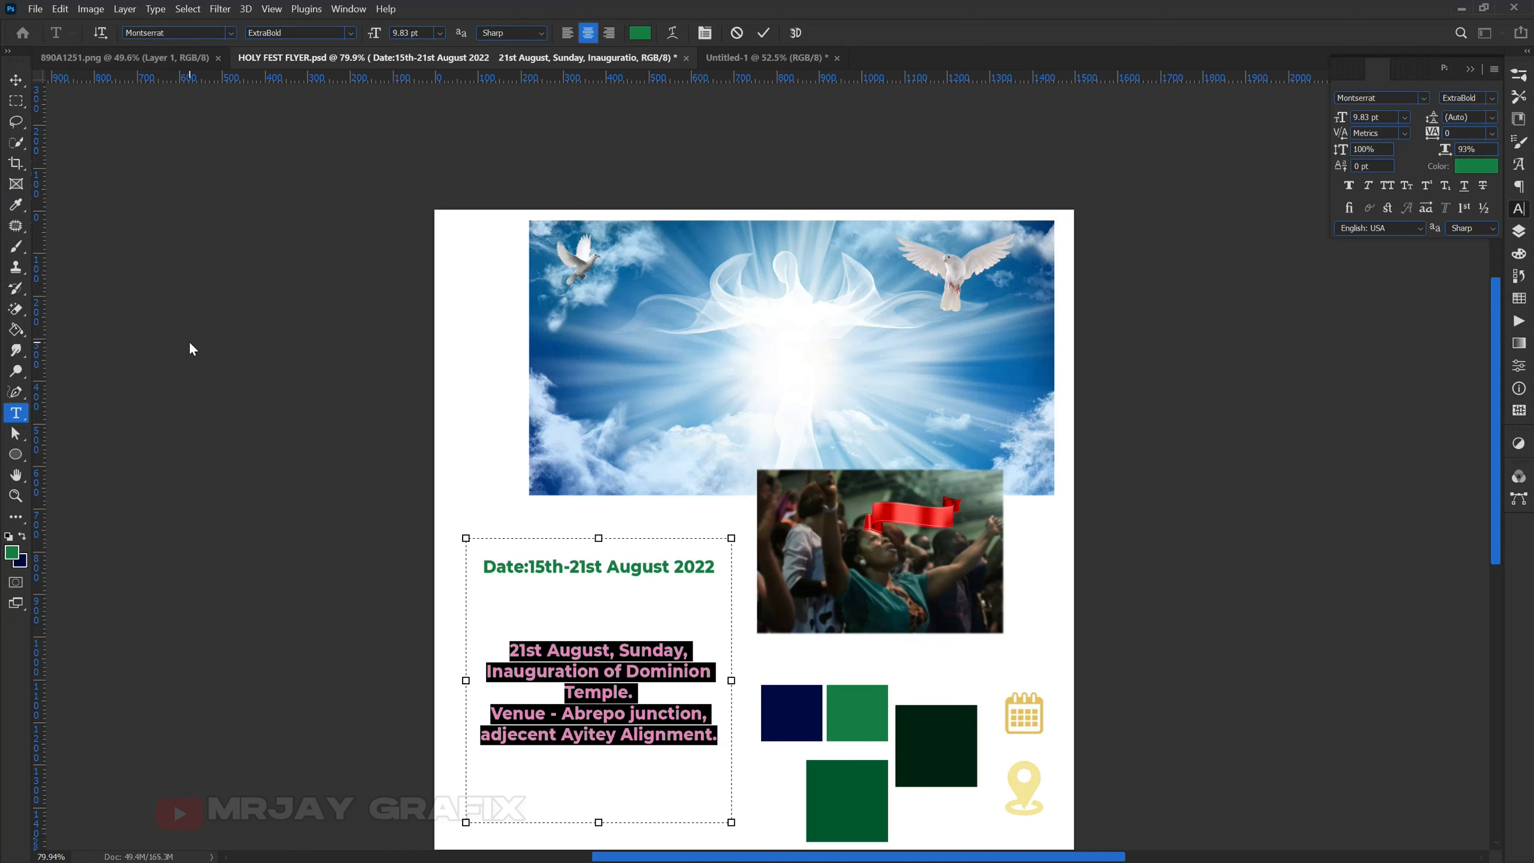
key(BackSpace)
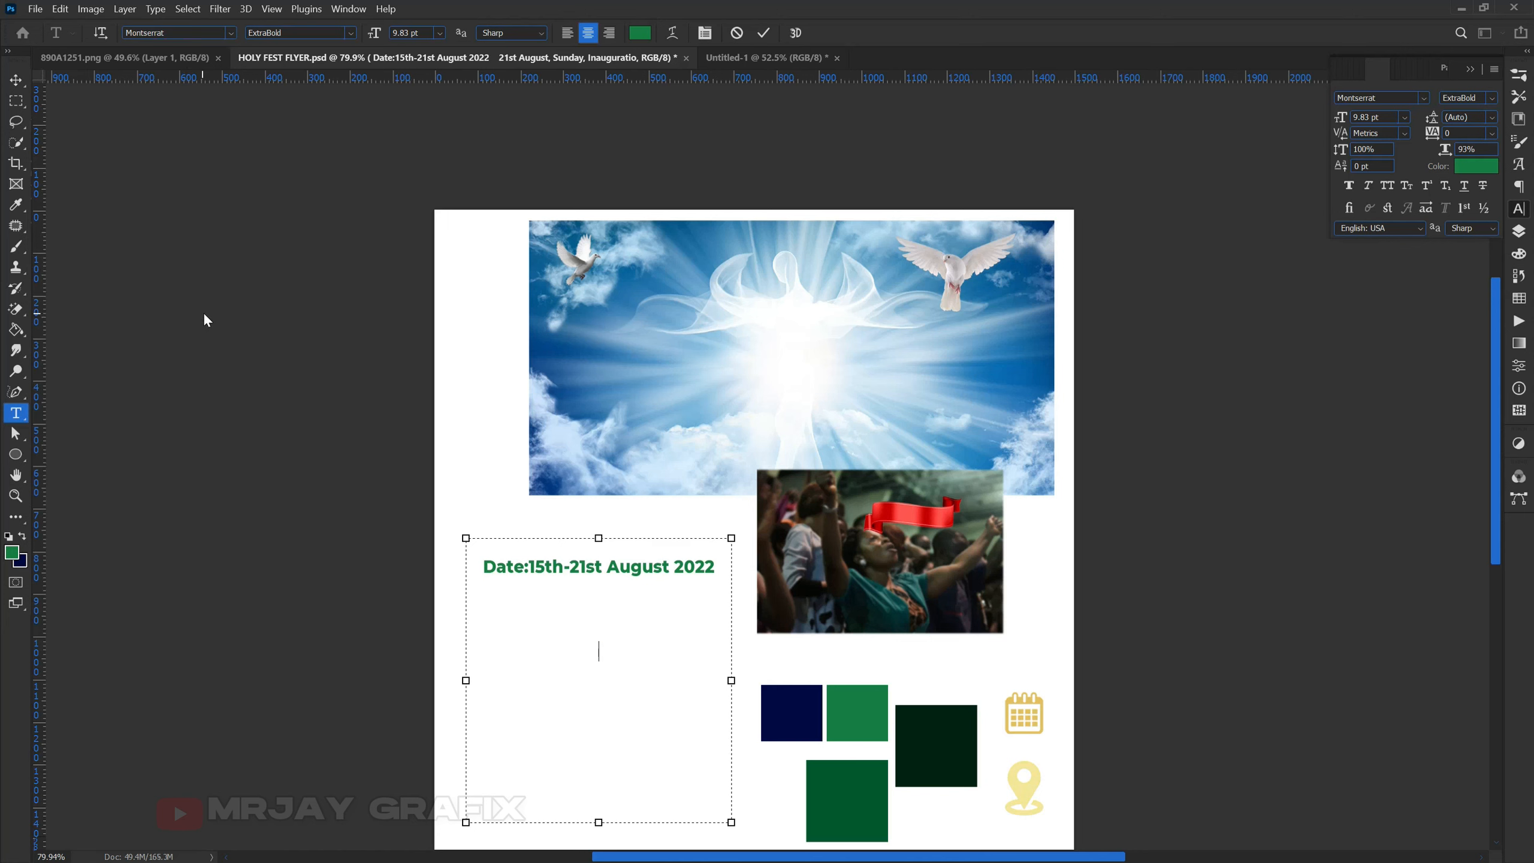
key(ctrl+z)
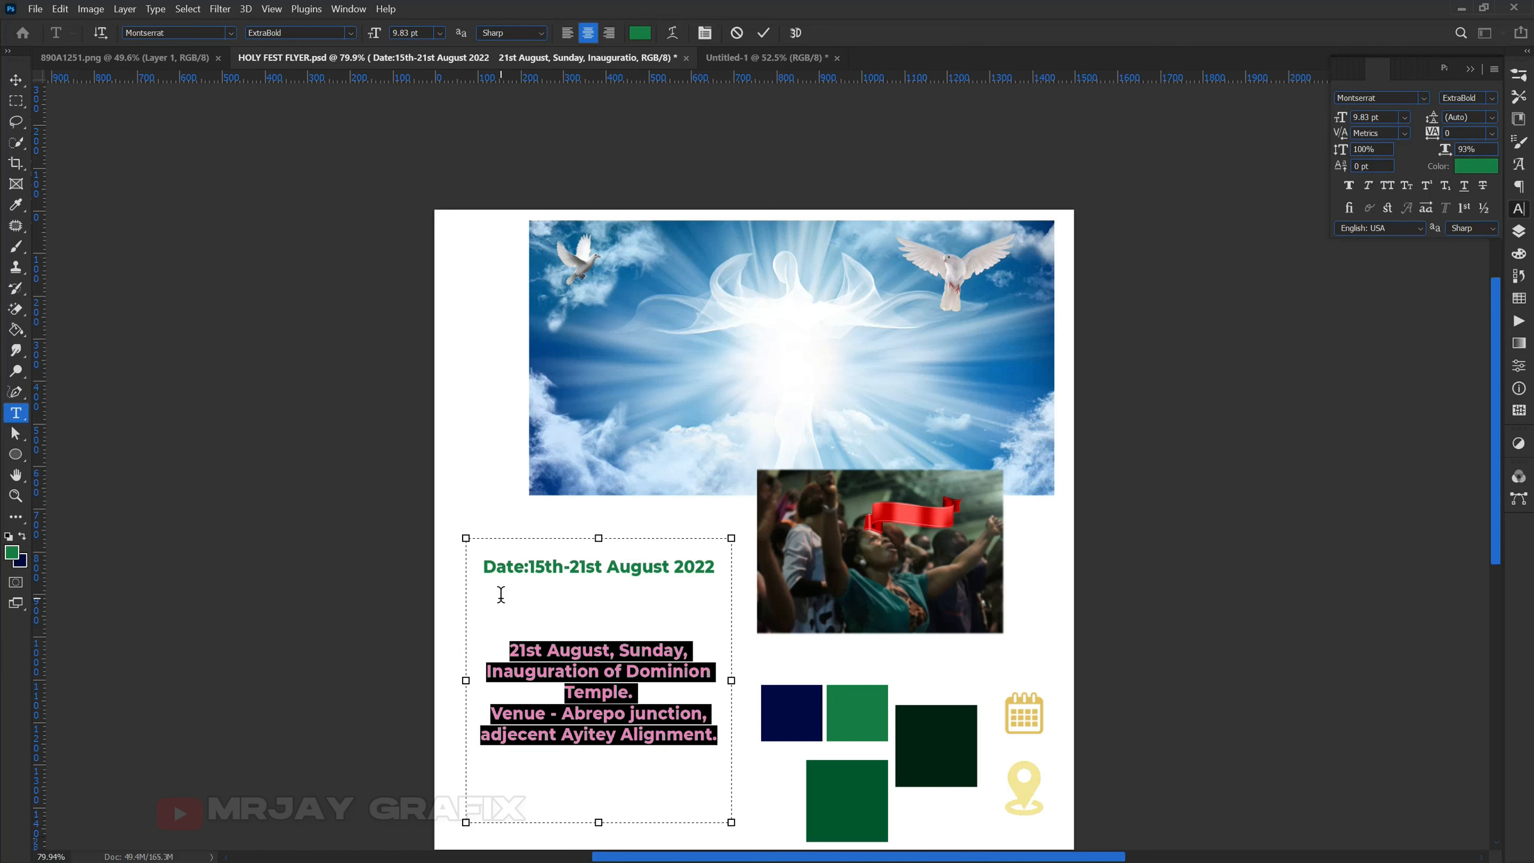
Copy the "Date:15th-21st August 2022" line and delete it from the source text block.
drag(484, 566, 707, 577)
key(ctrl+c)
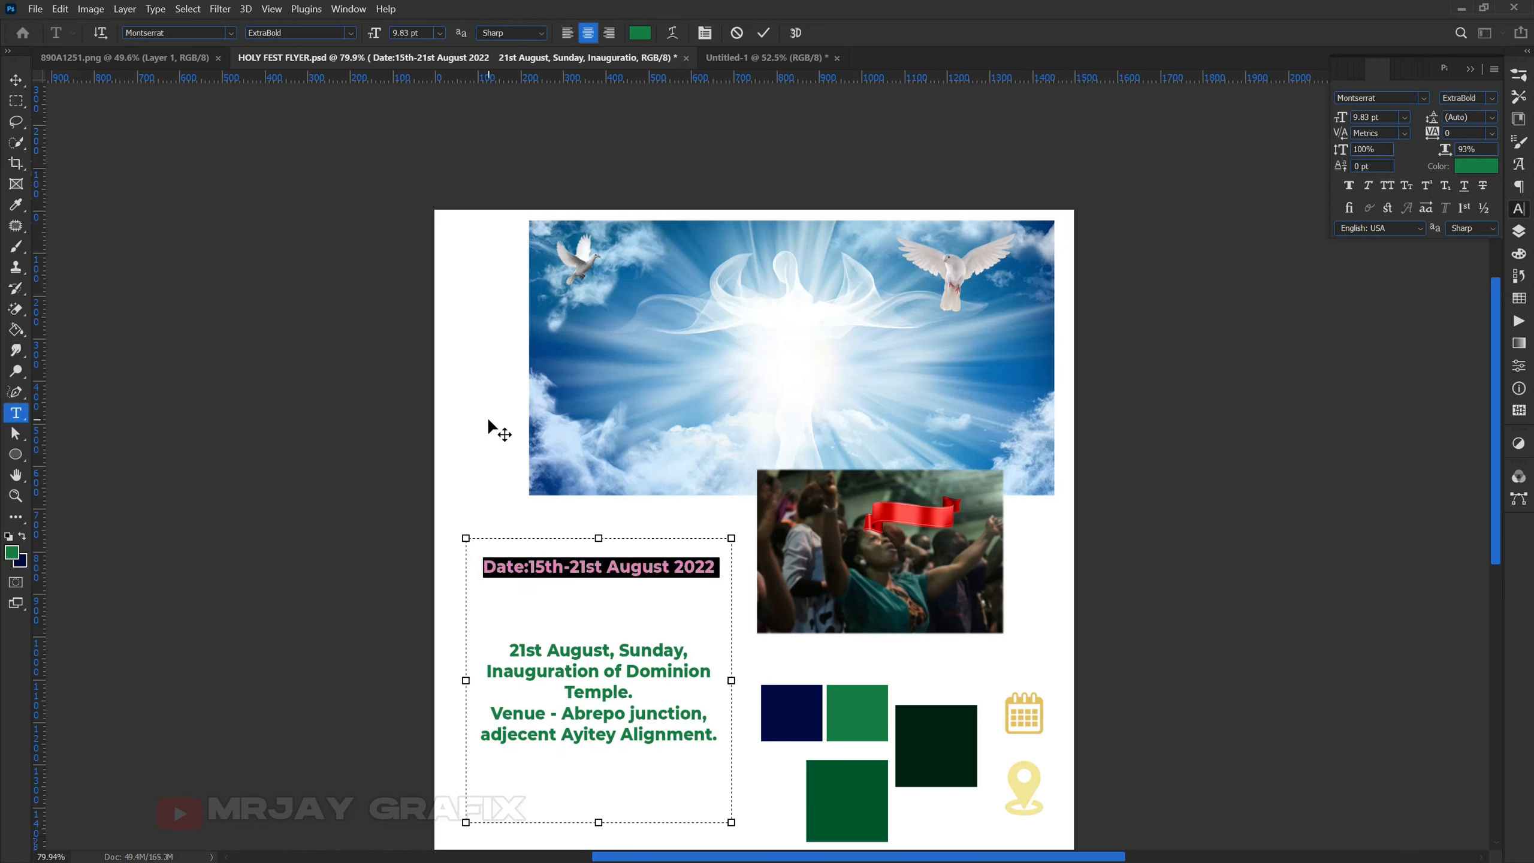
key(ctrl+h)
key(BackSpace)
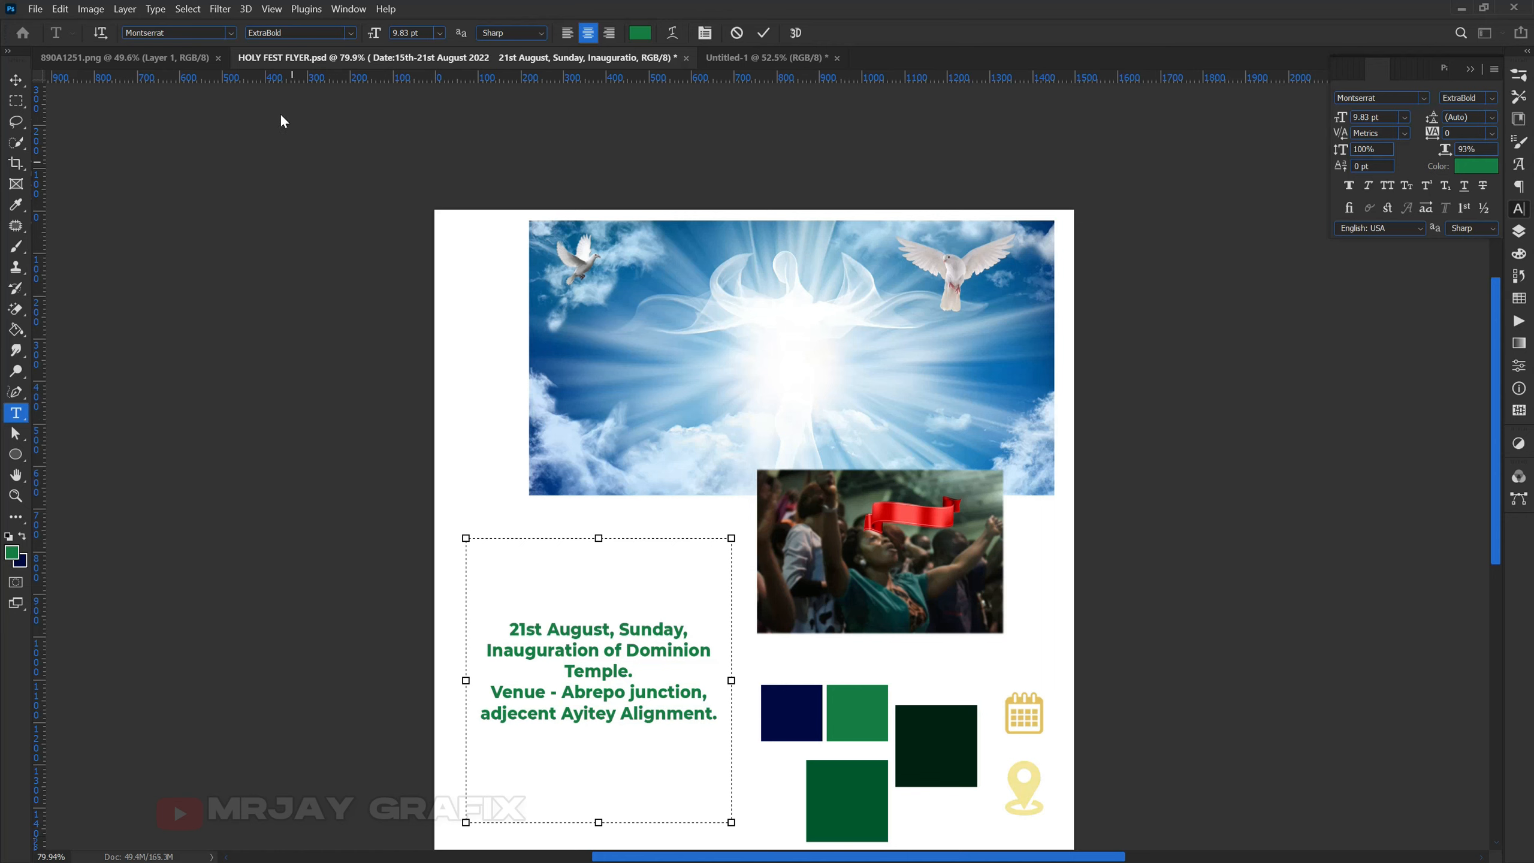
Return to the Untitled-1 flyer and place a duplicate of the "Enlarged My Coast" text block below the original.
click(737, 58)
key(v)
click(474, 477)
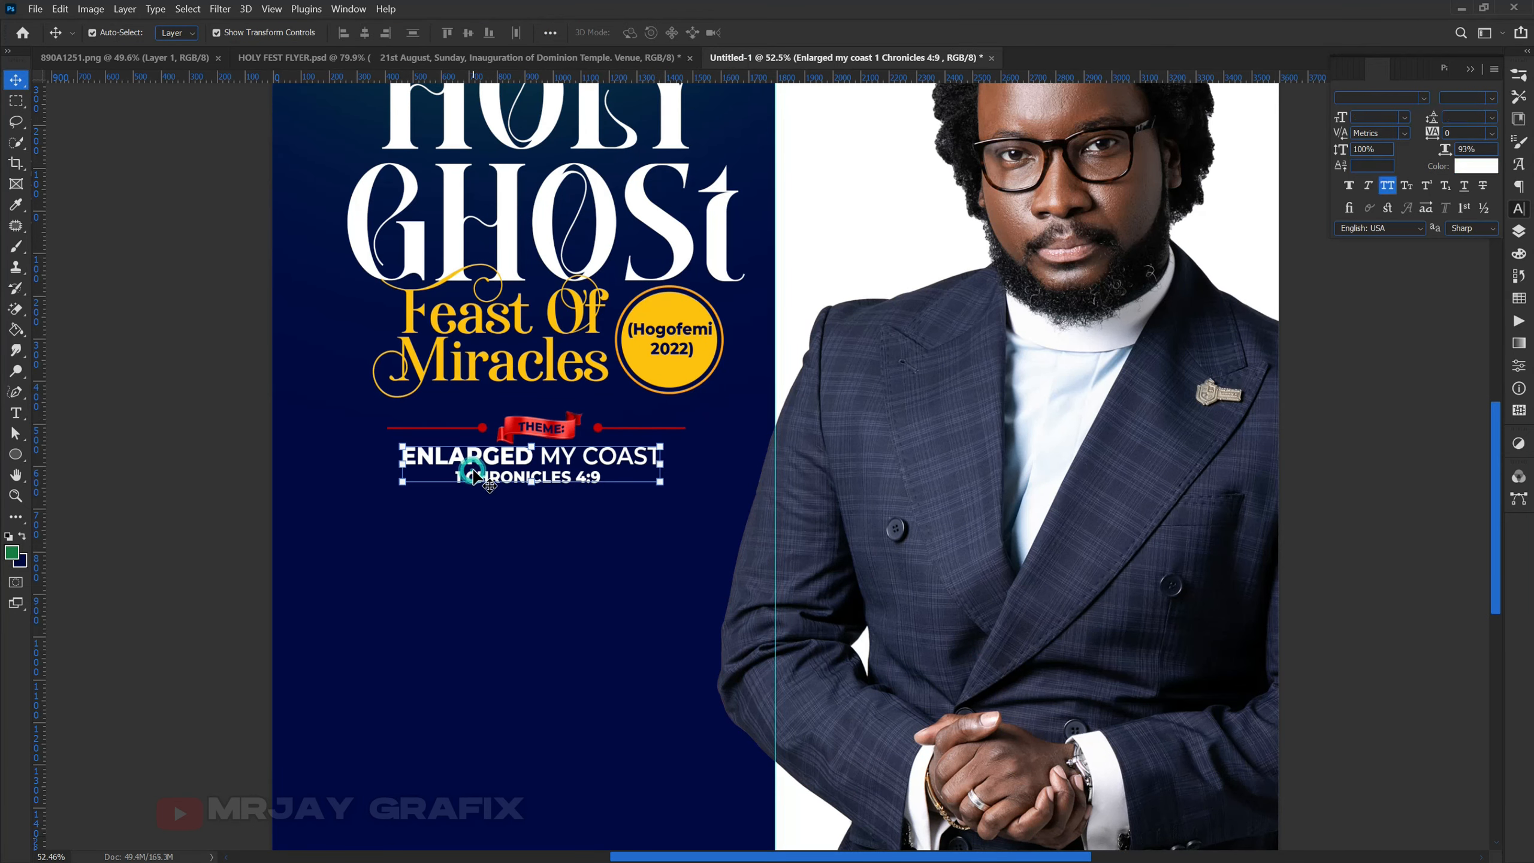
drag(474, 468, 582, 620)
Replace all of the duplicated block's text with the copied "Date:15th-21st August 2022".
double_click(386, 604)
click(386, 603)
key(BackSpace)
key(BackSpace)
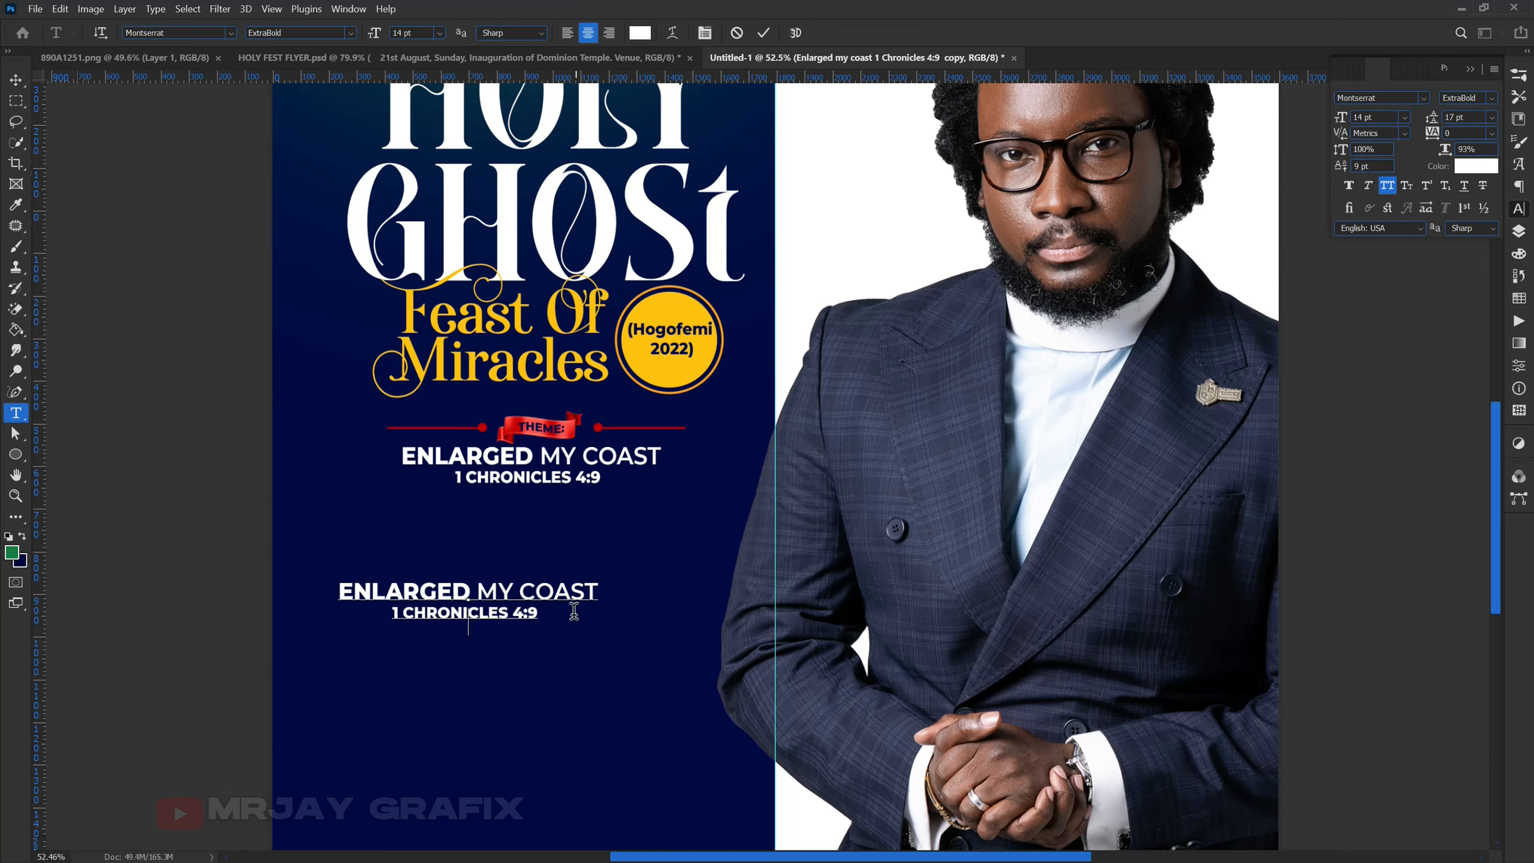
key(ctrl+a)
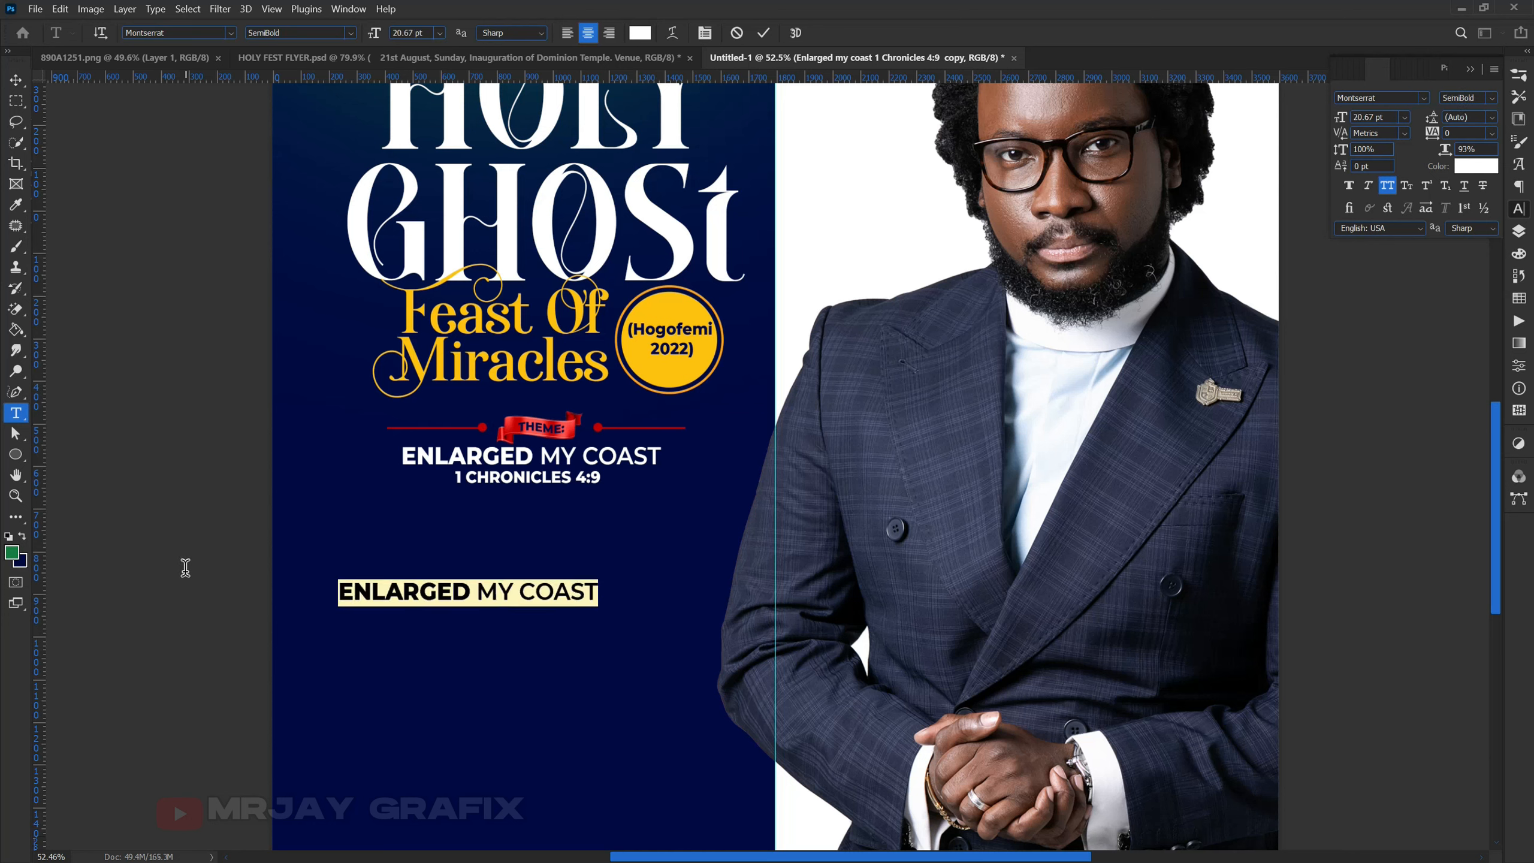
key(ctrl+v)
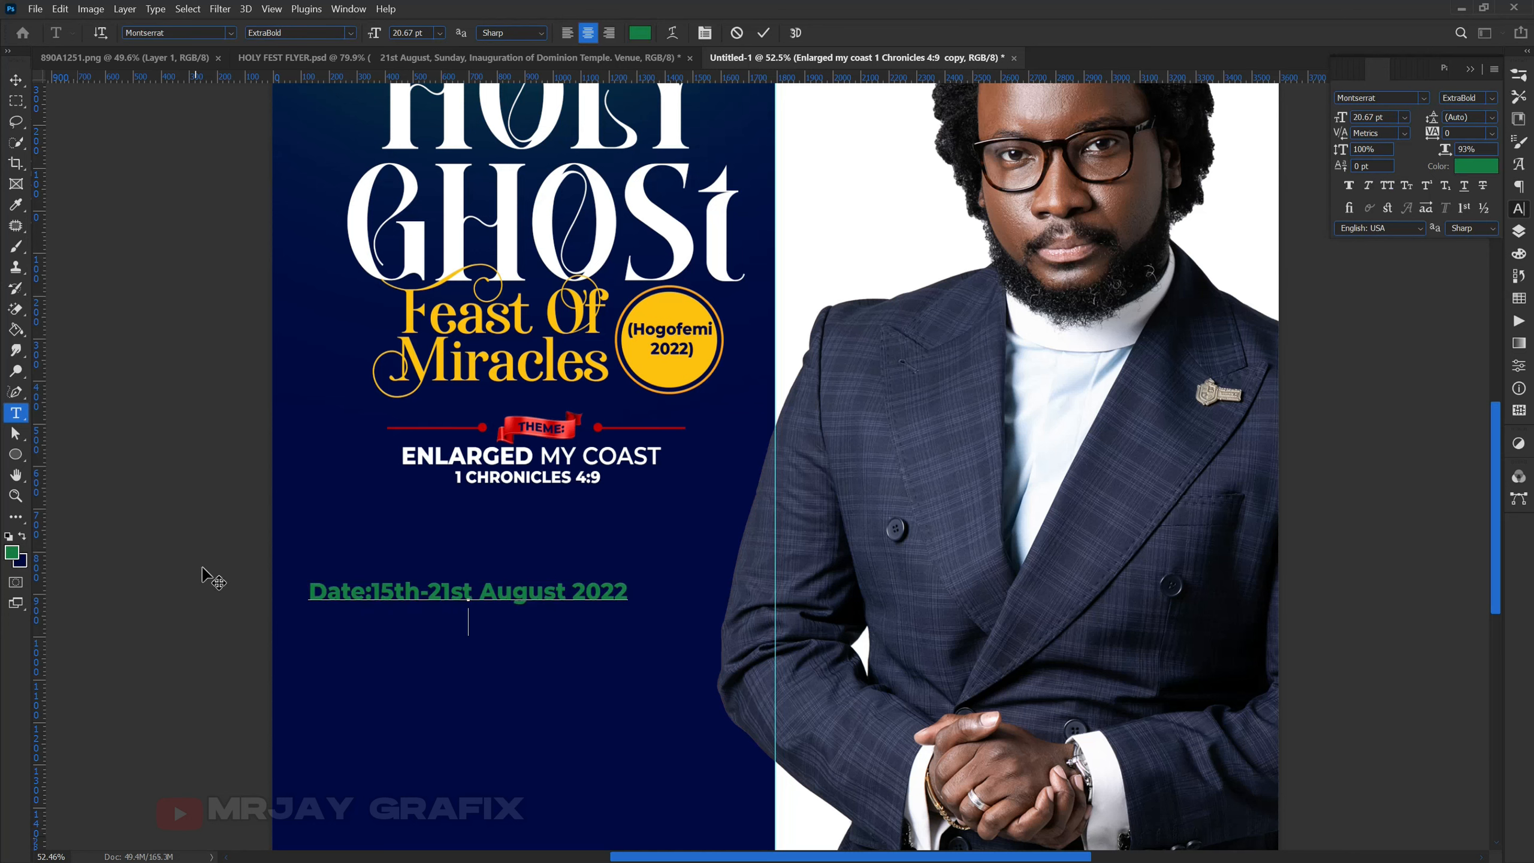
key(ctrl+Return)
Remove the "Date:" prefix from the date text and shorten "August" to "Aug.".
double_click(378, 593)
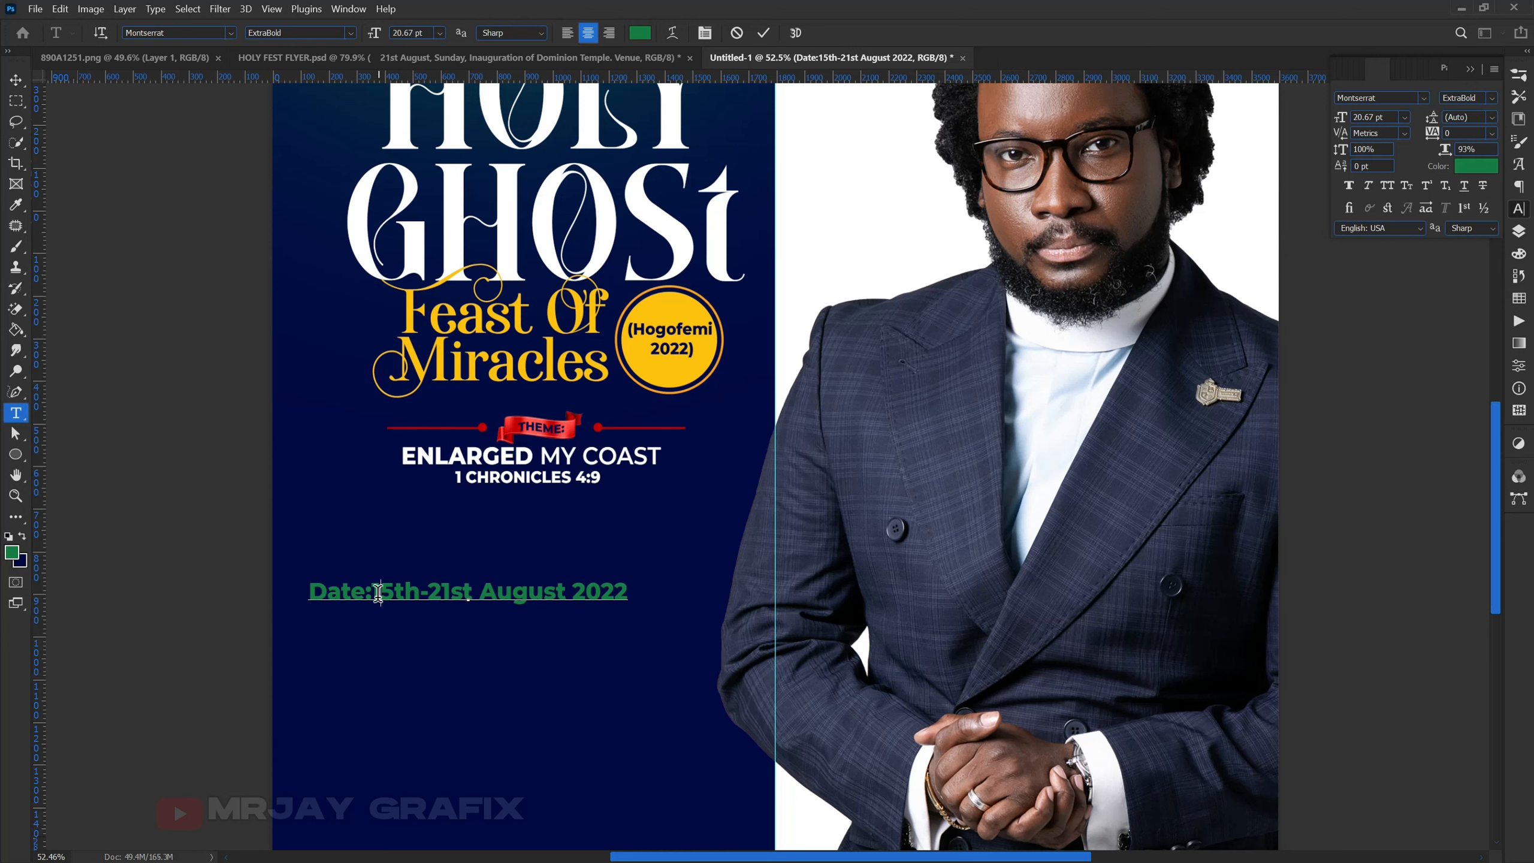
drag(371, 593, 278, 591)
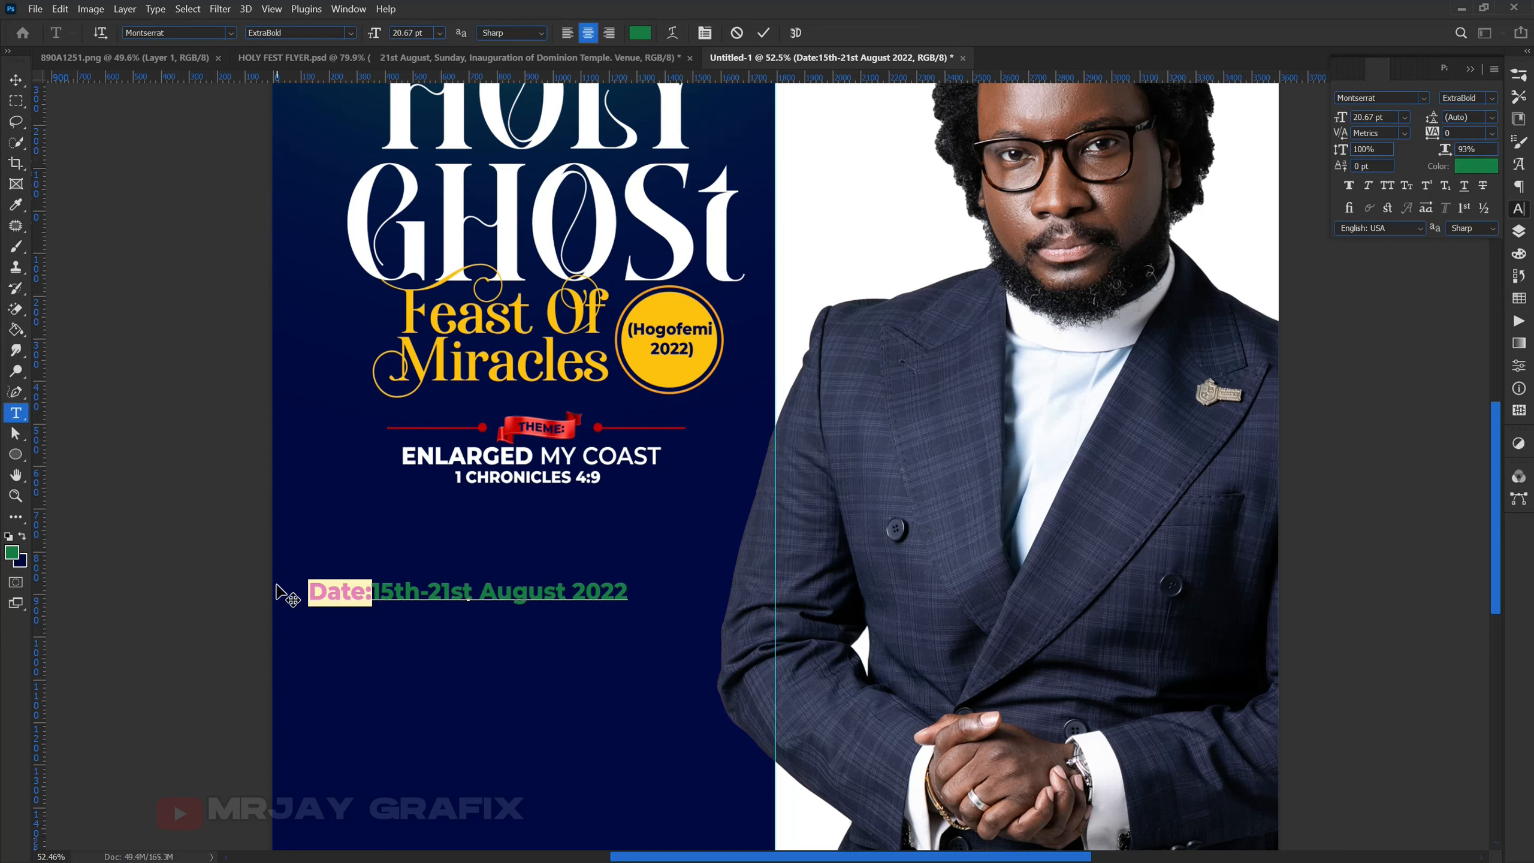
key(BackSpace)
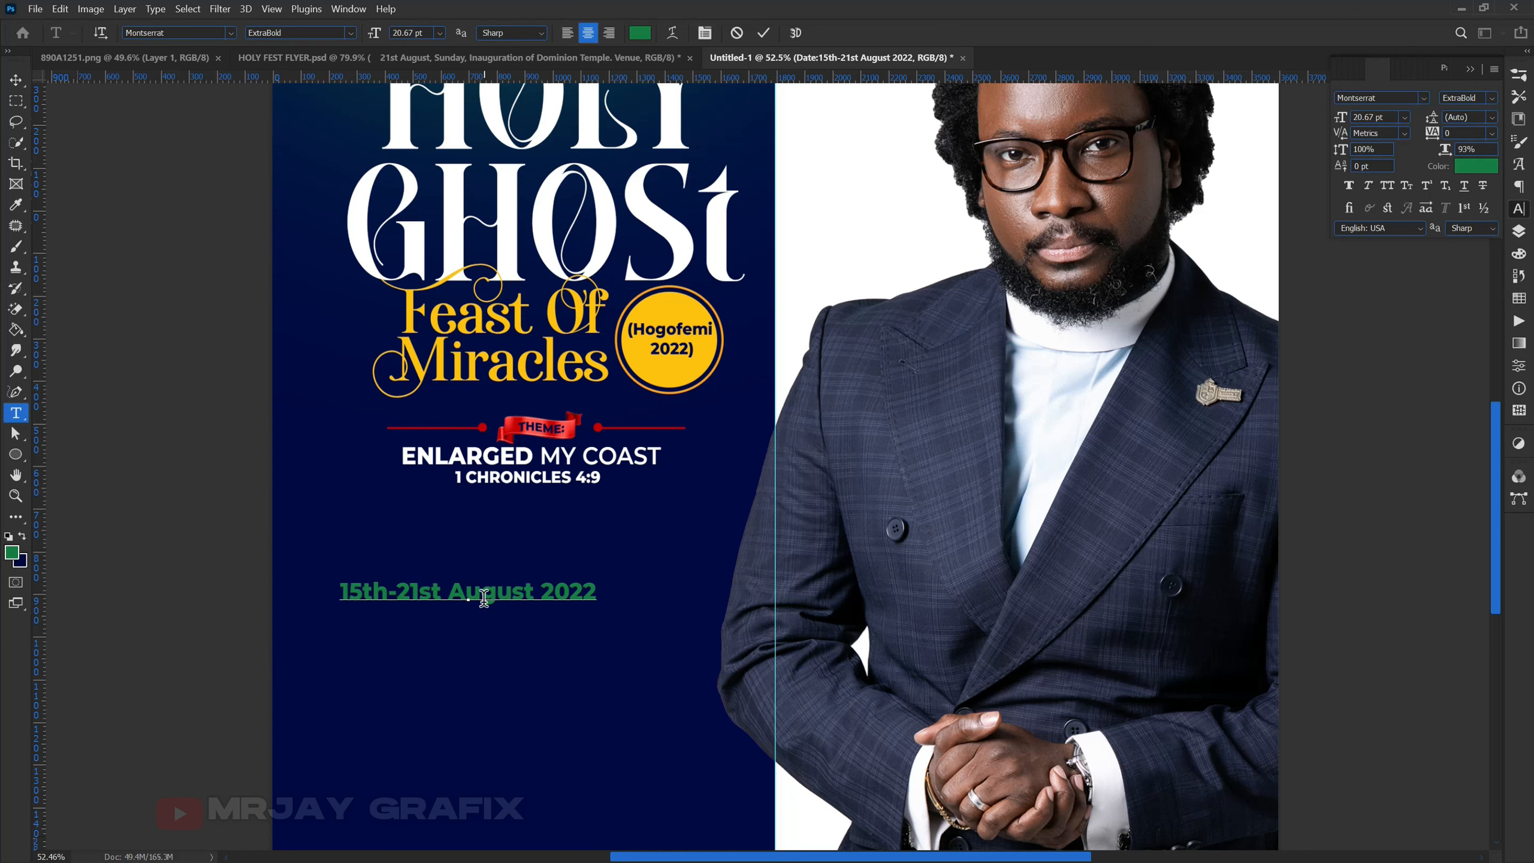
drag(497, 589, 539, 589)
key(BackSpace)
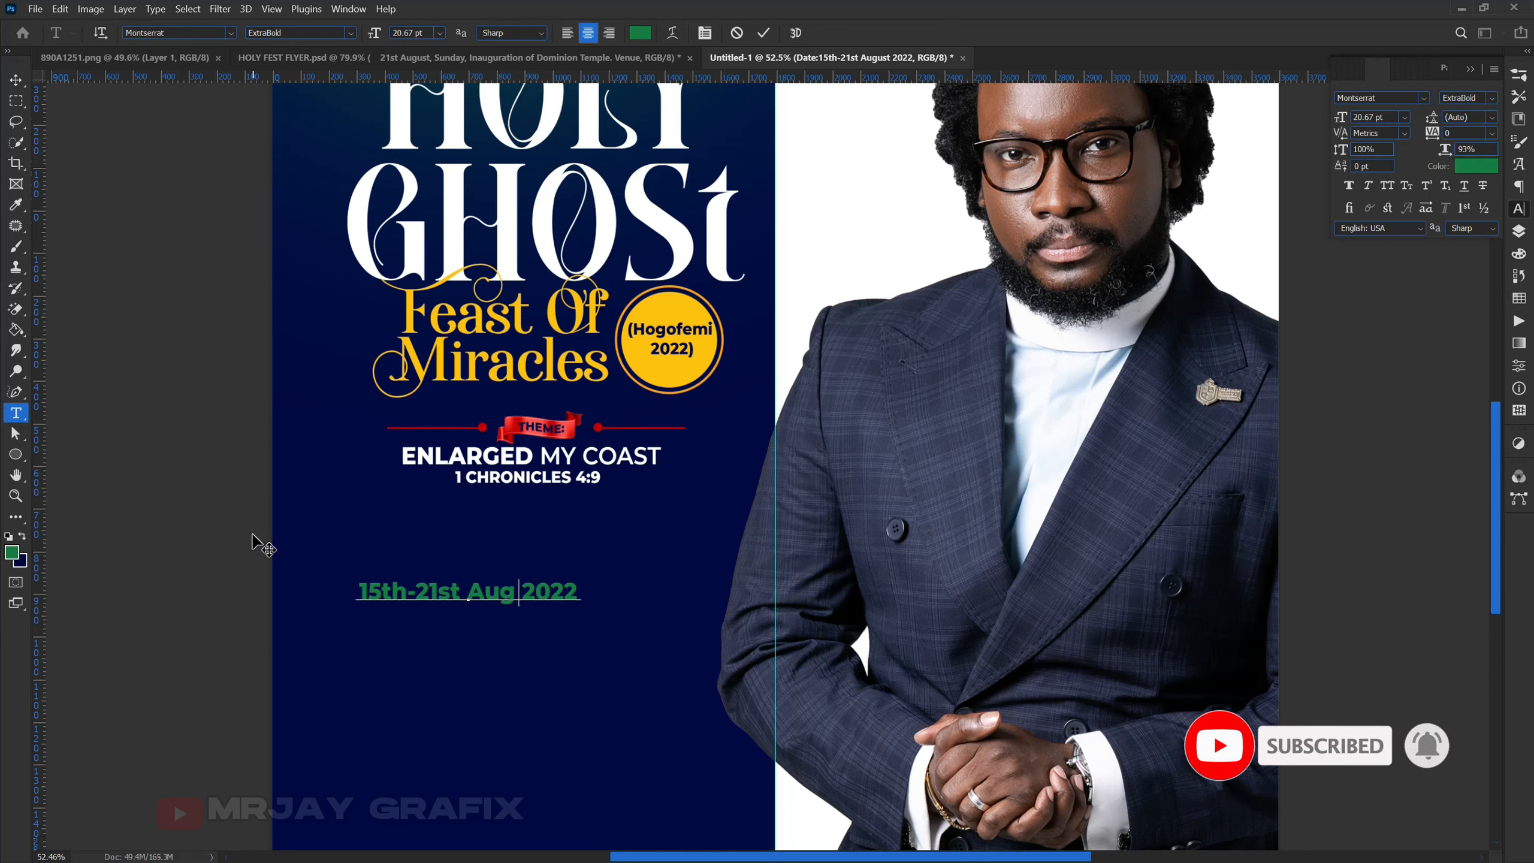
text(.)
drag(350, 587, 639, 612)
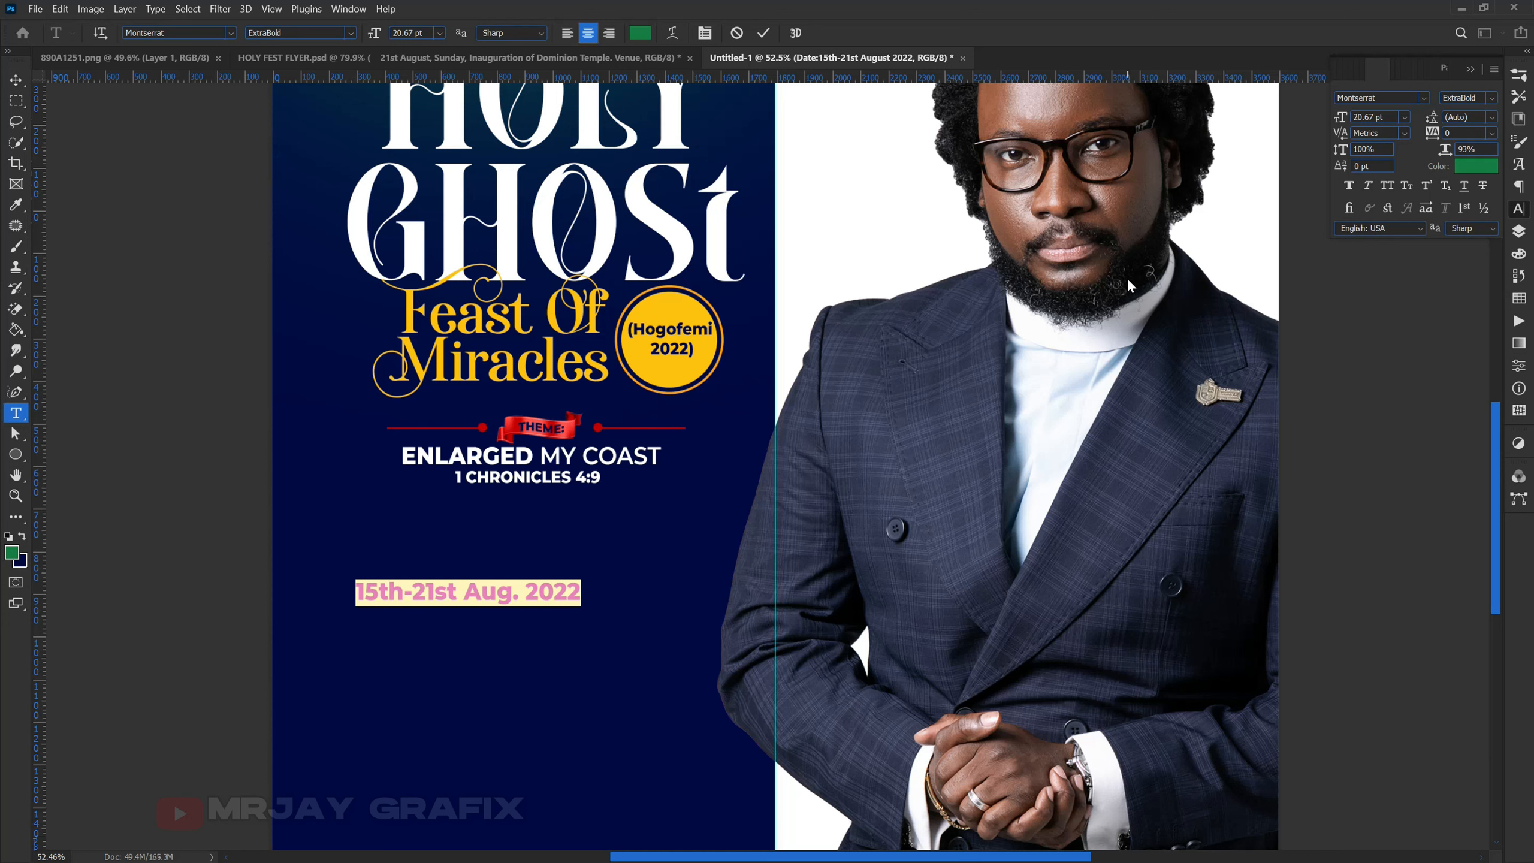
Break the date text onto a second line after "15th-21st" and spell out the month again as "August".
click(467, 587)
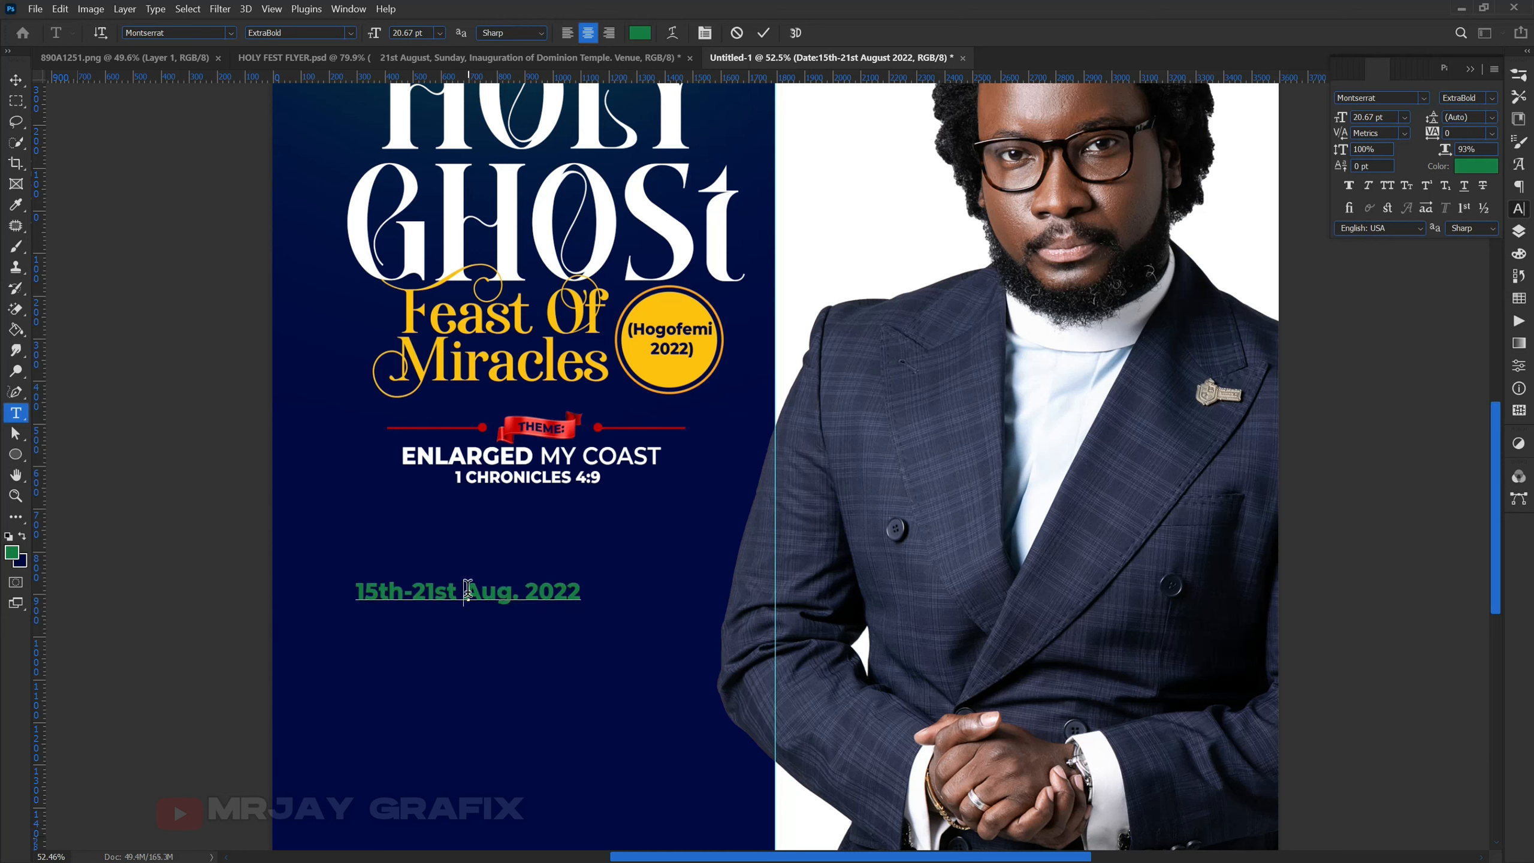
key(Return)
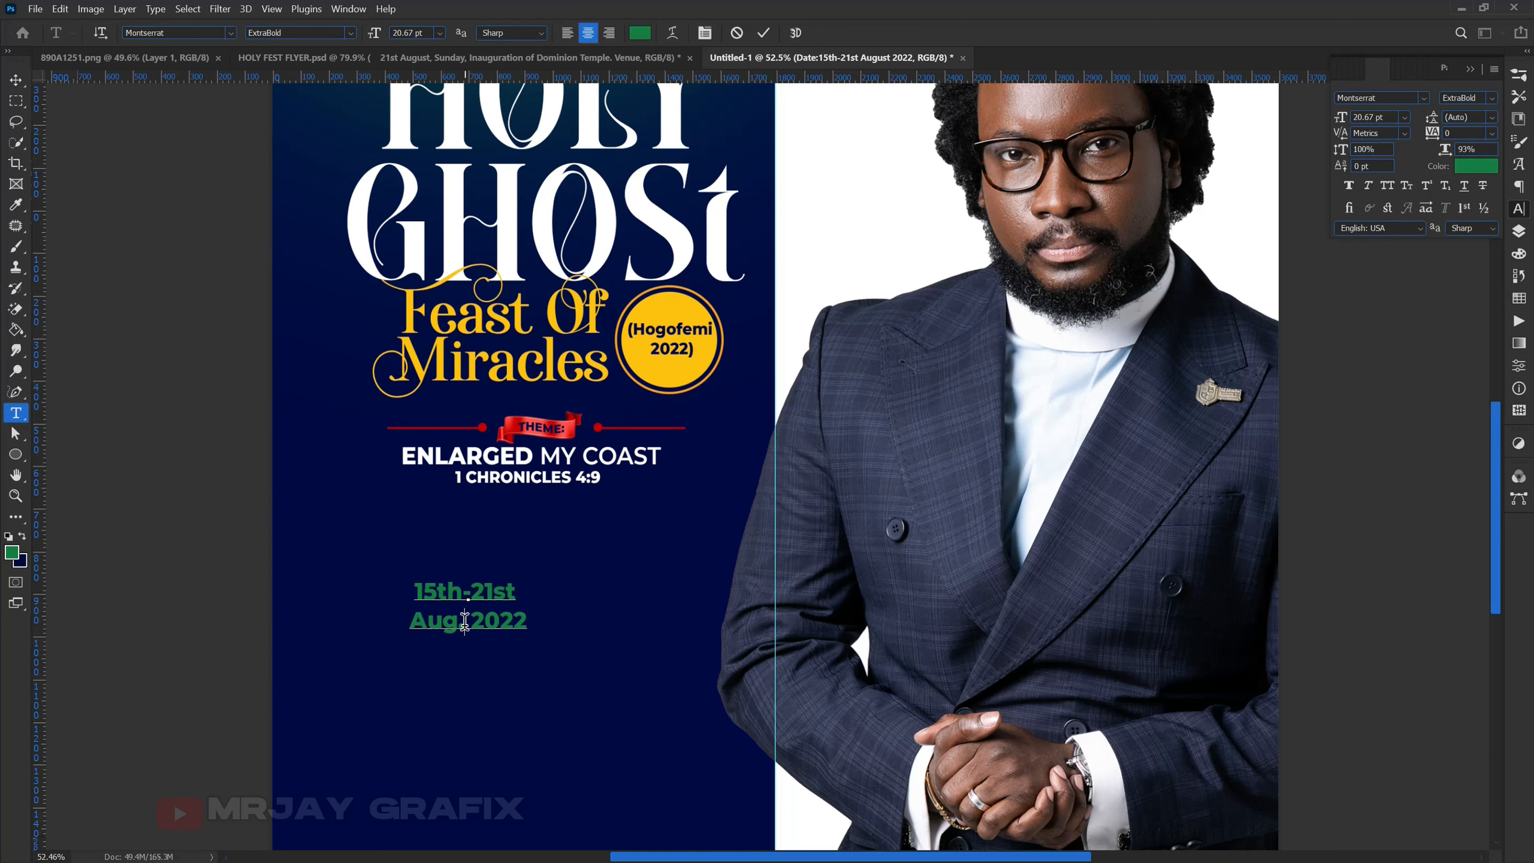
click(464, 621)
key(BackSpace)
text(ust)
text(t)
click(102, 461)
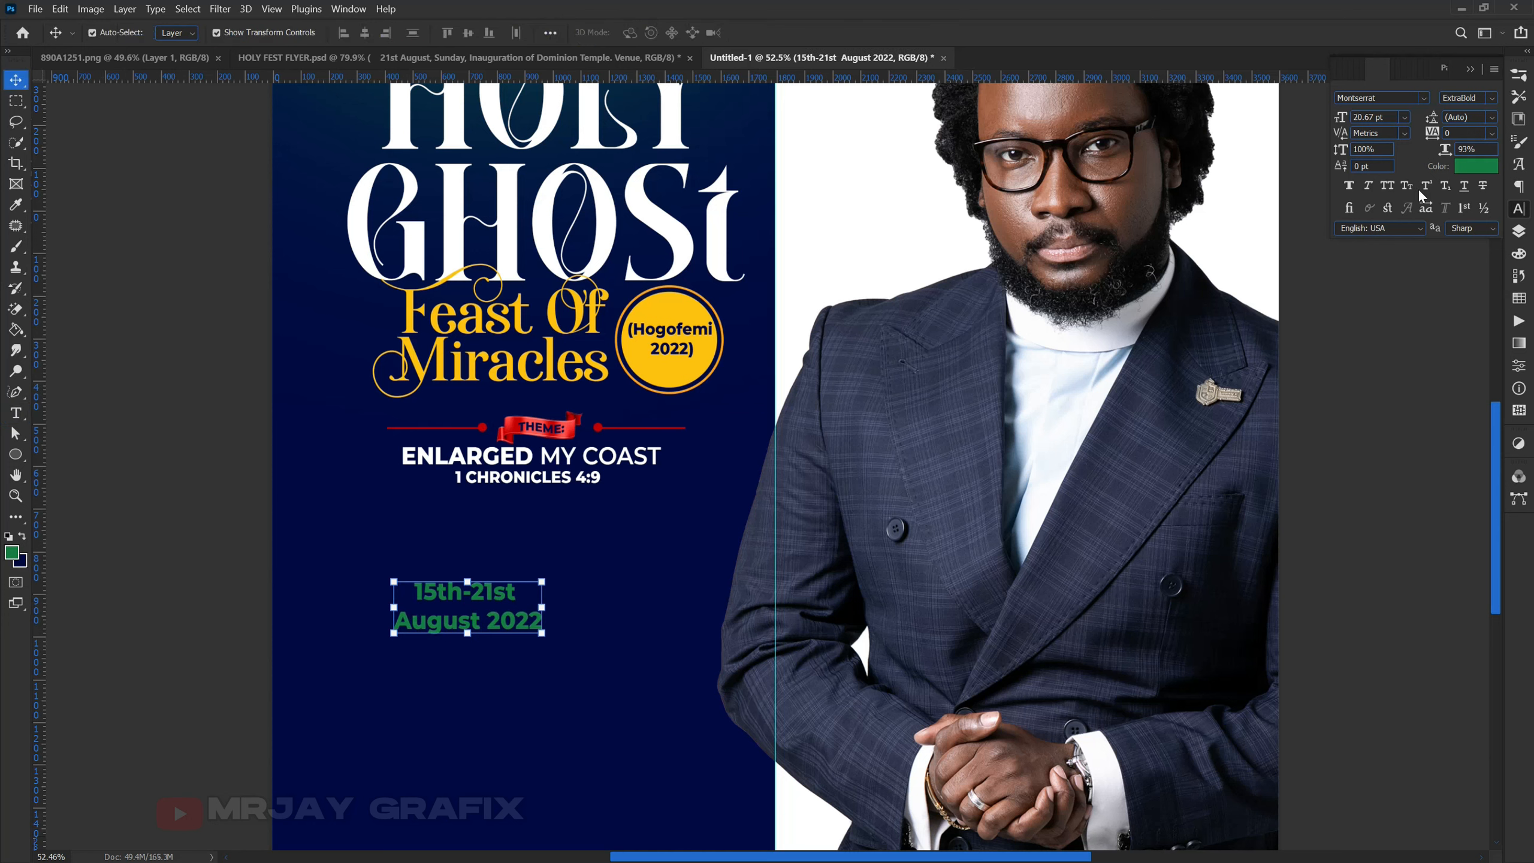
Set the date text in all caps and format its "15TH-21ST" line as 27 pt Hanson Bold.
click(1388, 188)
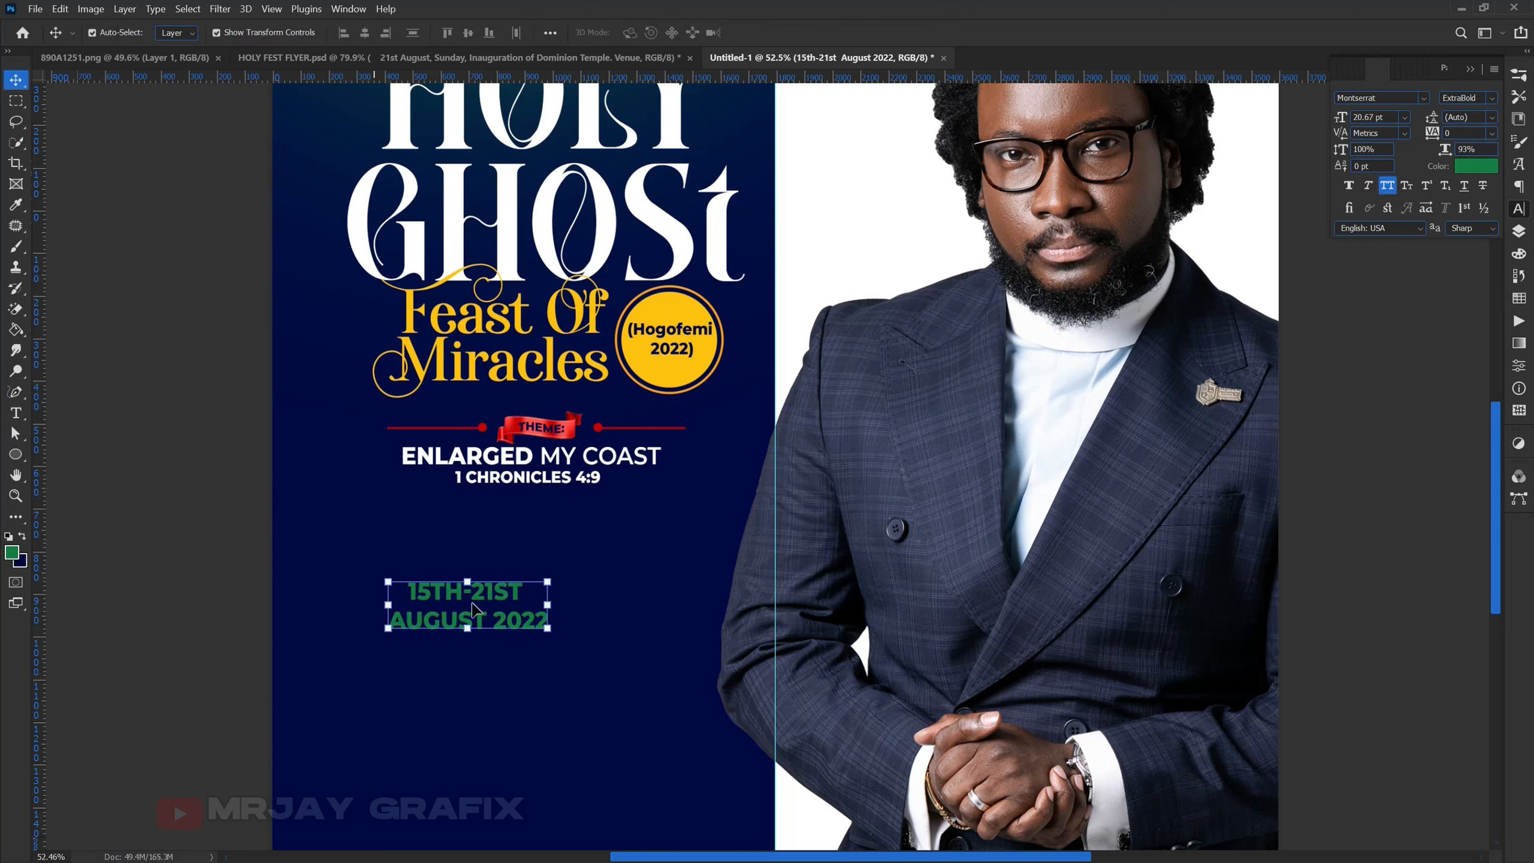
double_click(468, 607)
drag(406, 591, 591, 586)
drag(1341, 118, 1356, 115)
click(1357, 97)
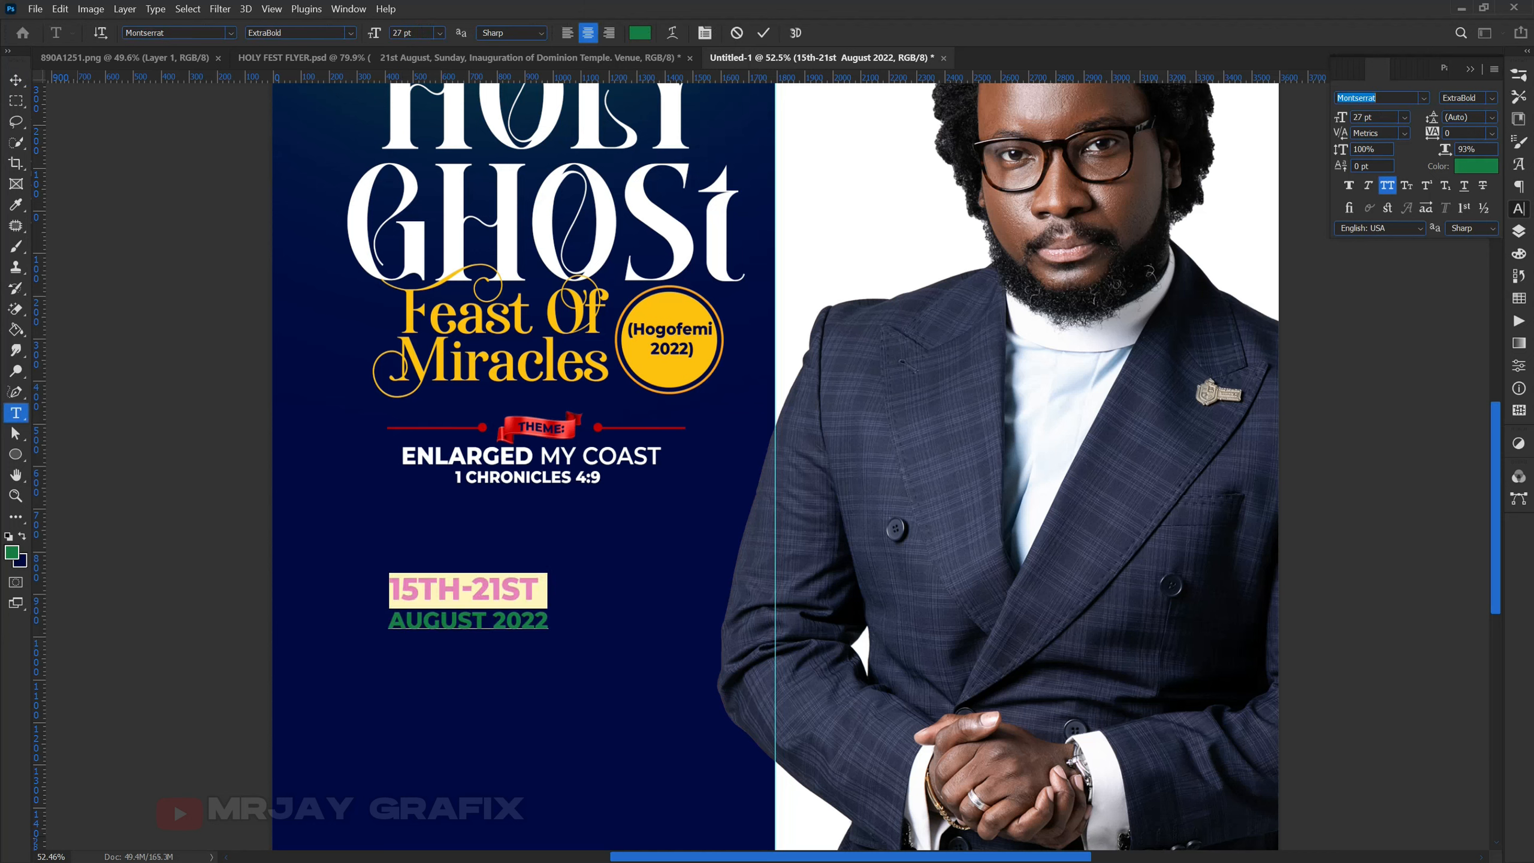
text(hans)
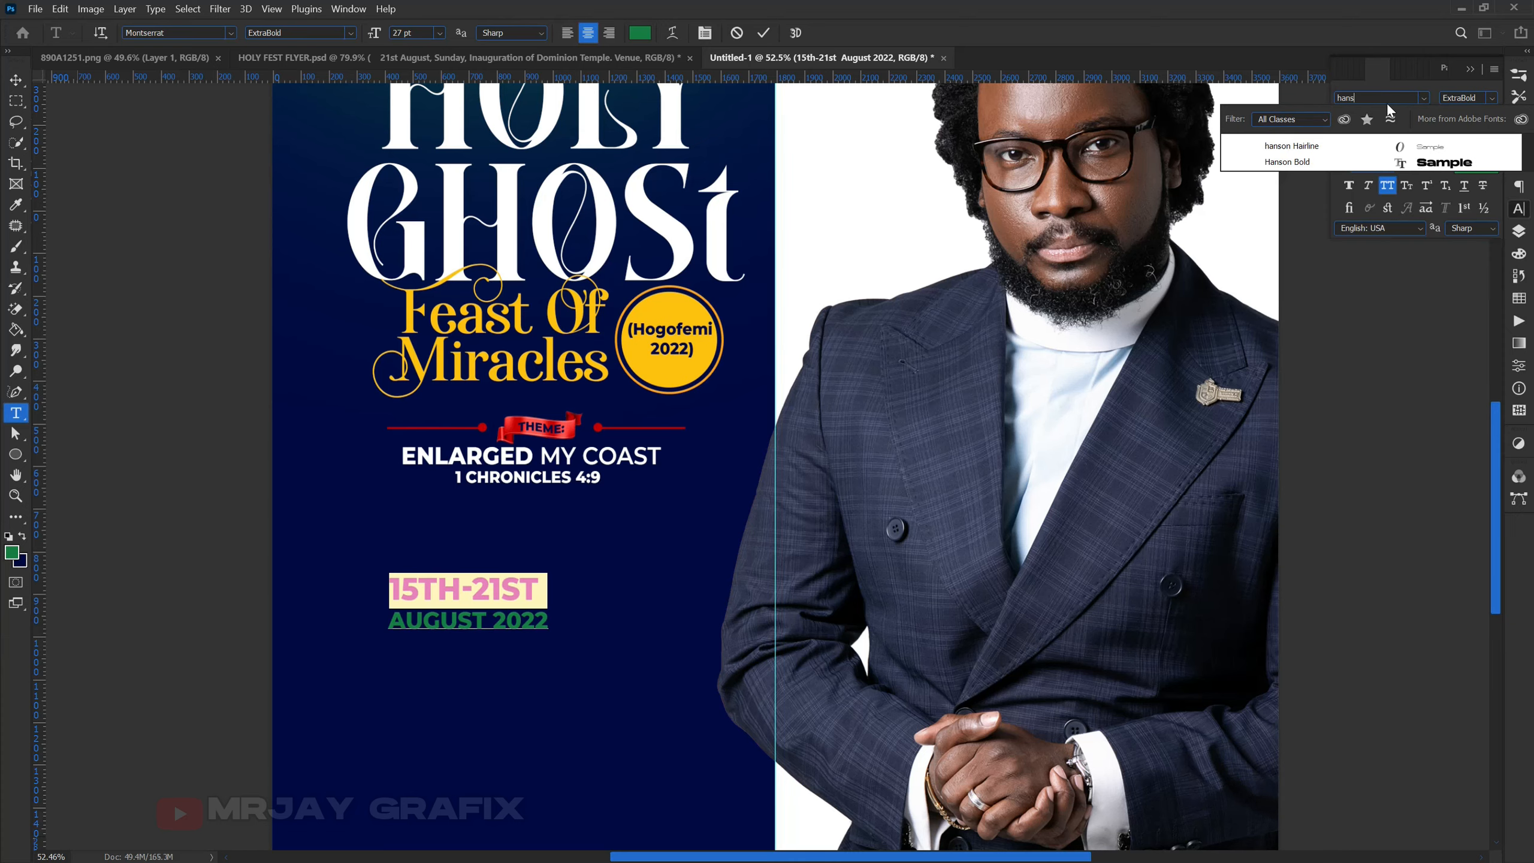
click(1382, 163)
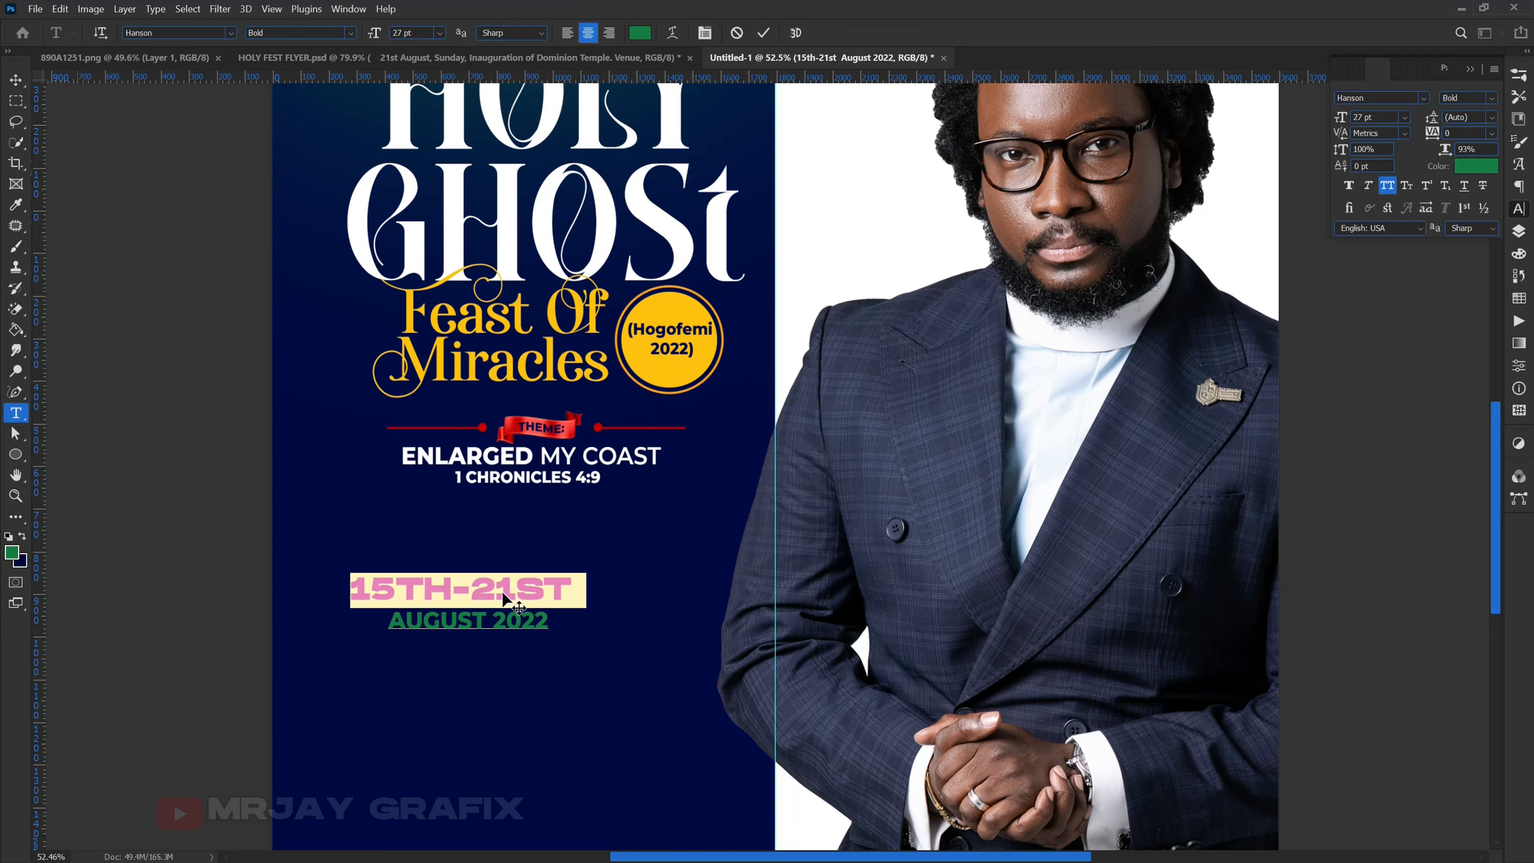
Format the "AUGUST 2022" line in Stretch Pro Regular at 20 pt with 17 pt leading.
drag(549, 621, 371, 626)
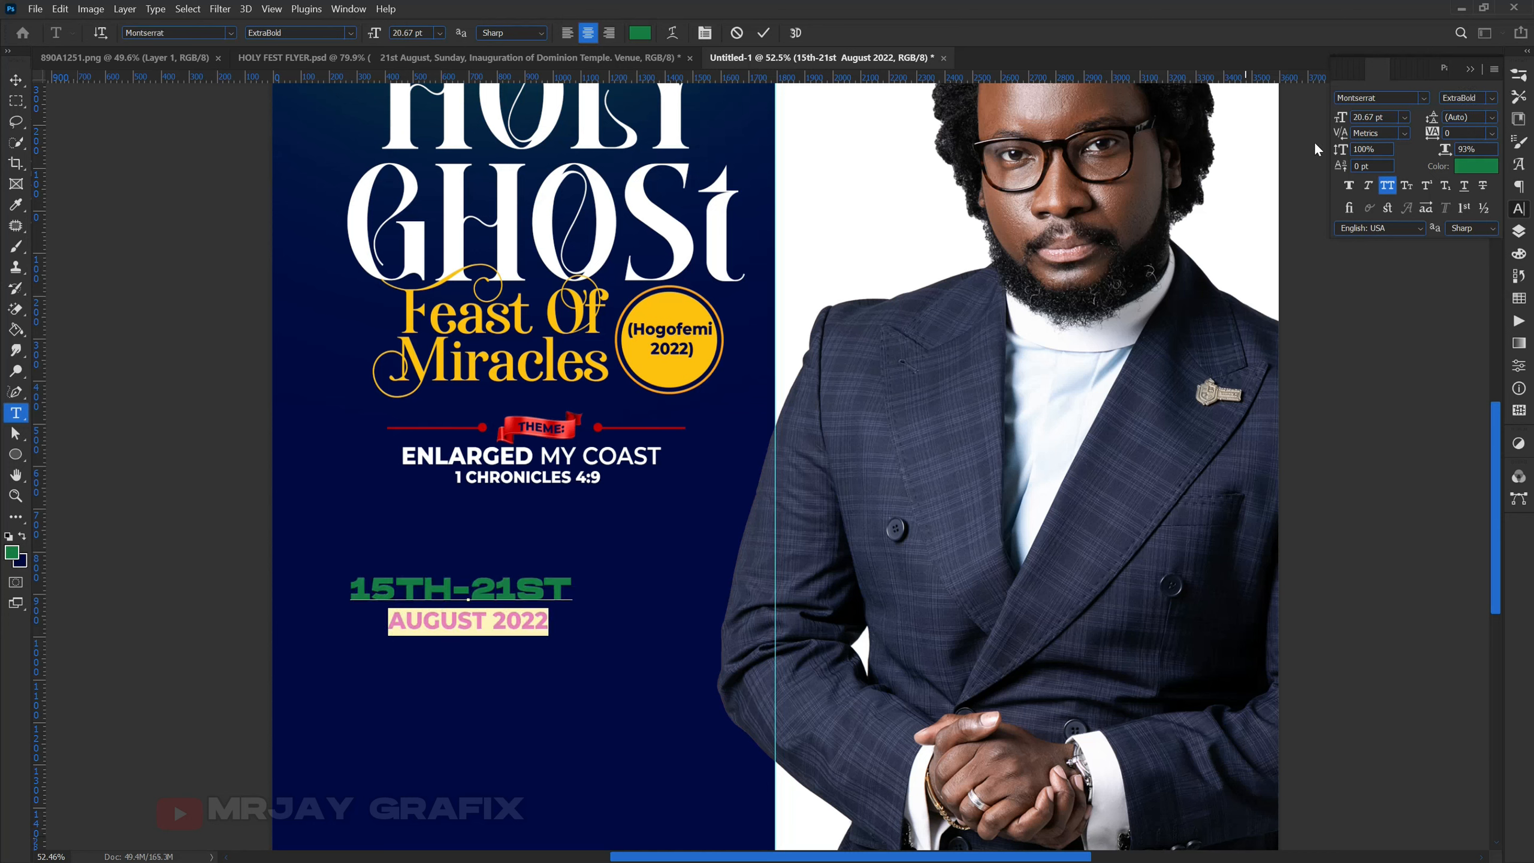
click(1356, 97)
text(str)
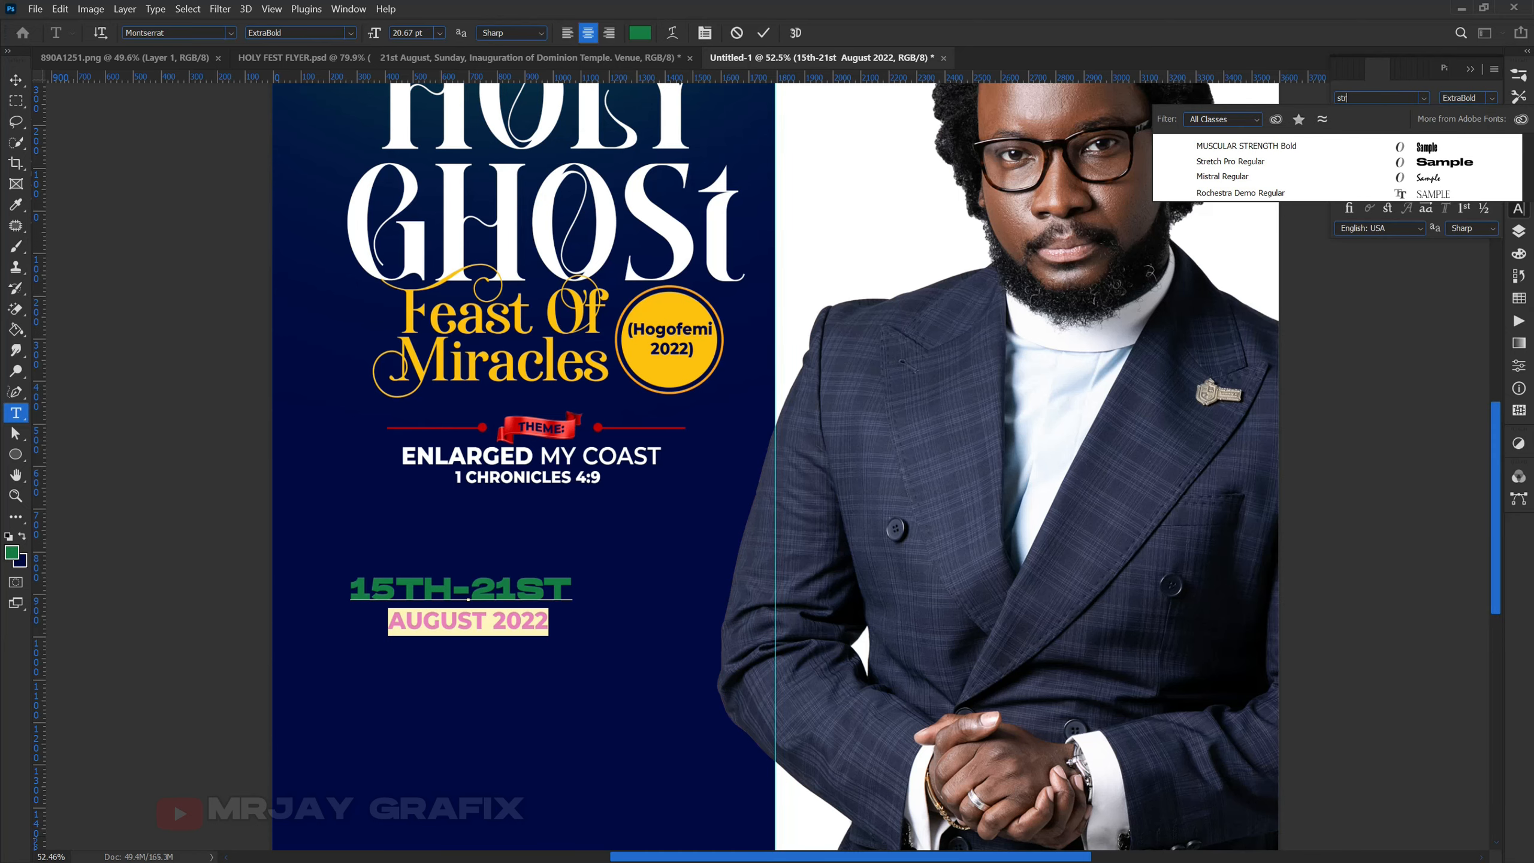
click(1311, 167)
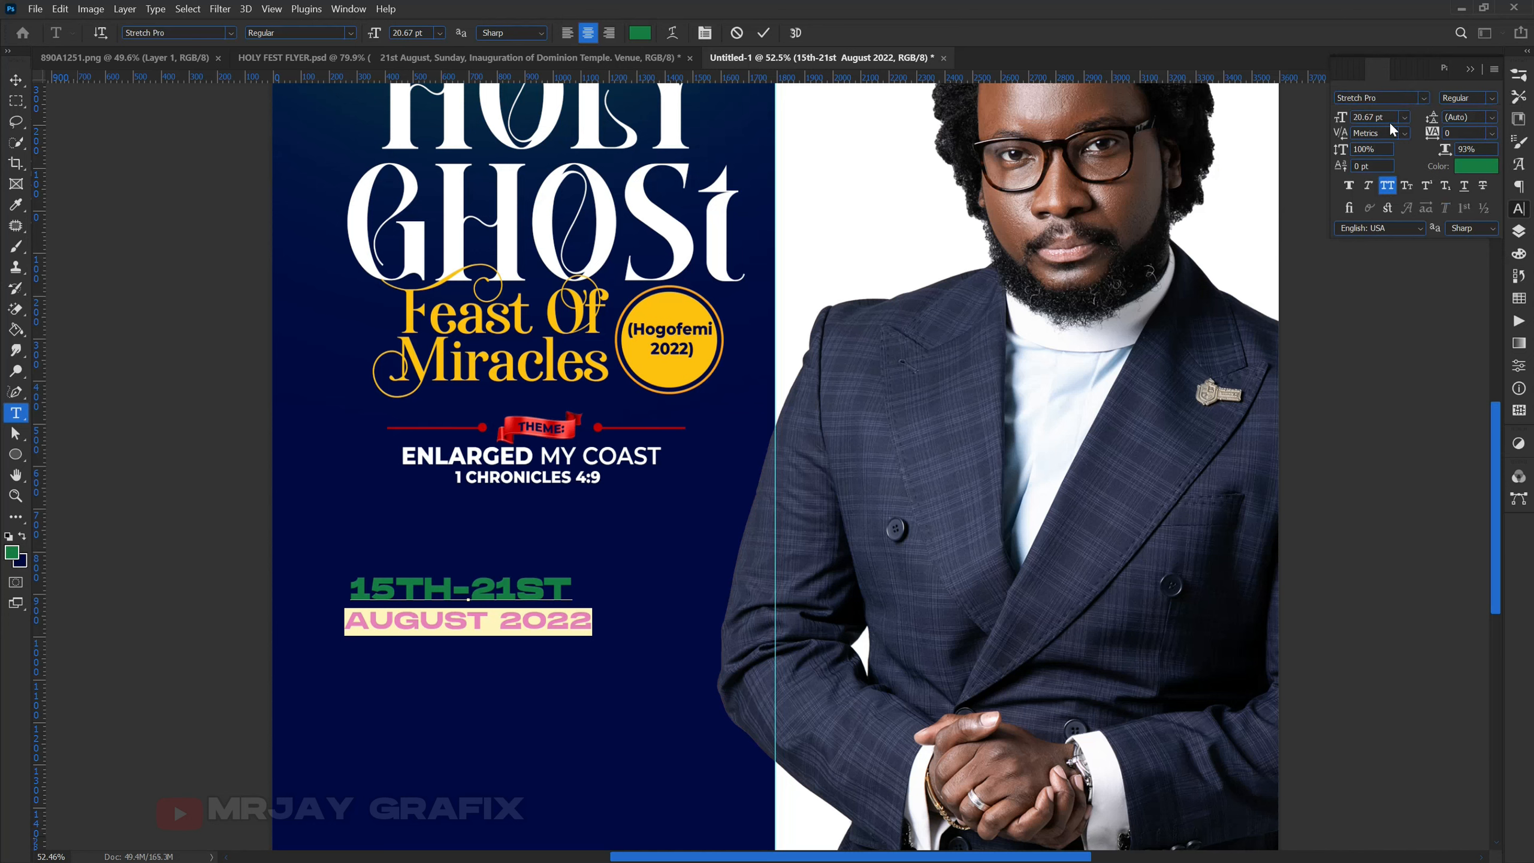
drag(1341, 127, 1345, 132)
drag(1434, 119, 1434, 124)
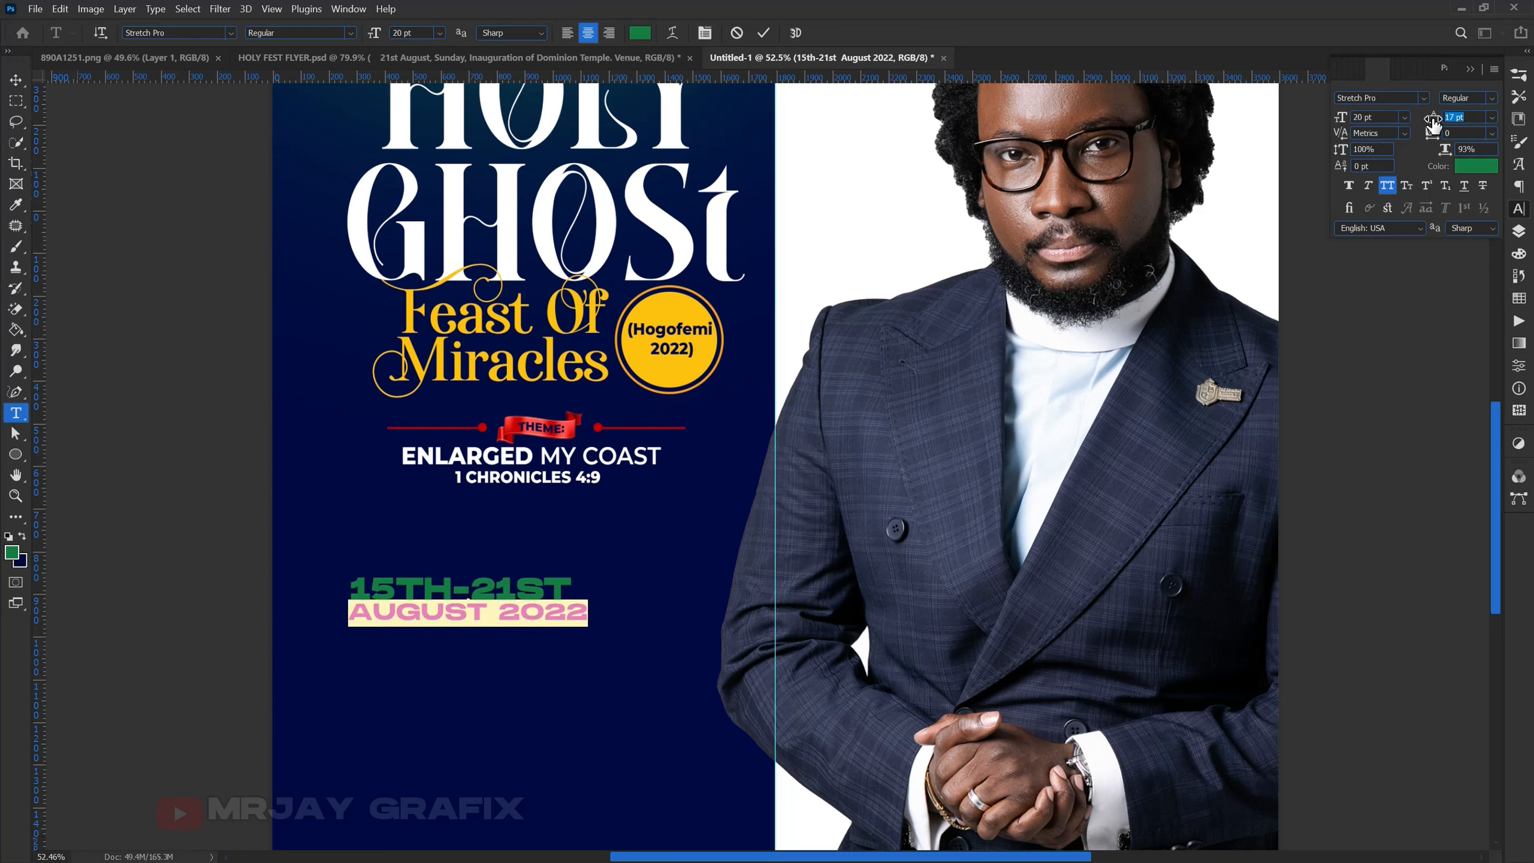
Shift the "15TH-21ST" line over the month line by raising the kerning at its start to 440.
click(585, 585)
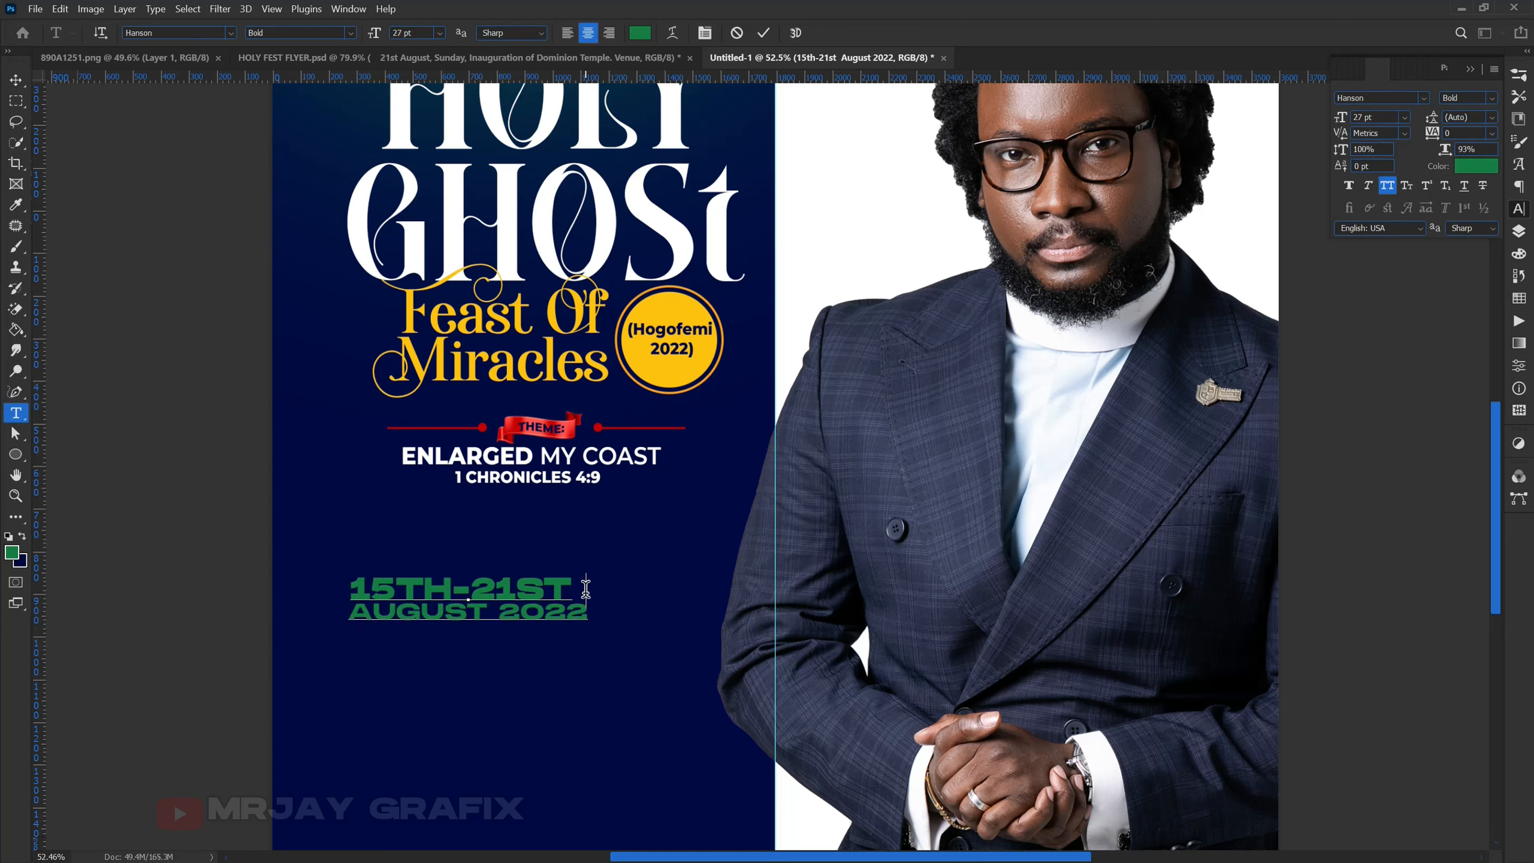
drag(585, 583, 330, 574)
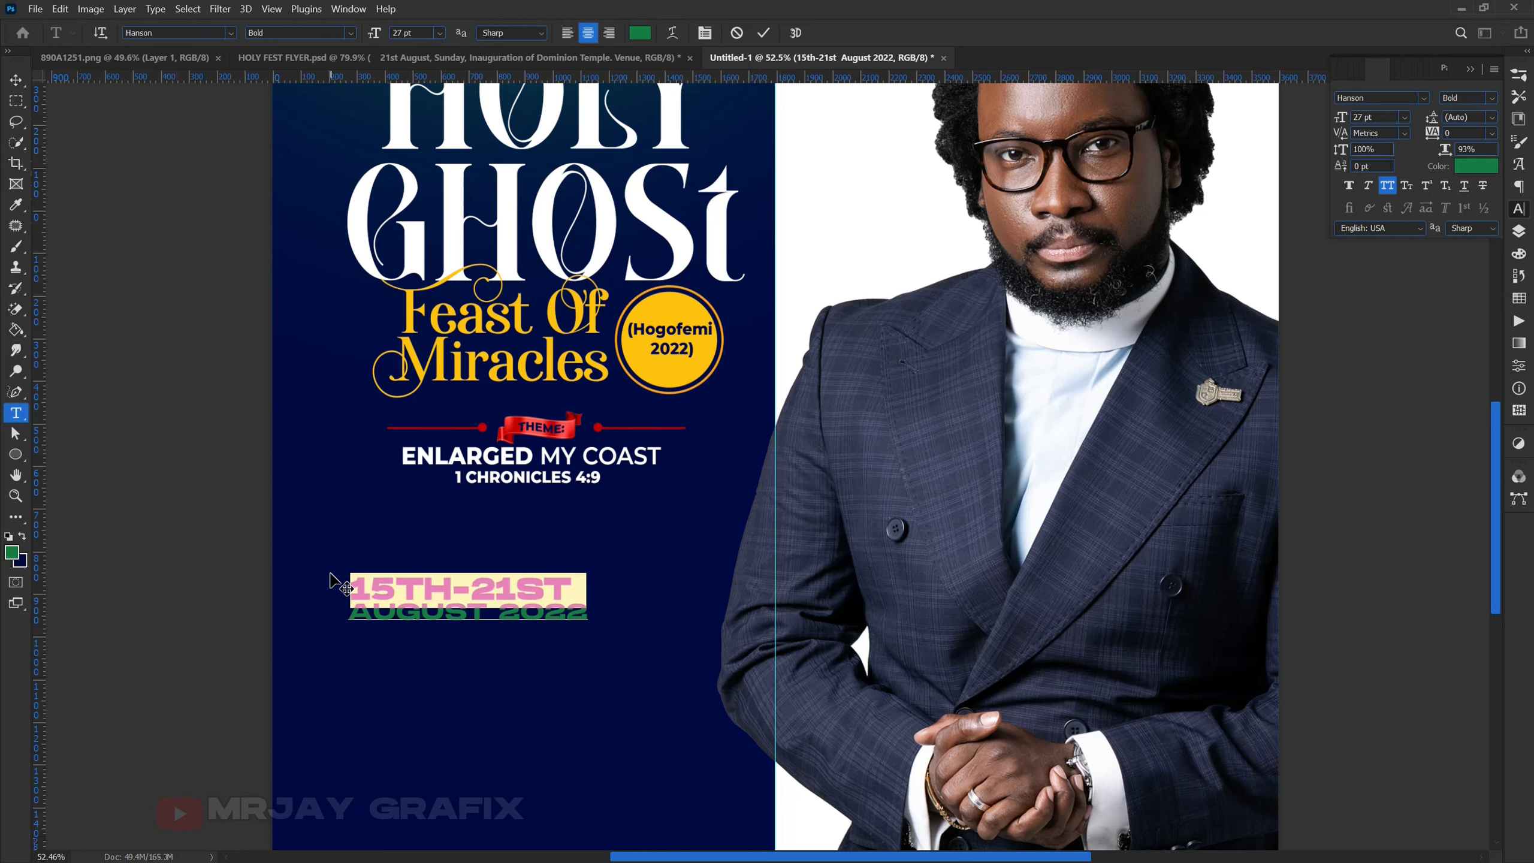
click(347, 584)
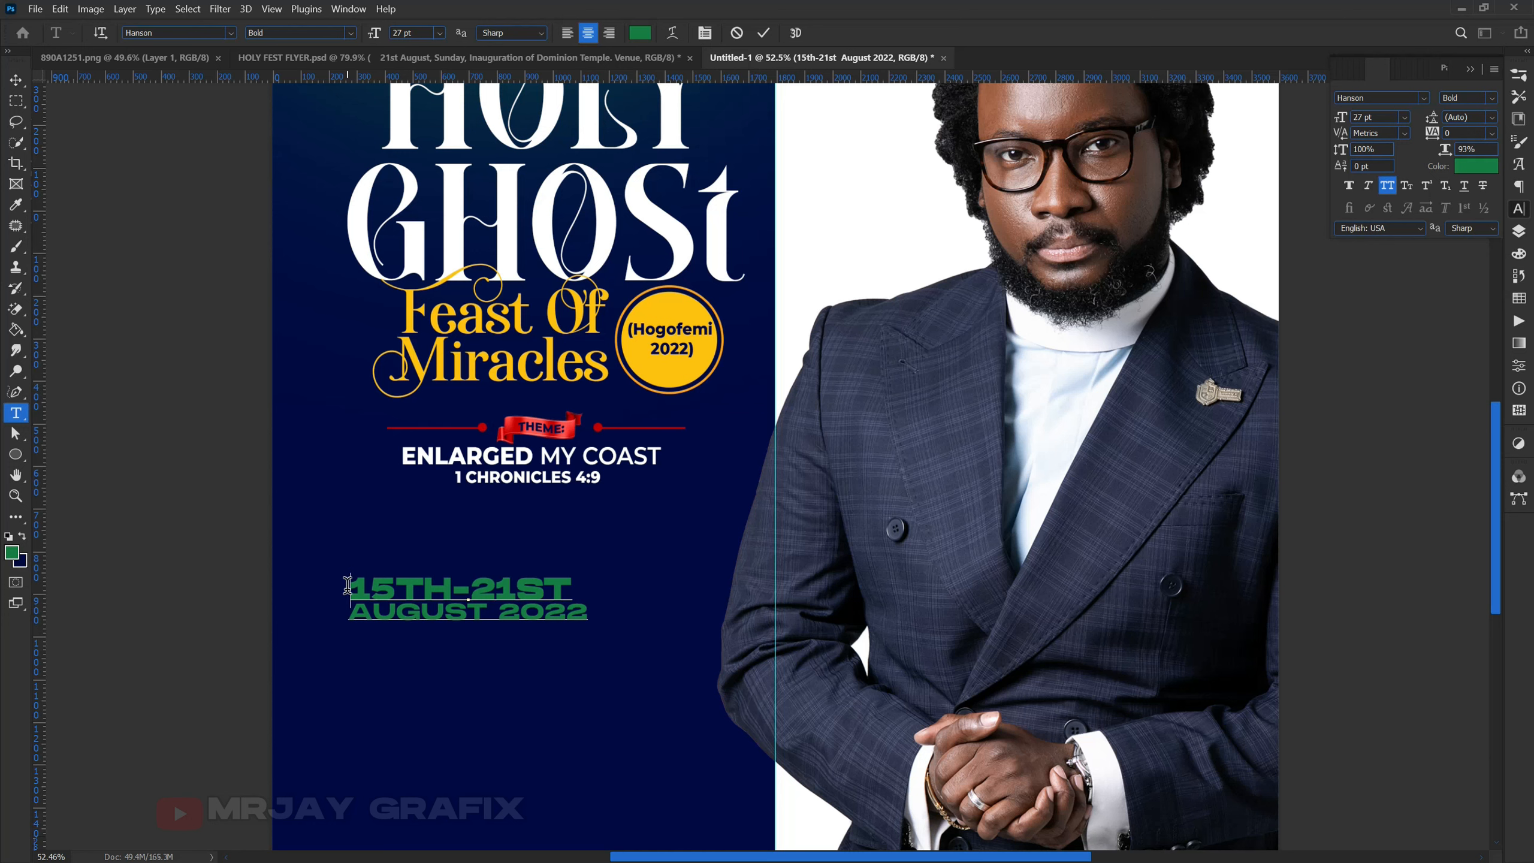
key(alt+Right)
key(alt+Right)
key(alt+Right)
key(alt+Right)
key(alt+Right)
key(alt+Right)
key(alt+Right)
key(alt+Right)
key(alt+Right)
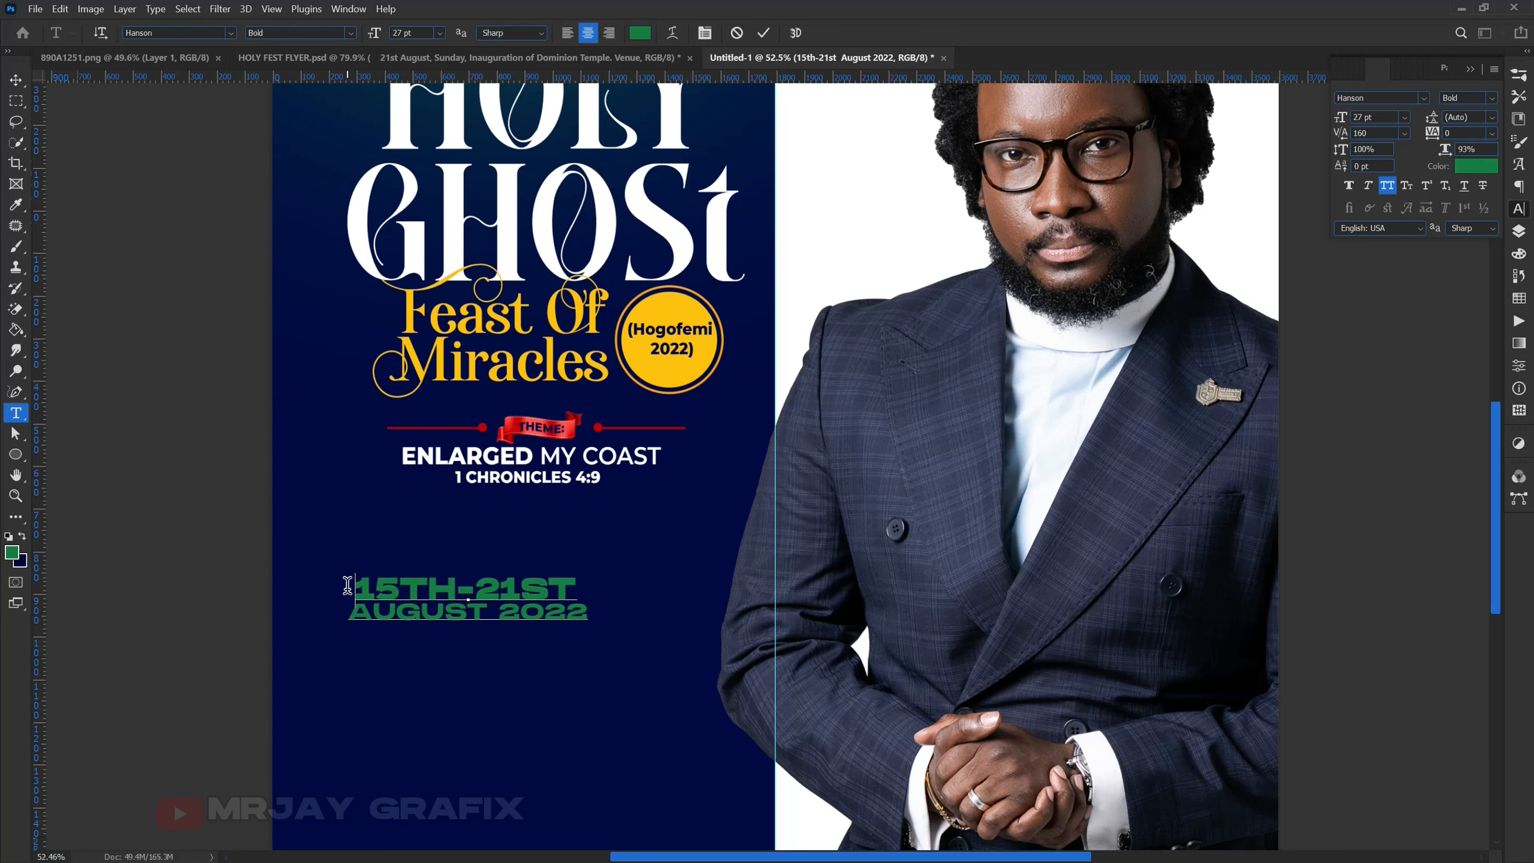
key(alt+Right)
key(alt+Right)
key(alt+Right)
key(alt+Right)
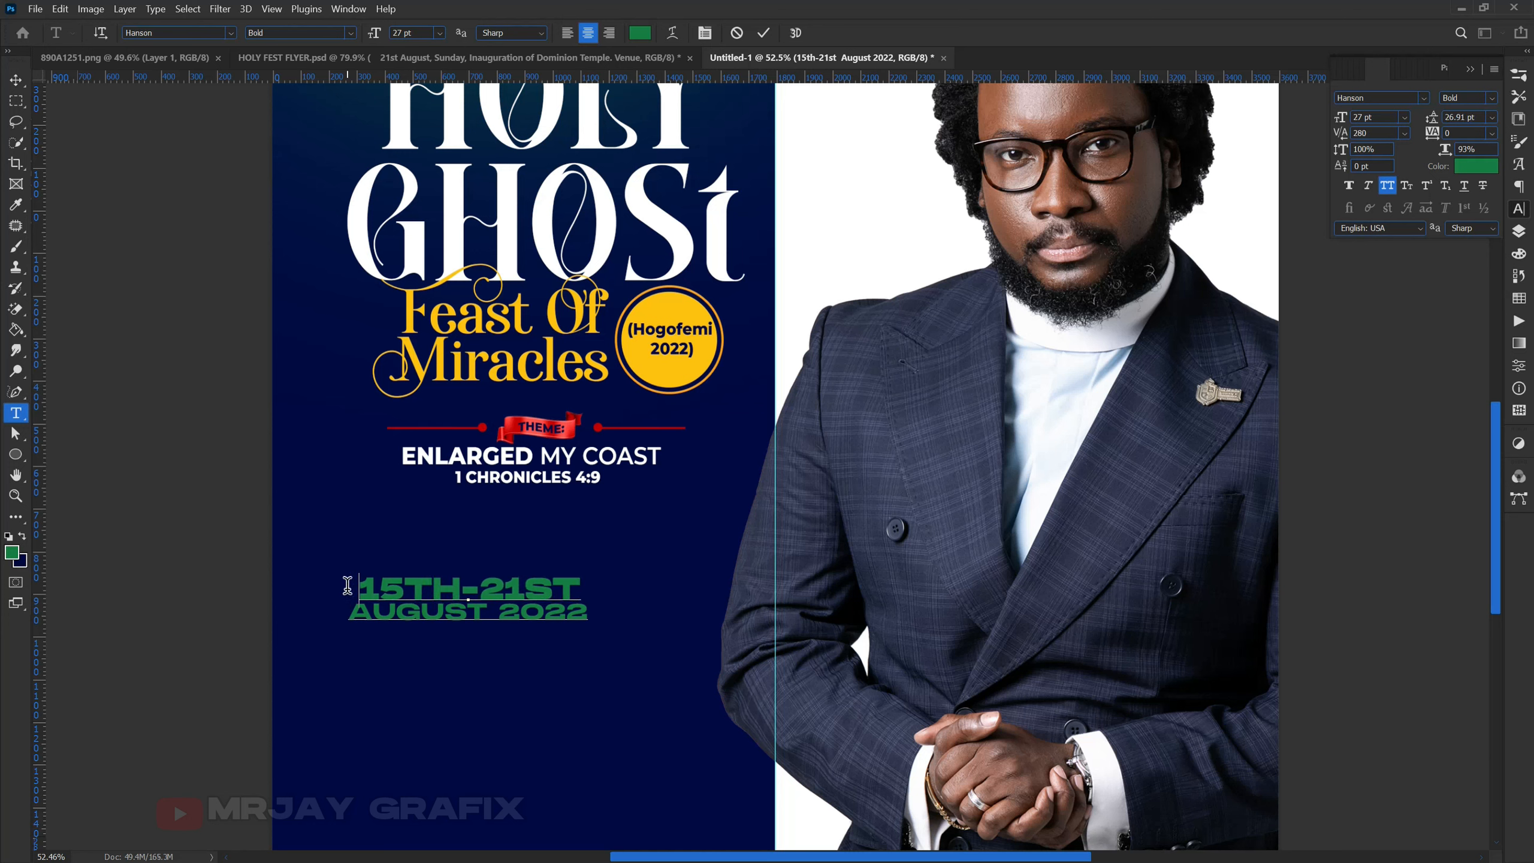
key(alt+Right)
key(alt+Right)
key(alt+Right)
key(alt+Right)
key(alt+Right)
key(alt+Right)
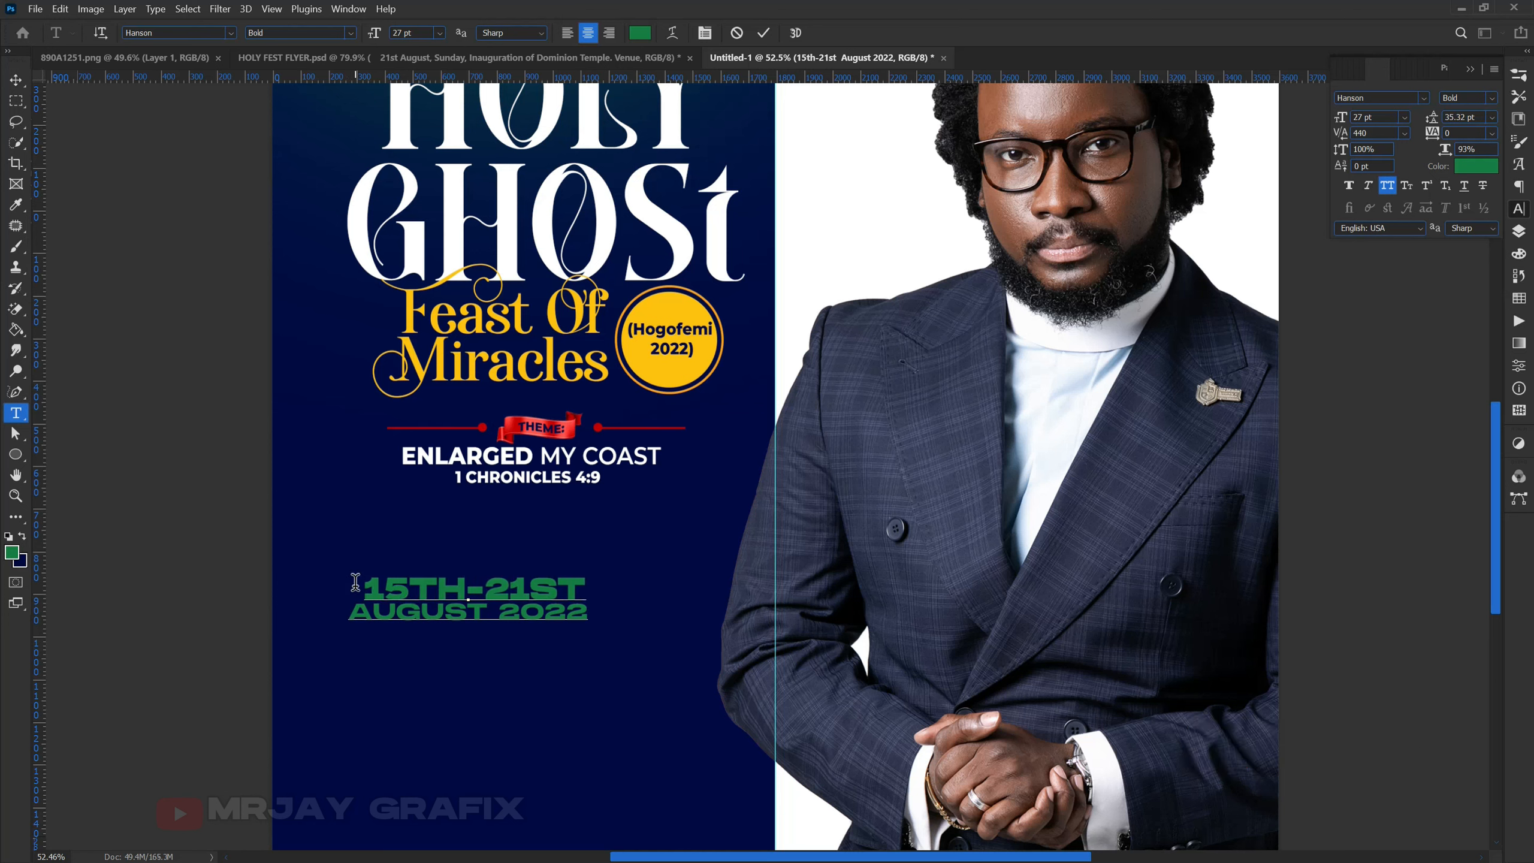
Enlarge the "15TH-21ST" line to 29 pt and finish editing the date text.
drag(357, 581, 655, 562)
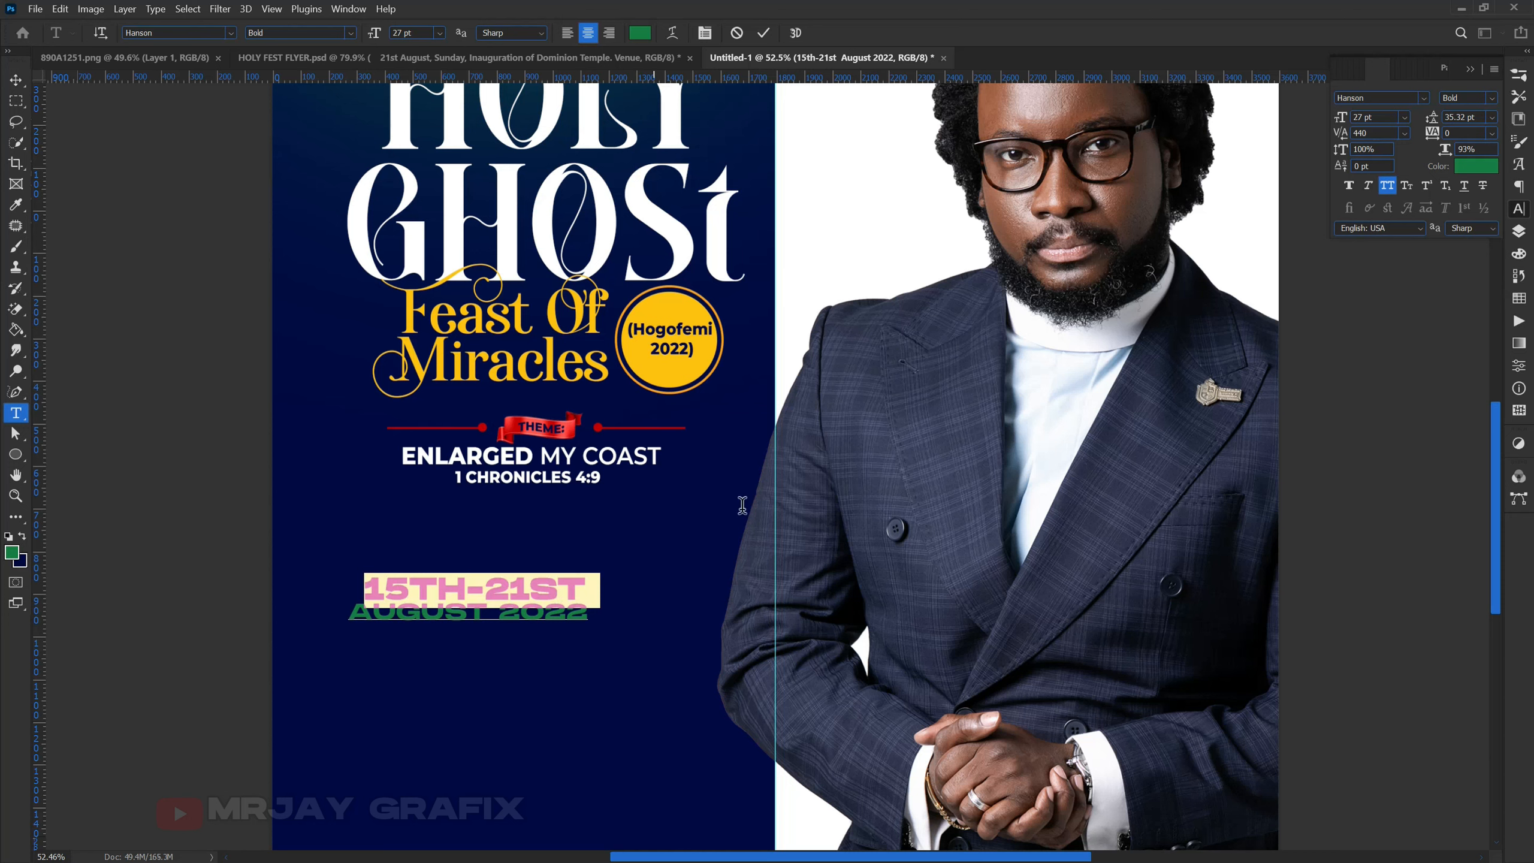
drag(1336, 124, 1337, 128)
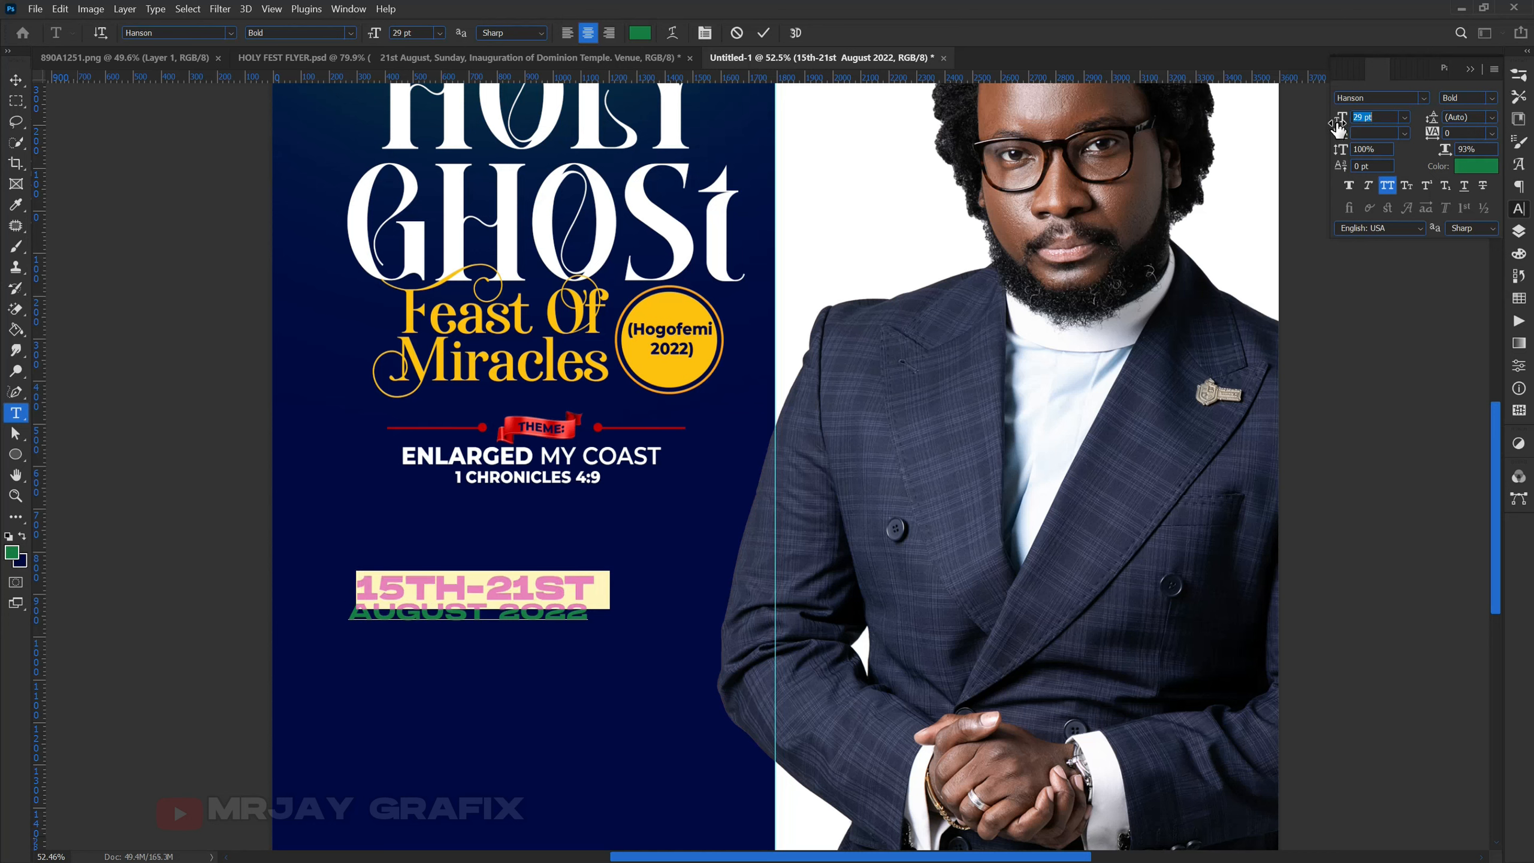
click(188, 292)
key(v)
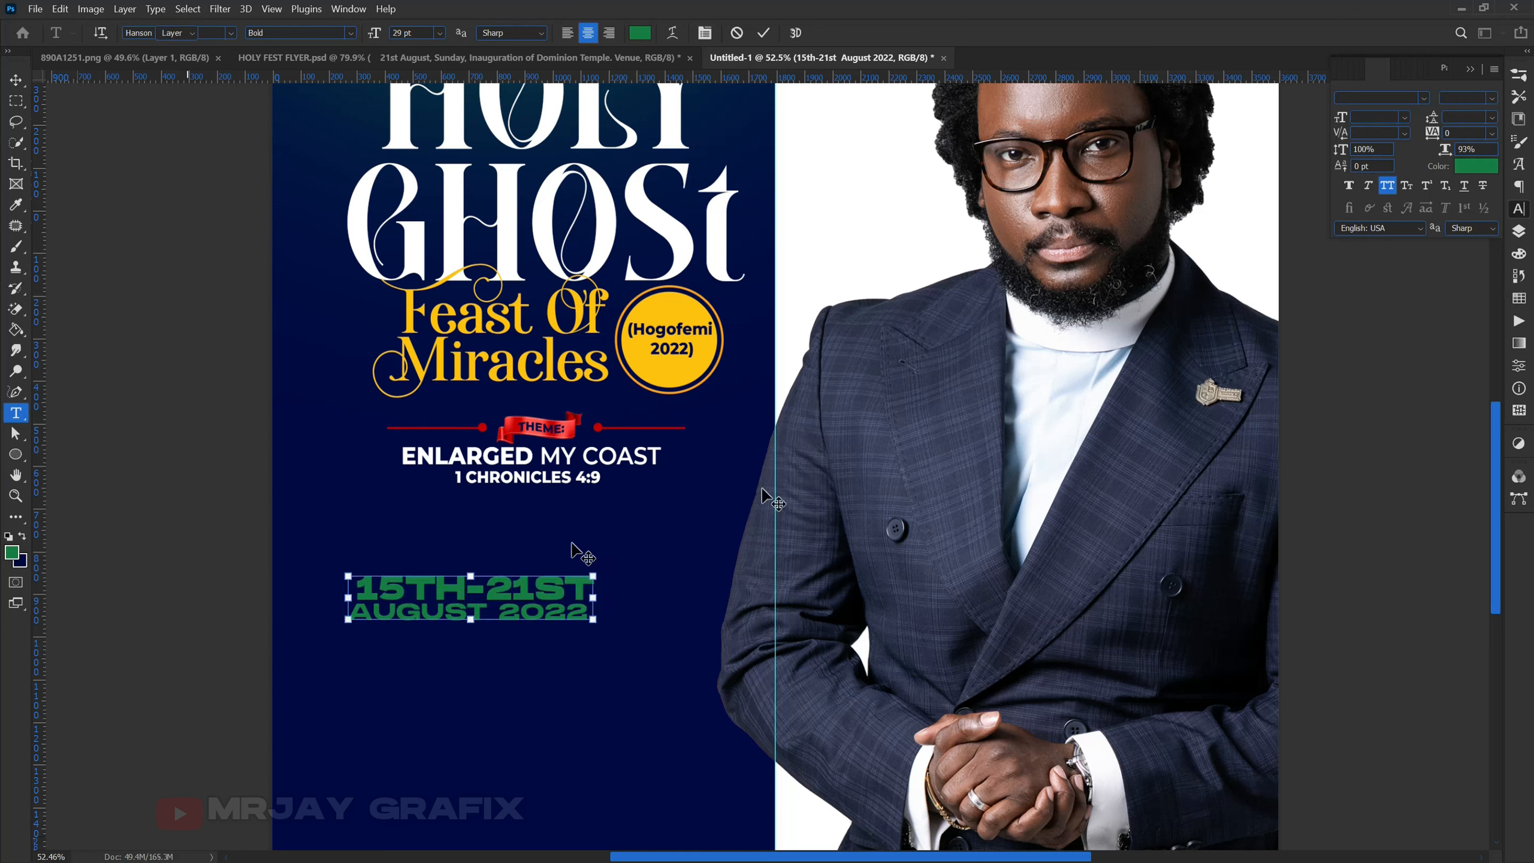
Recolor the whole date text block from green to white.
click(1473, 169)
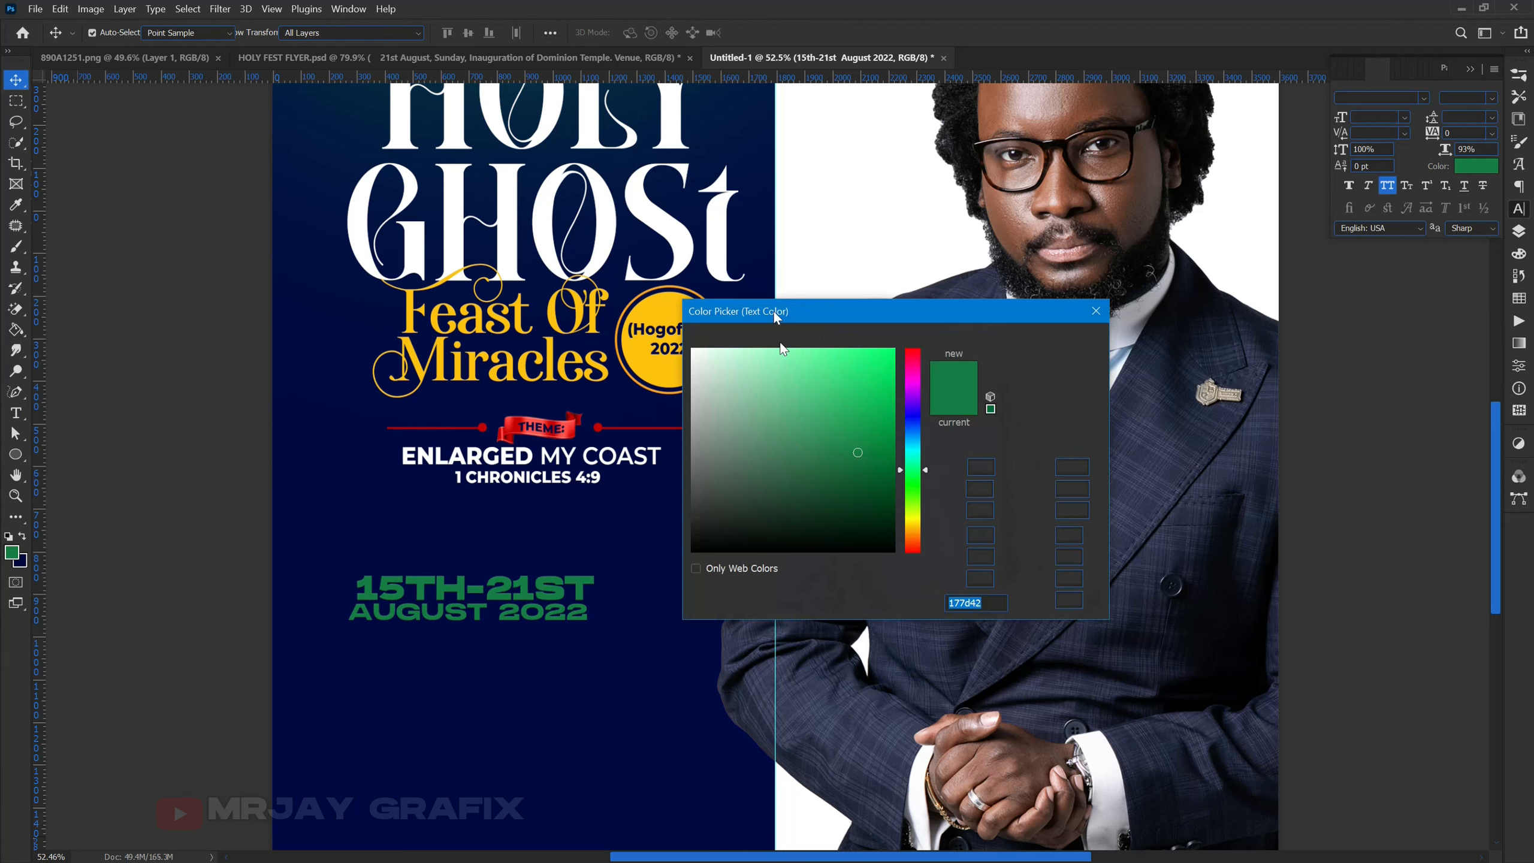
click(798, 277)
click(1010, 342)
click(219, 565)
Scale the date text to about 123% and position it below the "1 Chronicles 4:9" line.
drag(419, 592, 505, 622)
click(508, 607)
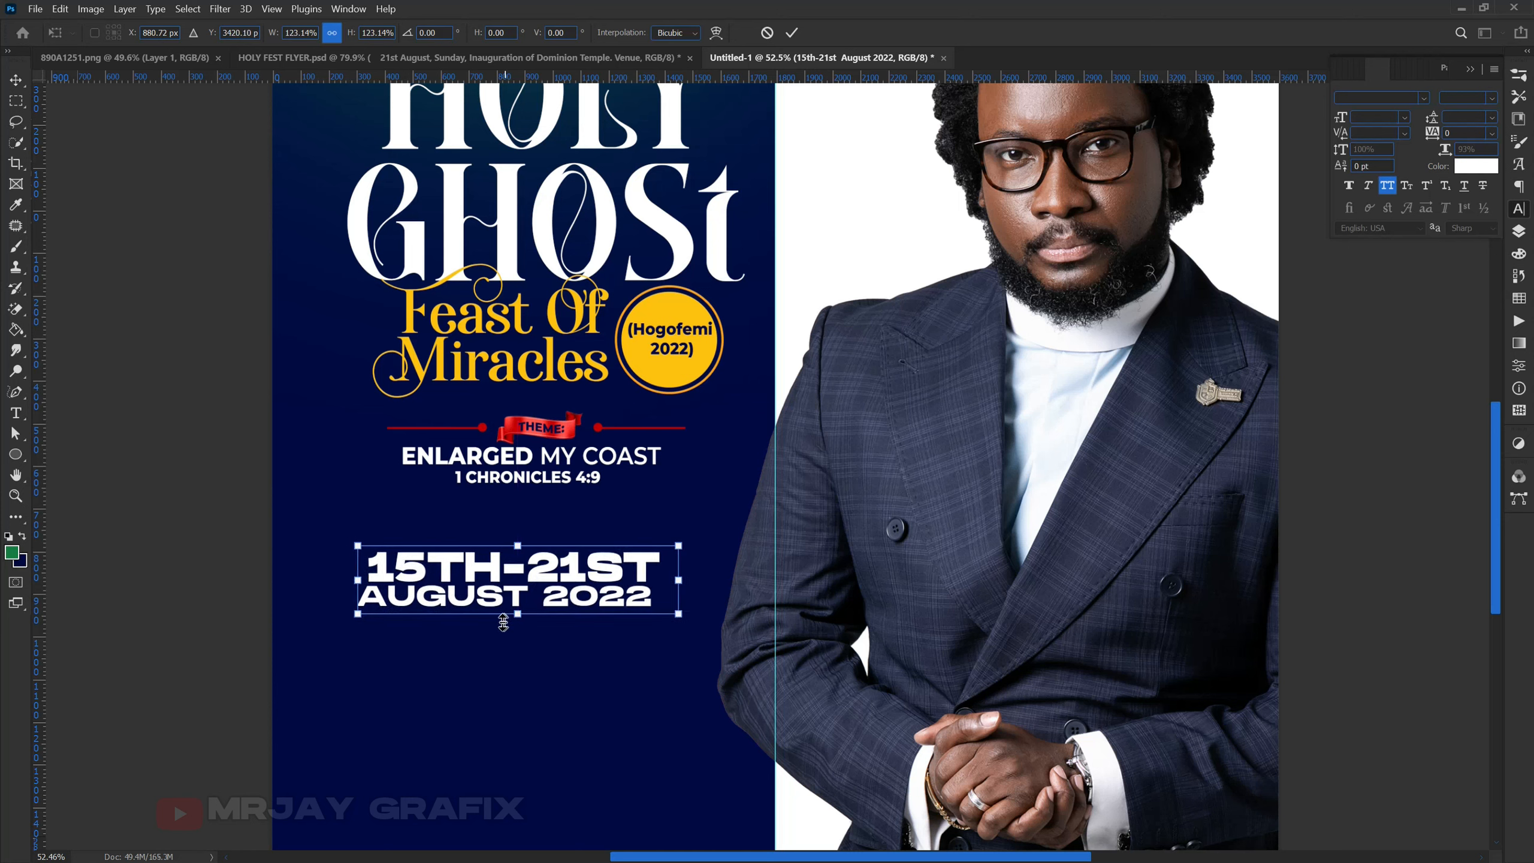
click(118, 568)
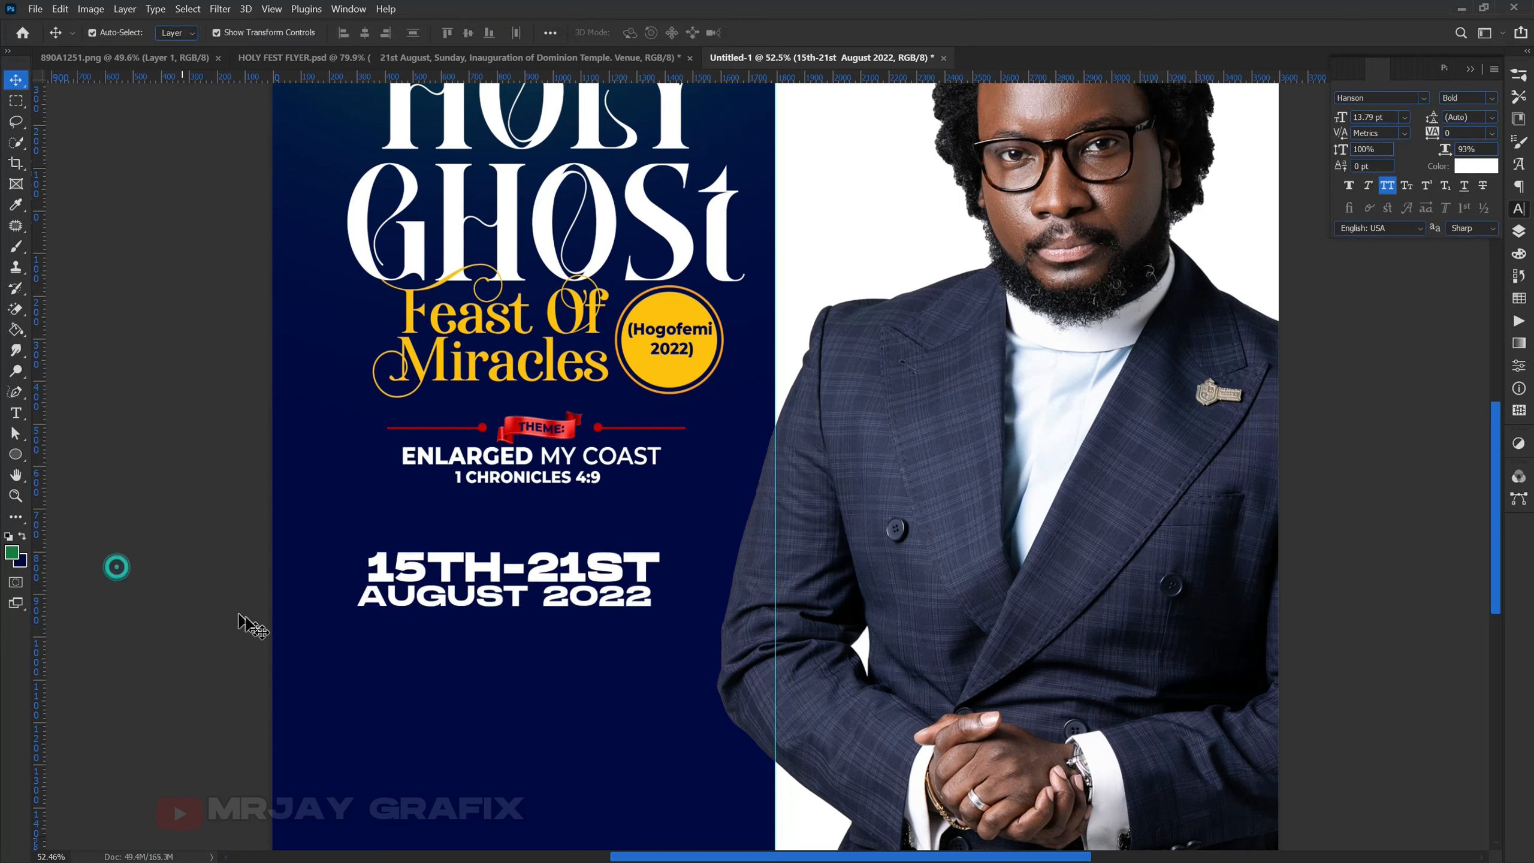
Draw a rectangle about 1251 × 294 px around the date text with 68 px rounded corners and send it behind the text.
click(387, 593)
drag(16, 457, 98, 460)
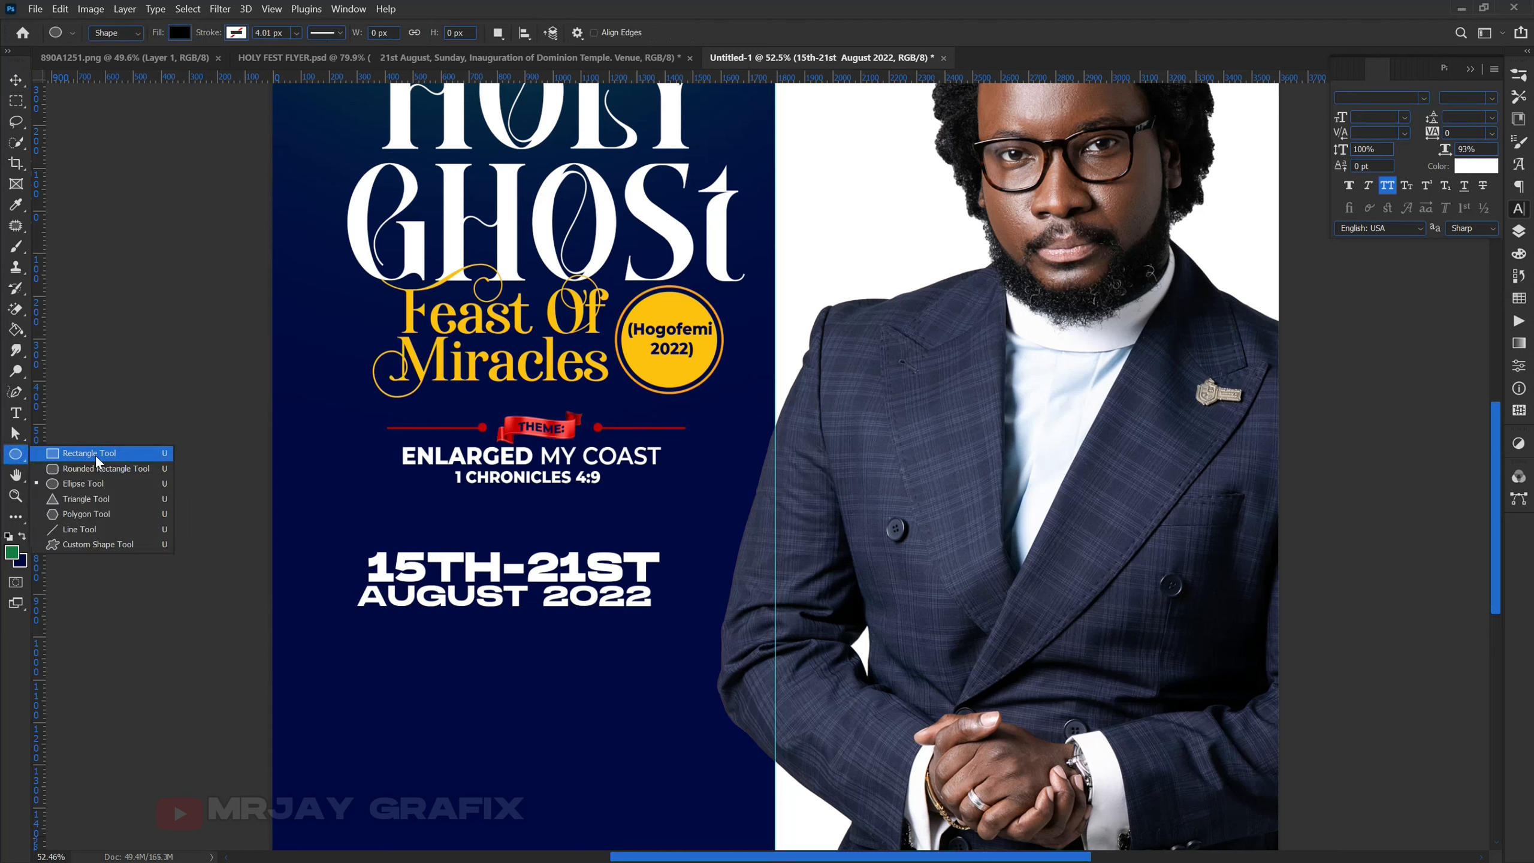
click(96, 454)
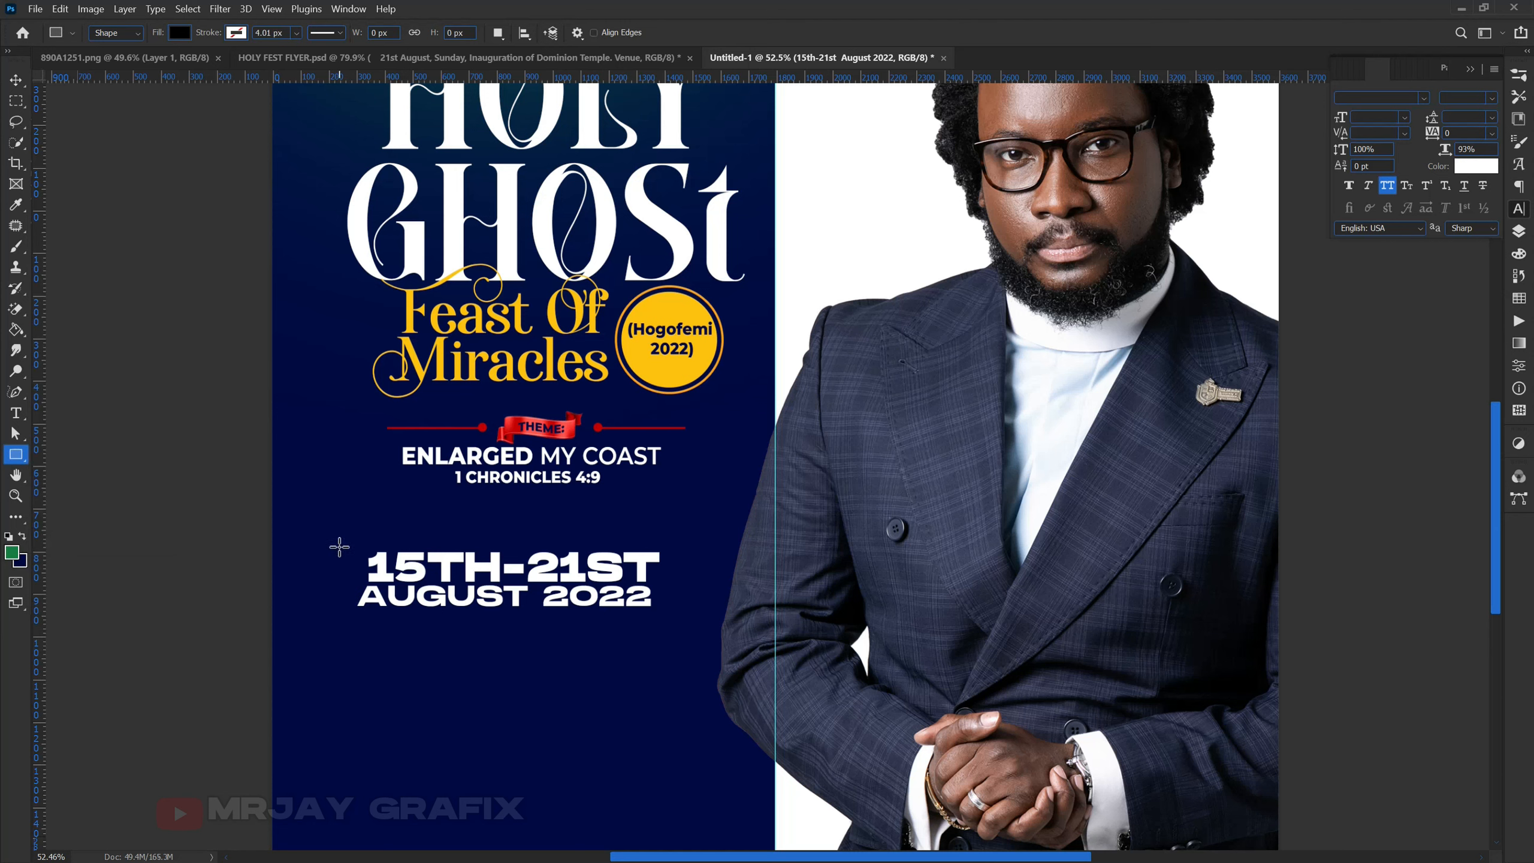
drag(340, 540, 688, 623)
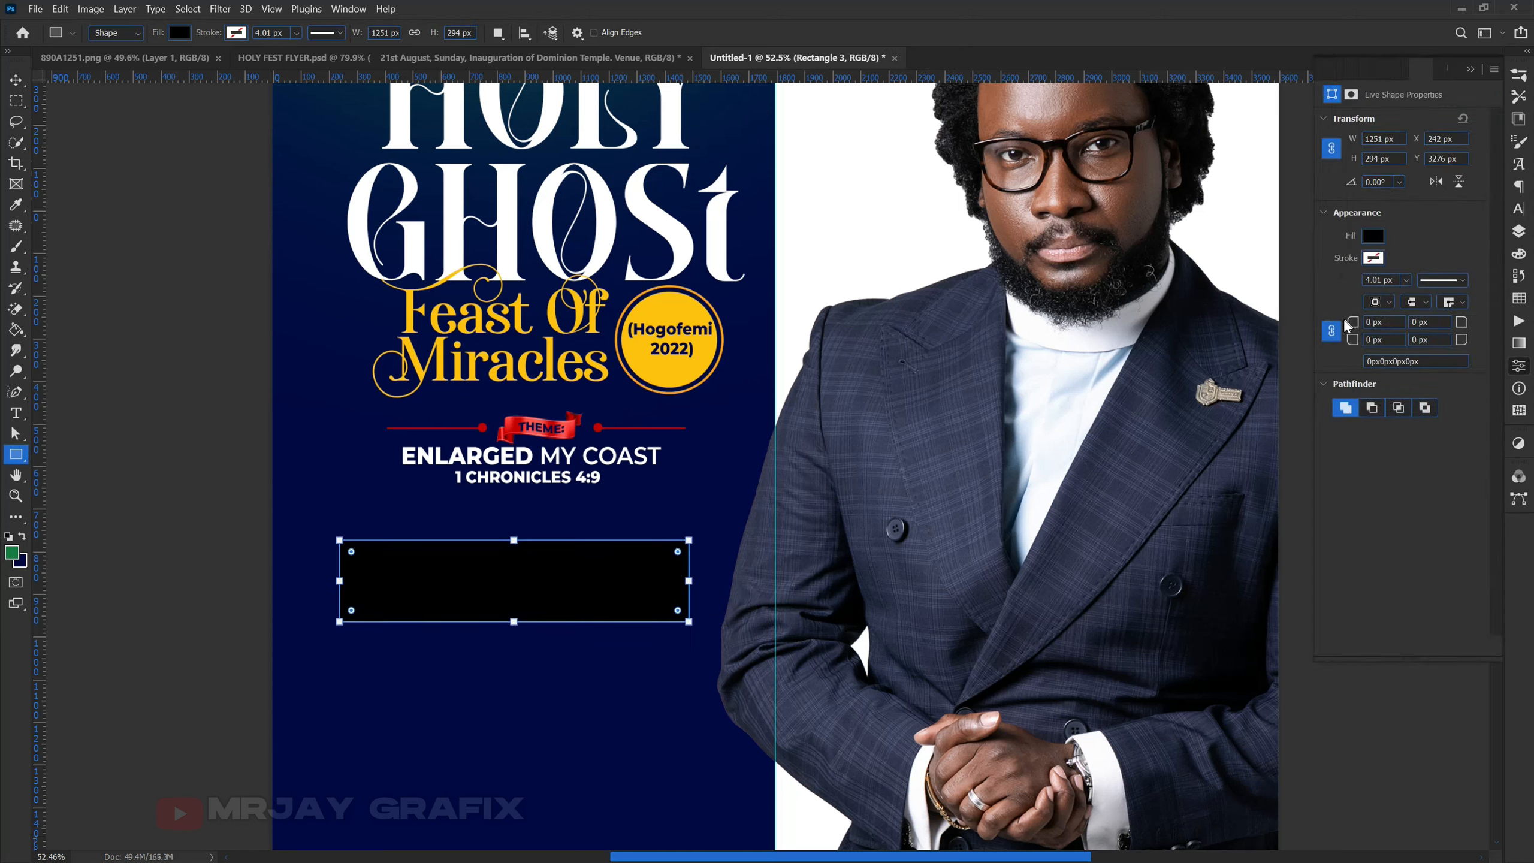
drag(1351, 326, 1402, 331)
key(v)
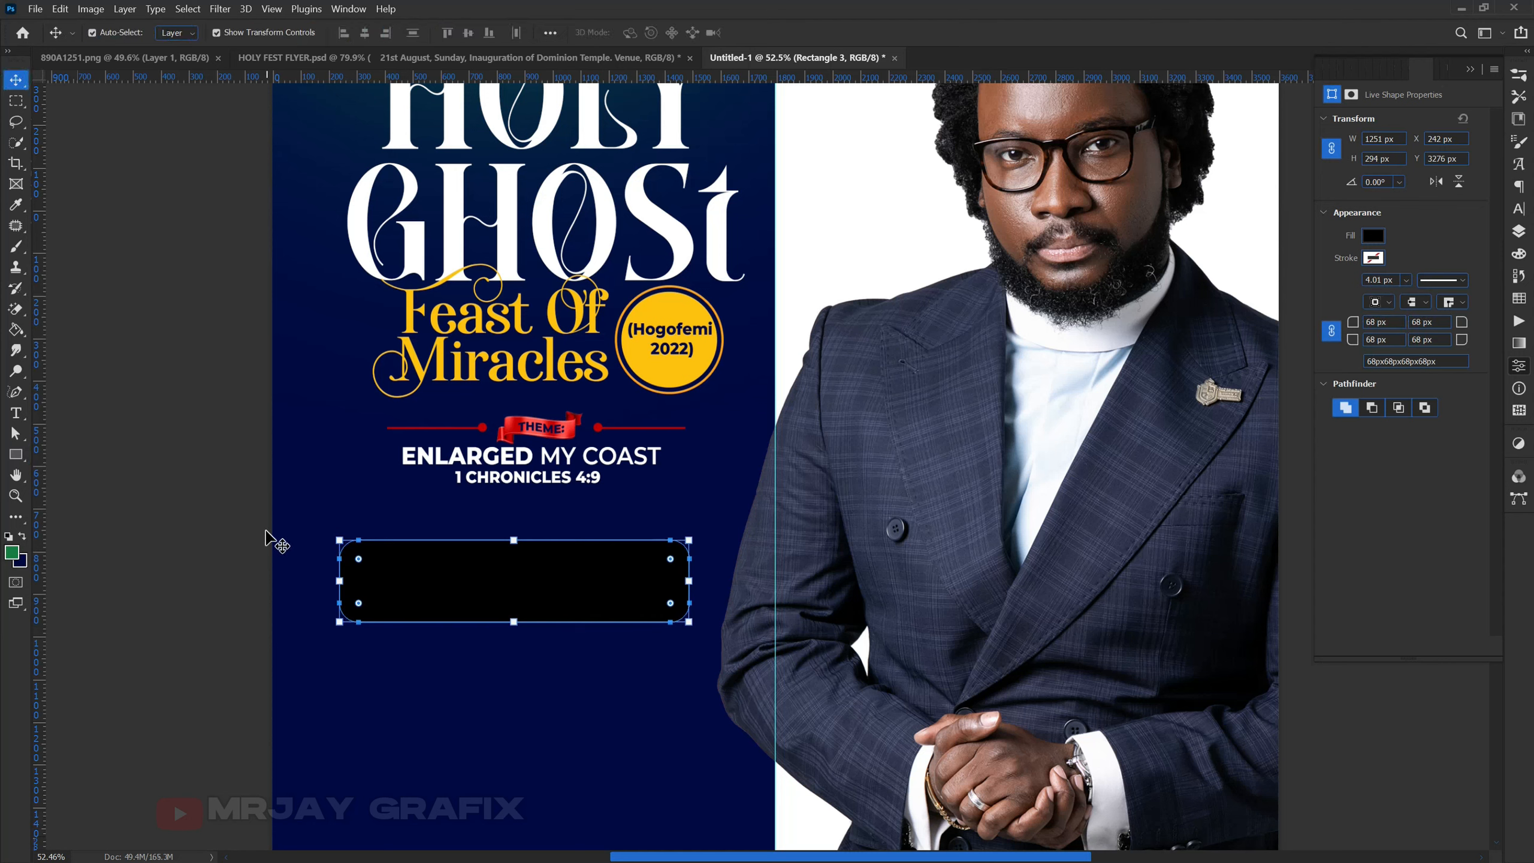
key(ctrl+[)
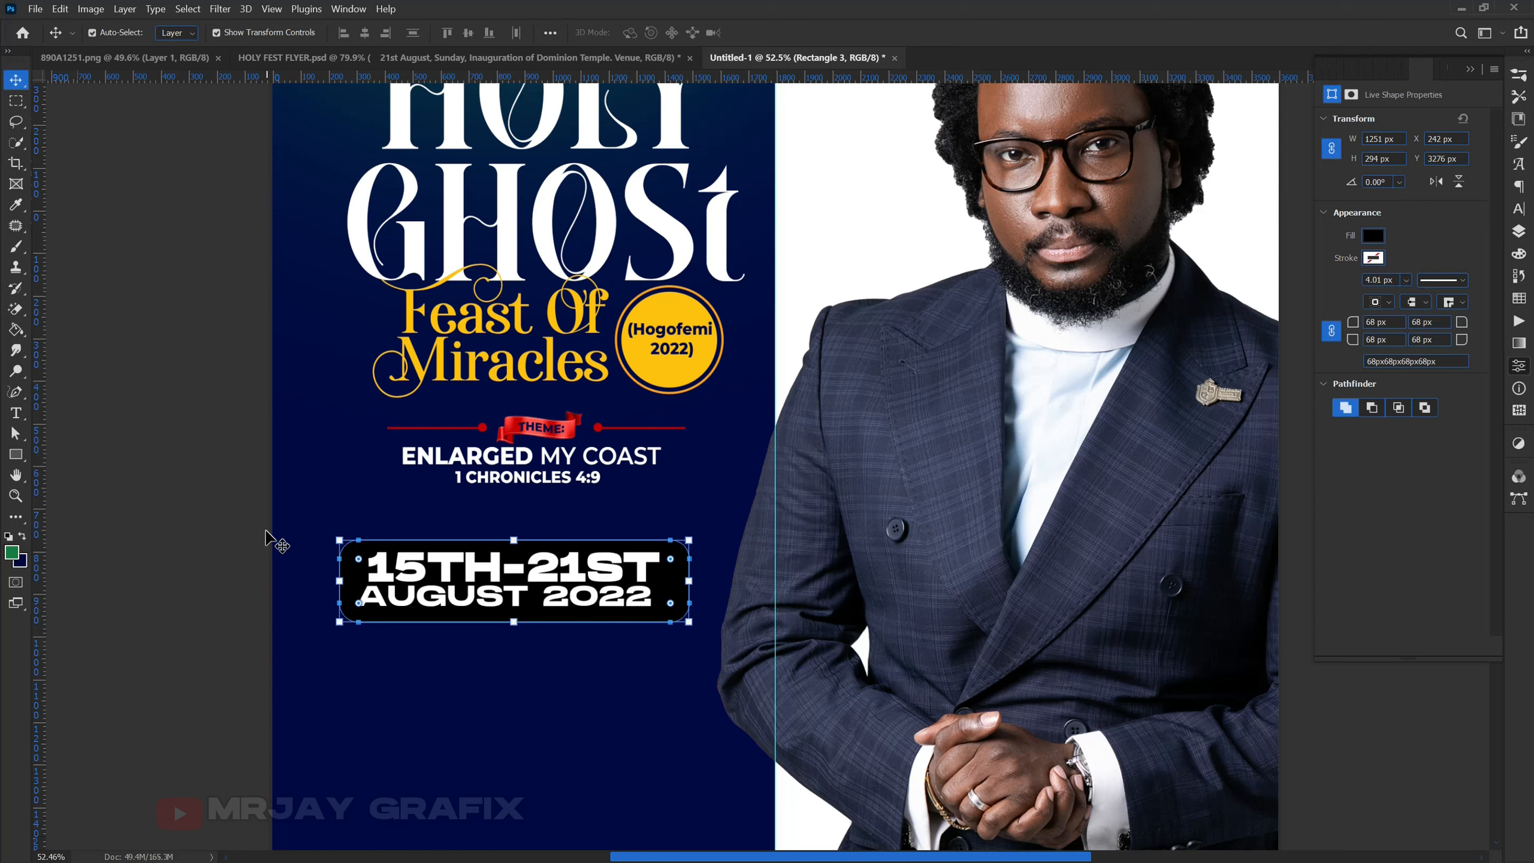
Fill the rounded rectangle behind the date with the yellow ffc105 sampled from the Hogofemi circle.
click(1517, 239)
double_click(1359, 342)
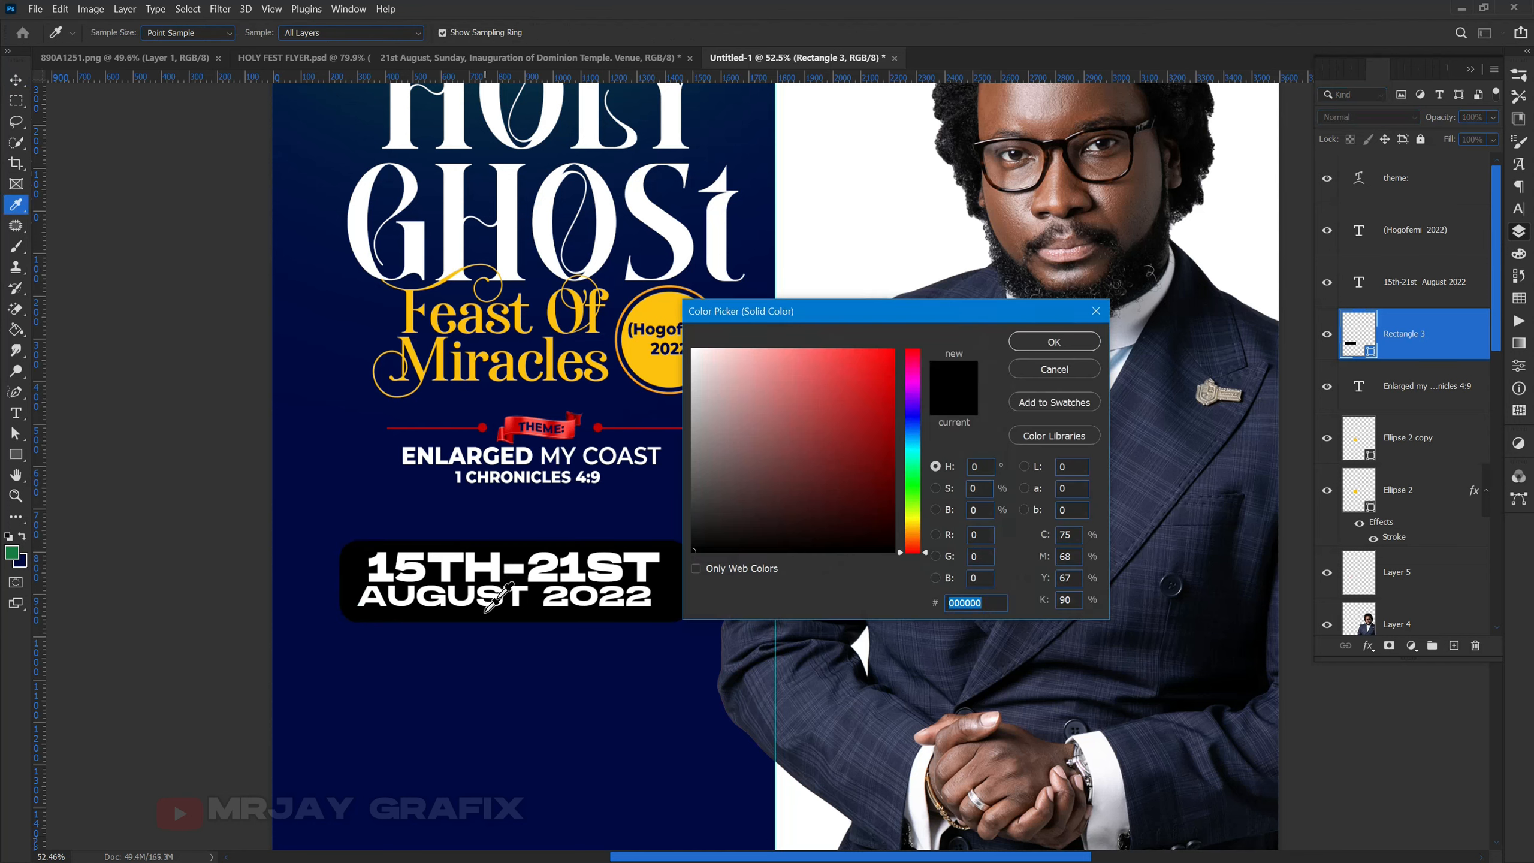
click(644, 364)
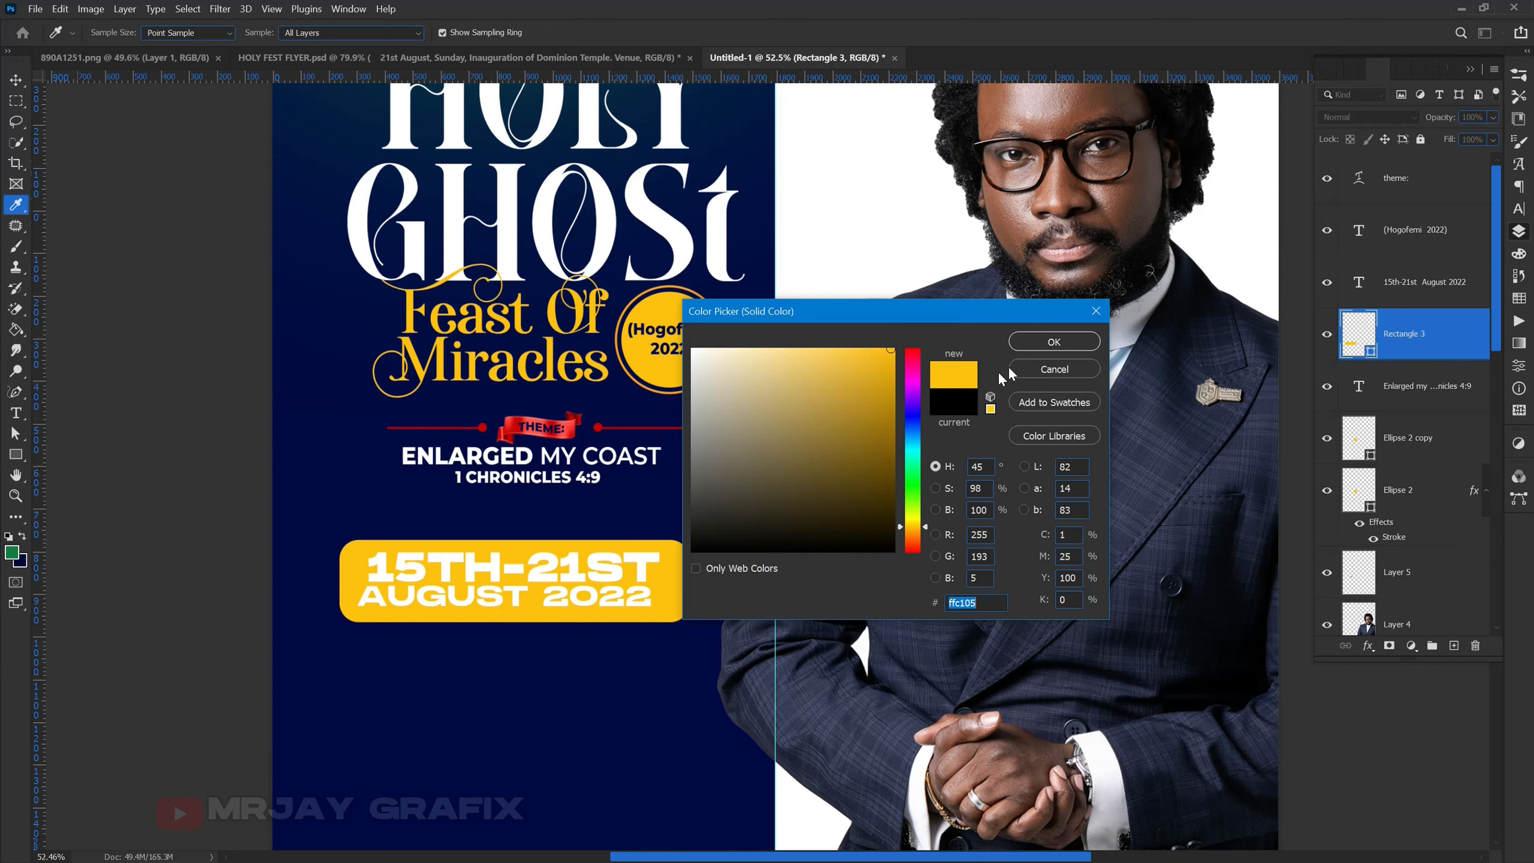
click(1061, 343)
key(v)
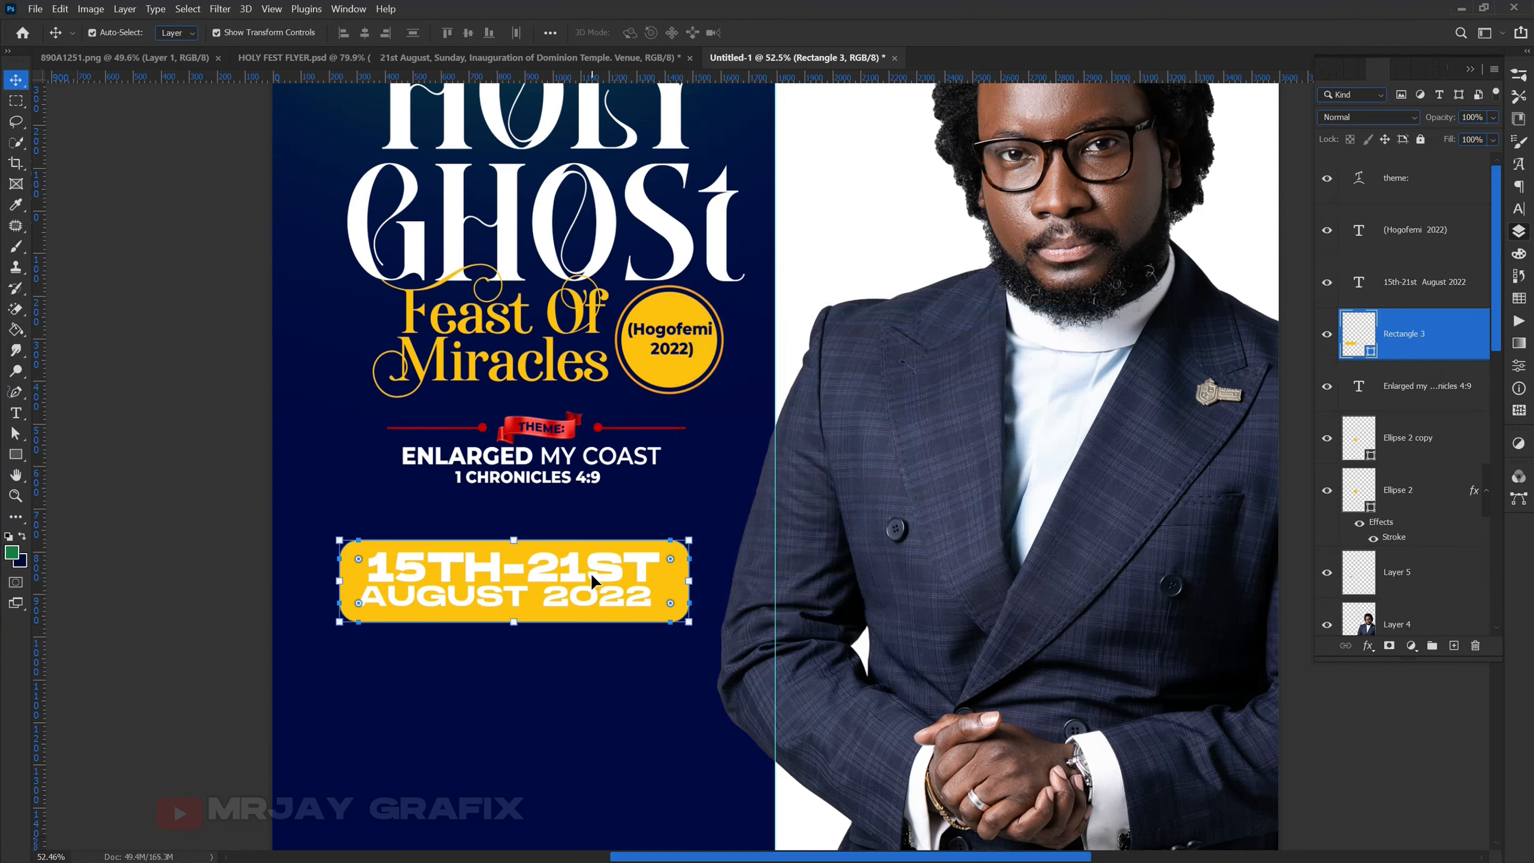
Recolor the date text to the dark navy 000a45 sampled from the flyer background.
click(589, 574)
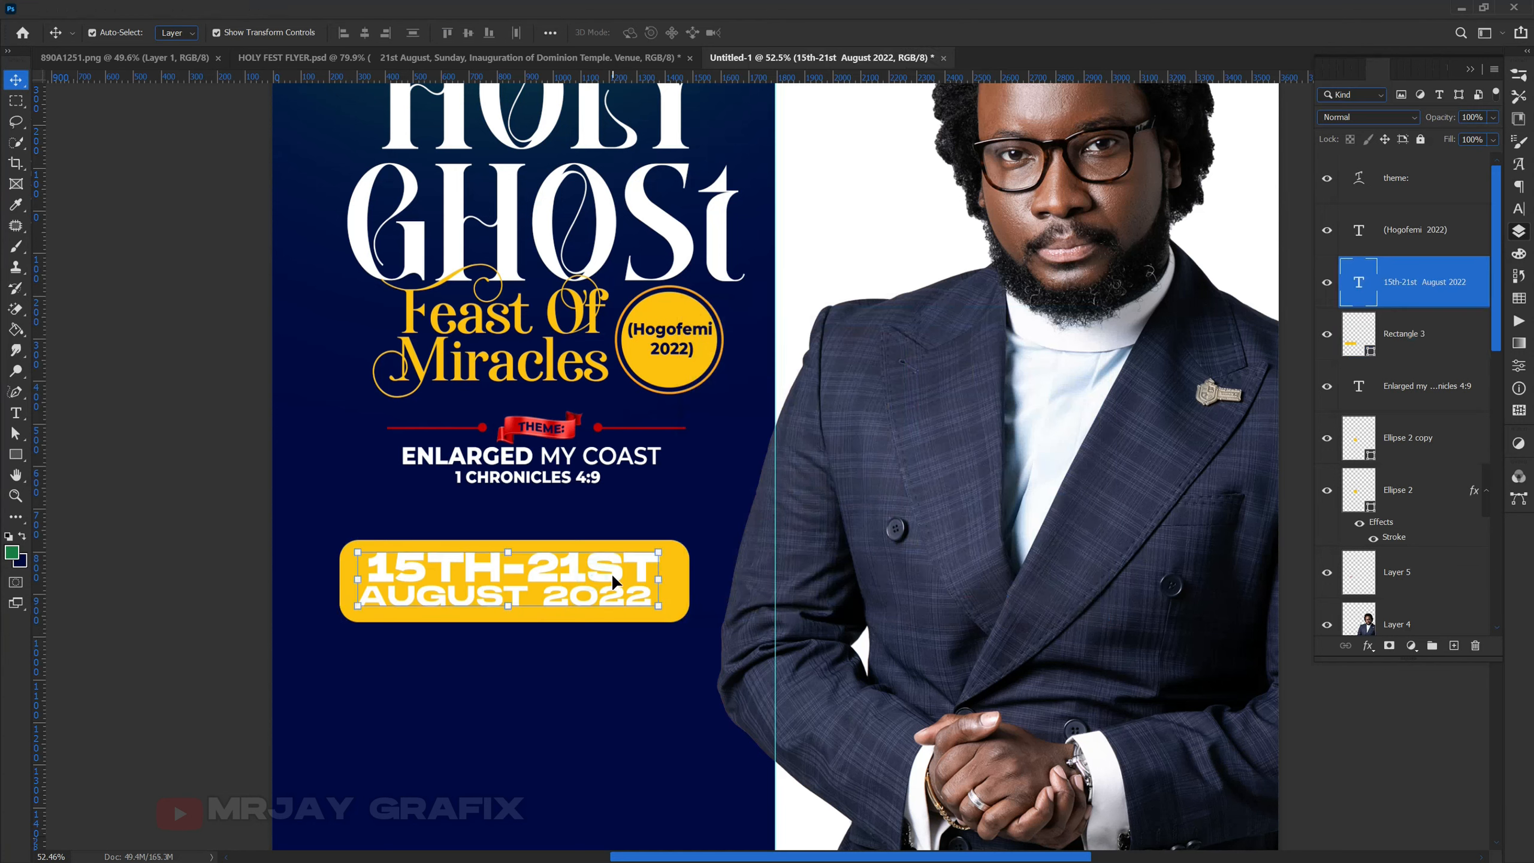
click(1518, 208)
click(1476, 165)
click(581, 689)
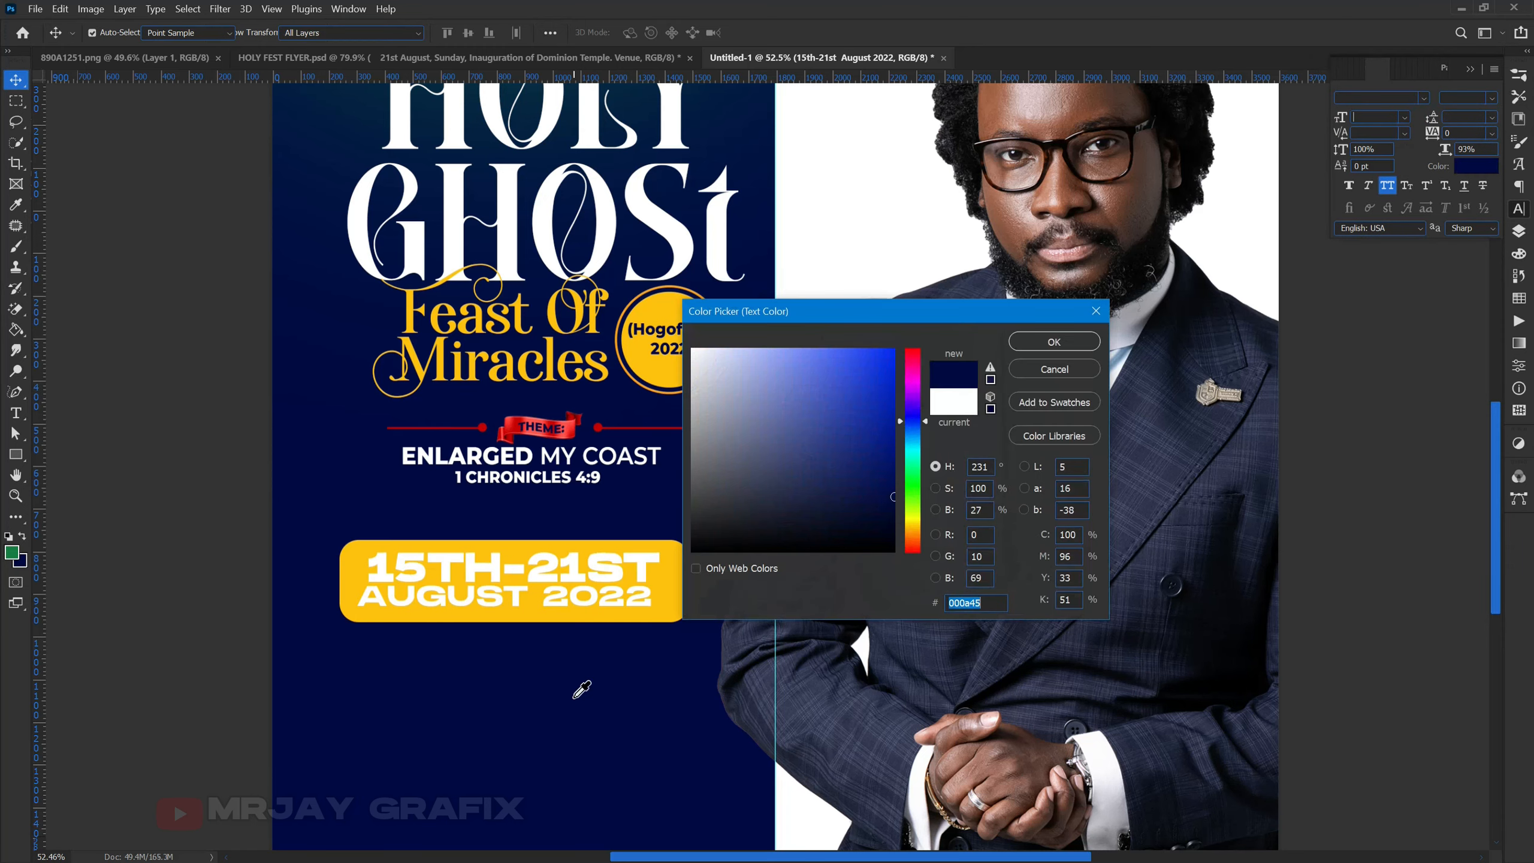
click(1054, 342)
key(v)
click(208, 628)
scroll(543, 636, down, 2)
scroll(543, 637, down, 2)
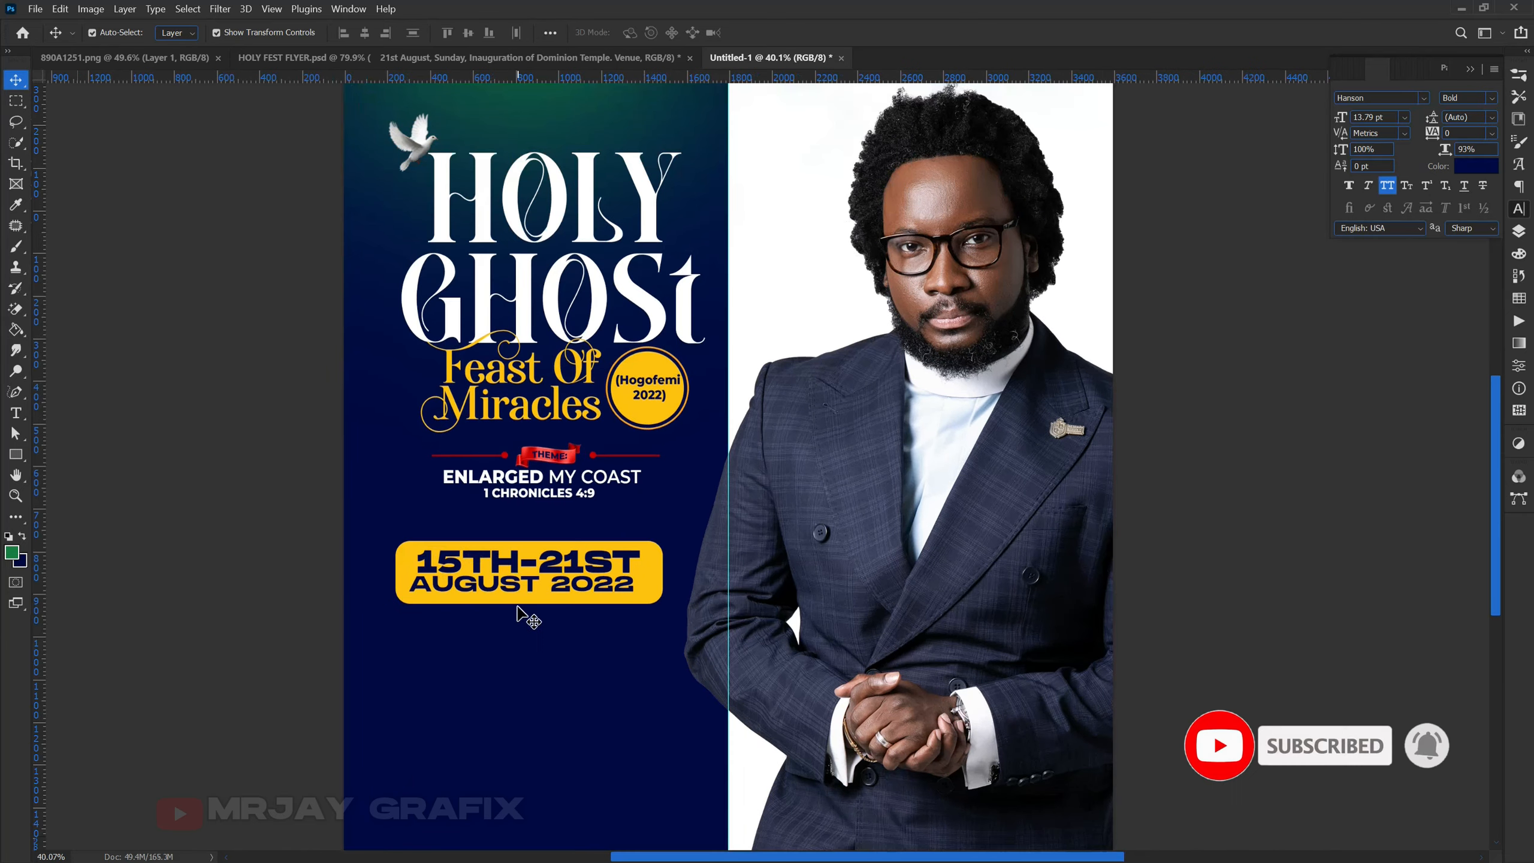
Add a Gradient Overlay effect to the rounded rectangle behind the date.
scroll(525, 616, up, 5)
scroll(519, 604, up, 1)
click(518, 602)
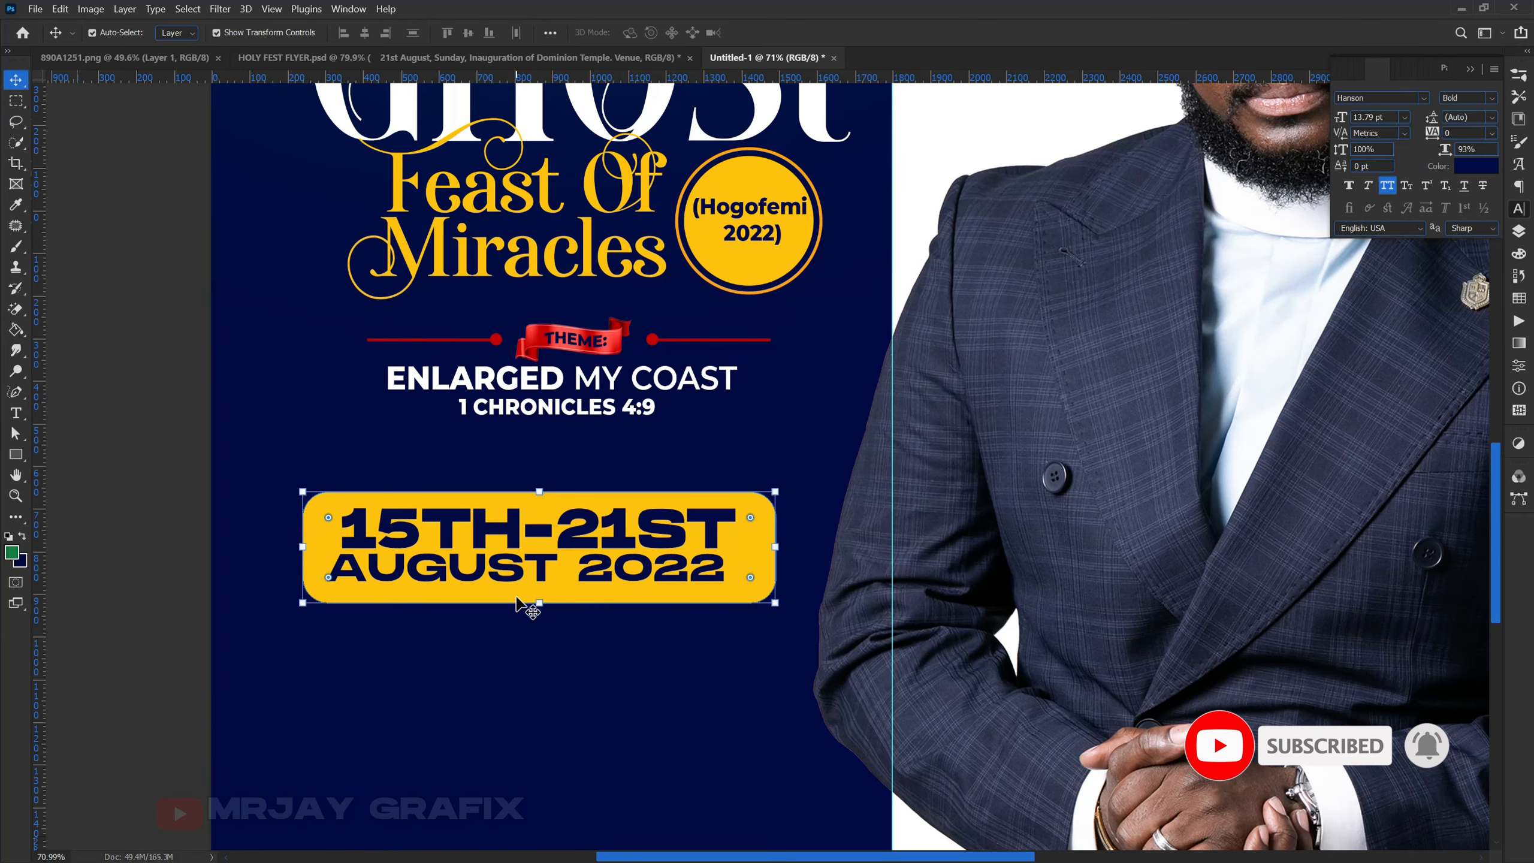
scroll(755, 459, up, 1)
click(1519, 230)
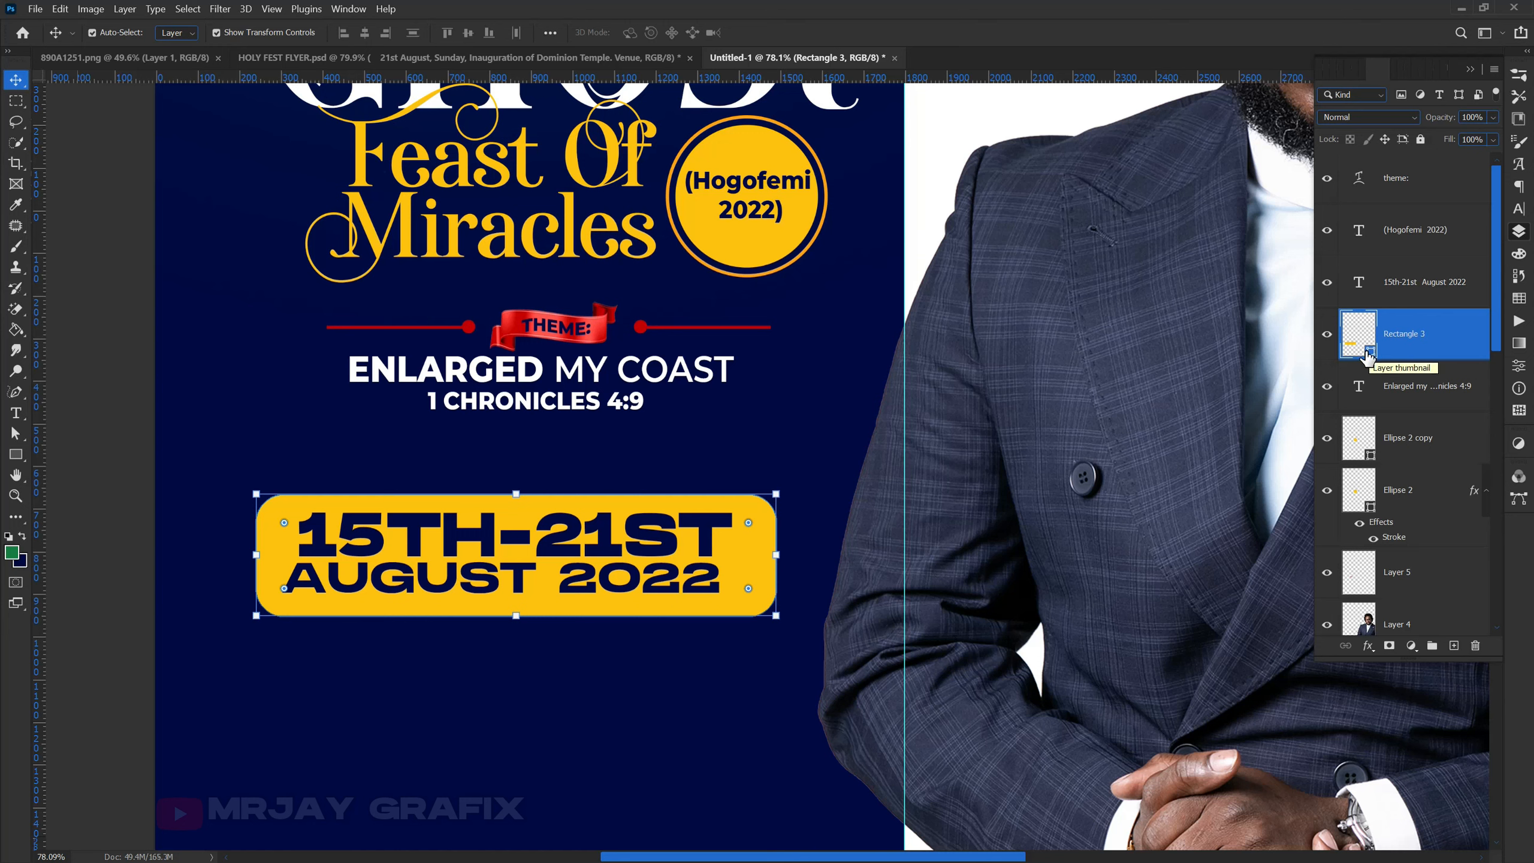
click(1372, 644)
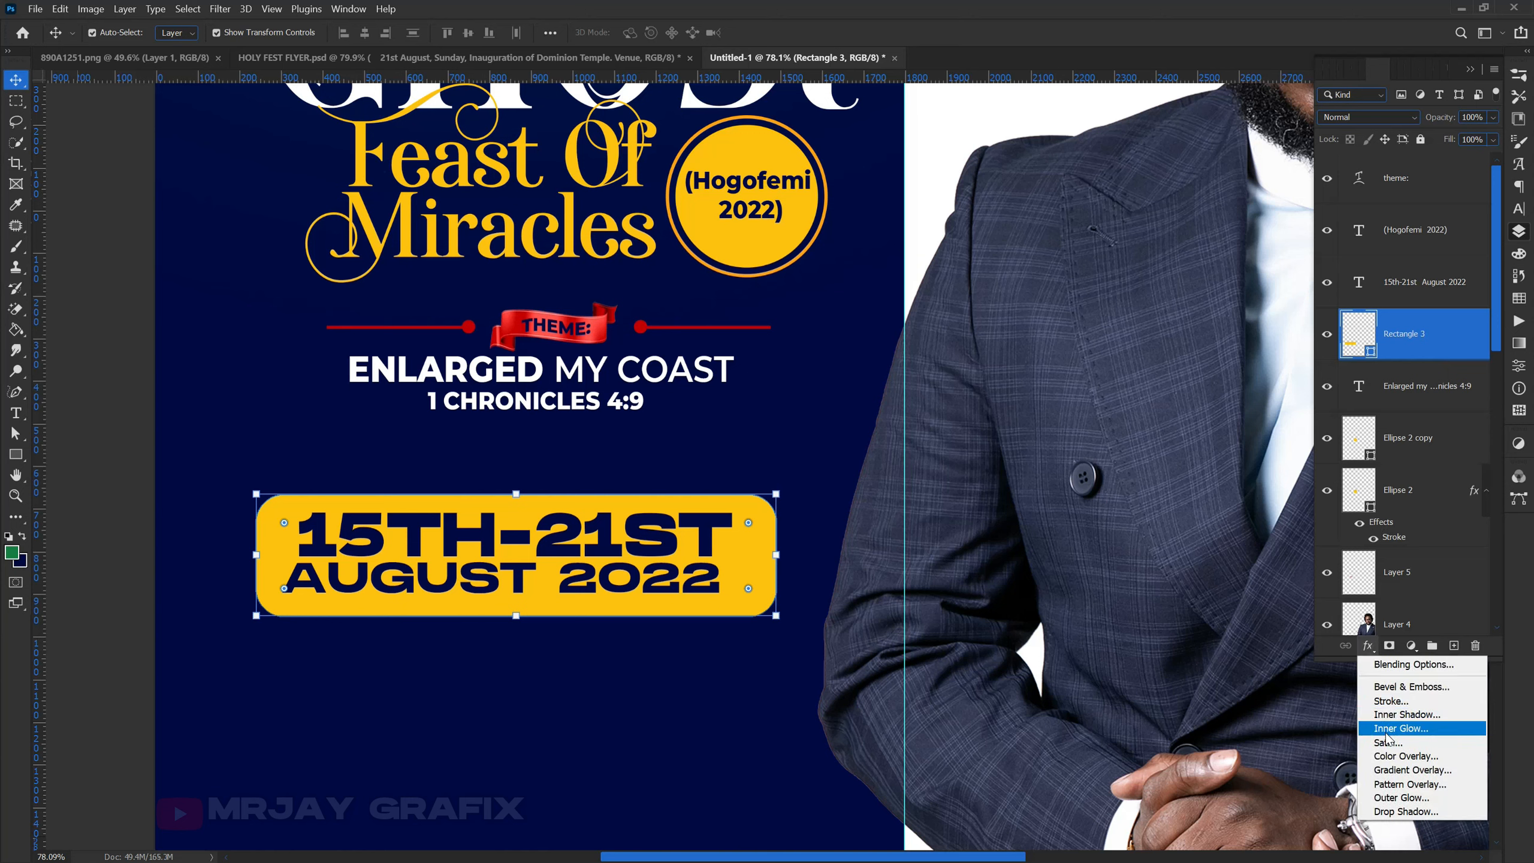
click(1397, 770)
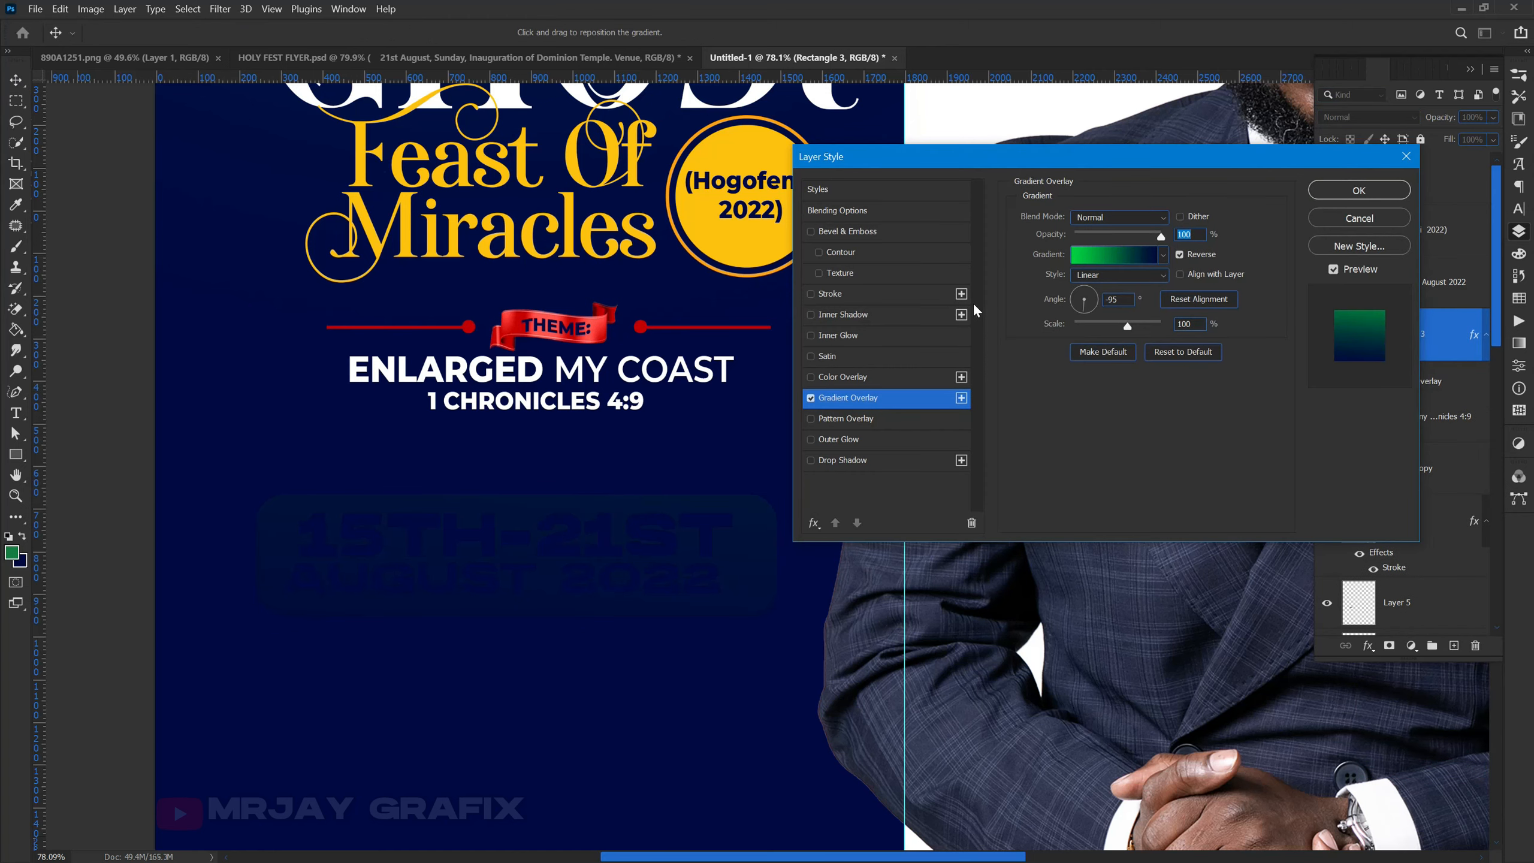
Set the overlay's gradient stops to the circle's yellow at 0% and the ribbon's red ce0804 at 100%.
click(1090, 256)
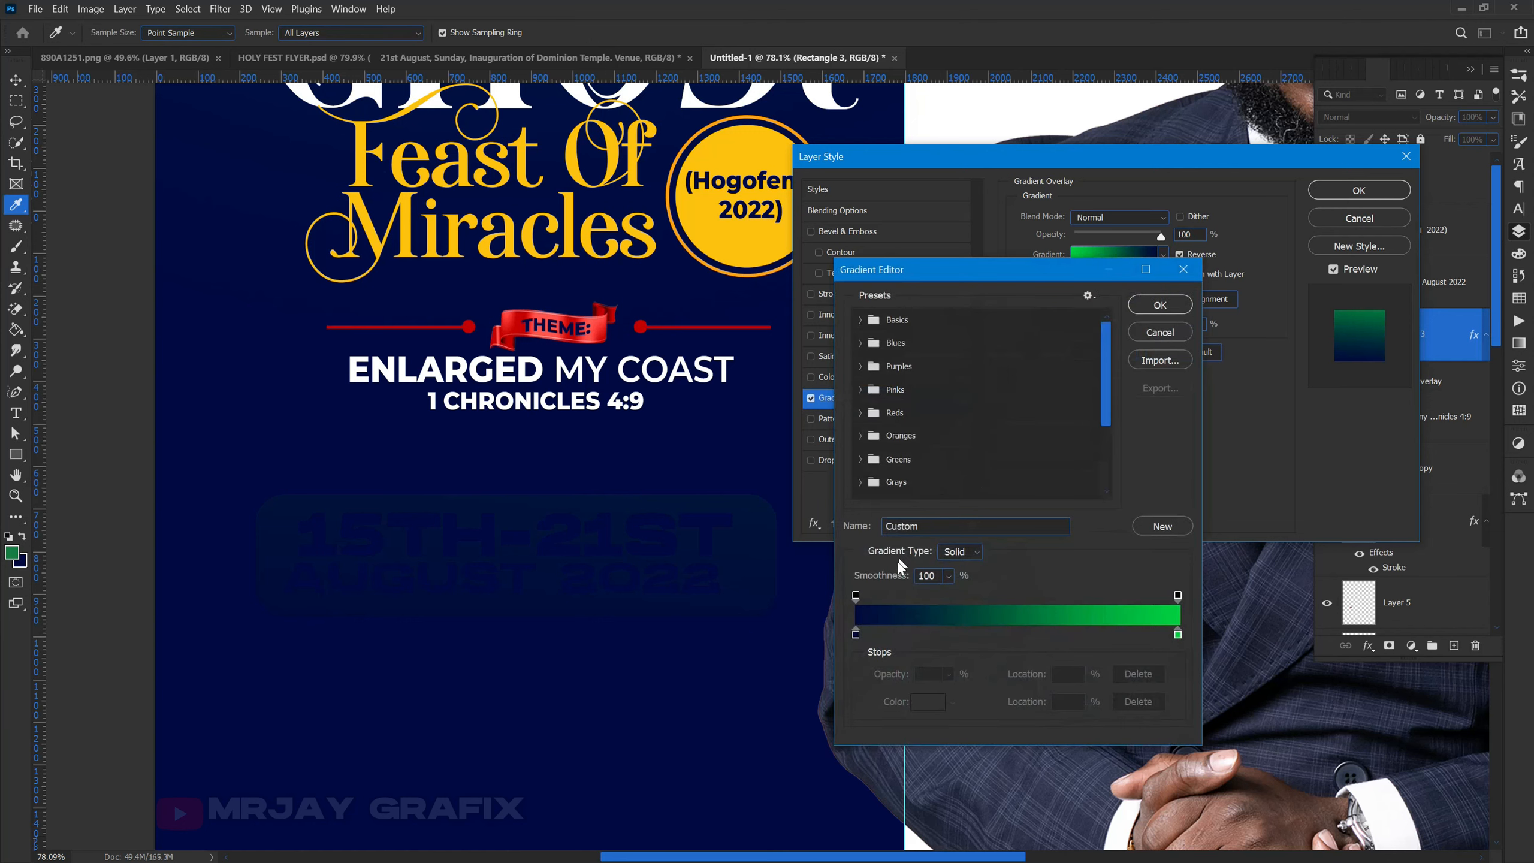
click(856, 634)
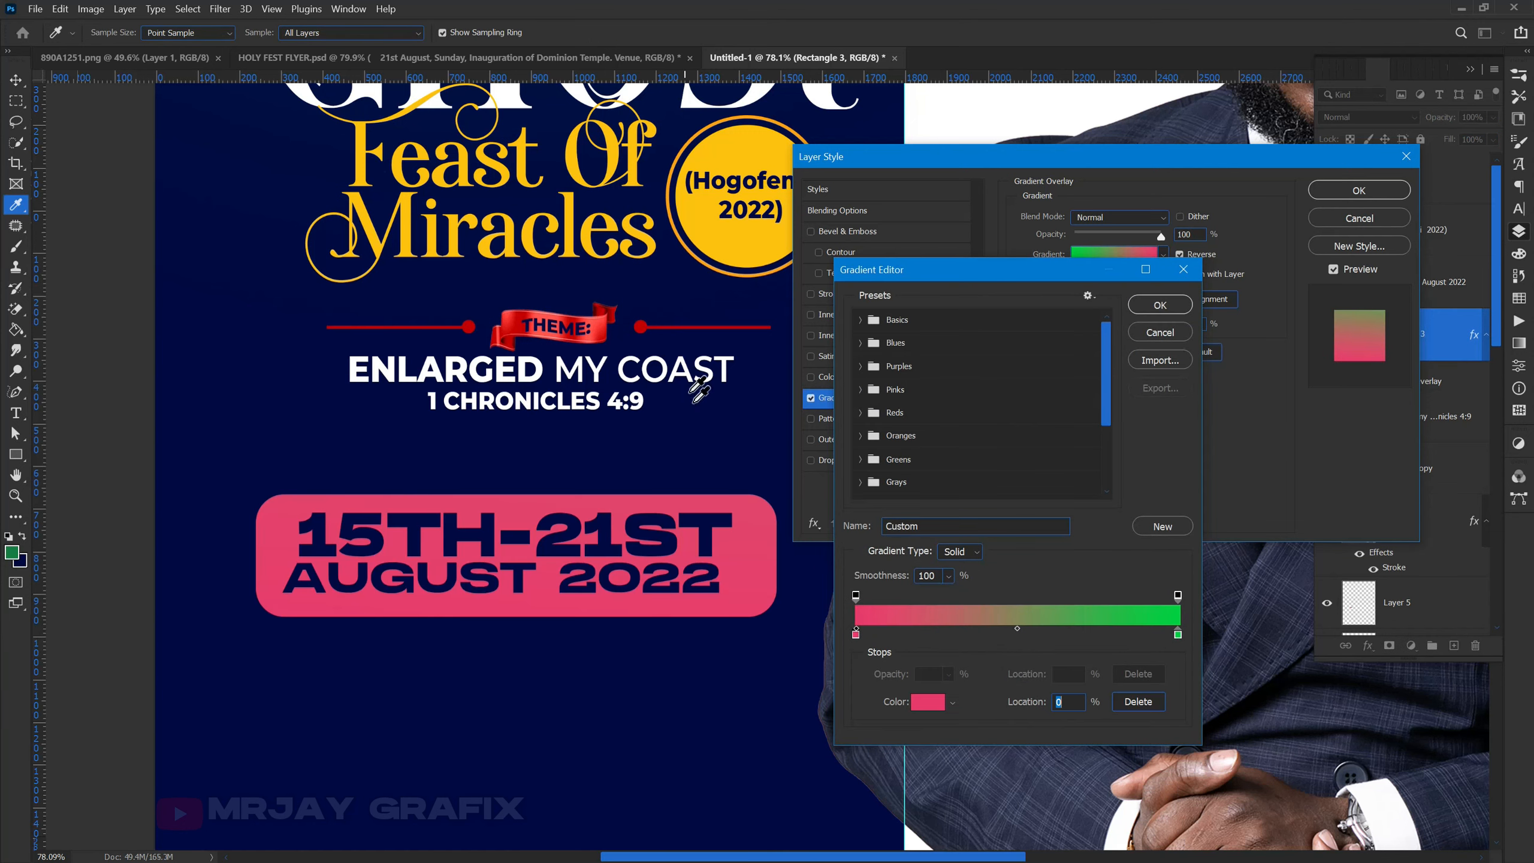
click(713, 242)
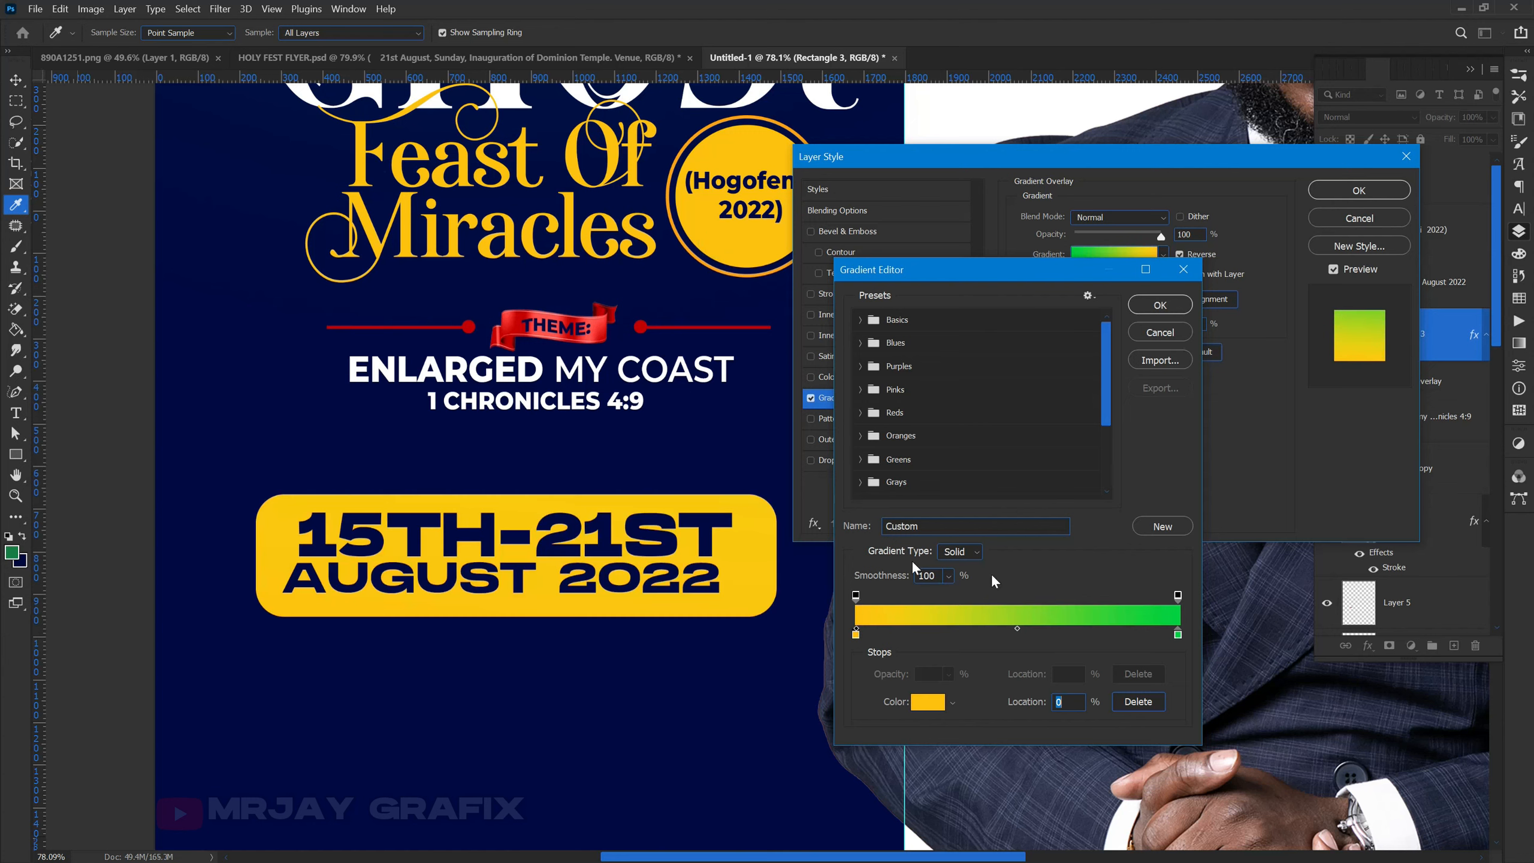
click(1177, 634)
click(922, 704)
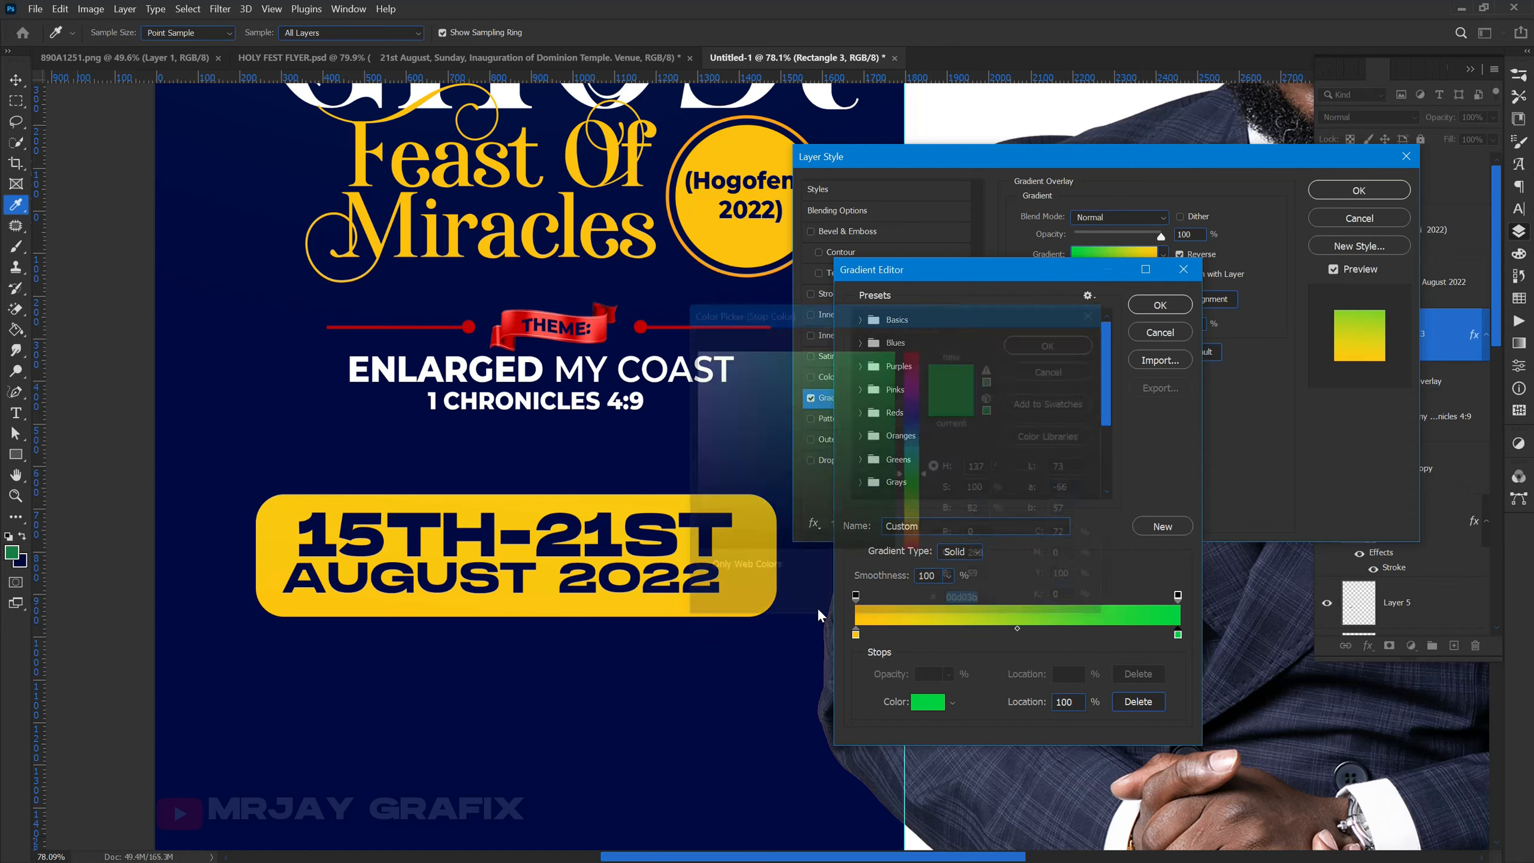
click(514, 328)
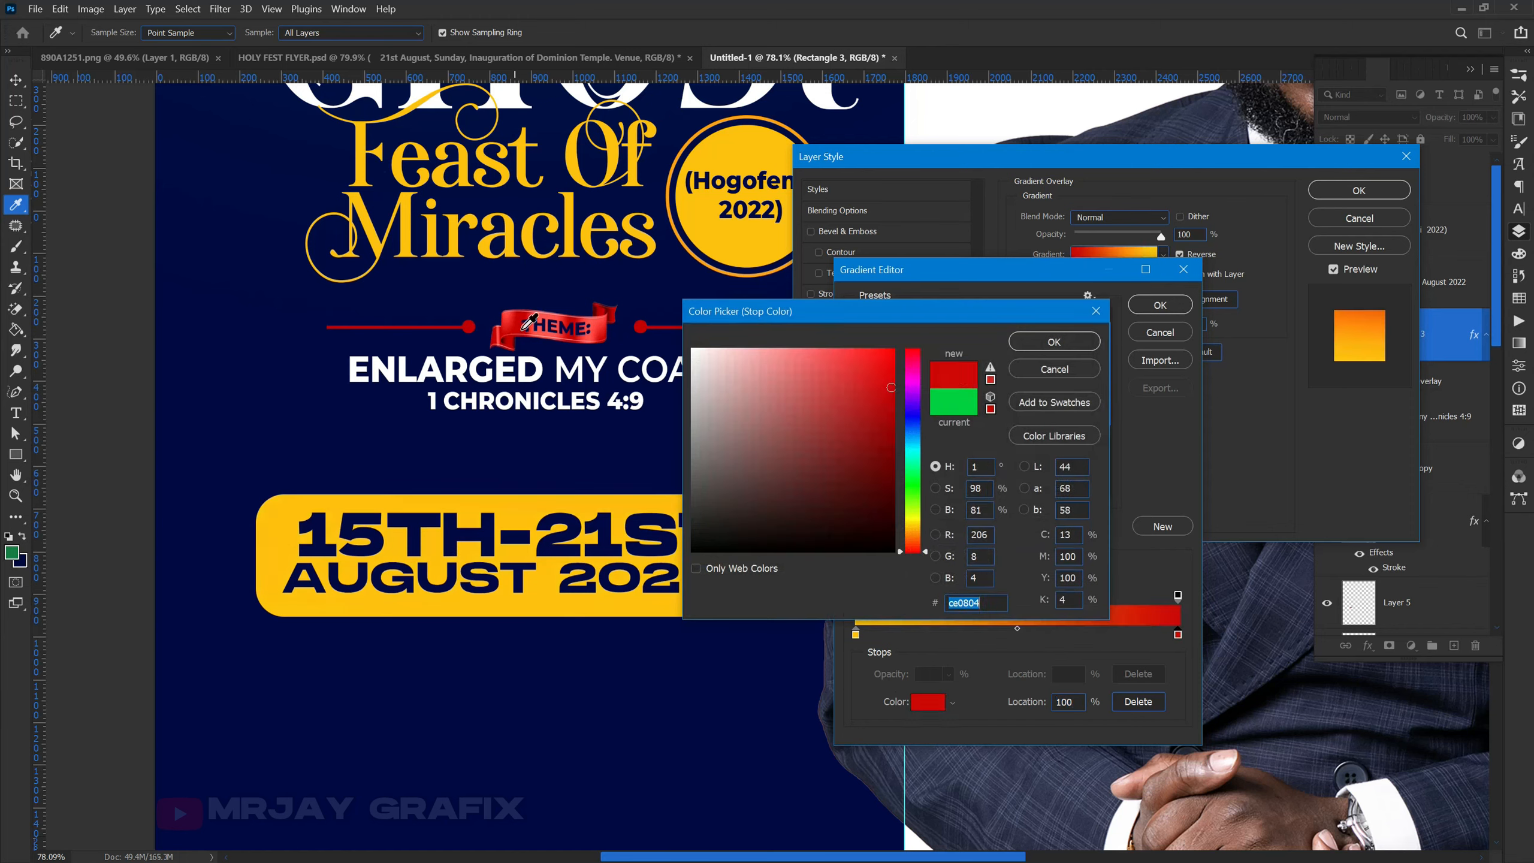
click(1079, 342)
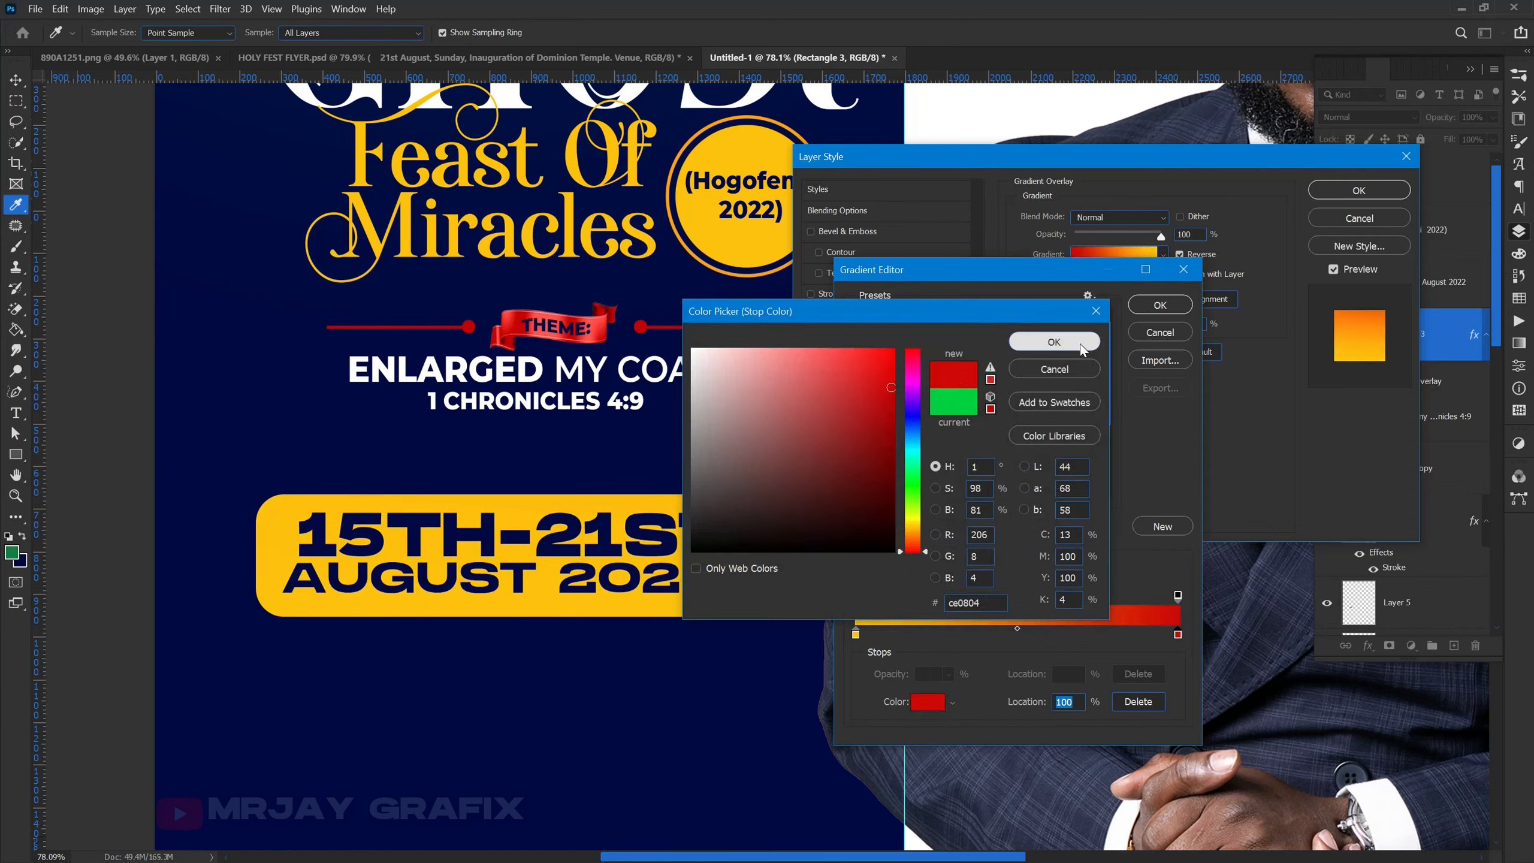
click(1131, 307)
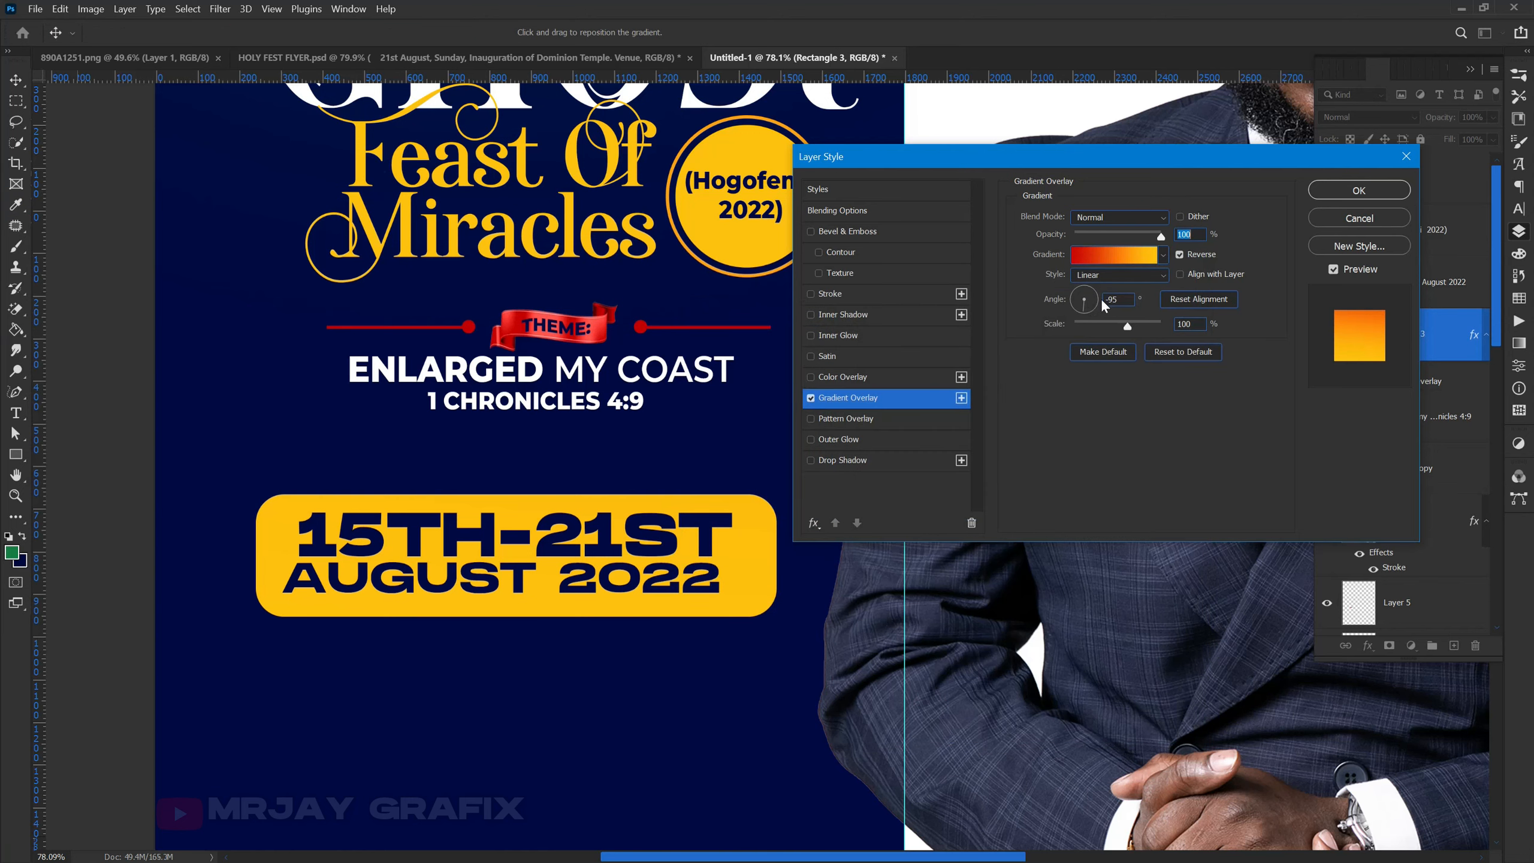
Try the gradient overlay with and without Reverse, at an angle of -11° and a scale of 85%.
drag(1096, 309, 1116, 297)
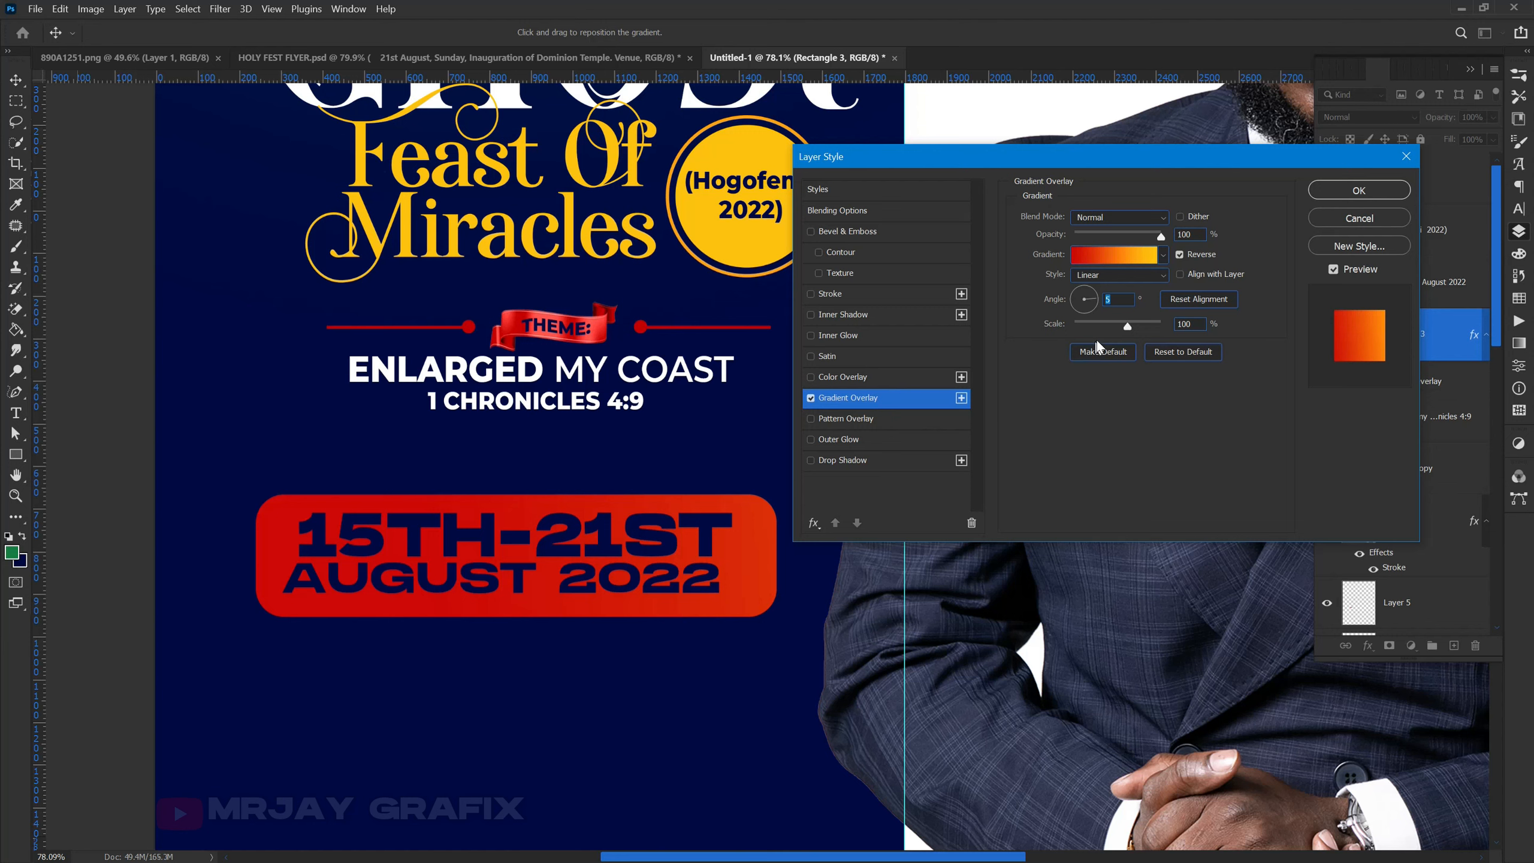
click(1190, 257)
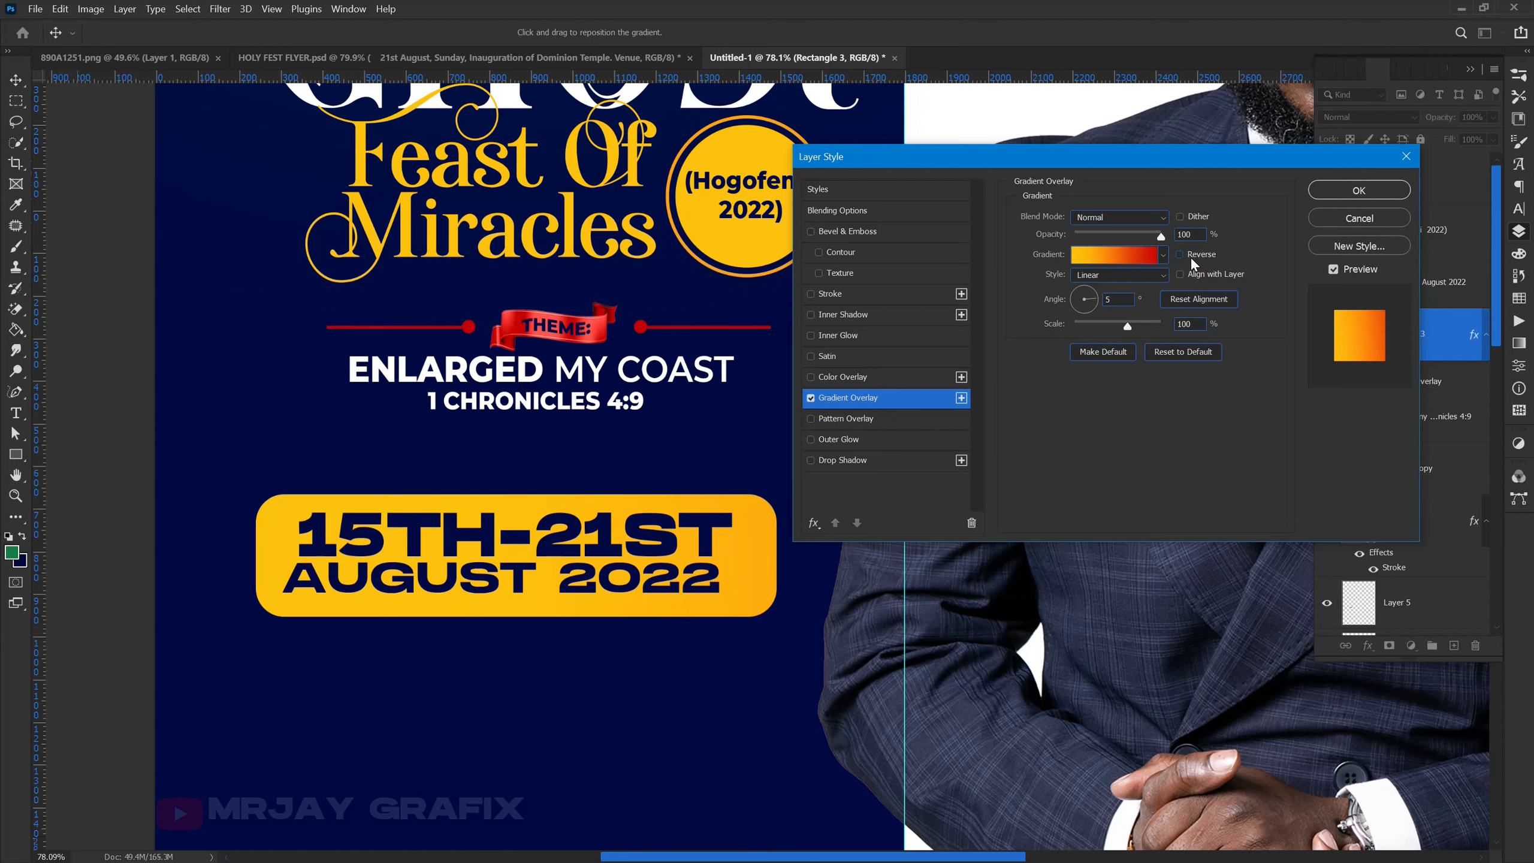
click(1190, 257)
drag(1087, 302, 1119, 329)
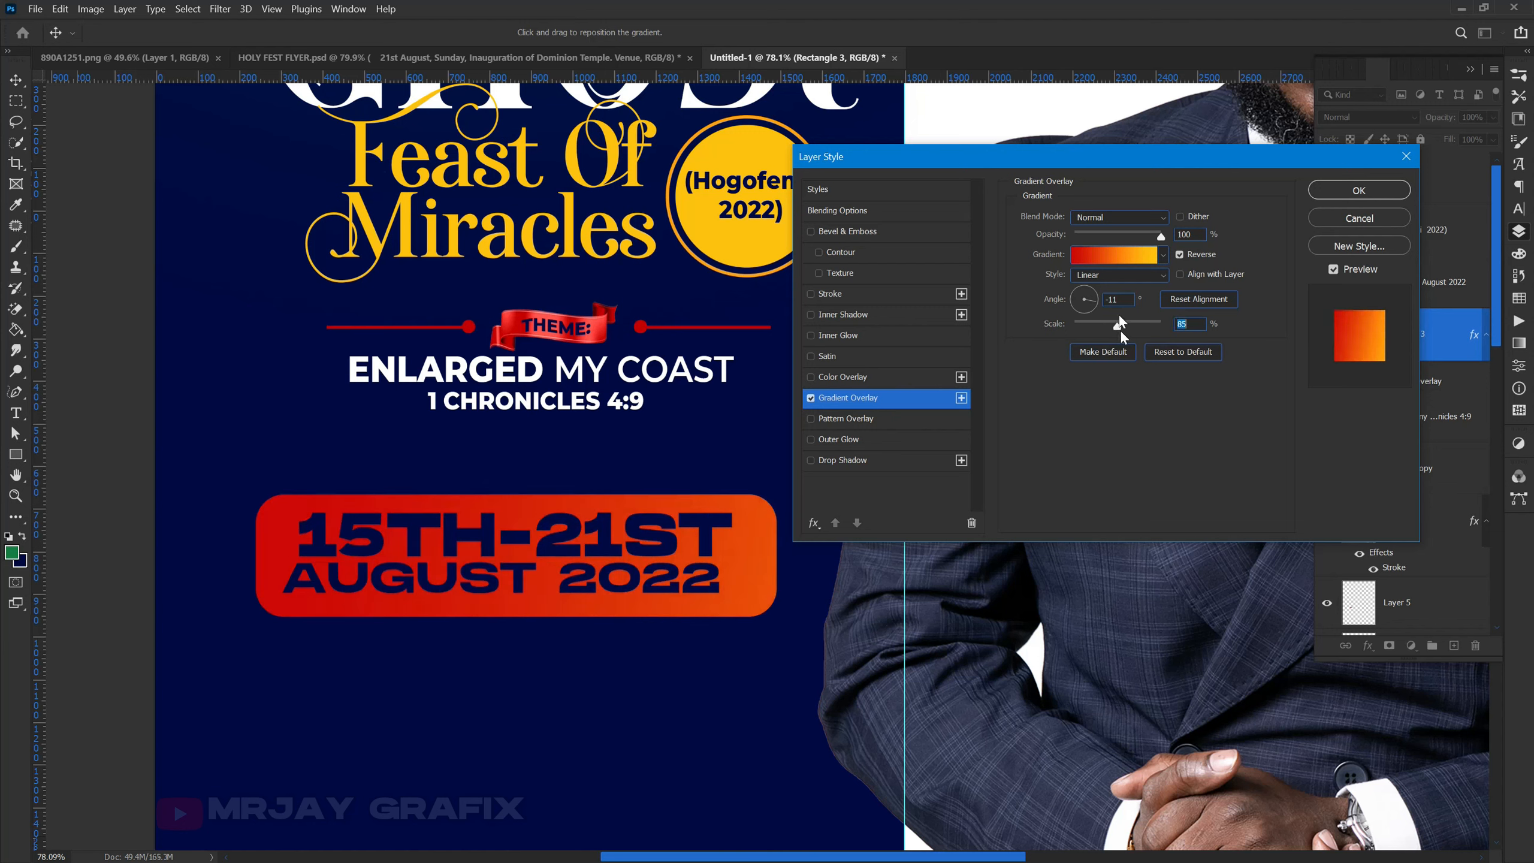
Reset the gradient overlay to its defaults, rotate it to a nearly horizontal angle and apply the effect.
click(1154, 352)
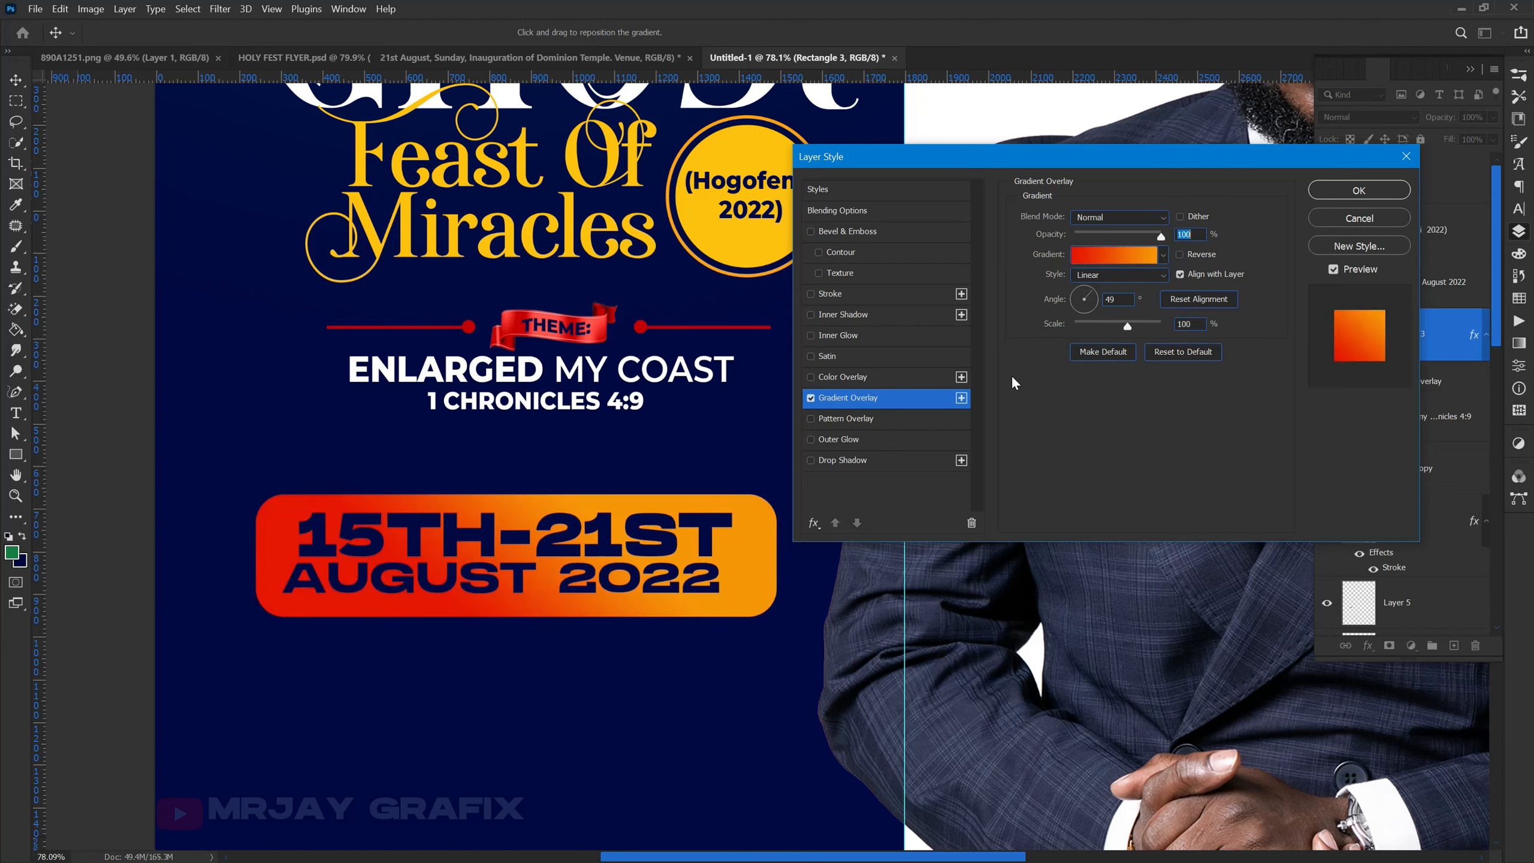
drag(1086, 314, 1107, 300)
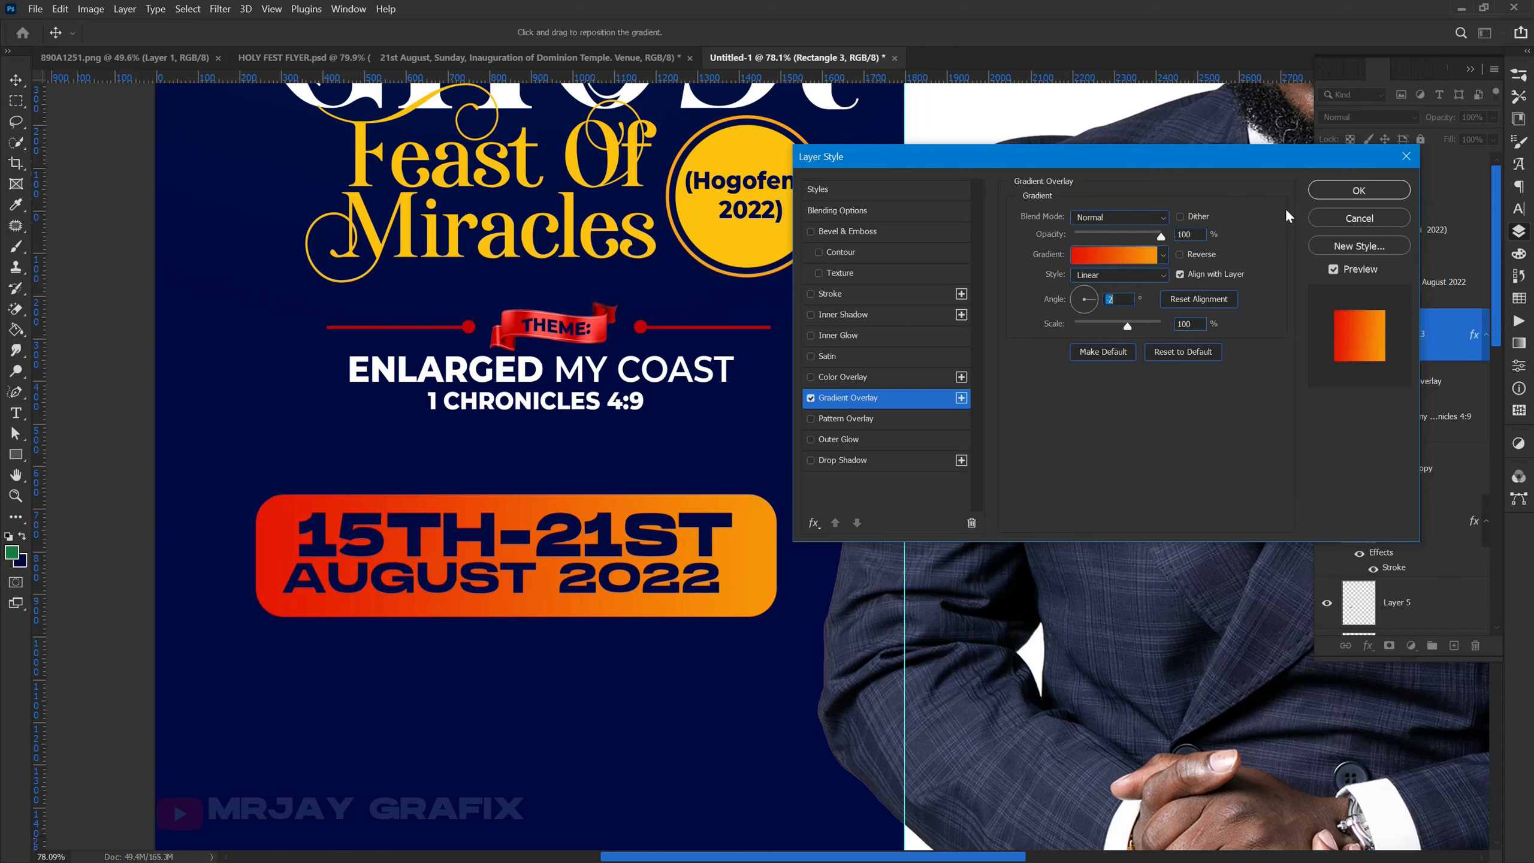
click(1335, 194)
click(145, 634)
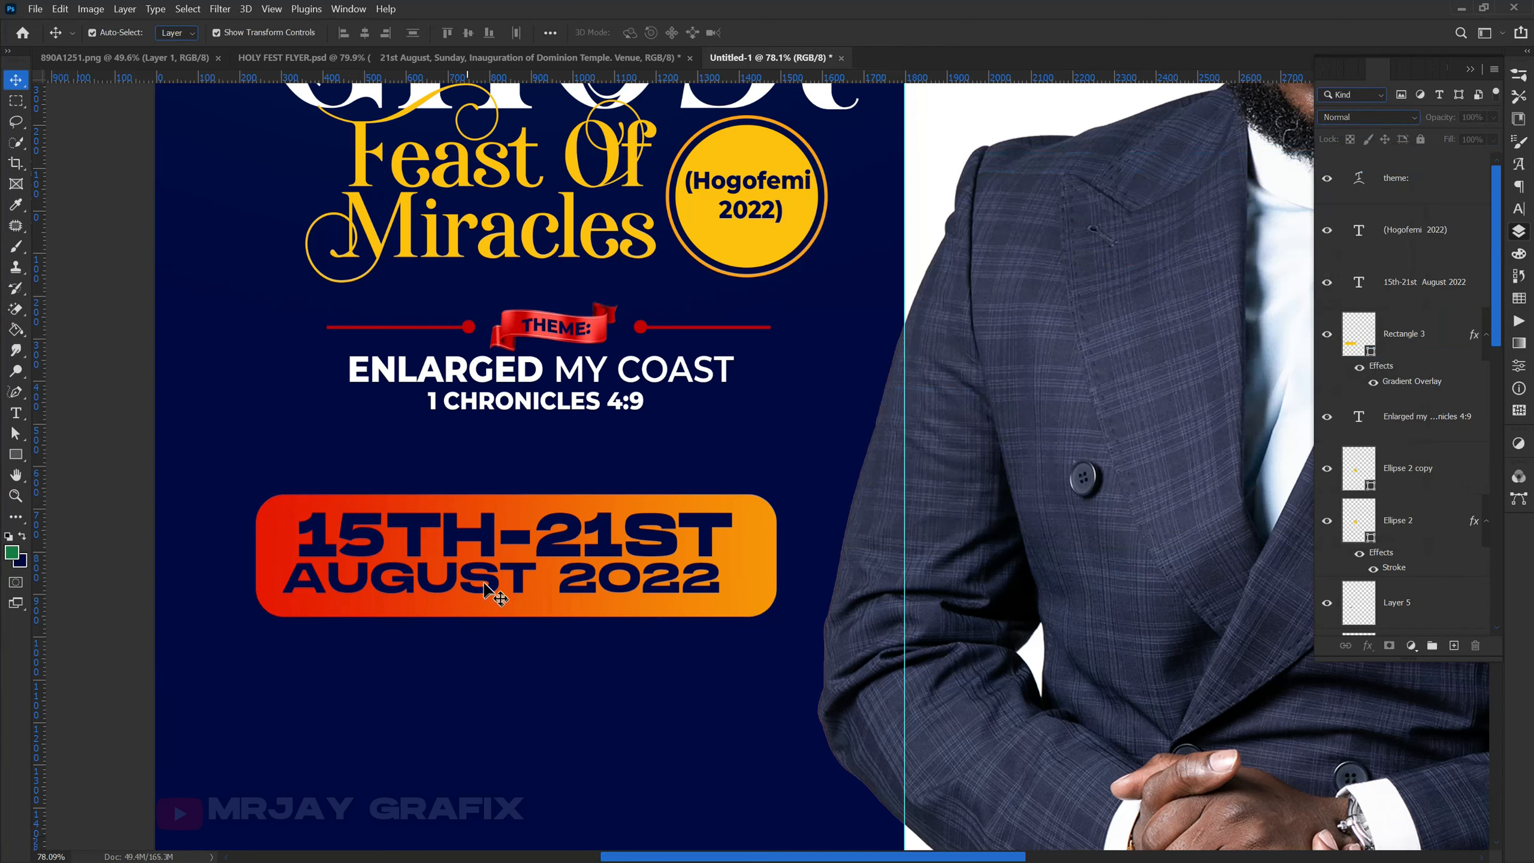
Recolor the date text on the gradient box to white ffffff.
click(500, 588)
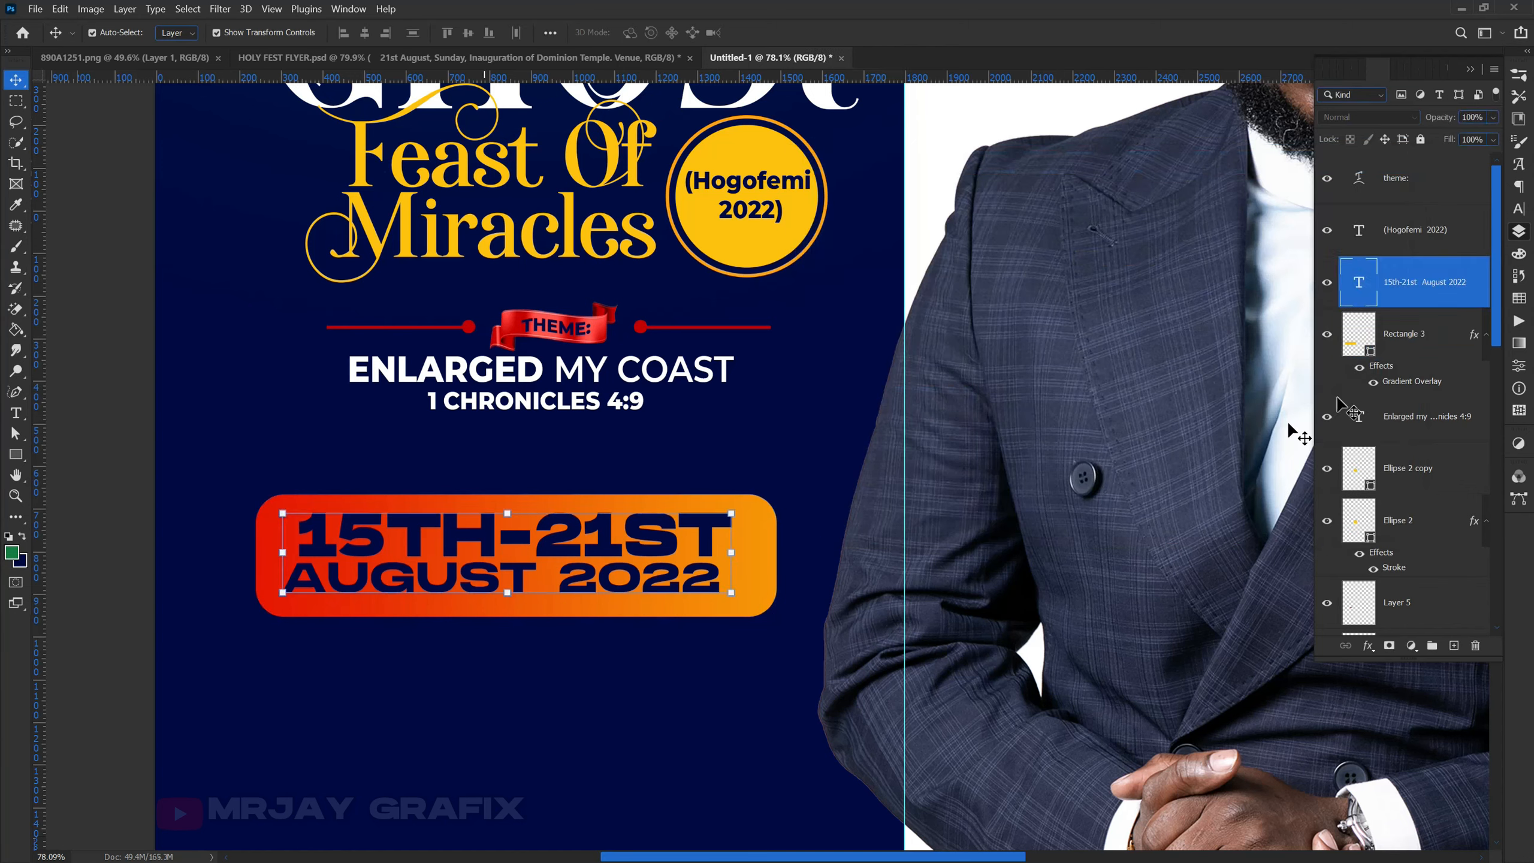
click(1519, 209)
click(1467, 167)
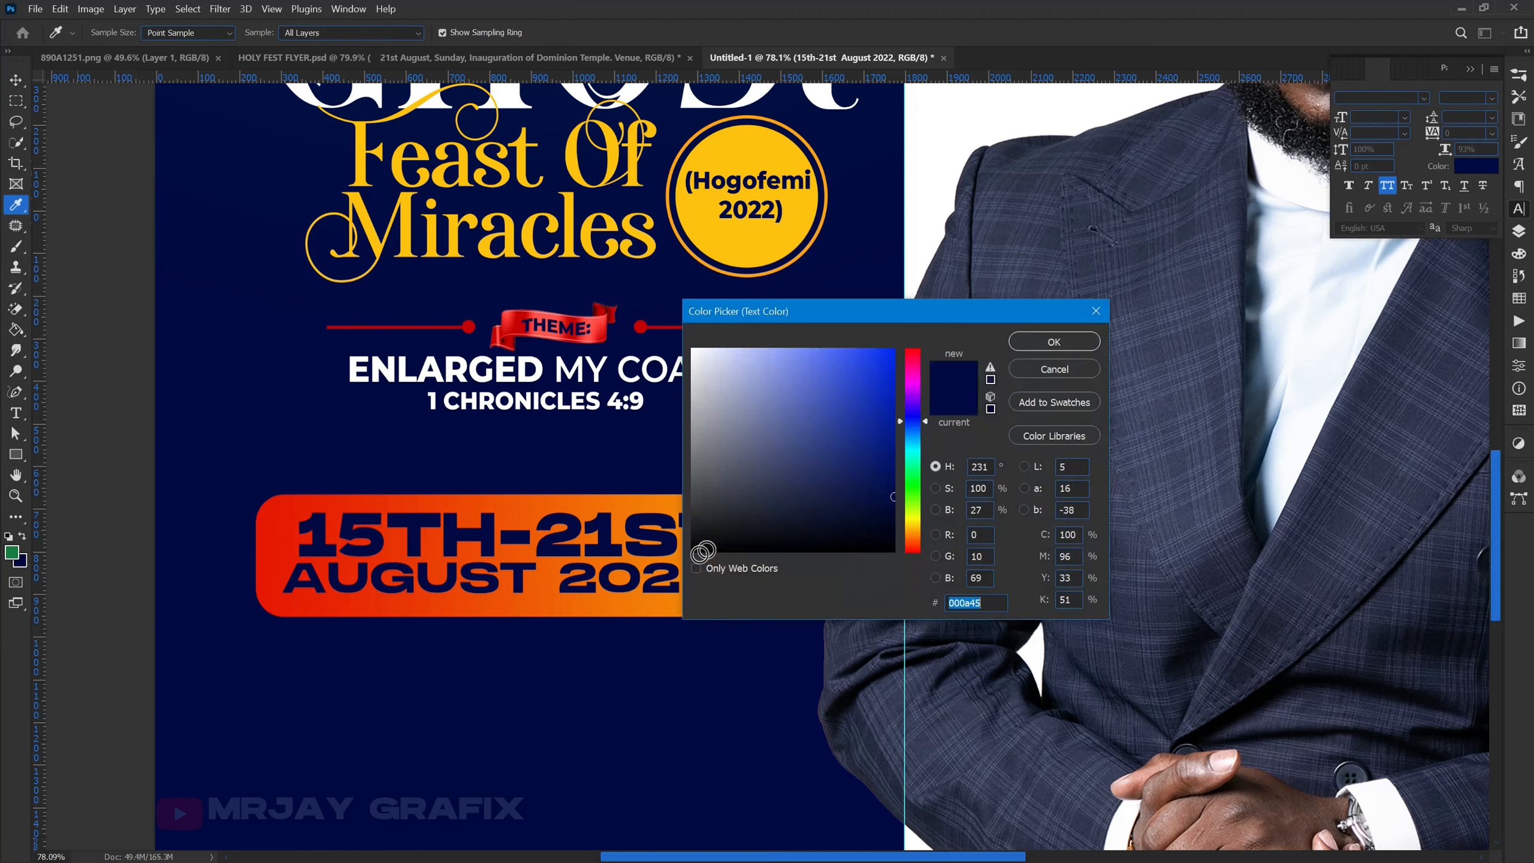
click(927, 166)
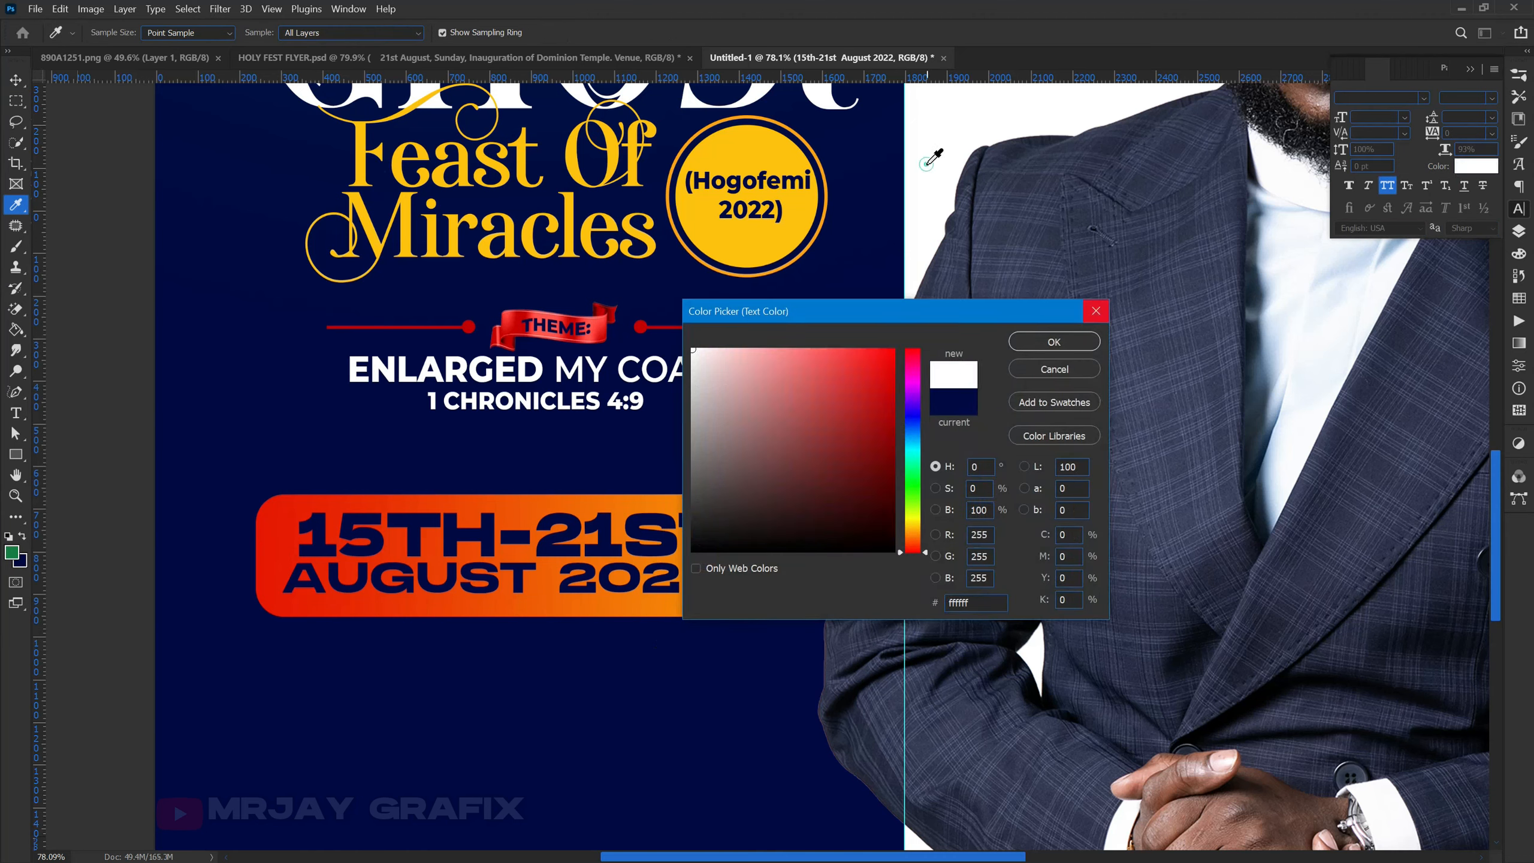
click(1052, 342)
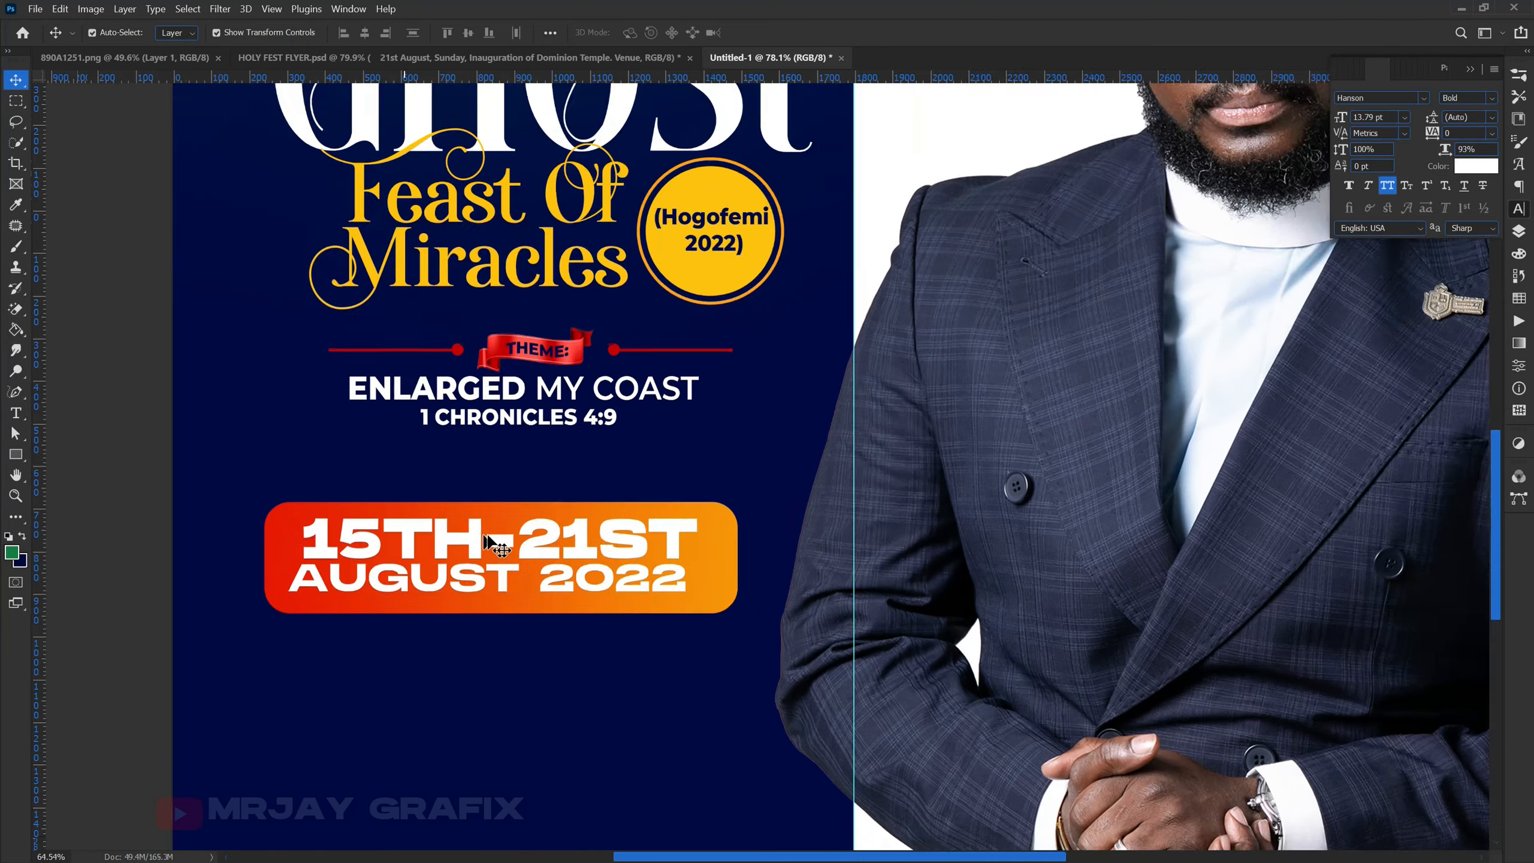
key(ctrl+0)
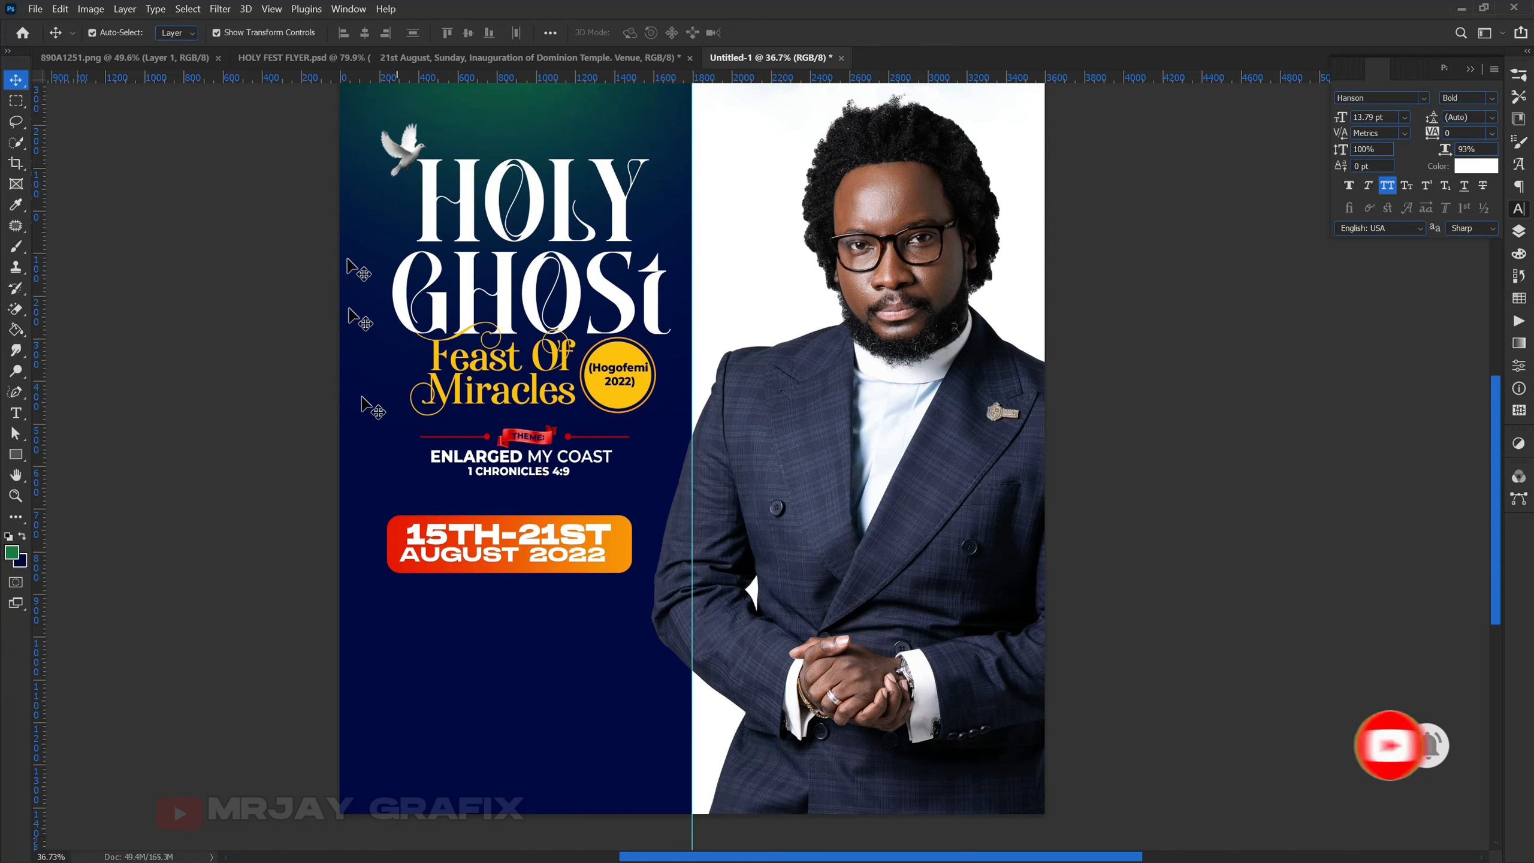
Cut the 21st August inauguration and venue text out of the text block in the HOLY FEST FLYER.psd document.
click(622, 59)
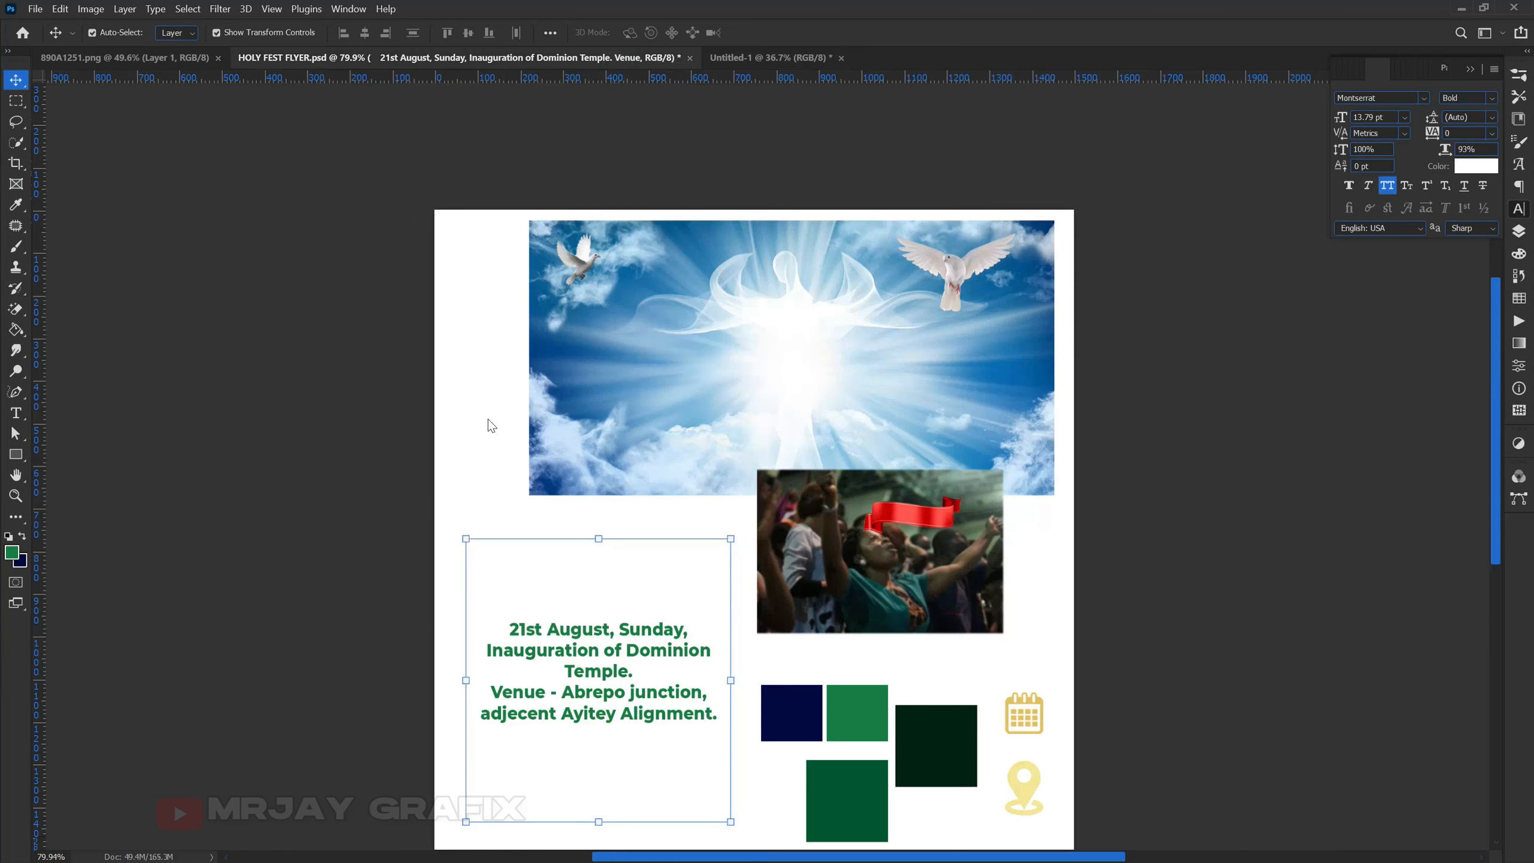
double_click(551, 671)
click(504, 627)
drag(504, 624, 722, 723)
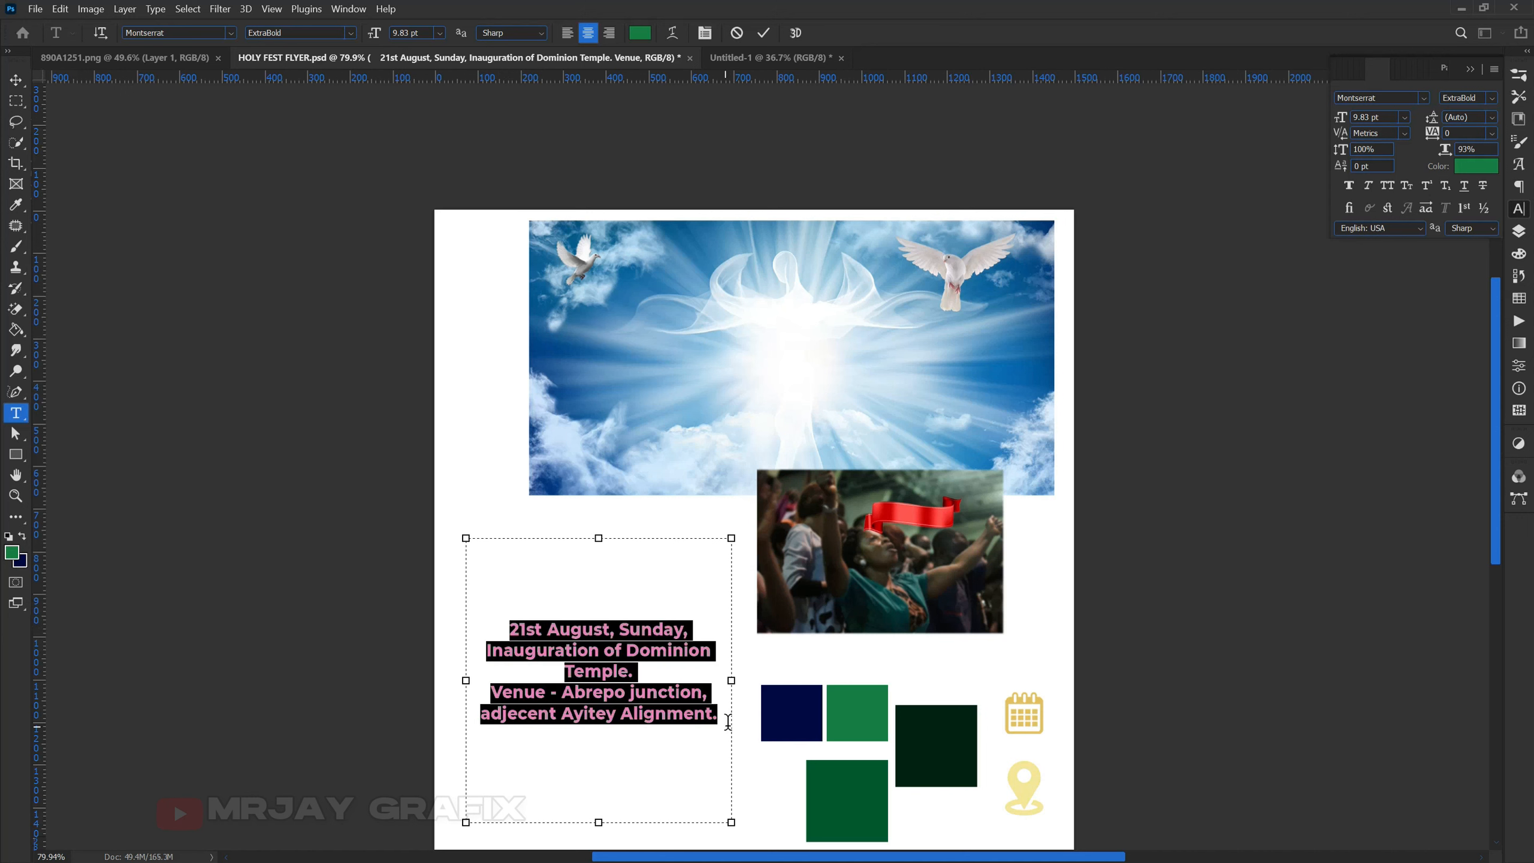
key(ctrl+c)
key(ctrl+x)
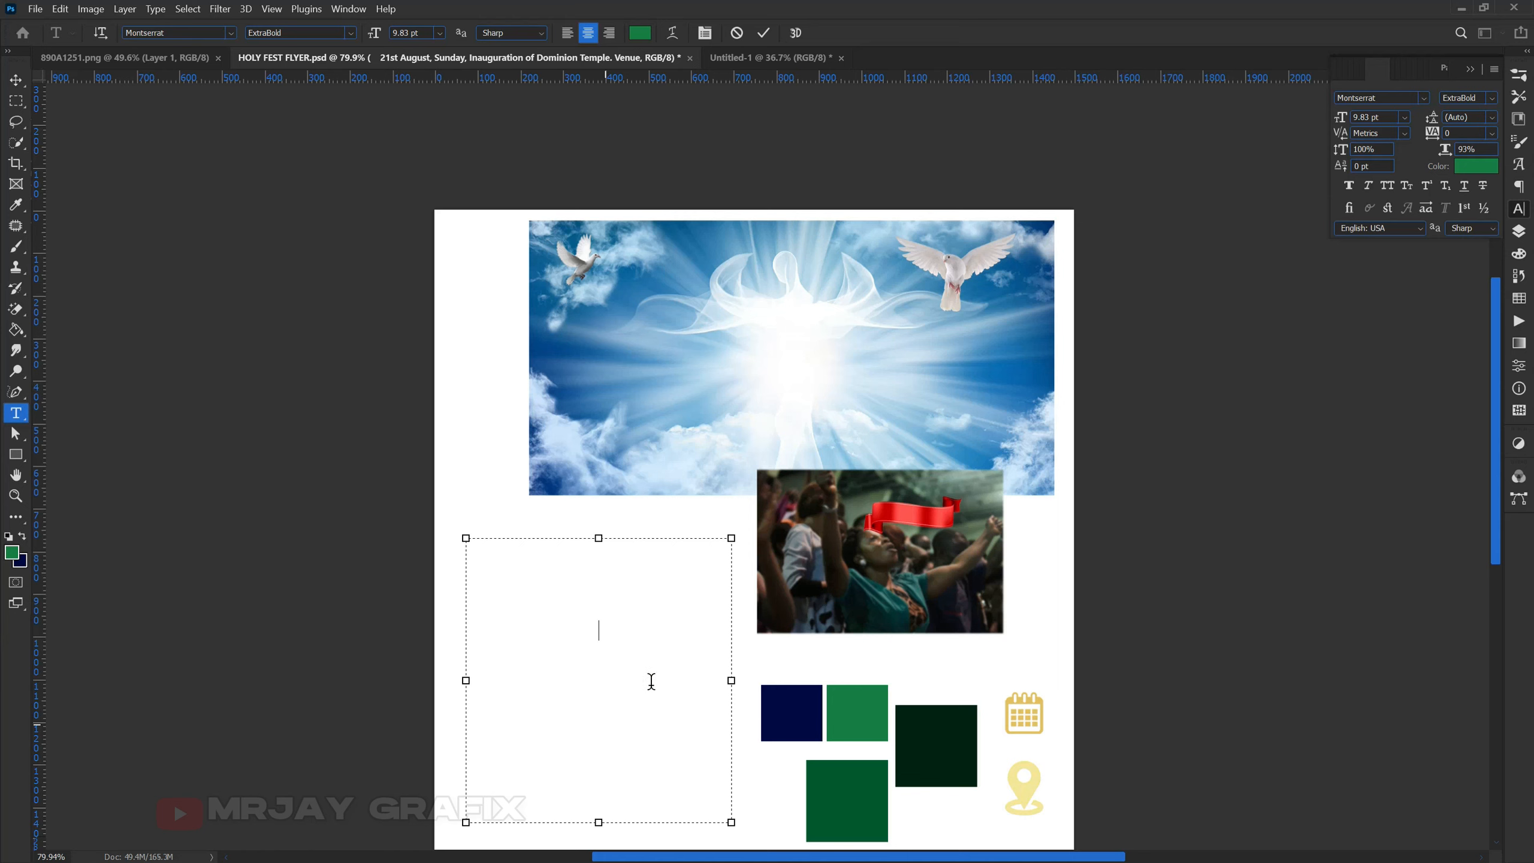
click(294, 464)
key(v)
Return to the Untitled-1 flyer and duplicate the date text about 496 px straight down, below the gradient box.
click(136, 64)
click(461, 68)
scroll(525, 459, down, 4)
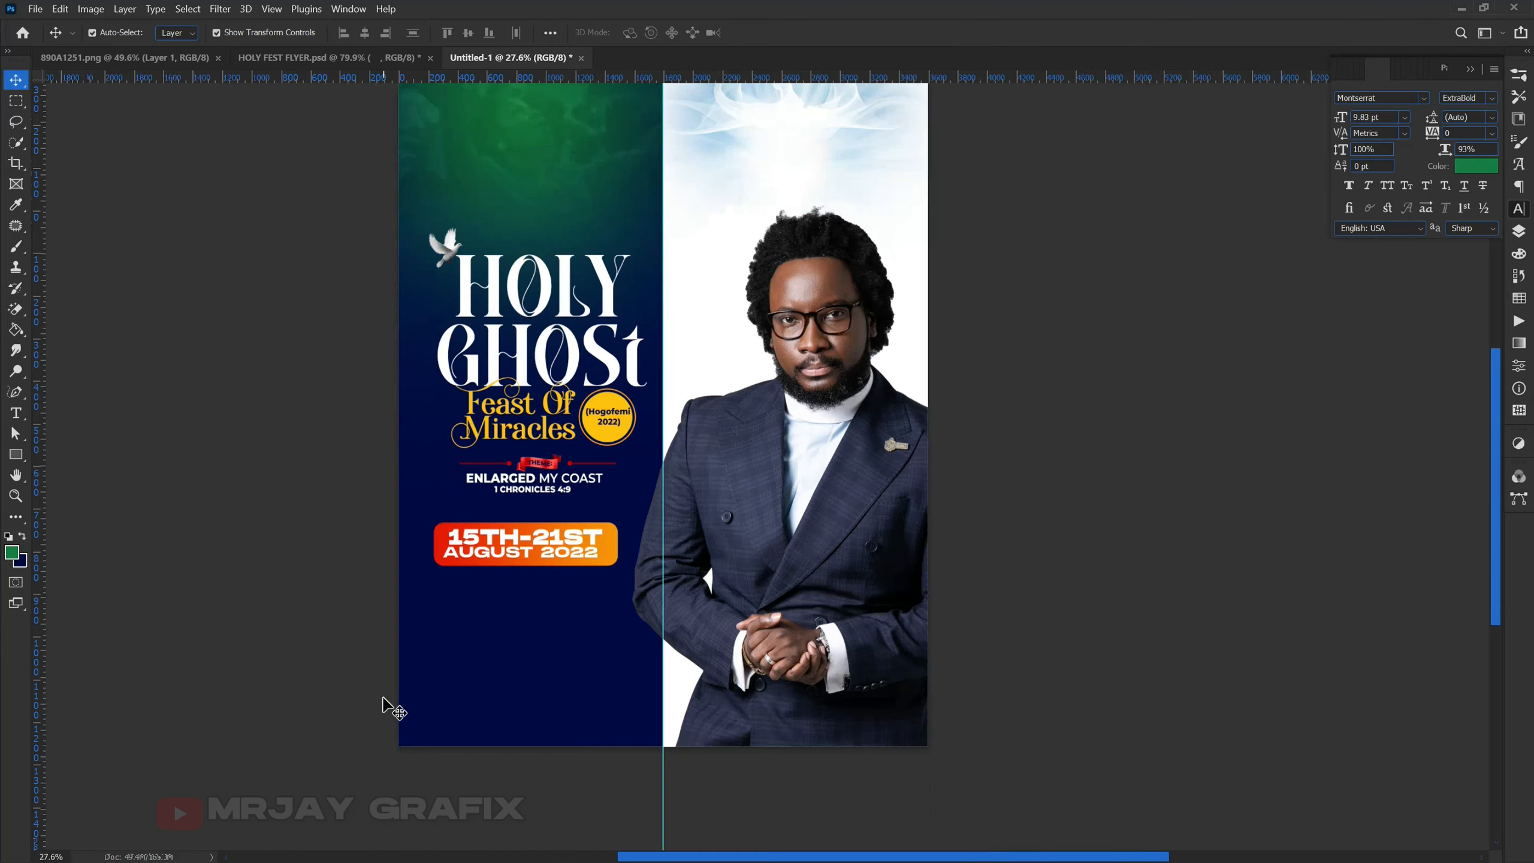
scroll(386, 708, up, 5)
scroll(538, 547, up, 2)
click(548, 478)
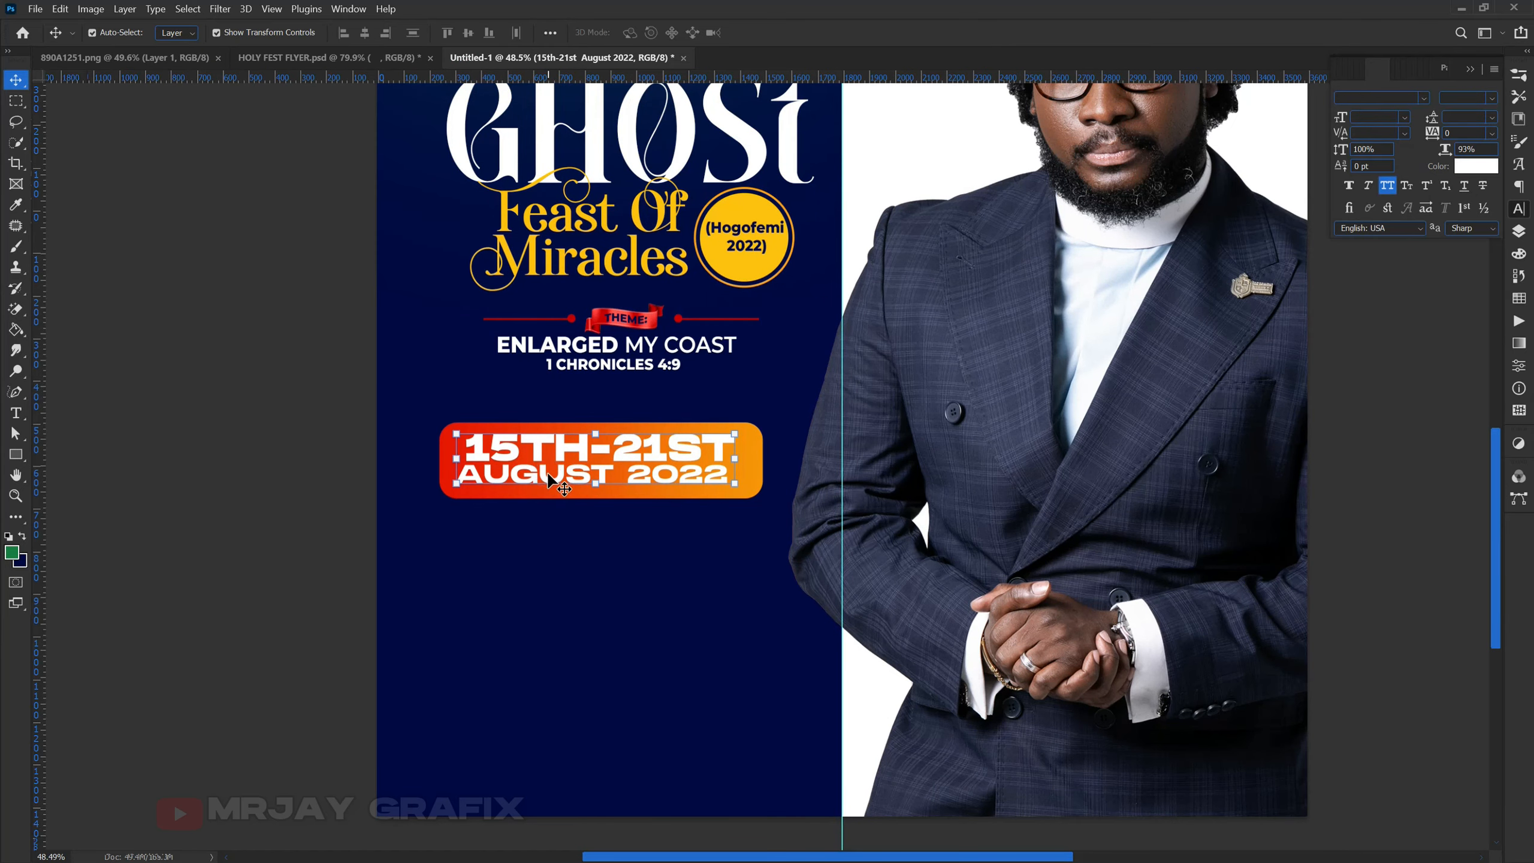
drag(548, 477, 548, 611)
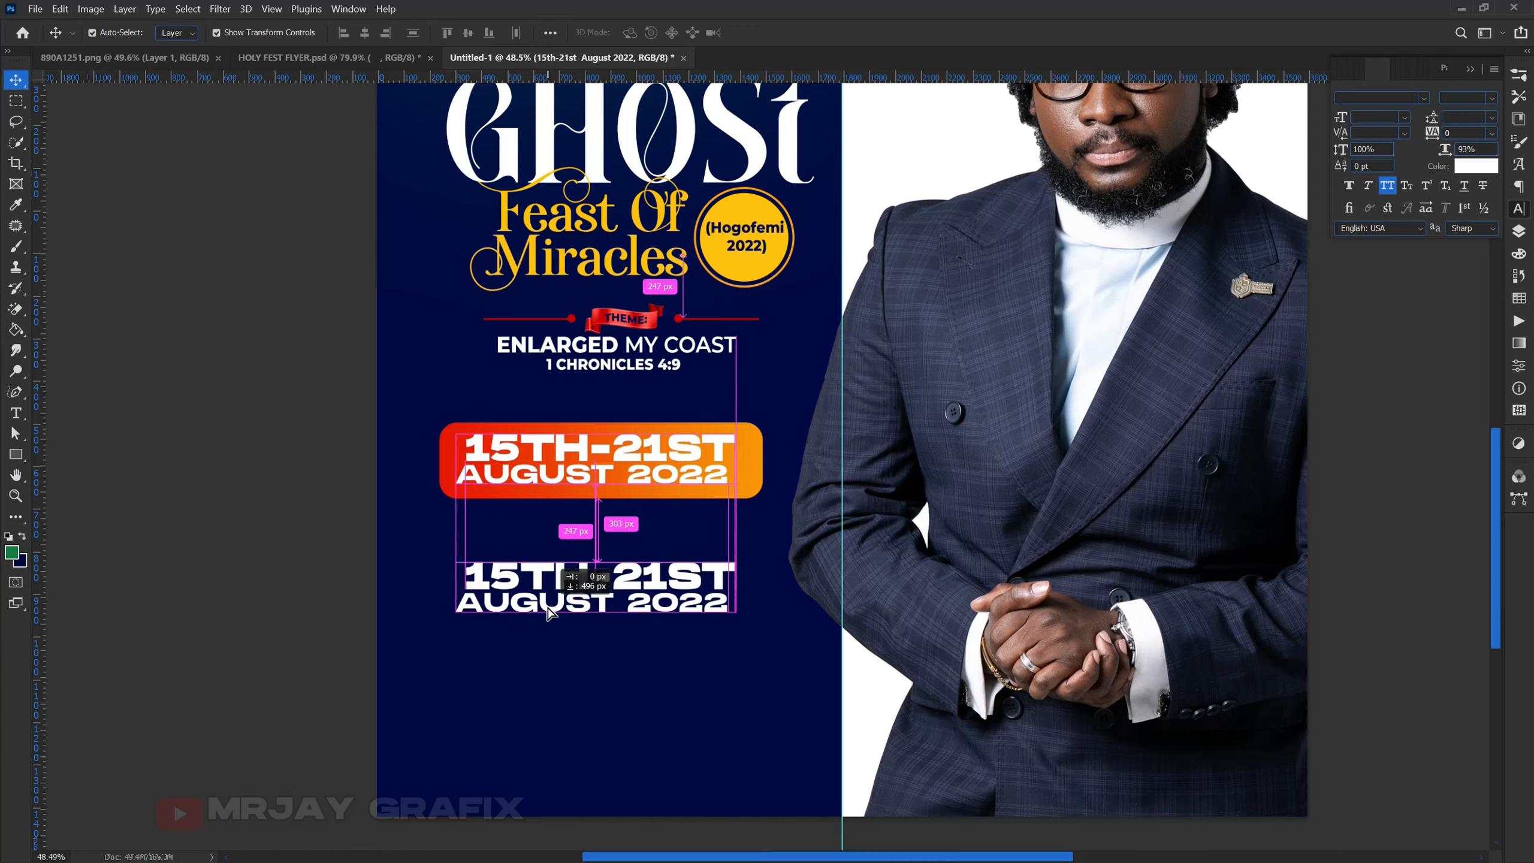
scroll(547, 747, up, 4)
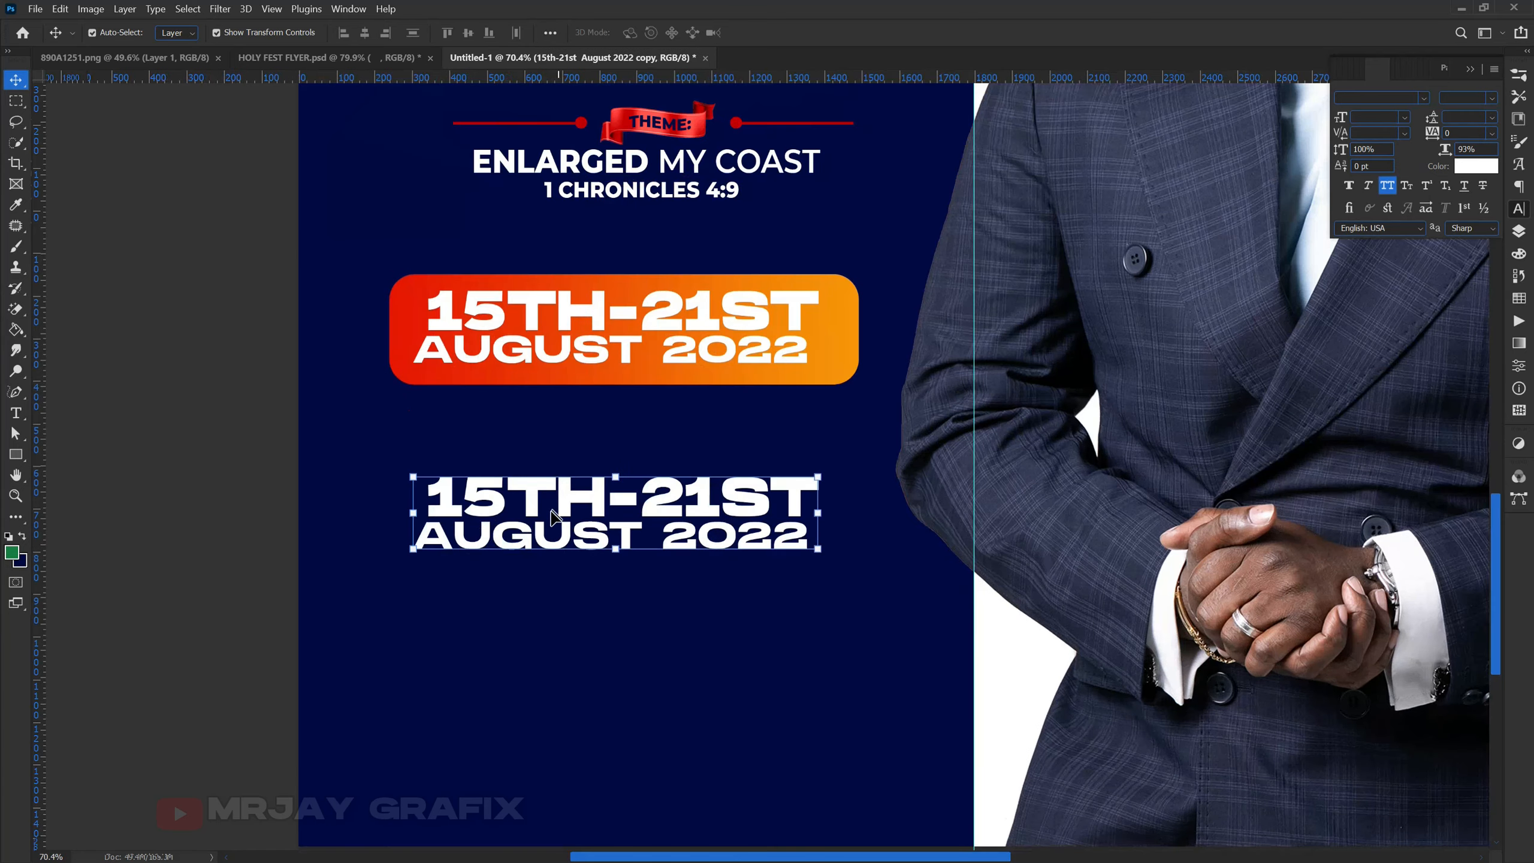
Replace the duplicated date text below the gradient box with the cut 21st August inauguration and venue text.
double_click(550, 510)
click(401, 492)
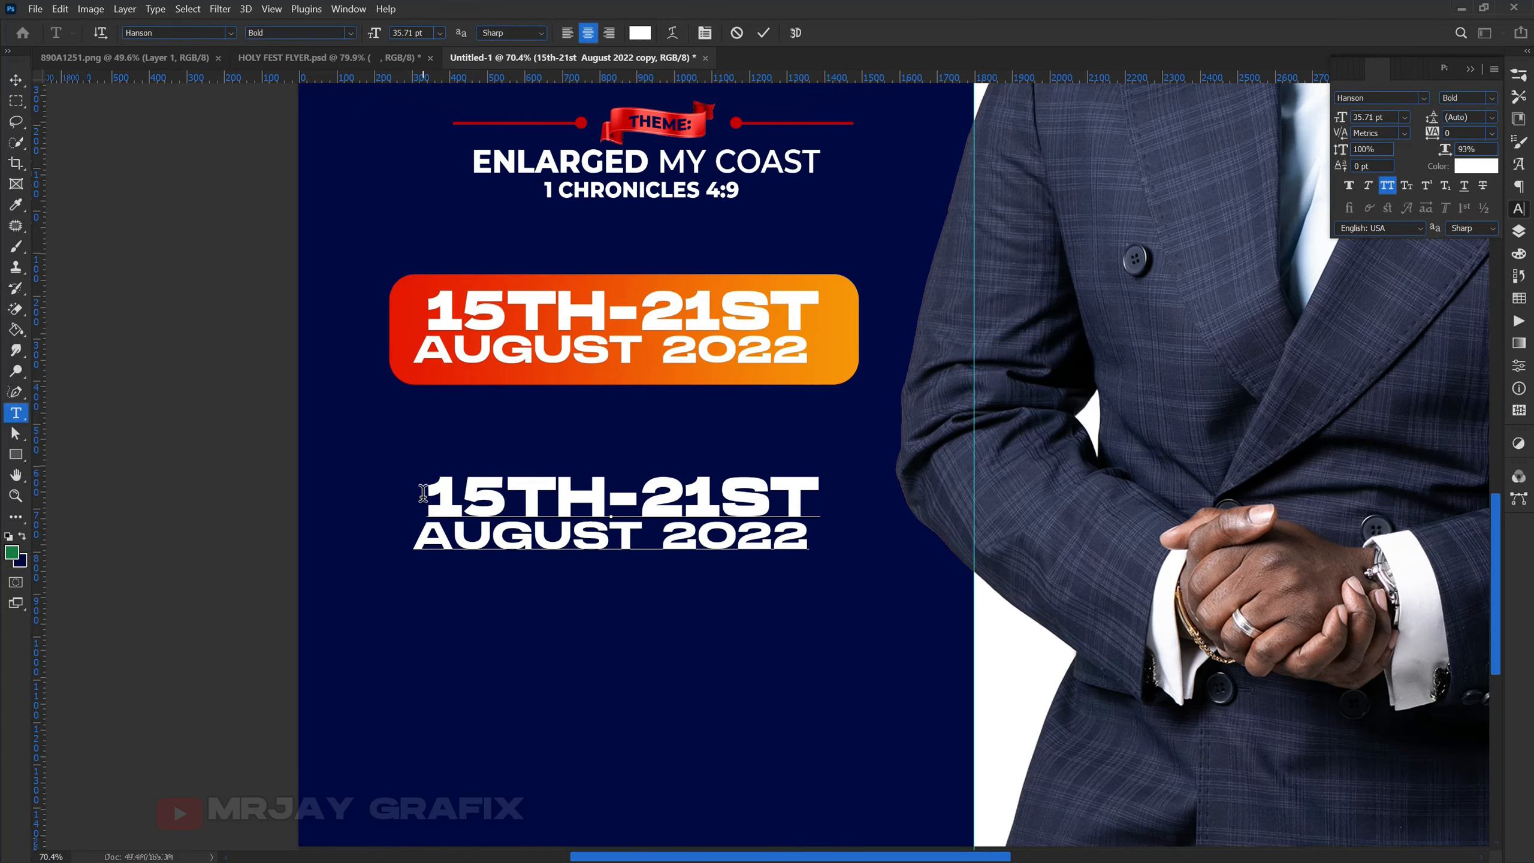
drag(420, 497, 555, 501)
drag(676, 476, 813, 489)
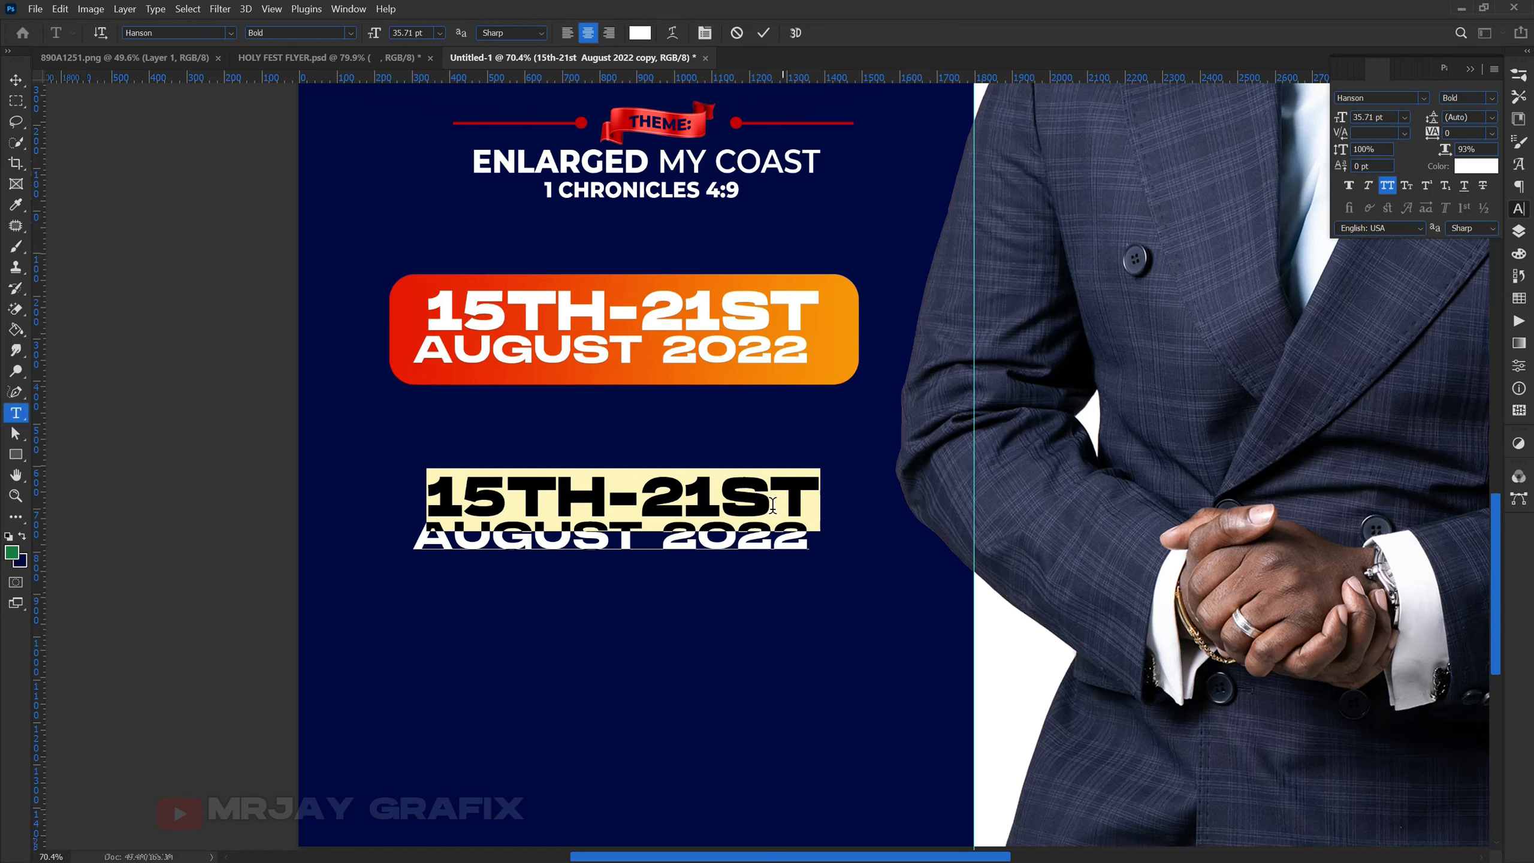
click(623, 501)
key(BackSpace)
click(423, 531)
key(BackSpace)
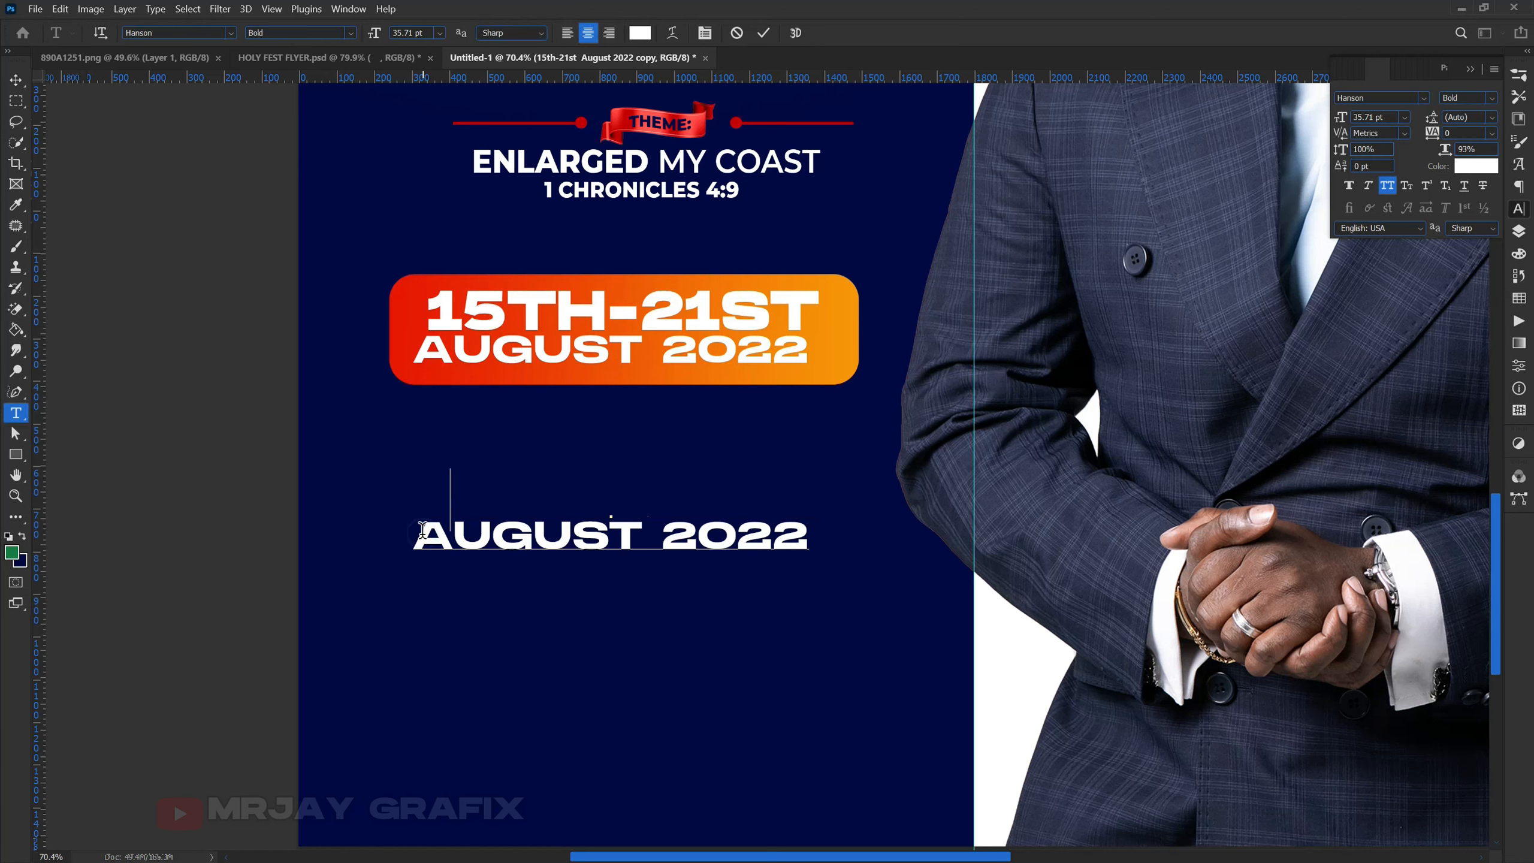
drag(447, 512, 872, 532)
key(ctrl+v)
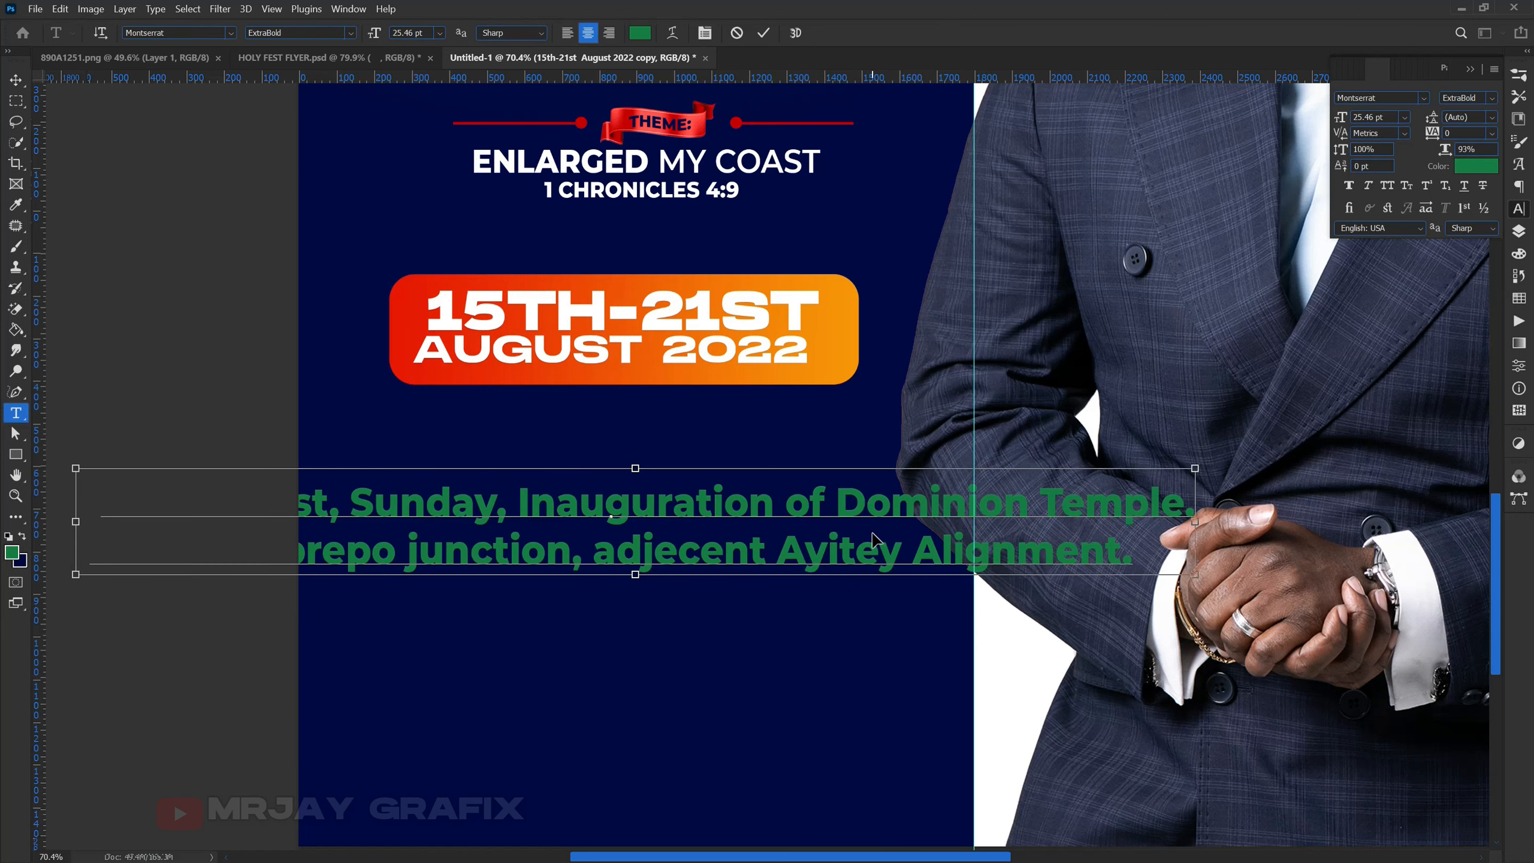
click(17, 84)
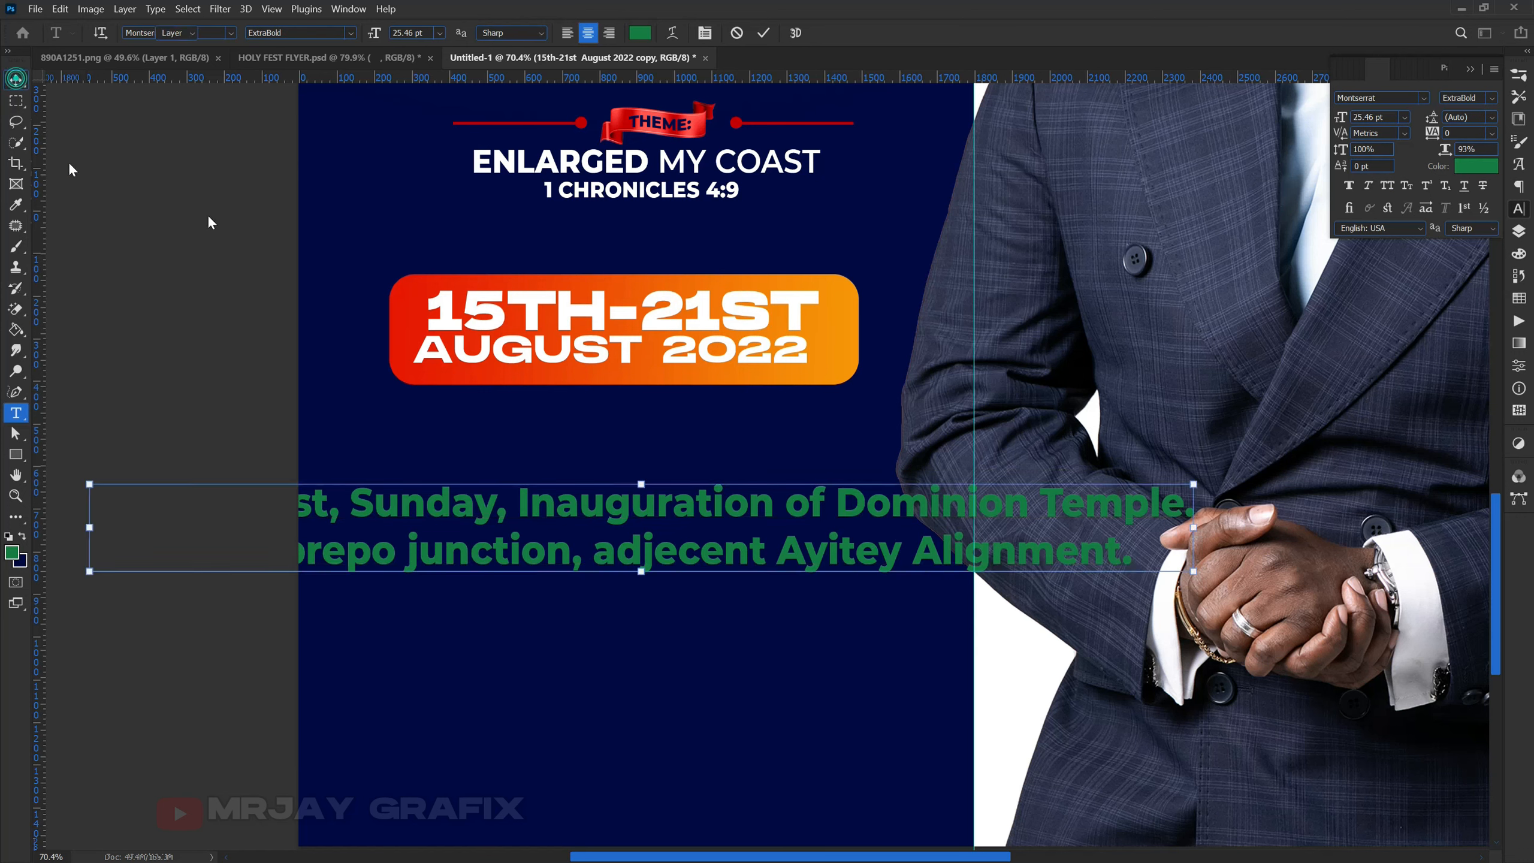
Scale the pasted inauguration and venue text down proportionally to about 32.6%, roughly 972 by 92 px.
click(640, 482)
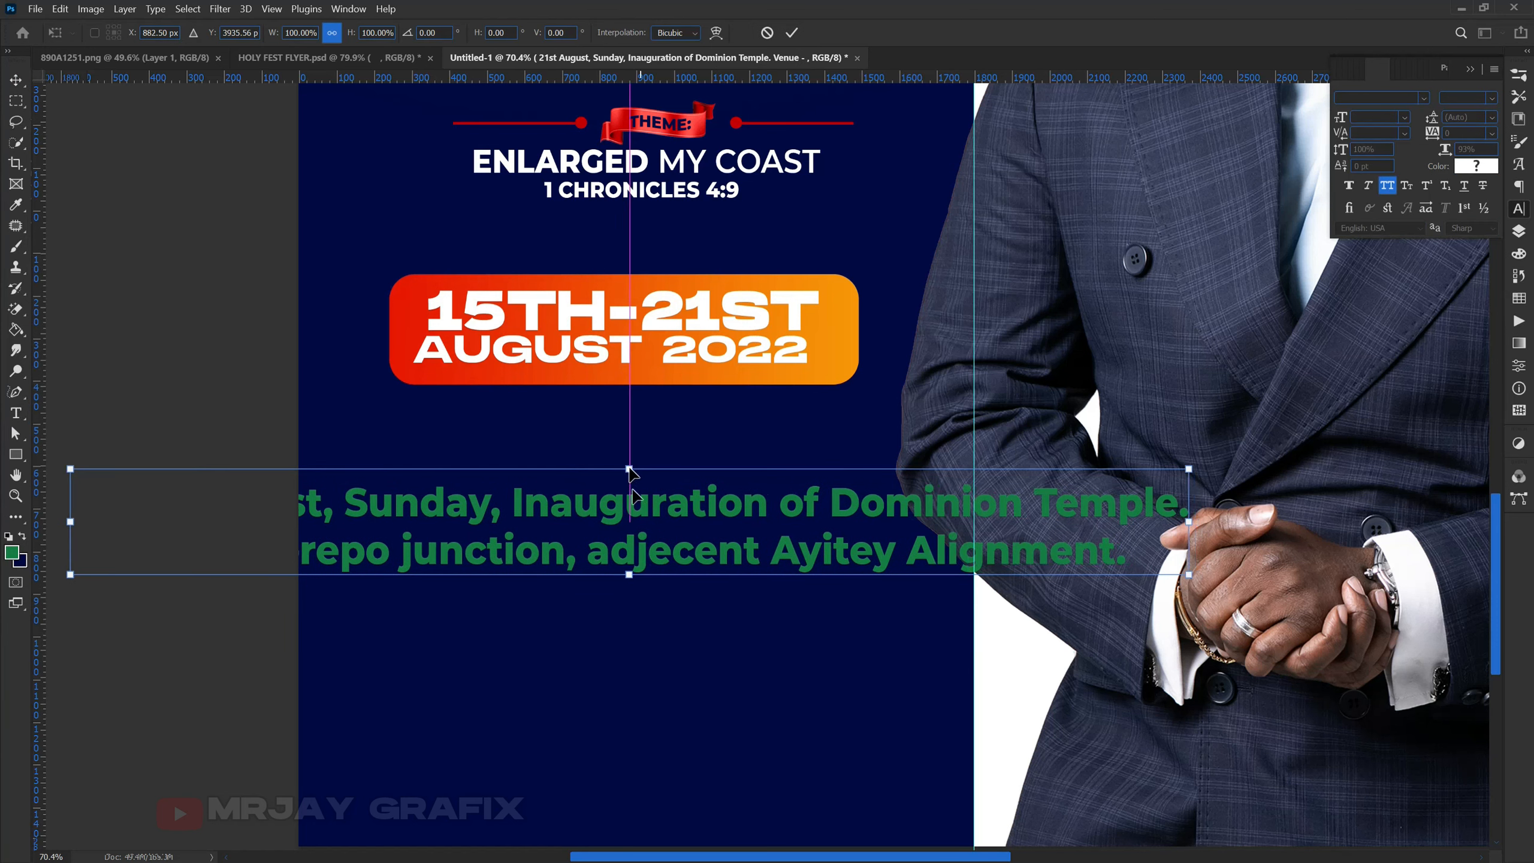
drag(628, 575, 650, 502)
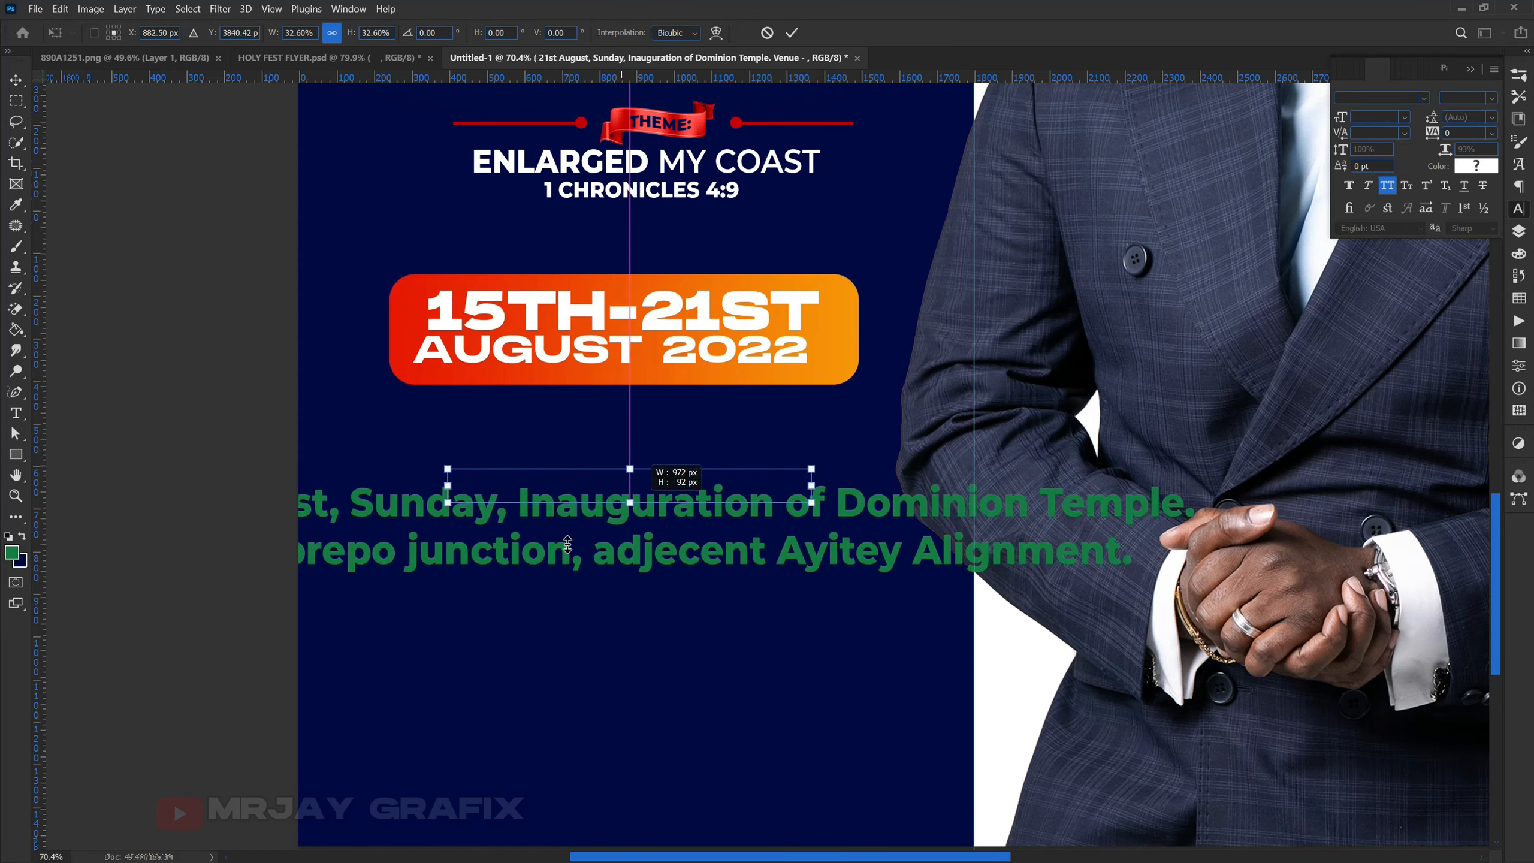
key(Return)
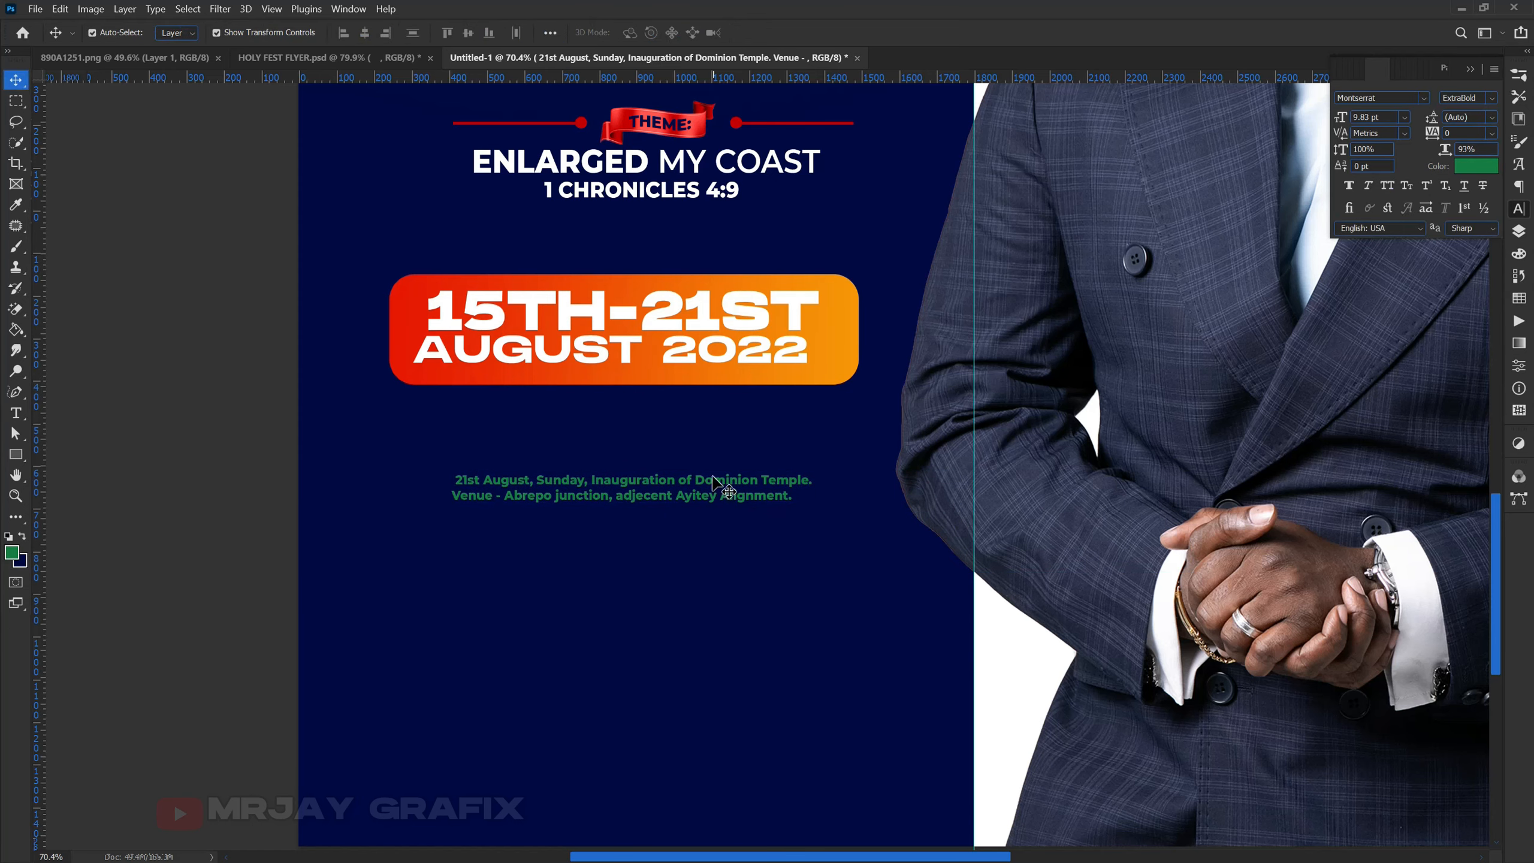
Break the text into five lines, starting new lines at "Inauguration", "Dominion Temple" and "adjecent".
scroll(700, 475, up, 2)
scroll(525, 499, down, 1)
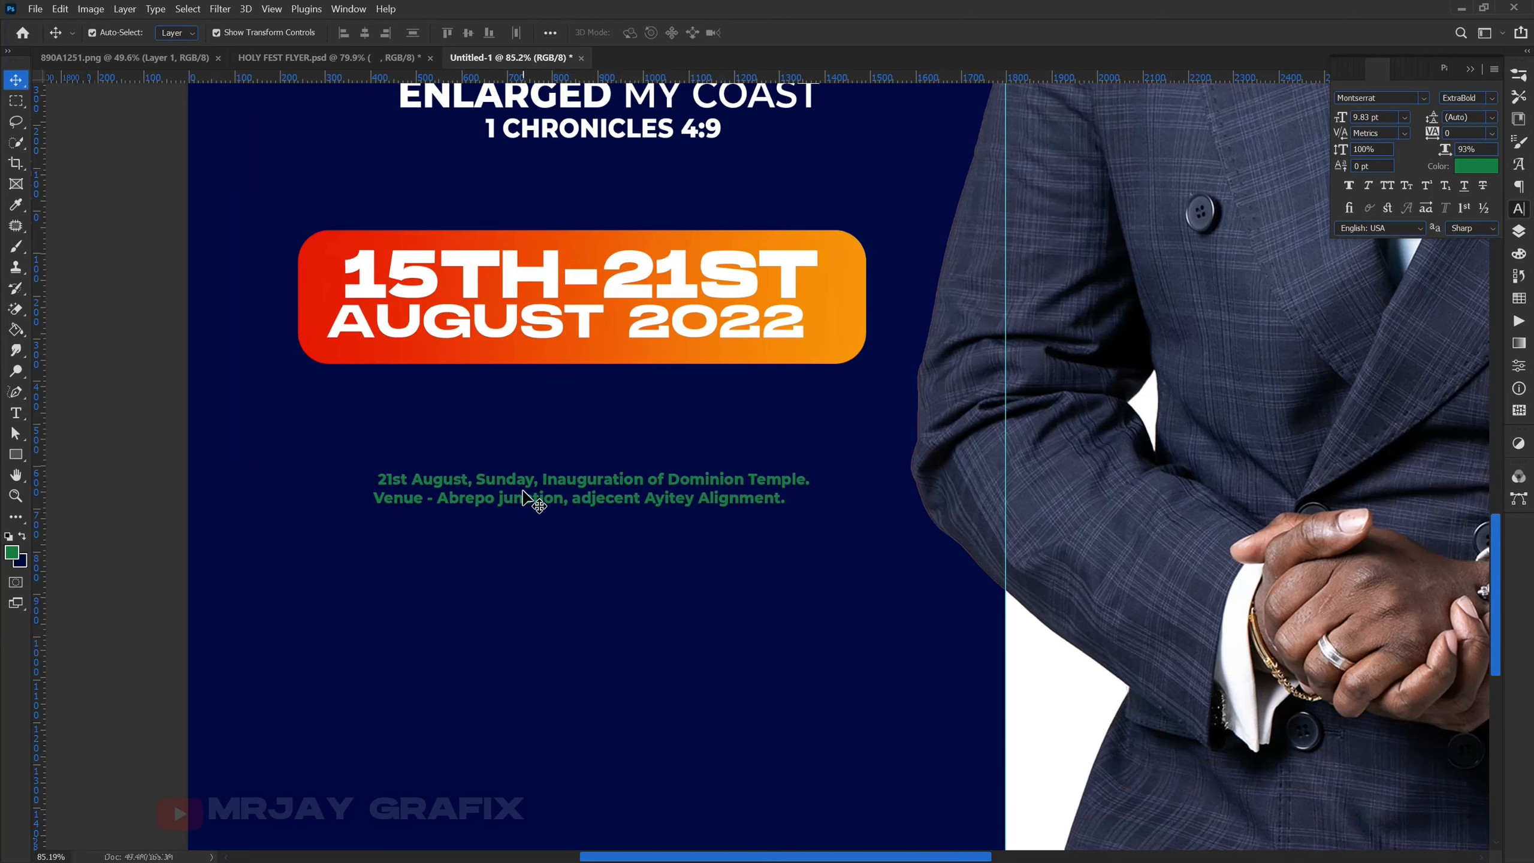
click(524, 491)
double_click(527, 487)
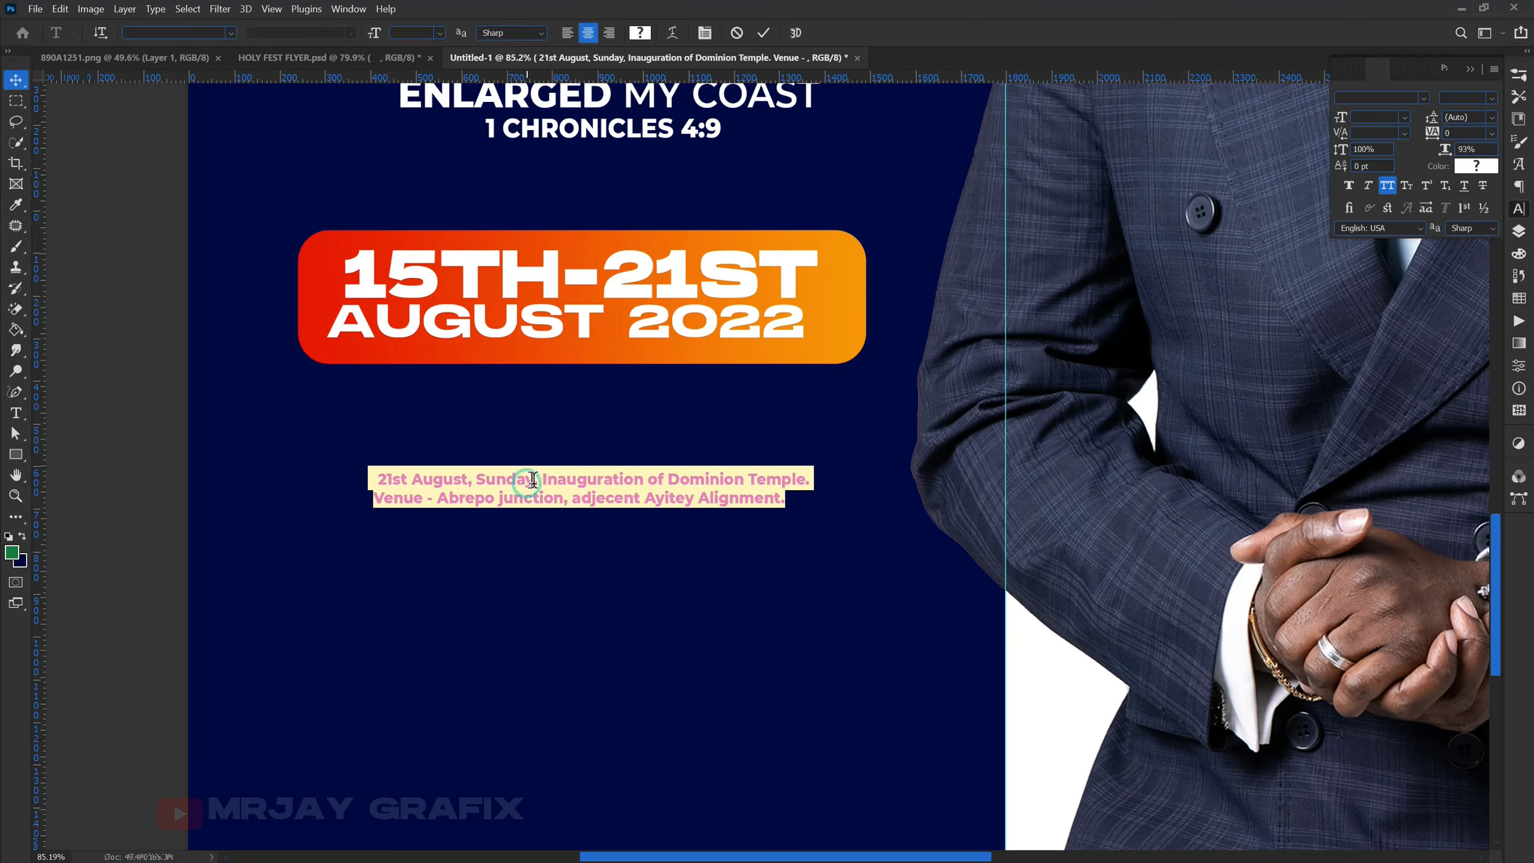
click(545, 479)
key(Return)
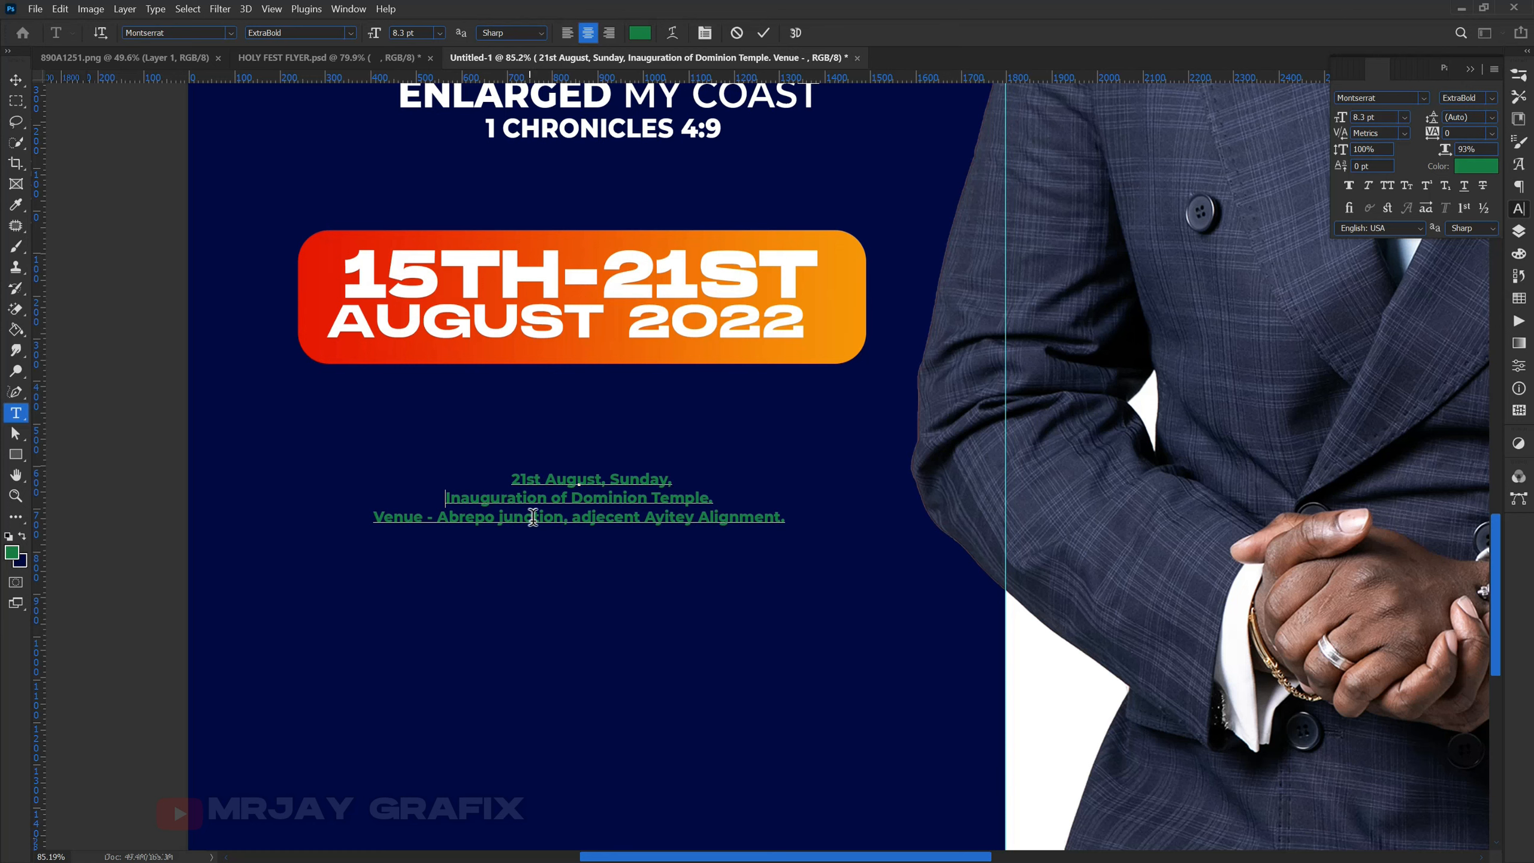
click(573, 499)
key(Return)
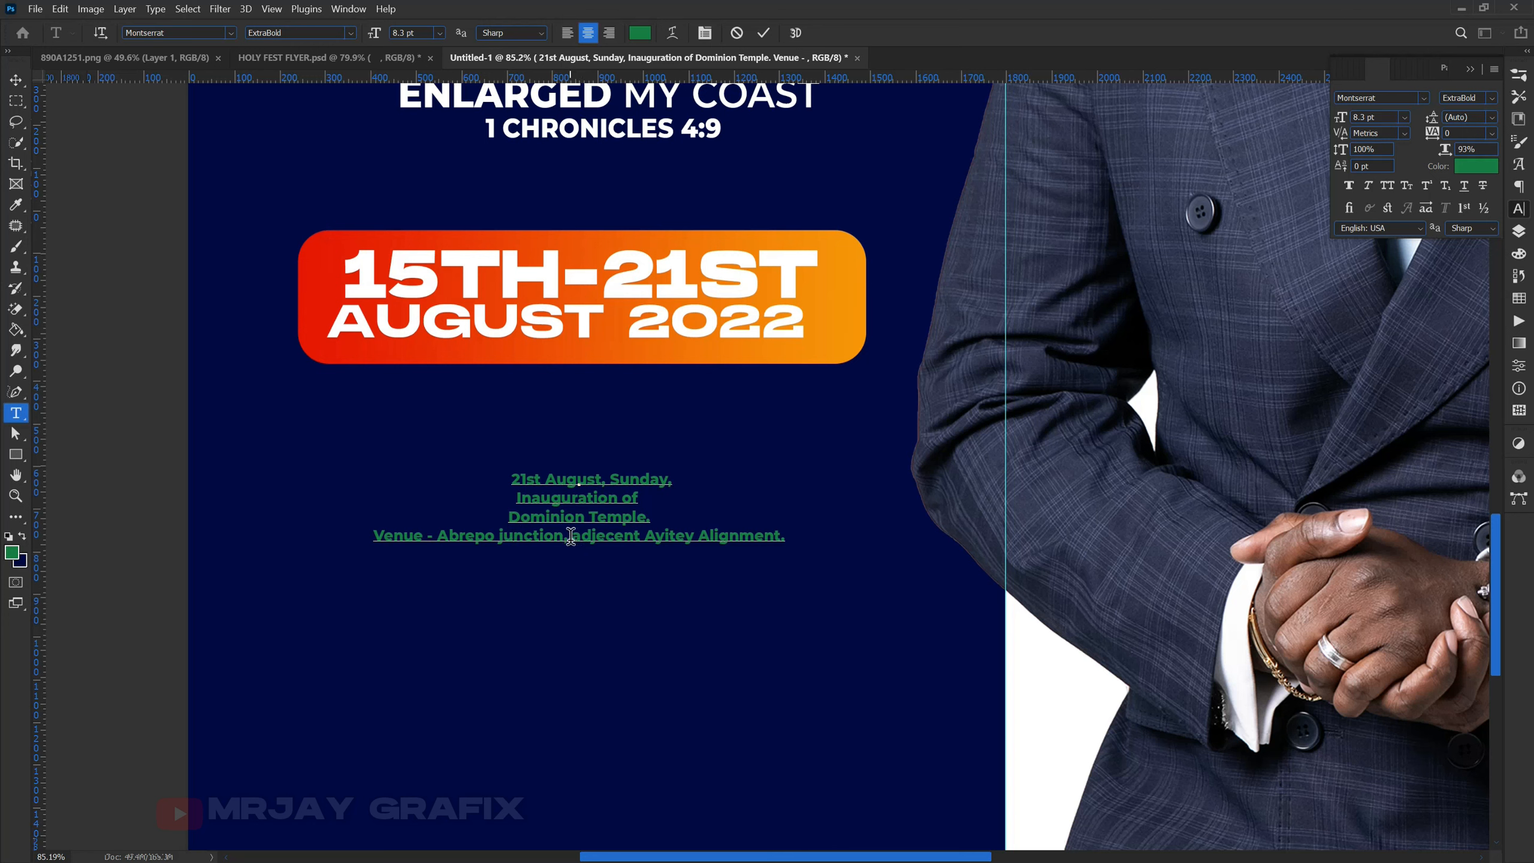
click(574, 535)
key(Return)
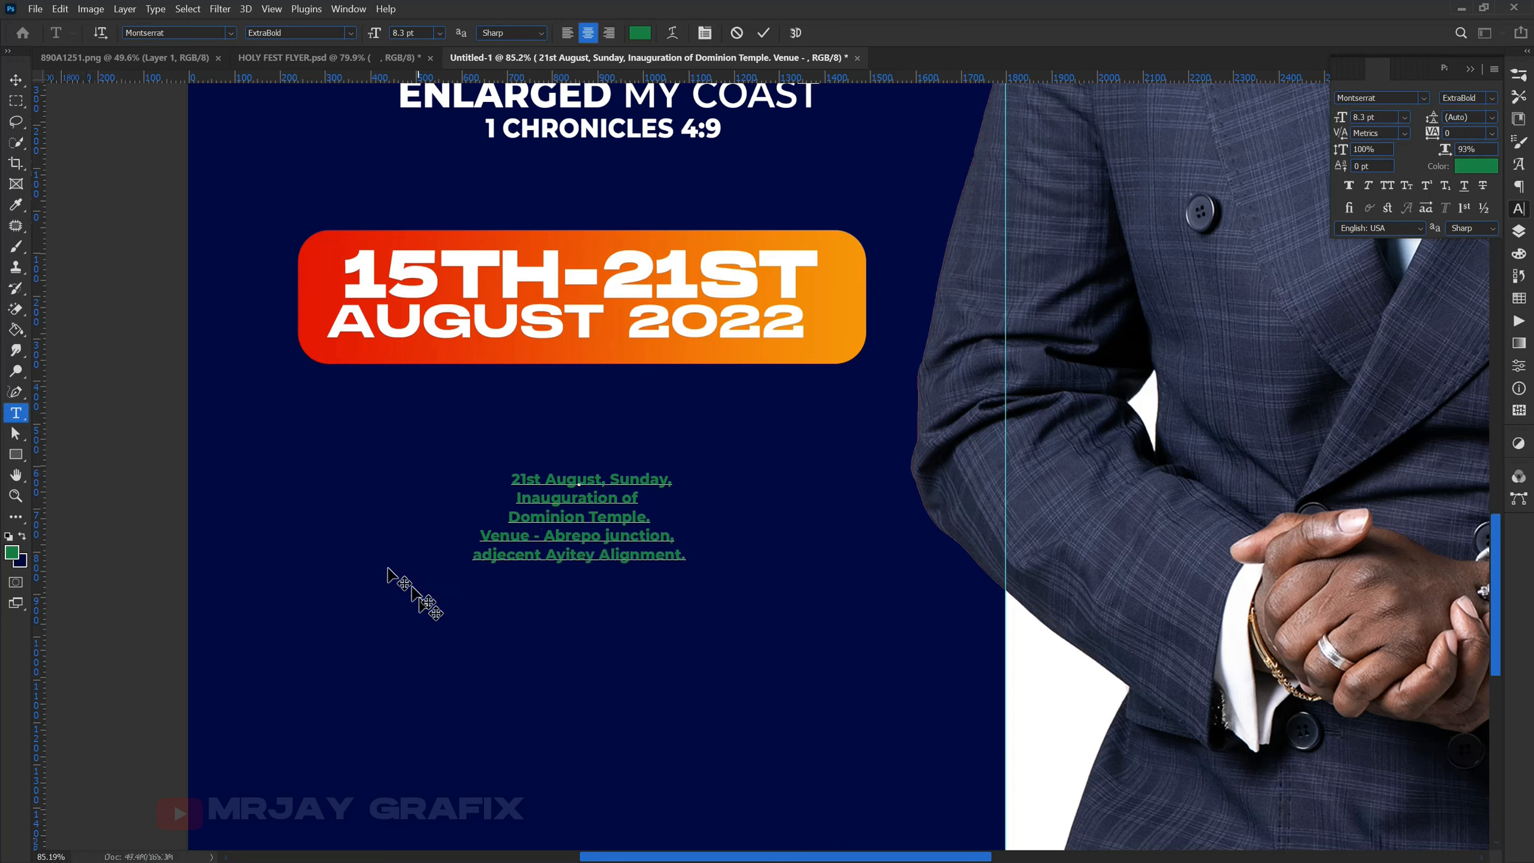
click(99, 331)
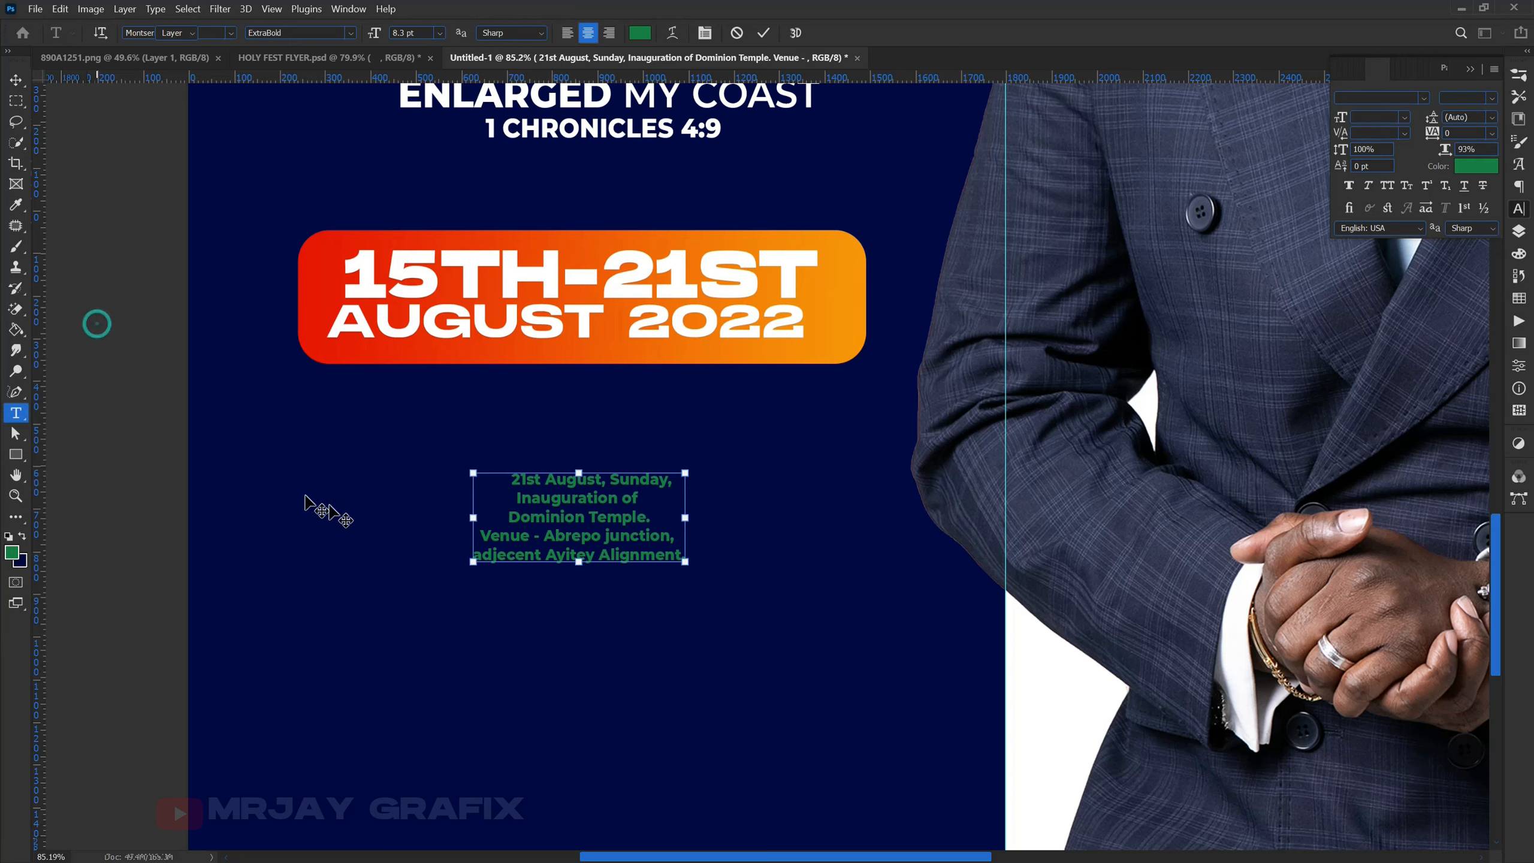
key(v)
Cut the two venue lines out of the text block, keeping only the 21st August inauguration lines.
double_click(514, 554)
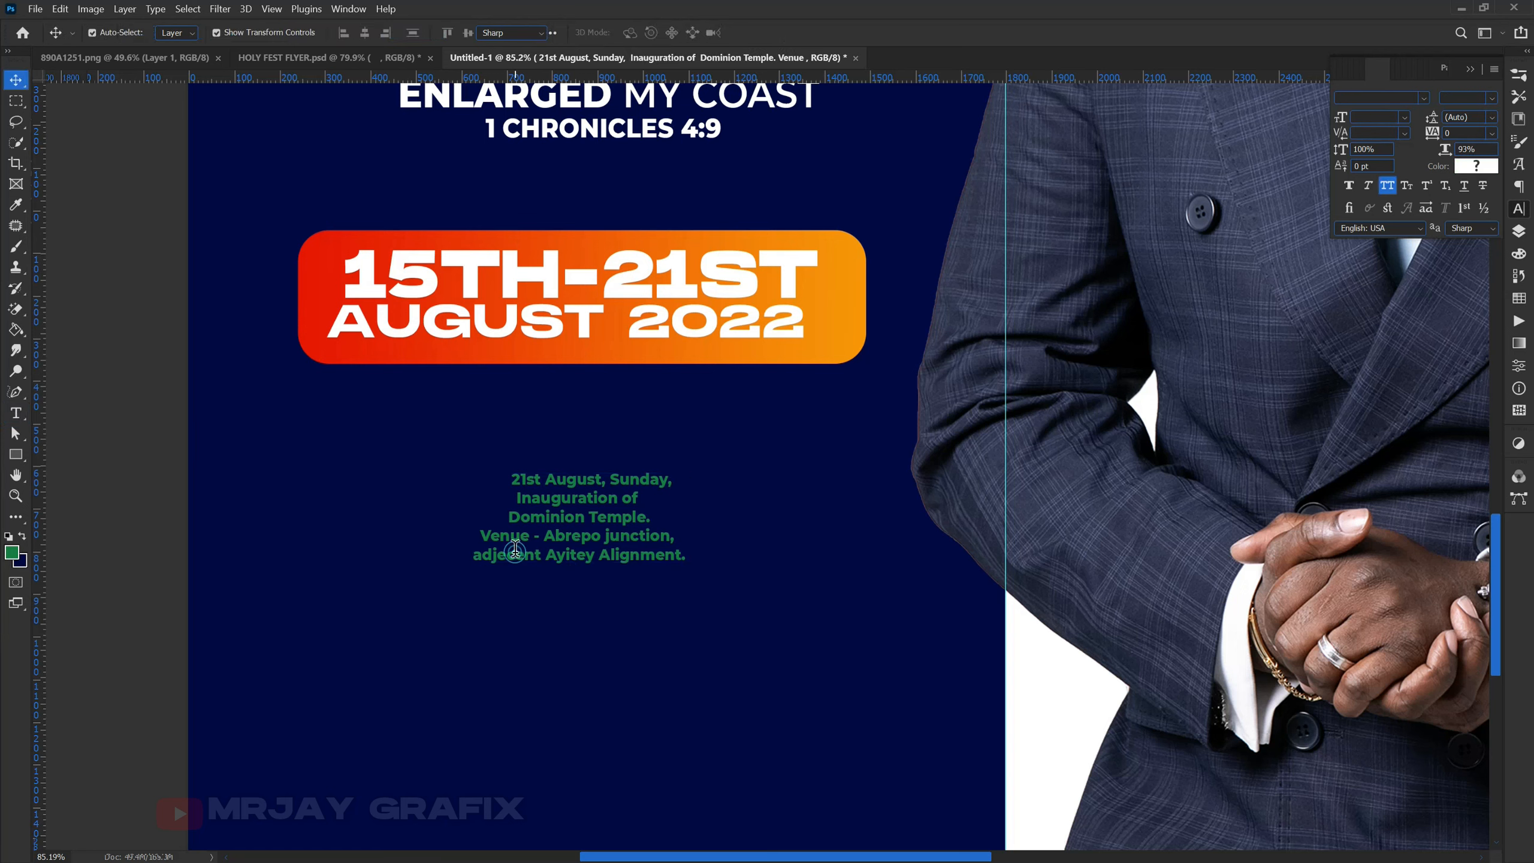
click(484, 536)
click(477, 540)
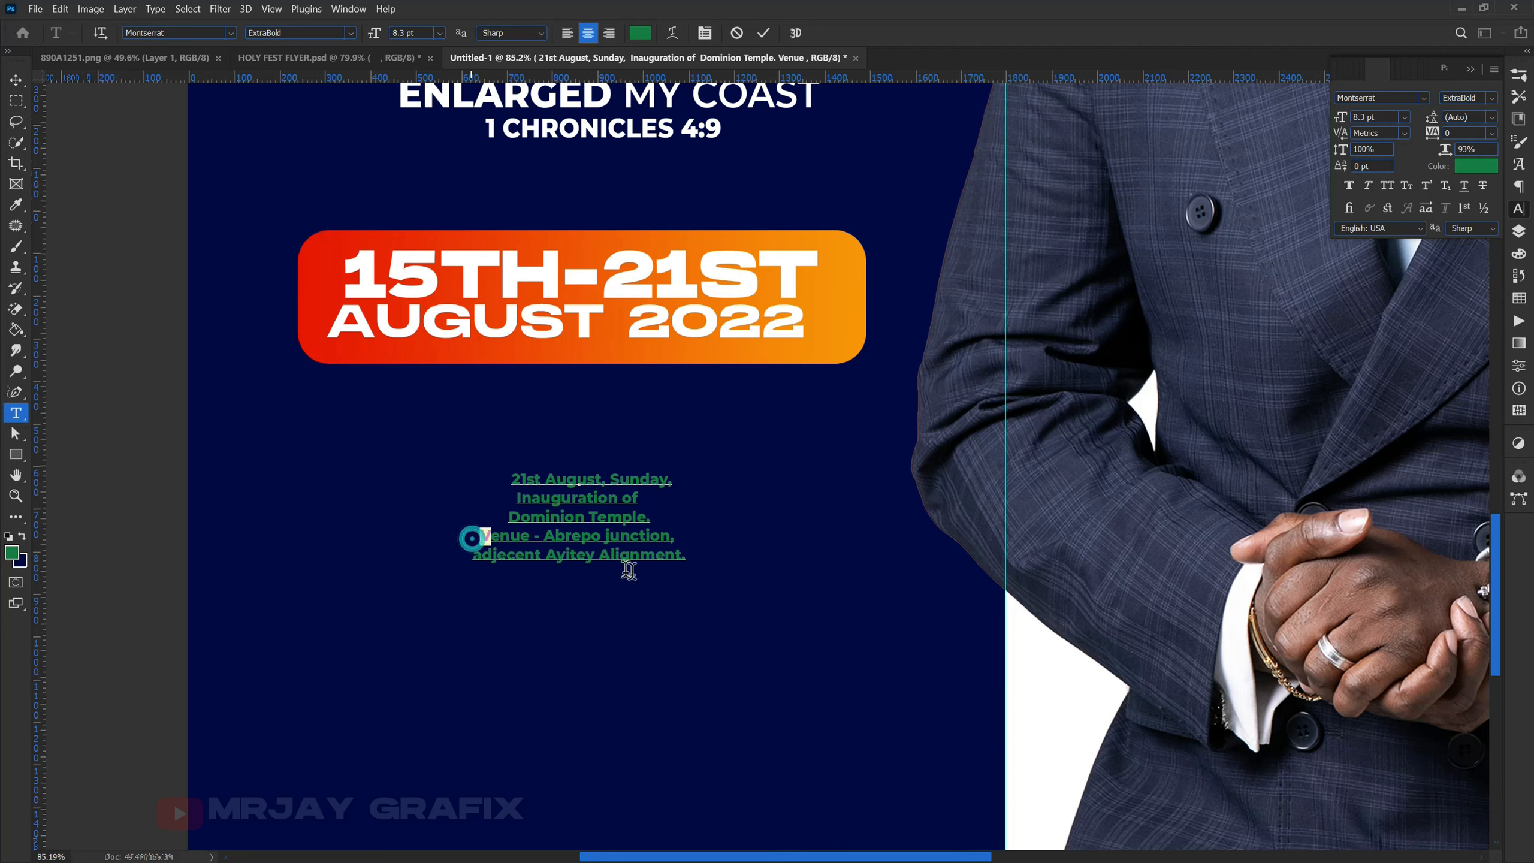
drag(475, 537, 718, 589)
key(BackSpace)
click(178, 407)
key(v)
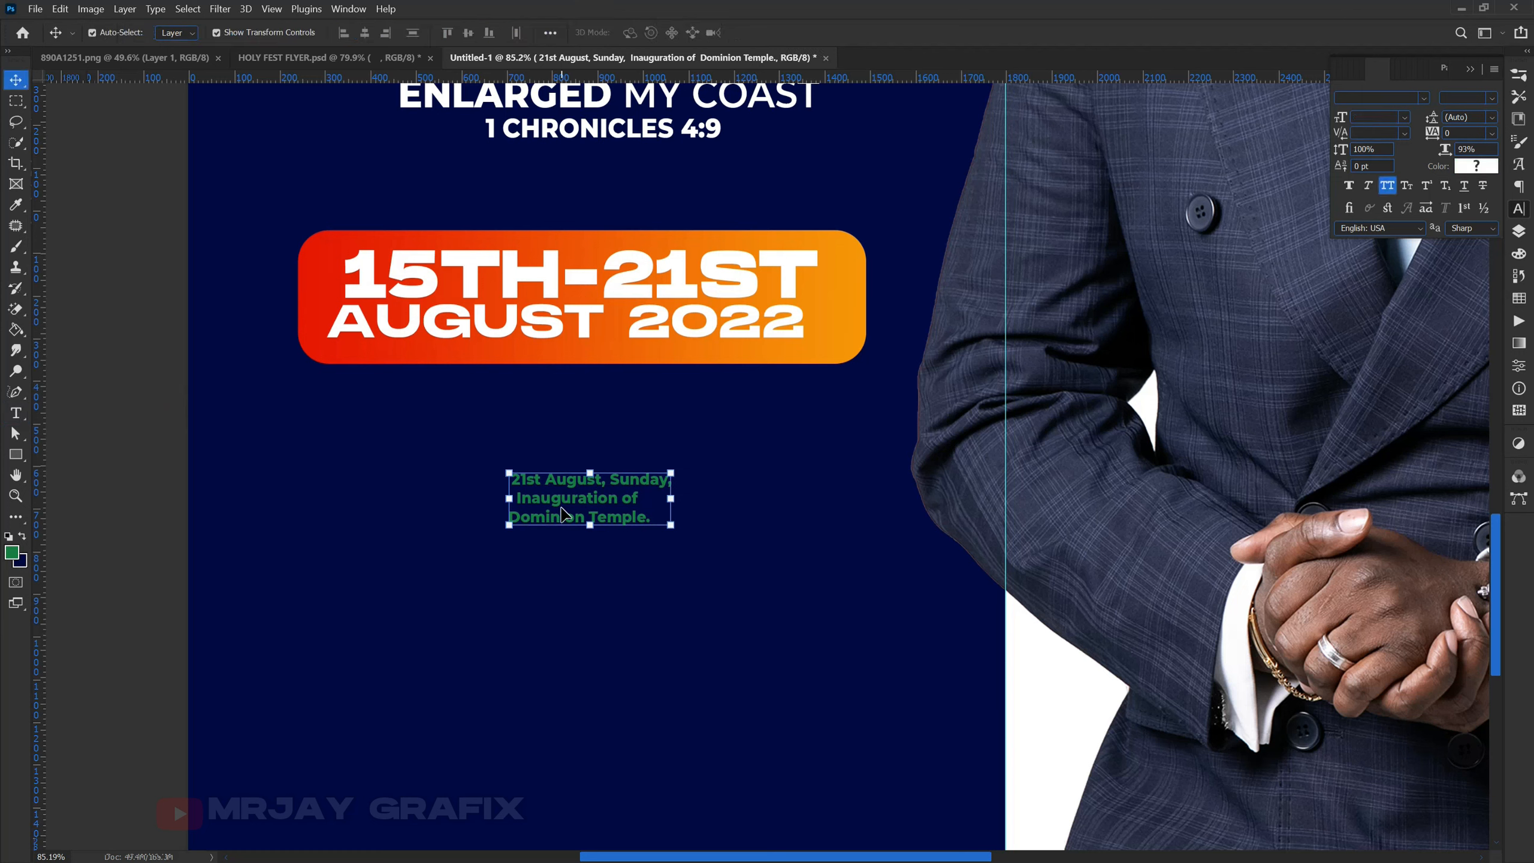
Duplicate the inauguration text about 252 px lower and replace the copy's text with "Venue - Abrepo junction, adjecent Ayitey Alignment.".
drag(542, 516, 546, 611)
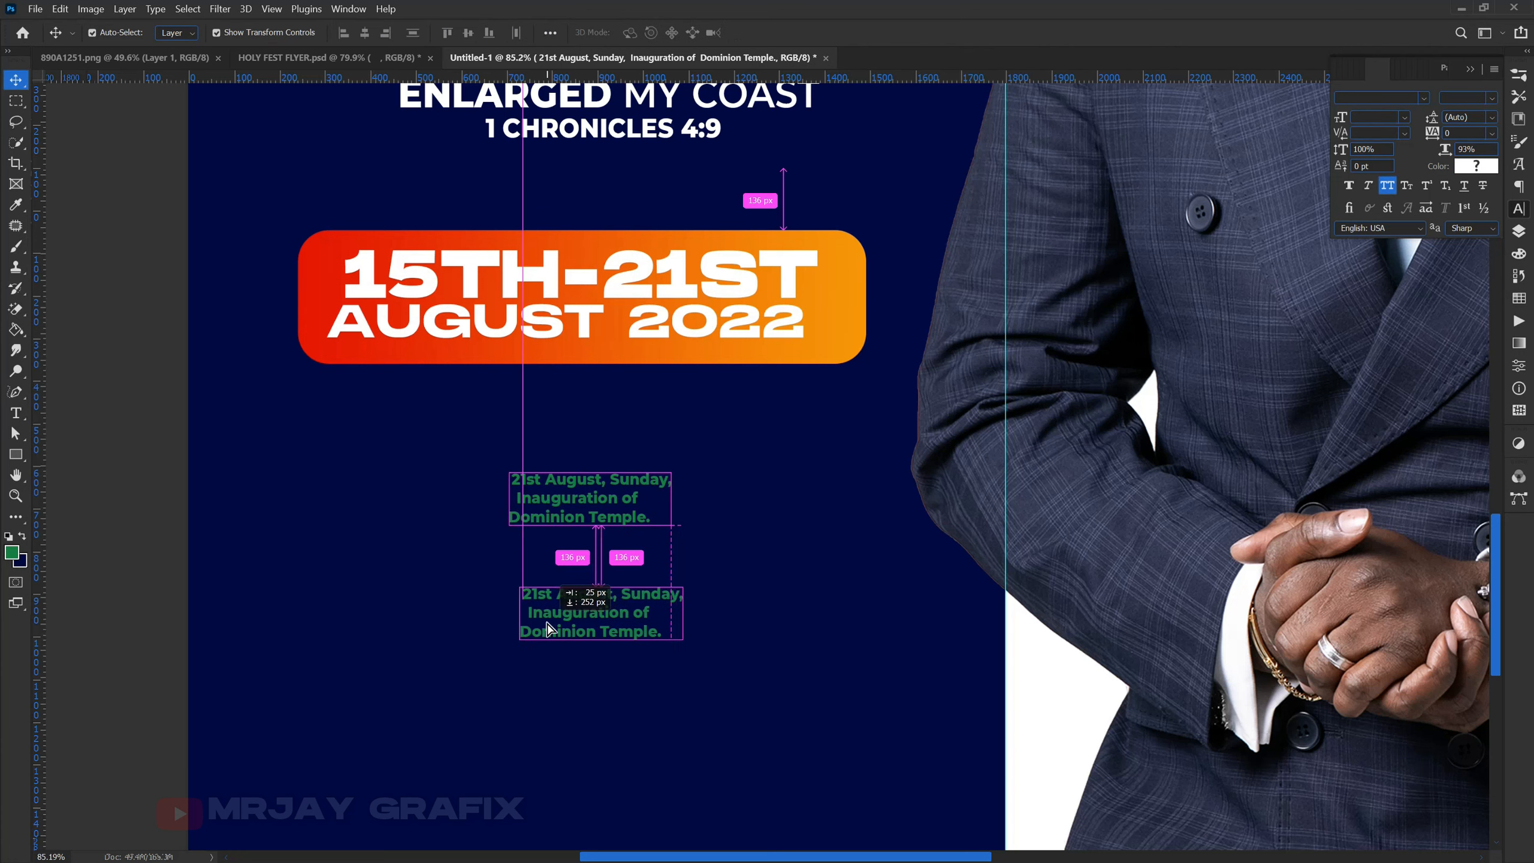
double_click(547, 619)
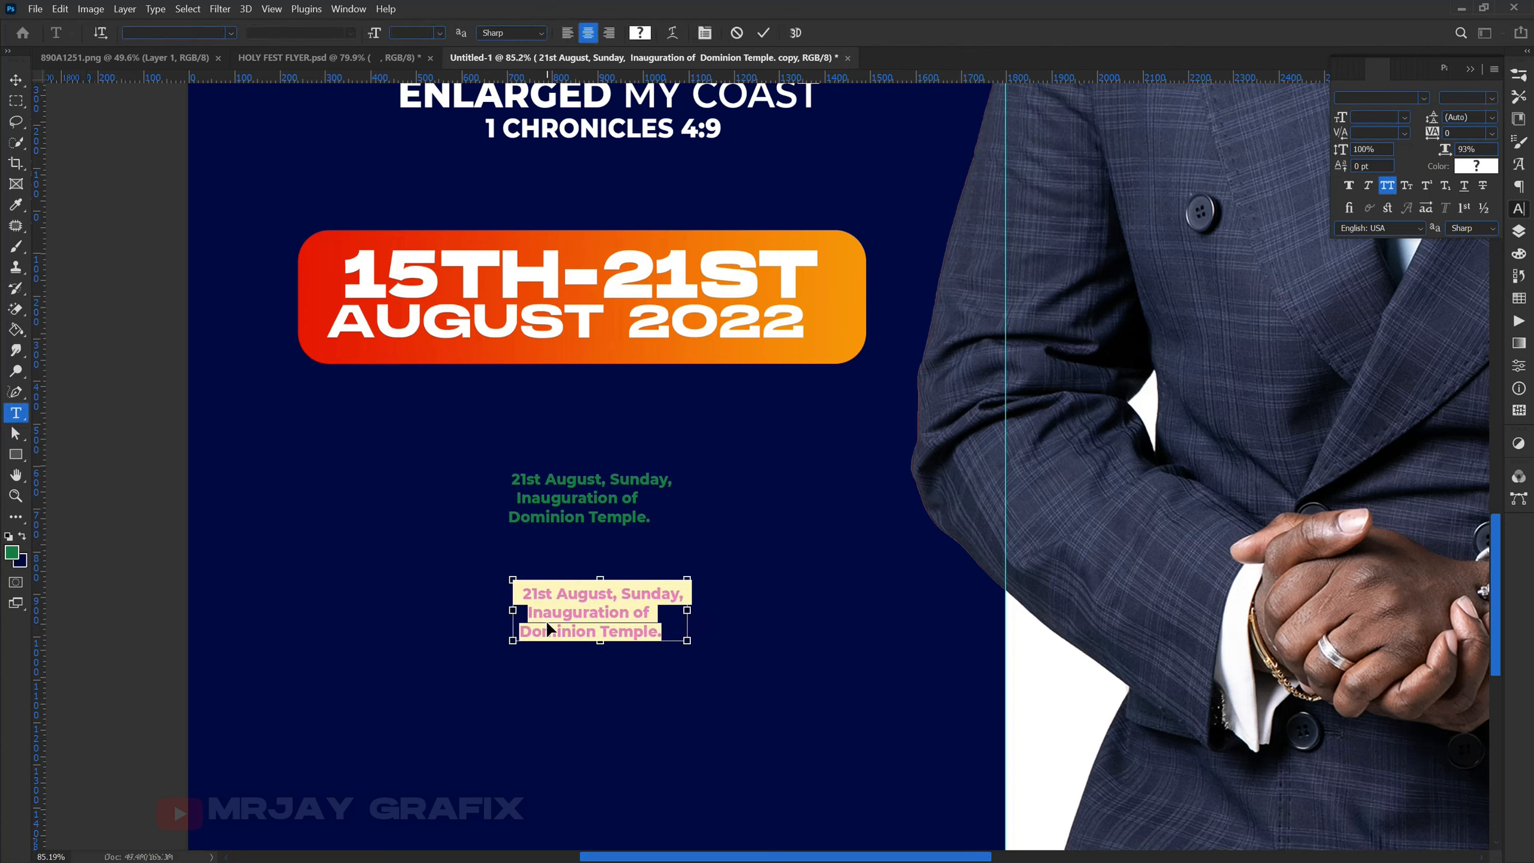
text(Venue : Abrepo junction, adjecent Ayitey Alignment.)
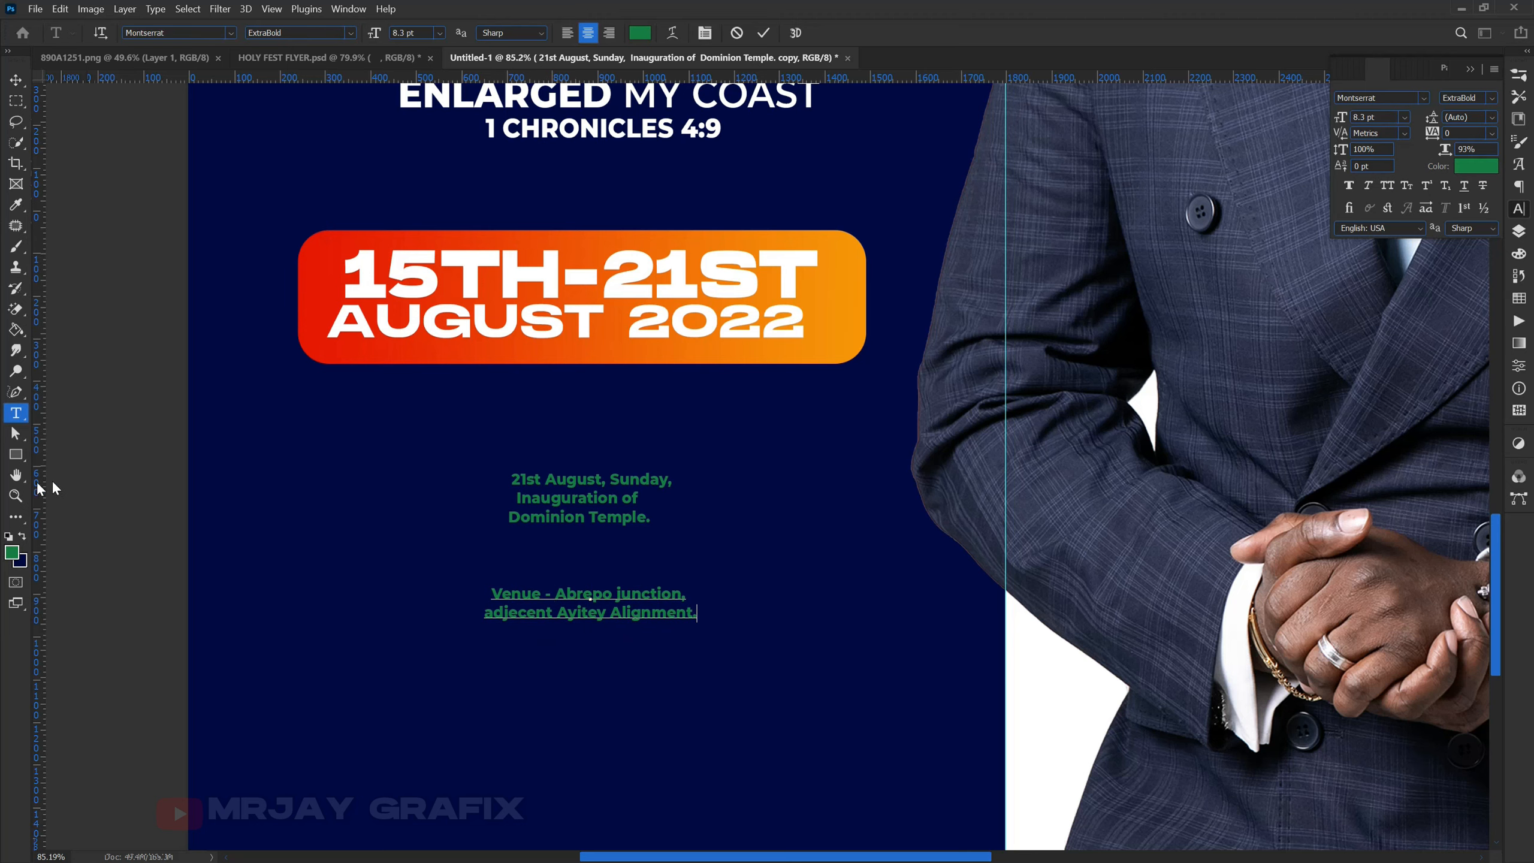
key(ctrl+Return)
key(v)
Set the inauguration text block in All Caps and delete the period after TEMPLE.
click(558, 519)
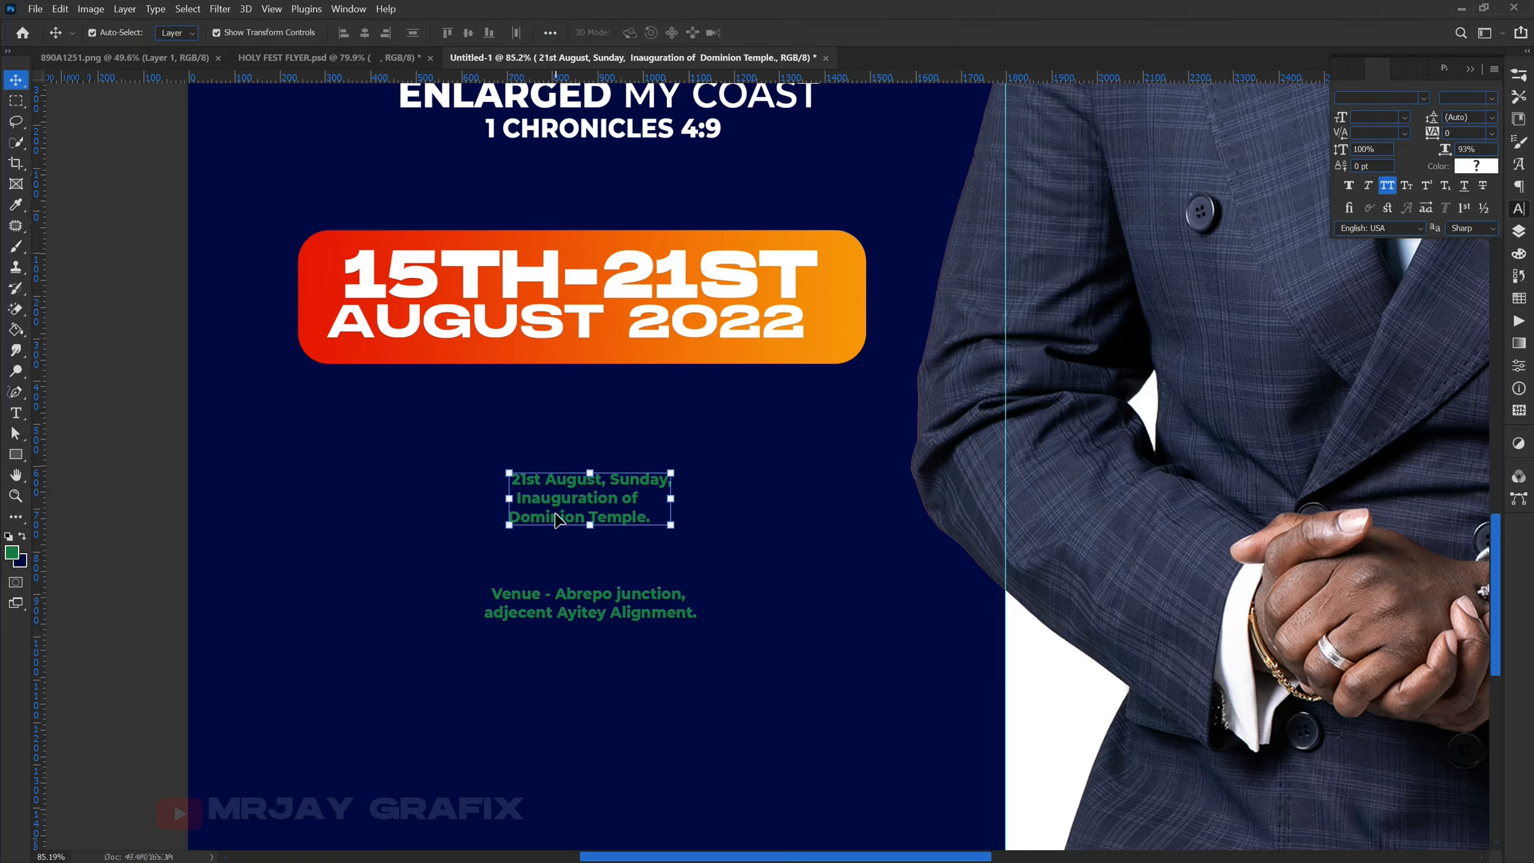
scroll(559, 518, up, 3)
double_click(526, 459)
click(525, 460)
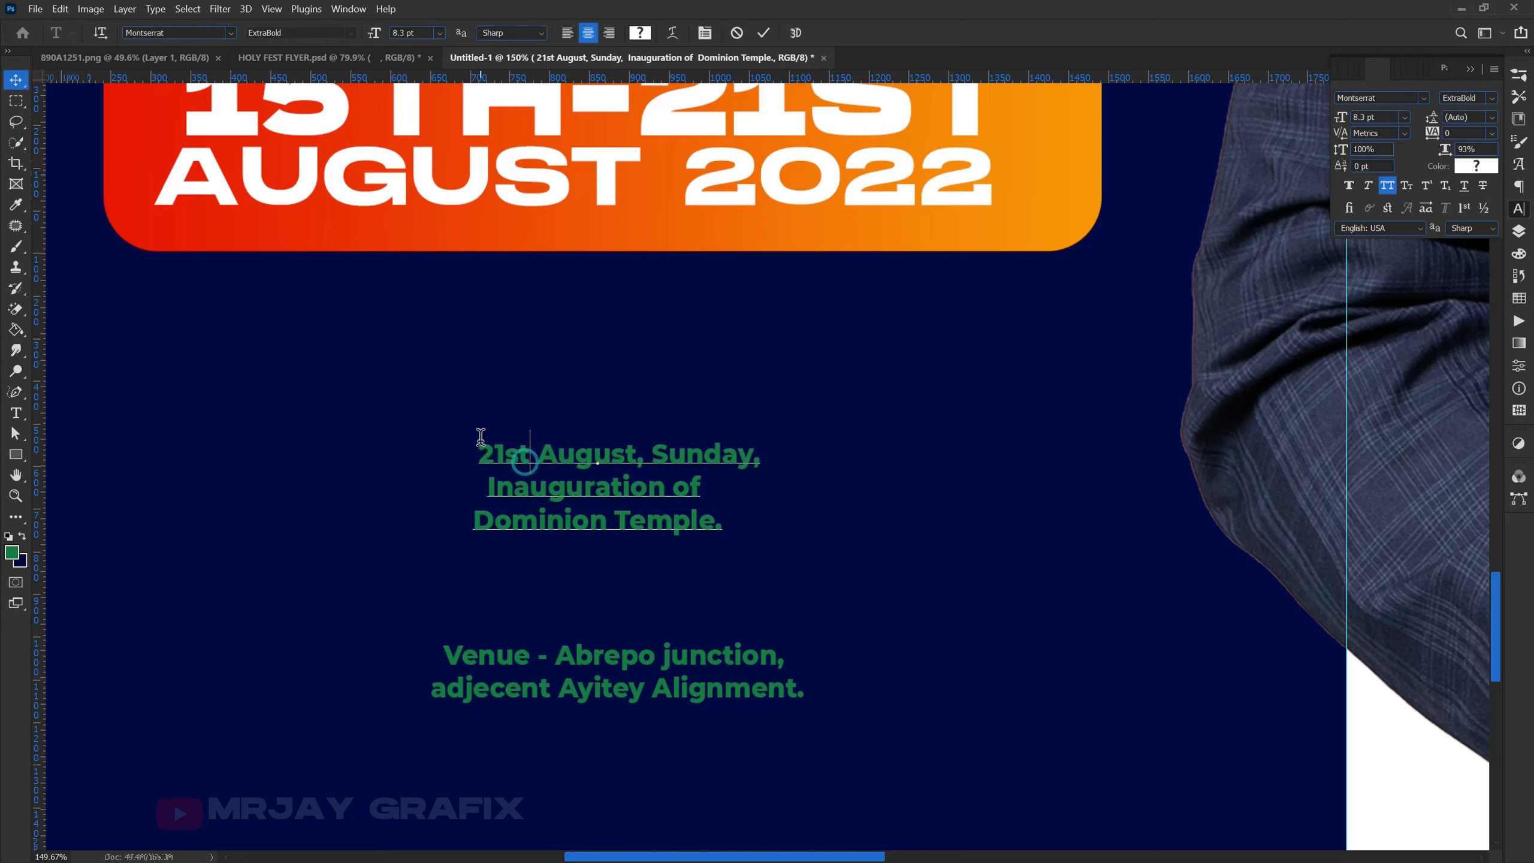
drag(473, 448, 765, 547)
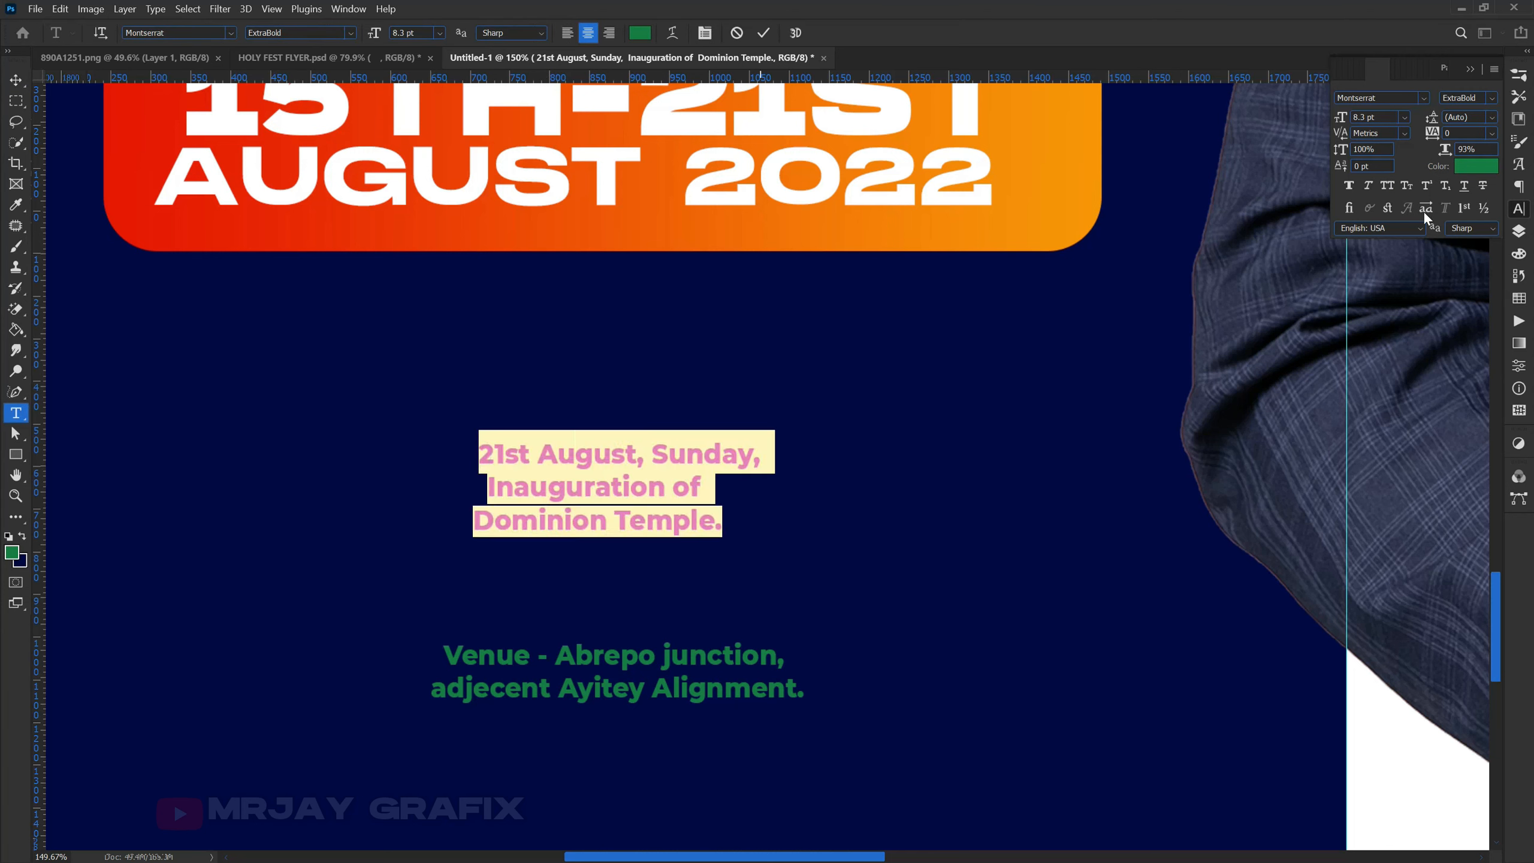
click(1386, 186)
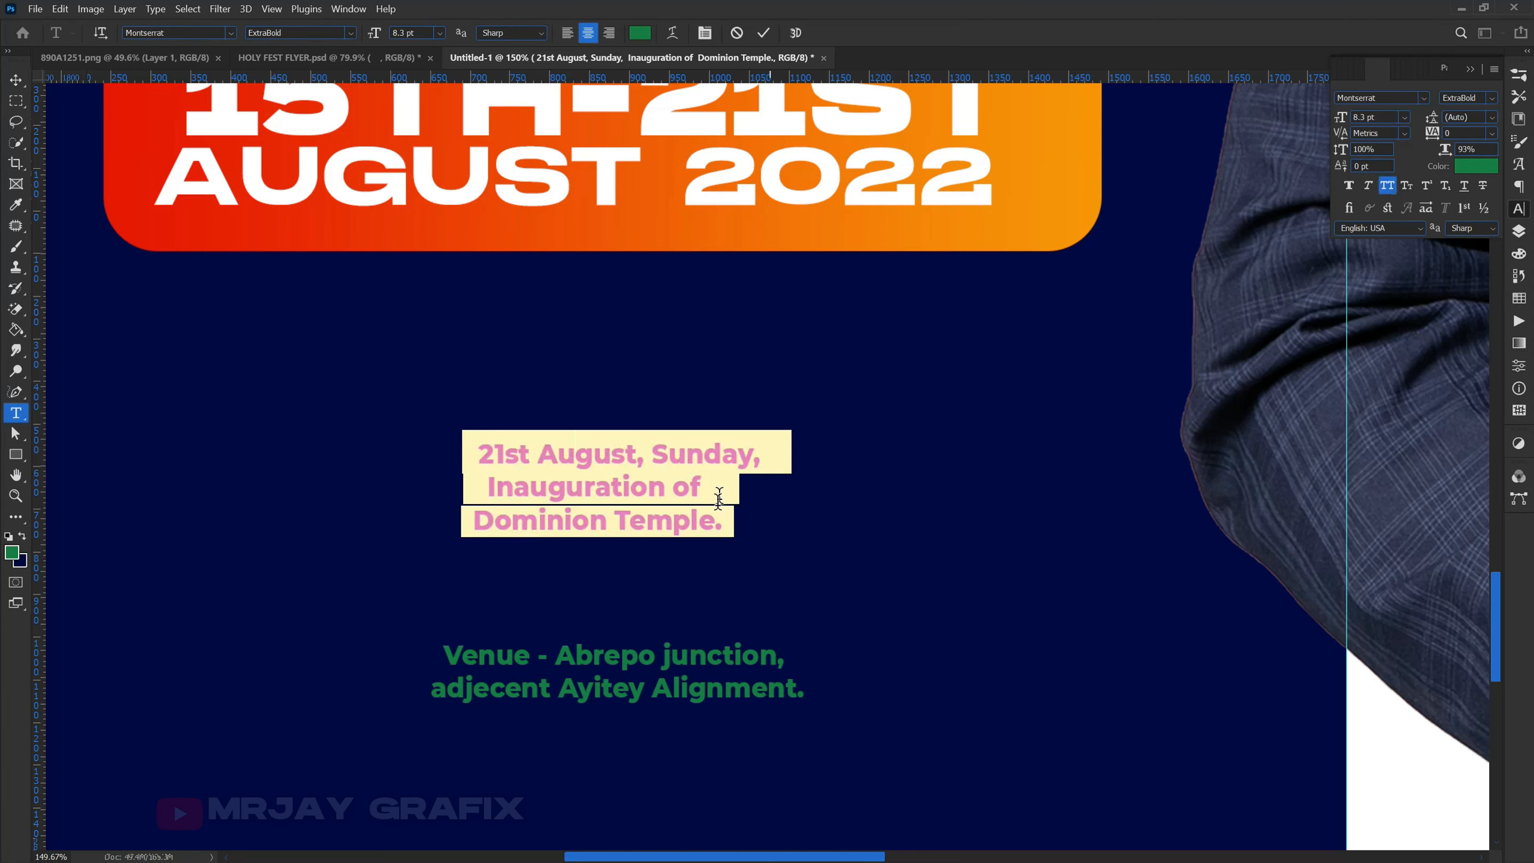
click(740, 521)
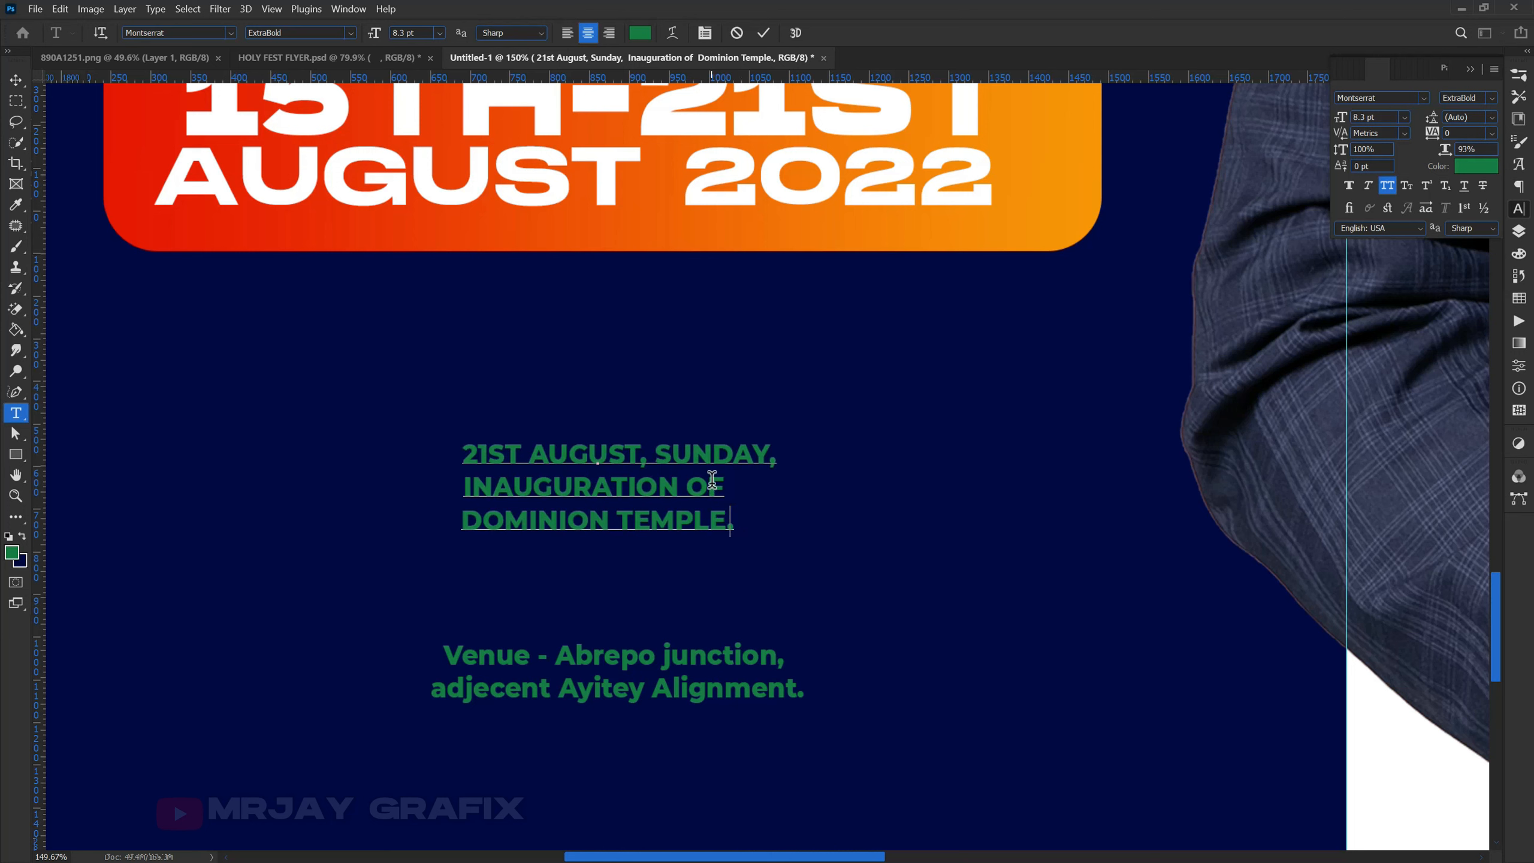
key(BackSpace)
Set the "21ST AUGUST, SUNDAY," line in the Hanson Bold font.
drag(774, 448, 360, 432)
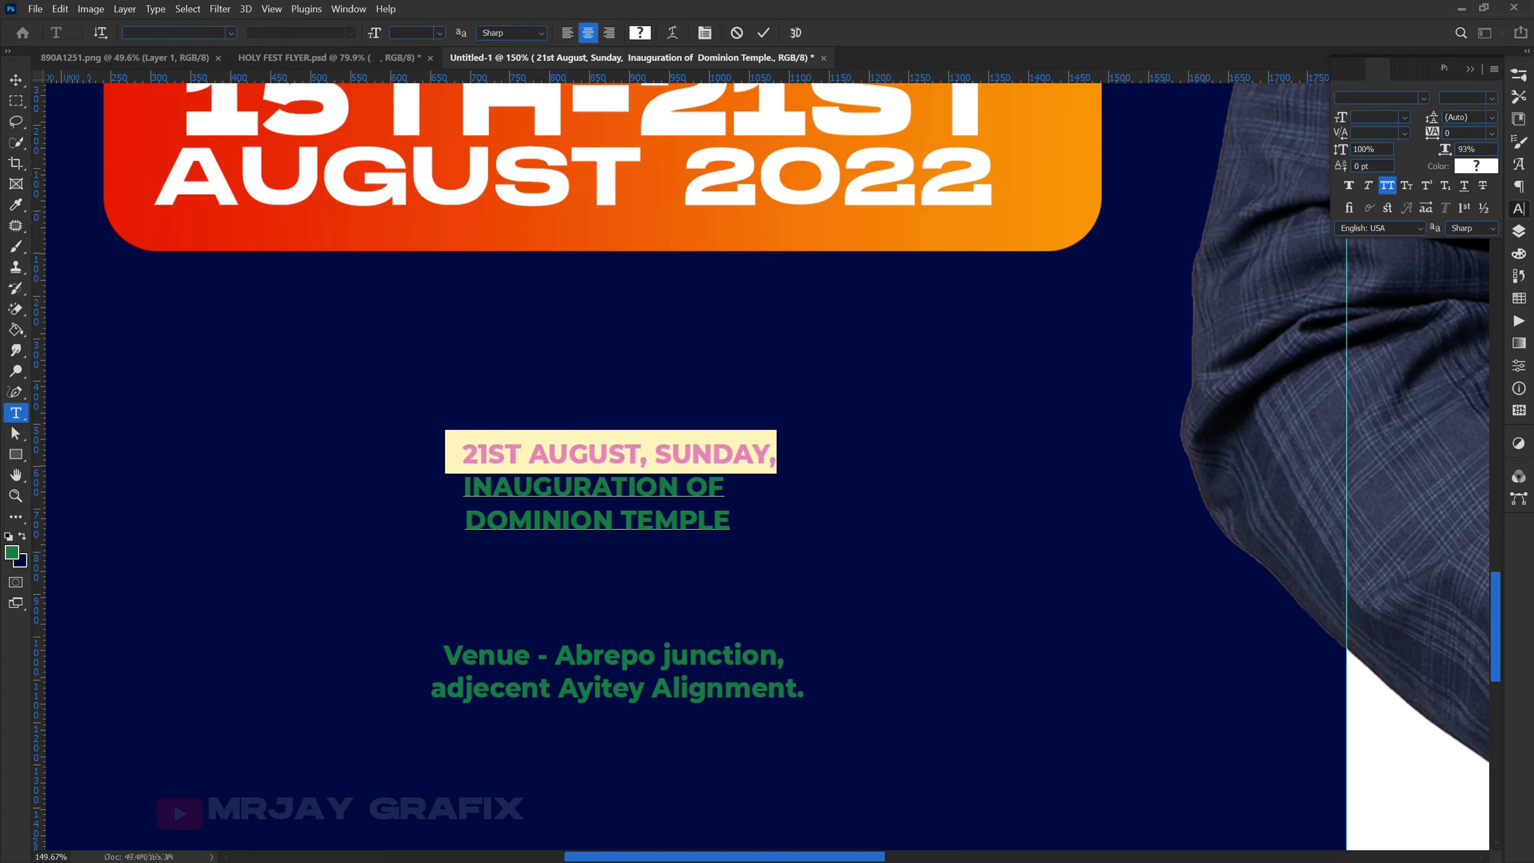
text(hans)
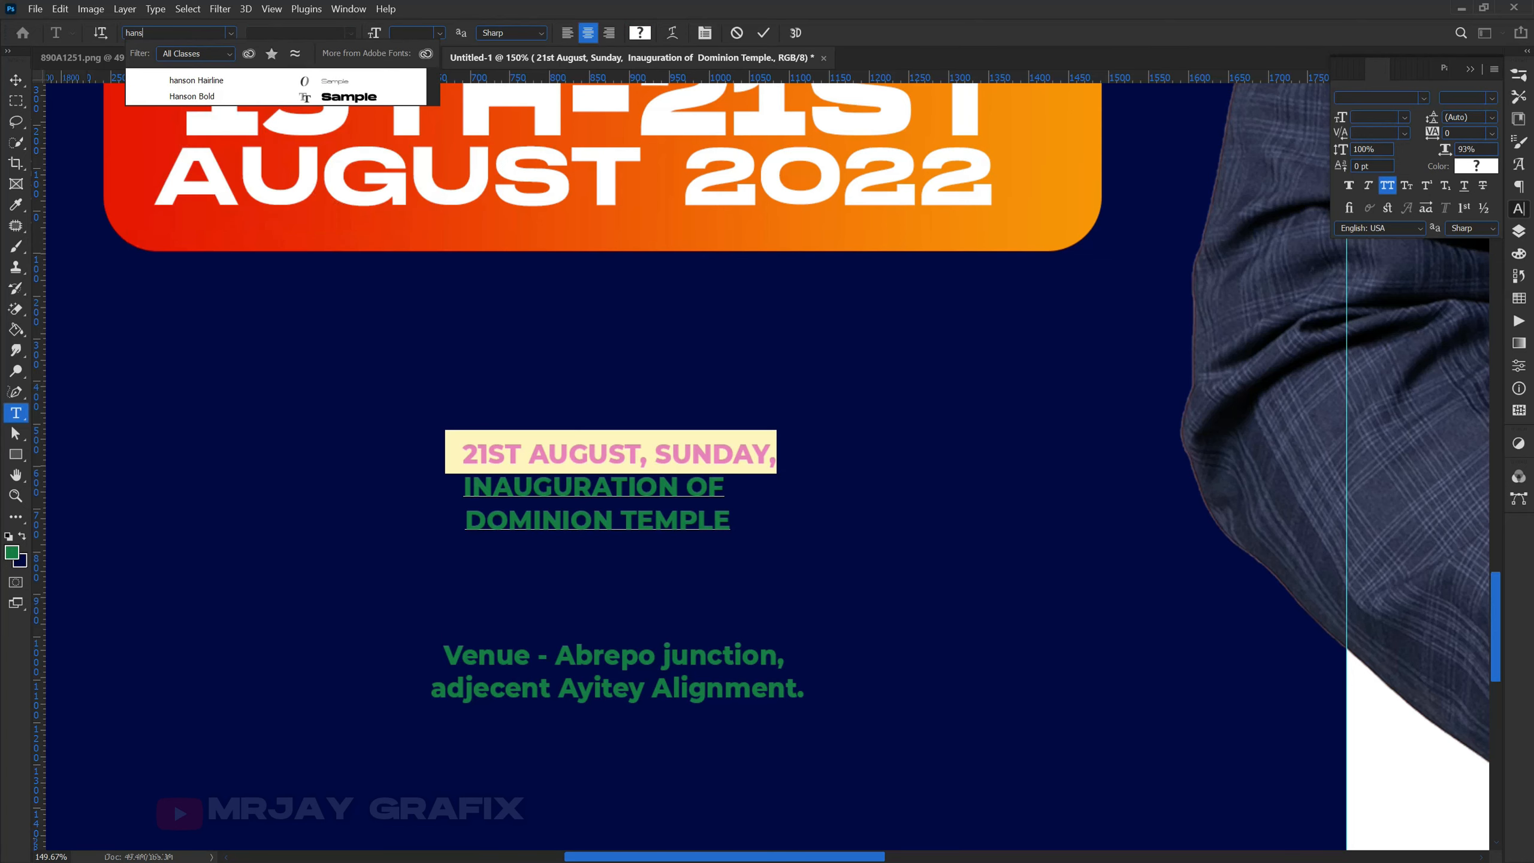
click(233, 98)
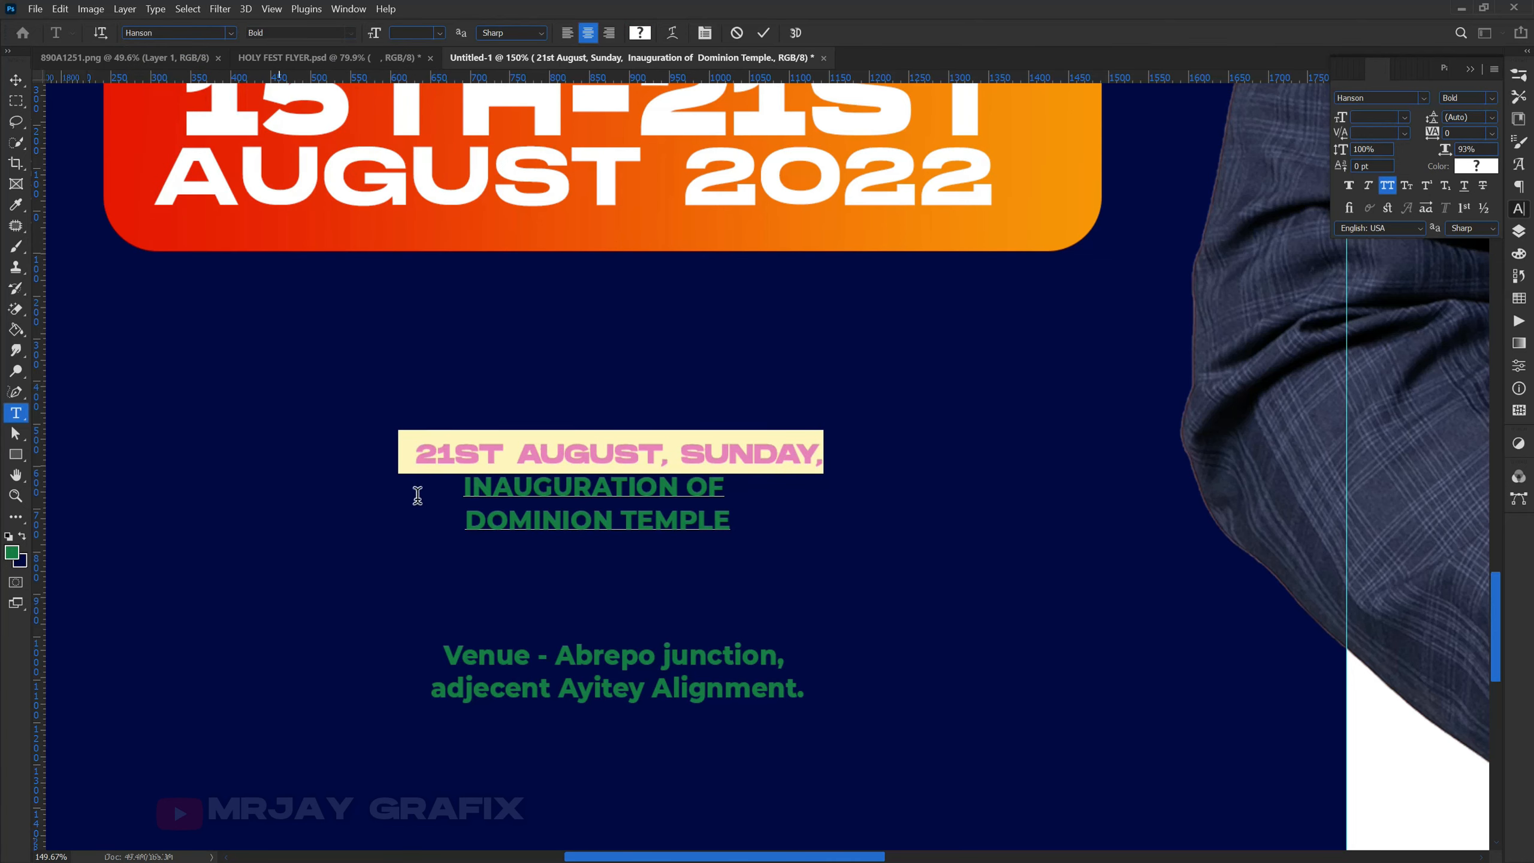
Set the "INAUGURATION OF DOMINION TEMPLE" lines in Stretch Pro Regular and delete the trailing space after "OF".
click(459, 491)
drag(459, 491, 780, 527)
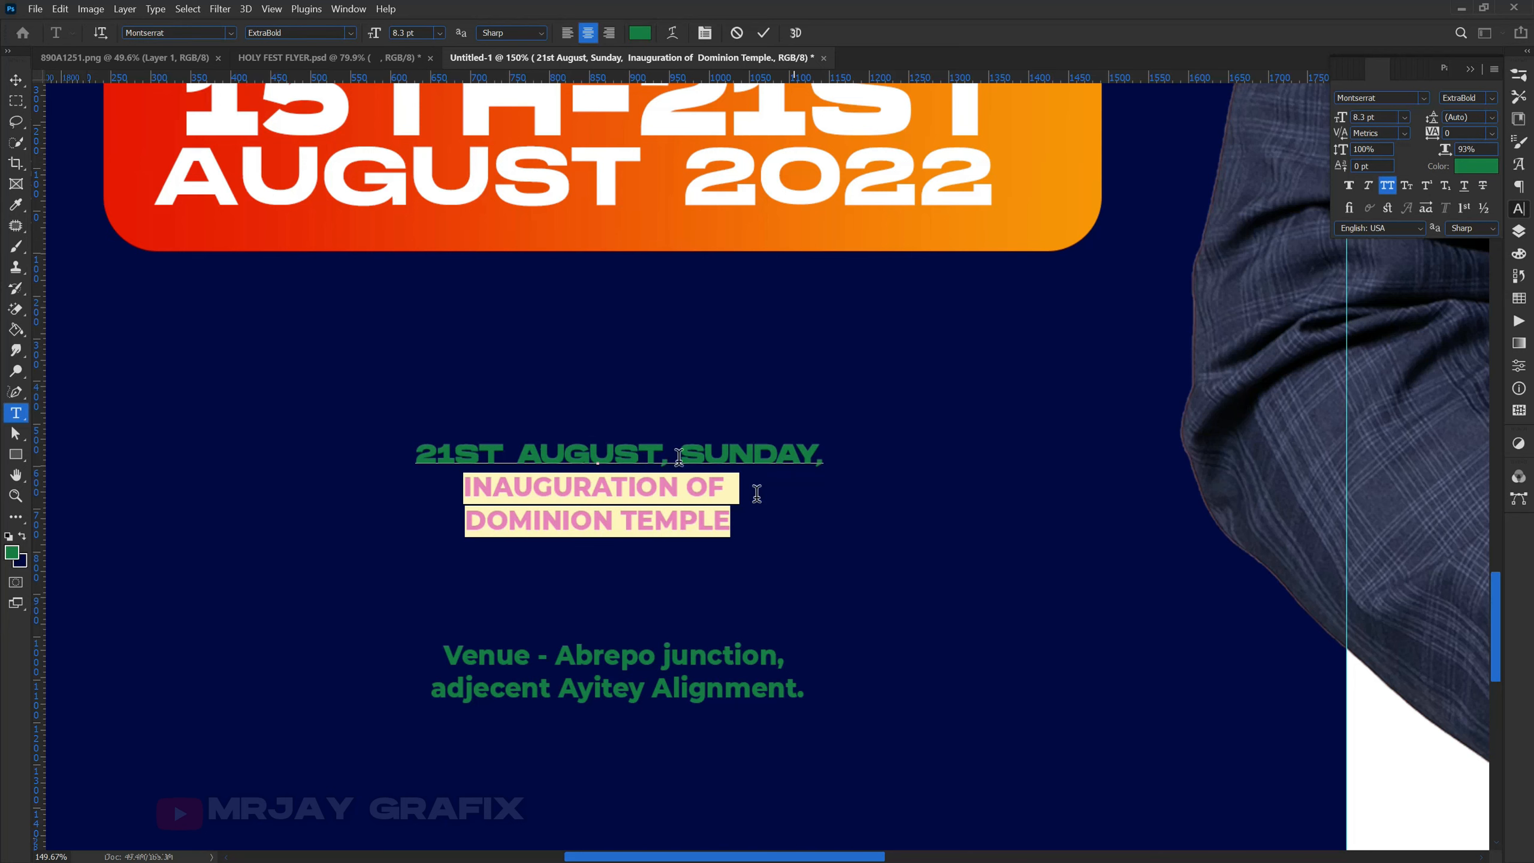
click(181, 38)
text(stre)
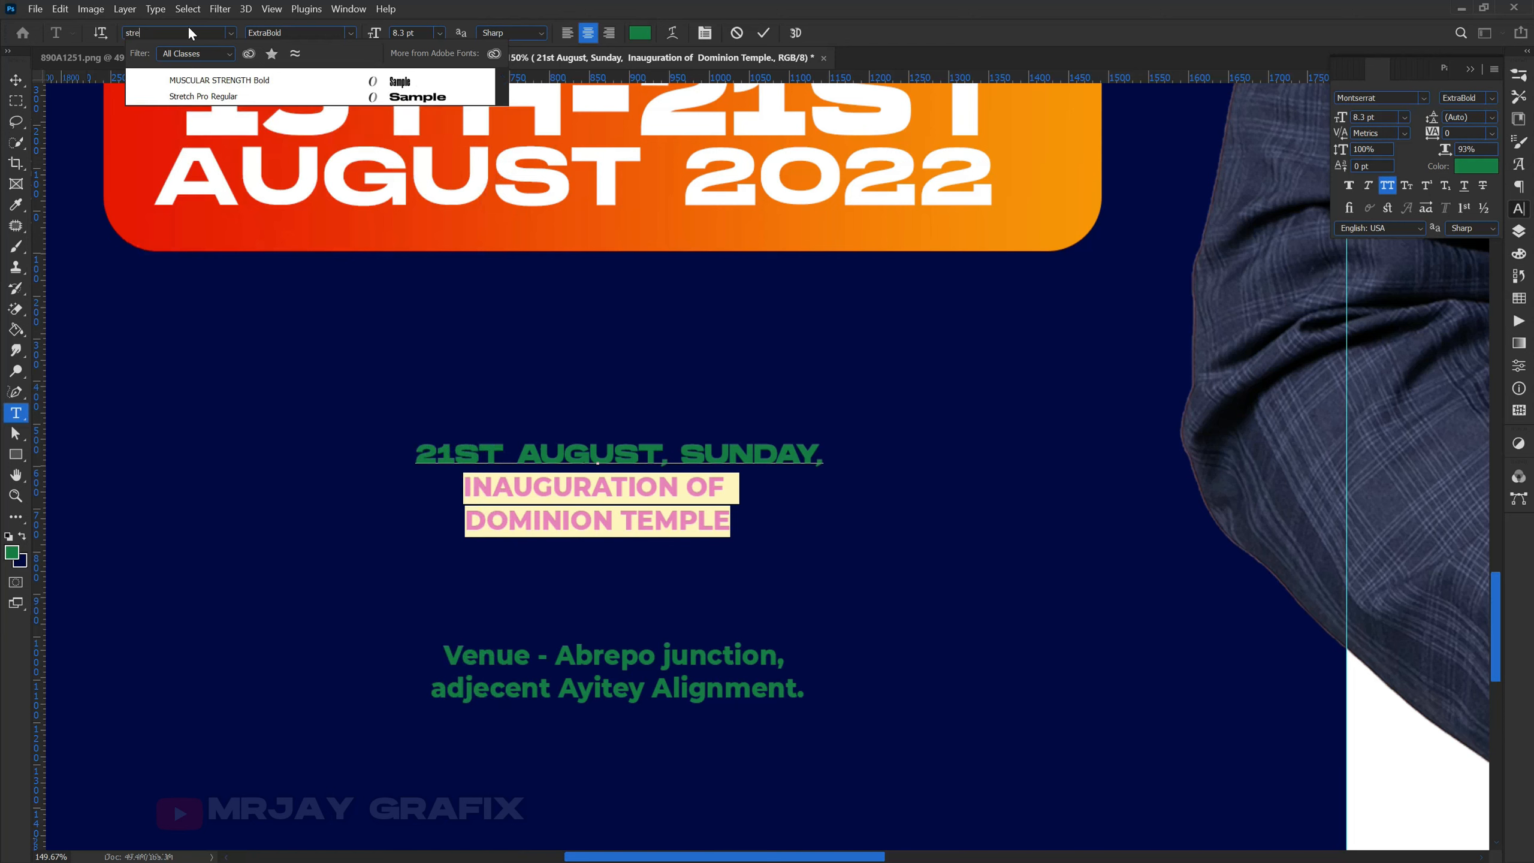
click(243, 96)
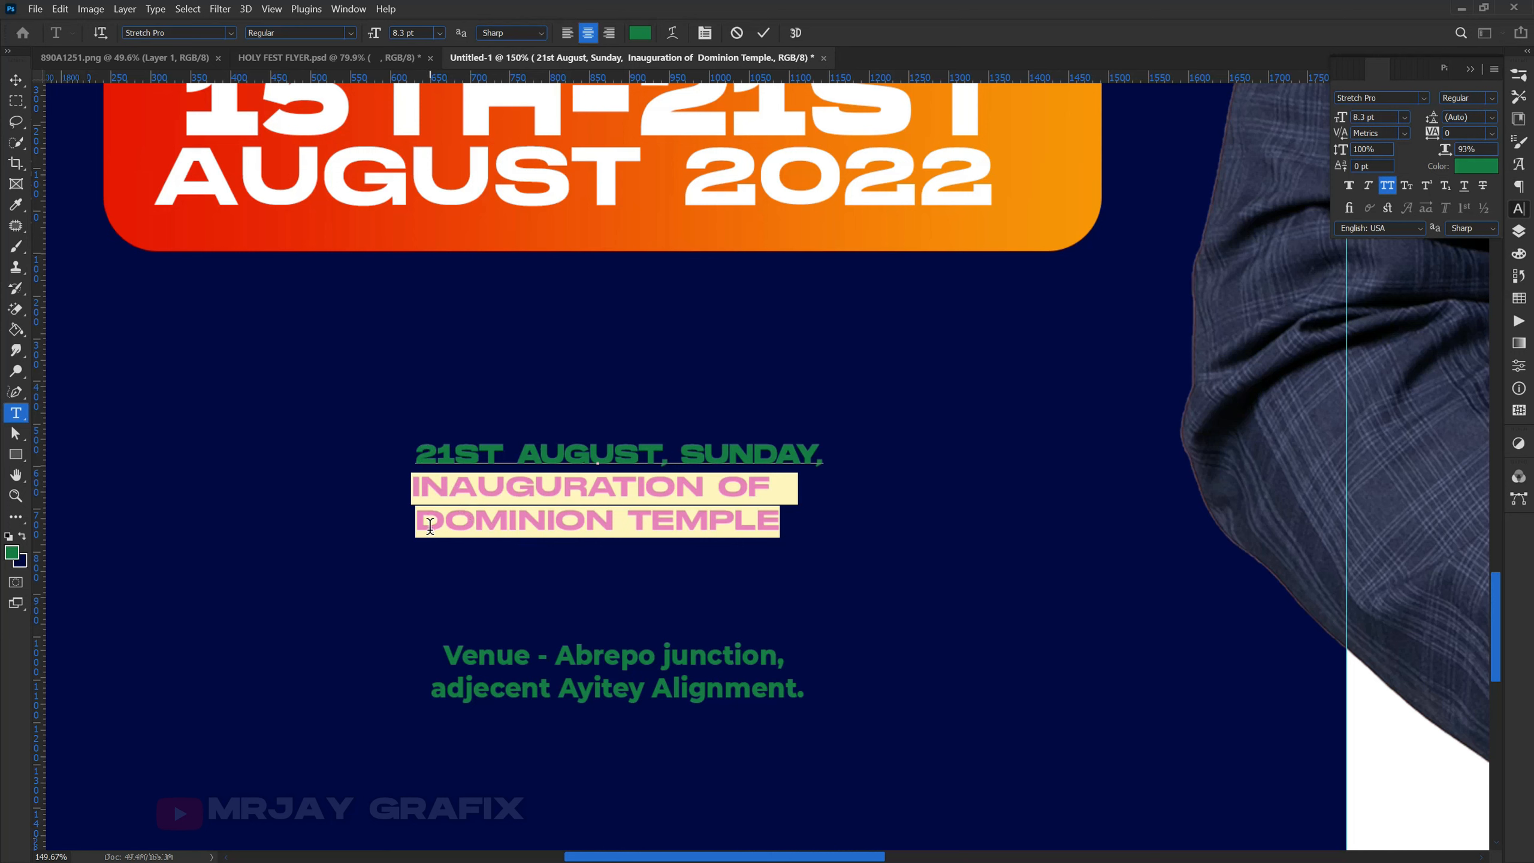
click(778, 489)
drag(776, 490, 809, 488)
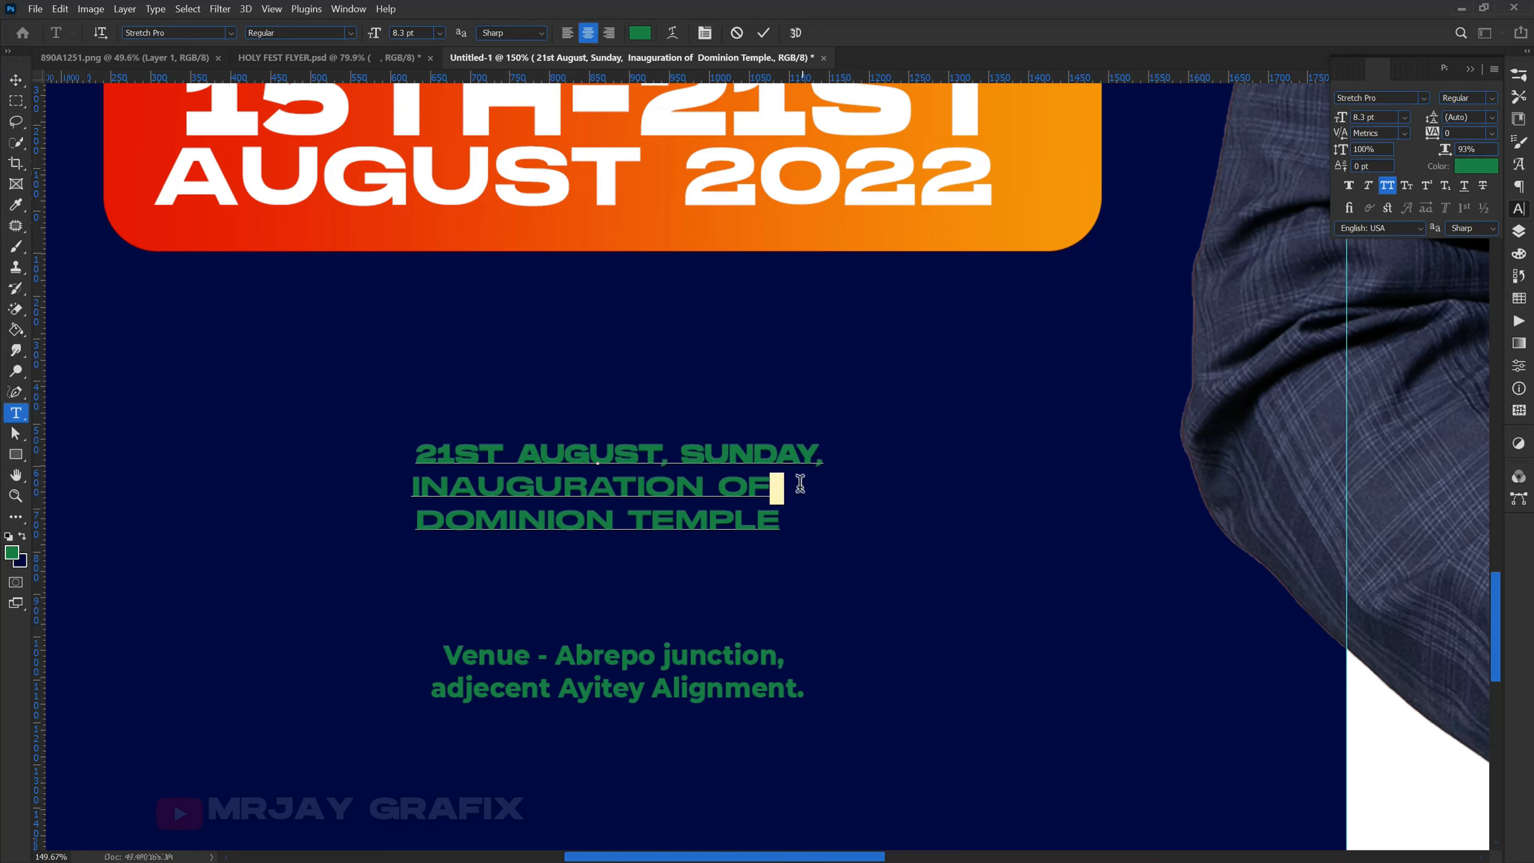
key(BackSpace)
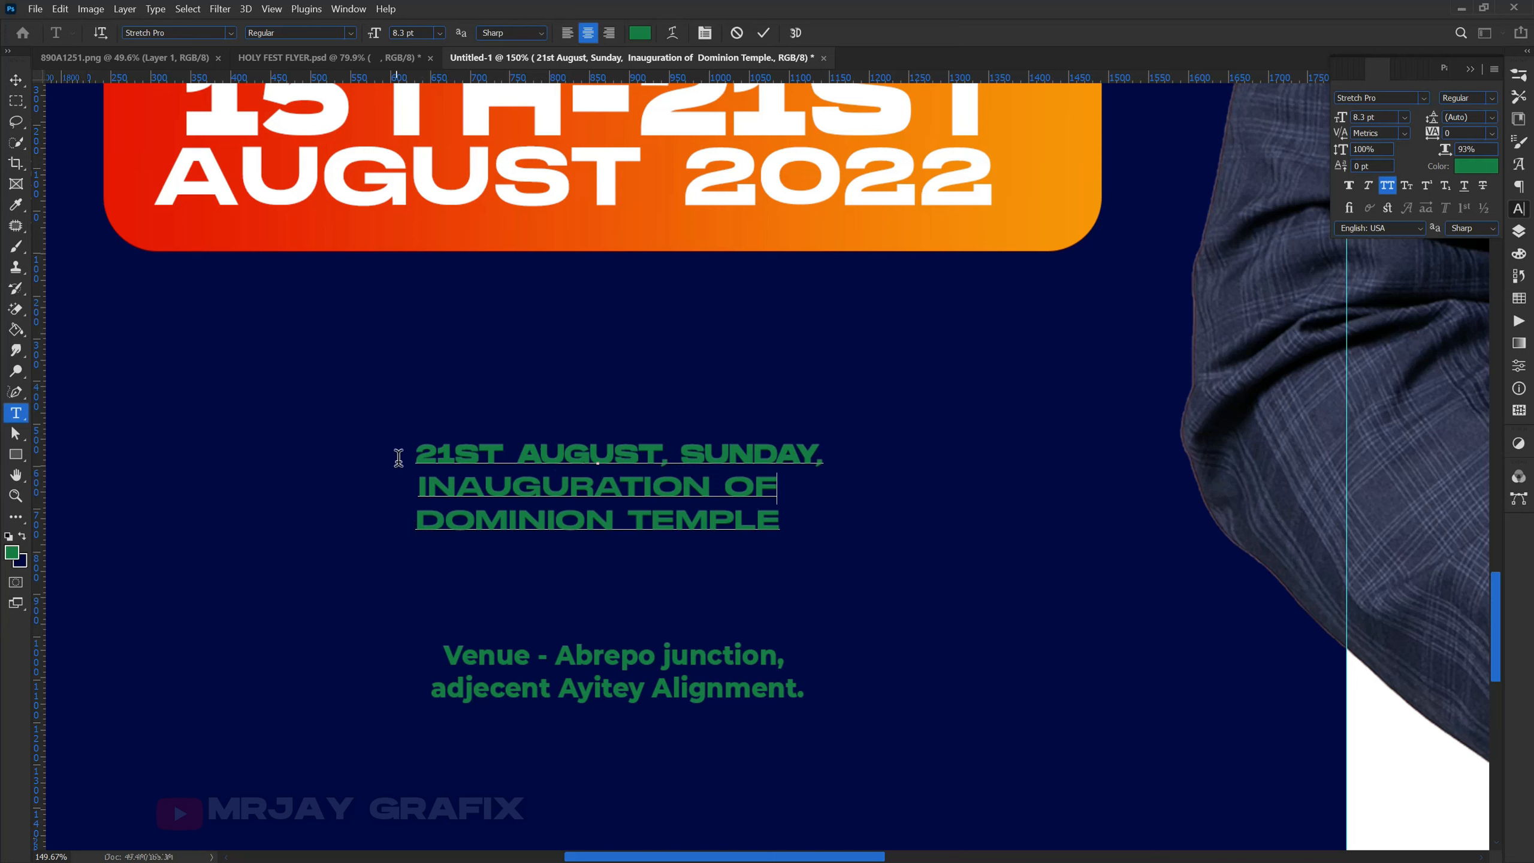
Colour all three lines of the "21ST AUGUST, SUNDAY, INAUGURATION OF DOMINION TEMPLE" text white (#ffffff).
drag(406, 450, 862, 548)
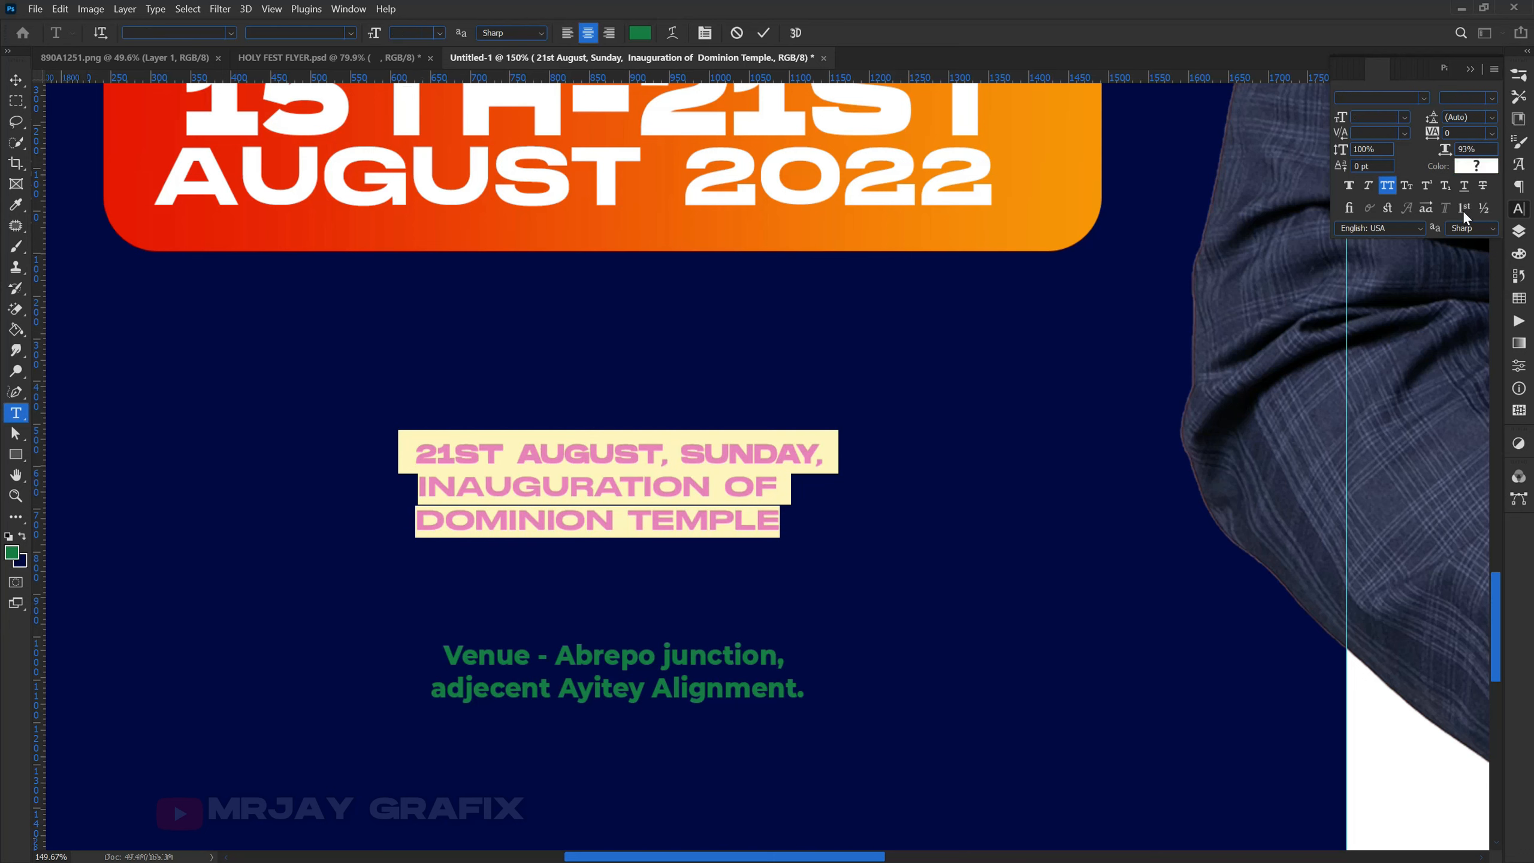
click(1474, 166)
drag(797, 401, 660, 327)
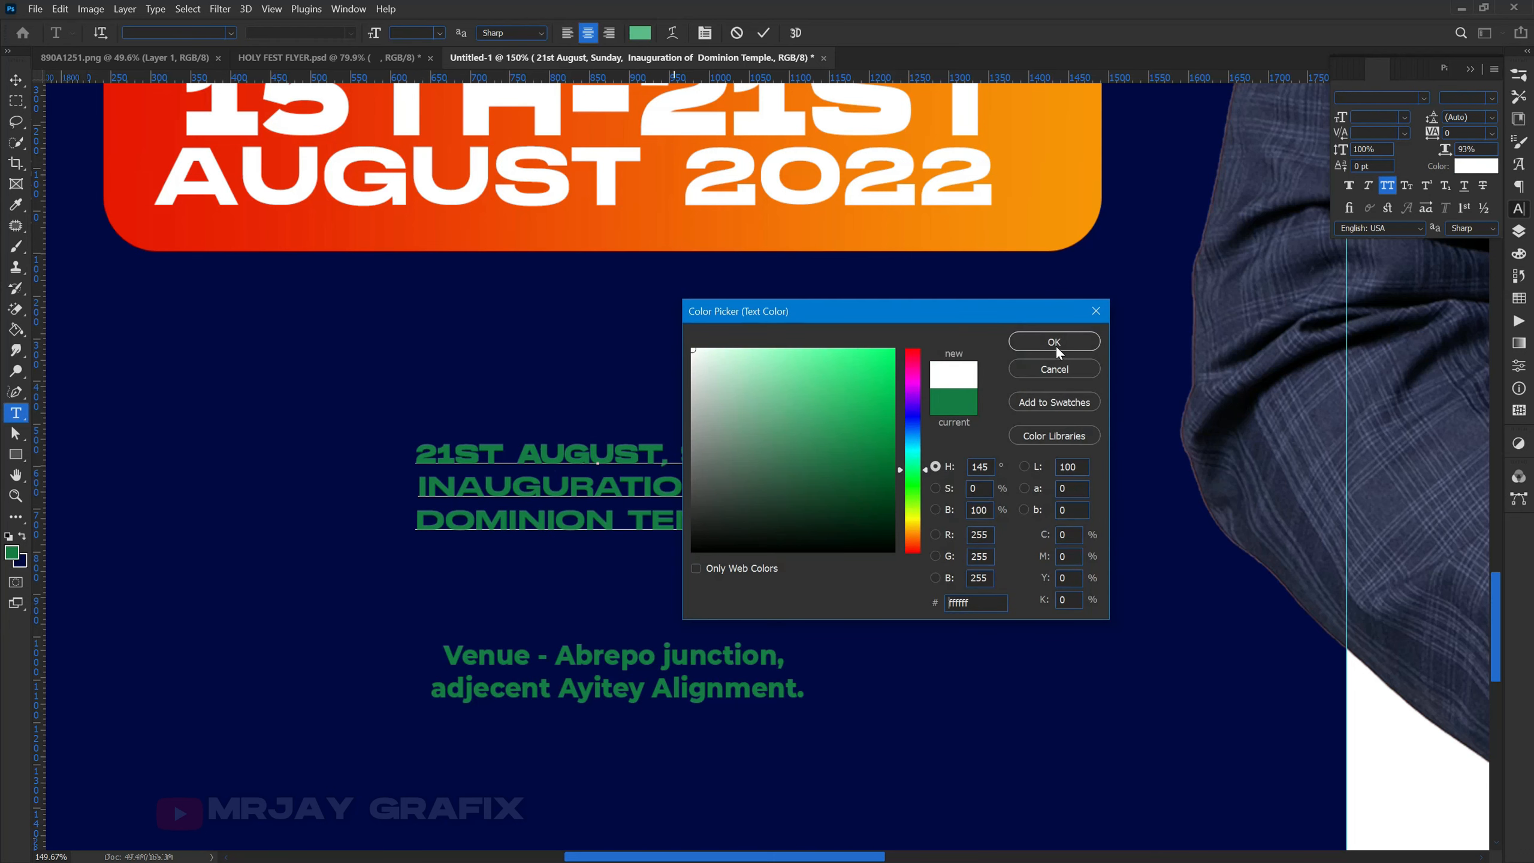
click(1054, 342)
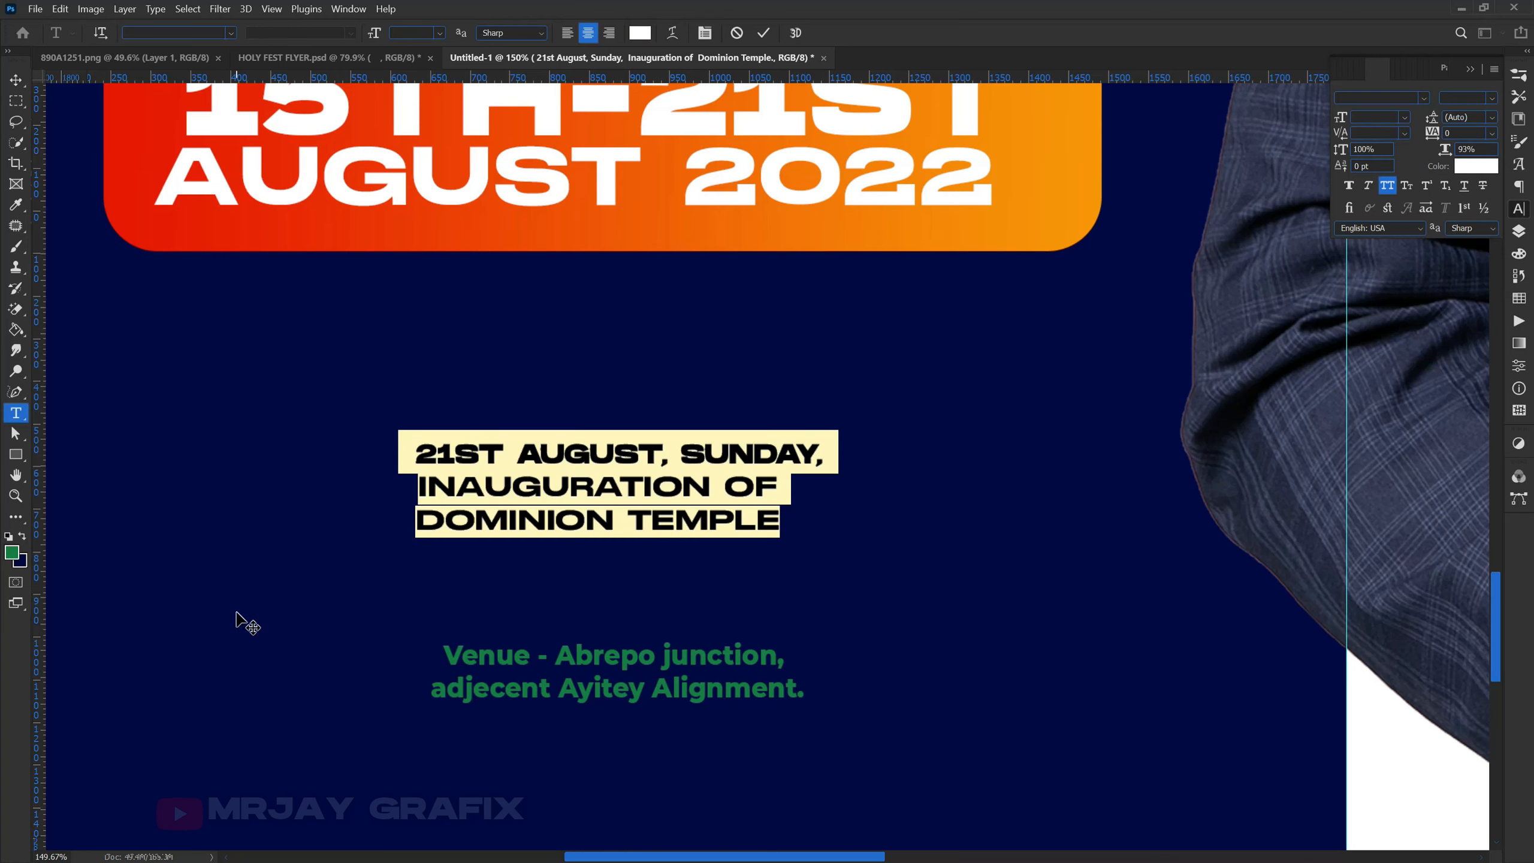
click(1122, 572)
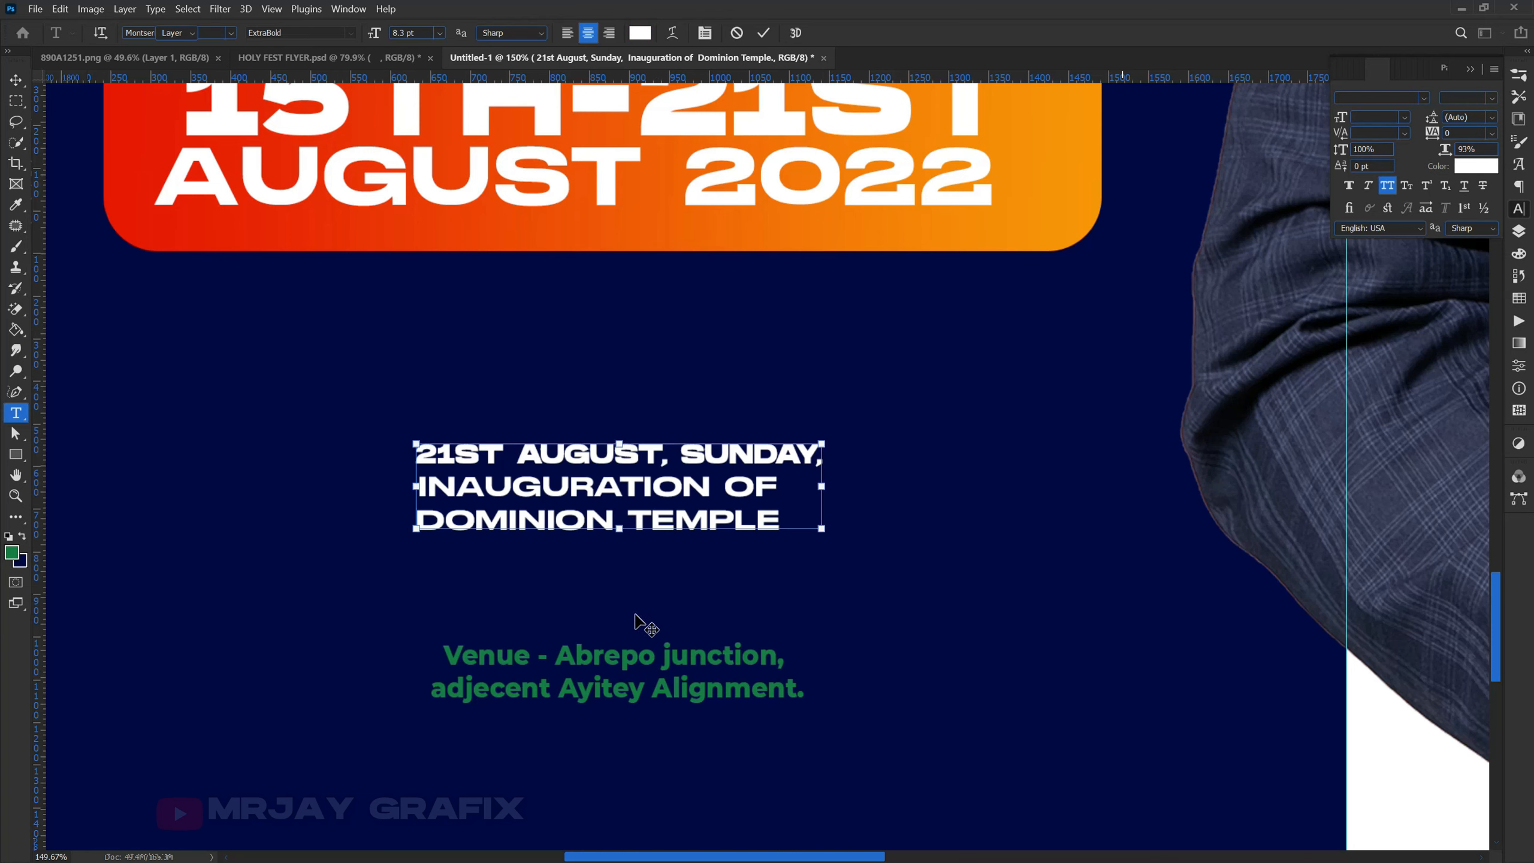
Move the venue text up directly beneath the inauguration text and set it in the Stretch Pro Regular font.
key(v)
drag(626, 682, 604, 583)
double_click(604, 582)
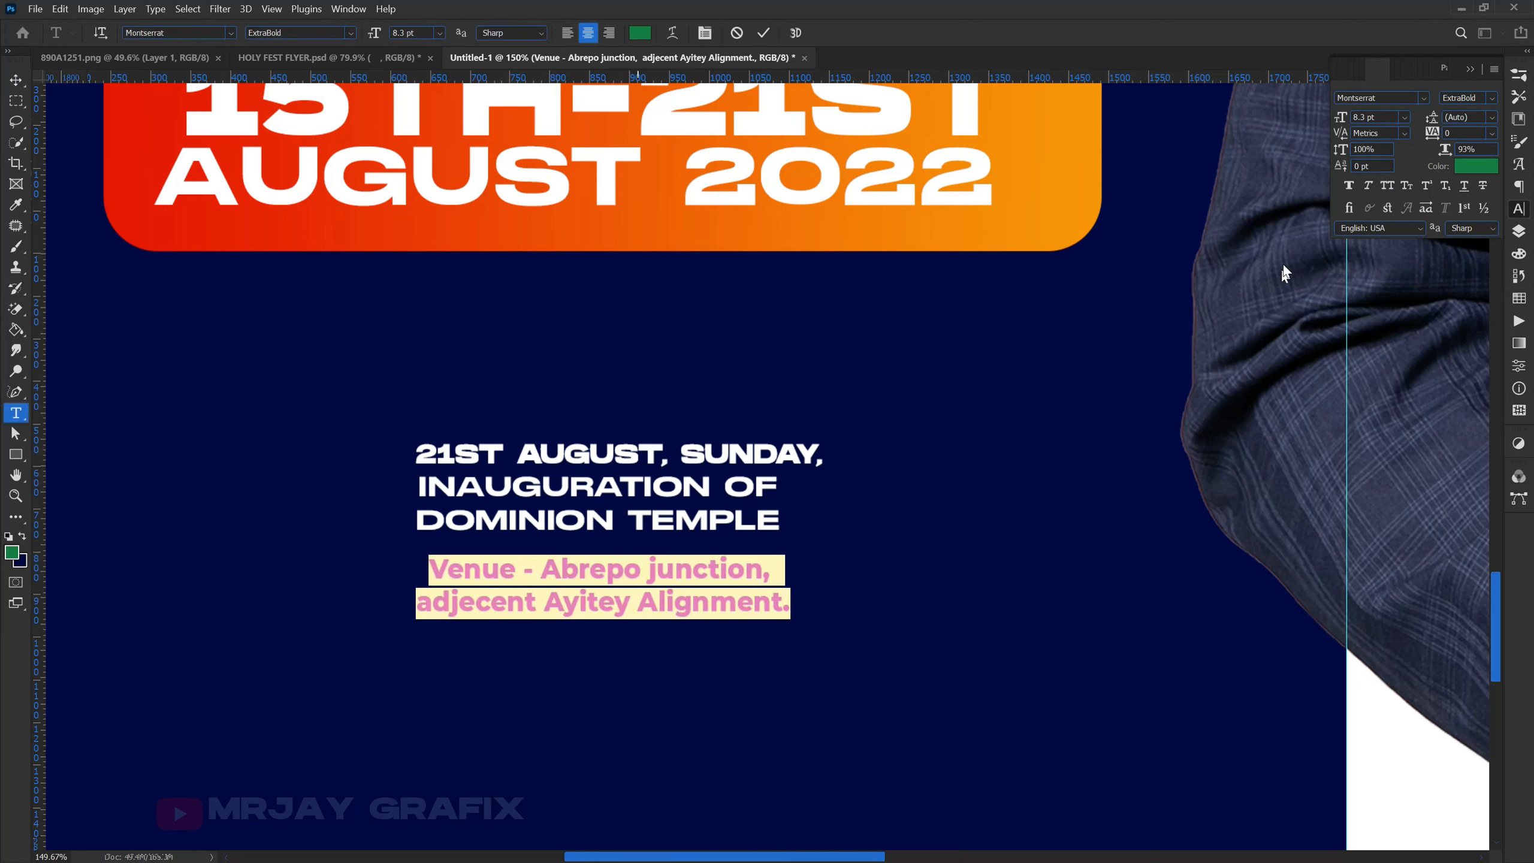
click(1383, 101)
text(str)
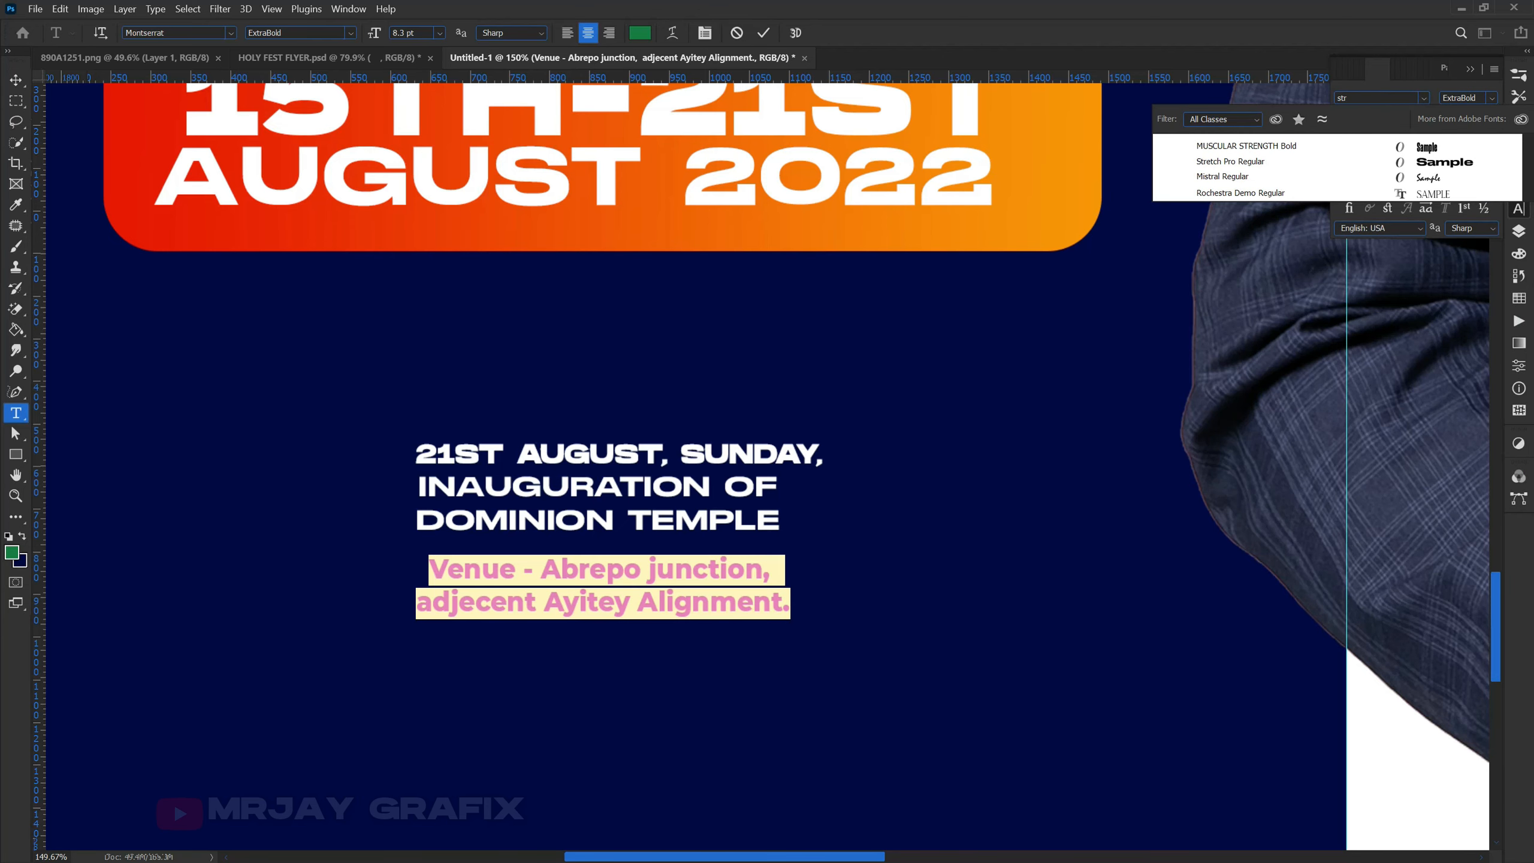
click(1367, 159)
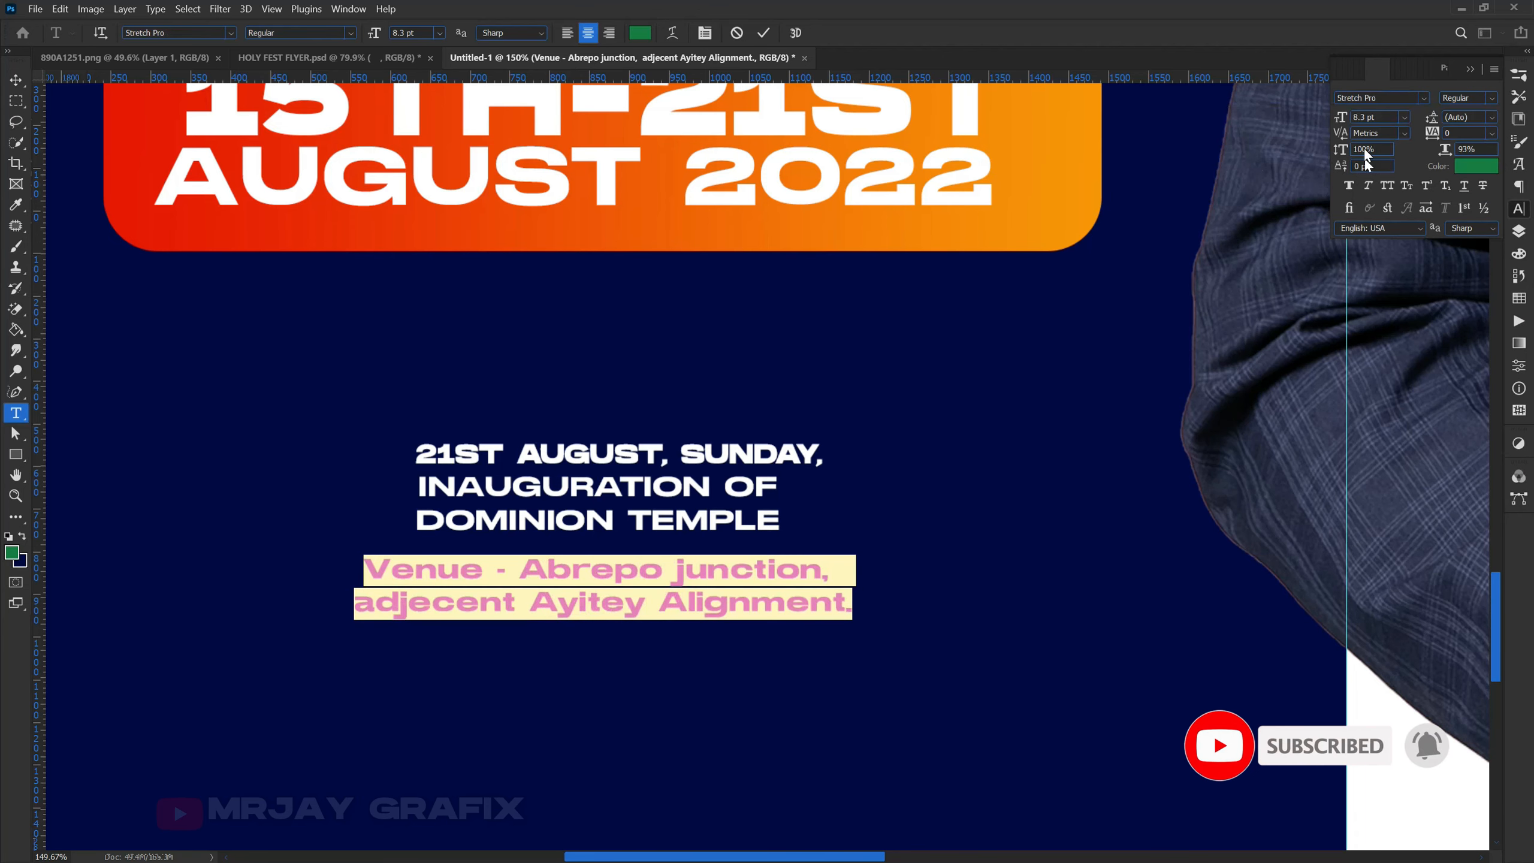
Set the venue text in All Caps and colour it white.
click(1384, 185)
click(1461, 173)
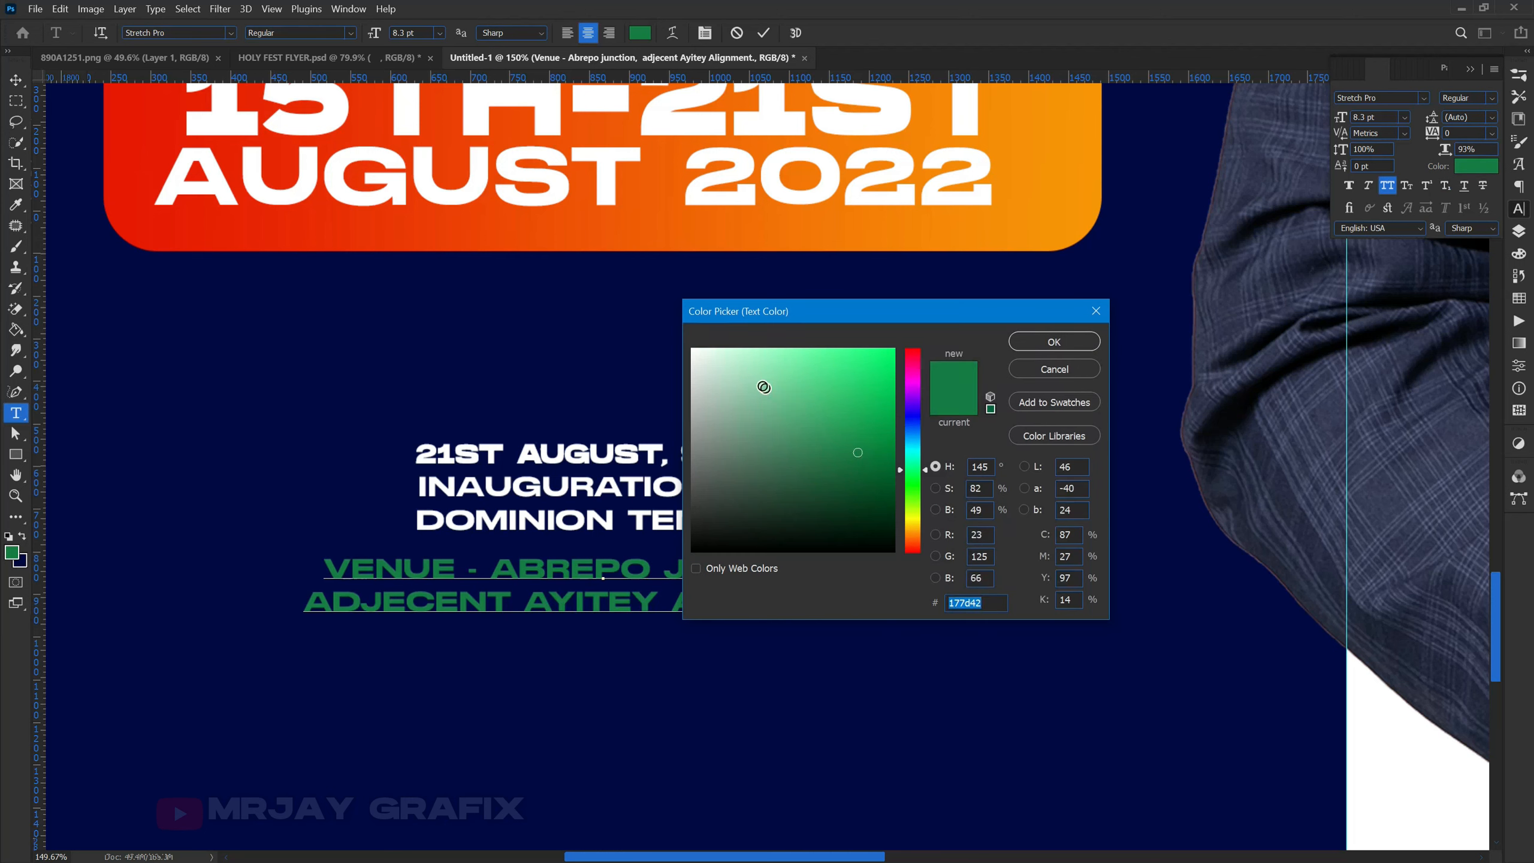
drag(768, 391, 668, 319)
click(1062, 342)
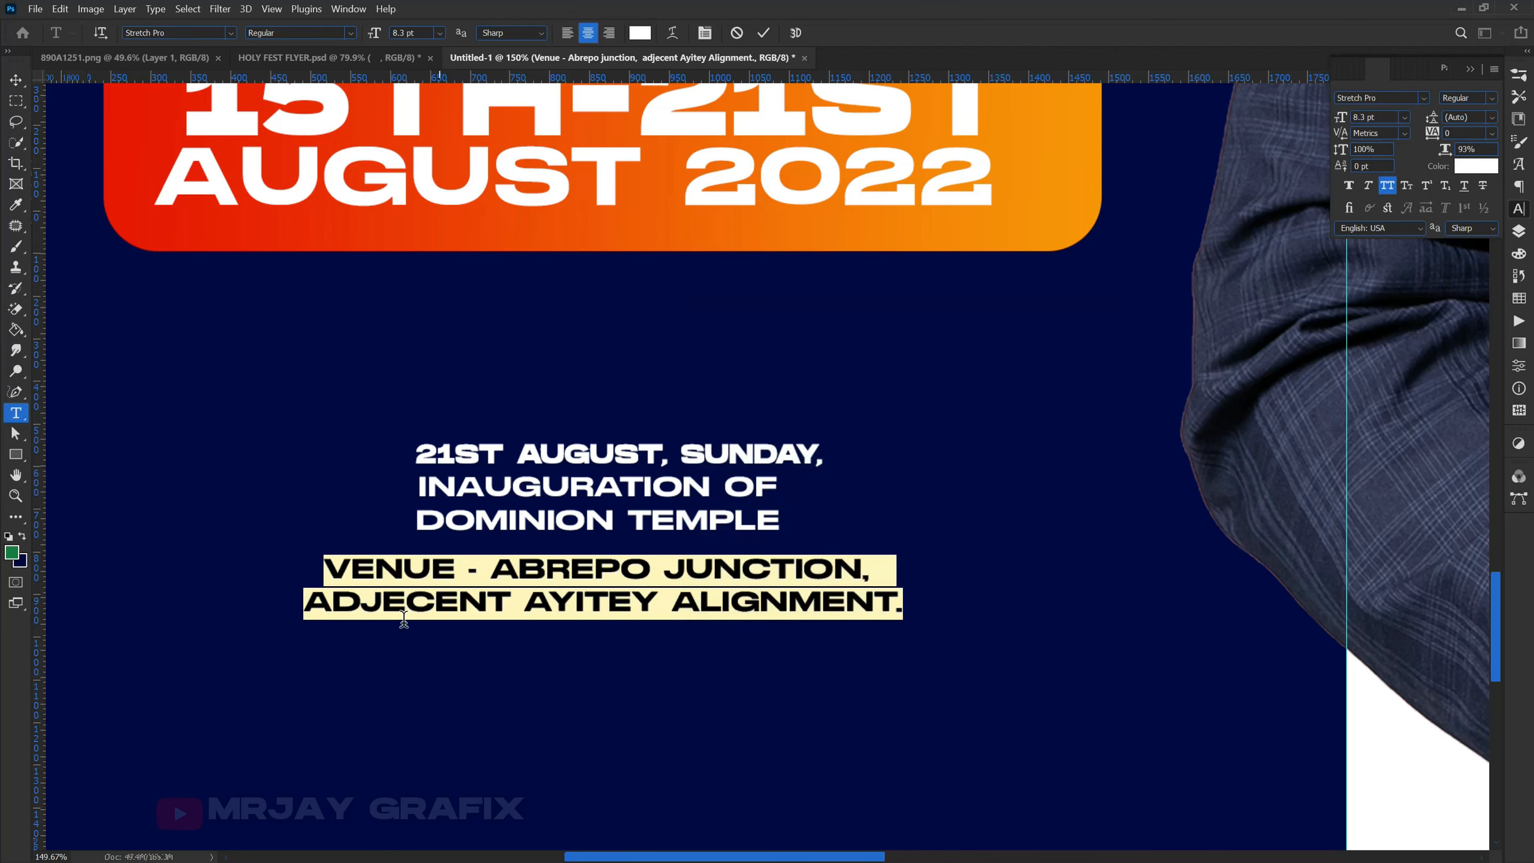
Delete "VENUE -" from the venue text and break the line so "ALIGNMENT." sits on its own third line.
drag(492, 569, 304, 562)
key(BackSpace)
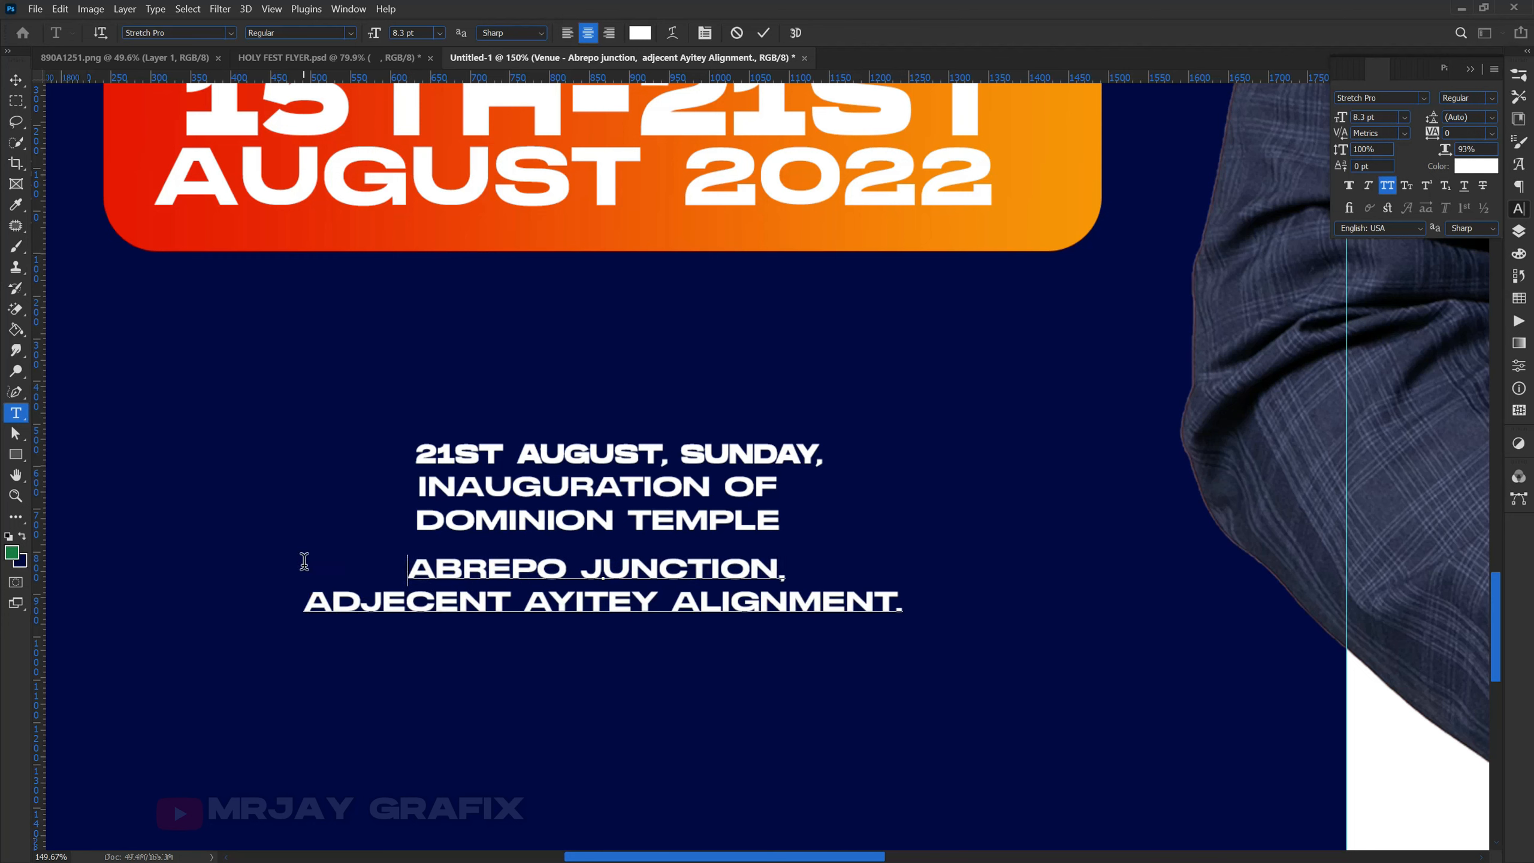
click(673, 606)
key(Return)
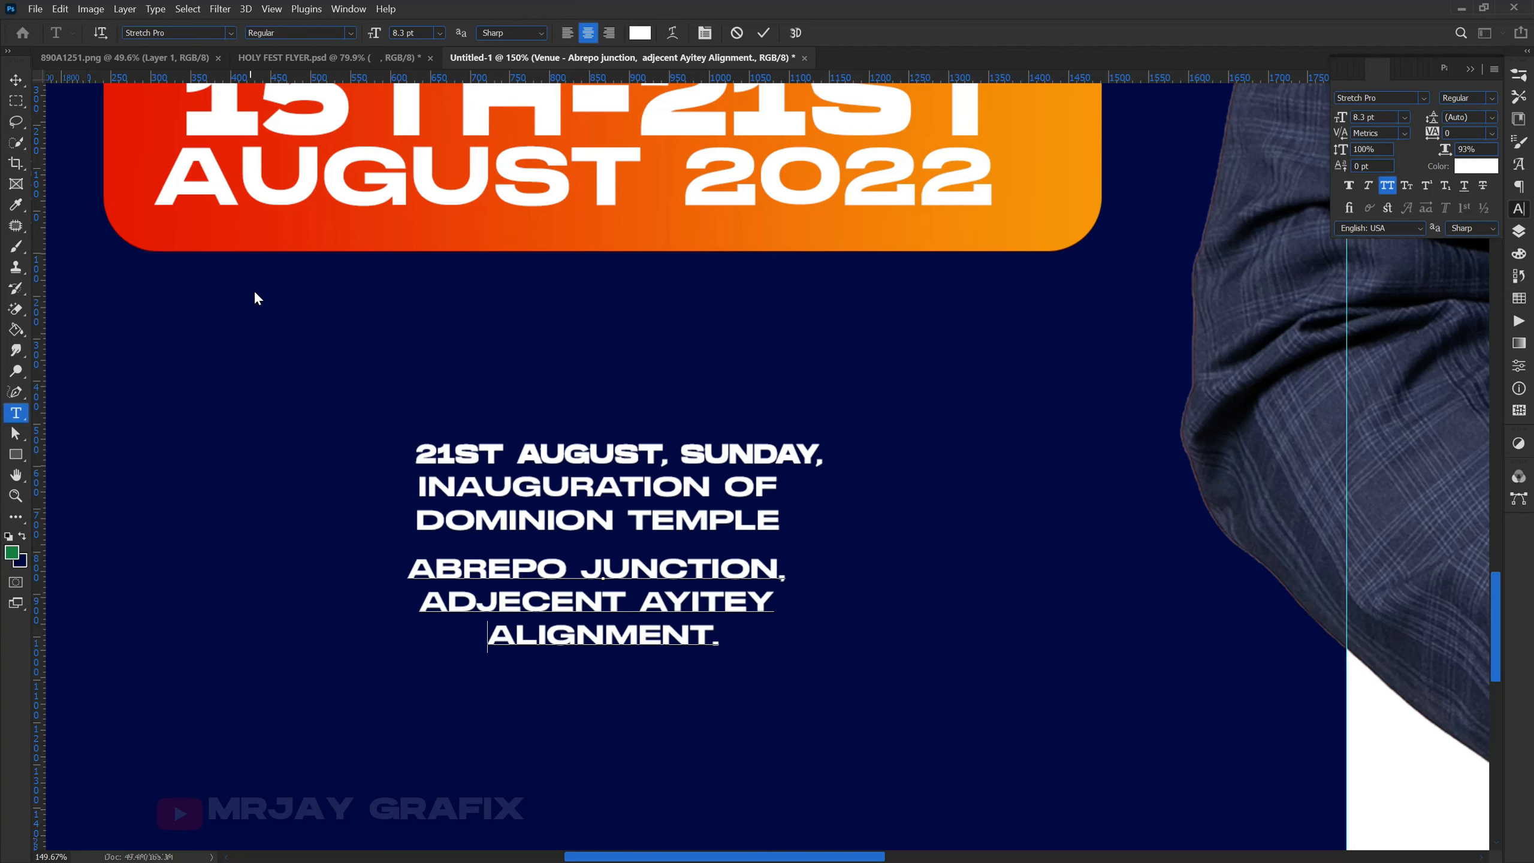
click(763, 32)
key(ctrl+0)
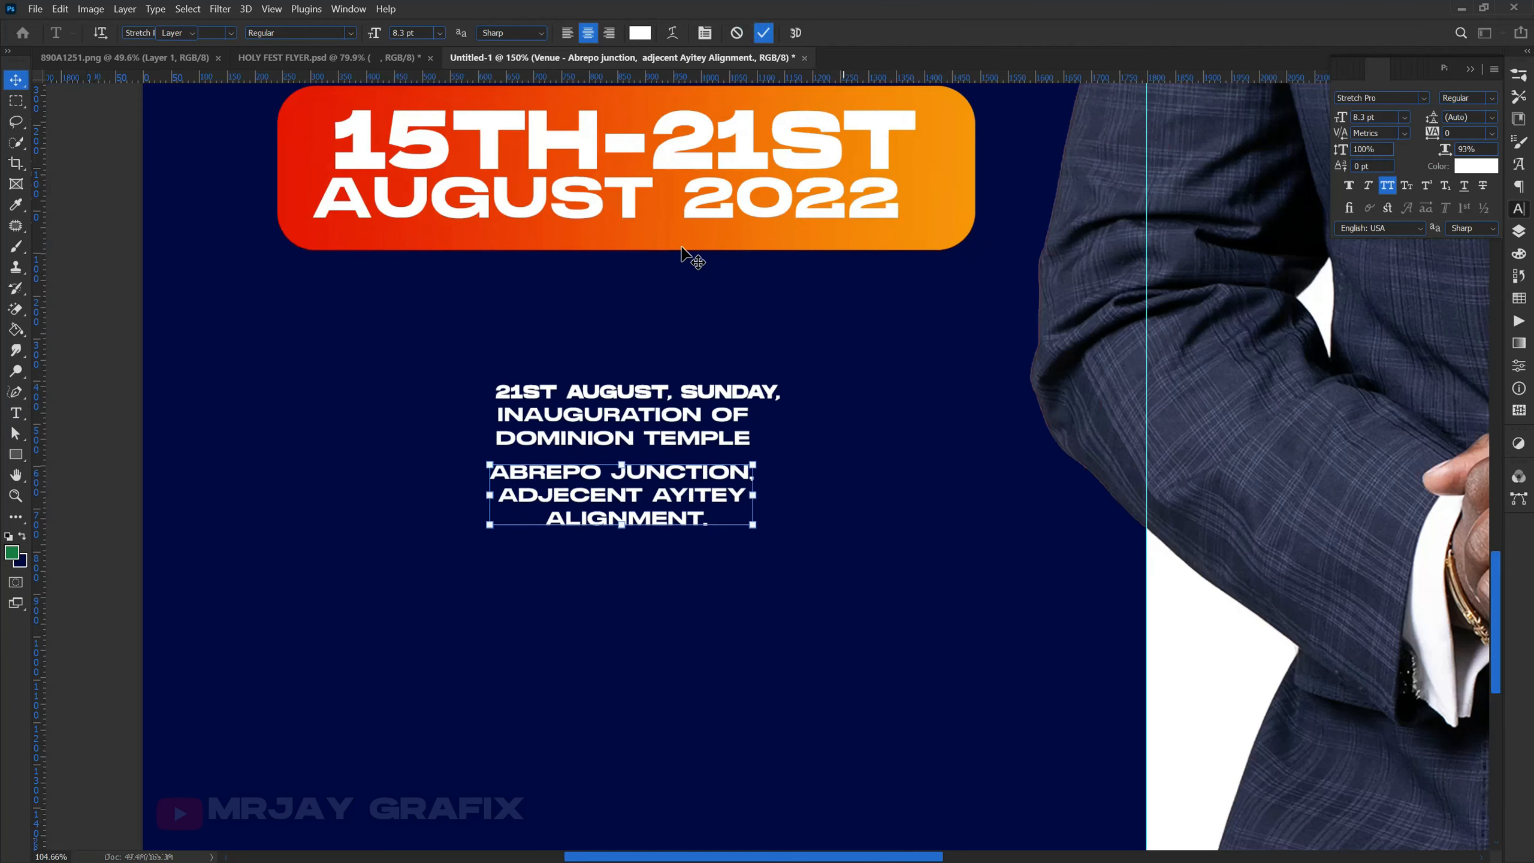
Select the inauguration and venue text blocks together and scale both up to nearly twice their size.
key(v)
drag(480, 349, 687, 499)
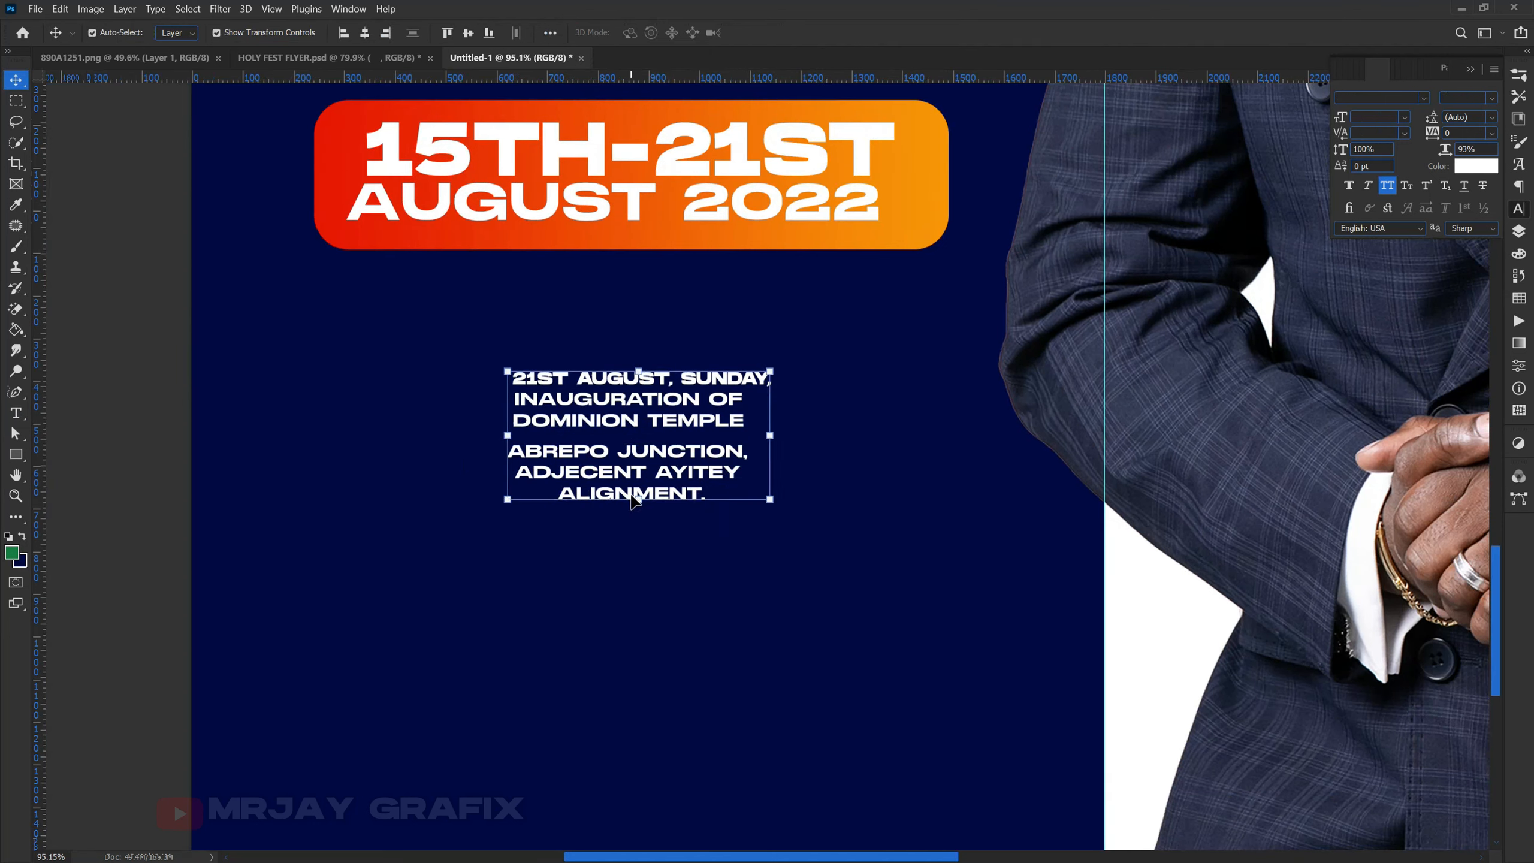
key(ctrl+t)
drag(637, 562, 588, 642)
key(Return)
Move the inauguration text up just below the gradient date box and bring the venue text closer beneath it.
drag(558, 464, 539, 357)
double_click(534, 353)
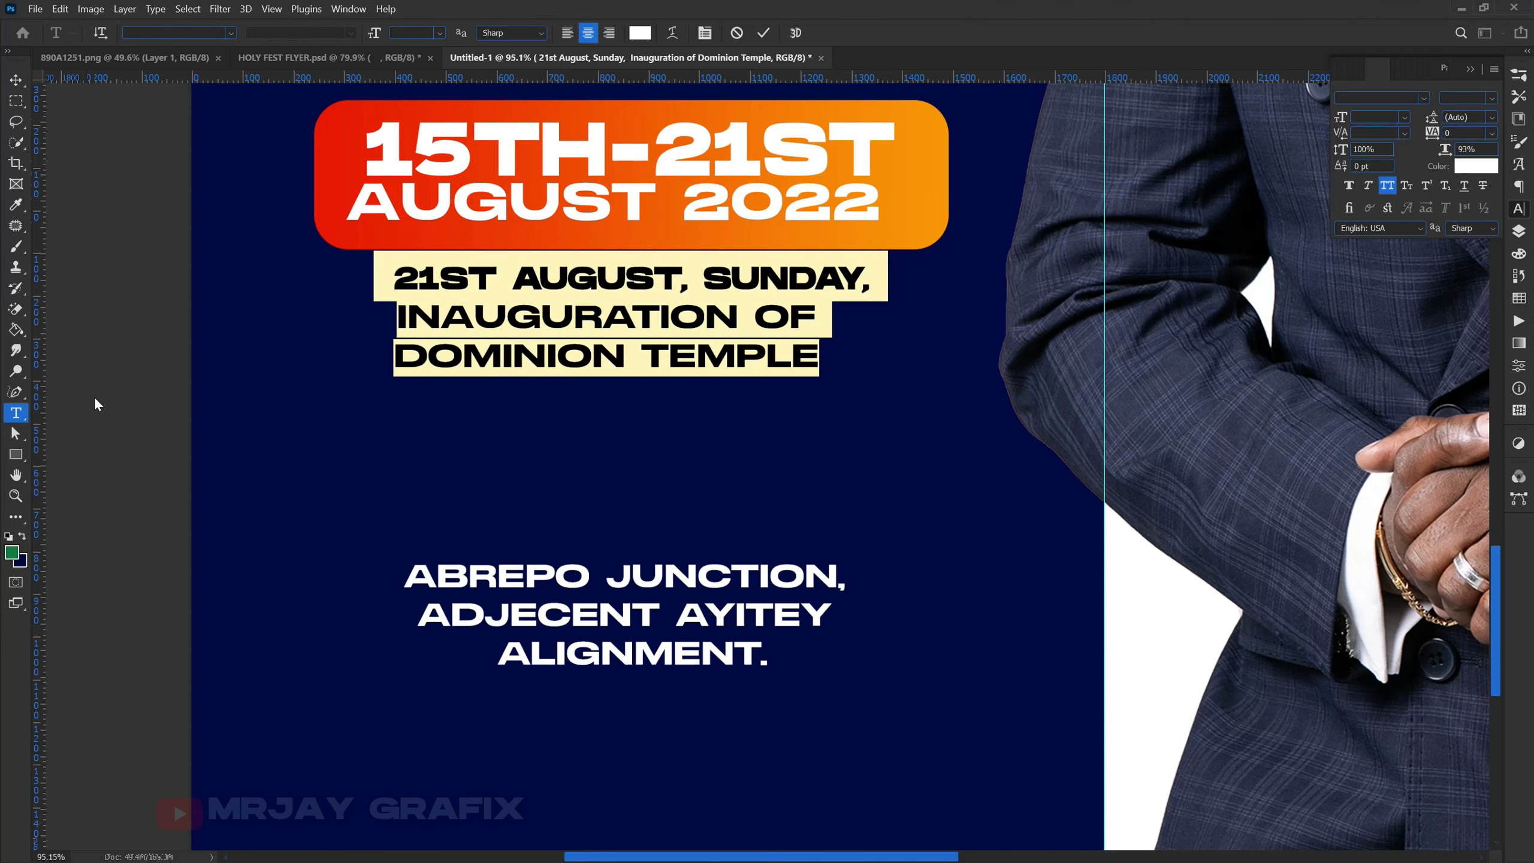
click(113, 411)
key(v)
drag(529, 325, 535, 327)
click(485, 328)
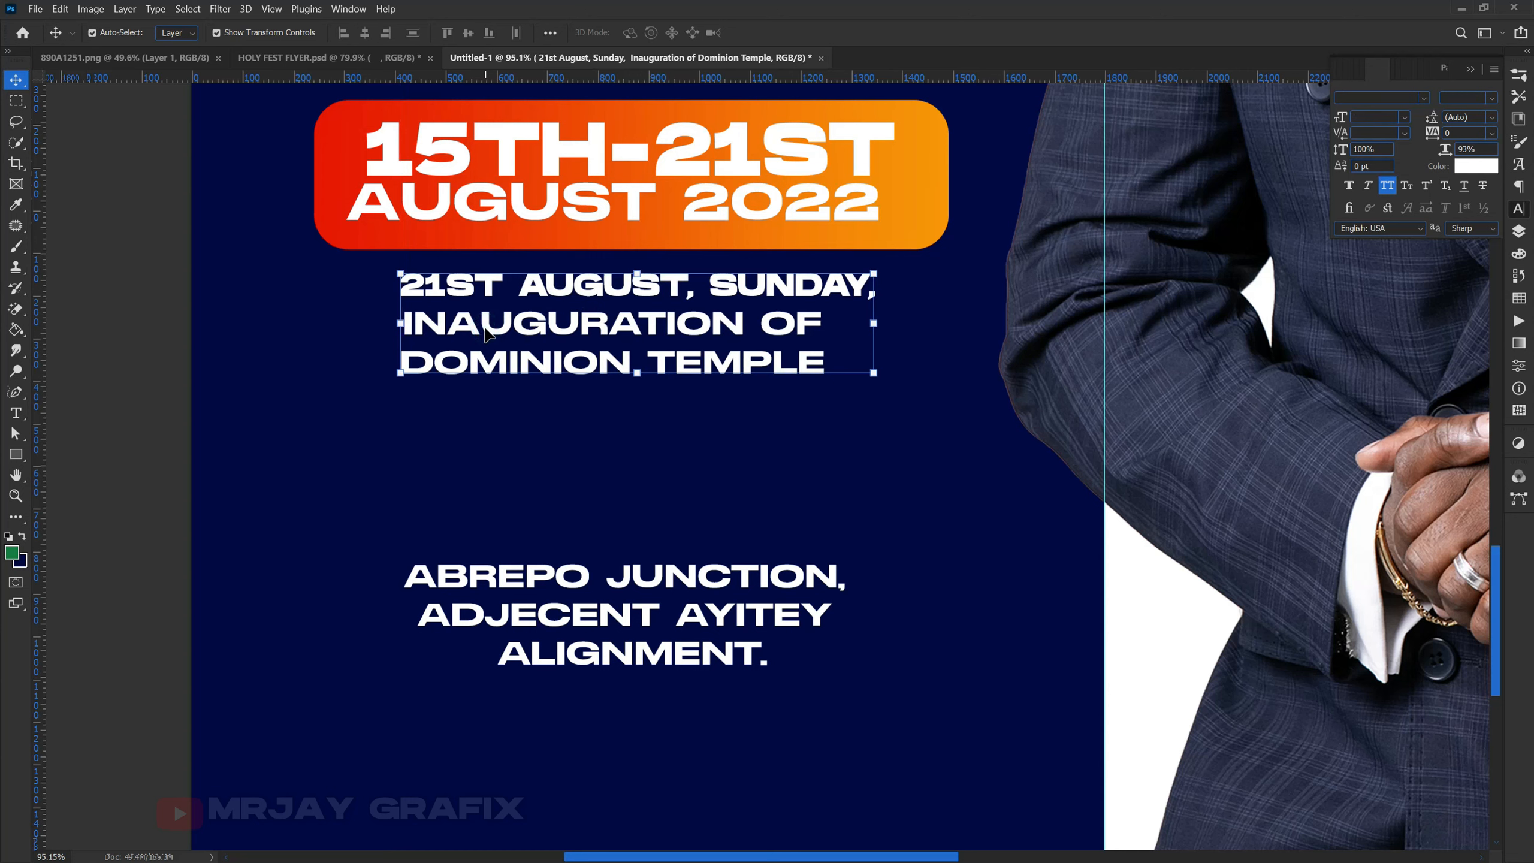
drag(532, 654, 507, 524)
click(195, 608)
Copy the white dove with spread wings from HOLY FEST FLYER.psd into the Untitled-1 flyer.
scroll(513, 607, down, 4)
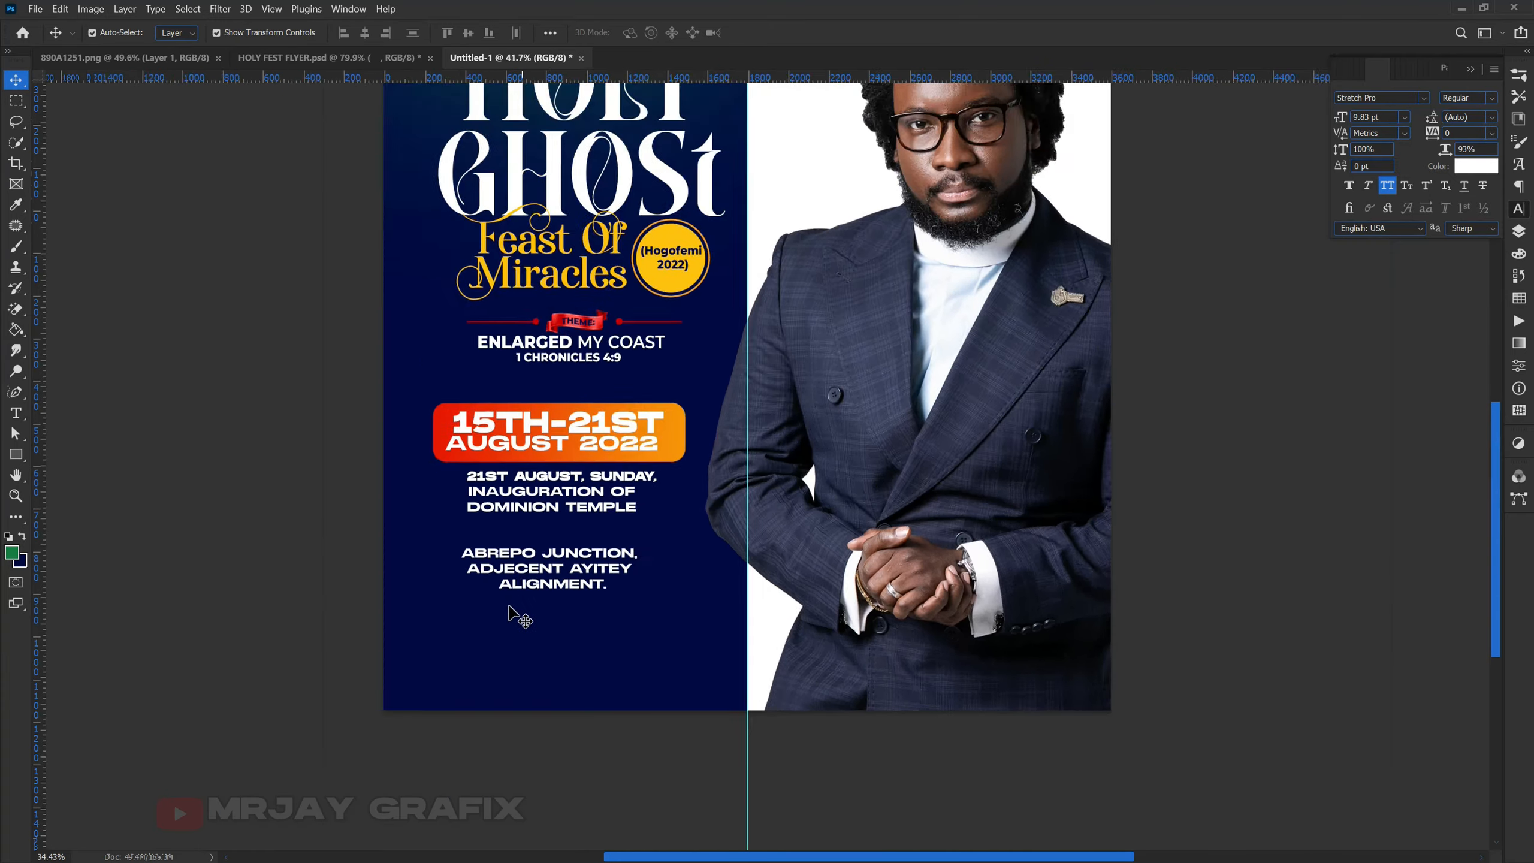
scroll(454, 446, down, 2)
scroll(454, 423, up, 2)
scroll(459, 423, down, 3)
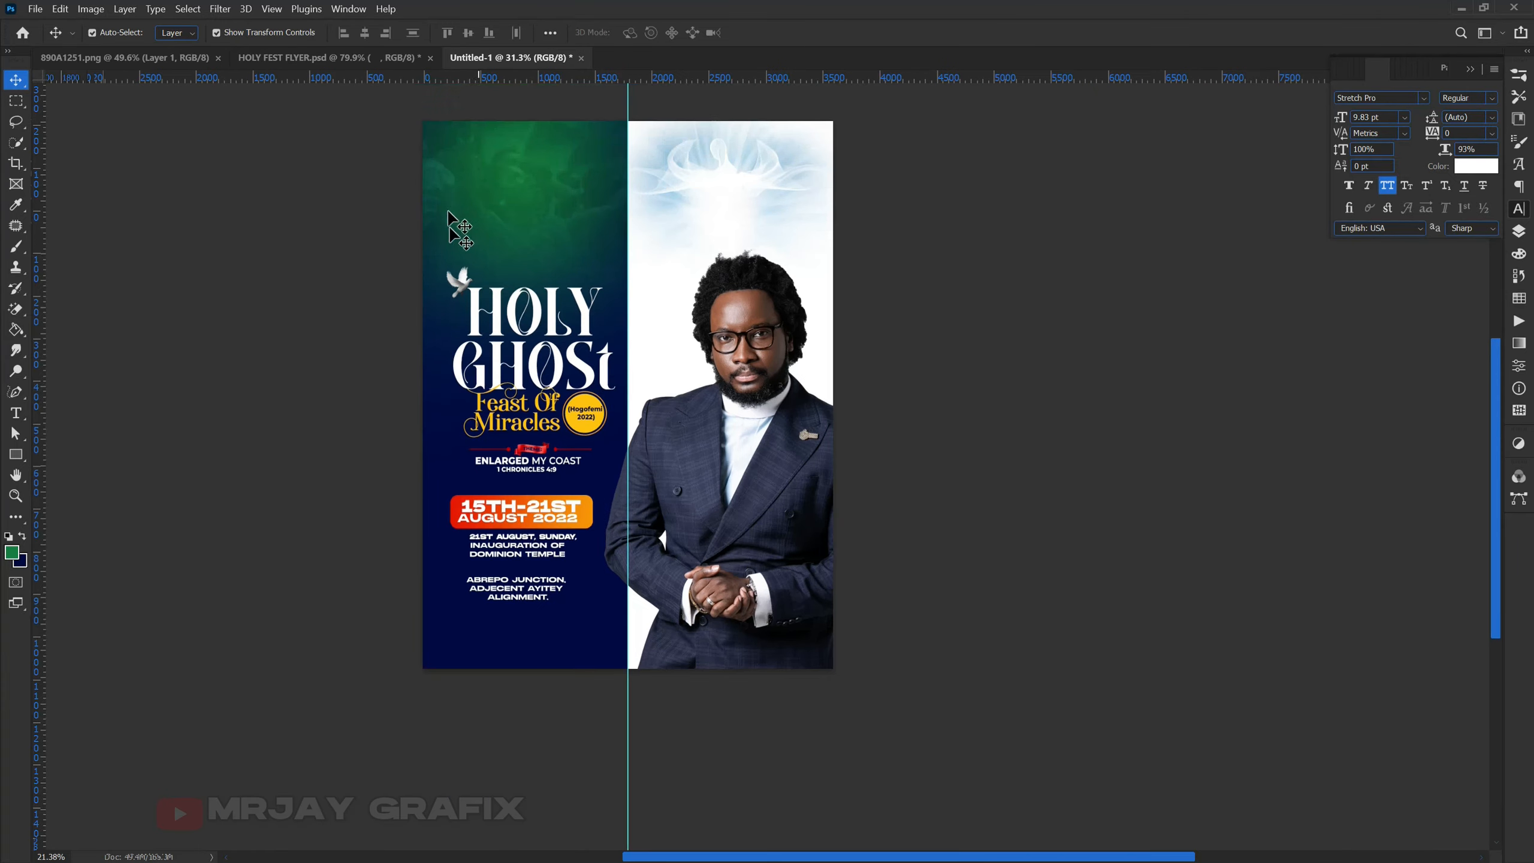
scroll(445, 181, up, 2)
scroll(475, 212, down, 1)
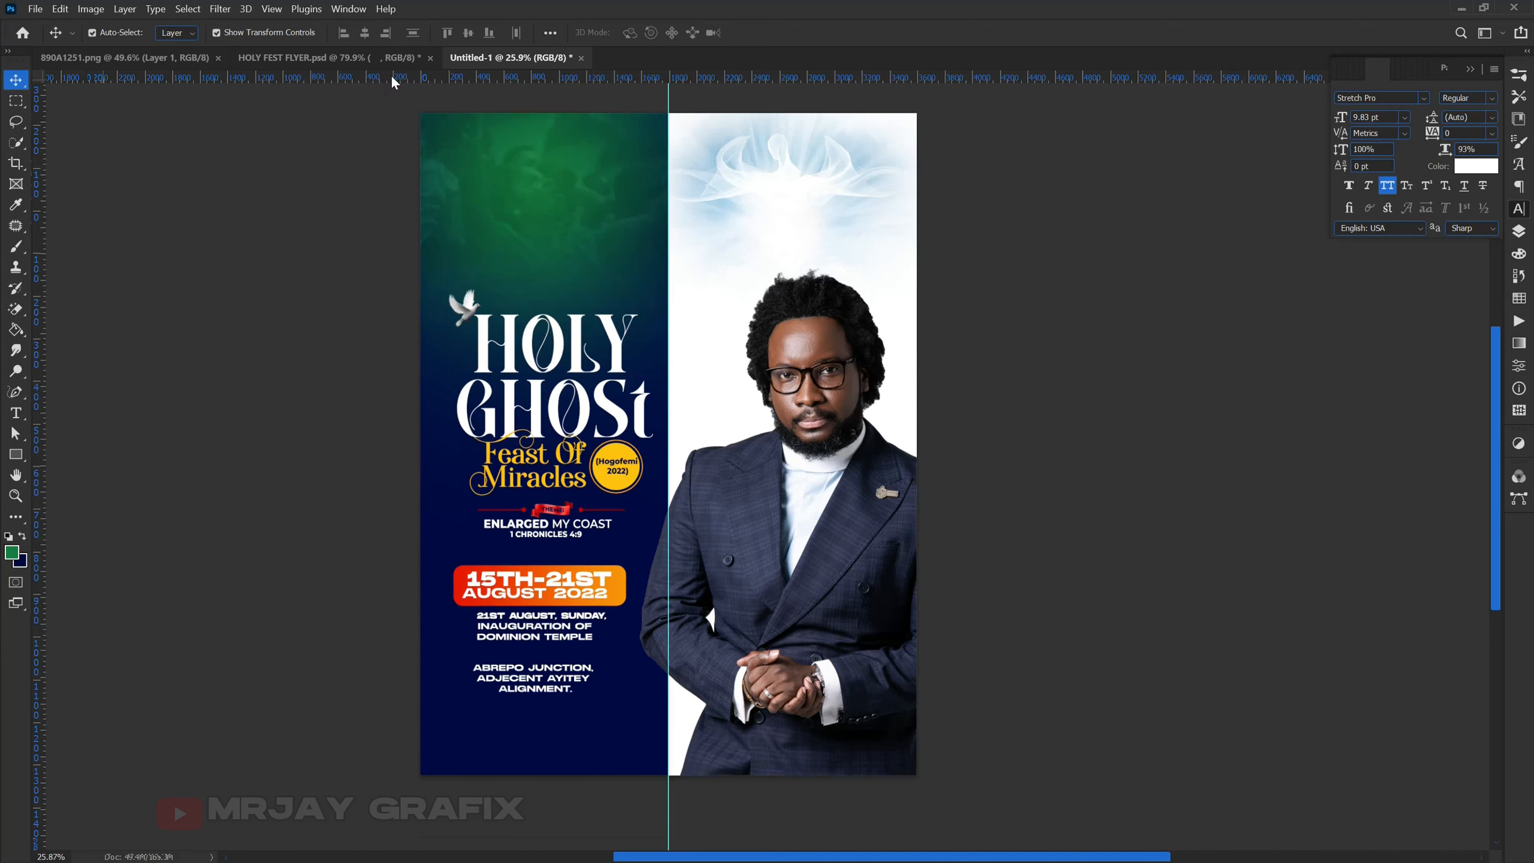
click(356, 59)
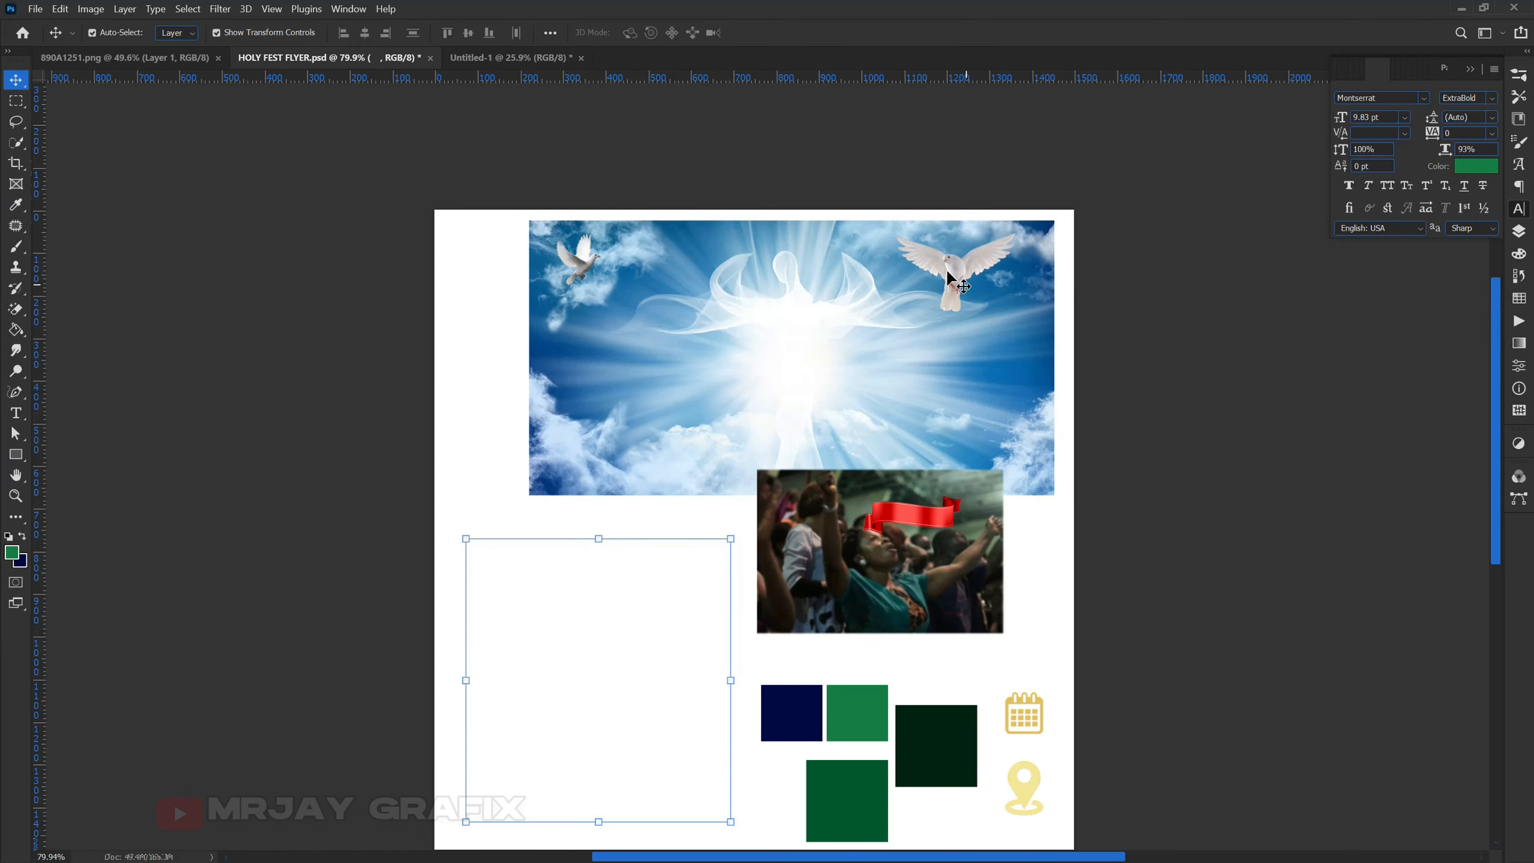
click(956, 280)
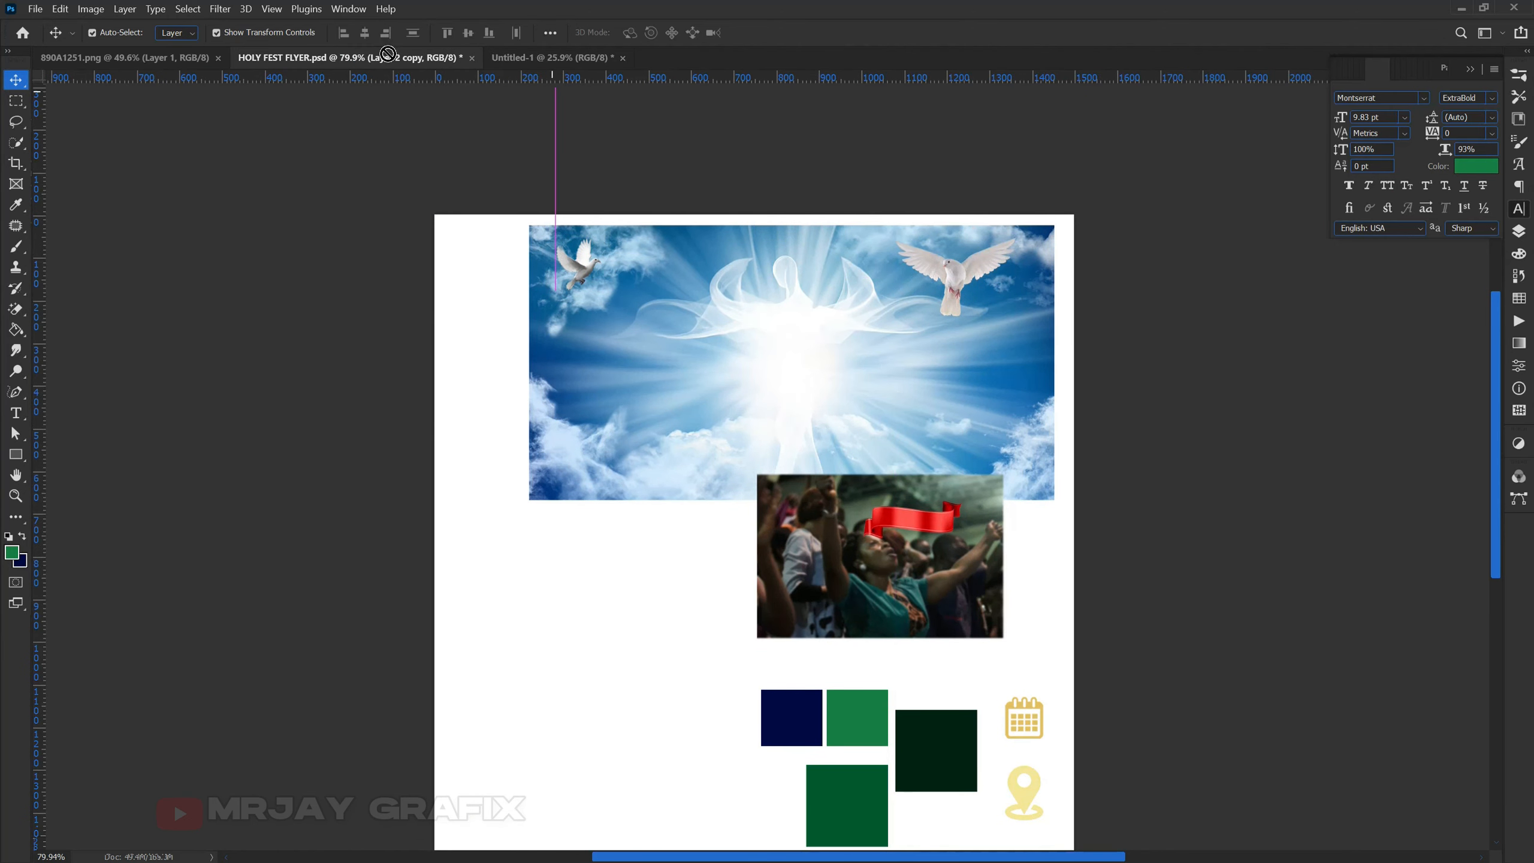
drag(590, 54, 700, 341)
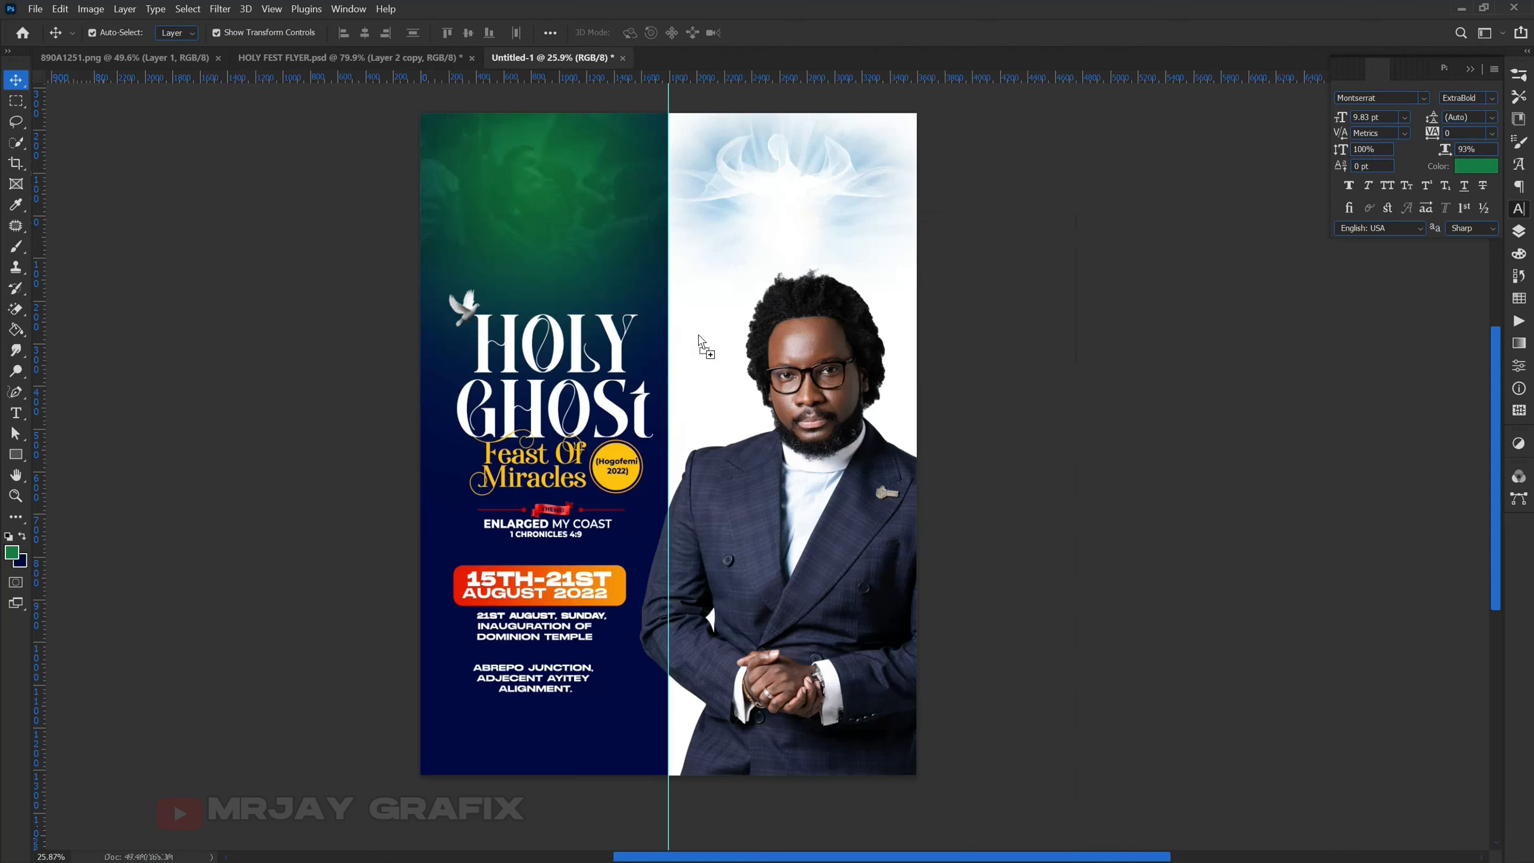
Position the dove across the boundary between the blue and white halves, beside HOLY, and remove the vertical guide.
drag(712, 239, 668, 313)
key(Return)
click(140, 370)
drag(668, 386, 37, 495)
click(181, 522)
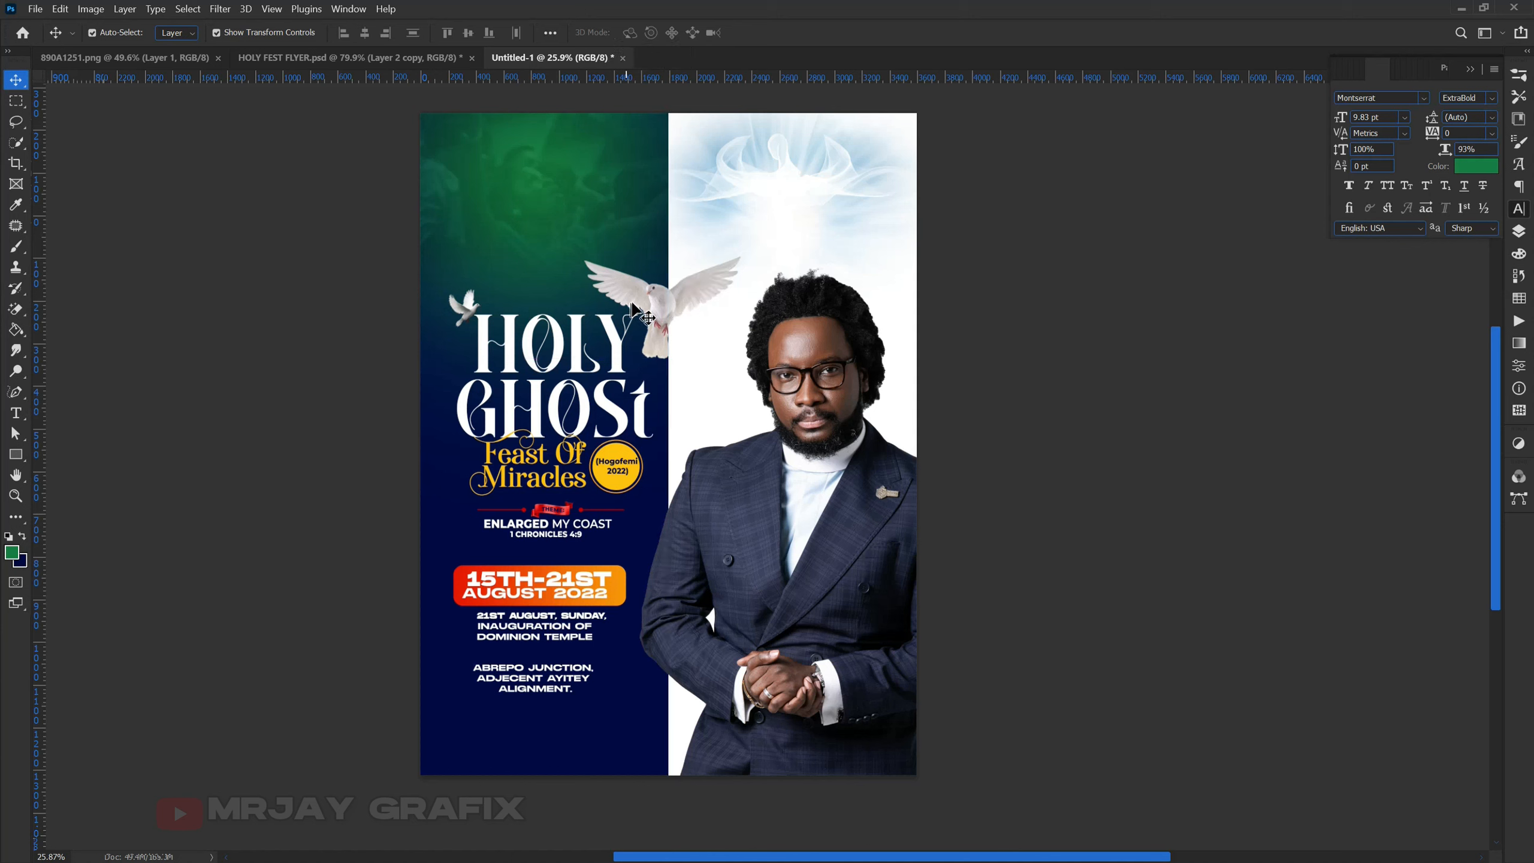
drag(640, 297, 647, 285)
click(286, 402)
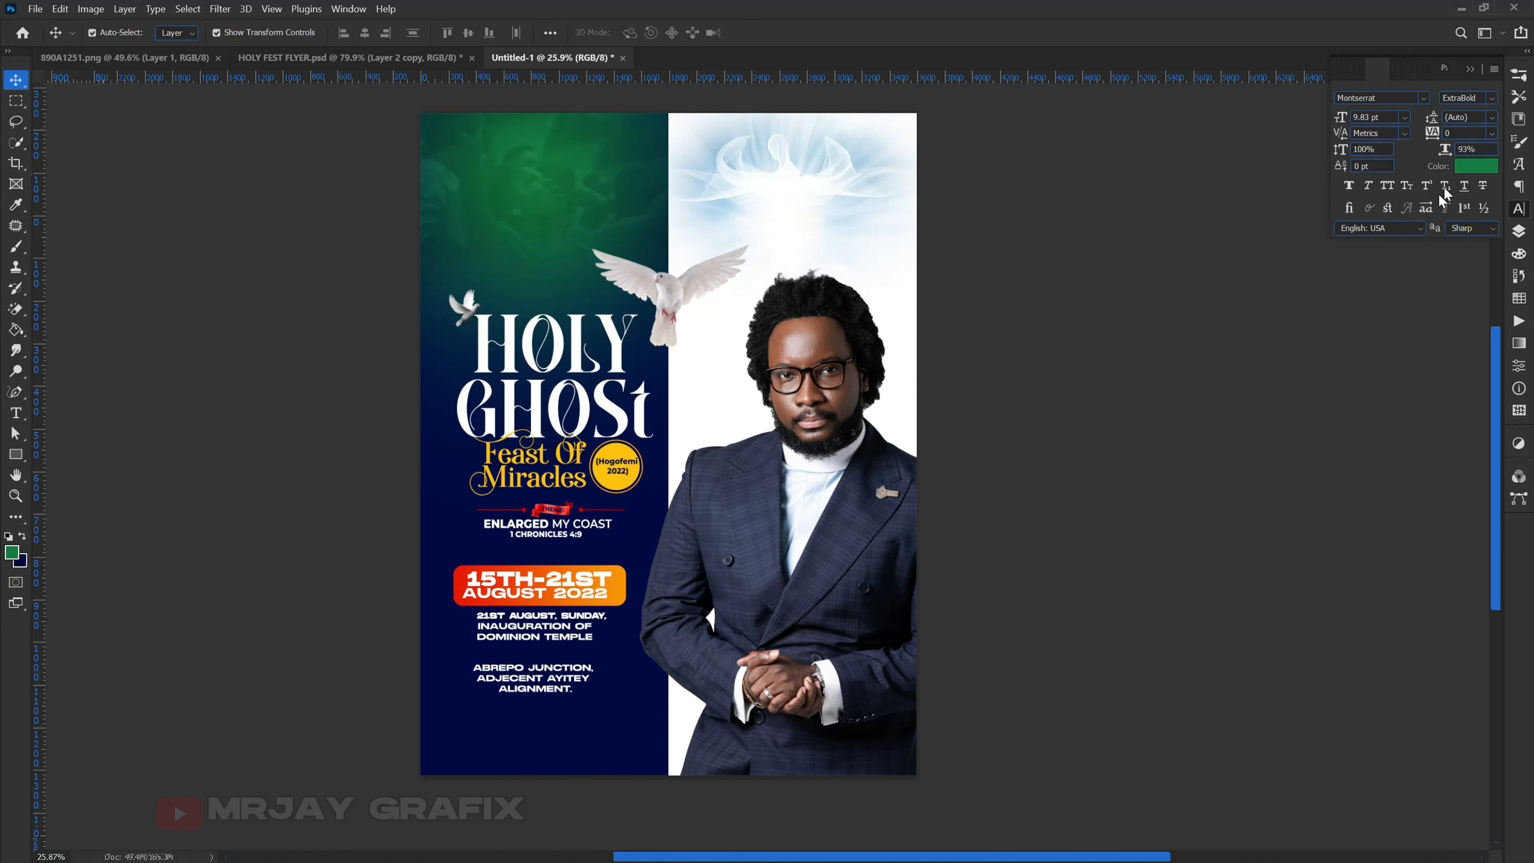
Compare the blue panel with and without its clipped crowd and green glow layers, leaving the green glow Layer 2 hidden.
click(1520, 230)
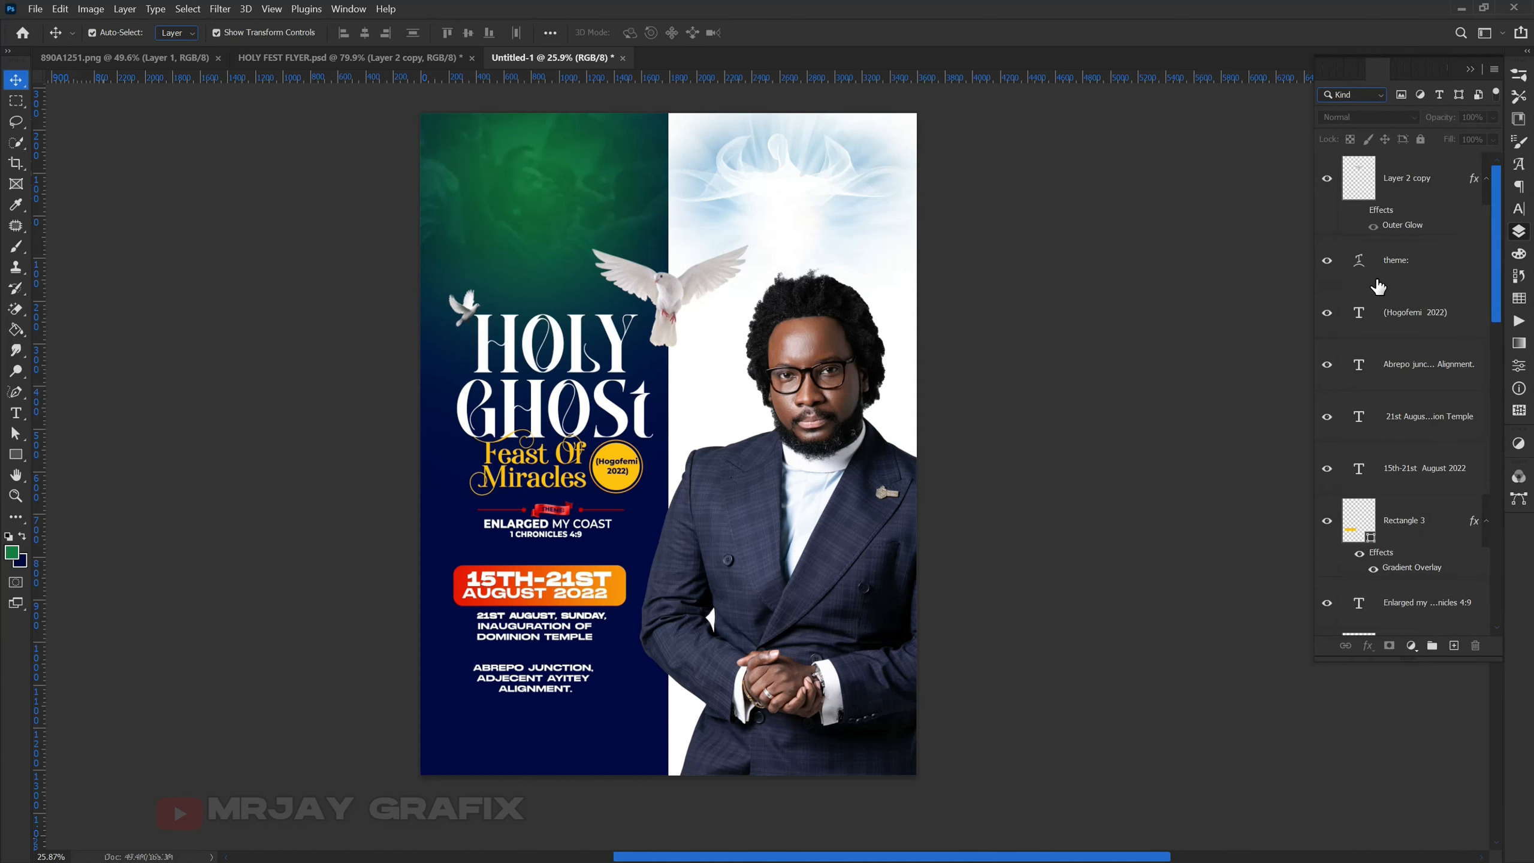
scroll(1377, 286, down, 10)
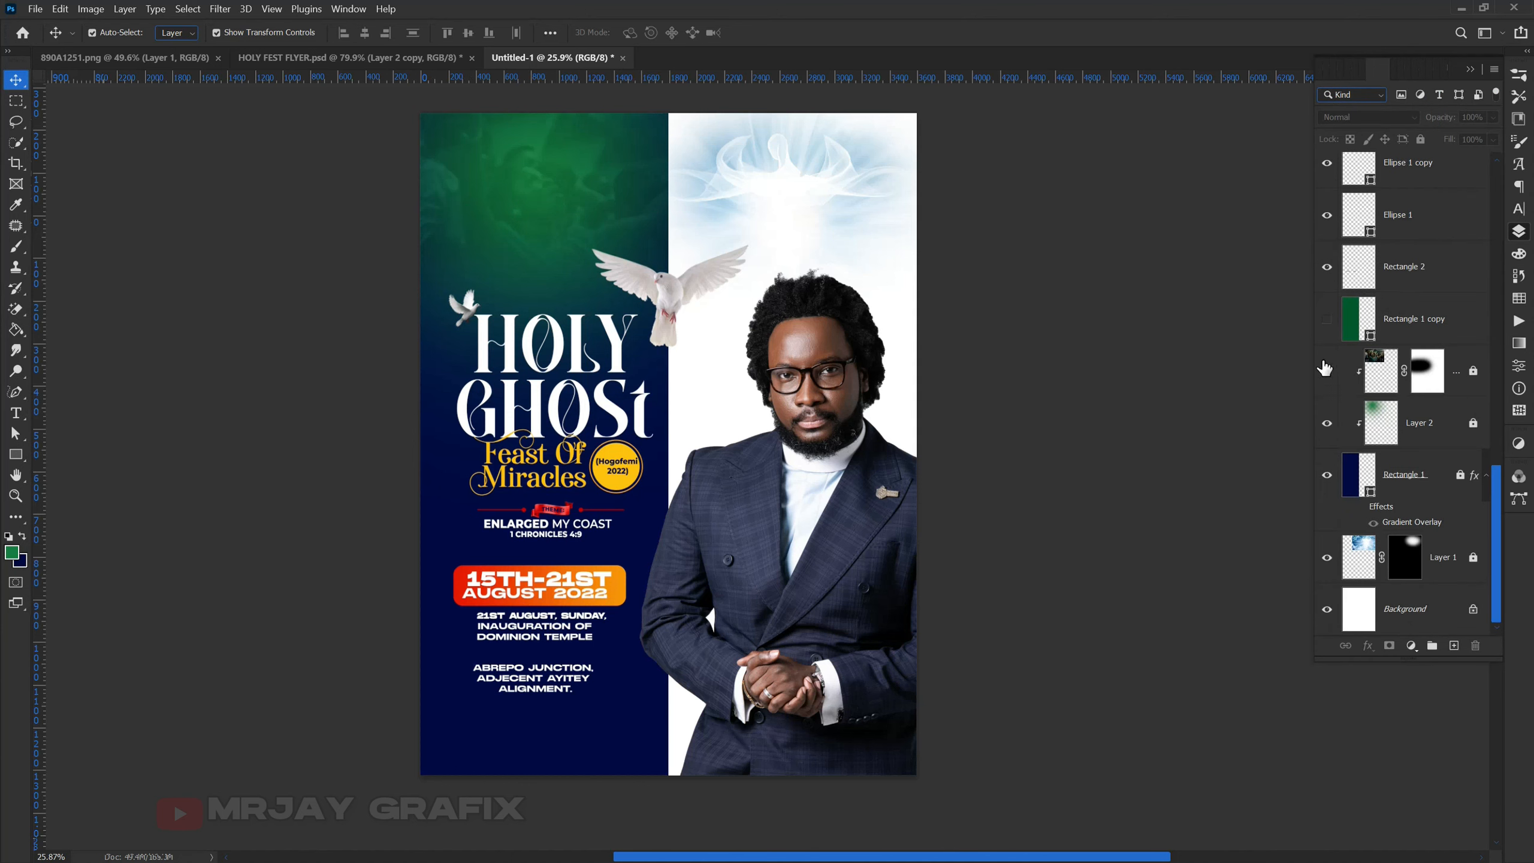
click(1327, 370)
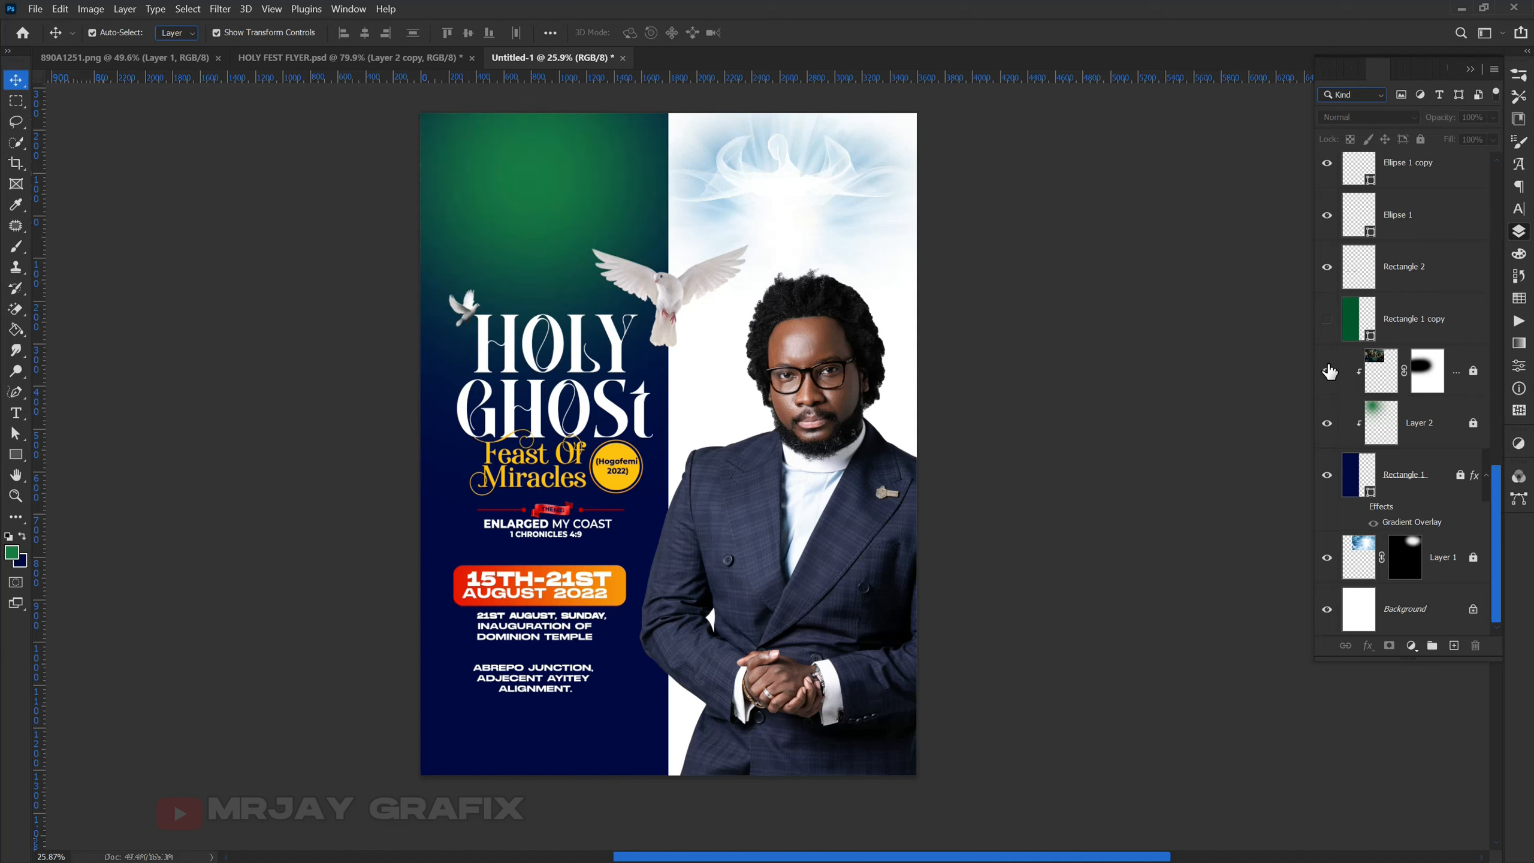
click(1327, 422)
click(1326, 423)
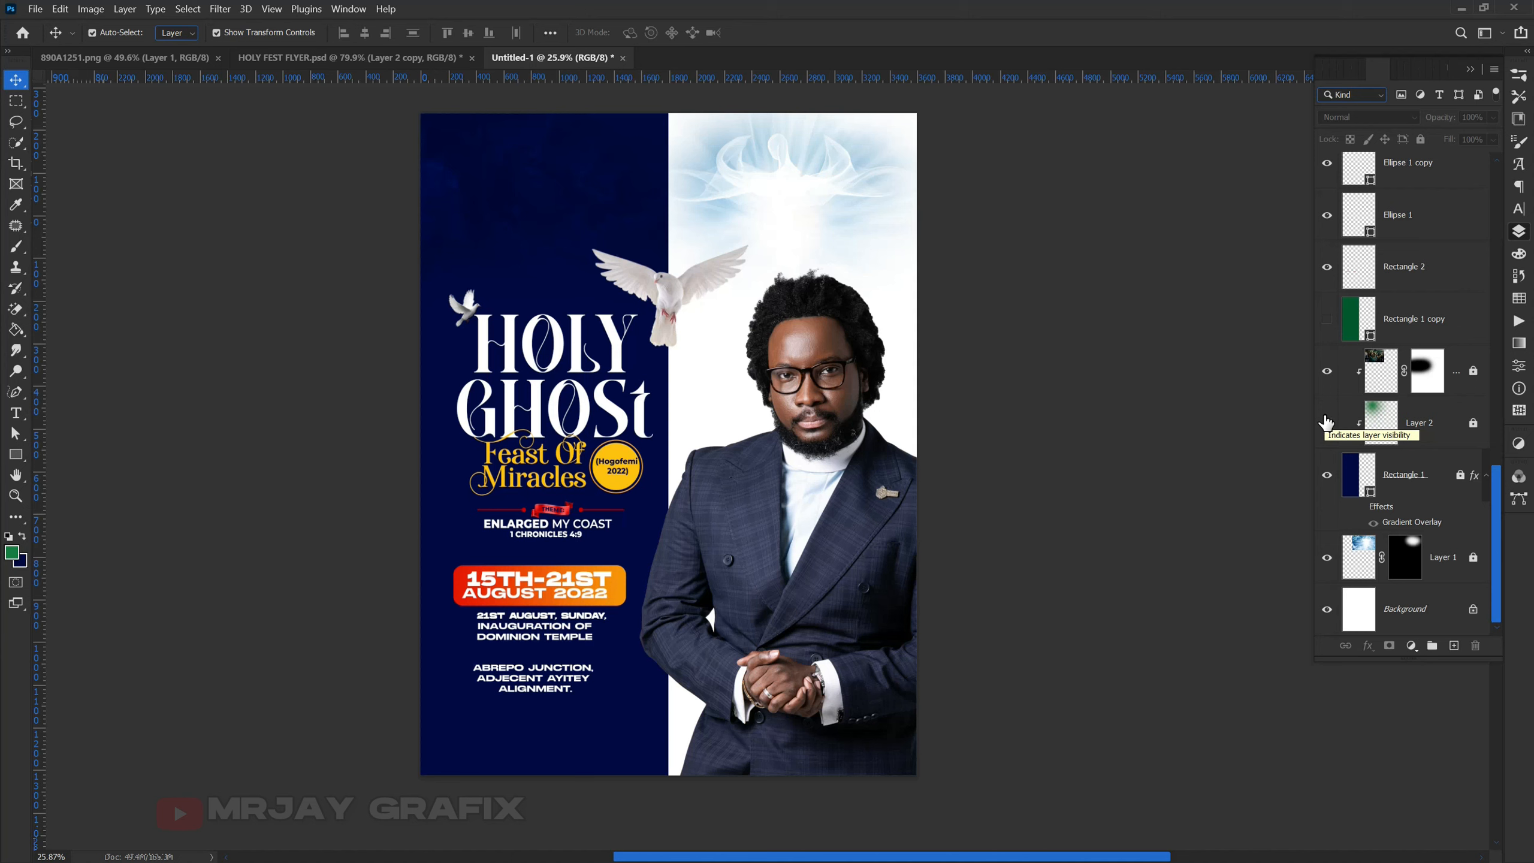
click(1326, 422)
click(1325, 422)
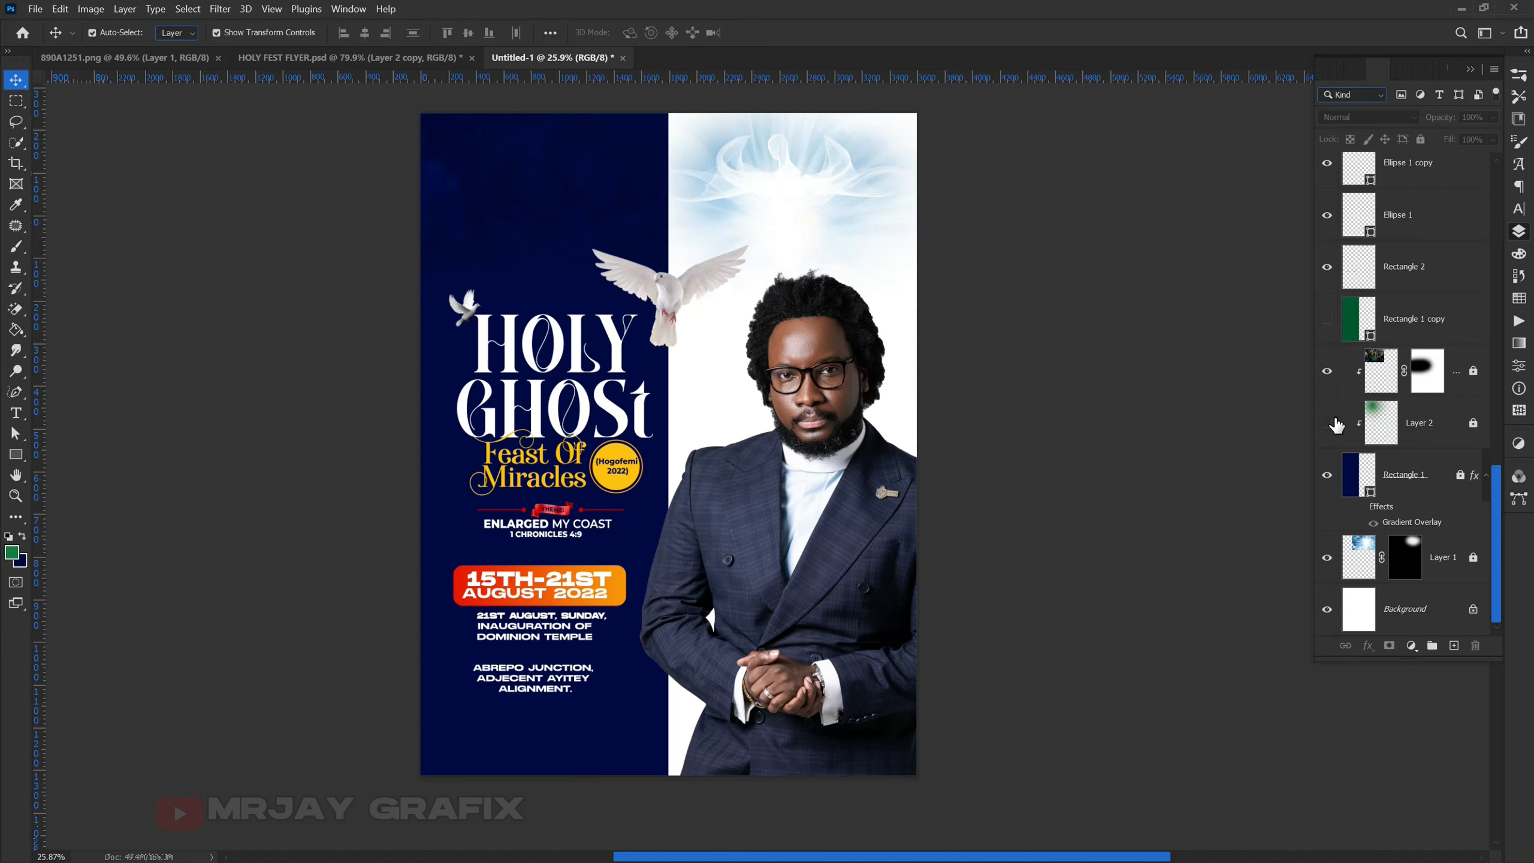
Unlock Layer 2 and add a new layer directly above Rectangle 1, clipped to it.
click(1378, 420)
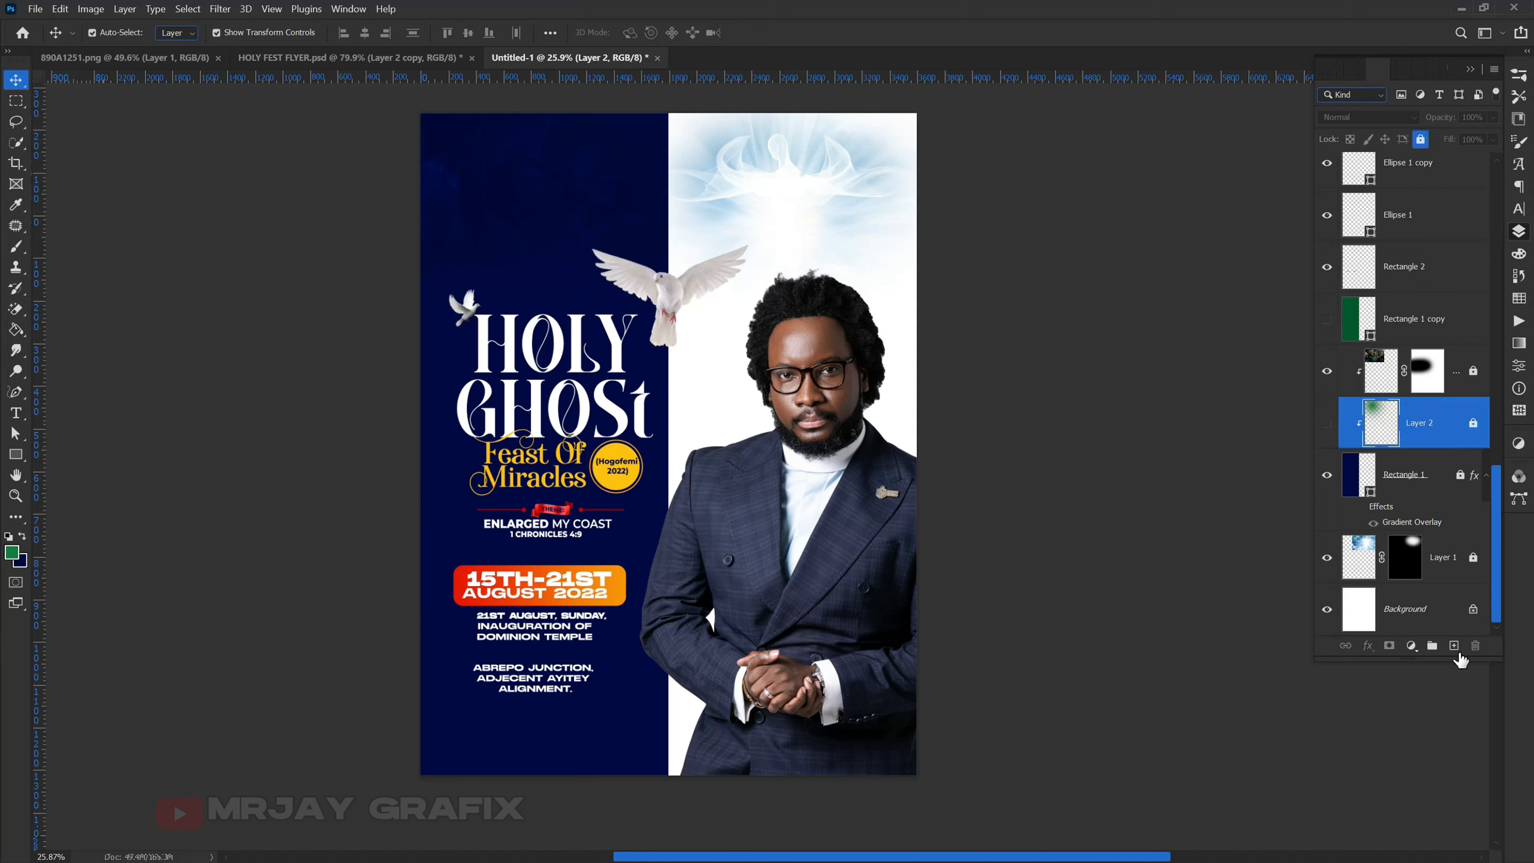
click(1421, 142)
click(1412, 472)
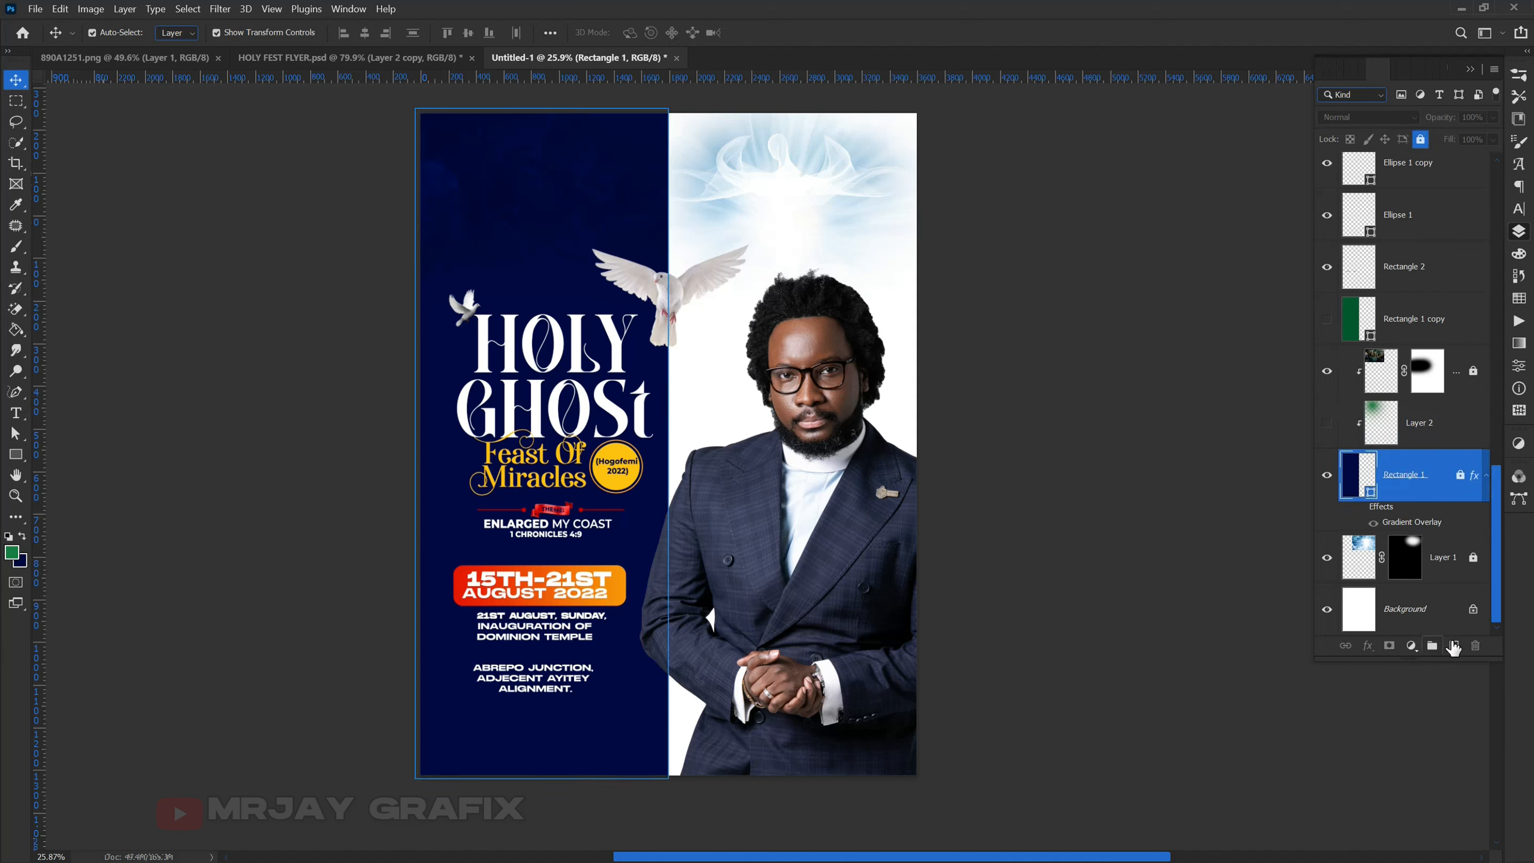
click(1454, 645)
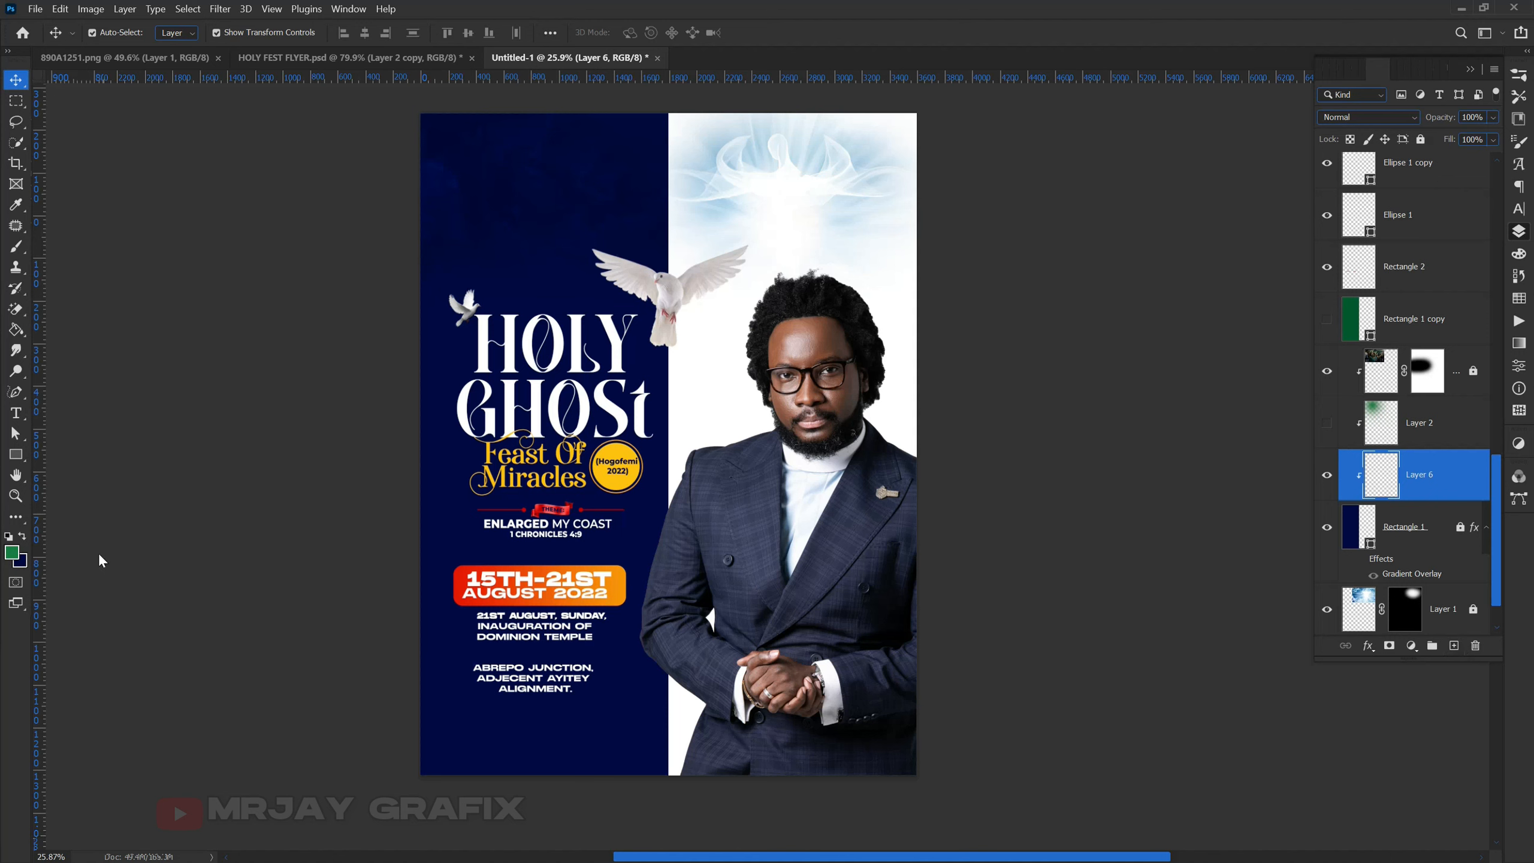
Set up a soft round brush at a size of 2200 px.
key(b)
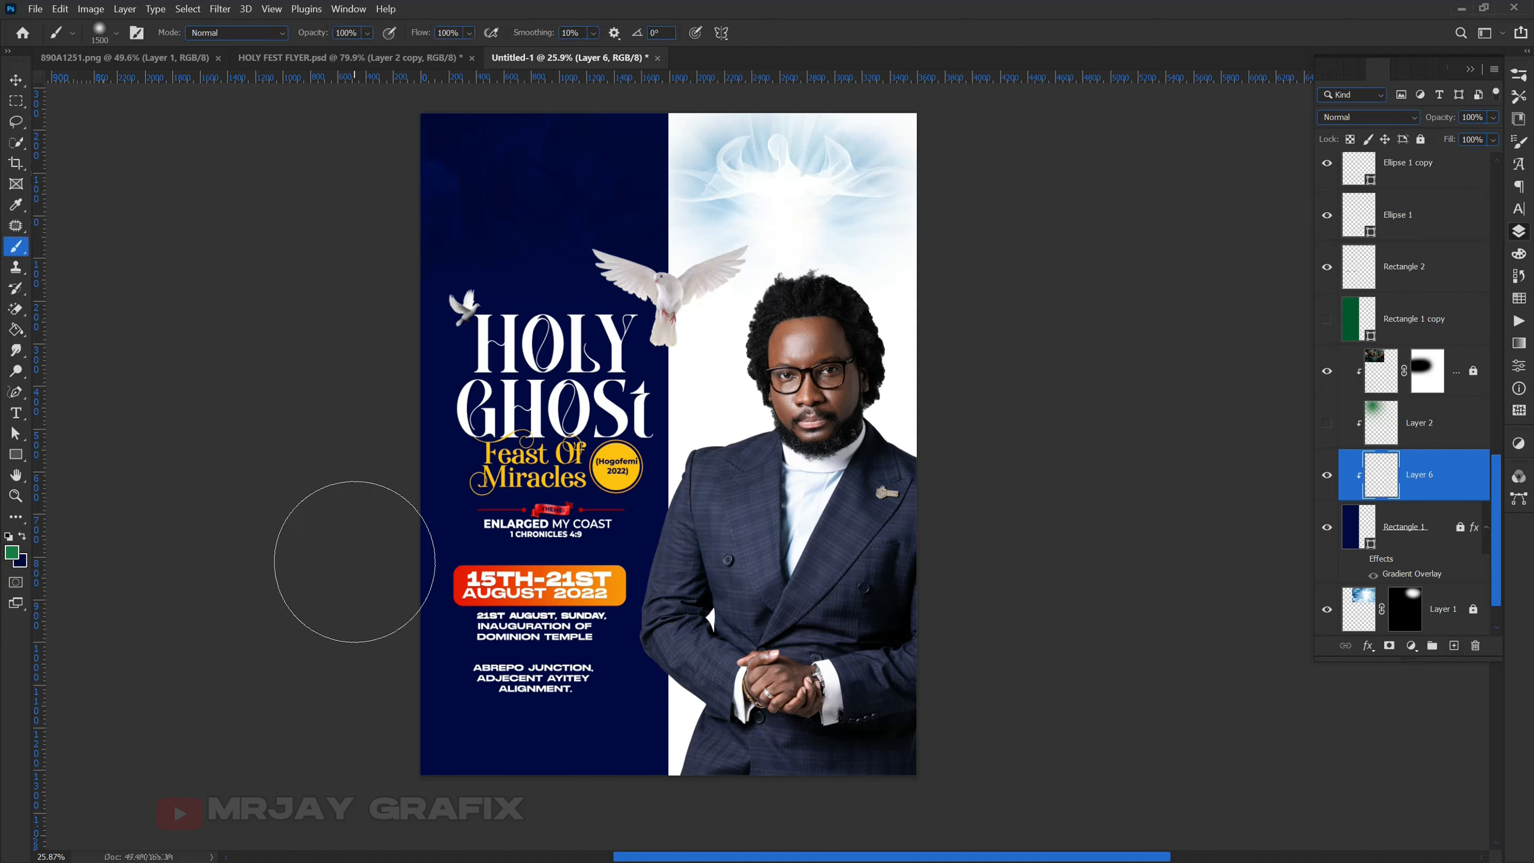
key(bracketright)
key(bracketright)
key(bracketright)
key(bracketright)
key(bracketright)
key(bracketright)
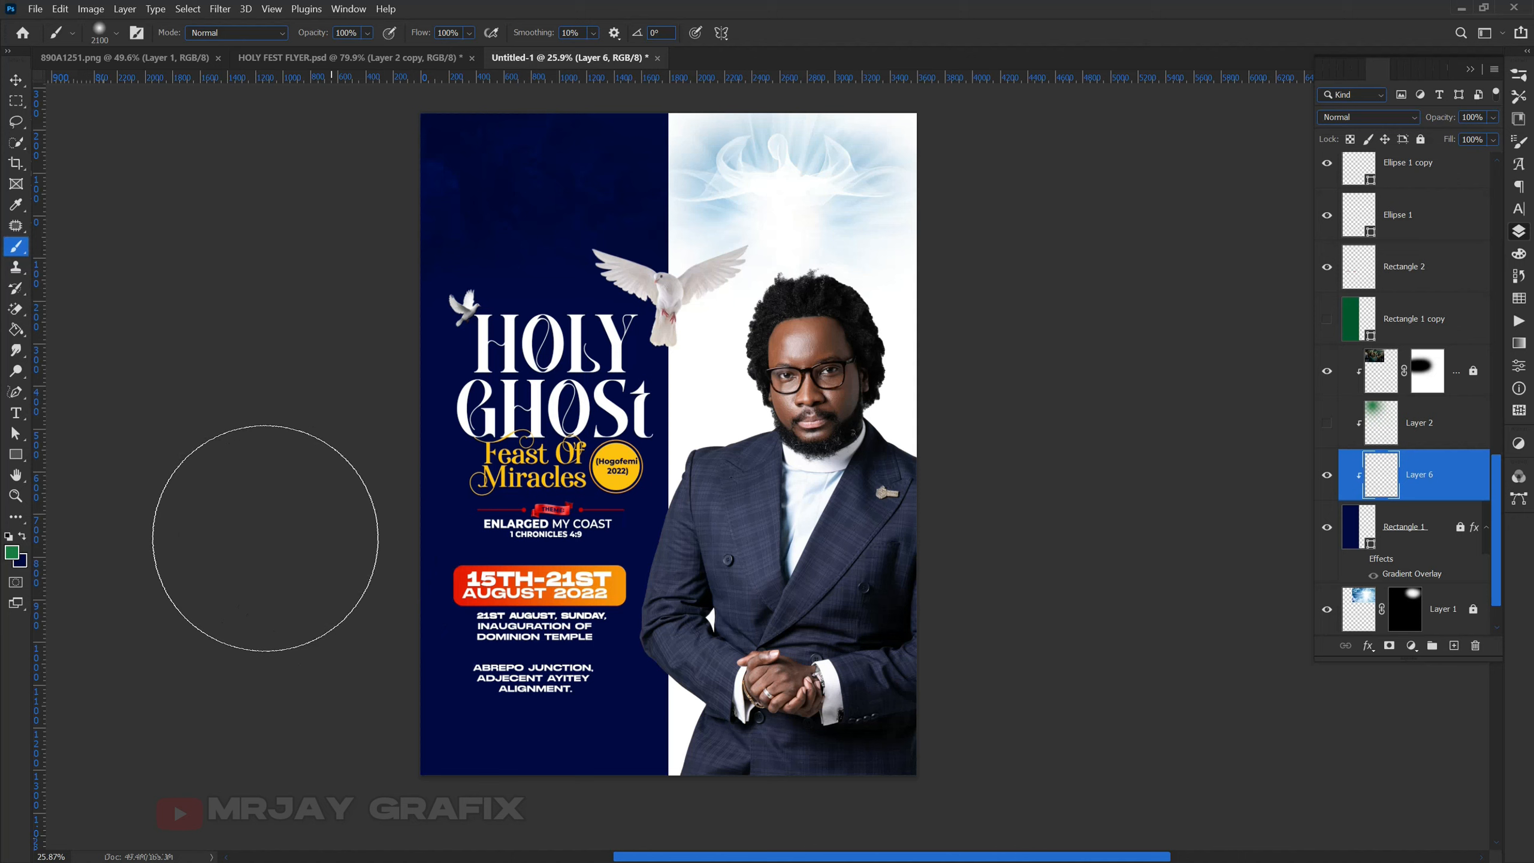
key(bracketright)
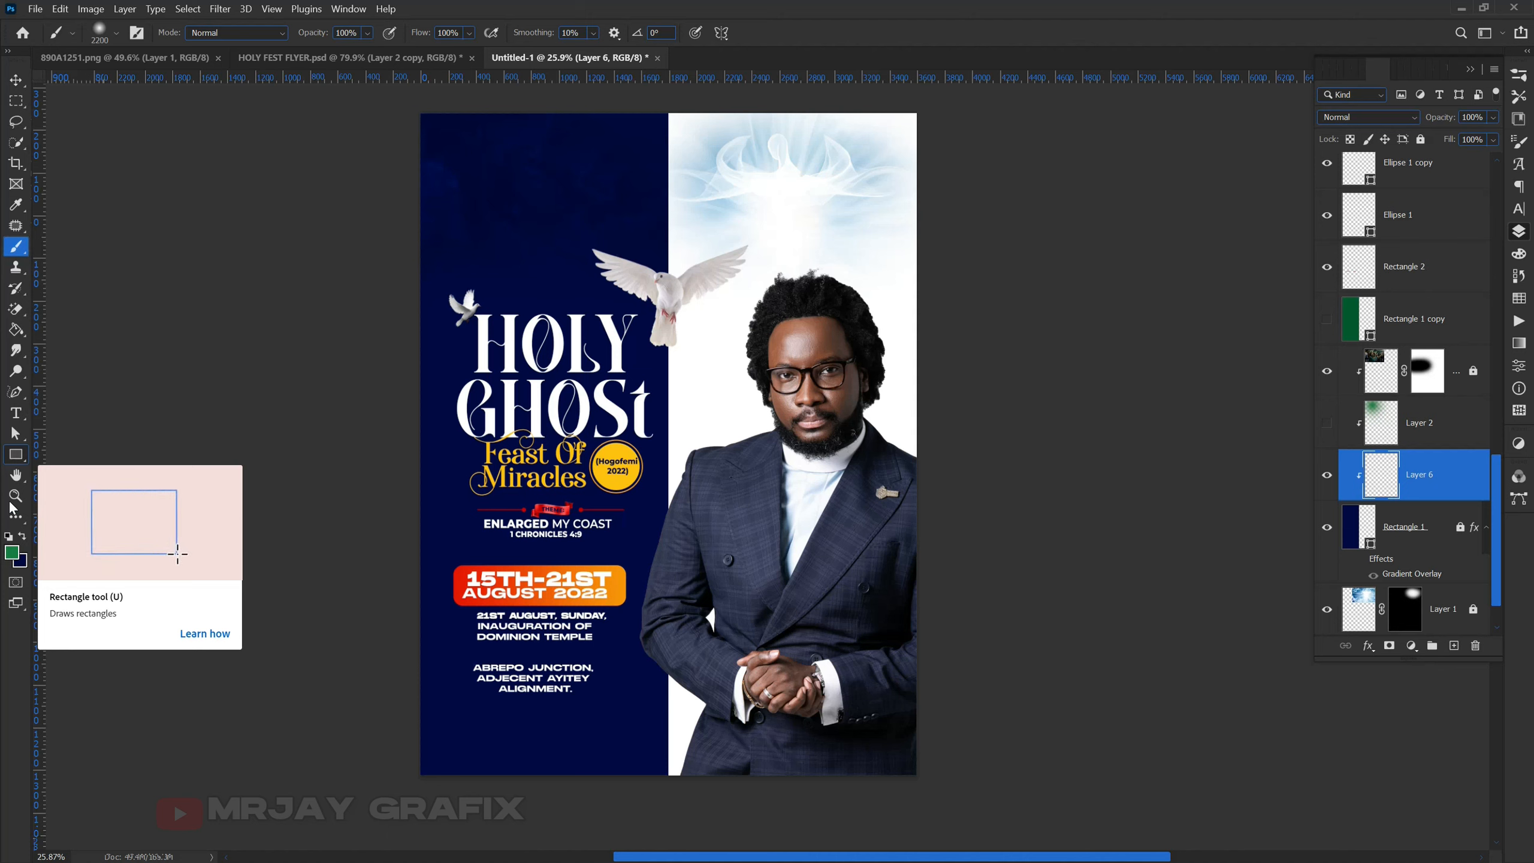
Set the foreground colour to a brighter blue, #03178c, based on the navy sampled from the panel.
click(10, 551)
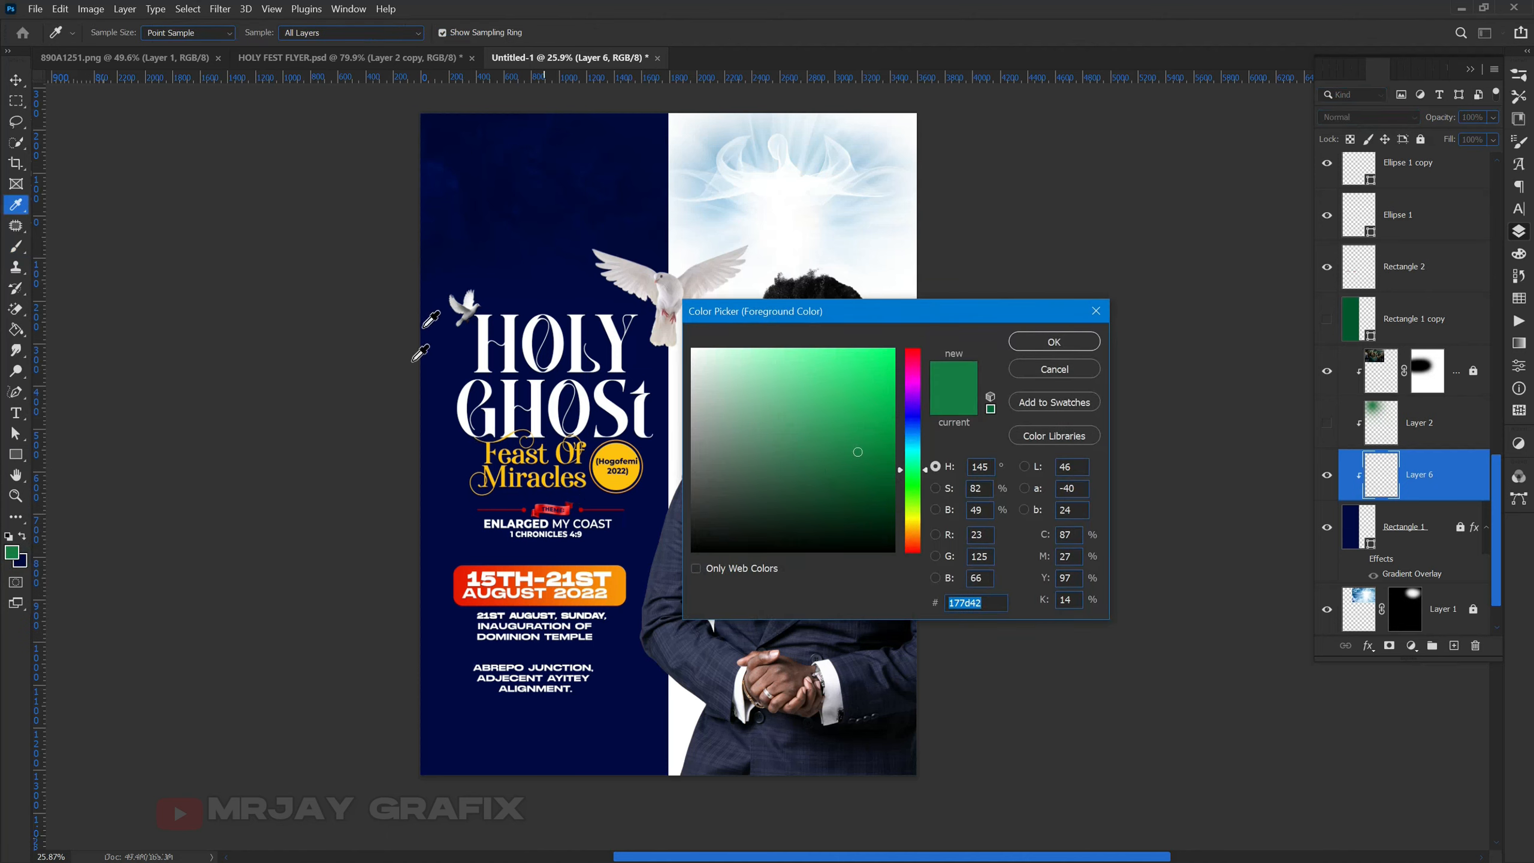
click(445, 459)
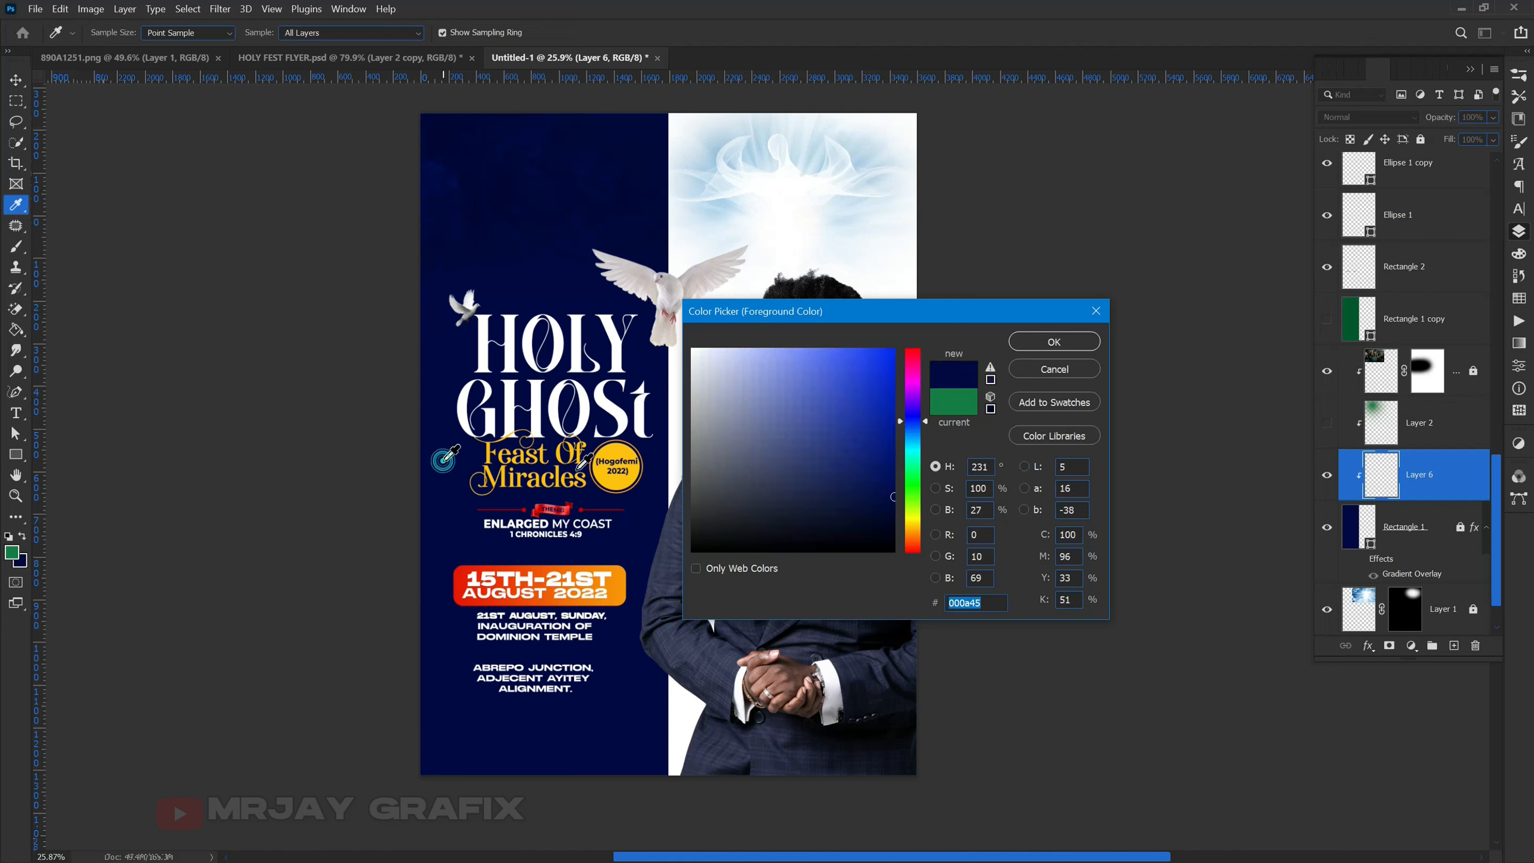
click(891, 439)
click(1053, 341)
key(b)
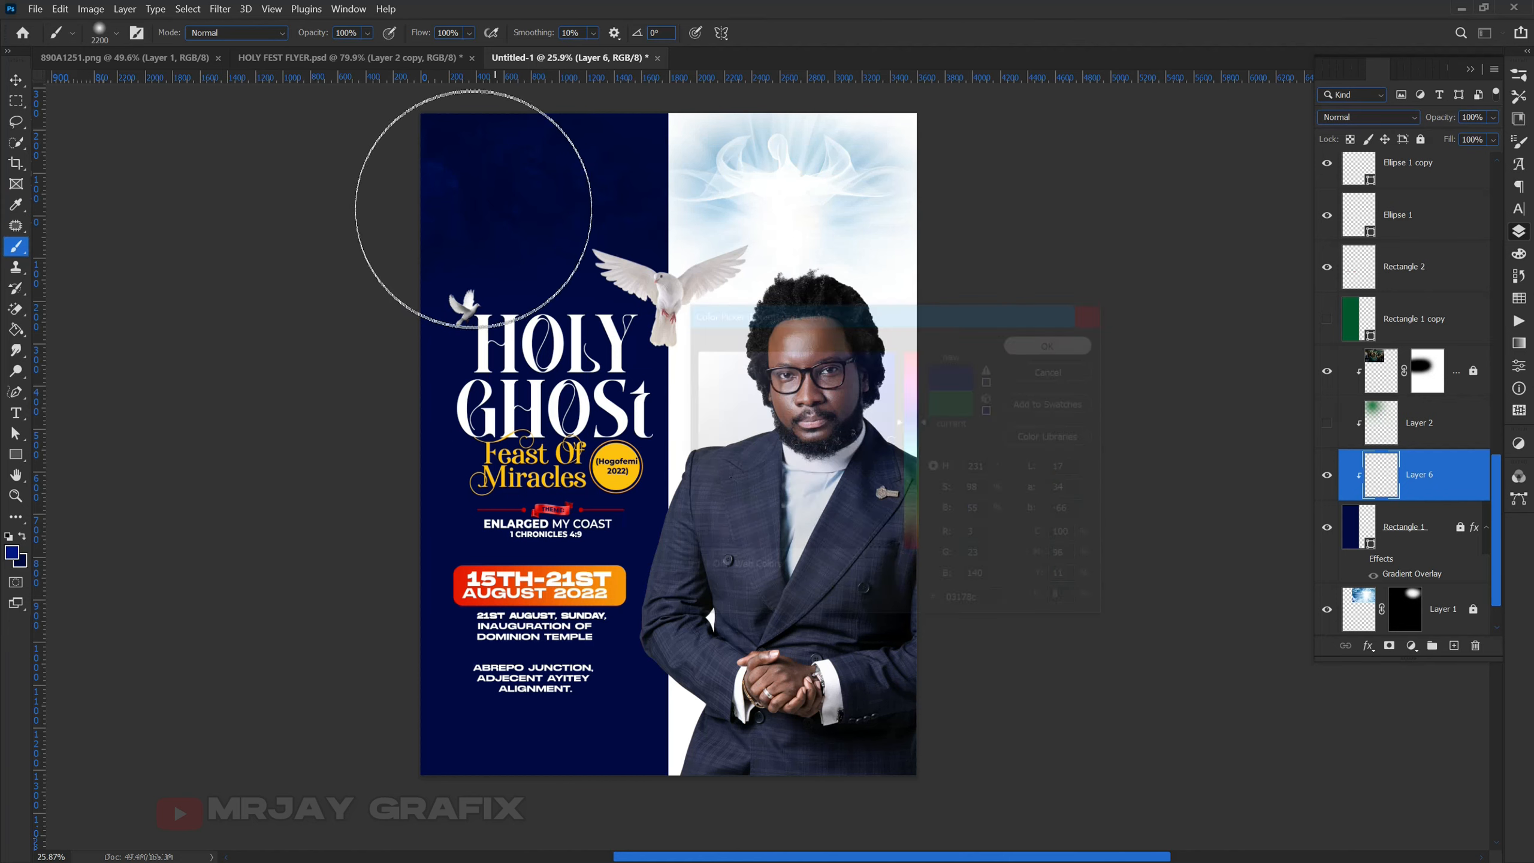
Paint a soft blue glow on Layer 6 over the upper part of the navy panel, above and behind HOLY.
click(551, 191)
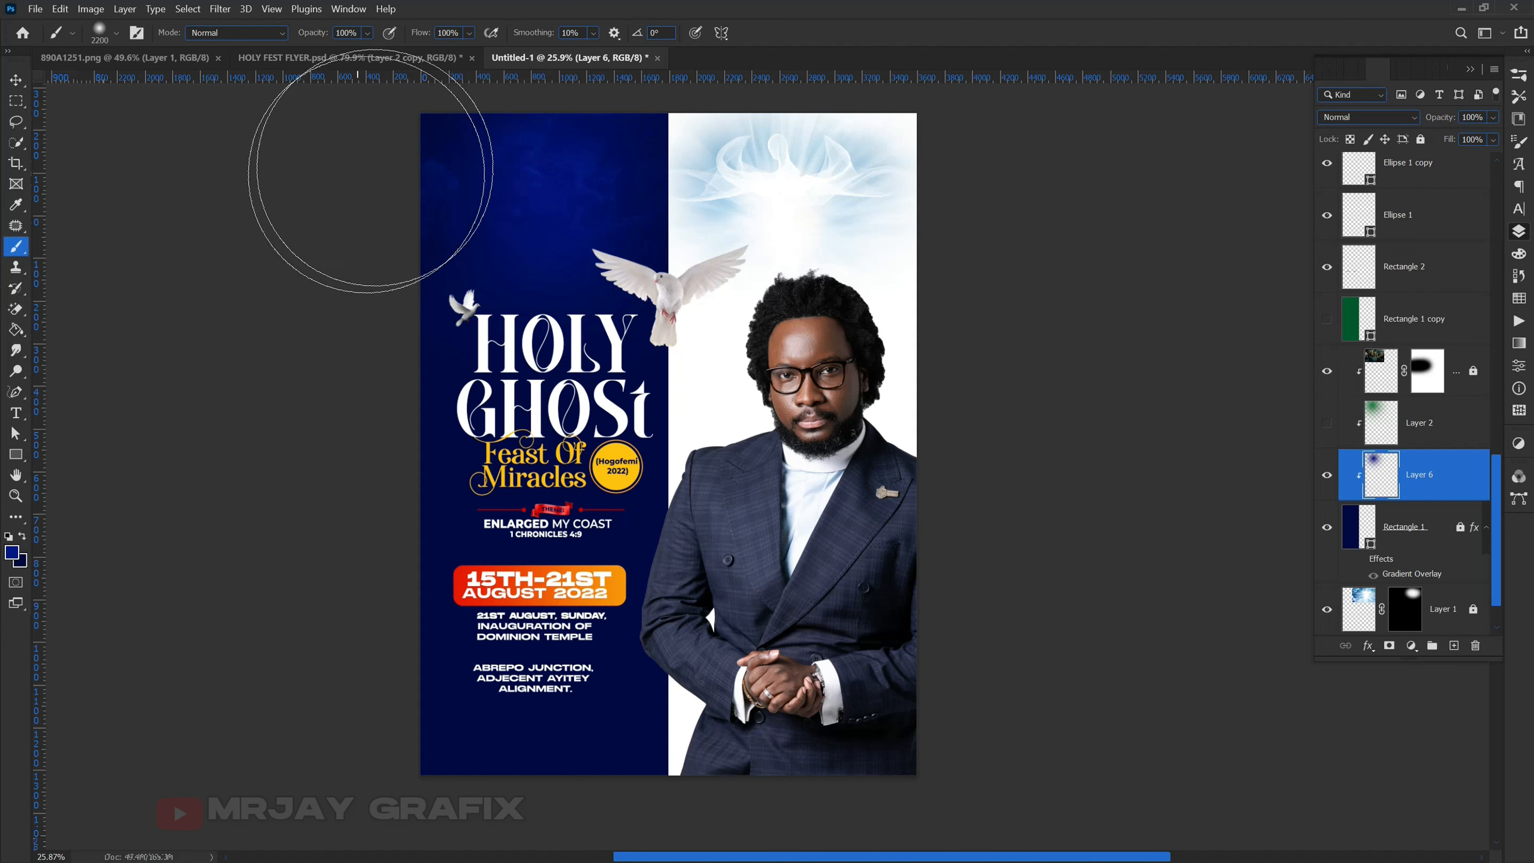
click(613, 167)
click(521, 315)
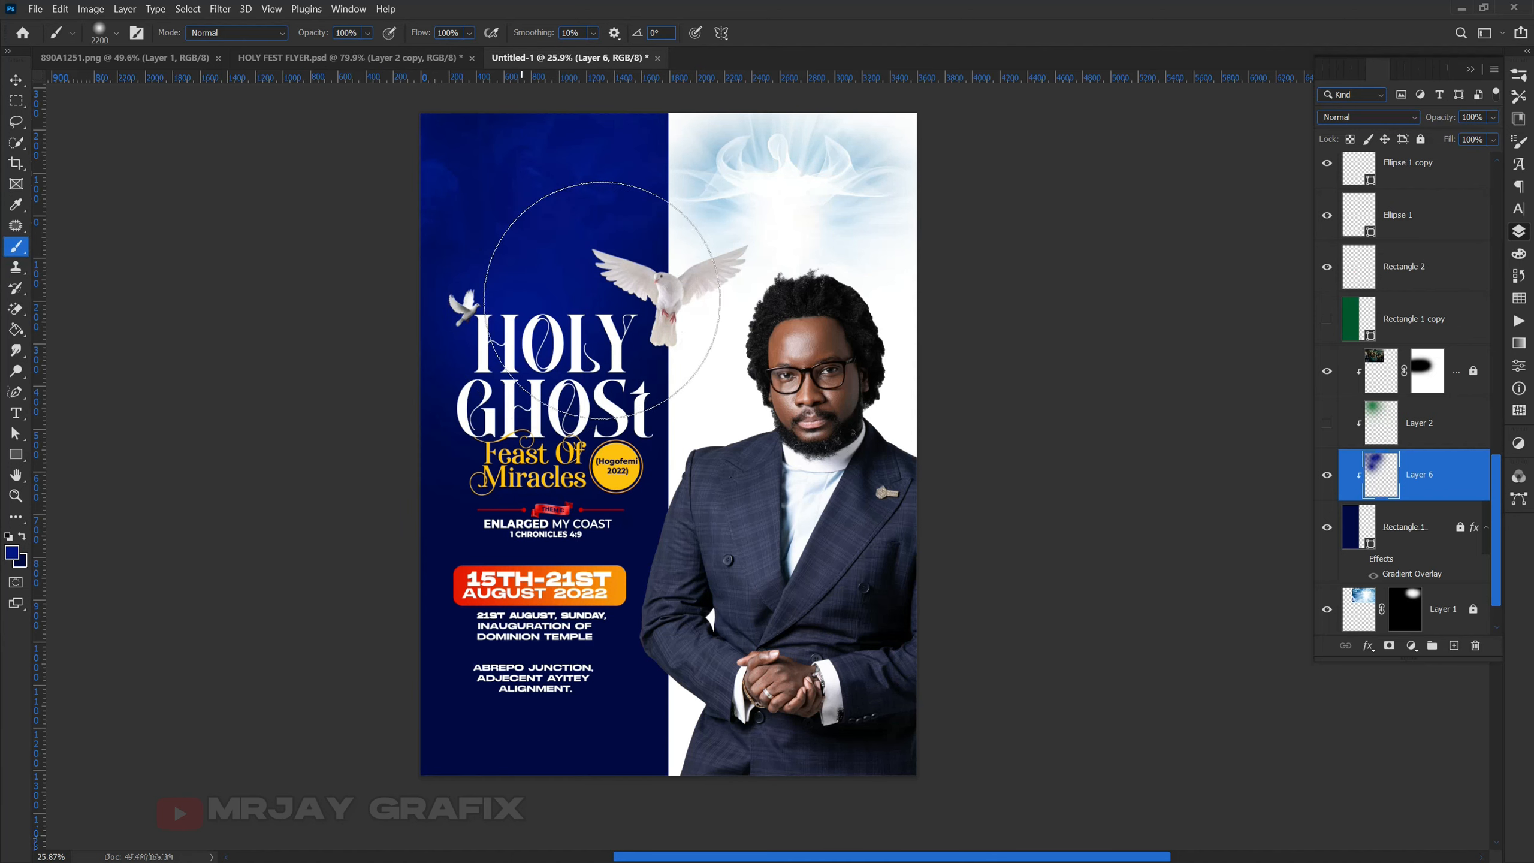
click(14, 80)
click(267, 503)
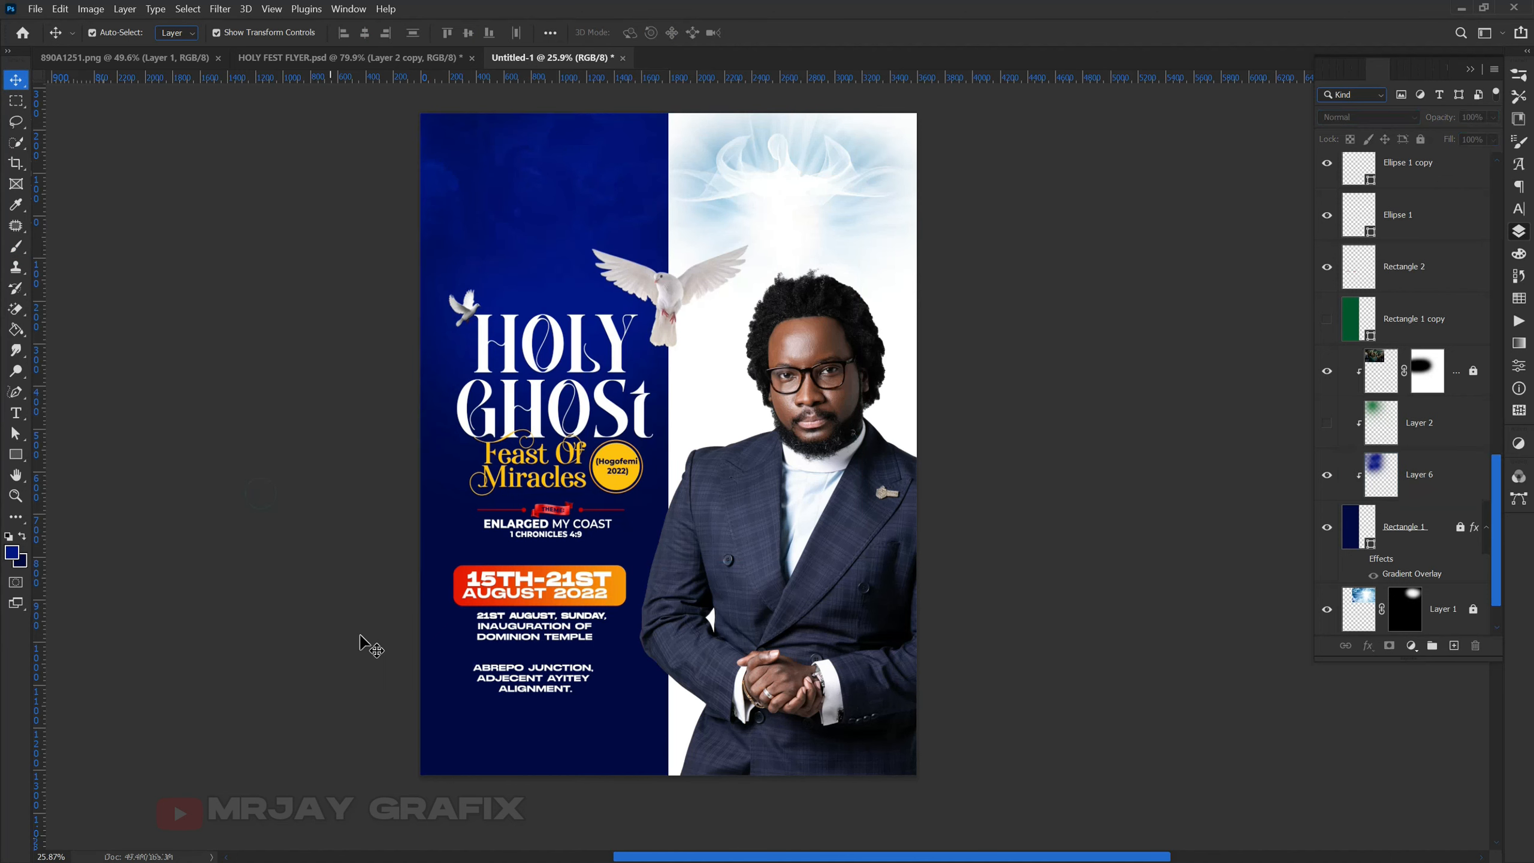
Enlarge the Abrepo Junction venue text to nearly the width of the date badge and move it slightly lower in the blue panel.
scroll(359, 637, down, 1)
scroll(386, 459, up, 2)
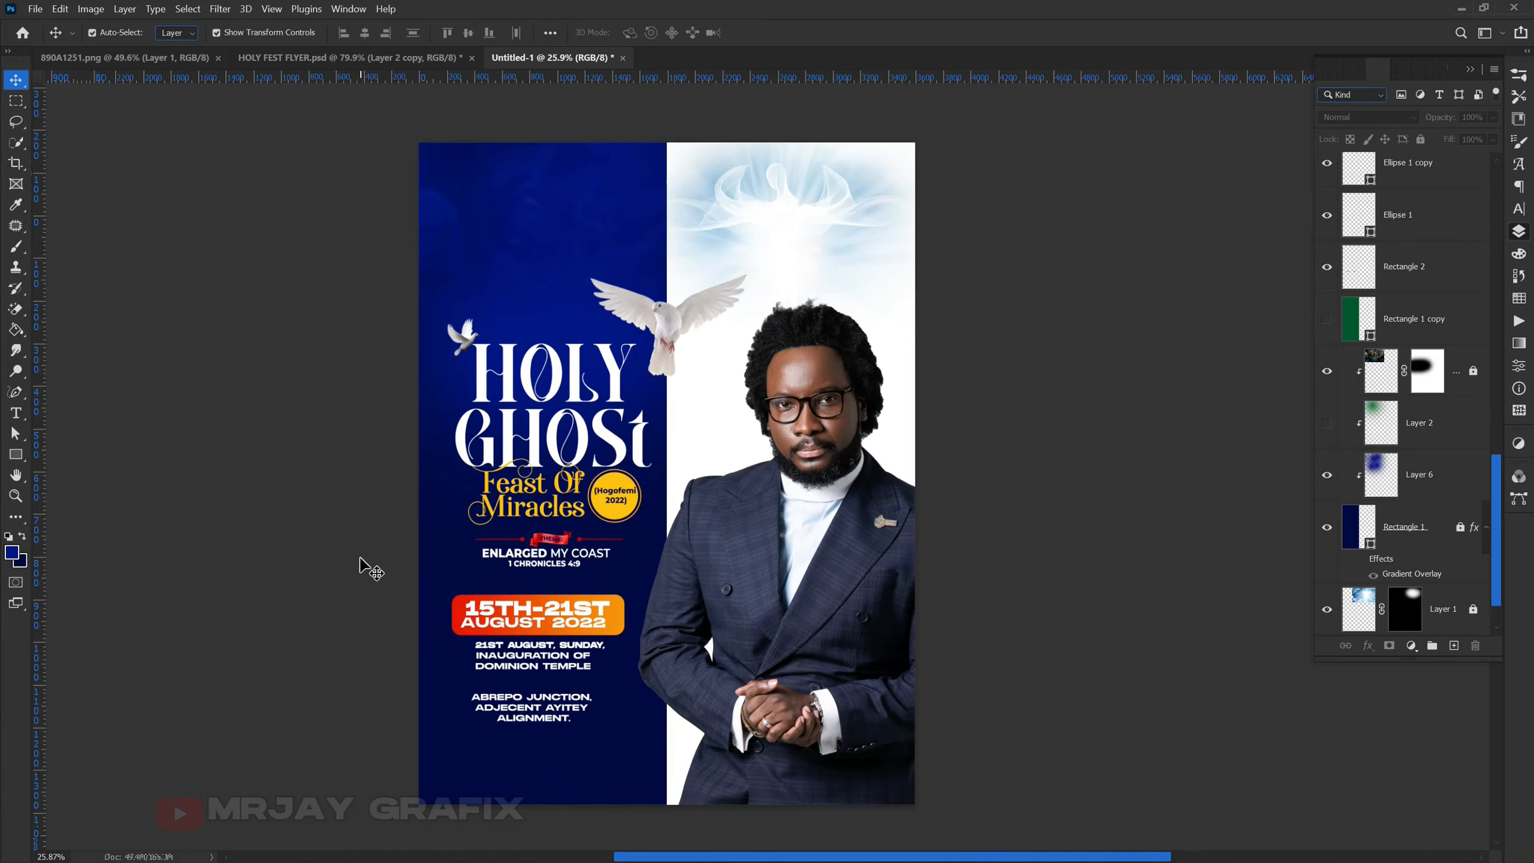
scroll(513, 752, up, 3)
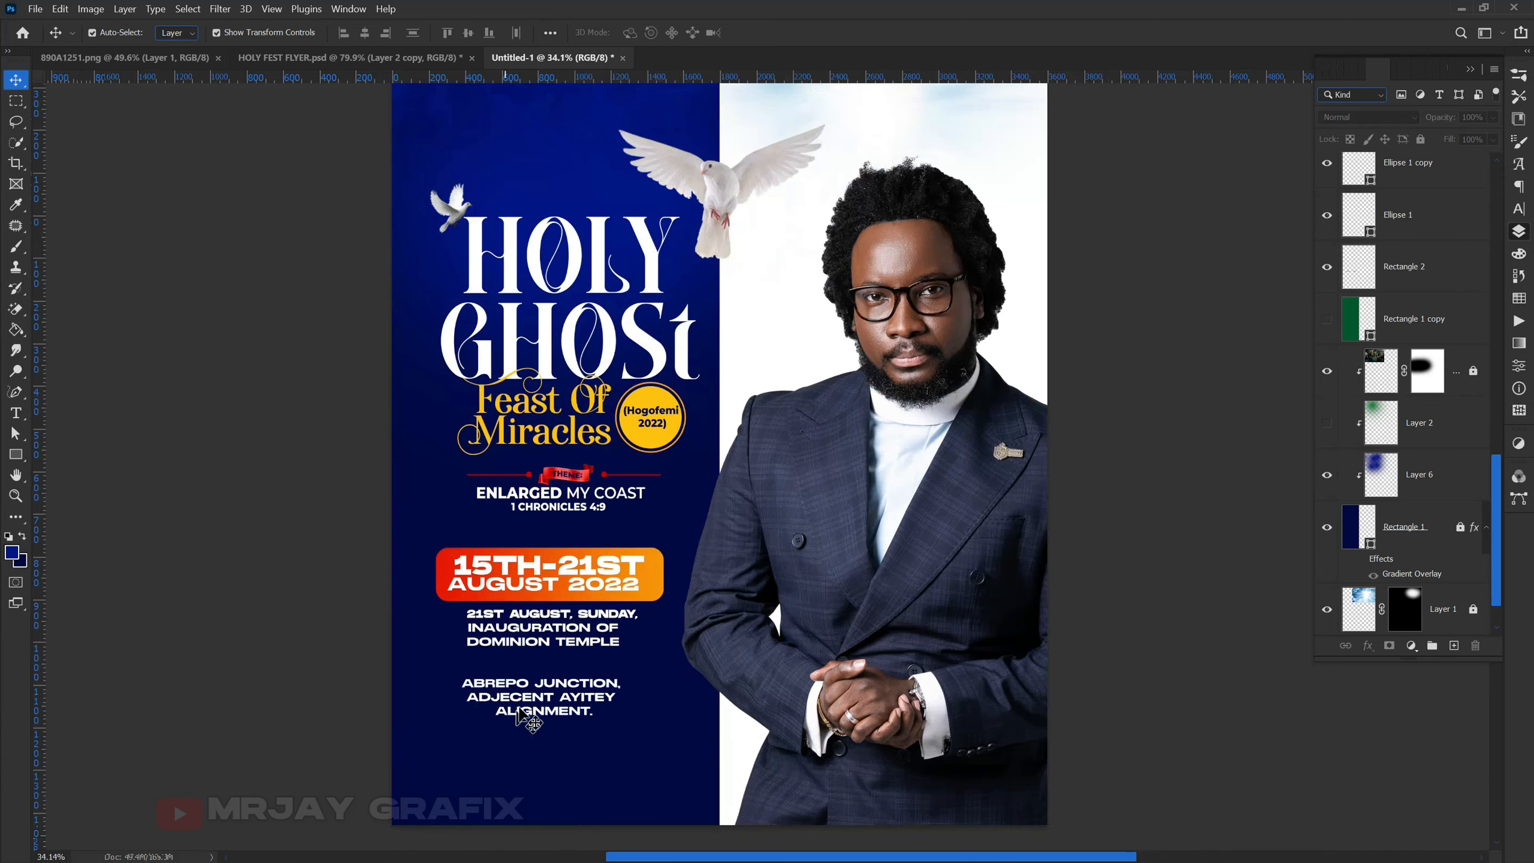
click(537, 712)
click(622, 716)
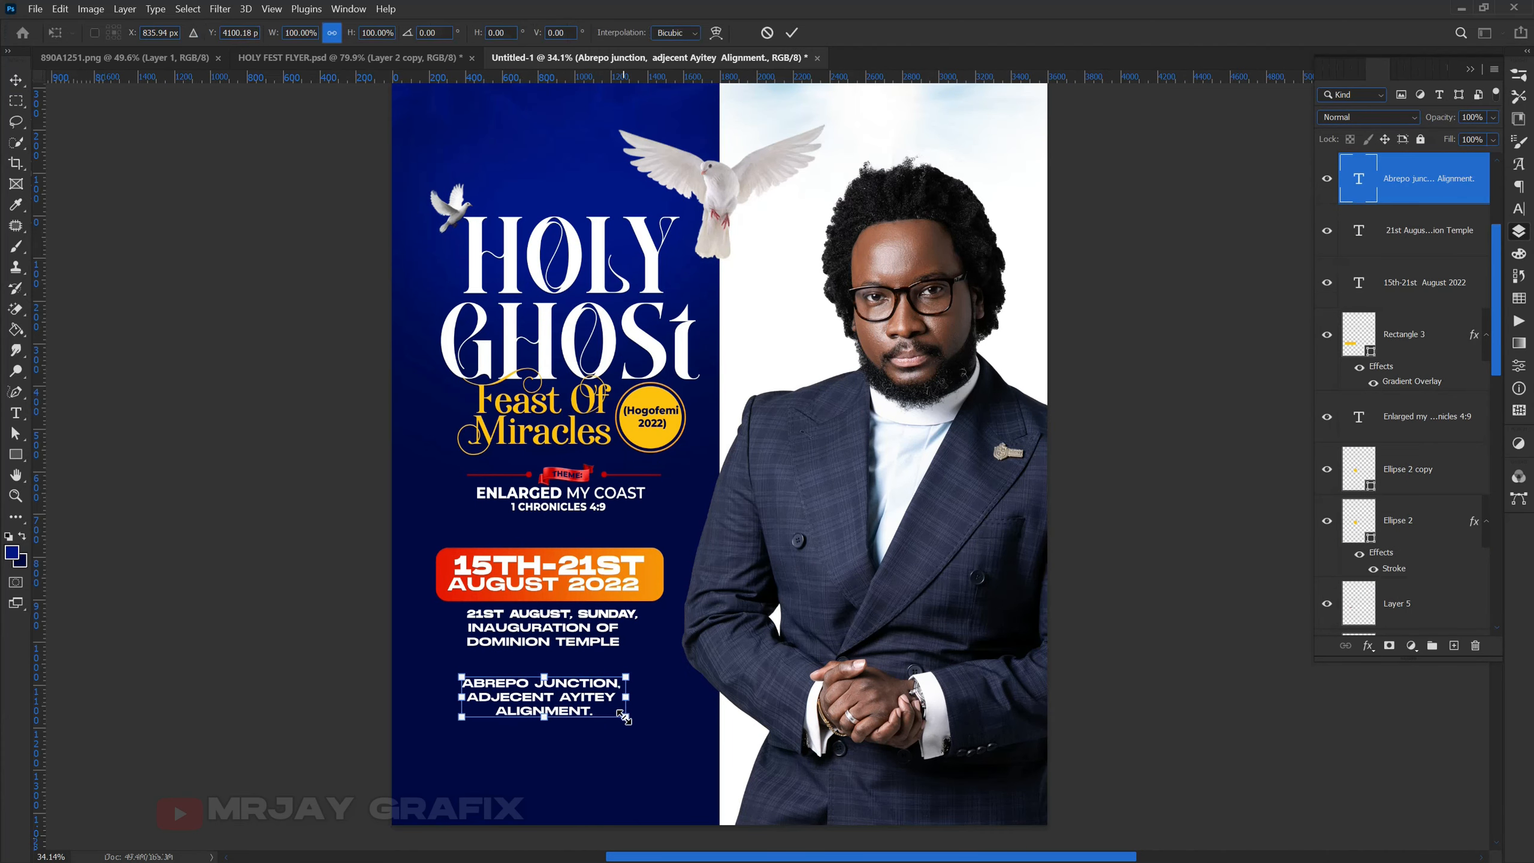
drag(647, 733, 681, 741)
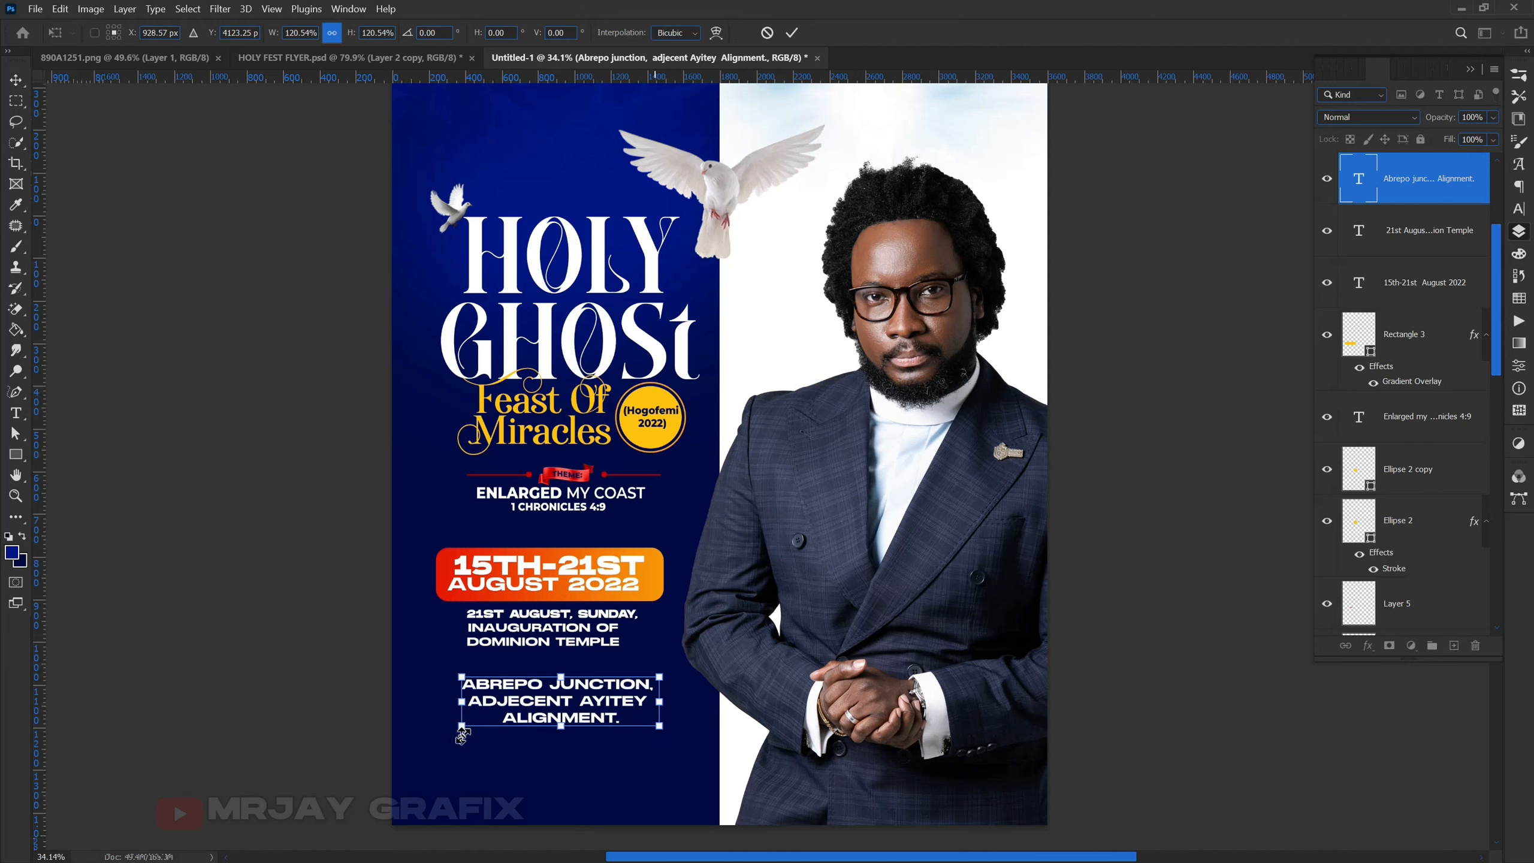
drag(453, 736, 400, 729)
key(Return)
drag(511, 702, 511, 719)
Scale the 21st August inauguration text to about 114% and nudge the venue text slightly lower beneath it.
click(589, 645)
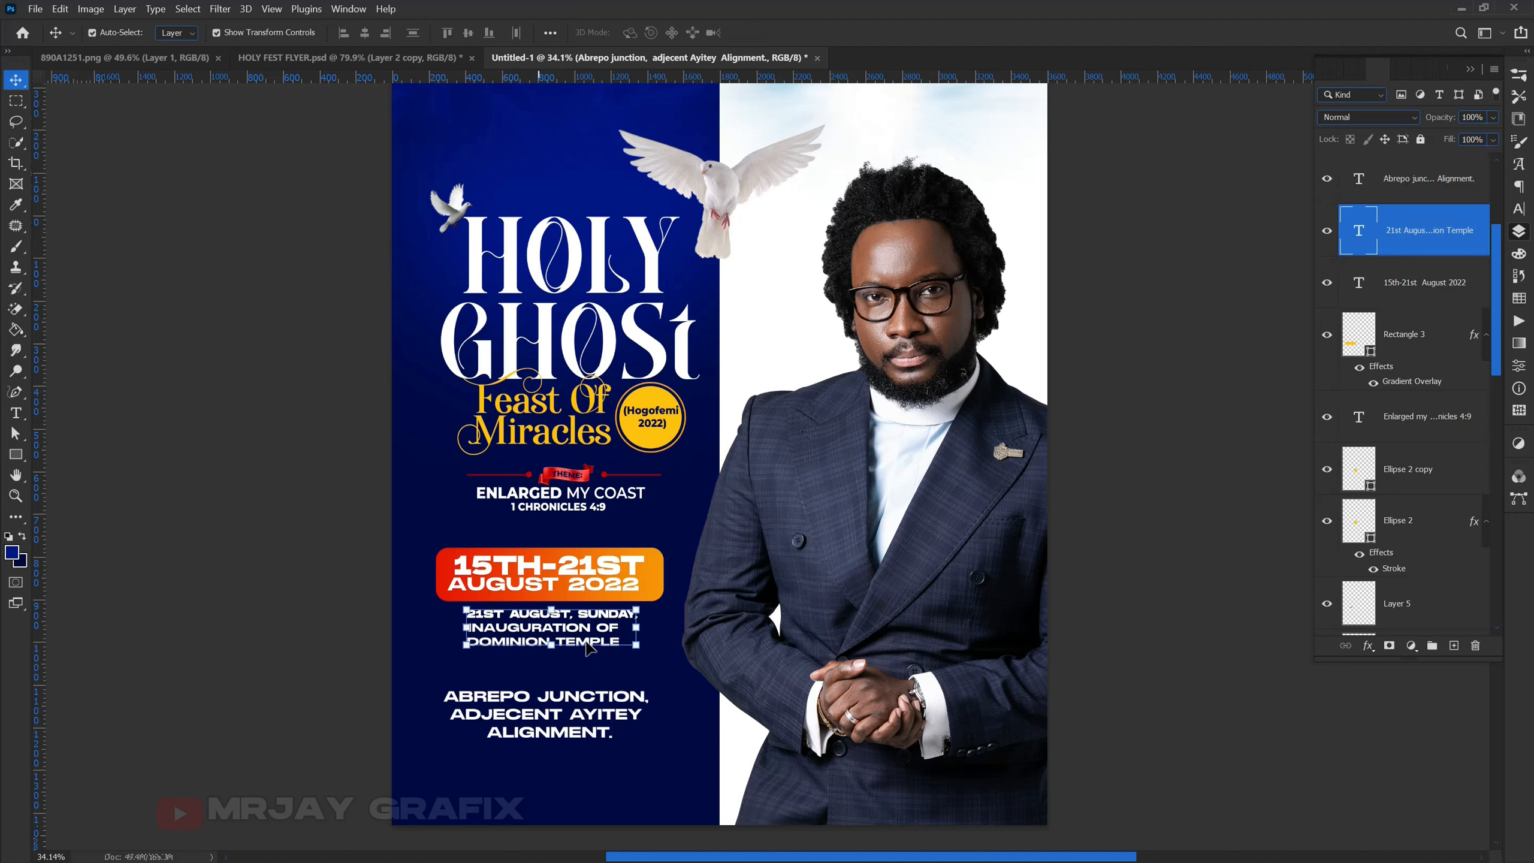
drag(635, 649, 659, 654)
drag(452, 661, 443, 664)
key(Return)
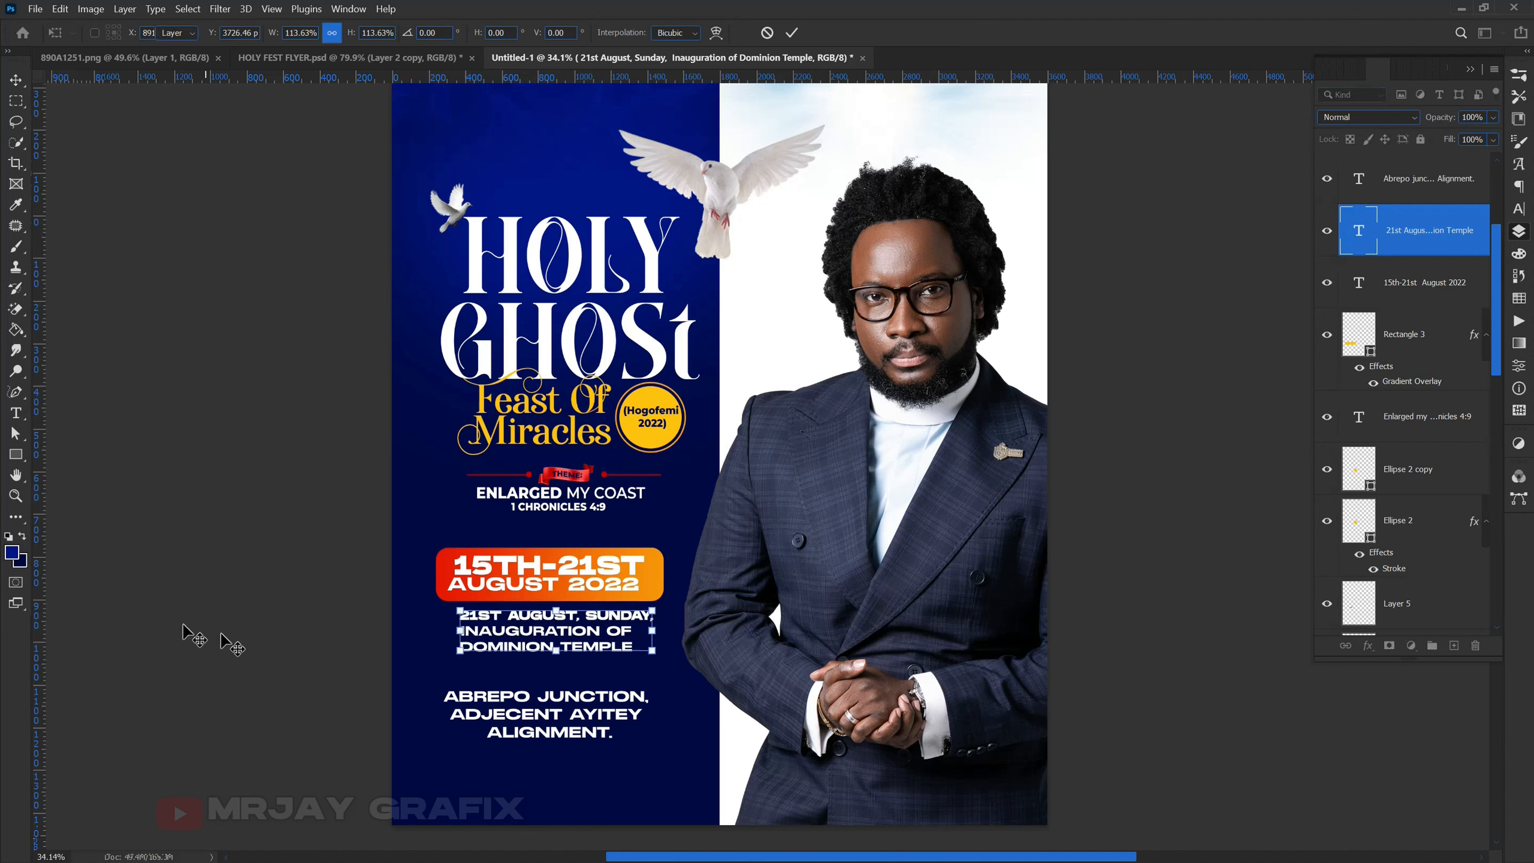
drag(486, 712, 483, 711)
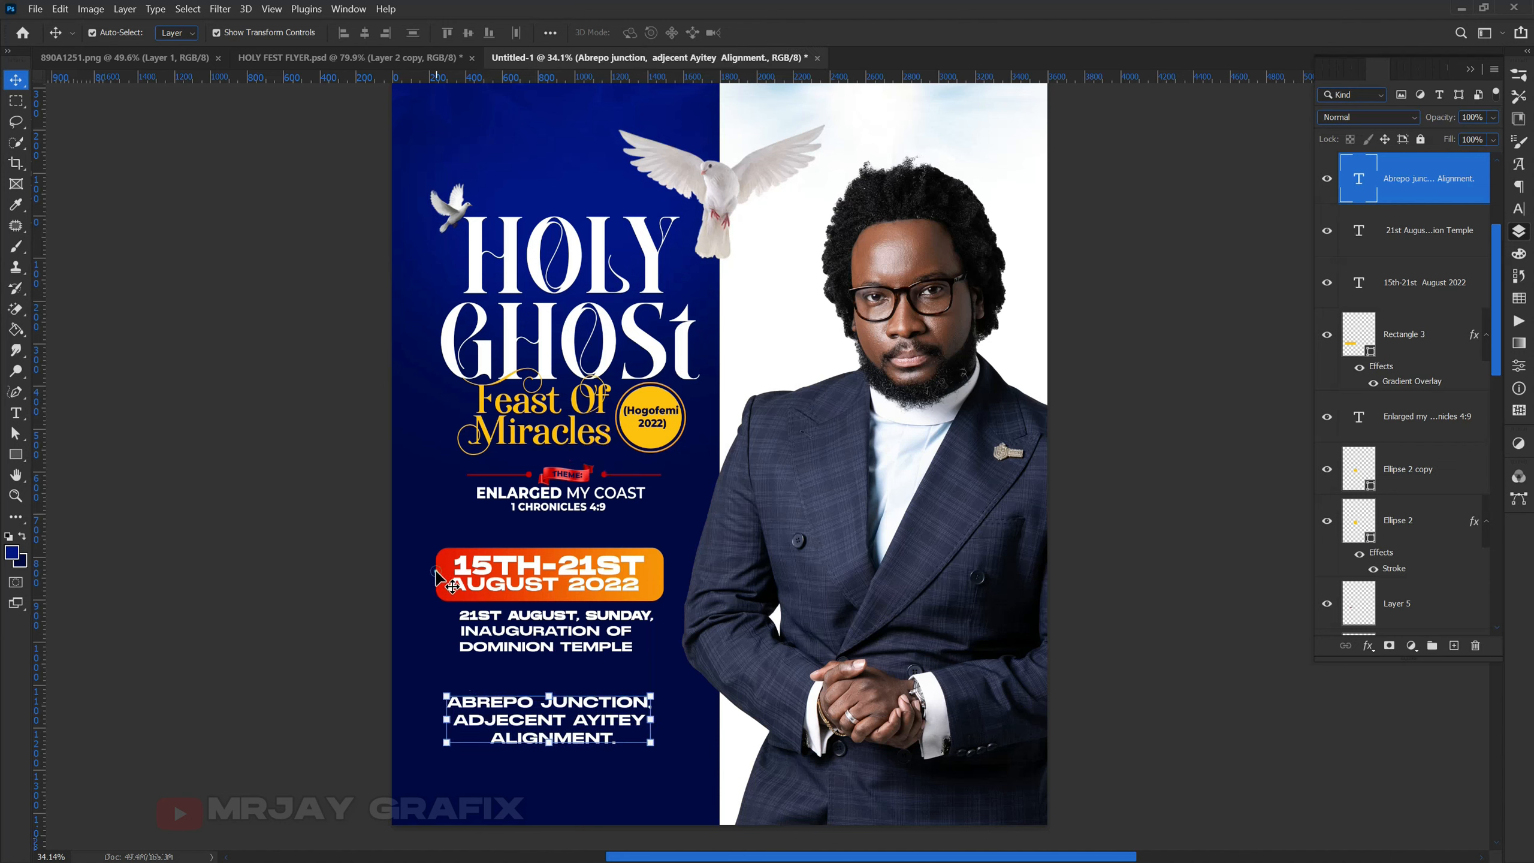
Compare the 15TH-21ST AUGUST 2022 date with and without its gradient rectangle, Rectangle 3.
click(444, 583)
click(1326, 336)
click(1326, 336)
click(1325, 336)
click(1326, 336)
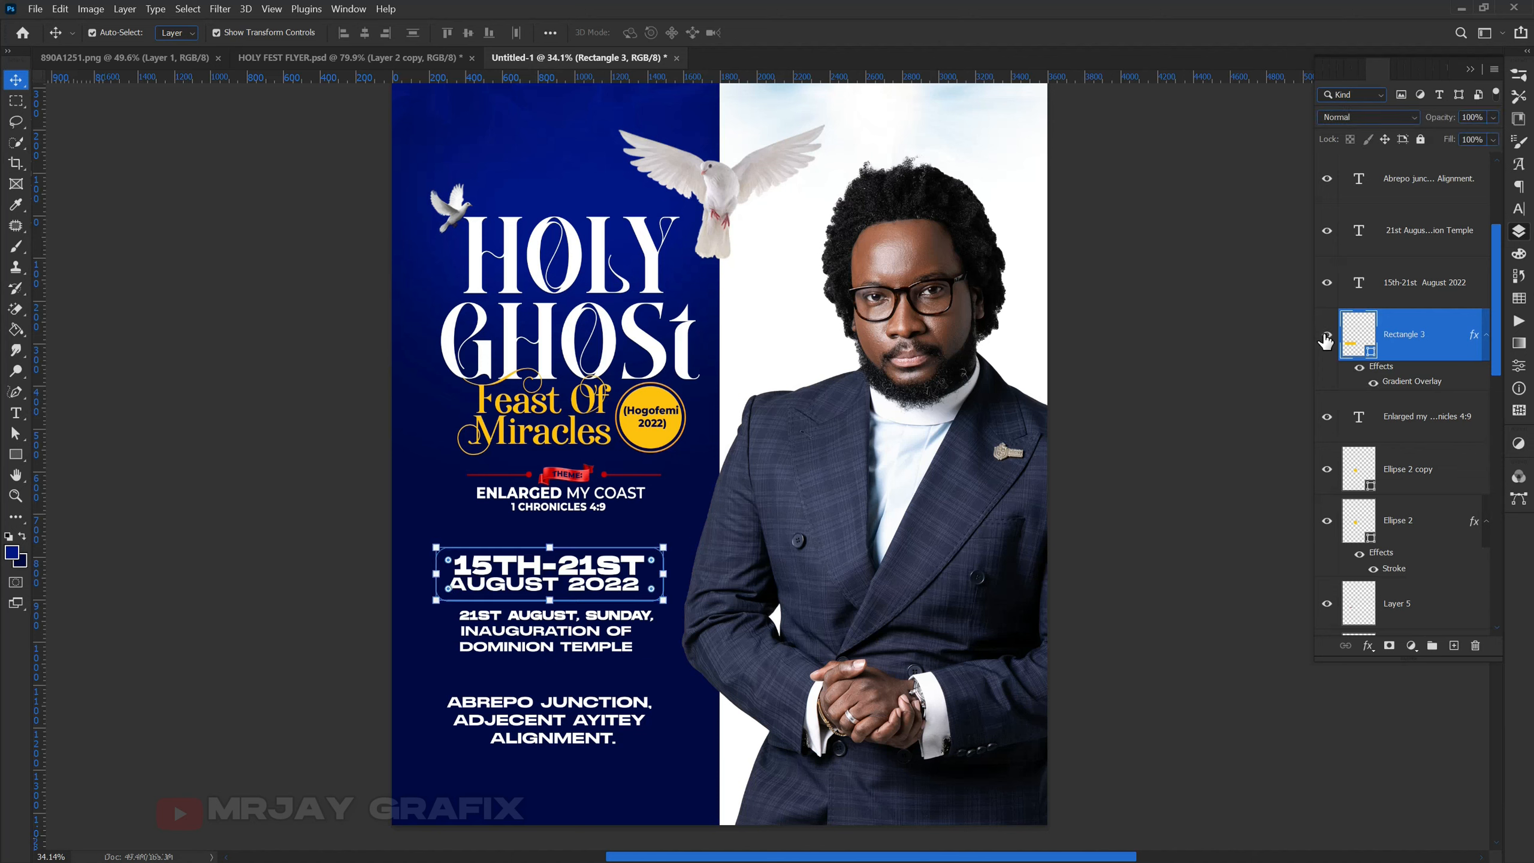
Copy Rectangle 3's gradient overlay onto the 15TH-21ST AUGUST 2022 text and hide the rectangle.
right_click(1401, 384)
click(1425, 585)
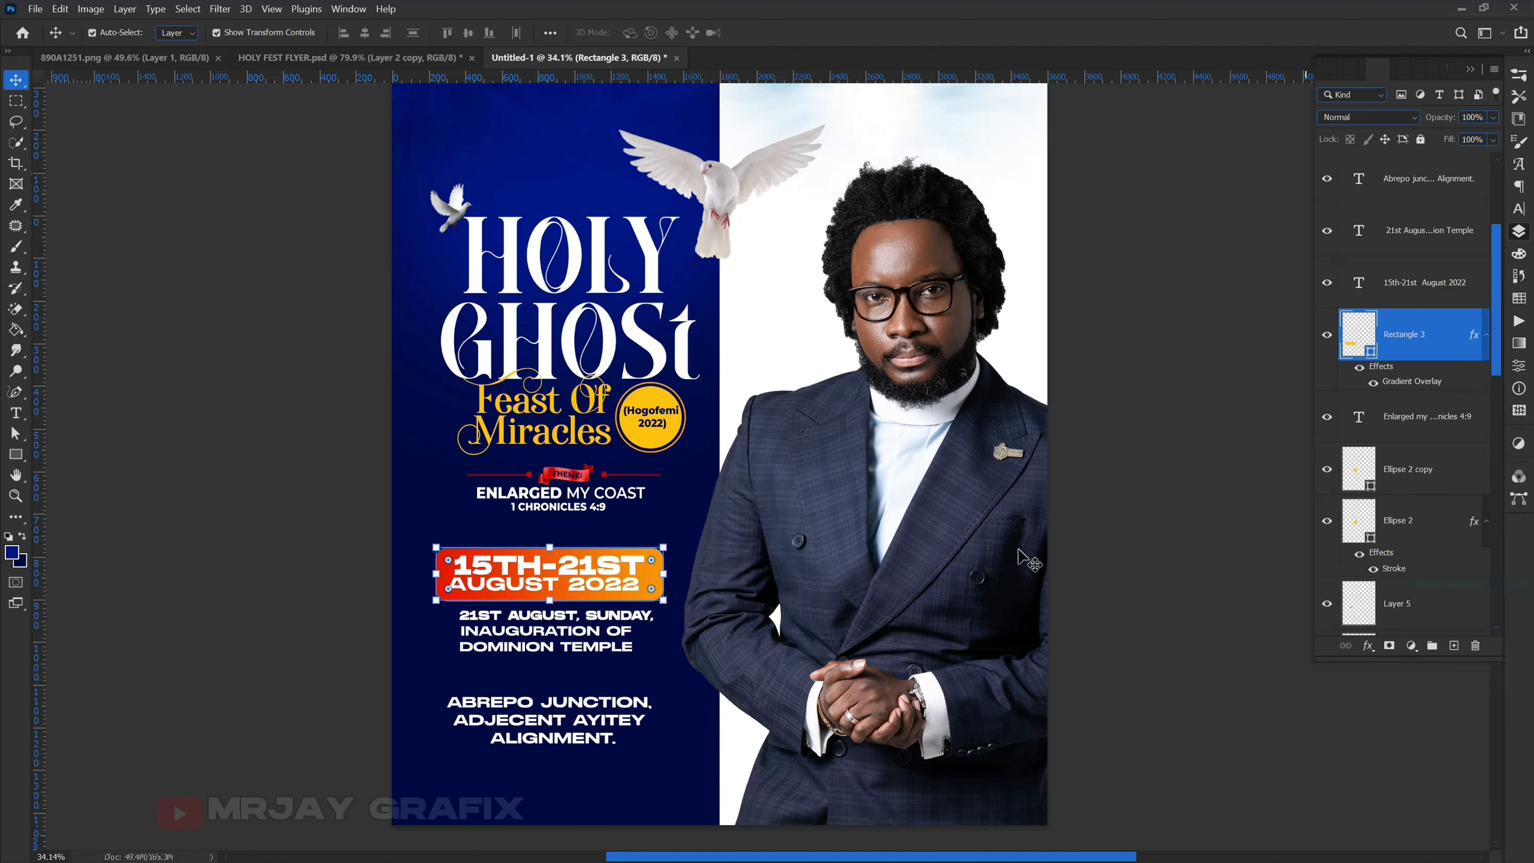
click(398, 533)
click(511, 589)
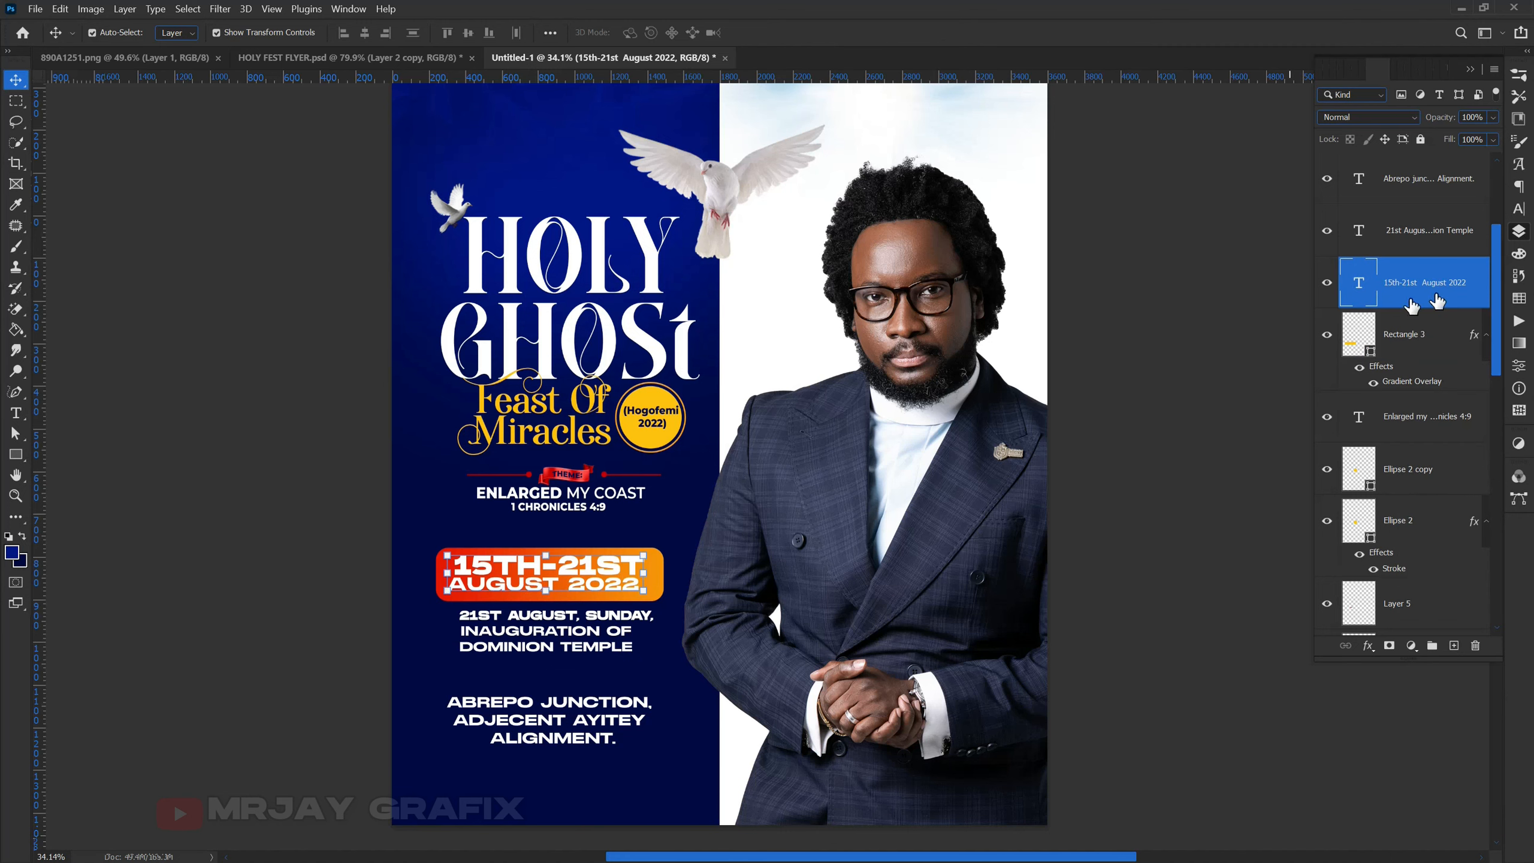
right_click(1473, 284)
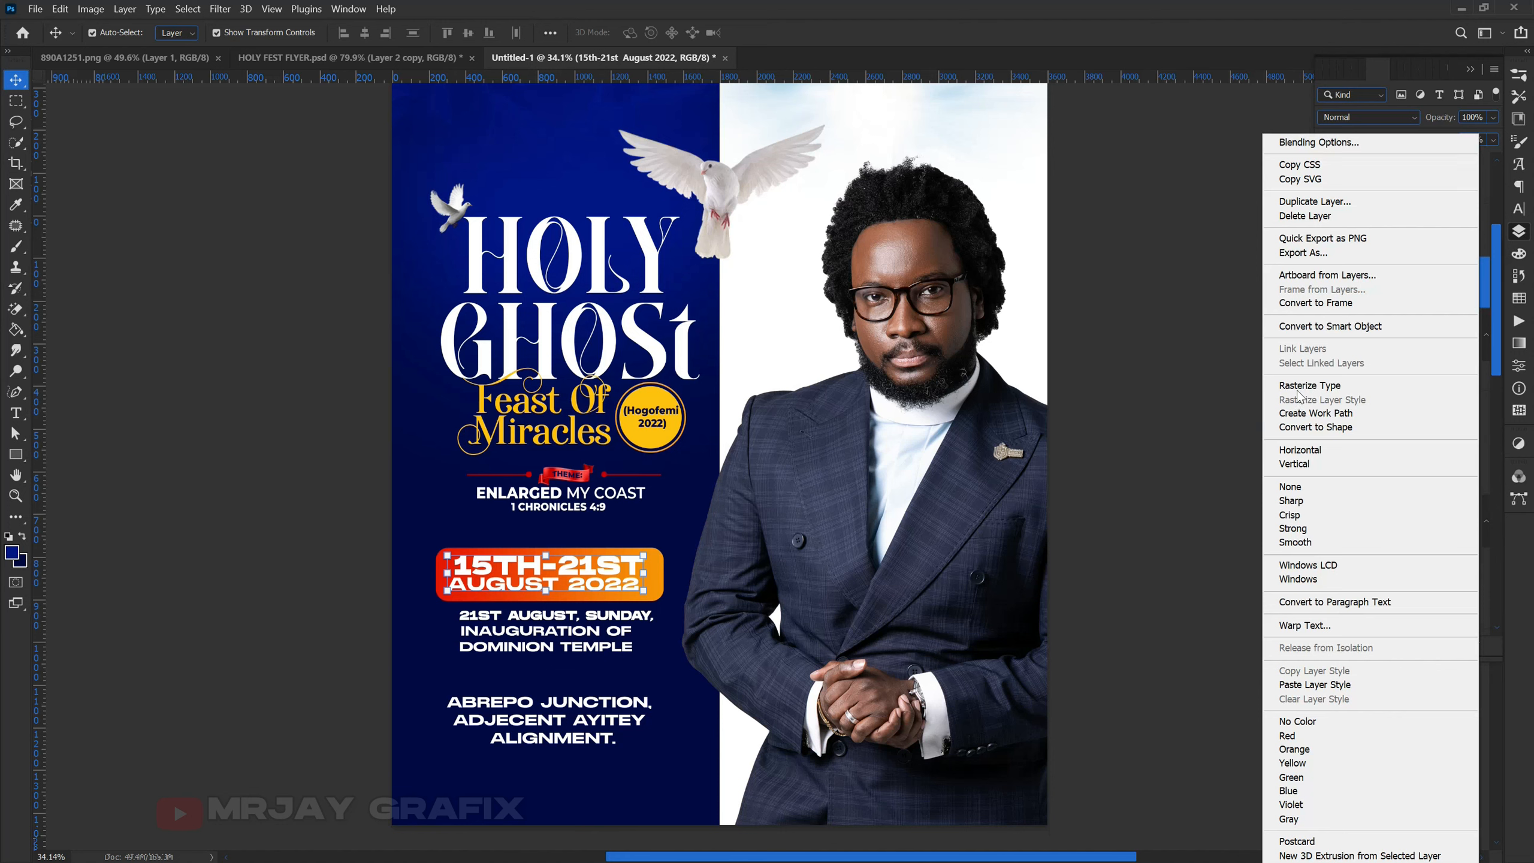
click(1295, 685)
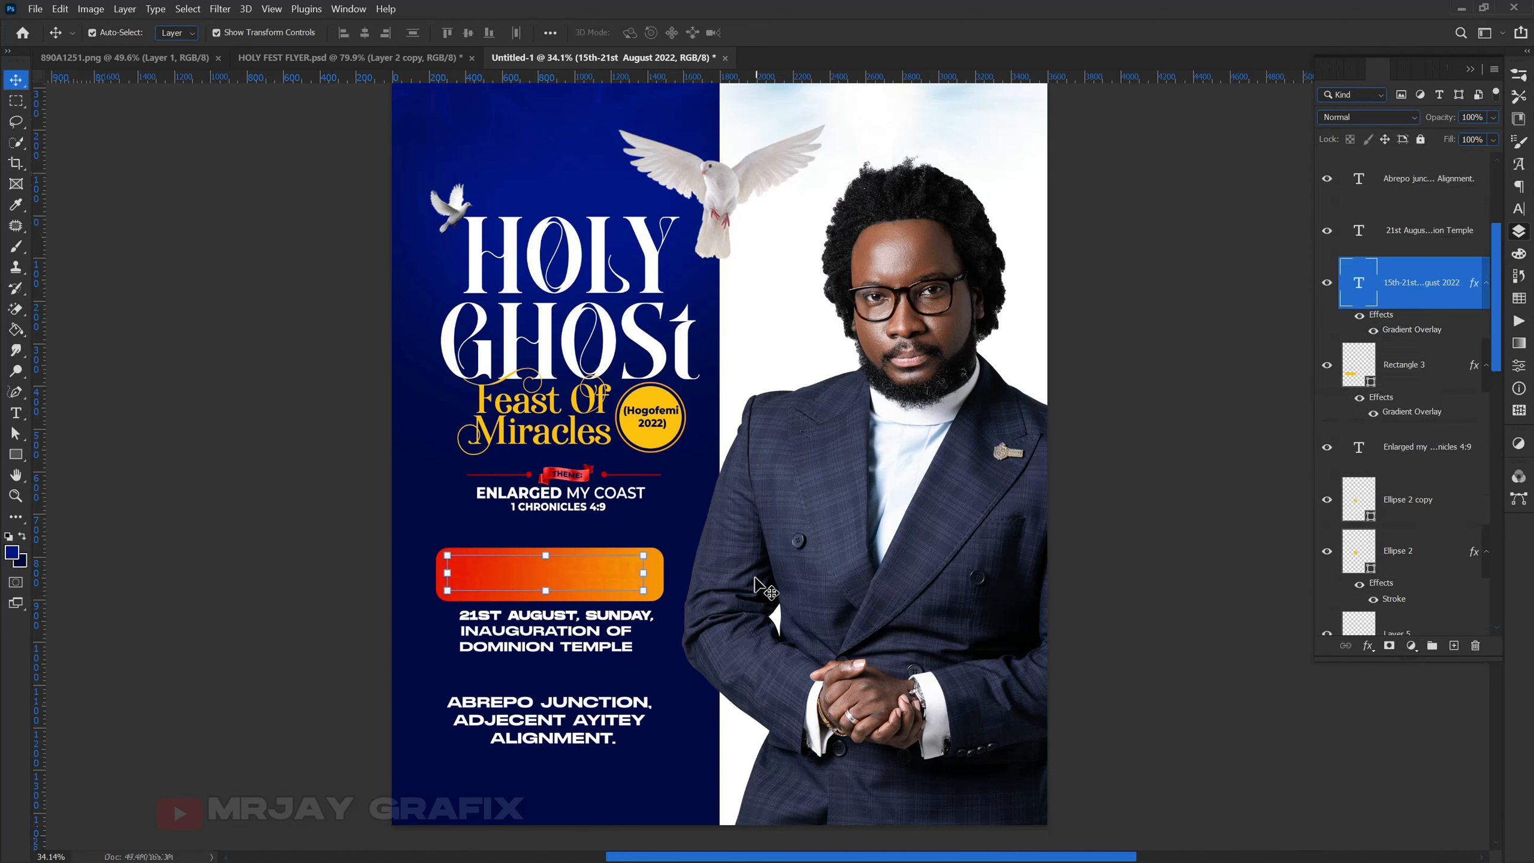
click(1325, 366)
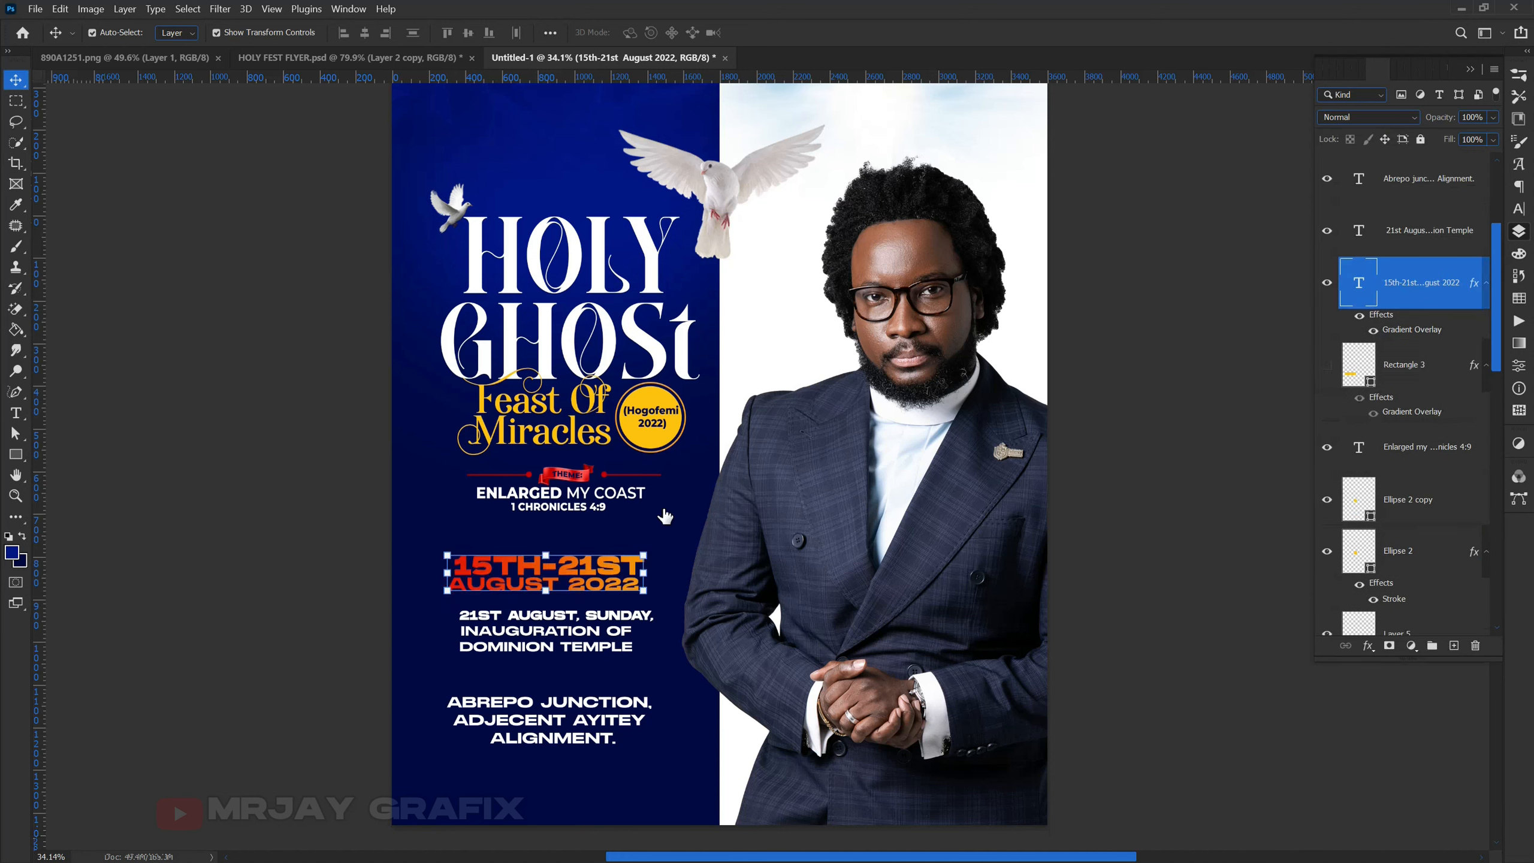
click(332, 534)
Shift the gradient date text slightly right and bring the inauguration text closer beneath it.
click(513, 569)
drag(519, 574, 548, 626)
click(266, 571)
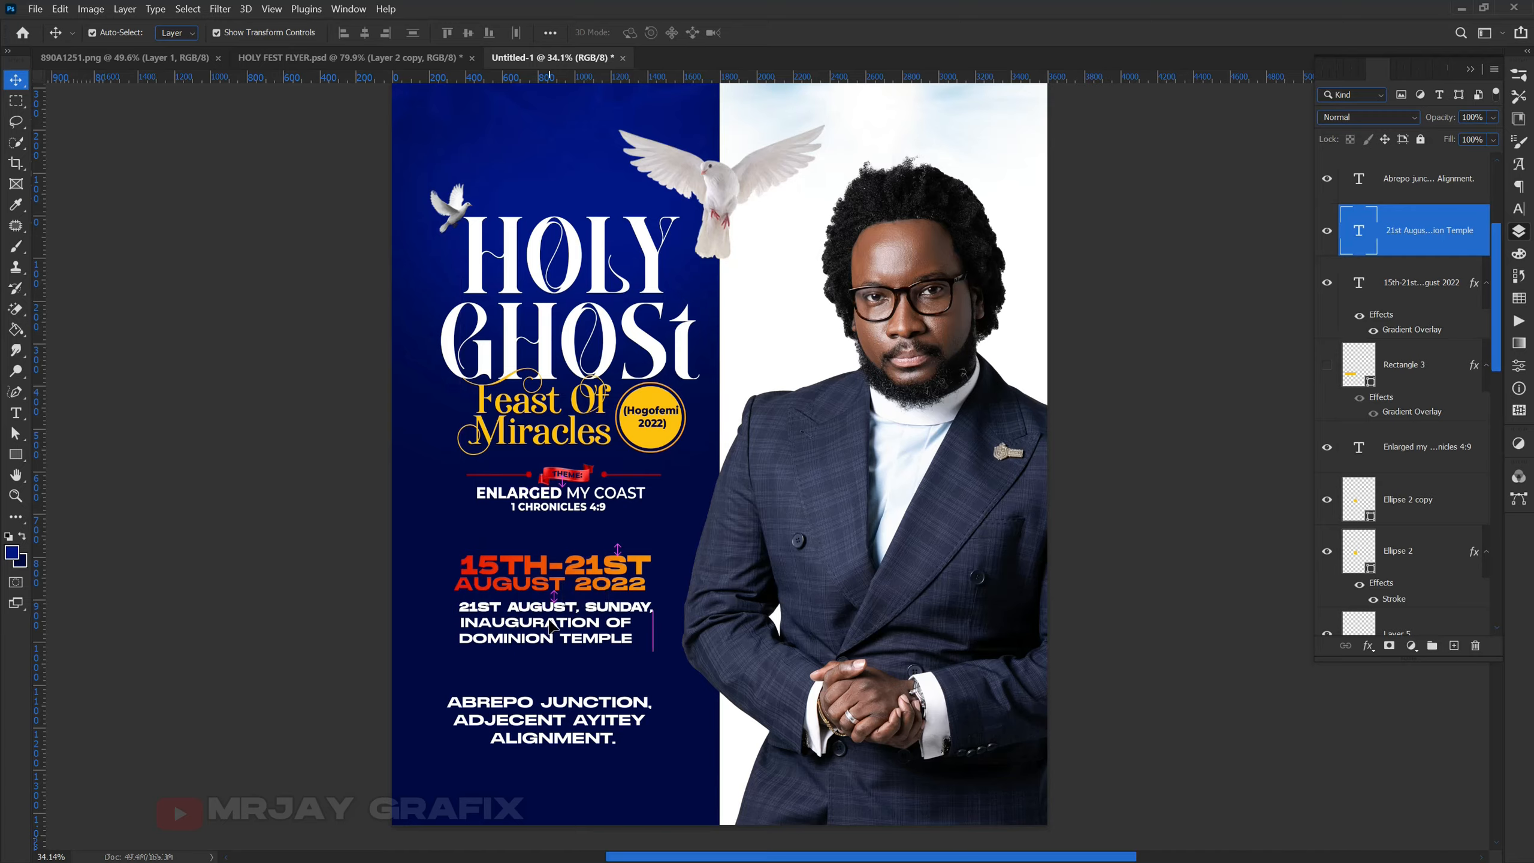
Draw a thin horizontal rectangle about 1099 px wide and 4 px high between the date and the inauguration text.
scroll(546, 627, up, 6)
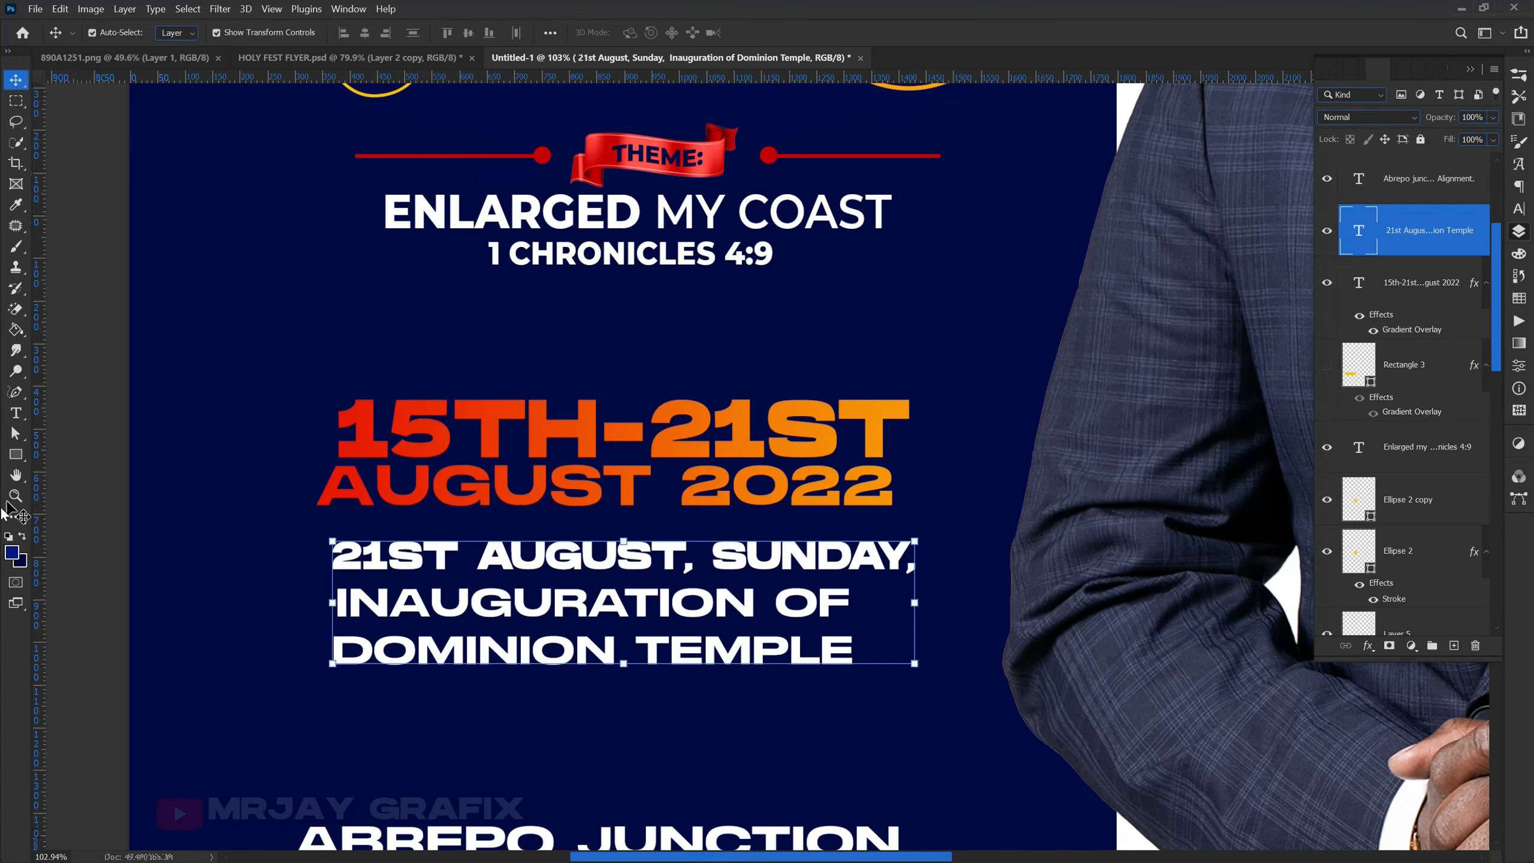
click(17, 456)
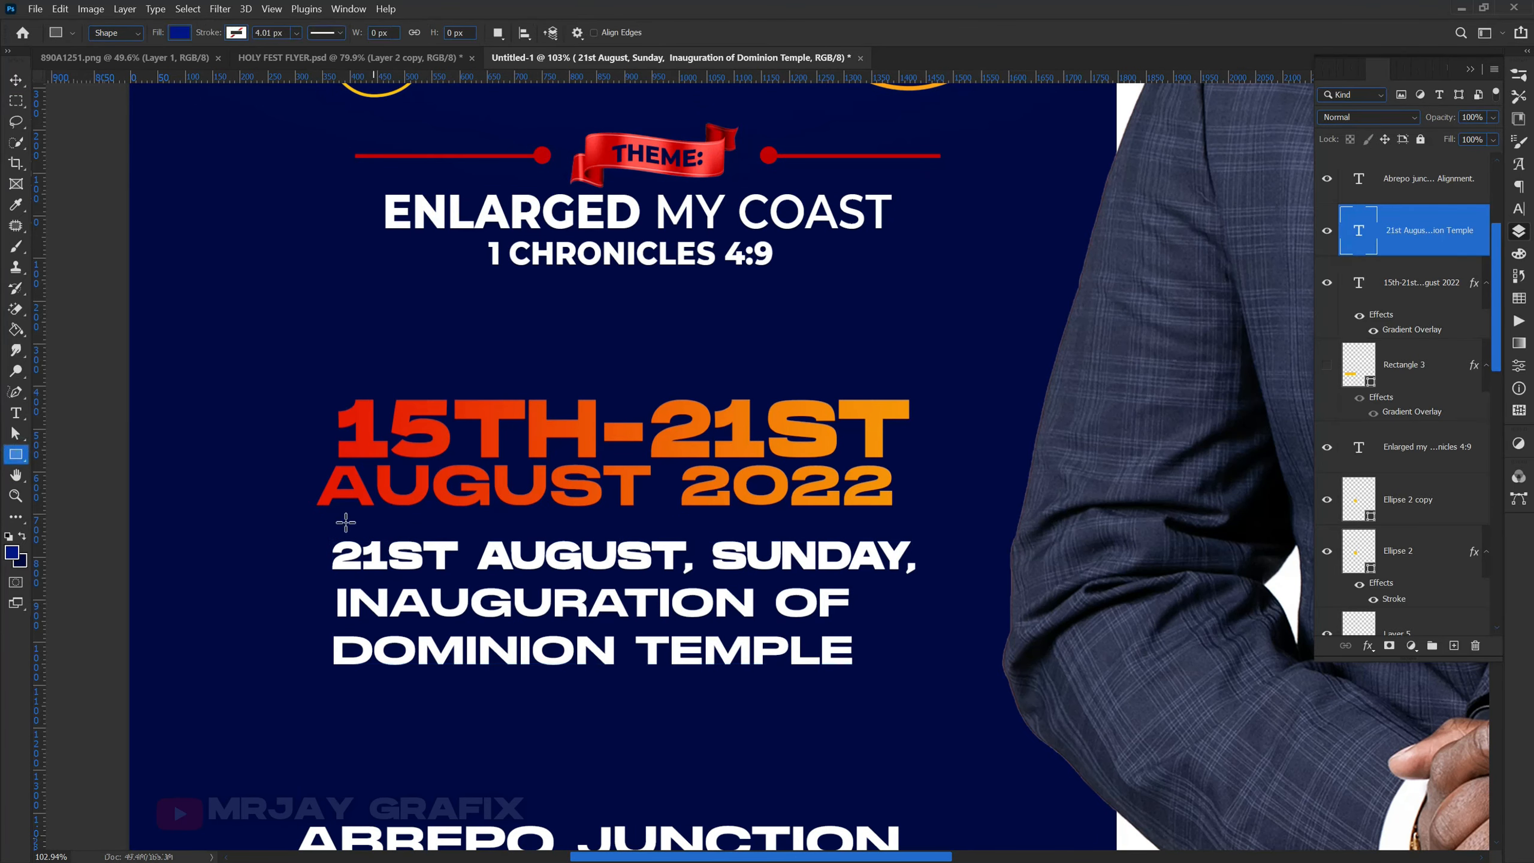
drag(317, 518, 919, 519)
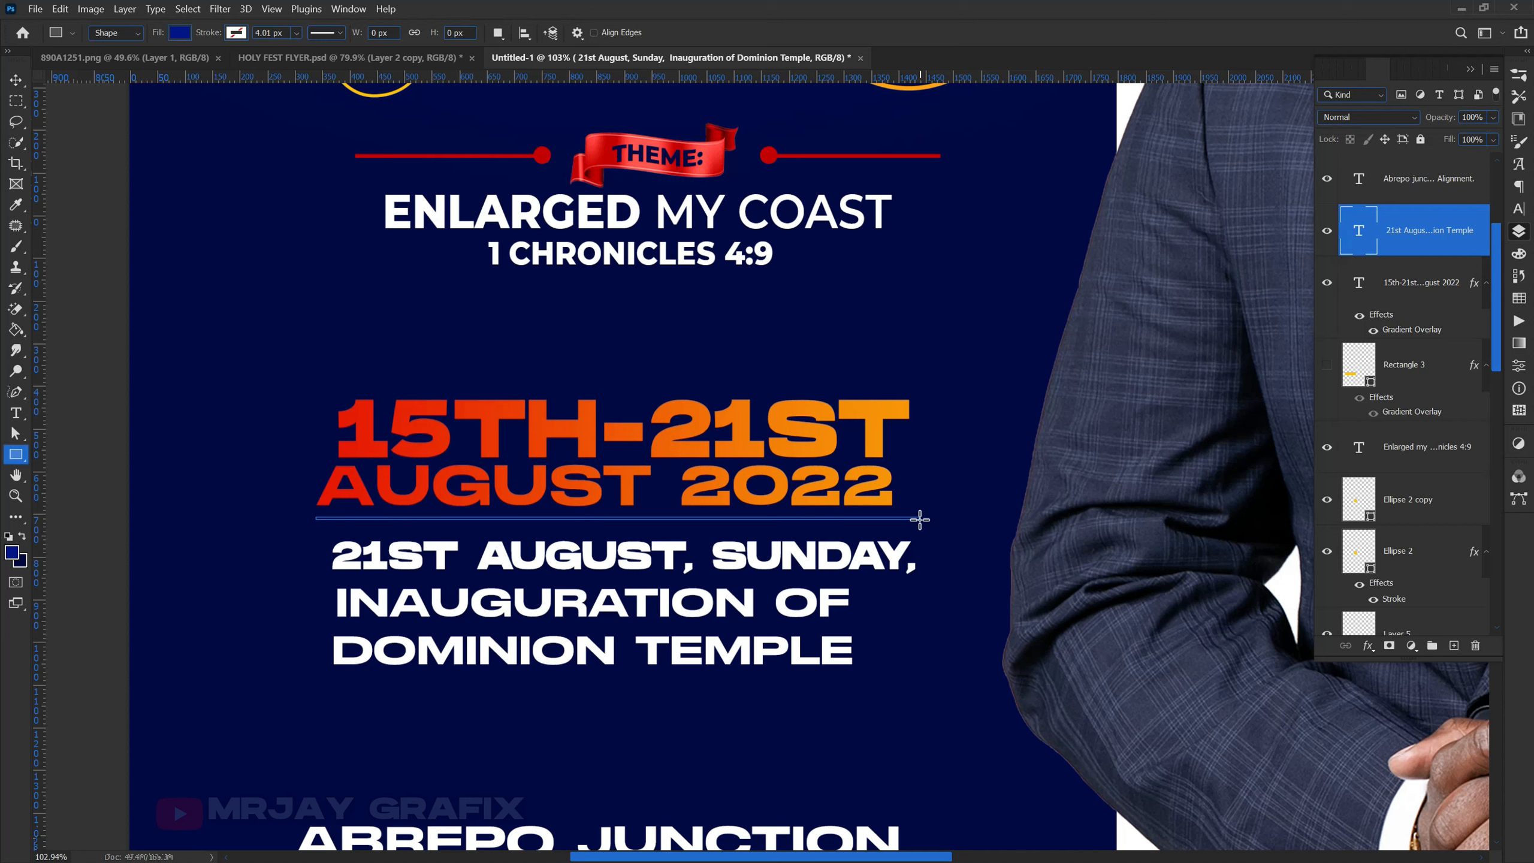
Change the thin divider line's fill to a bright light blue.
click(1518, 230)
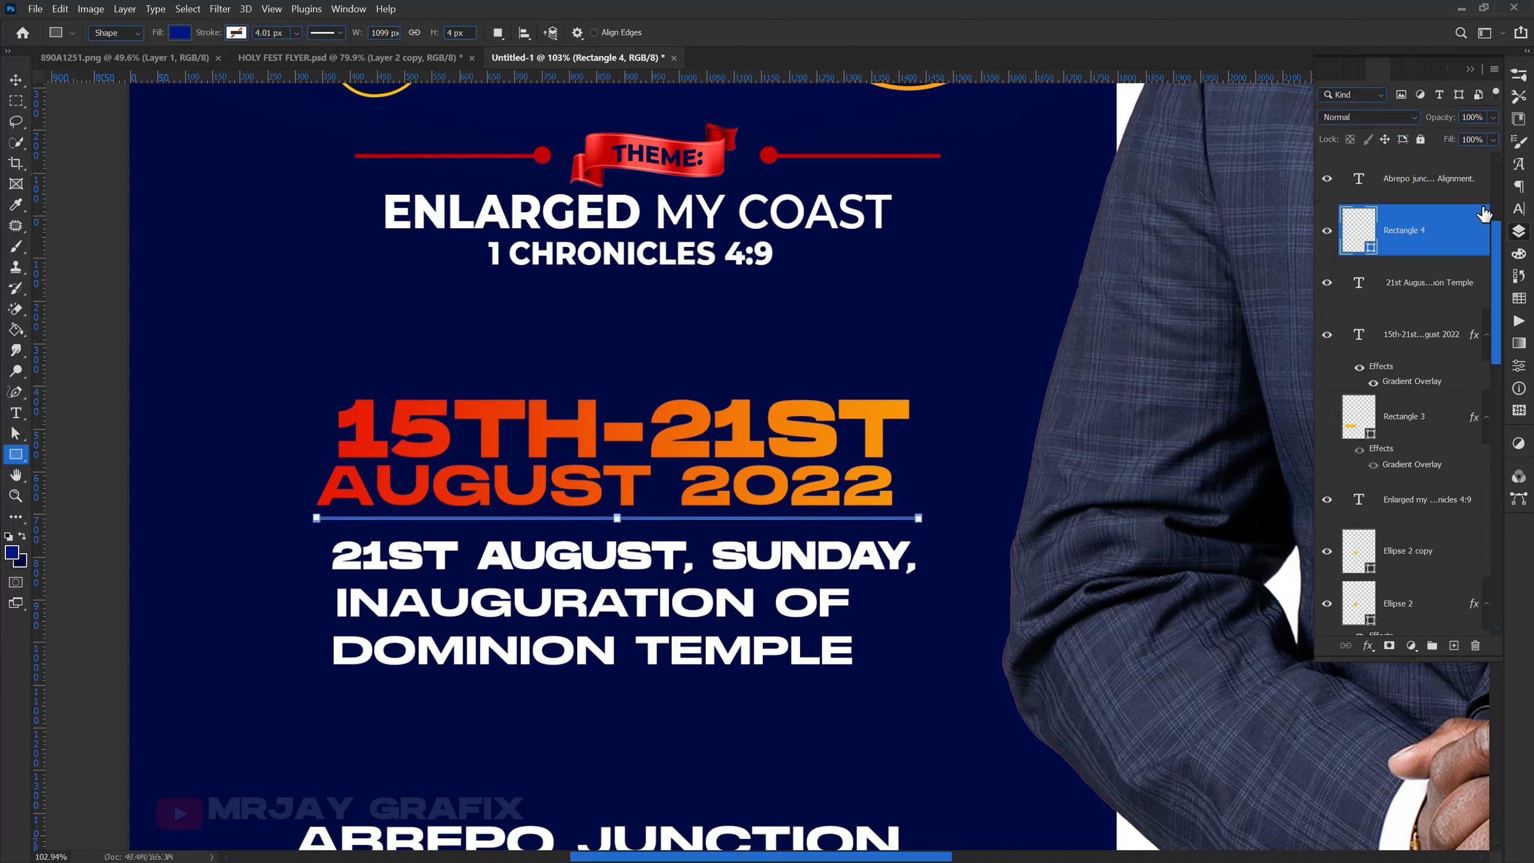
double_click(1370, 251)
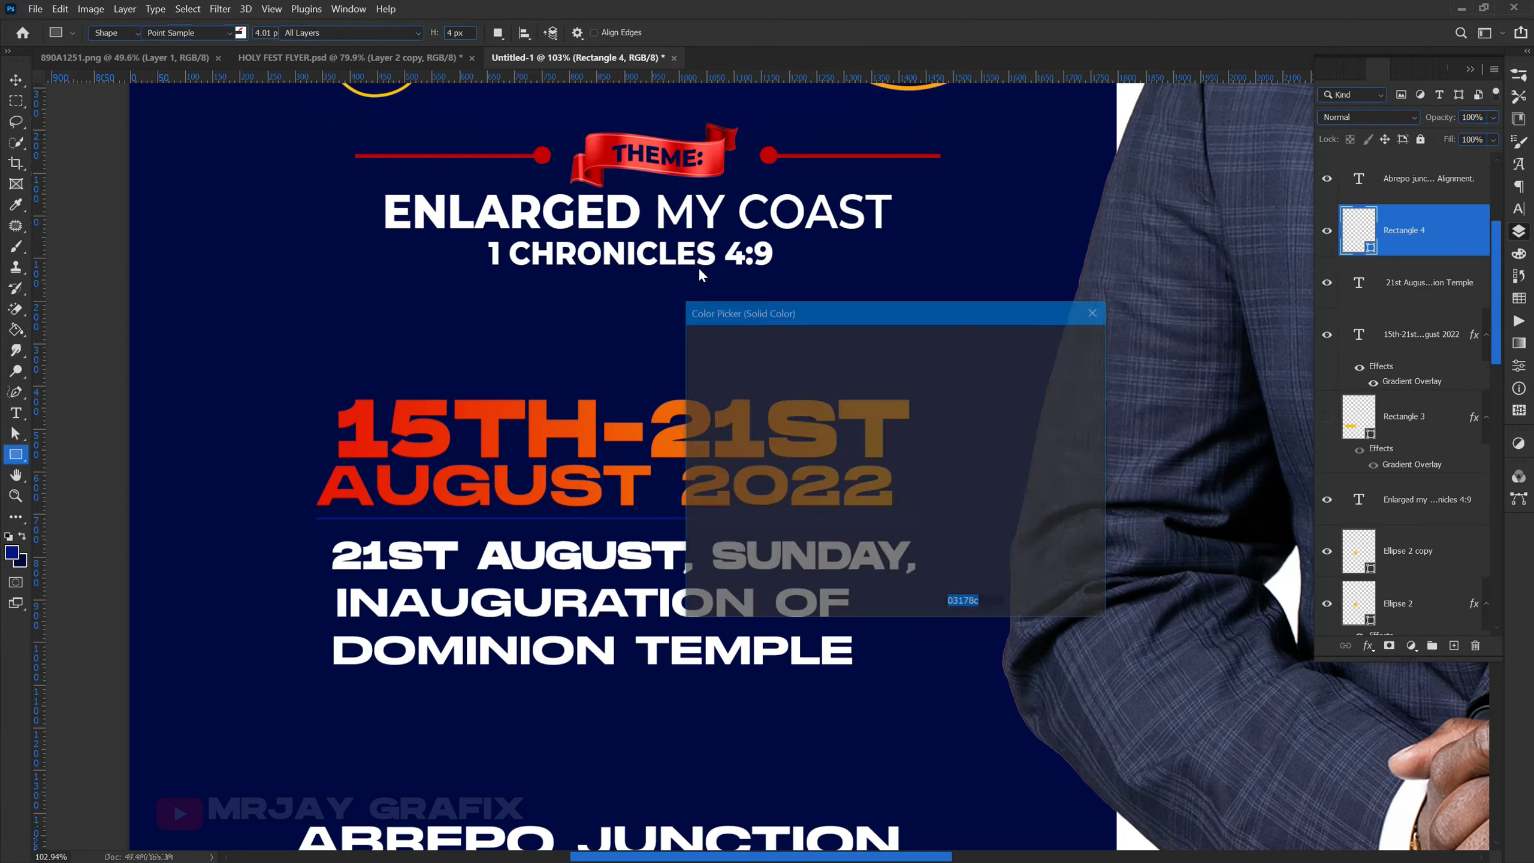
click(581, 430)
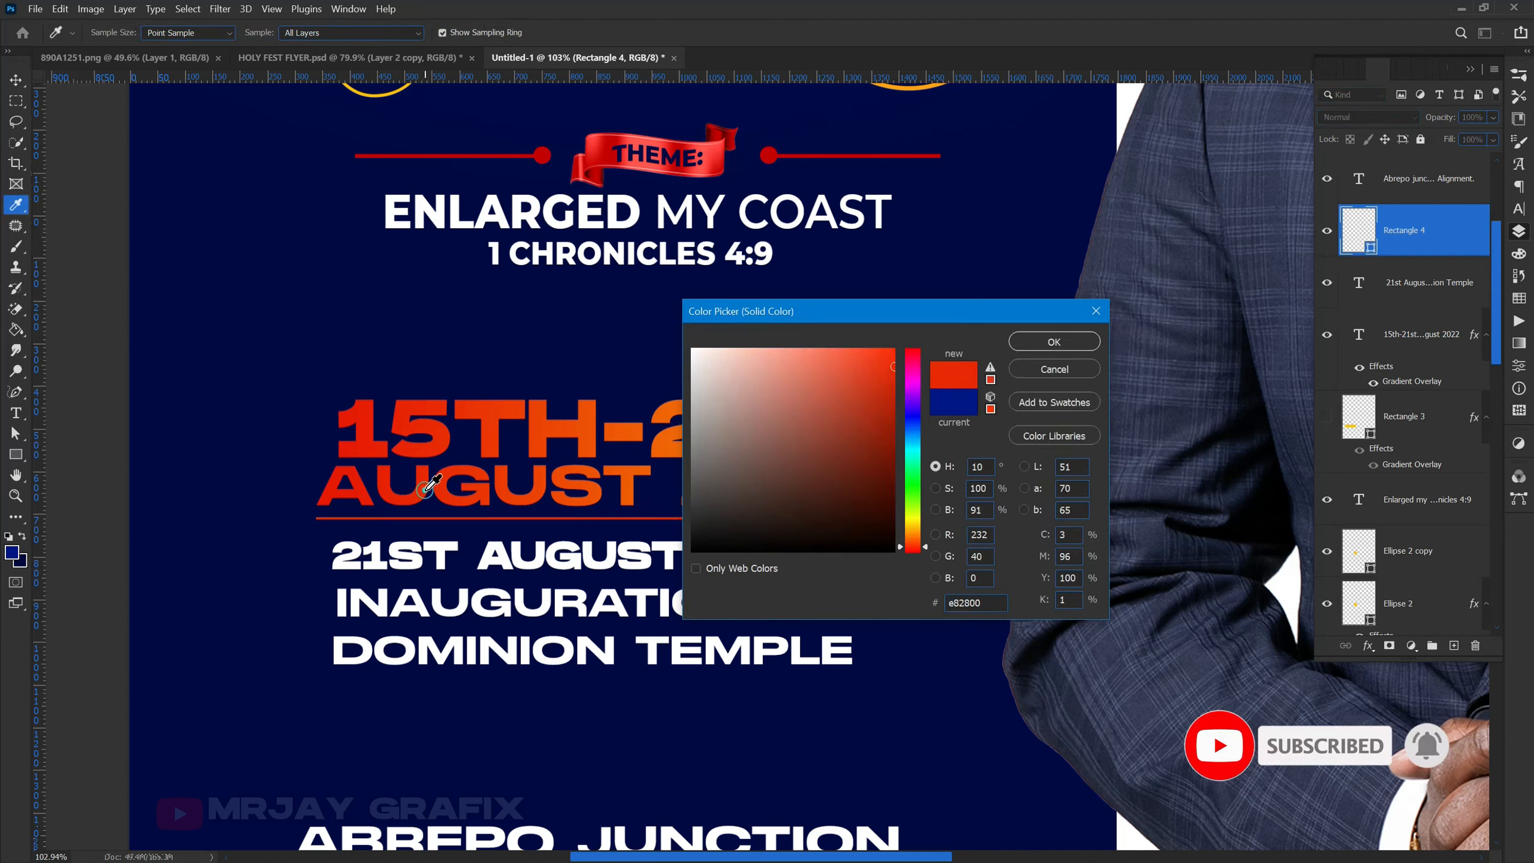
drag(912, 406, 913, 442)
click(1041, 348)
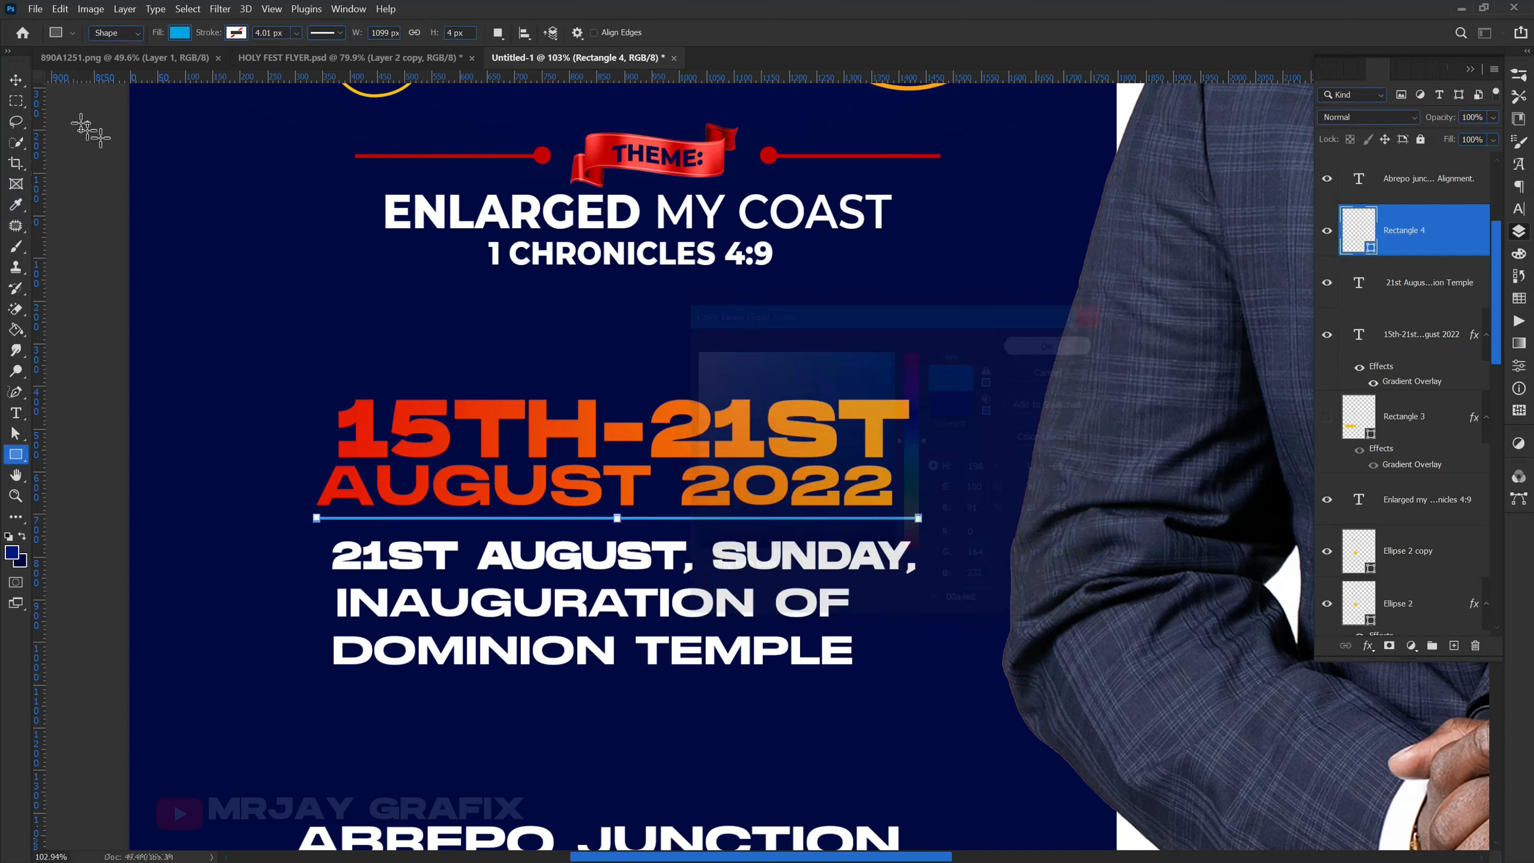
Move the light blue divider line slightly down and right, just above the 21ST AUGUST, SUNDAY line.
click(18, 80)
click(180, 424)
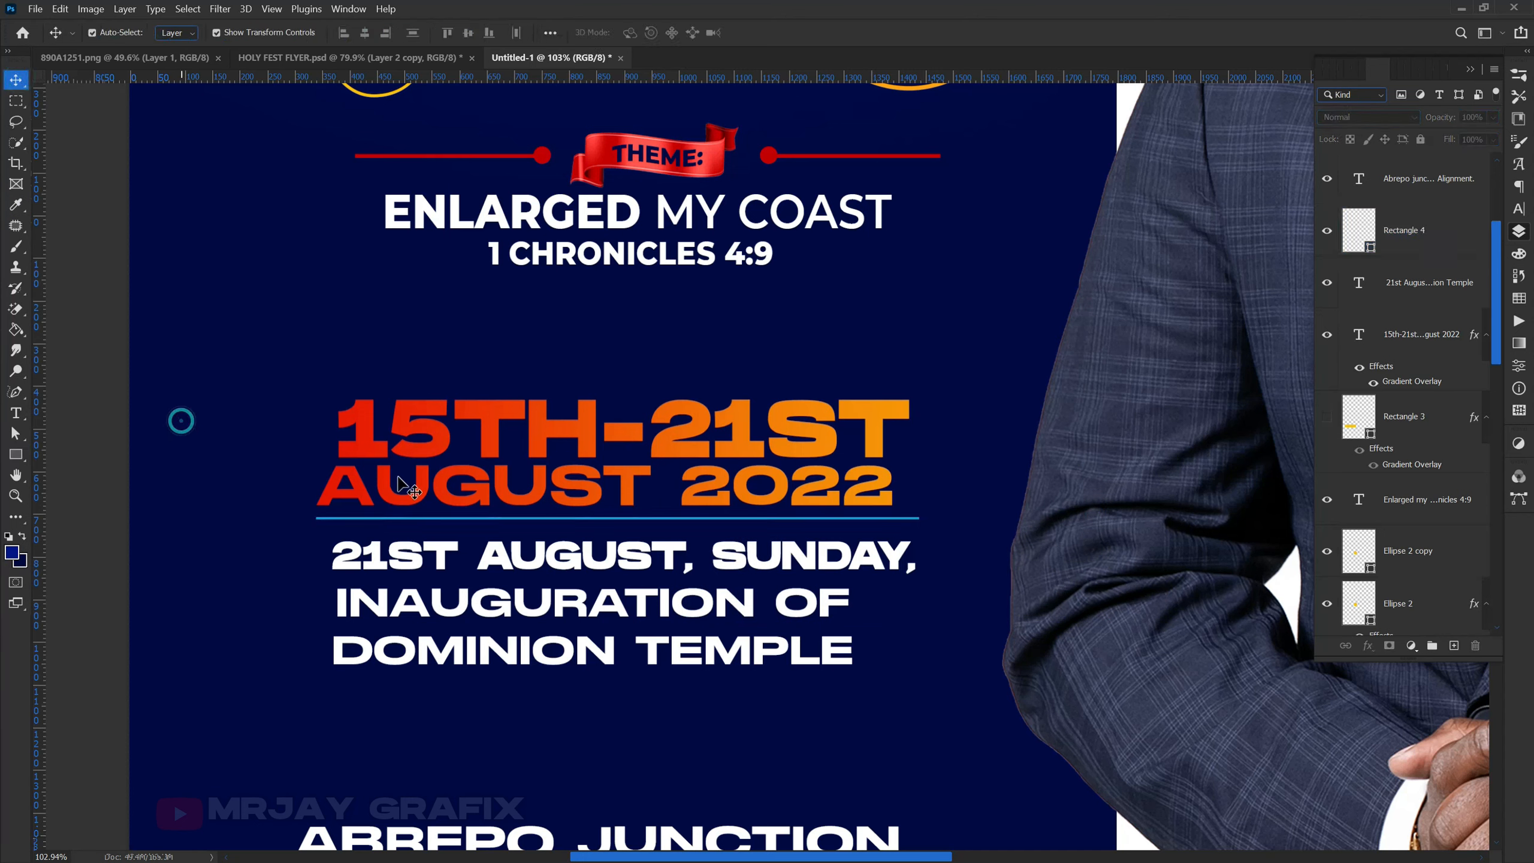
drag(482, 521, 491, 532)
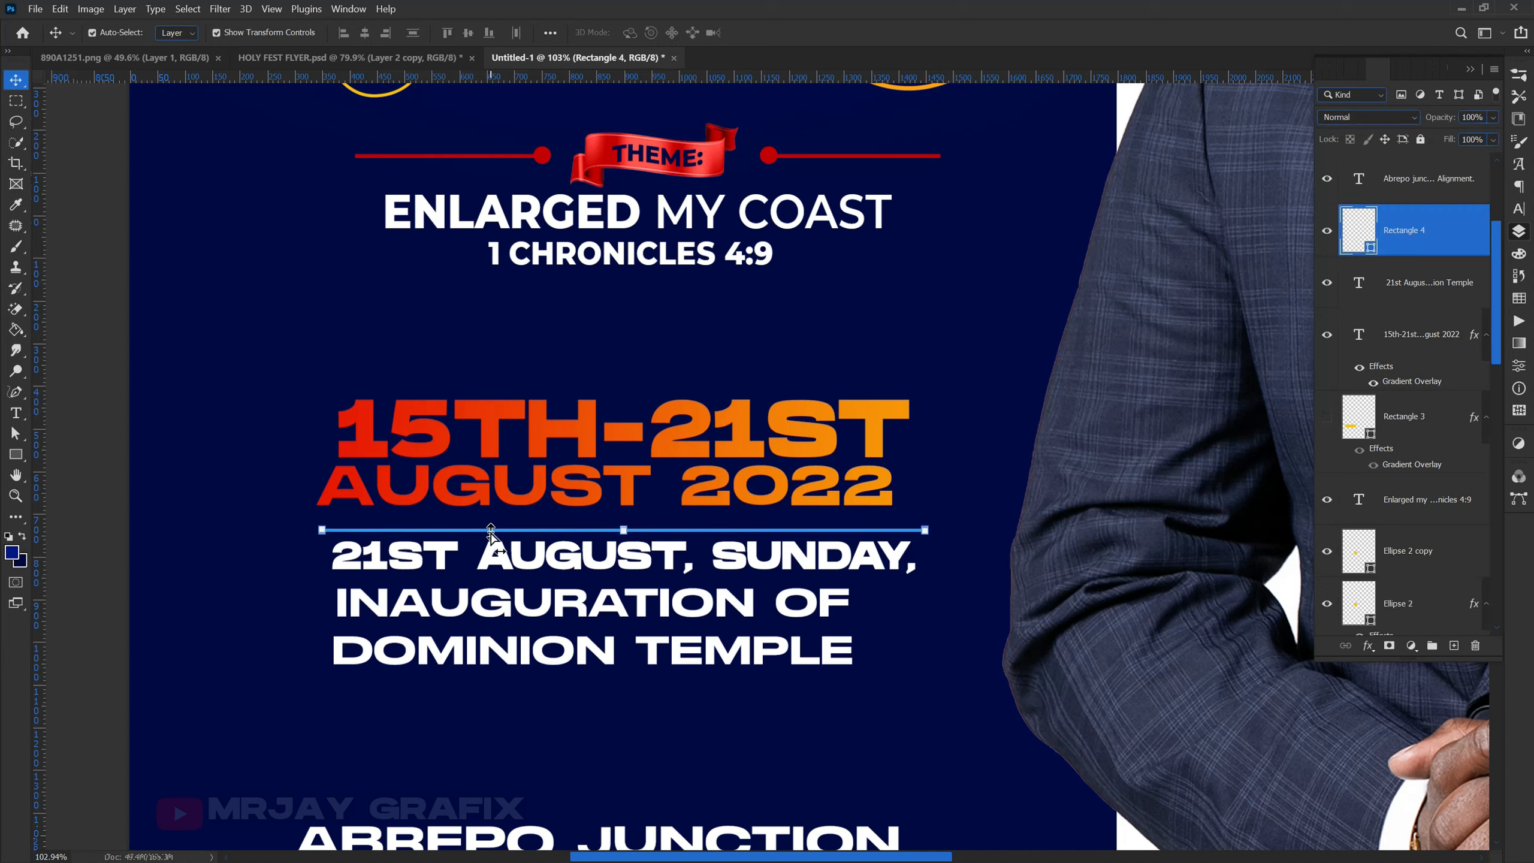
Duplicate the light blue divider line and move the copy straight down to just below DOMINION TEMPLE.
alt+click(490, 532)
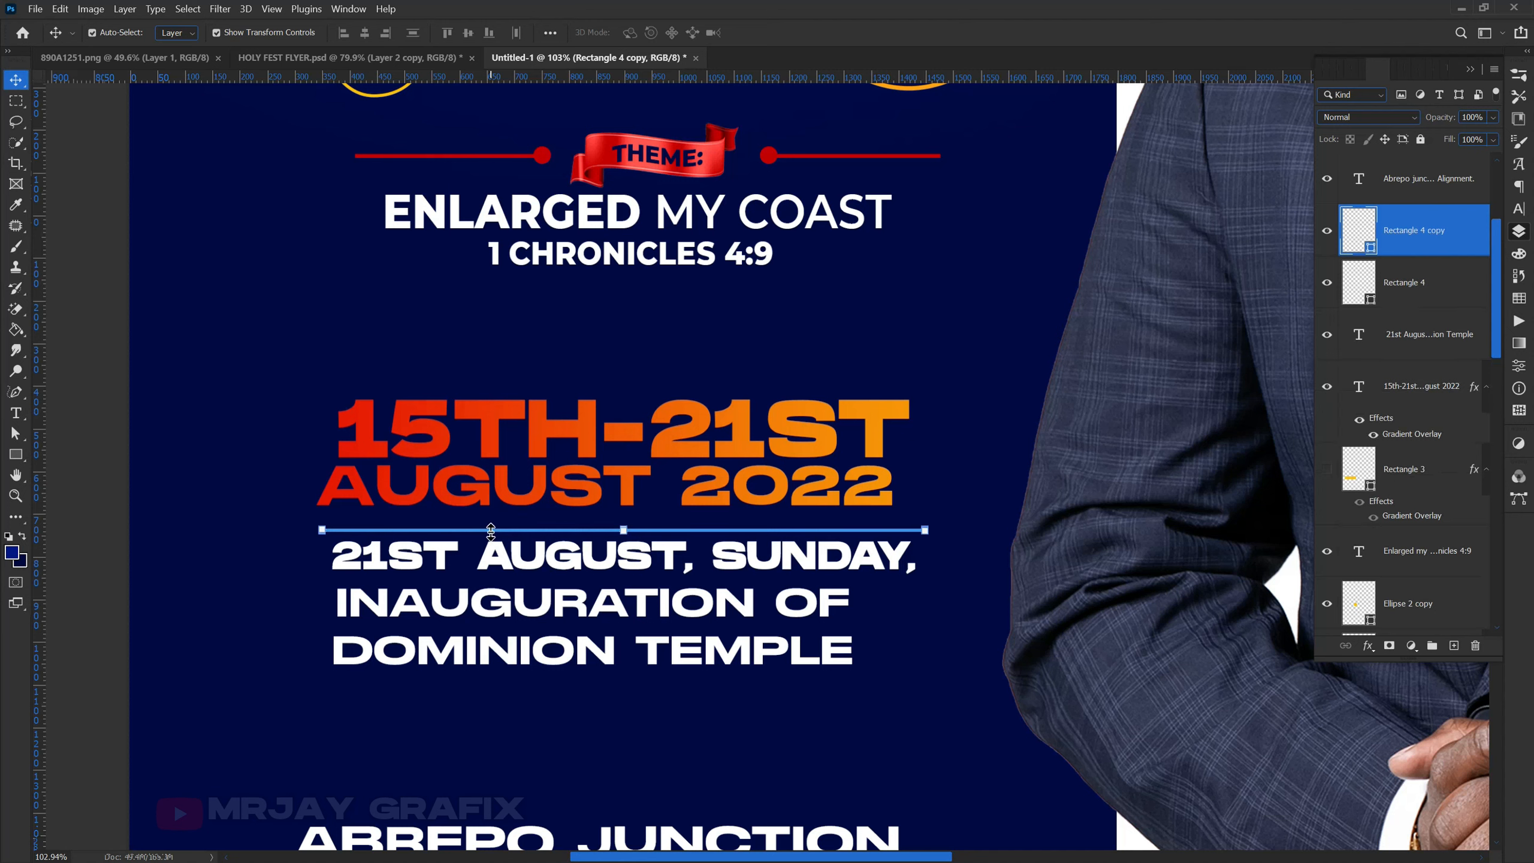
key(shift+Down)
key(shift+Down)
key(shift+Down)
key(shift+Down)
key(shift+Down)
key(shift+Down)
key(shift+Down)
key(shift+Down)
key(shift+Down)
key(shift+Down)
key(shift+Down)
key(shift+Down)
key(shift+Down)
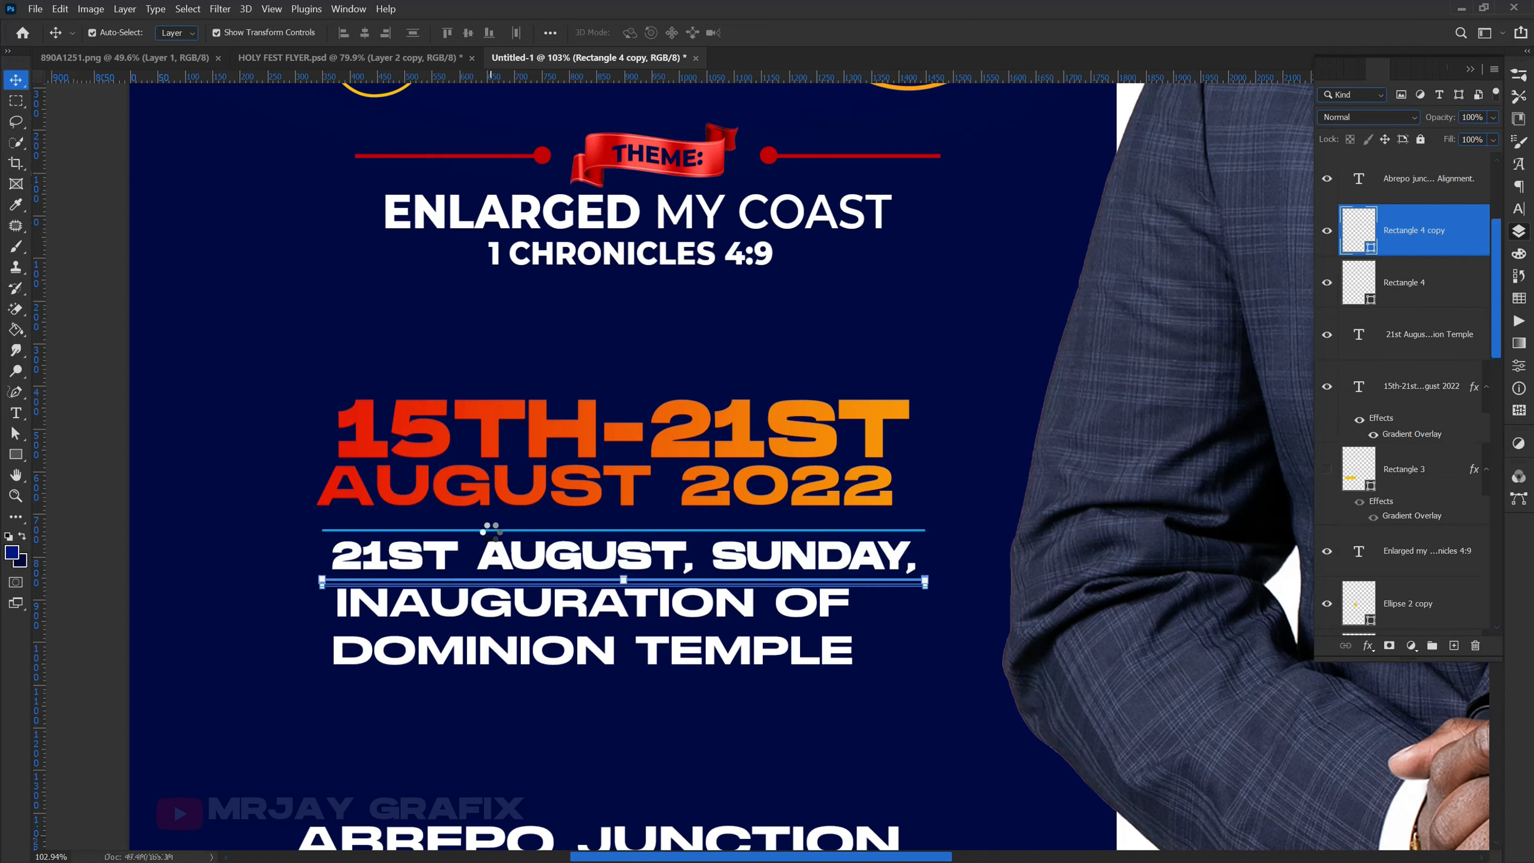
key(shift+Down)
key(shift+Down)
key(shift+Down)
key(shift+Down)
key(shift+Down)
key(shift+Down)
key(shift+Down)
key(shift+Down)
key(shift+Down)
key(shift+Down)
key(shift+Down)
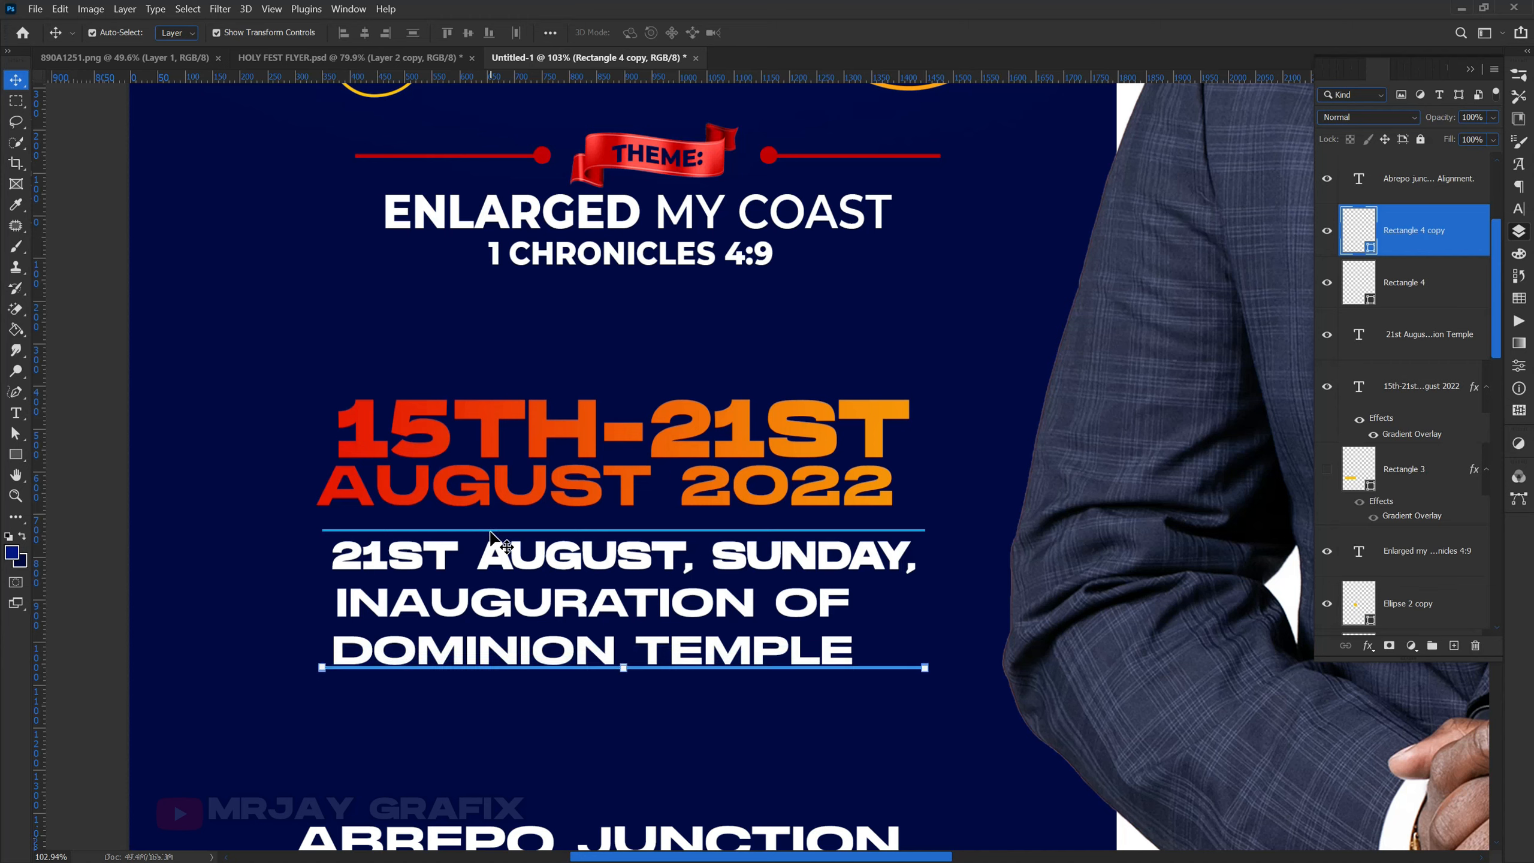
Move the ABREPO JUNCTION venue text up to just below the lower light blue divider line.
click(426, 592)
scroll(607, 562, down, 5)
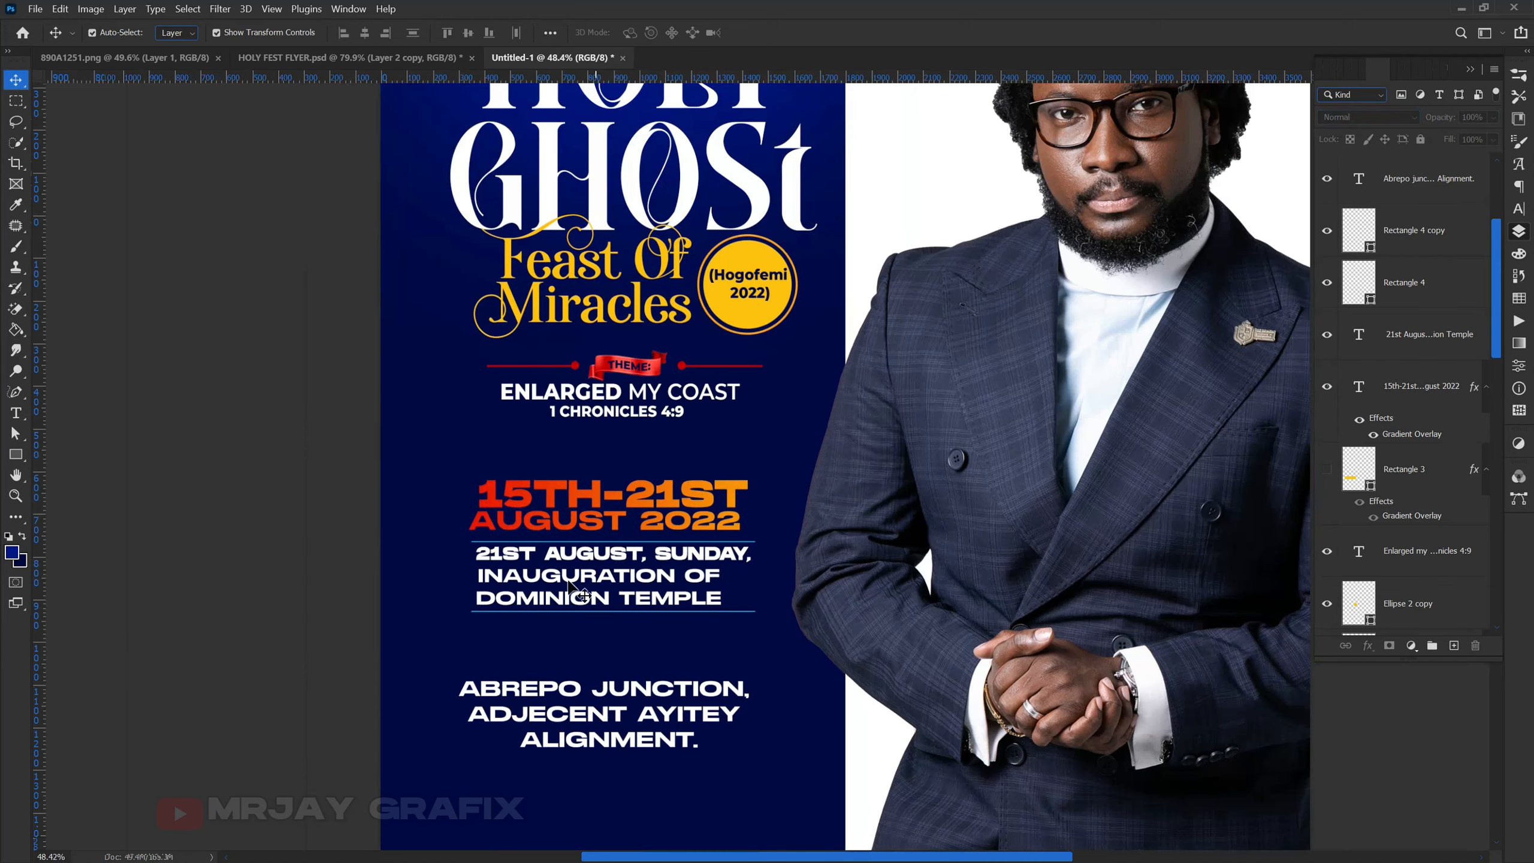
drag(547, 698, 558, 657)
click(358, 709)
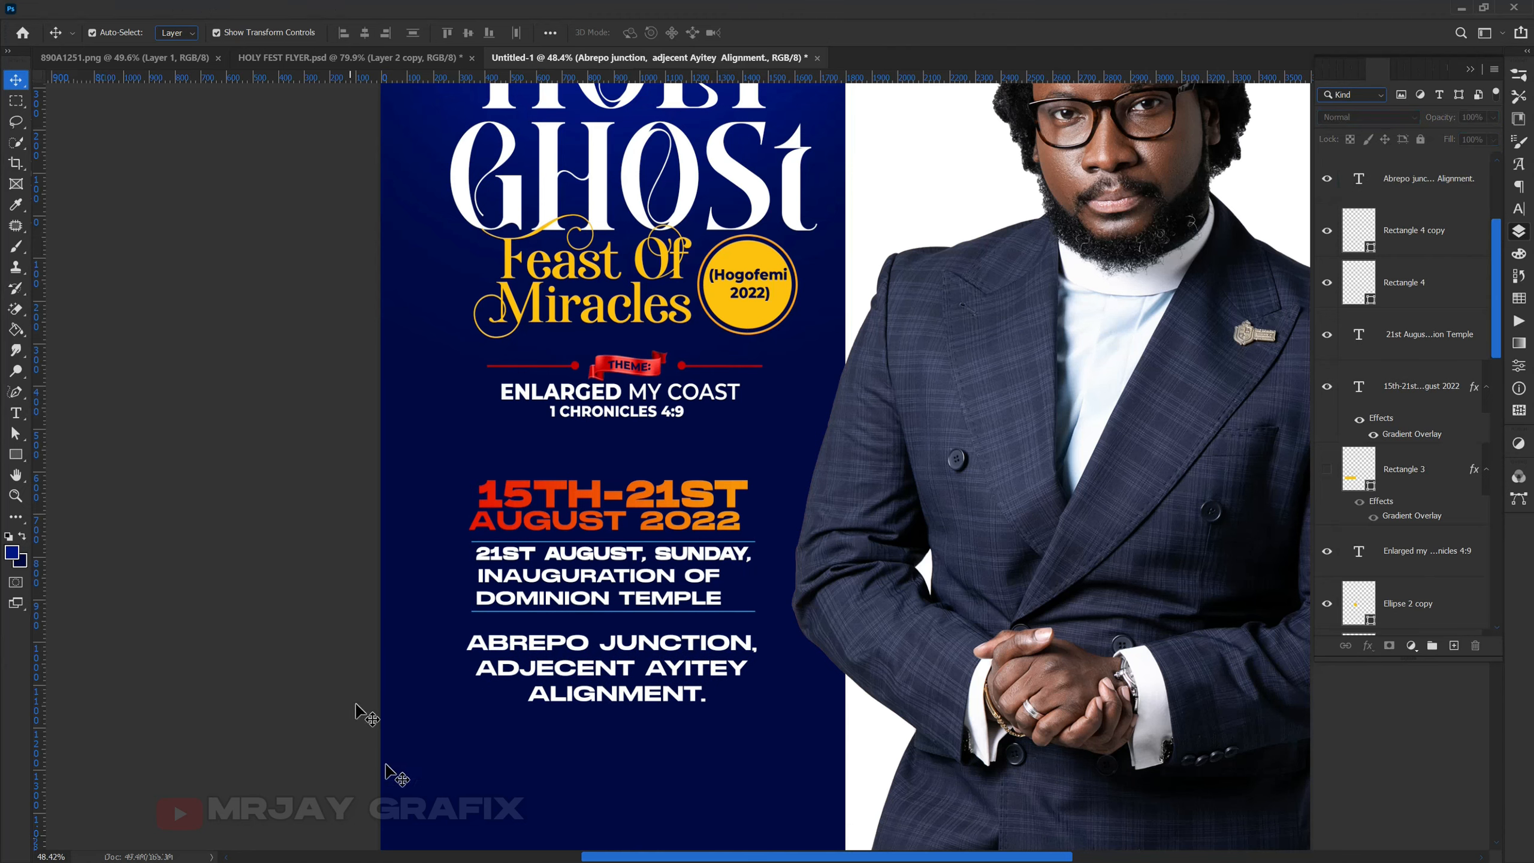
scroll(405, 773, down, 3)
scroll(496, 791, up, 1)
scroll(496, 791, down, 3)
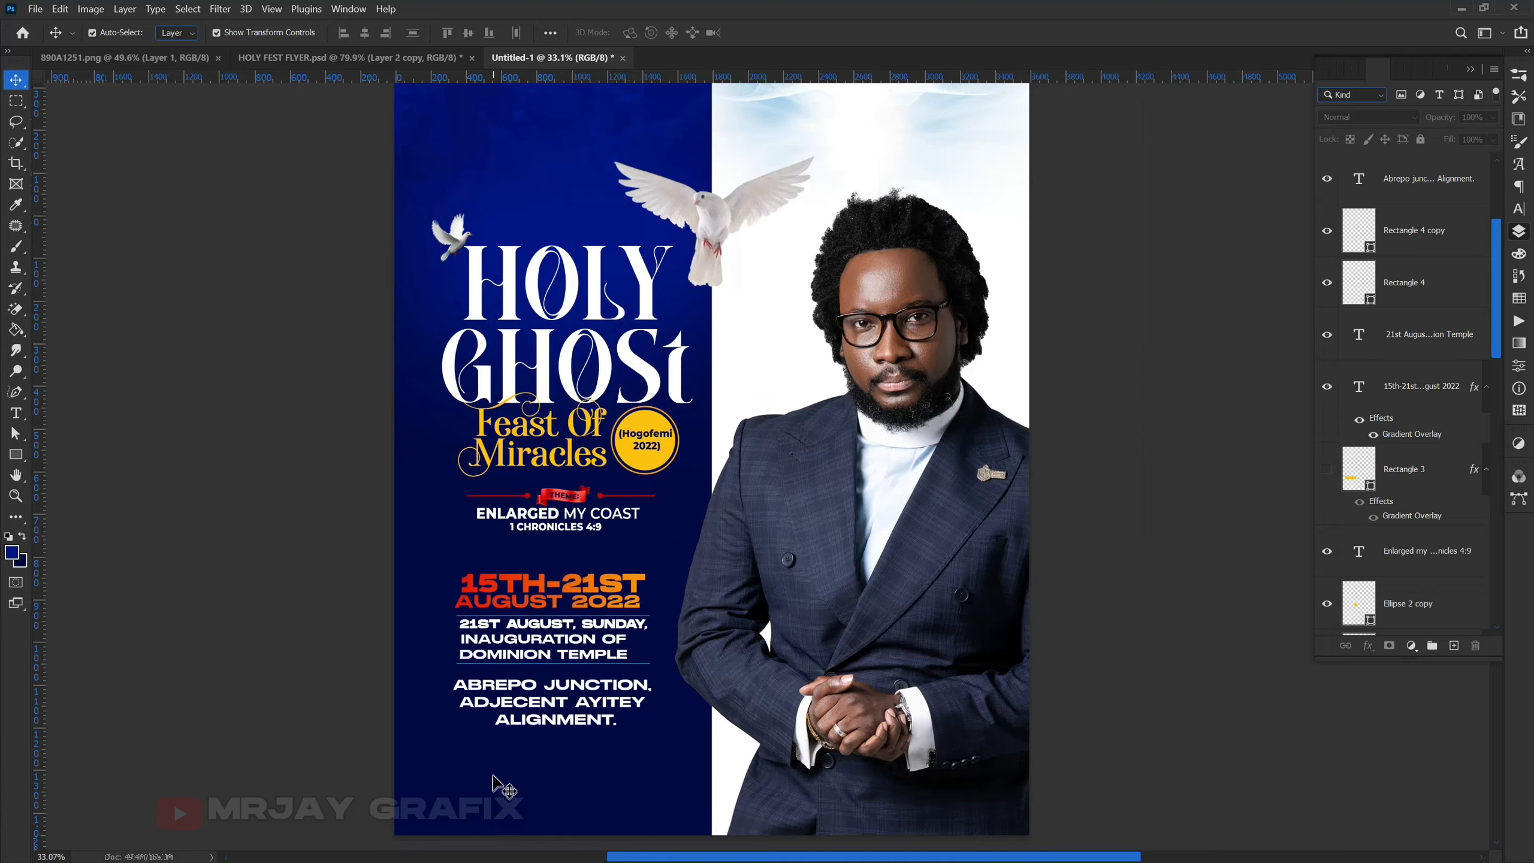
scroll(401, 720, up, 1)
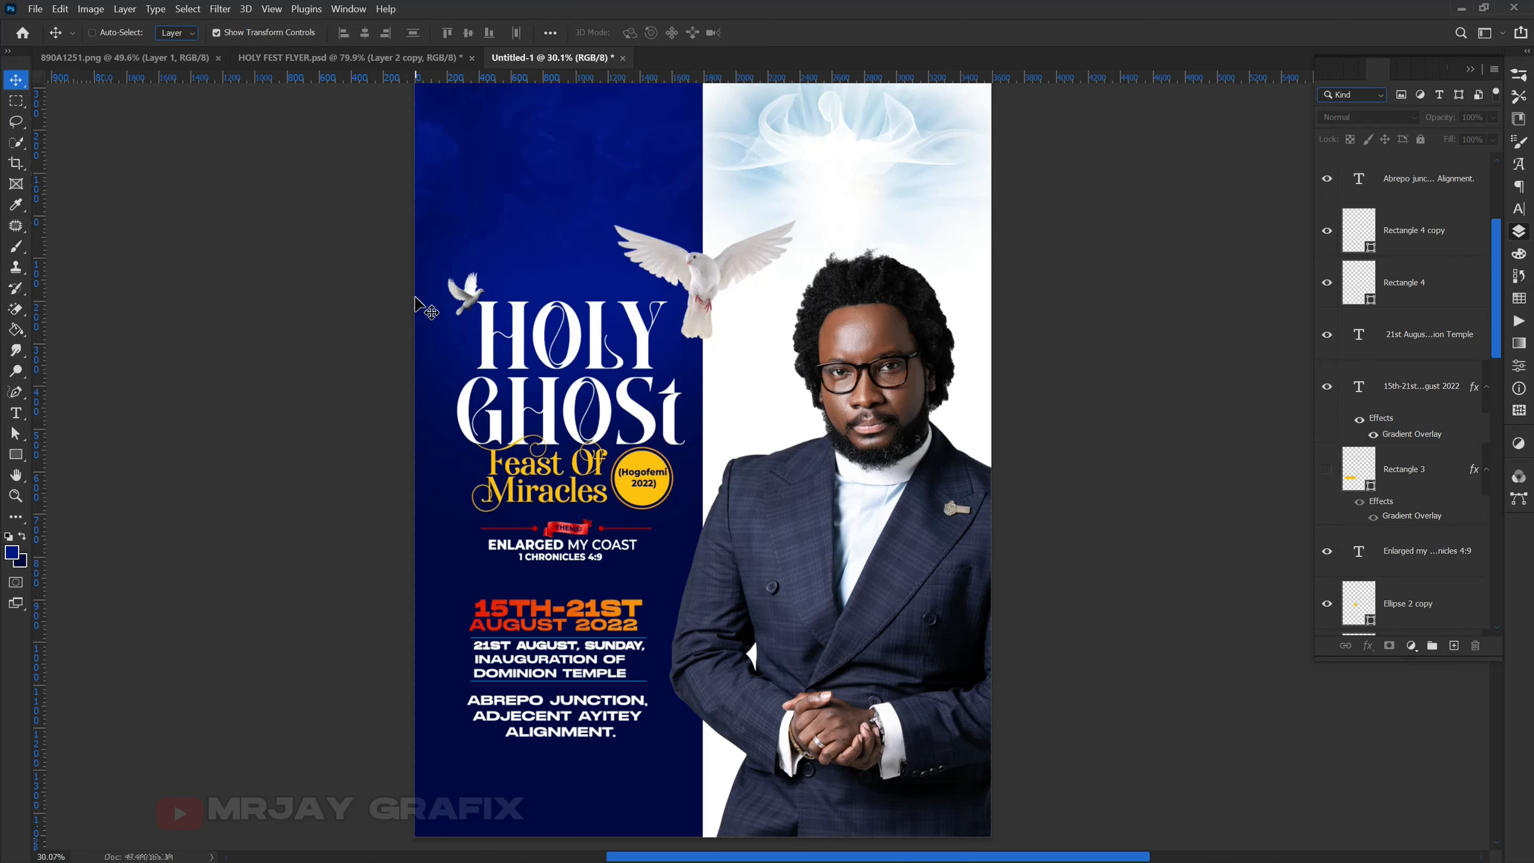
Open the HOUR OF GLORY Photoshop file from the WESLEY CATHEDRAL KOFORIDUA folder on the NanaQuami (E:) drive.
key(ctrl+o)
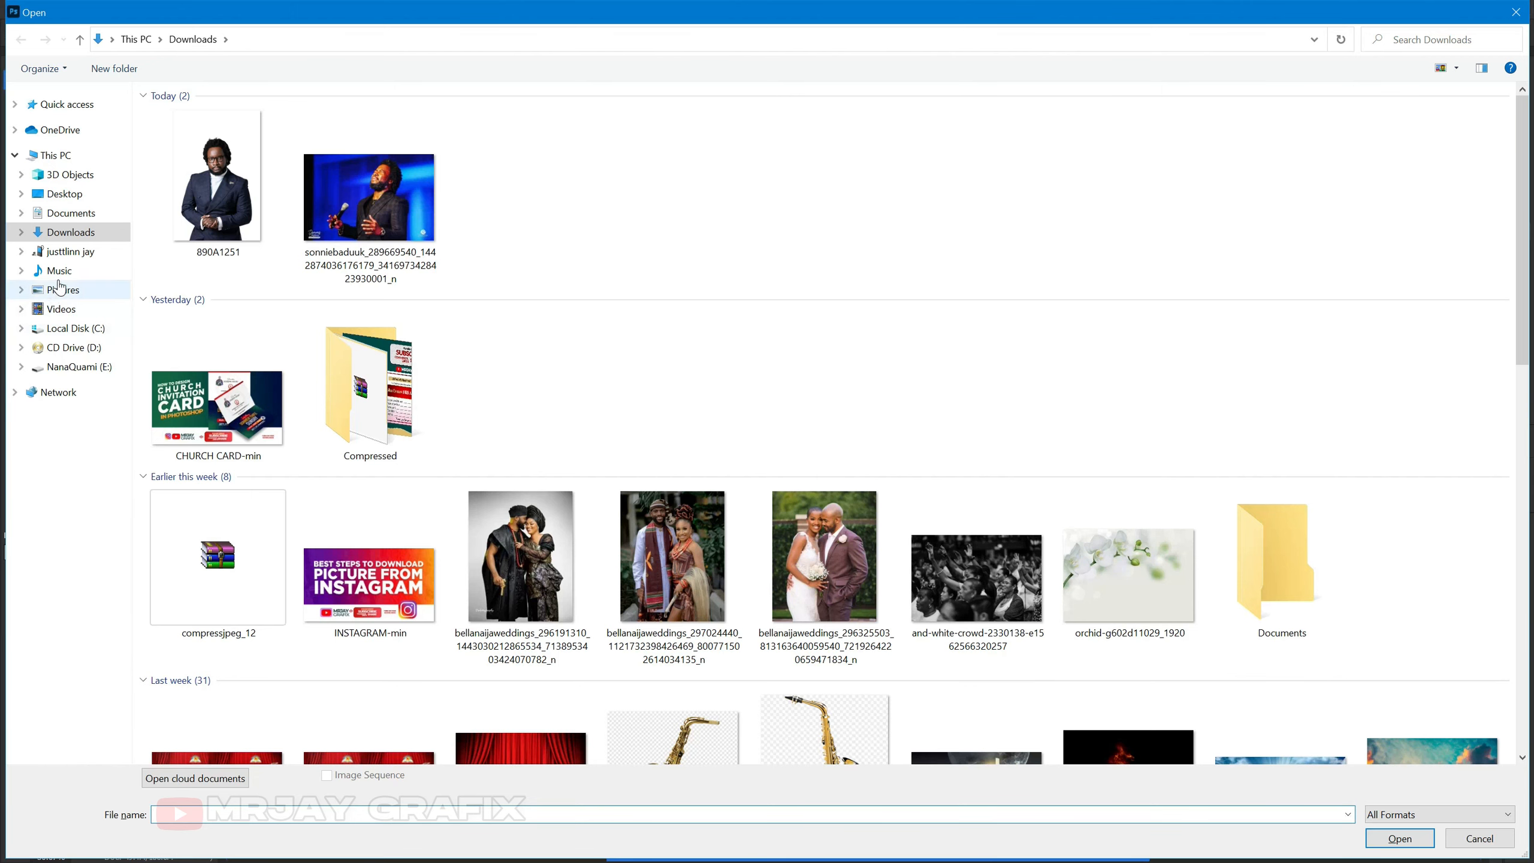
click(65, 366)
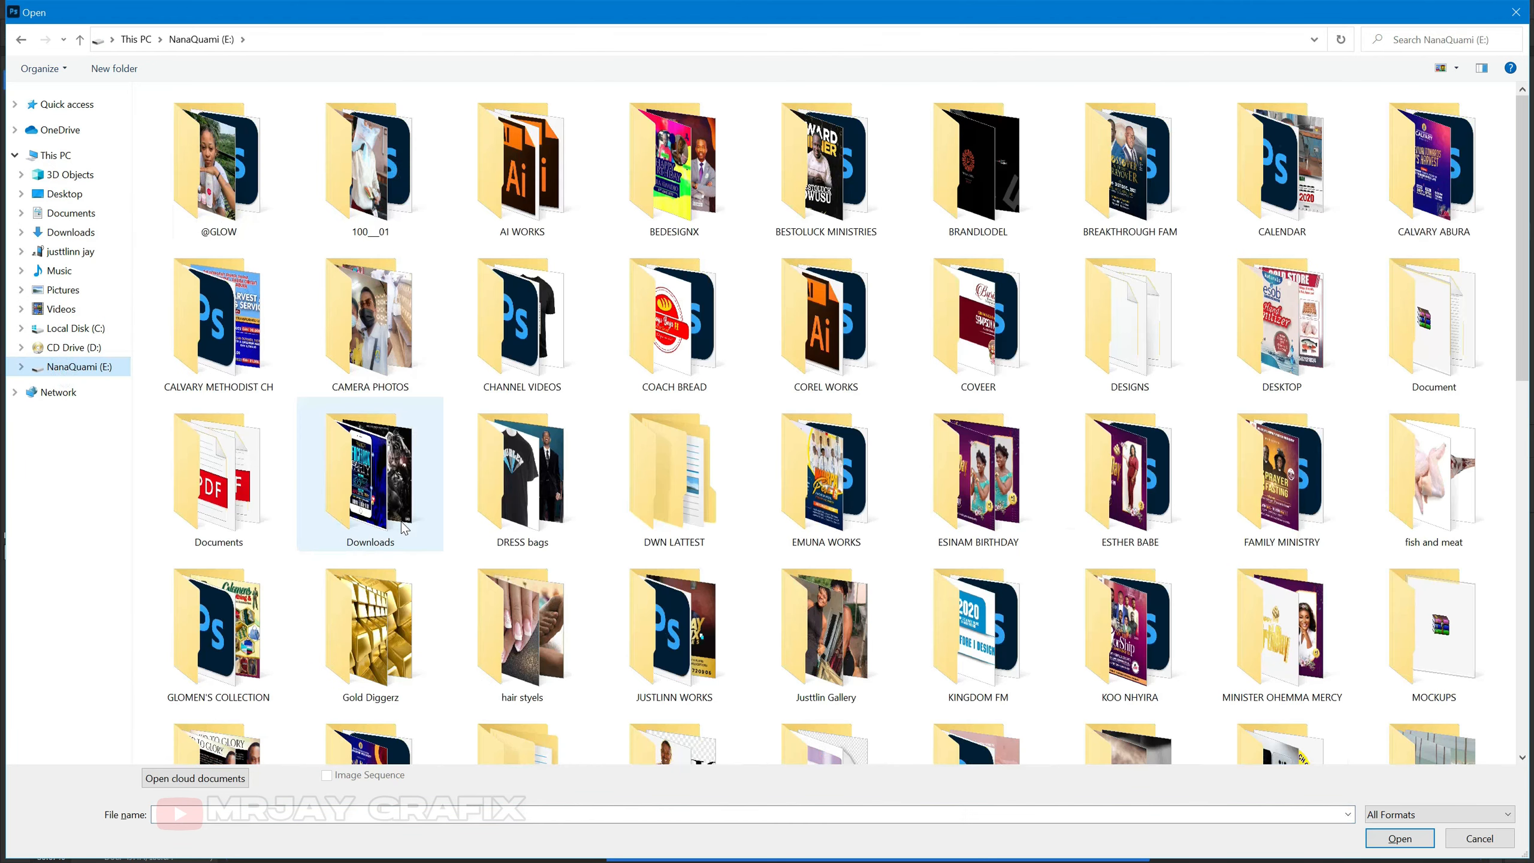
scroll(561, 417, down, 10)
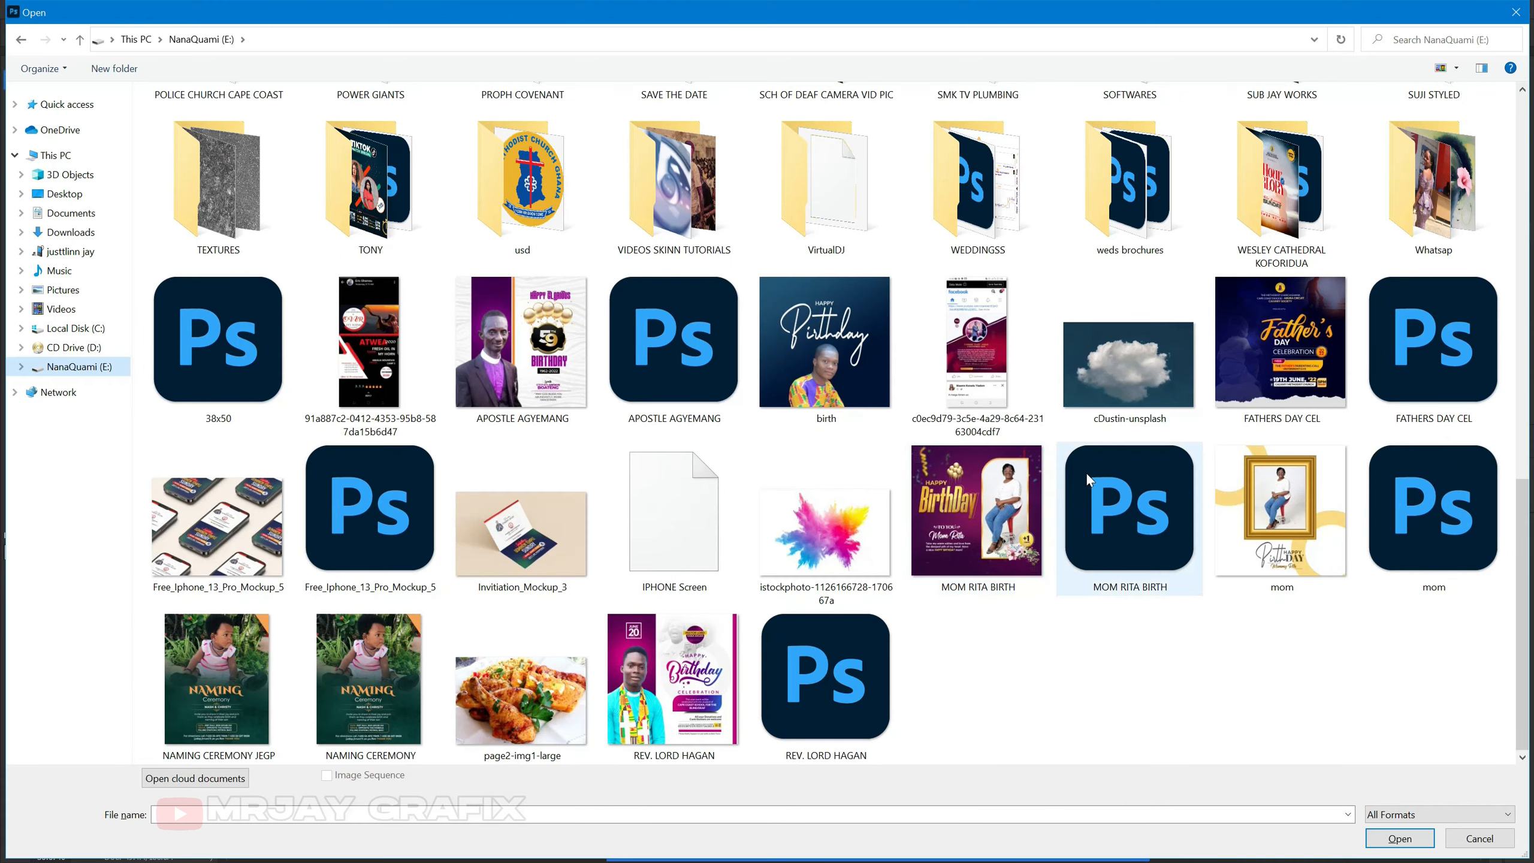
scroll(803, 565, up, 10)
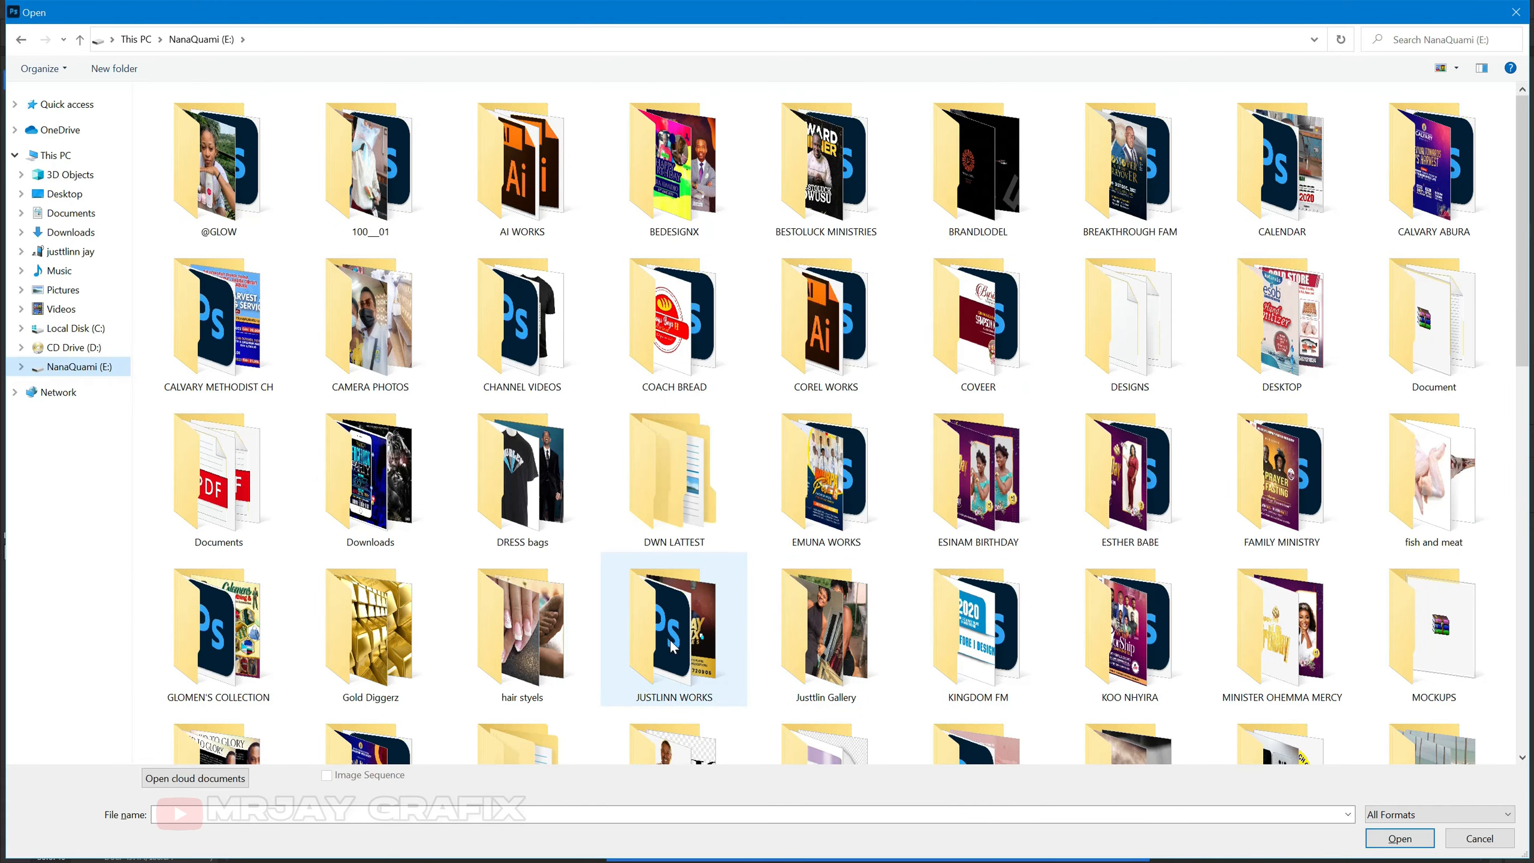
scroll(674, 646, down, 10)
double_click(1242, 221)
scroll(720, 423, down, 5)
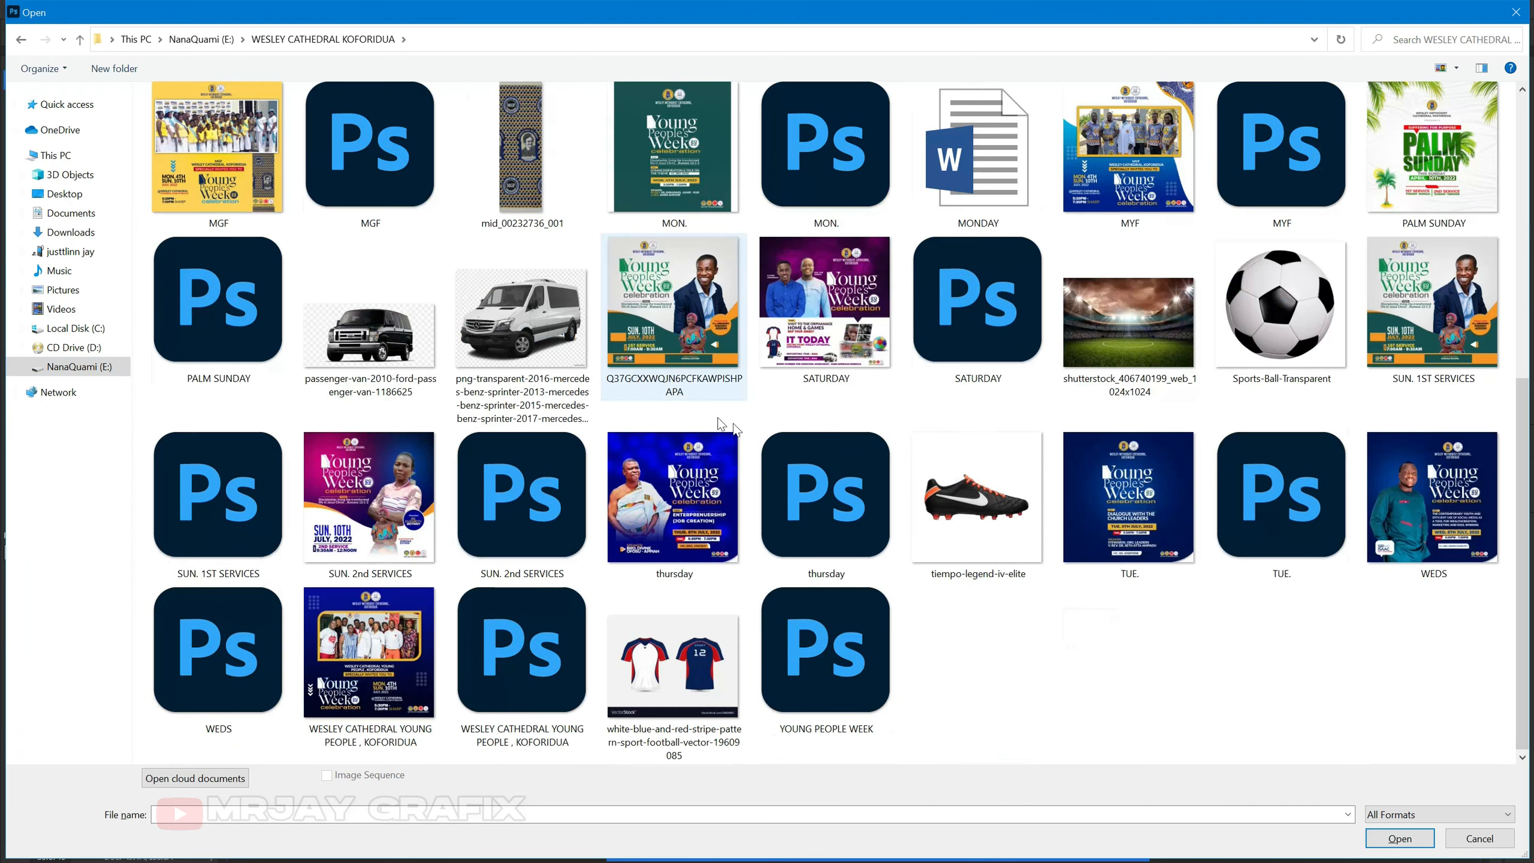
scroll(680, 457, up, 3)
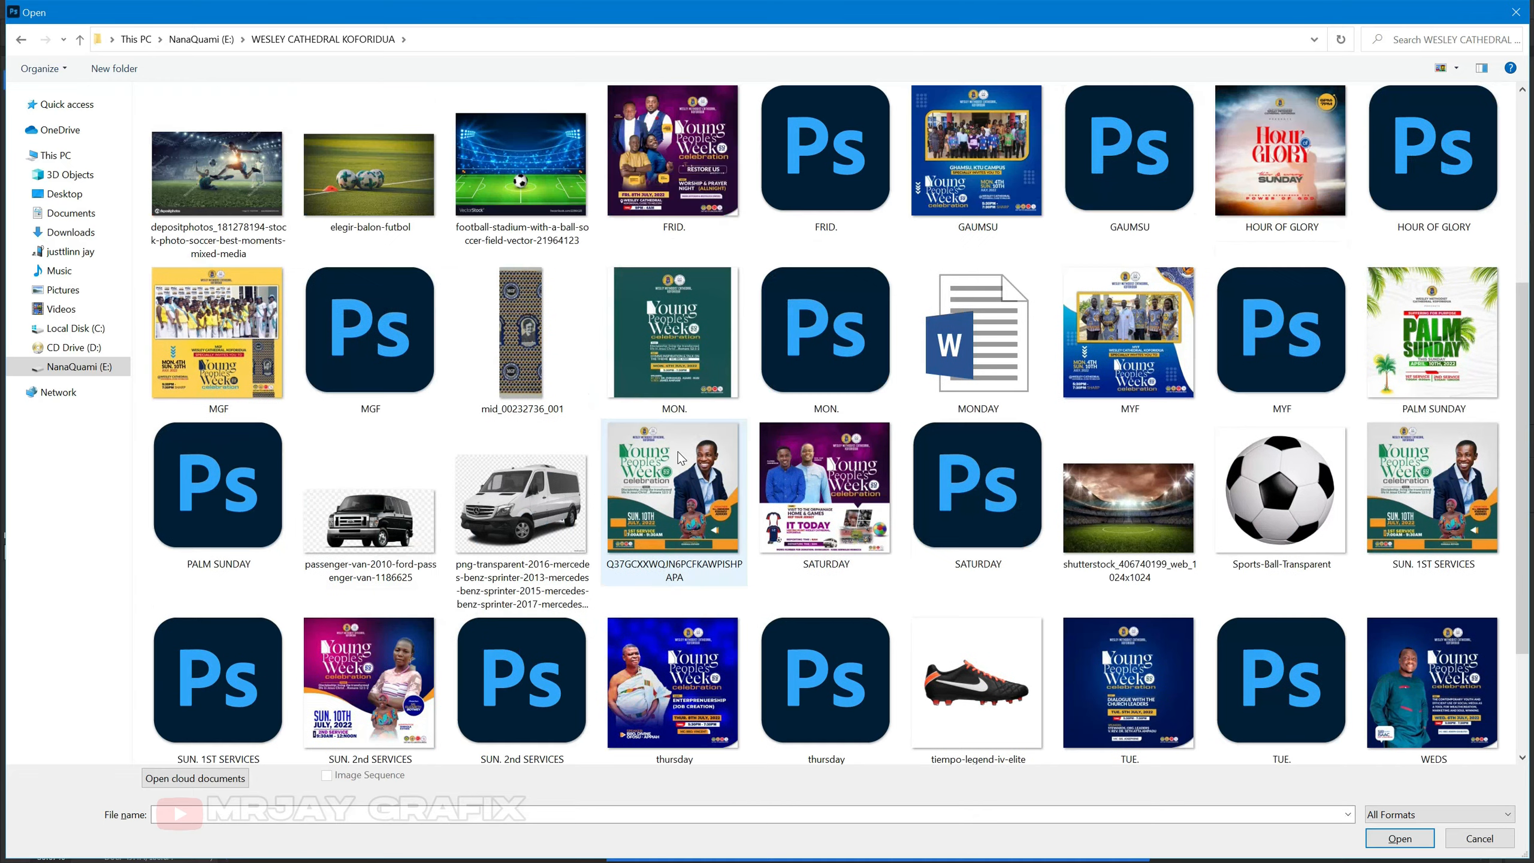
double_click(1442, 185)
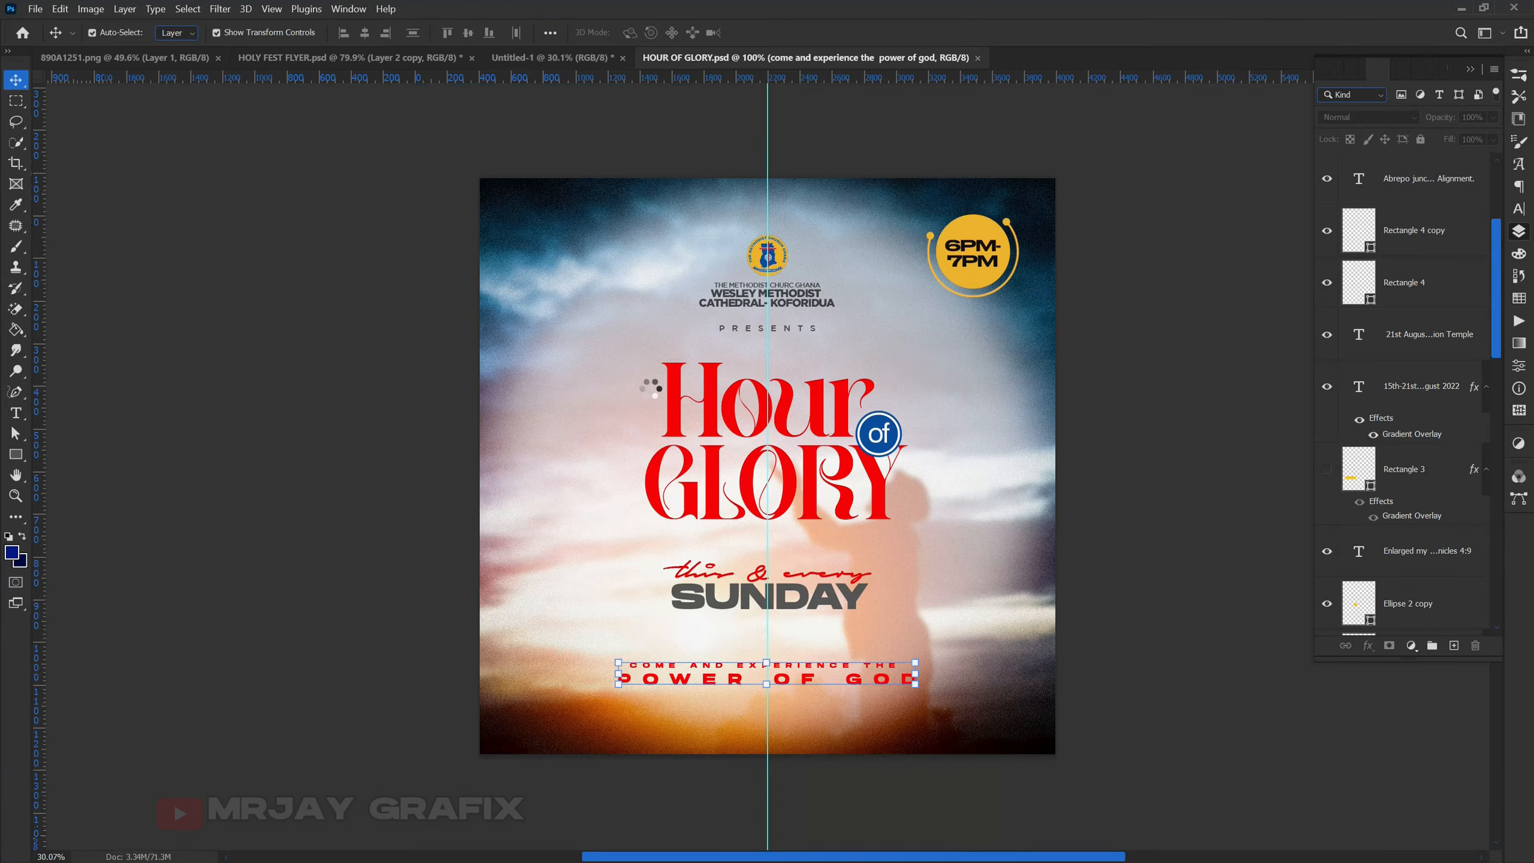
Lock the Ellipse 1 and Layer 3 copy background layers behind the HOUR OF GLORY artwork.
click(334, 438)
scroll(741, 243, up, 2)
click(717, 240)
drag(717, 240, 728, 261)
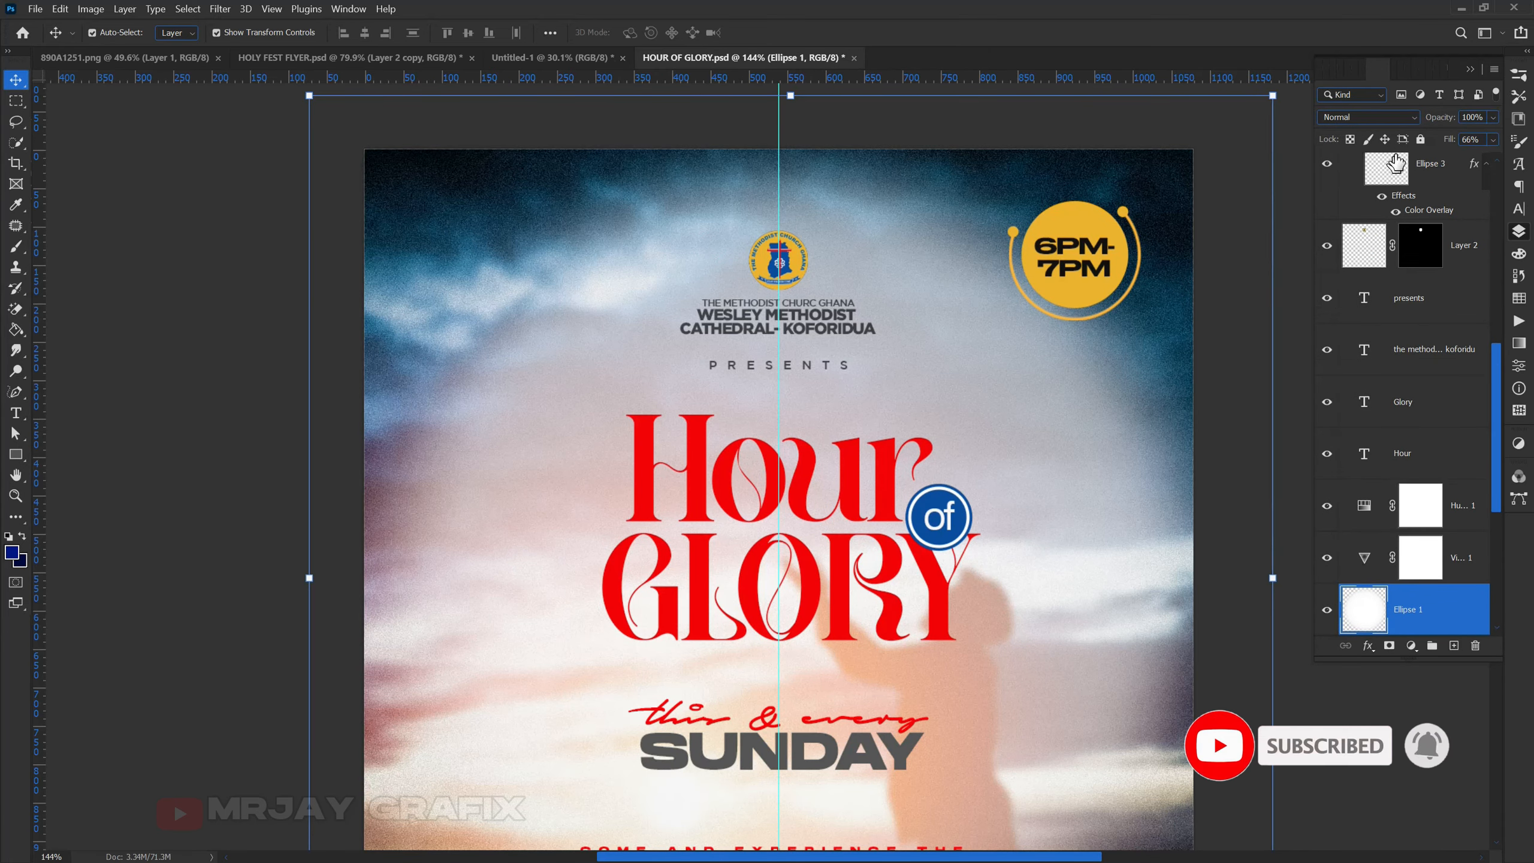
click(1419, 139)
click(631, 305)
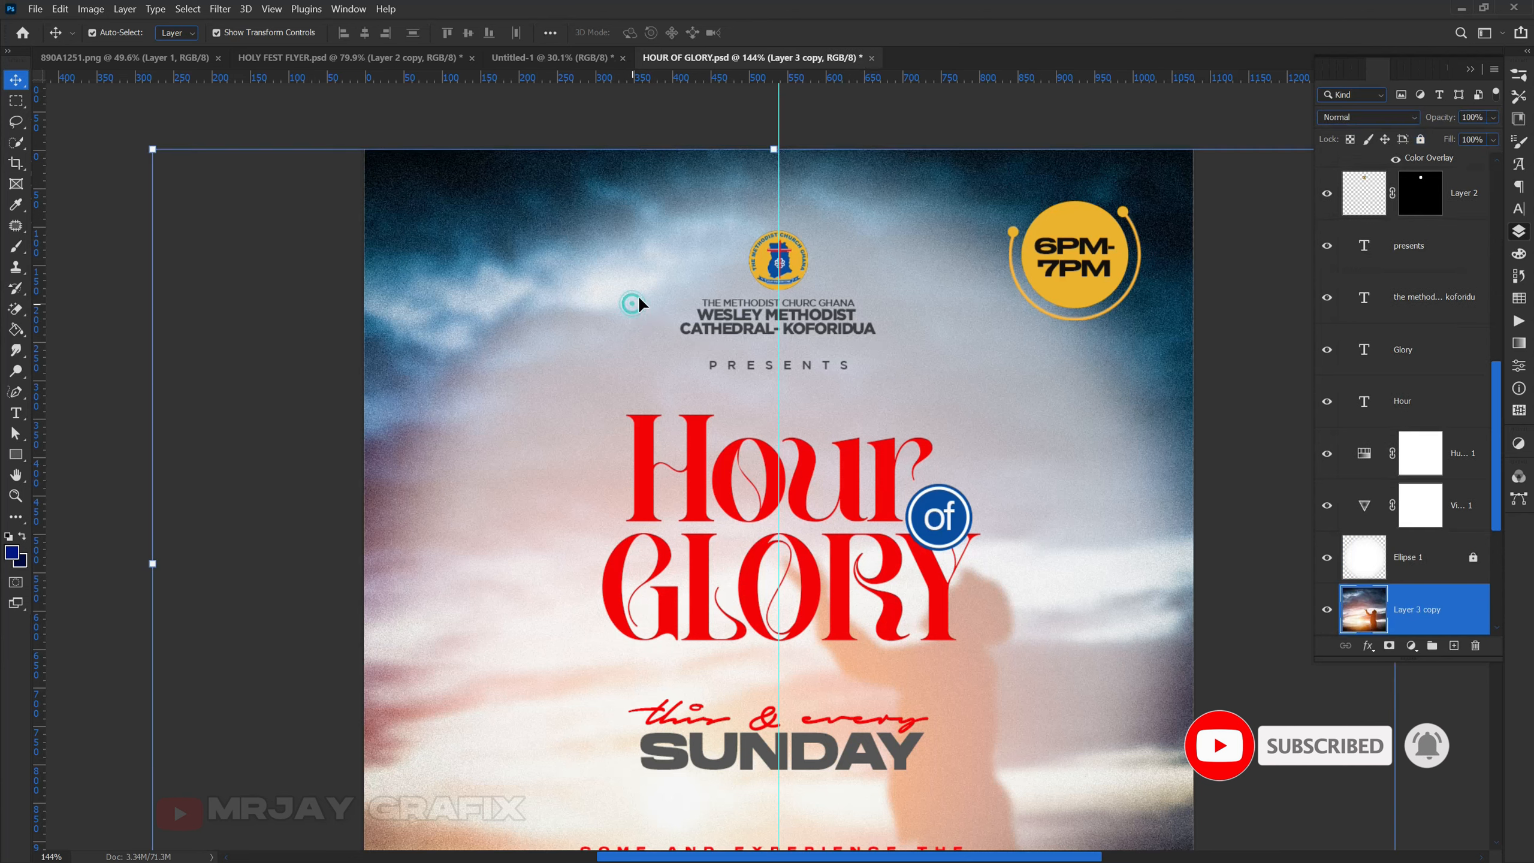
click(1420, 140)
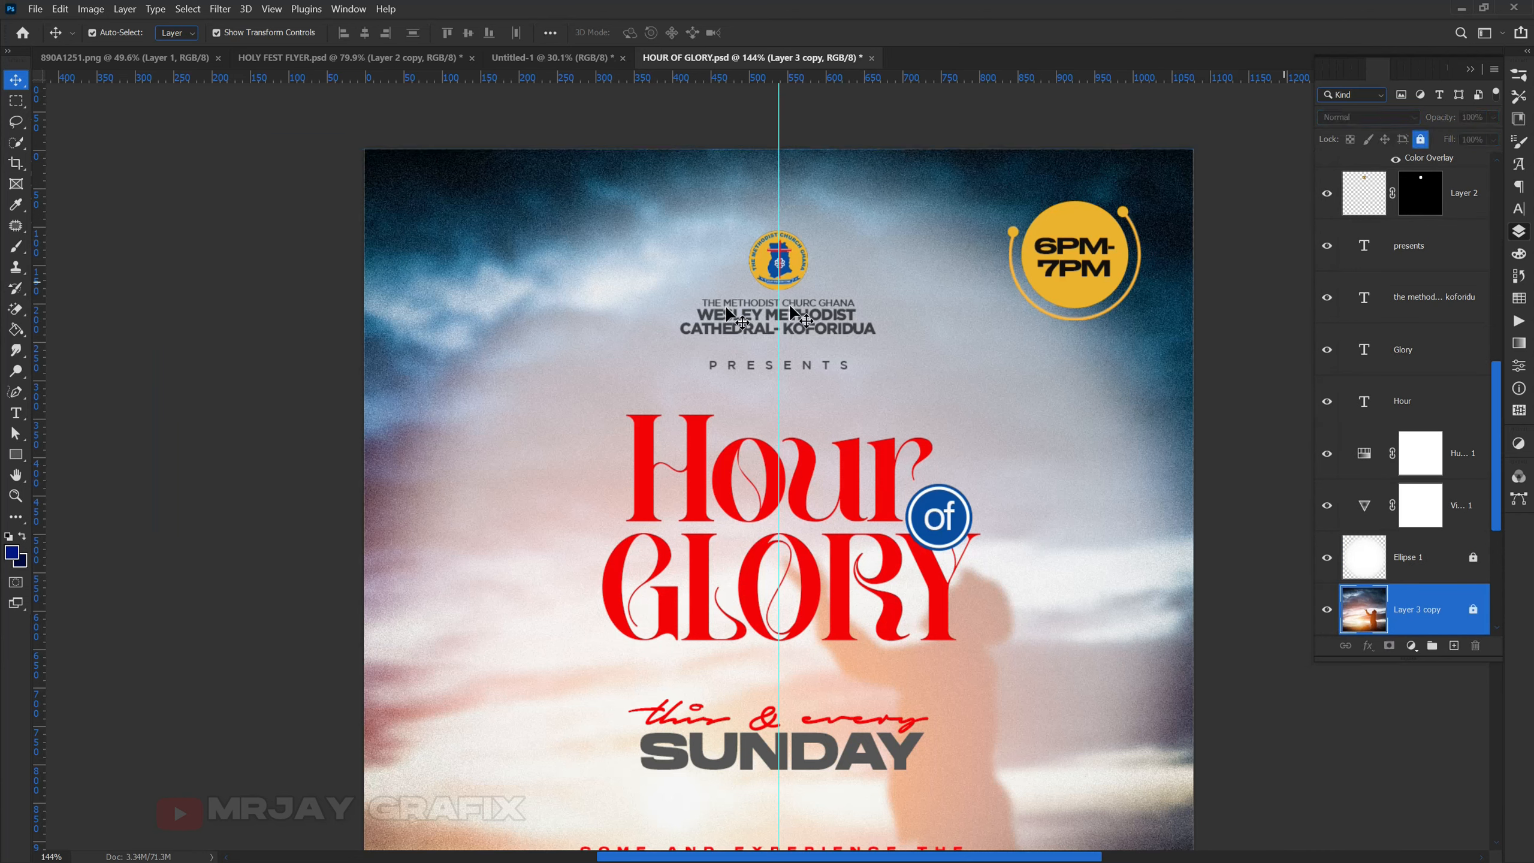
click(650, 302)
click(1385, 140)
Copy the church logo, church name and PRESENTS text from HOUR OF GLORY.psd into the Untitled-1 flyer's blue panel.
drag(676, 227, 876, 371)
drag(760, 287, 386, 57)
drag(494, 59, 549, 238)
Scale the copied logo and texts to about 426% and place them near the top of the blue panel.
key(ctrl+t)
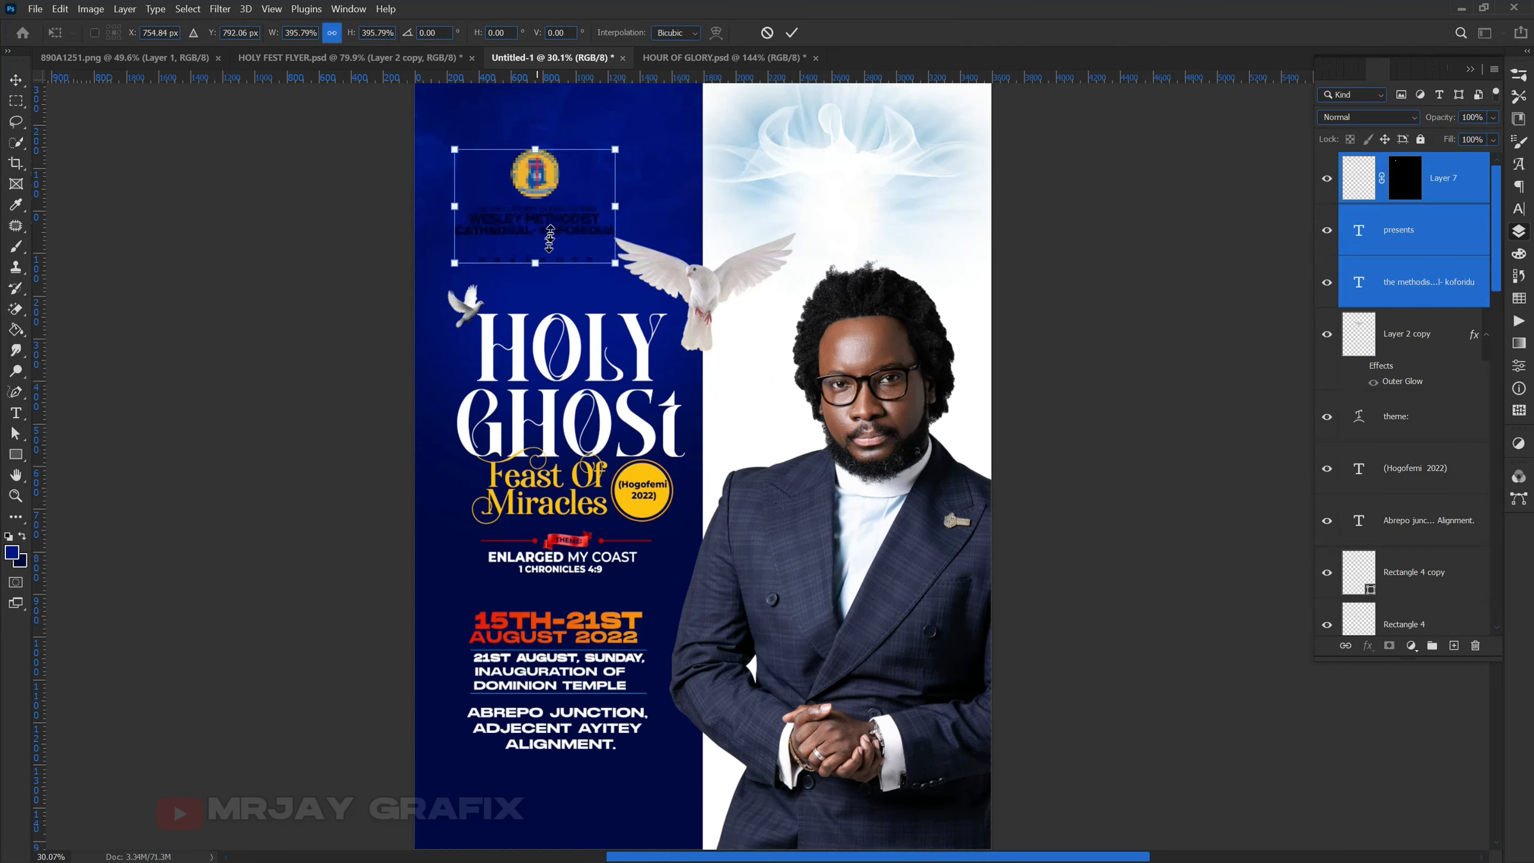
mouse_move(532, 181)
mouse_down()
mouse_move(559, 164)
mouse_move(649, 189)
mouse_move(548, 164)
mouse_up()
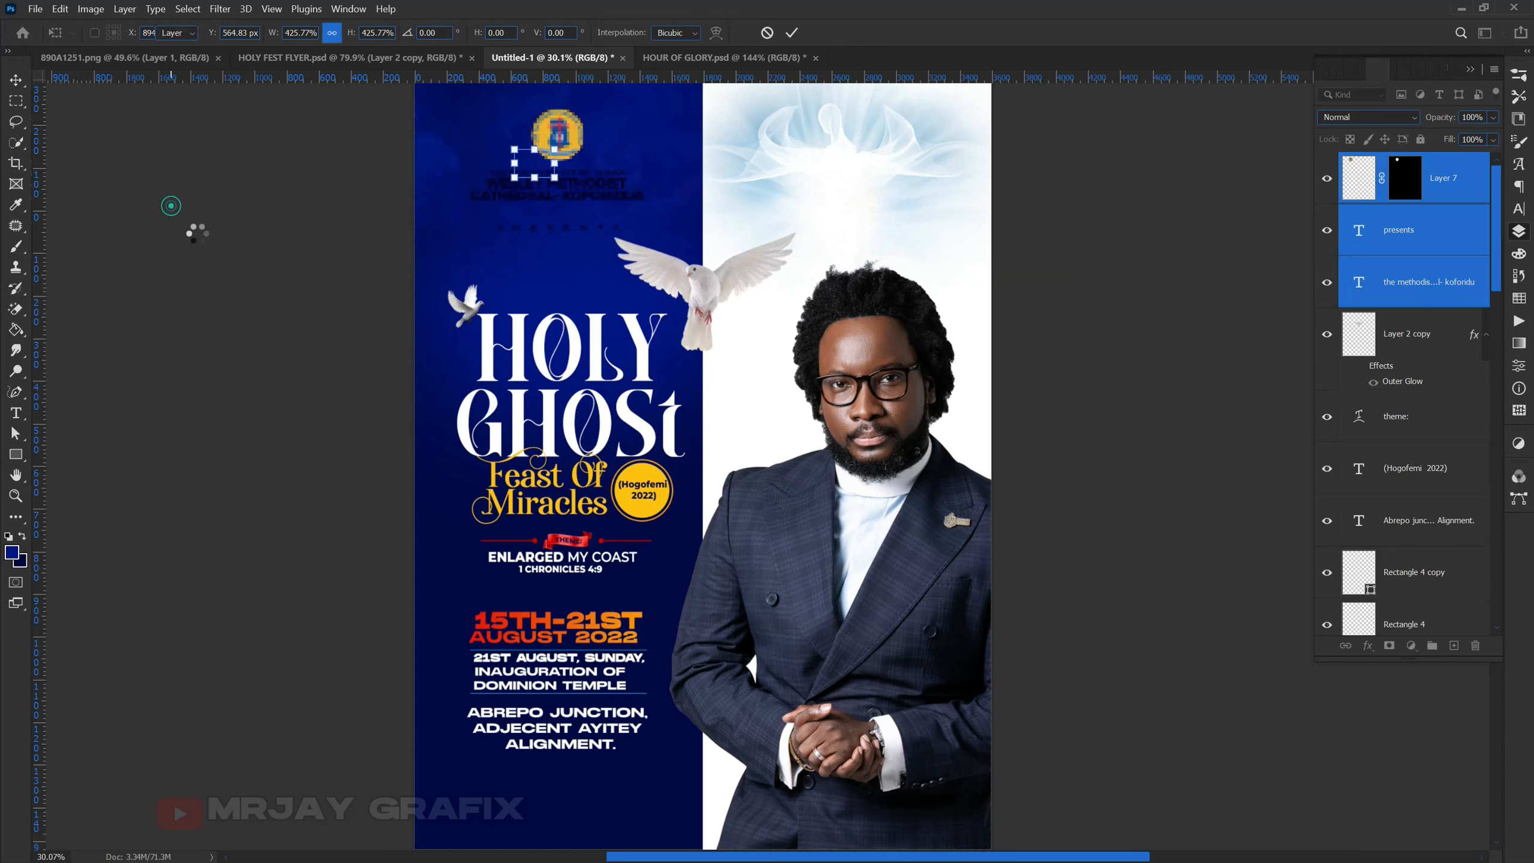
click(202, 281)
Change the church name text's colour to white.
click(515, 189)
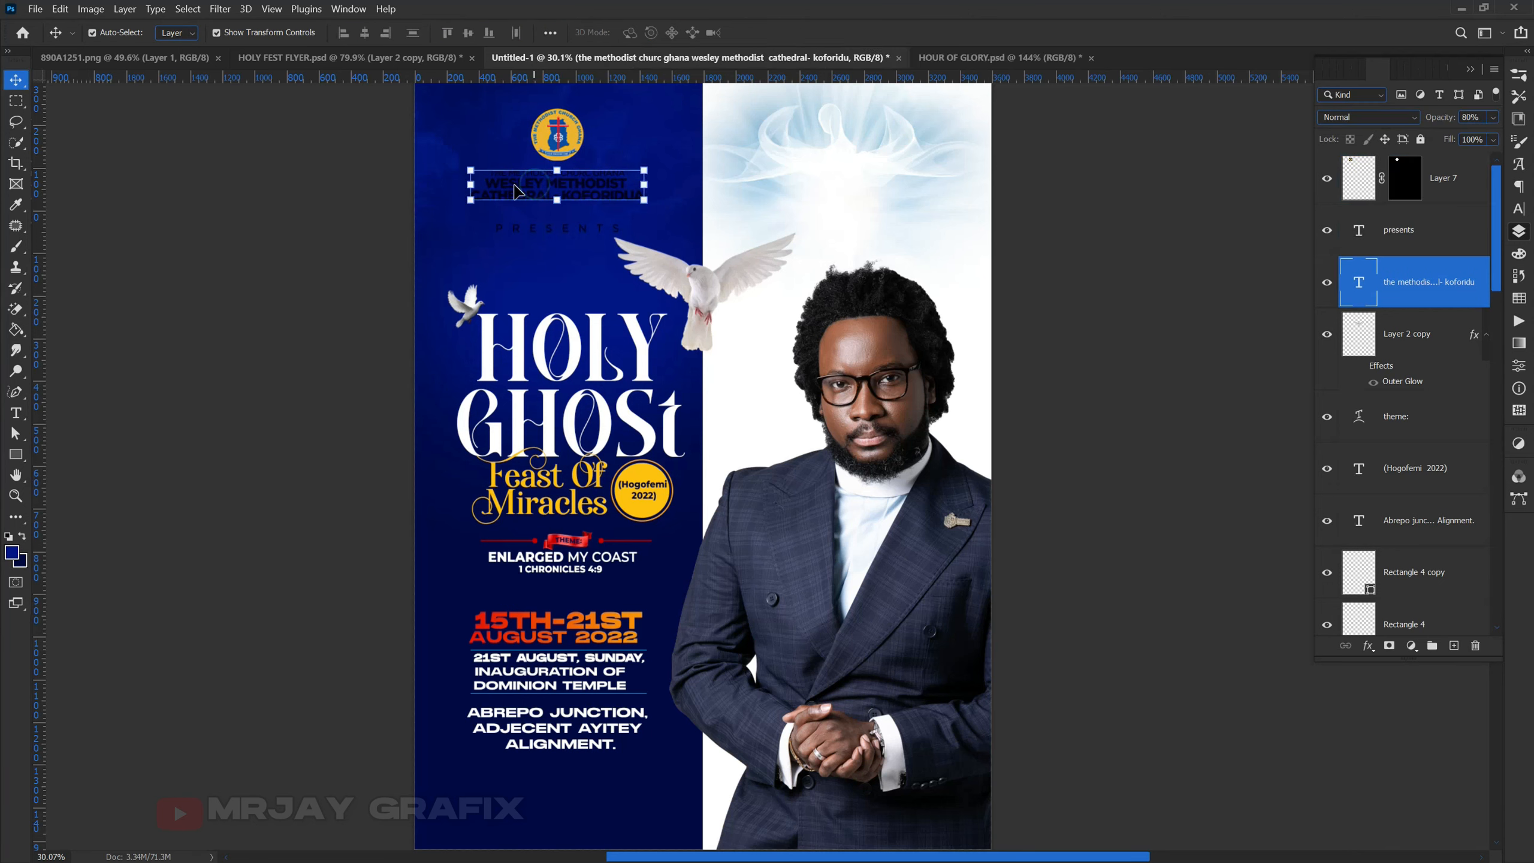
click(1517, 216)
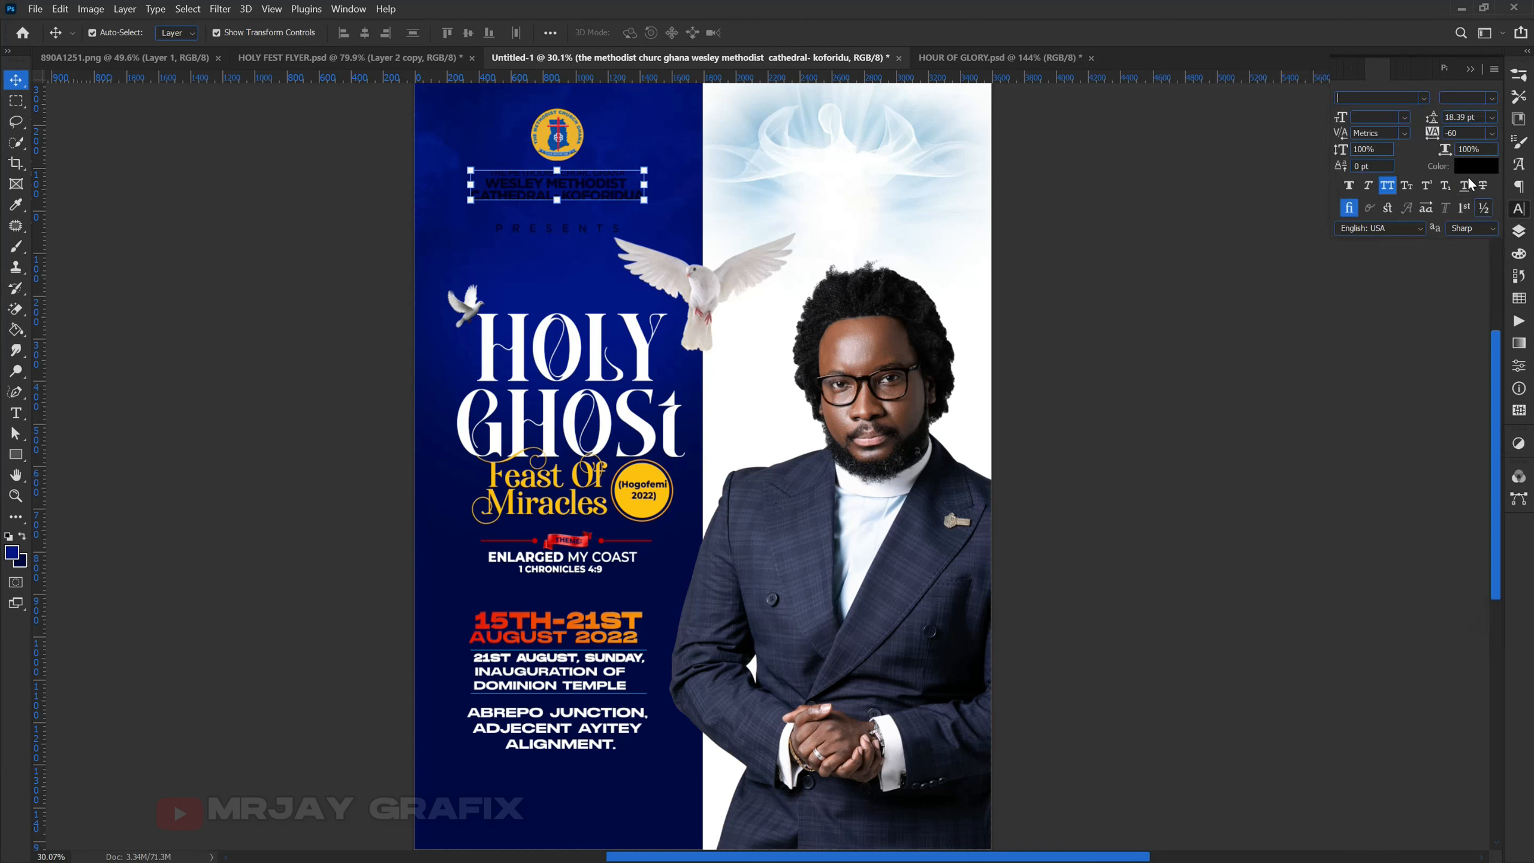
click(1473, 167)
click(693, 350)
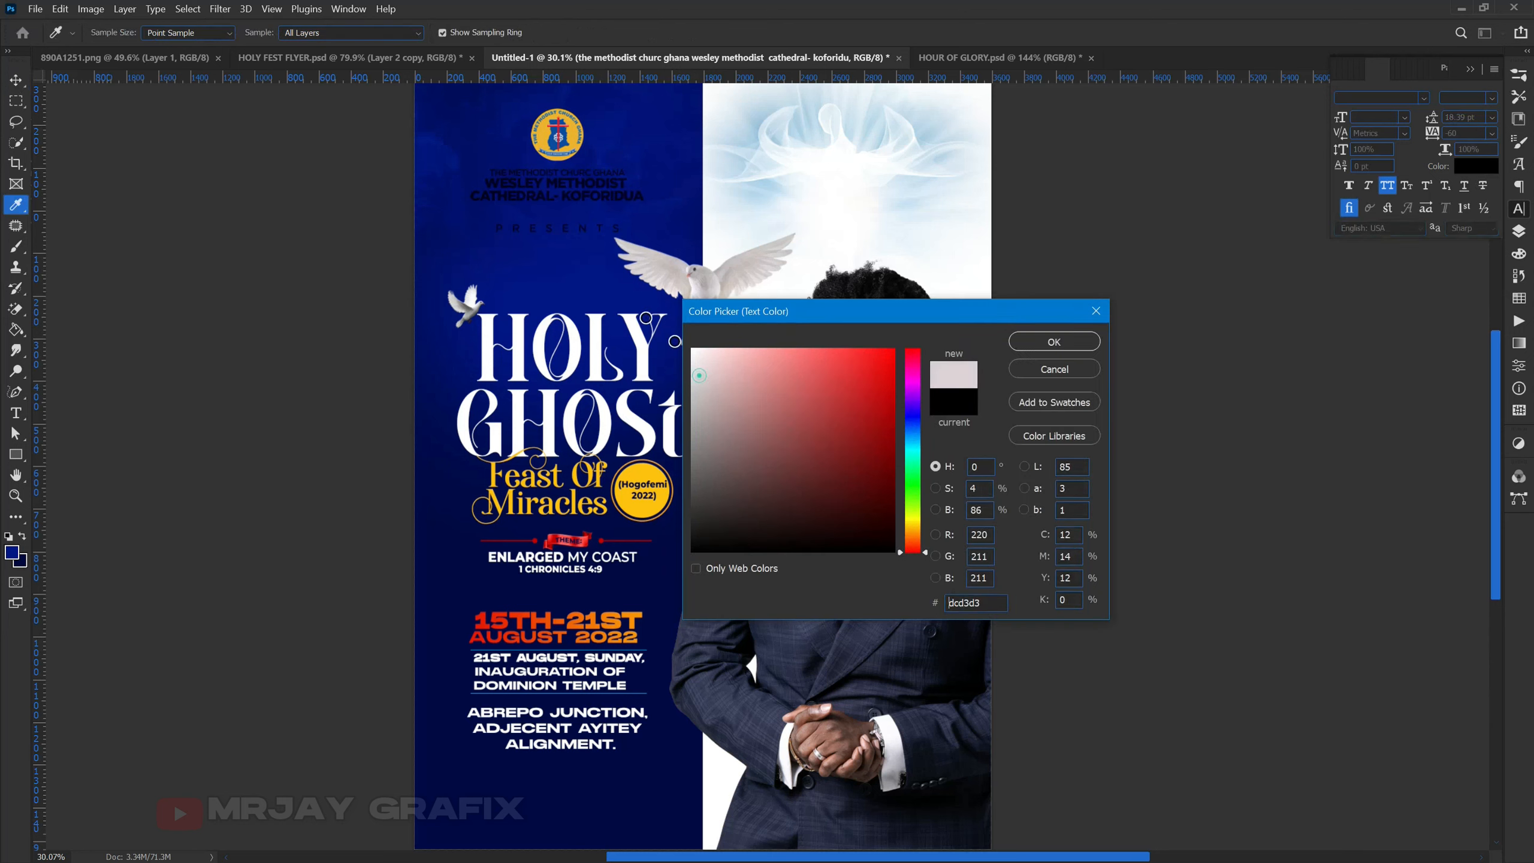
click(1054, 342)
click(223, 298)
Move the PRESENTS text down to just above HOLY and colour it orange f79300, sampled from the date text.
drag(534, 229, 523, 258)
click(1470, 169)
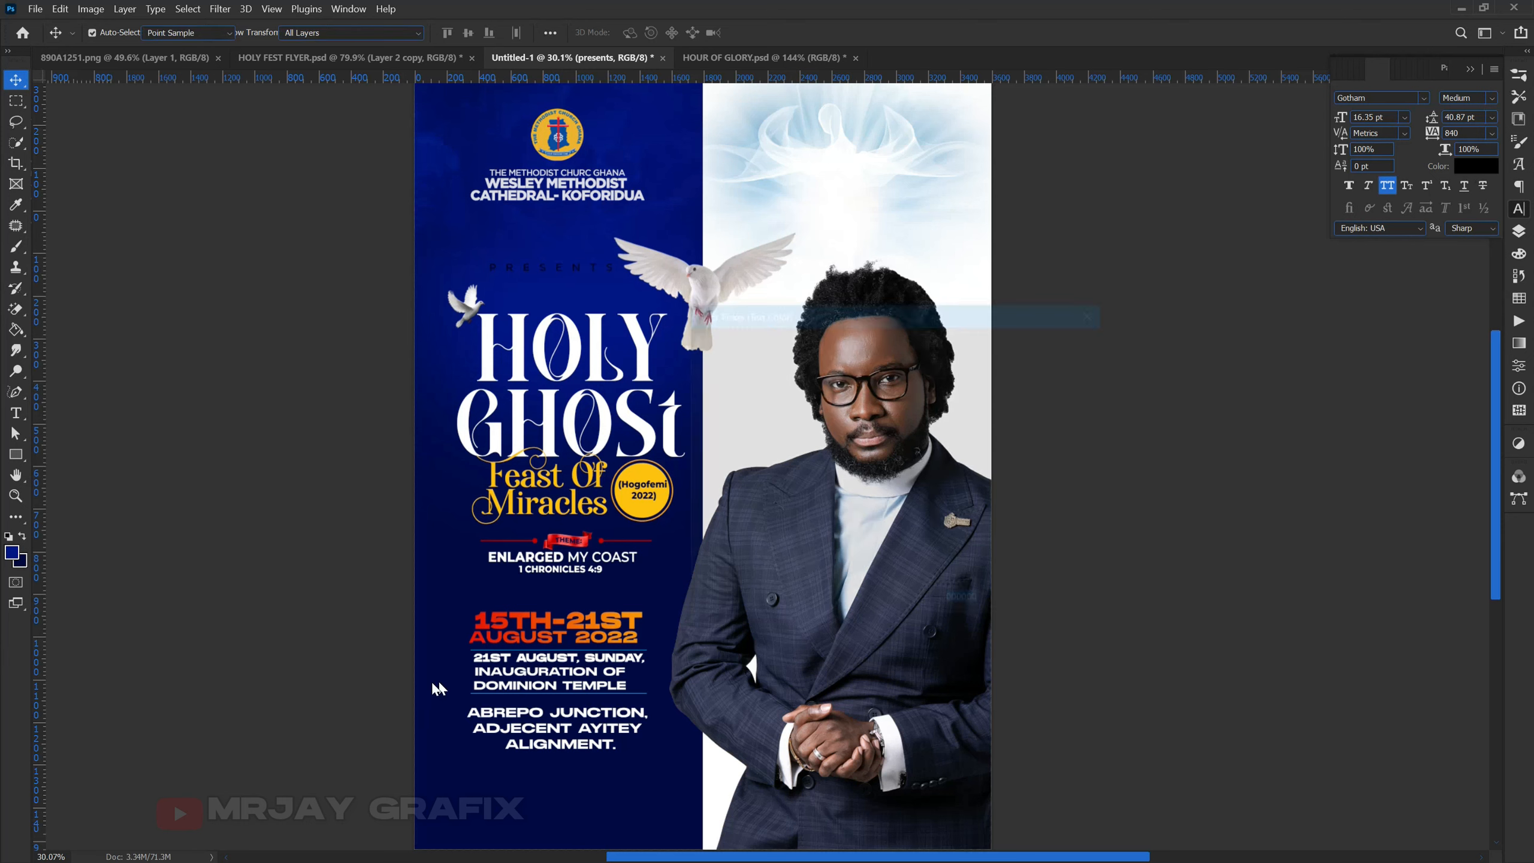
click(638, 611)
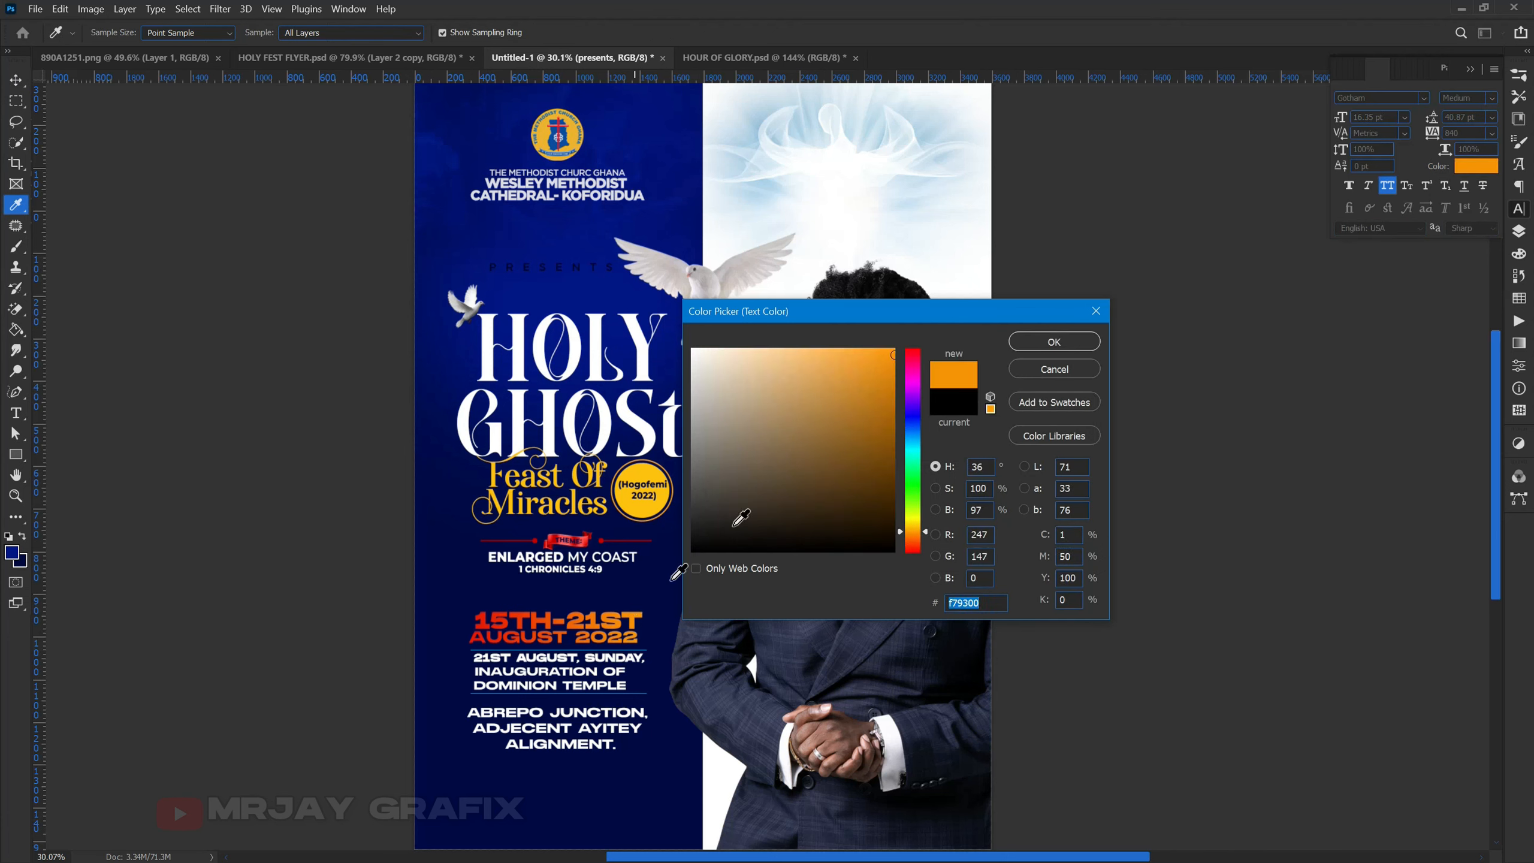
click(1054, 341)
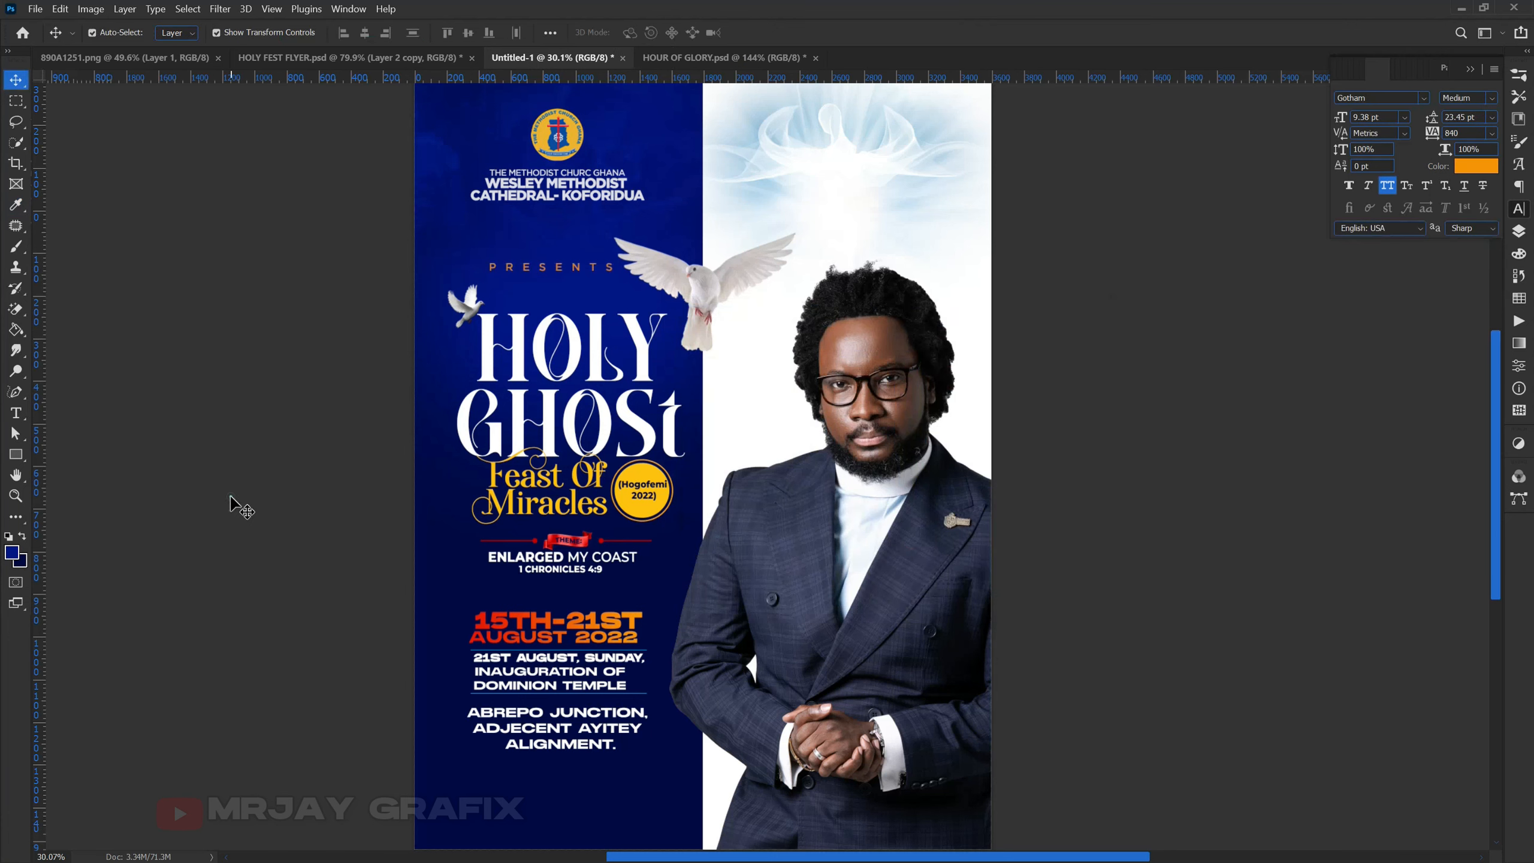
Recolour the PRESENTS text gold edb228, sampled from the church logo.
click(519, 267)
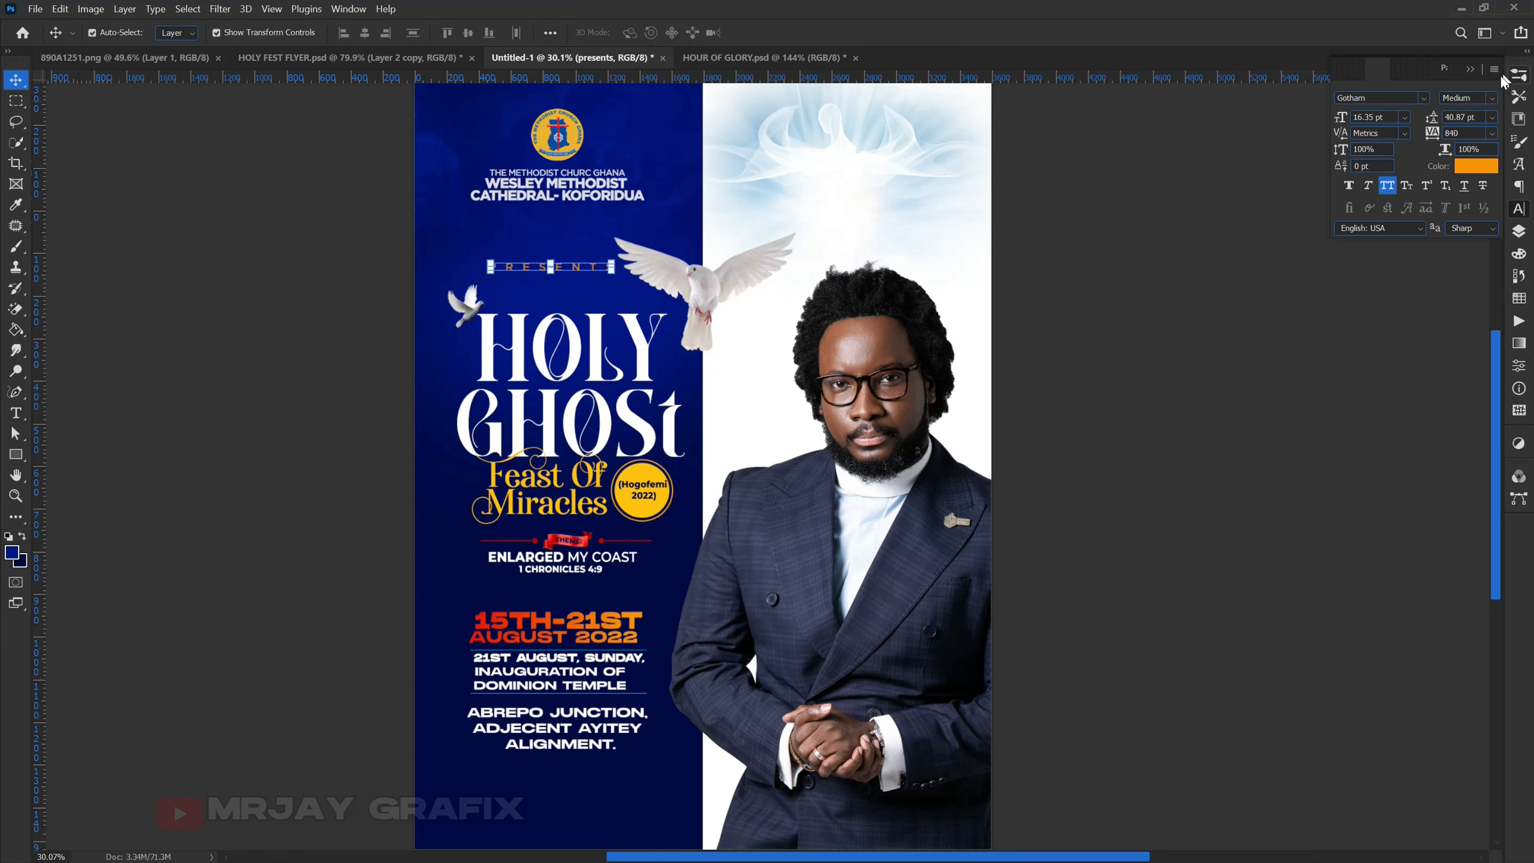
click(1473, 167)
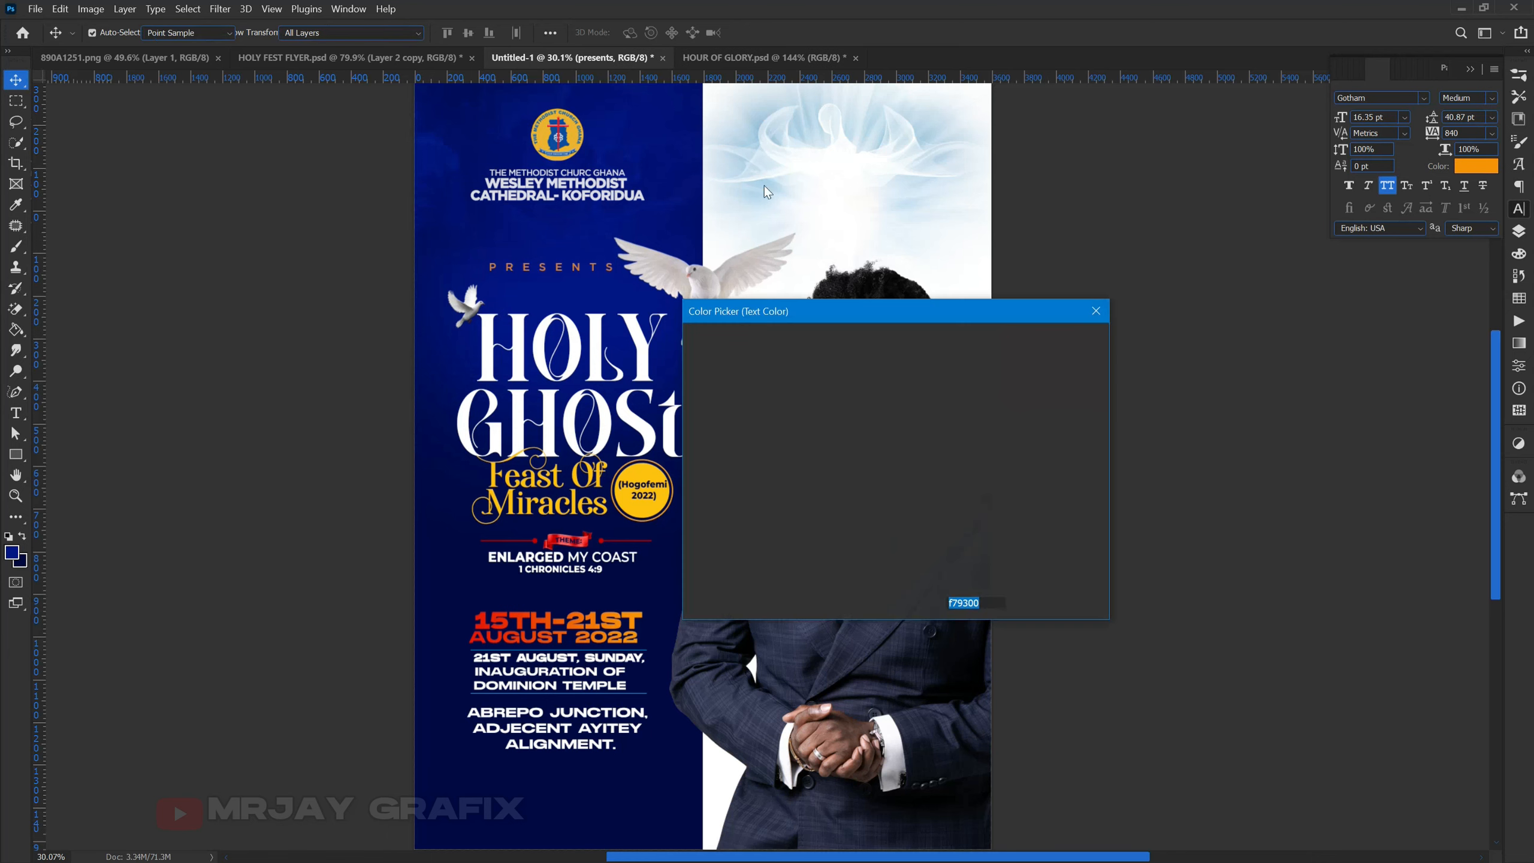
click(548, 127)
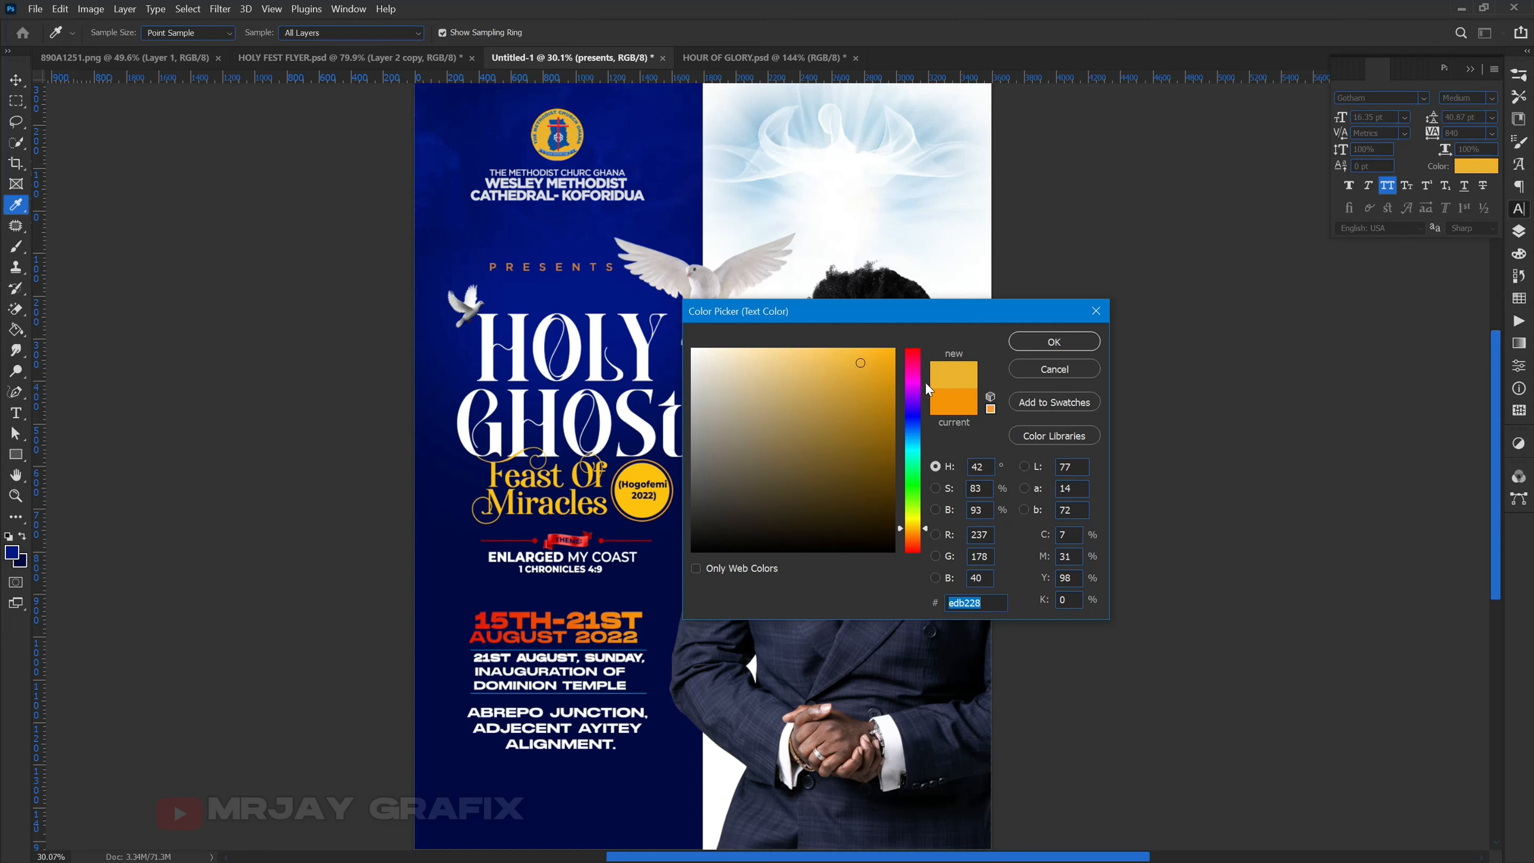
click(1055, 341)
key(v)
click(234, 371)
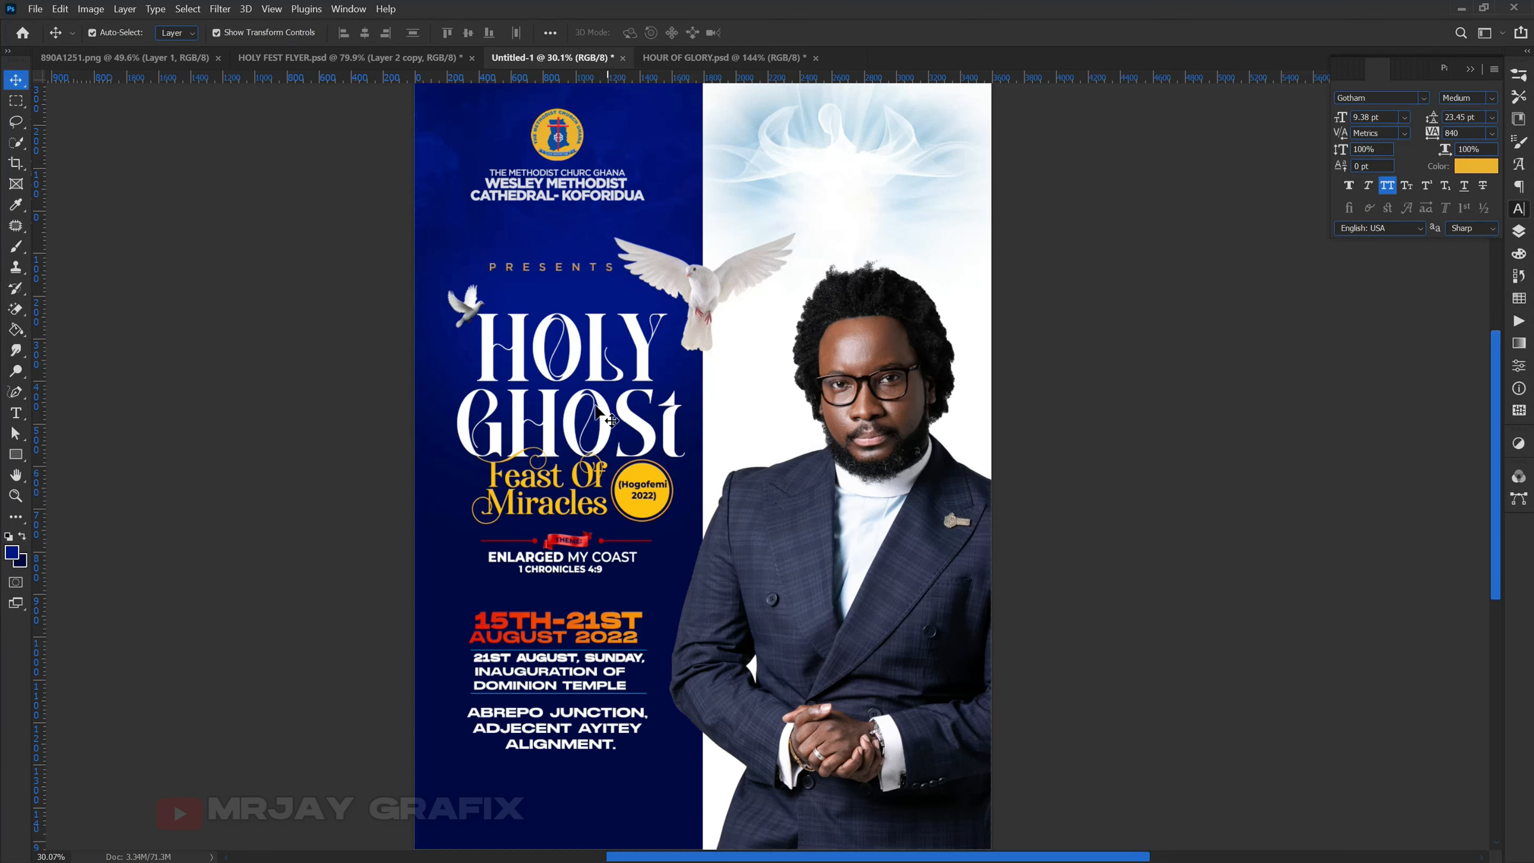
Shift the church name text slightly down, away from the church logo above it.
click(531, 276)
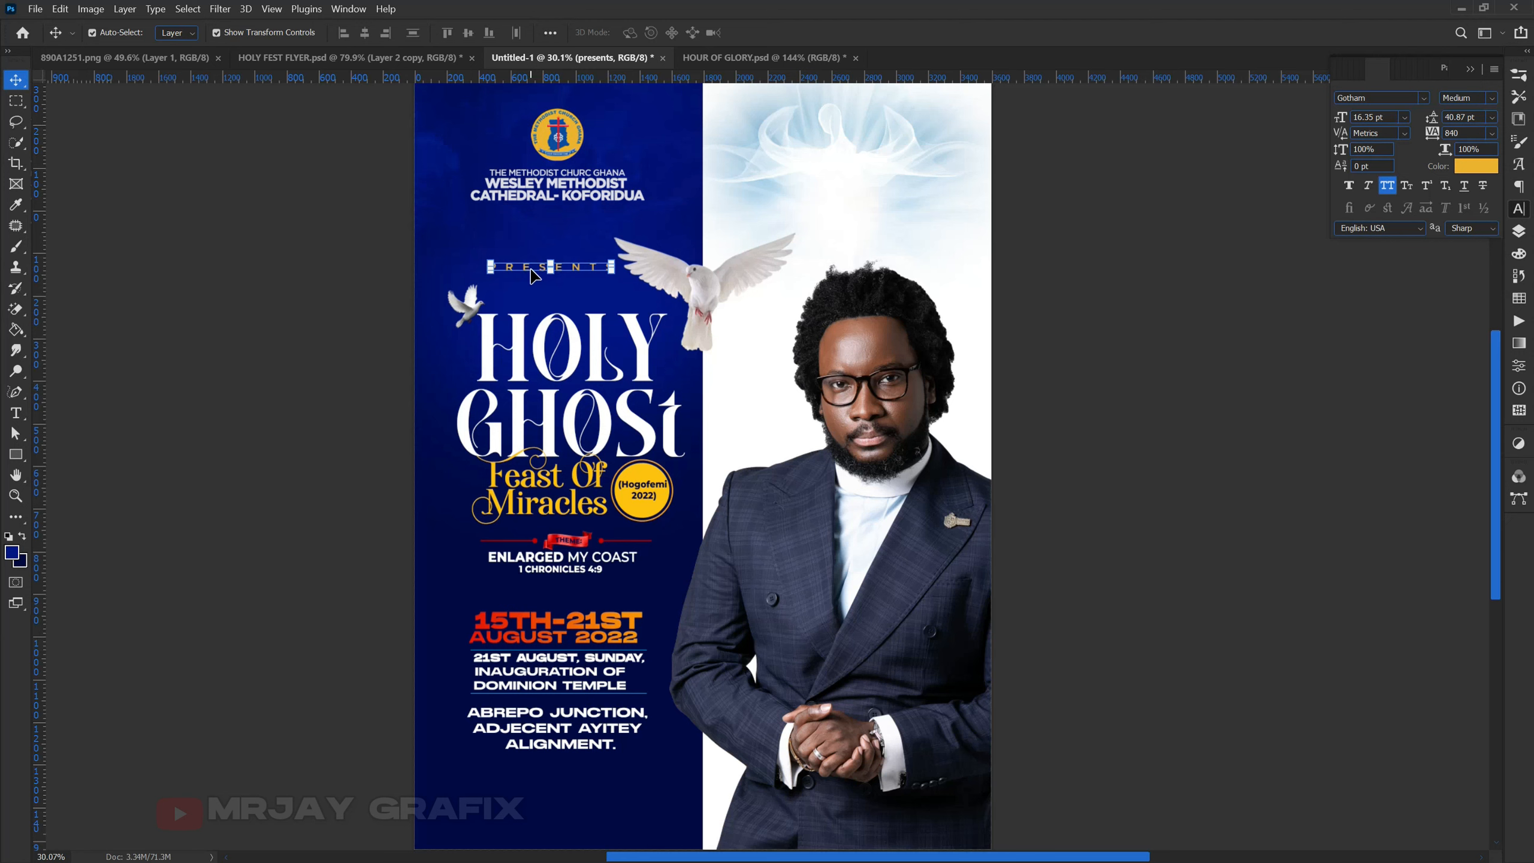
click(542, 194)
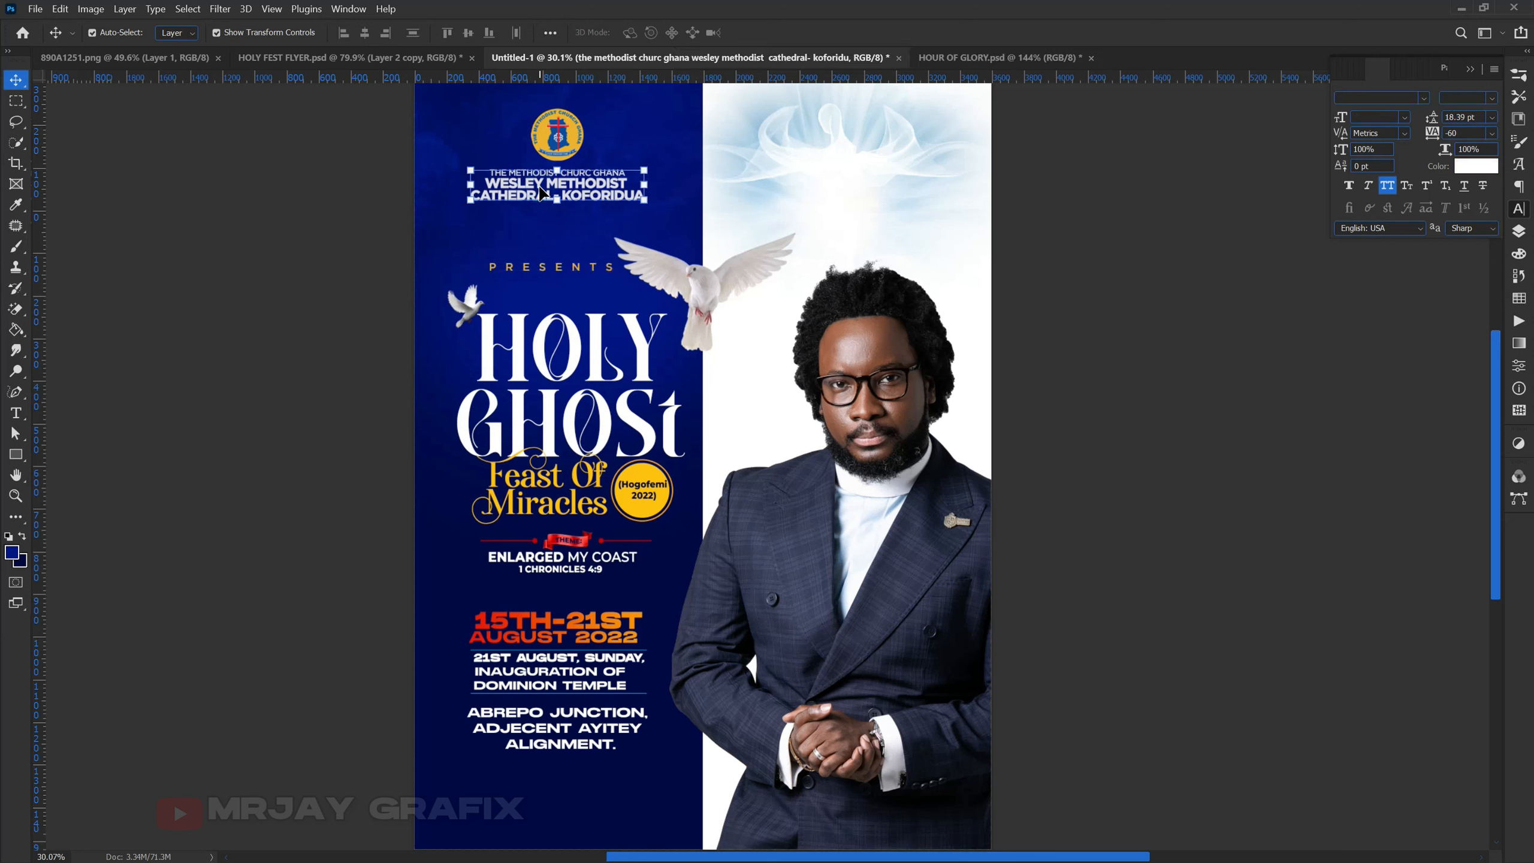
click(335, 305)
scroll(489, 327, down, 2)
drag(530, 211, 538, 192)
click(538, 187)
click(212, 289)
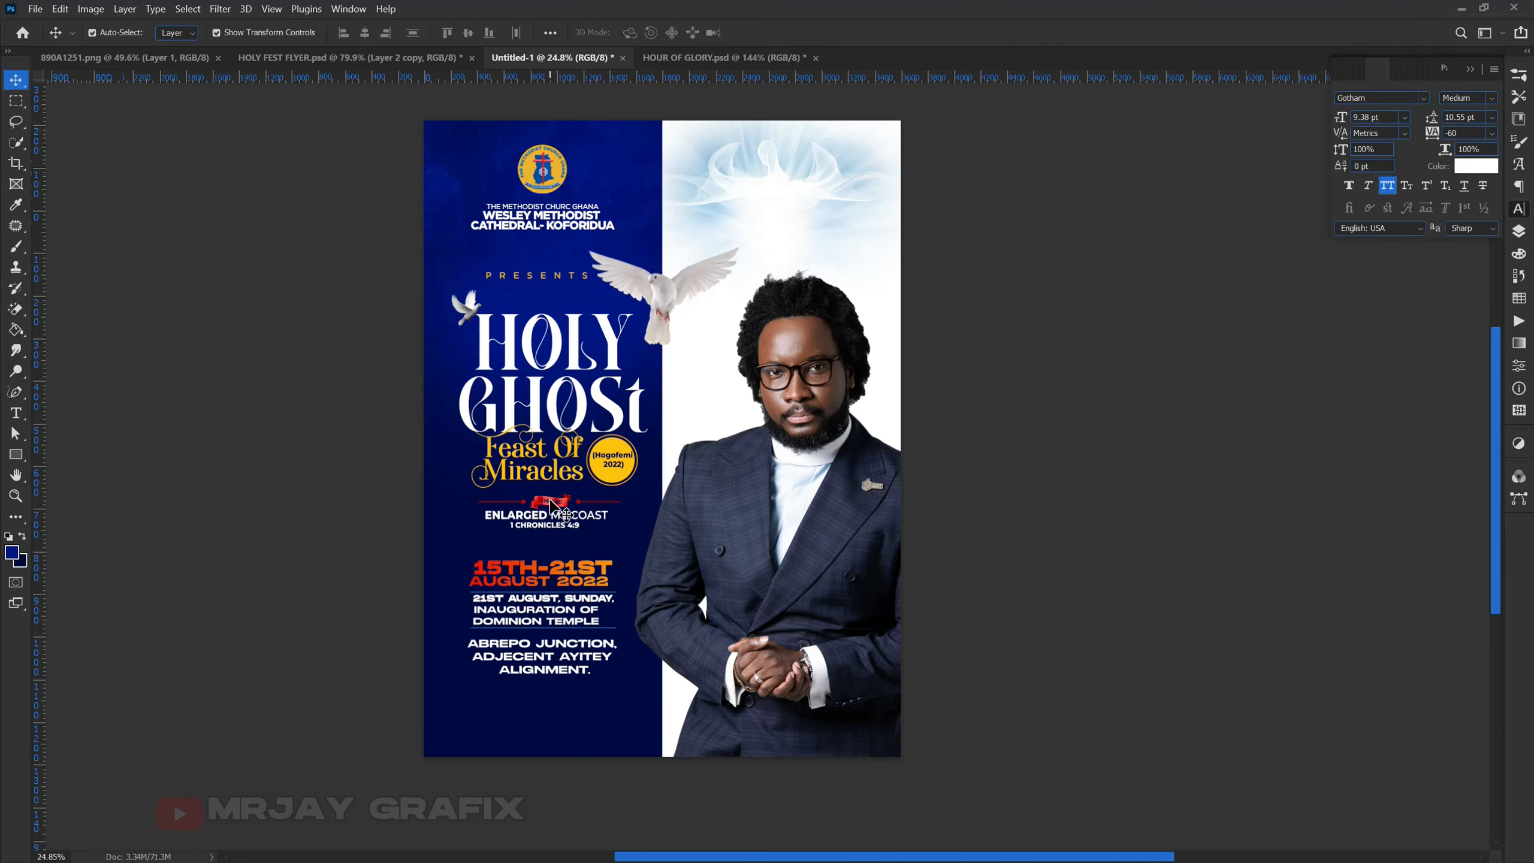
scroll(550, 501, down, 1)
scroll(474, 422, up, 1)
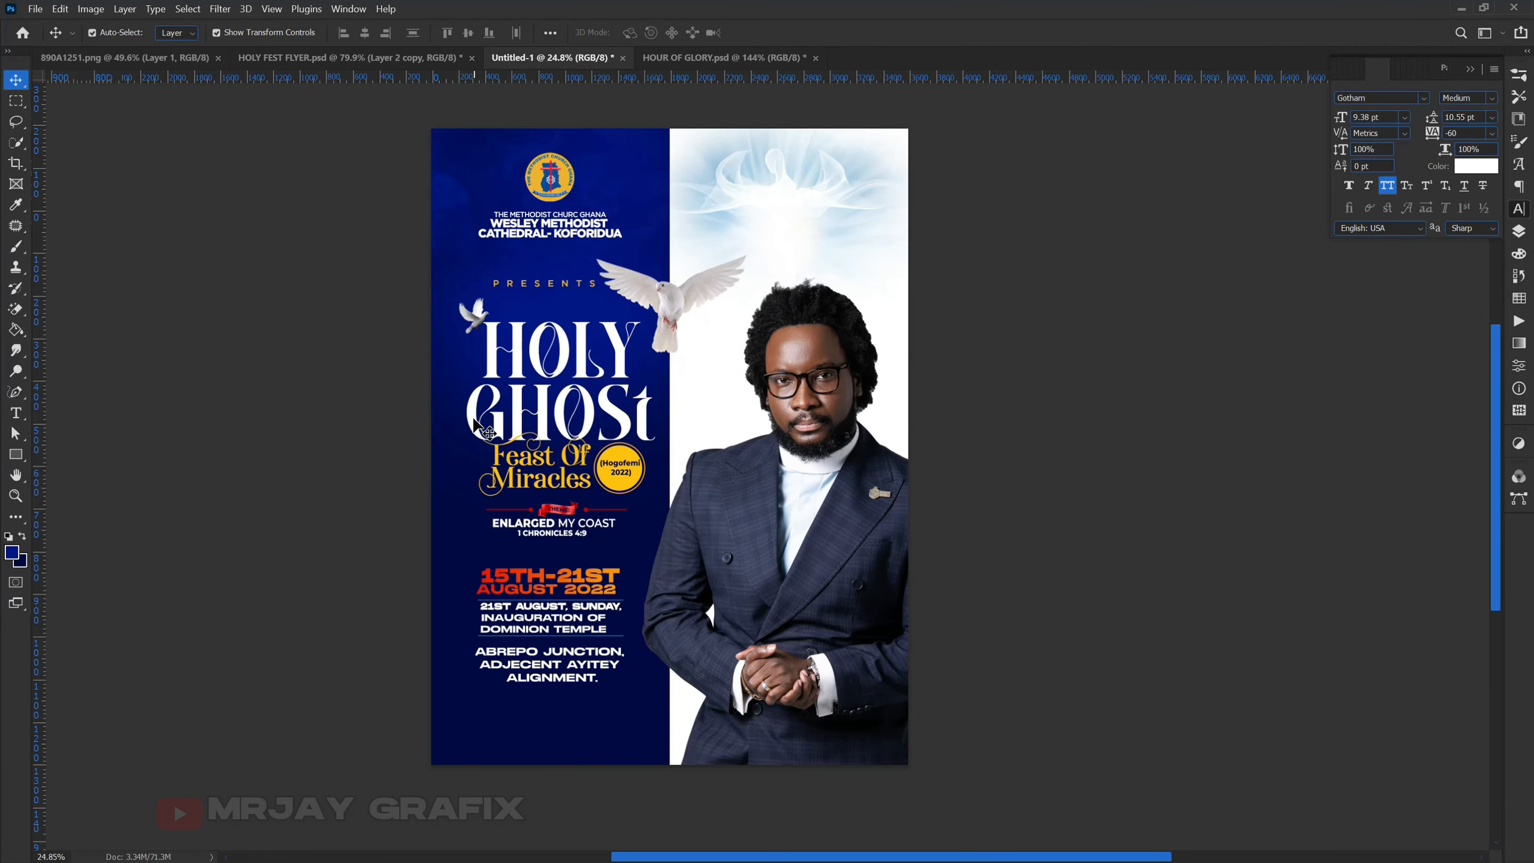